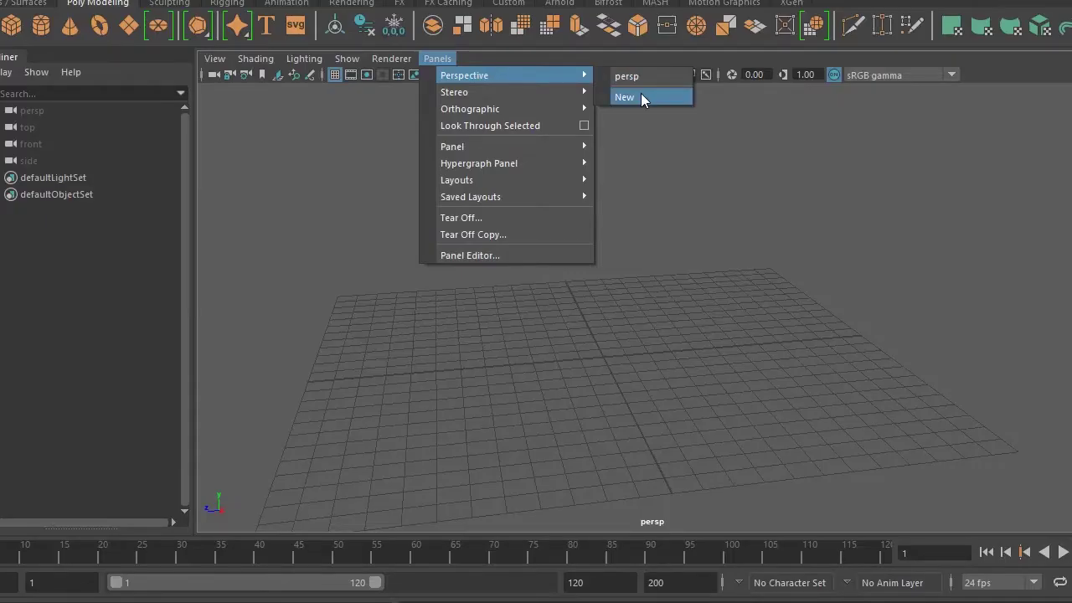
Create a new perspective camera, persp1, and dolly the view closer to the grid
left_click(641, 93)
mouse_move(549, 293)
right_mouse_down("alt")
mouse_move(632, 376)
mouse_move(595, 334)
right_mouse_up("alt")
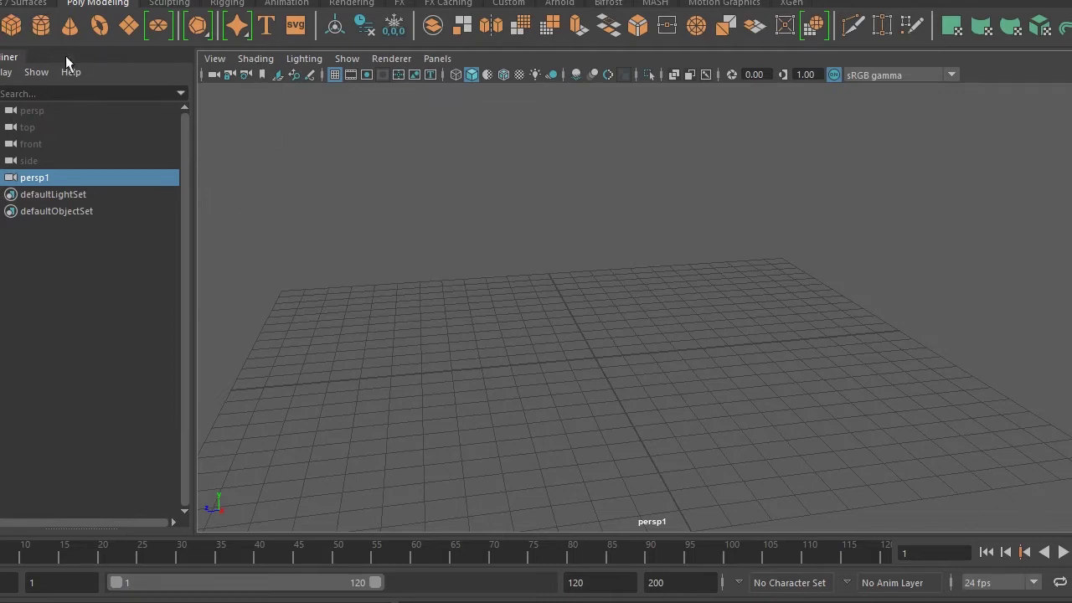
Create a polygon cube and scale it into a long, wide, flat box
left_click(12, 26)
mouse_move(828, 393)
left_mouse_down("alt")
mouse_move(761, 374)
mouse_move(694, 388)
left_mouse_up("alt")
key("w")
mouse_move(609, 360)
left_mouse_down()
mouse_move(661, 404)
mouse_move(531, 366)
mouse_move(662, 421)
left_mouse_up()
mouse_move(580, 342)
left_mouse_down()
mouse_move(491, 351)
mouse_move(627, 400)
left_mouse_up()
mouse_move(689, 371)
left_mouse_down()
mouse_move(701, 390)
mouse_move(658, 402)
left_mouse_up()
left_click_drag(582, 343, 562, 347)
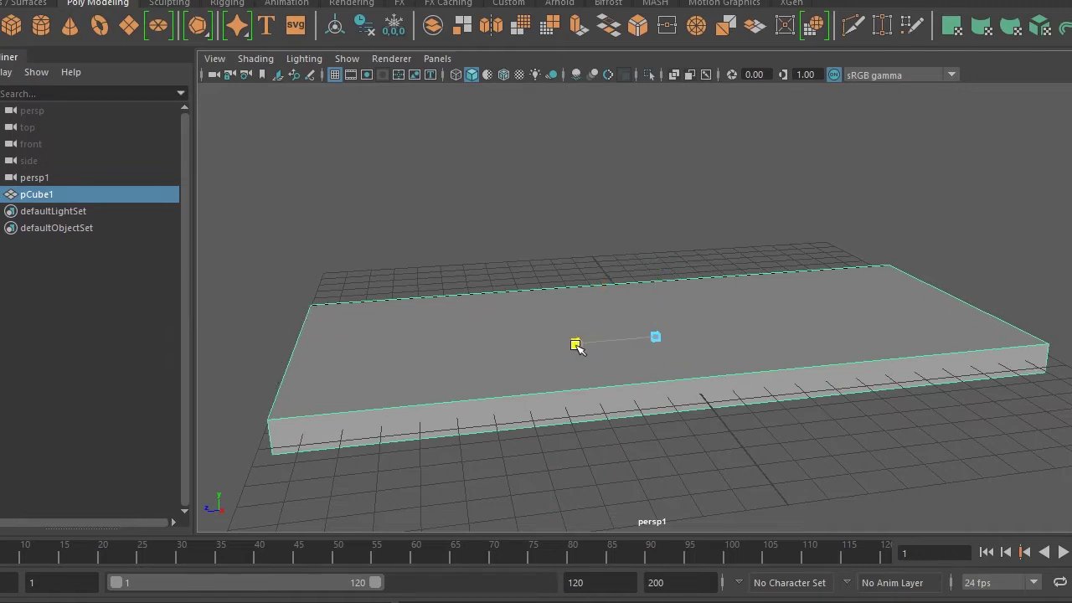
mouse_move(634, 361)
left_mouse_down("alt")
mouse_move(694, 394)
mouse_move(734, 383)
mouse_move(790, 310)
left_mouse_up("alt")
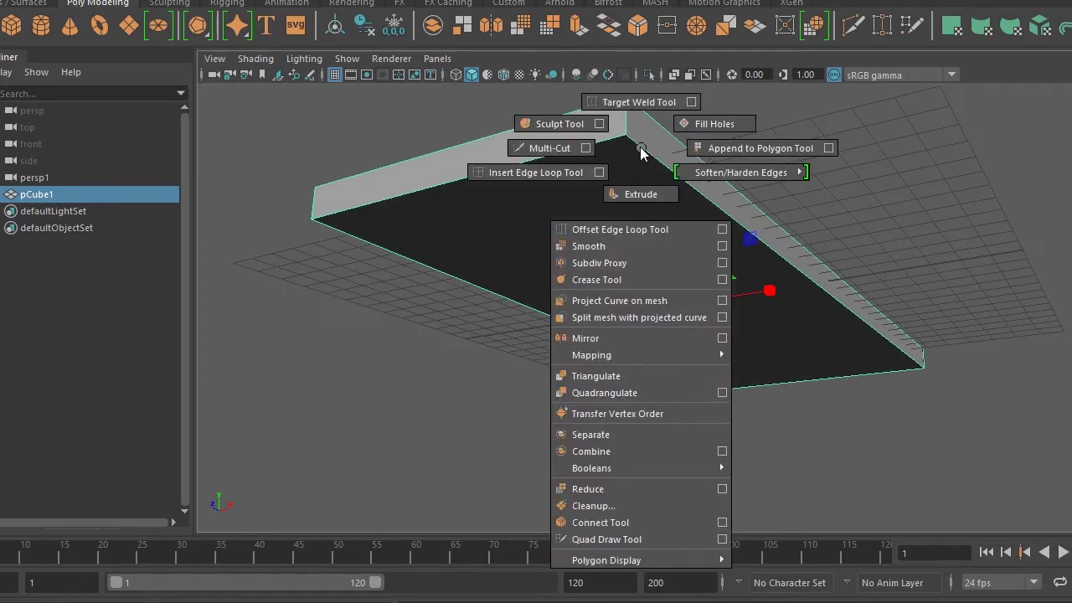
Insert an edge loop across the box and slide it into position
right_click_drag(640, 148, 612, 172, "shift")
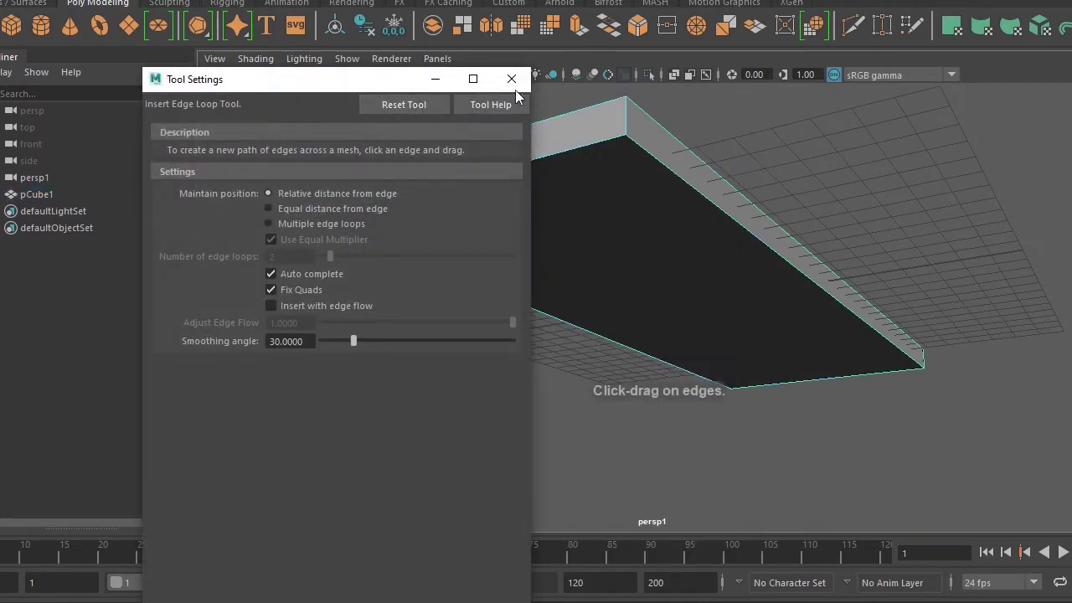
left_click(512, 79)
left_click(612, 144)
right_click_drag(592, 201, 579, 218)
Extrude the box's bottom face downward to make it taller
left_click(689, 254)
key("w")
left_click_drag(689, 254, 698, 411)
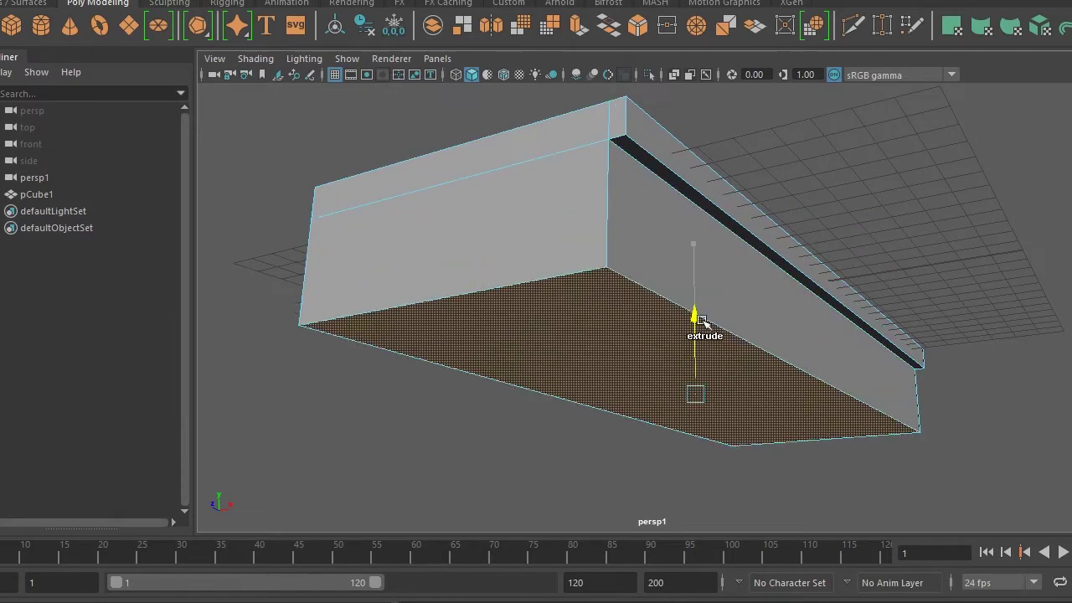
mouse_move(694, 330)
left_mouse_down("alt")
mouse_move(654, 329)
mouse_move(720, 284)
mouse_move(608, 353)
mouse_move(749, 352)
left_mouse_up("alt")
key("F8")
scroll(680, 332, "down", 3)
mouse_move(680, 332)
left_mouse_down("alt")
mouse_move(690, 349)
mouse_move(706, 311)
mouse_move(732, 323)
left_mouse_up("alt")
Duplicate the box with Ctrl+D and slide the copy along X
key("r")
left_click_drag(685, 237, 718, 328, "alt")
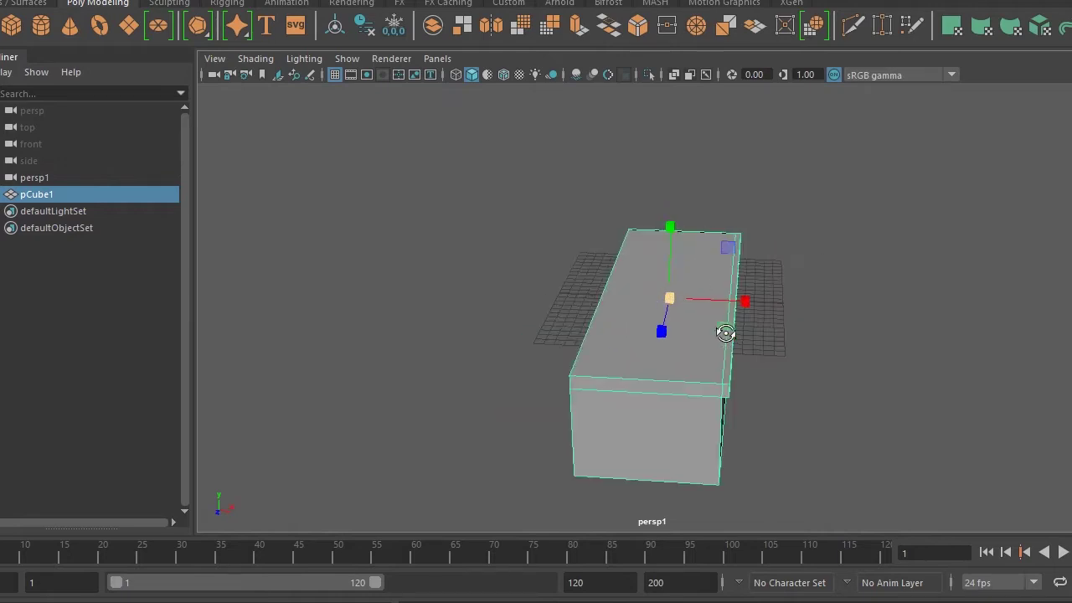
key("ctrl+d")
key("w")
mouse_move(746, 299)
left_mouse_down()
mouse_move(626, 302)
mouse_move(801, 311)
left_mouse_up()
Turn on wireframe-on-shaded and snap the duplicate cube onto the table's corner
scroll(628, 319, "up", 5)
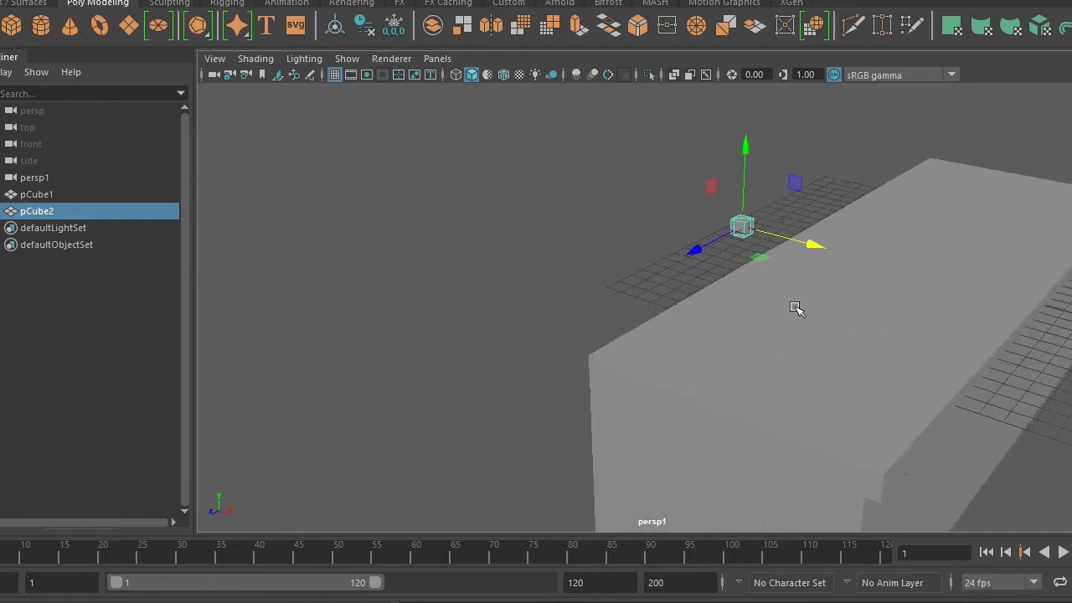
left_click(505, 75)
mouse_move(536, 167)
left_mouse_down("alt")
mouse_move(651, 304)
mouse_move(611, 340)
mouse_move(700, 391)
mouse_move(617, 411)
mouse_move(634, 430)
mouse_move(763, 318)
mouse_move(400, 297)
left_mouse_up("alt")
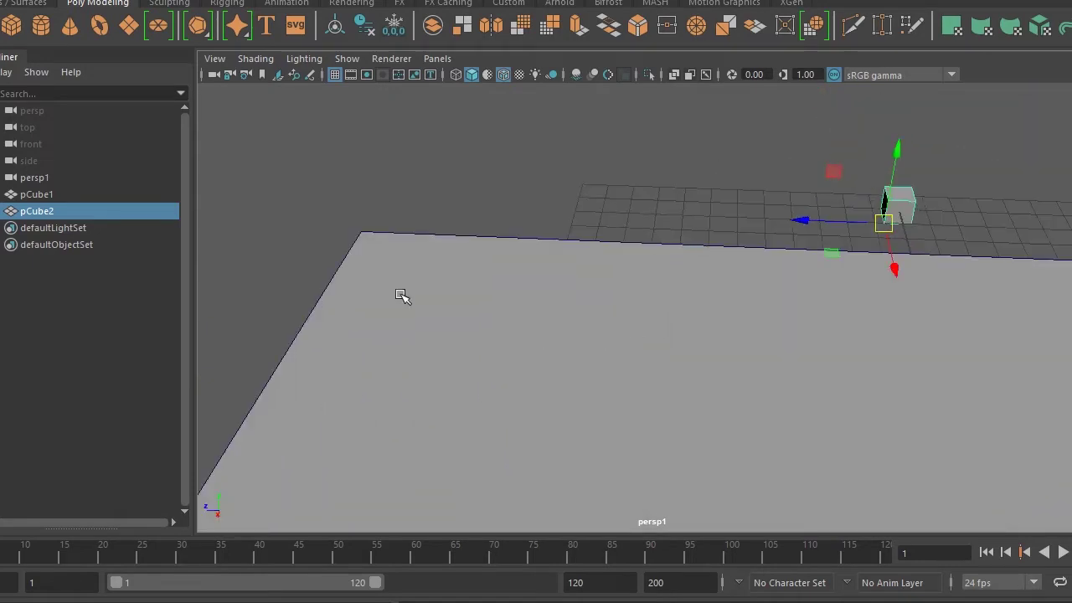
middle_click_drag(364, 232, 430, 290)
left_click_drag(431, 290, 571, 292, "alt")
Stretch the duplicate cube upward into a tall pillar at the table corner
scroll(548, 267, "down", 2)
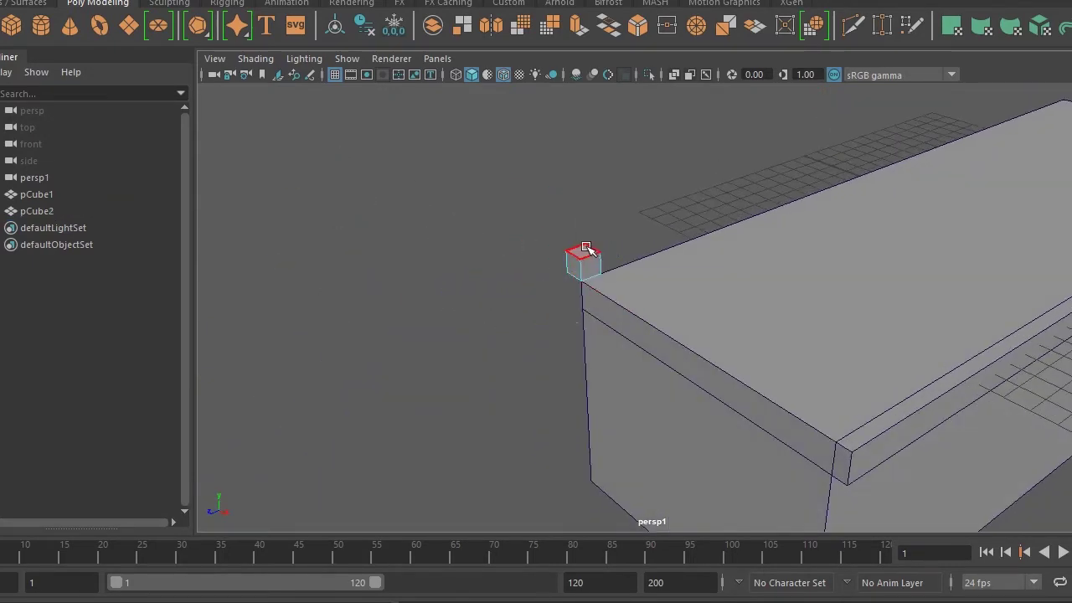
scroll(586, 285, "down", 4)
middle_click_drag(582, 315, 617, 129)
mouse_move(617, 129)
left_mouse_down("alt")
mouse_move(400, 299)
mouse_move(612, 363)
mouse_move(590, 301)
mouse_move(577, 310)
mouse_move(524, 243)
mouse_move(708, 322)
mouse_move(811, 441)
mouse_move(694, 426)
left_mouse_up("alt")
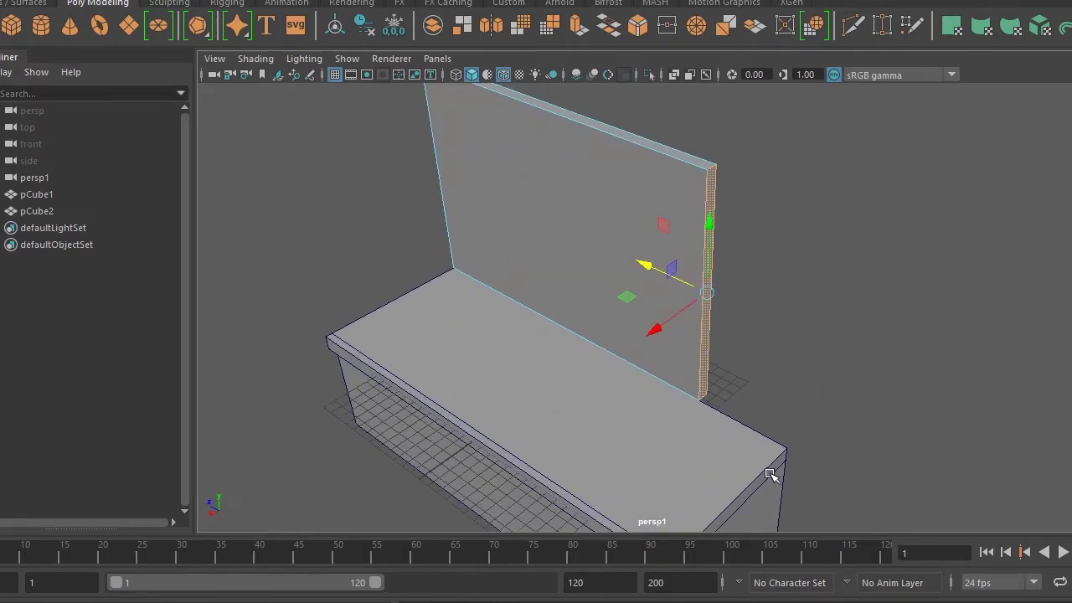
left_click(631, 209)
mouse_move(632, 208)
left_mouse_down("alt")
mouse_move(689, 280)
mouse_move(838, 259)
mouse_move(840, 311)
left_mouse_up("alt")
scroll(821, 293, "up", 5)
Adjust the wall's long thin side face, then reselect the whole wall object
key("F11")
left_click(782, 249)
left_click_drag(806, 350, 768, 407, "alt")
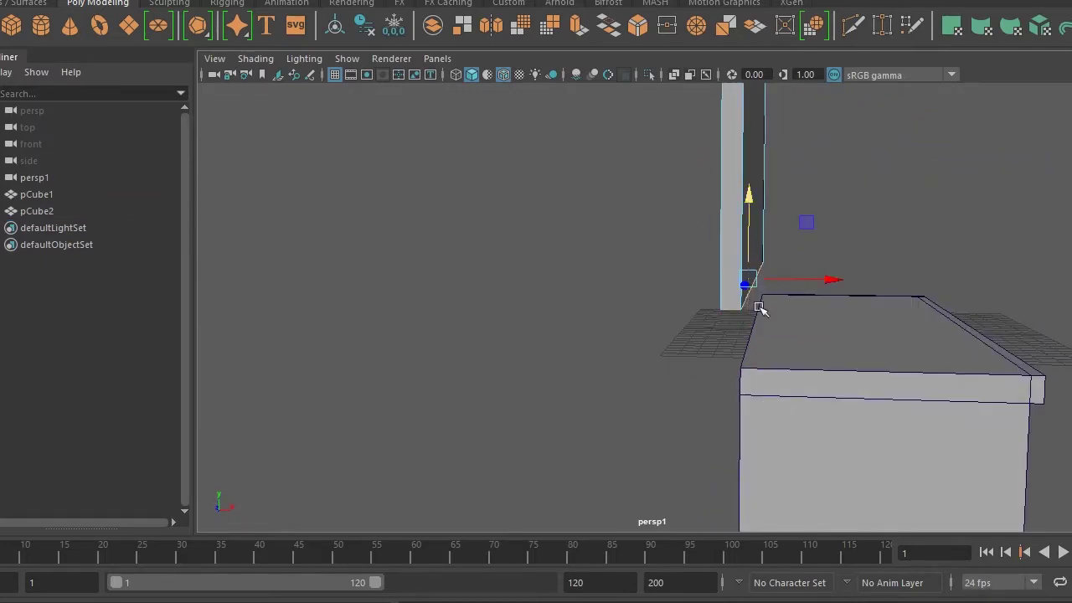
left_click_drag(756, 299, 715, 351, "alt")
mouse_move(736, 421)
left_mouse_down("alt")
mouse_move(746, 421)
mouse_move(720, 341)
mouse_move(645, 369)
left_mouse_up("alt")
scroll(622, 234, "up", 3)
left_click(623, 234)
scroll(715, 287, "down", 3)
mouse_move(715, 288)
left_mouse_down("alt")
mouse_move(534, 335)
mouse_move(722, 310)
left_mouse_up("alt")
left_click(437, 59)
mouse_move(464, 75)
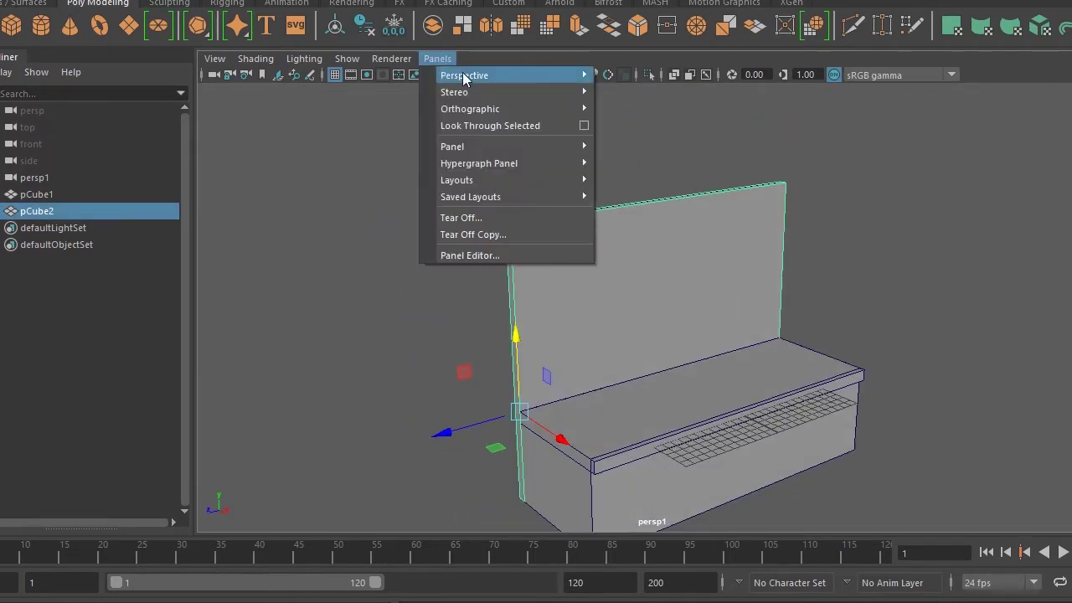
Look through persp1 with the 960 x 540 resolution gate displayed
left_click(646, 94)
scroll(683, 326, "up", 3)
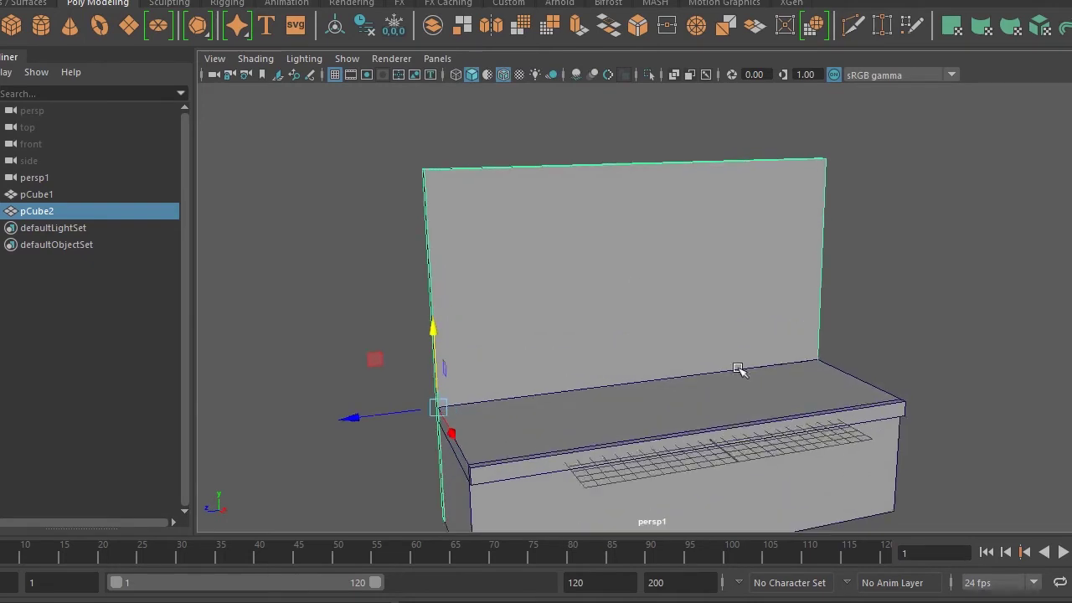
left_click_drag(737, 366, 624, 332, "alt")
left_click(365, 74)
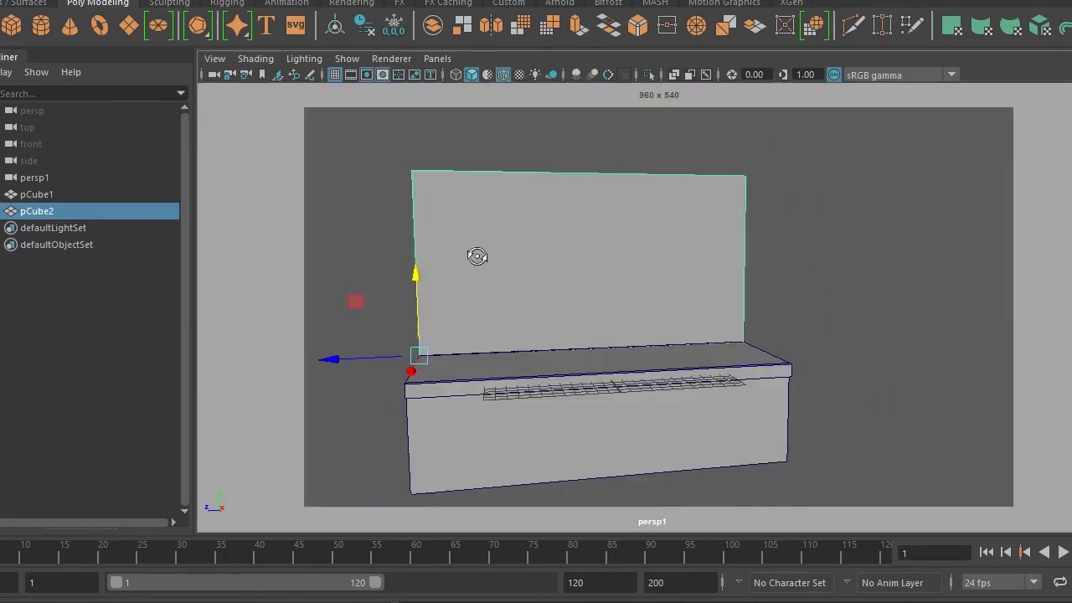
scroll(548, 321, "up", 2)
mouse_move(548, 321)
left_mouse_down("alt")
mouse_move(565, 307)
mouse_move(608, 344)
mouse_move(629, 335)
left_mouse_up("alt")
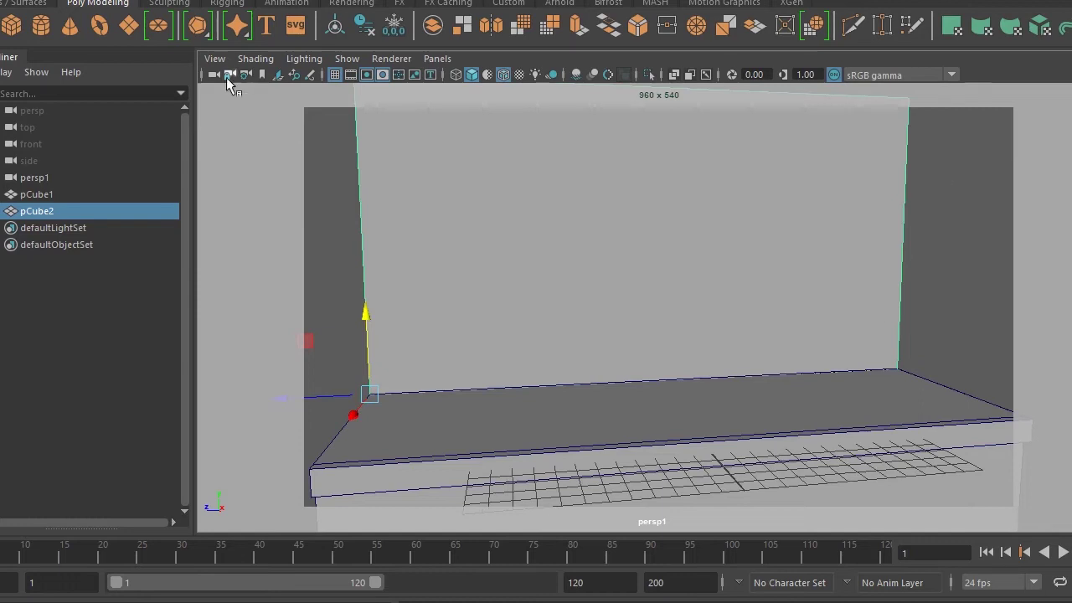
Set the persp1 camera's focal length to 70 and reframe the backdrop
left_click(214, 75)
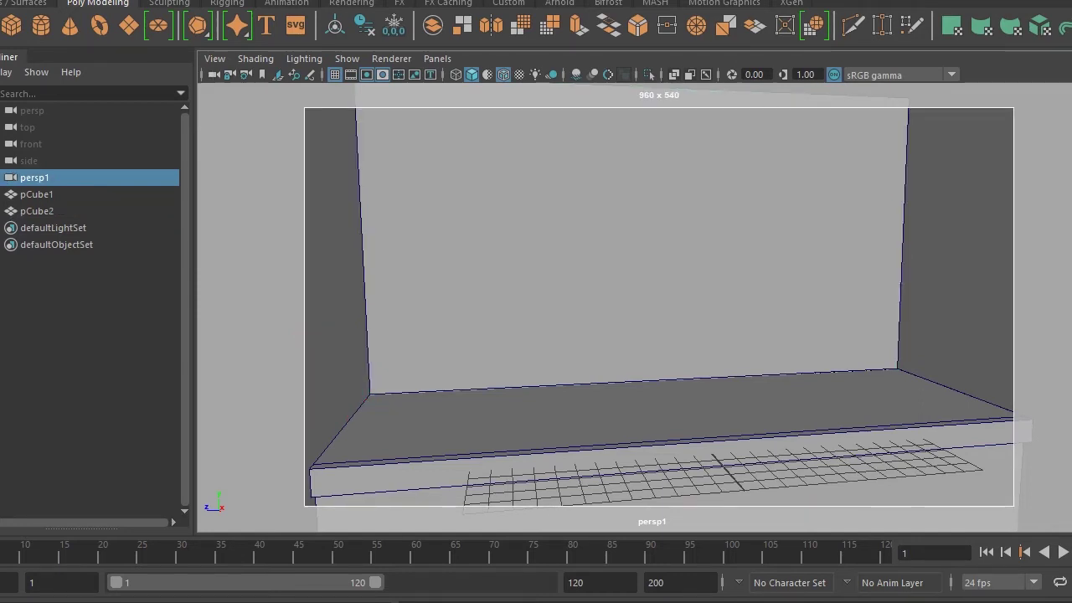
key("ctrl+a")
left_click_drag(827, 299, 771, 298)
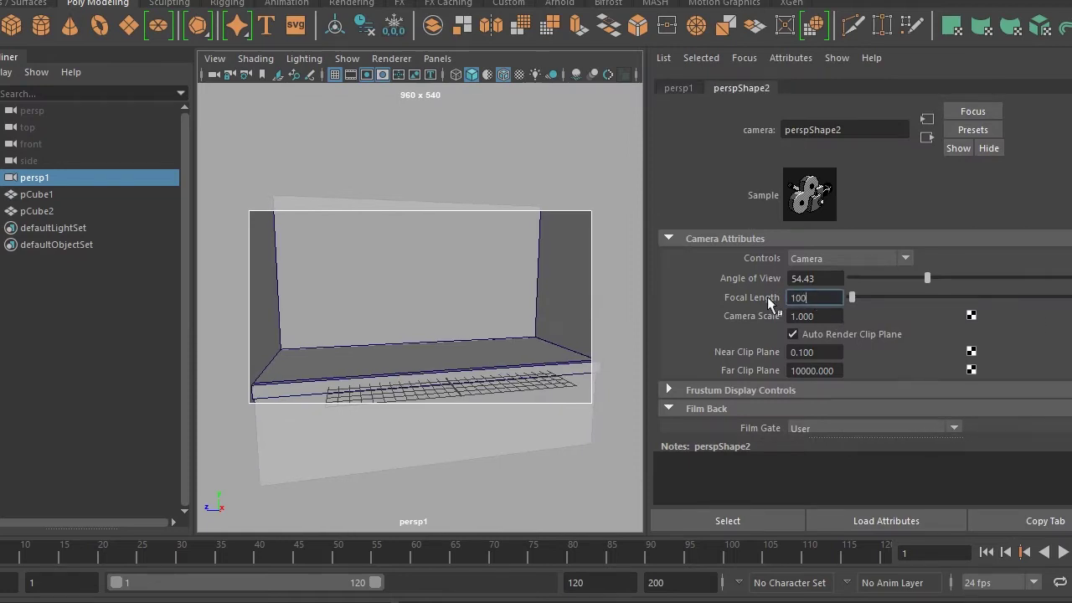
key("Return")
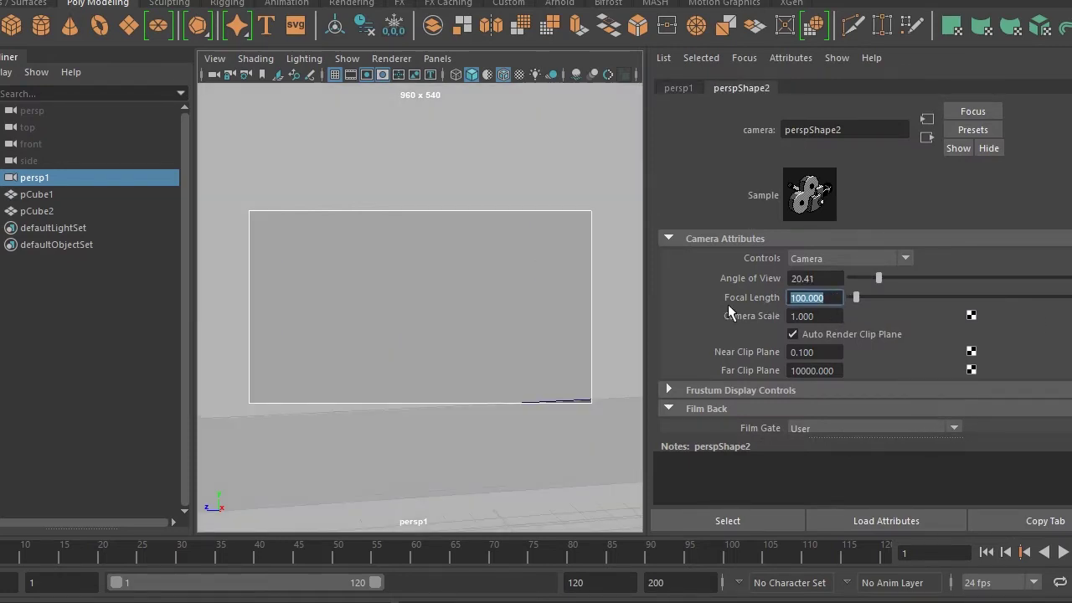
type("70")
key("Return")
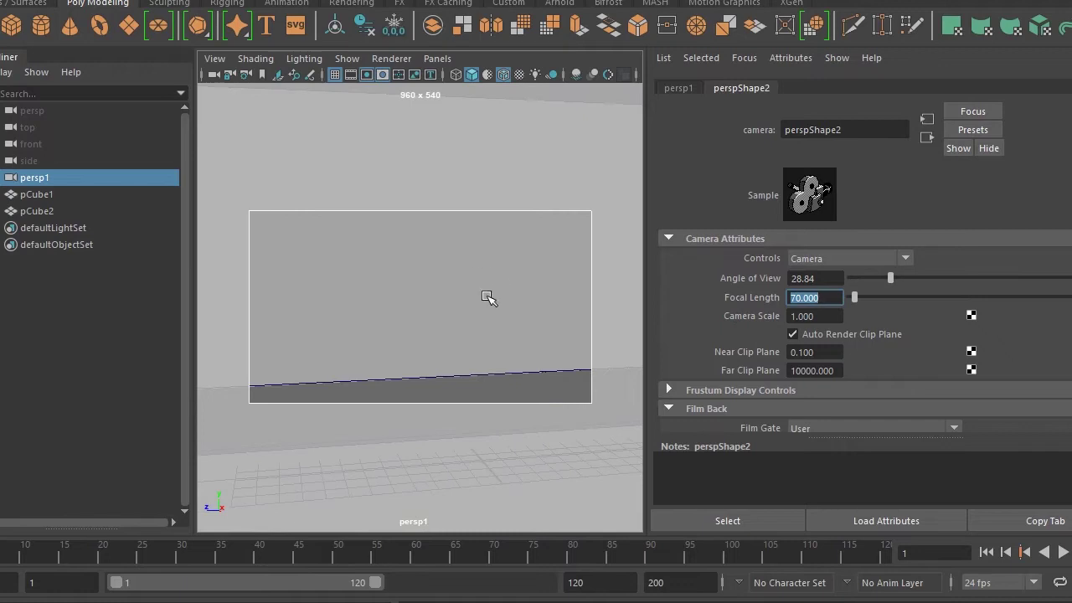
right_click_drag(460, 292, 397, 300, "alt")
mouse_move(397, 300)
left_mouse_down("alt")
mouse_move(472, 318)
mouse_move(347, 313)
left_mouse_up("alt")
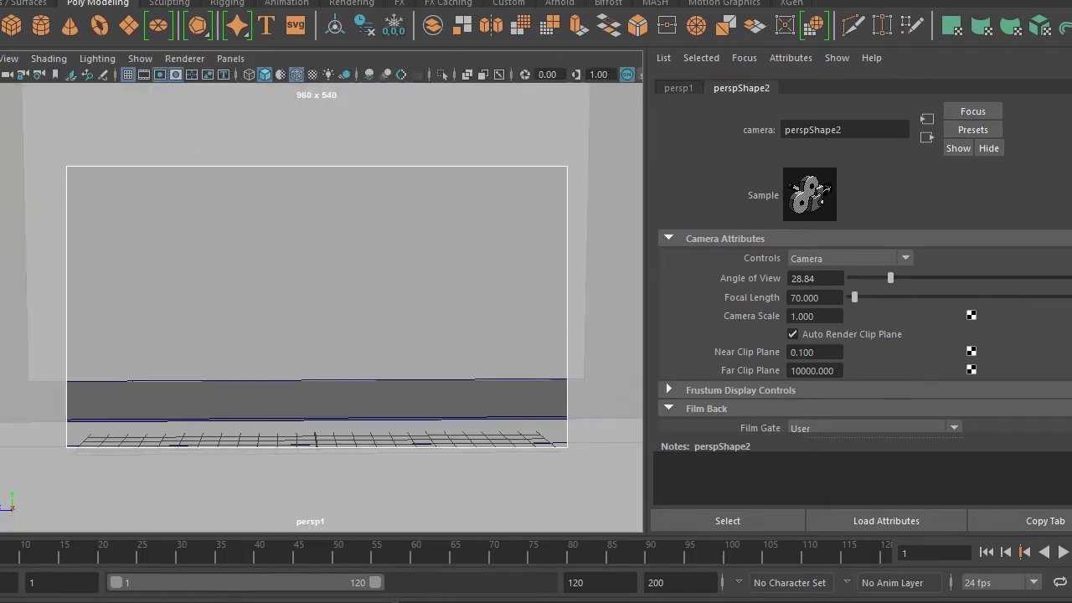
Lock the camera's transform channels and rename the camera cam_view
key("ctrl+a")
left_click_drag(1017, 110, 1018, 226)
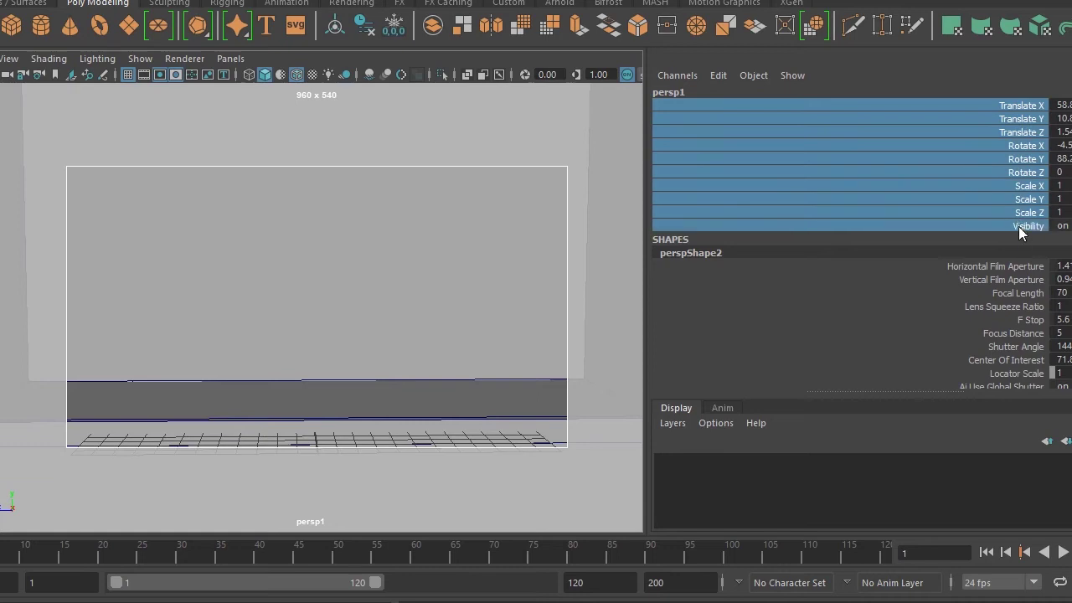
right_click(1029, 179)
left_click(1017, 537)
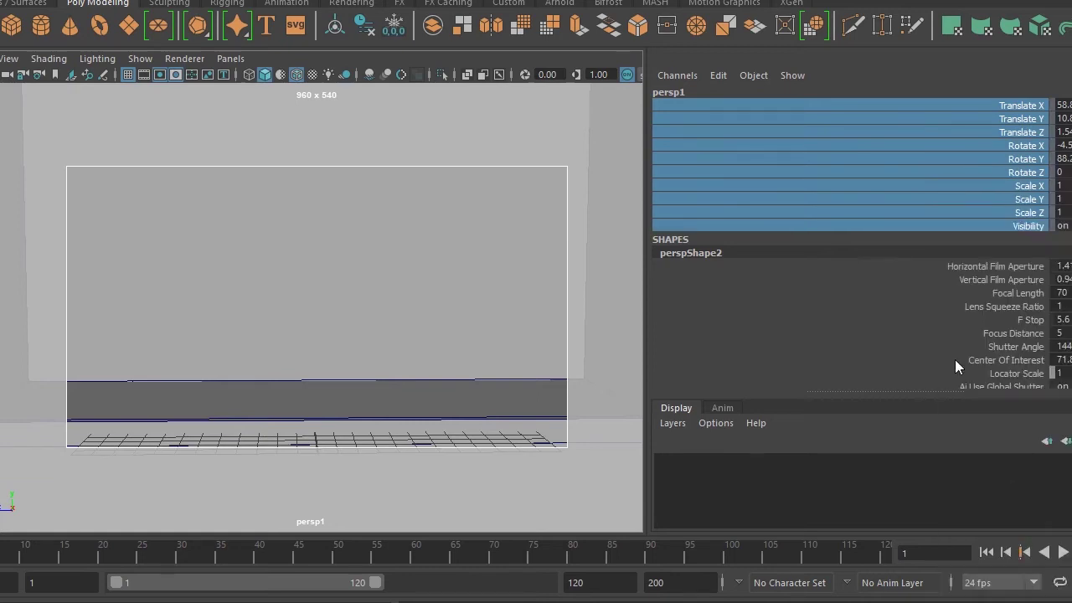
double_click(717, 92)
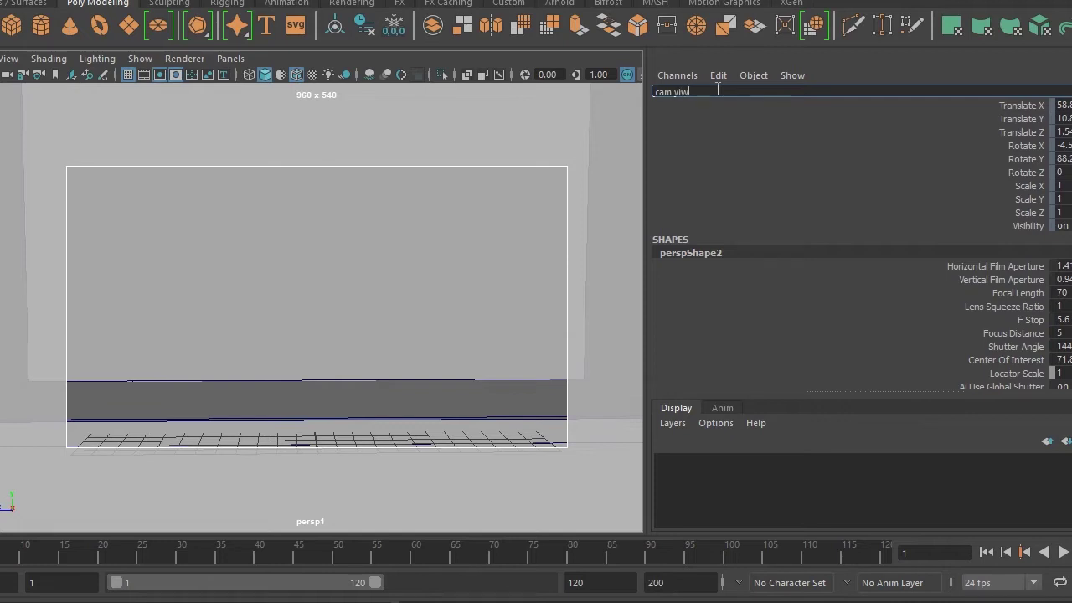
type("w")
key("Return")
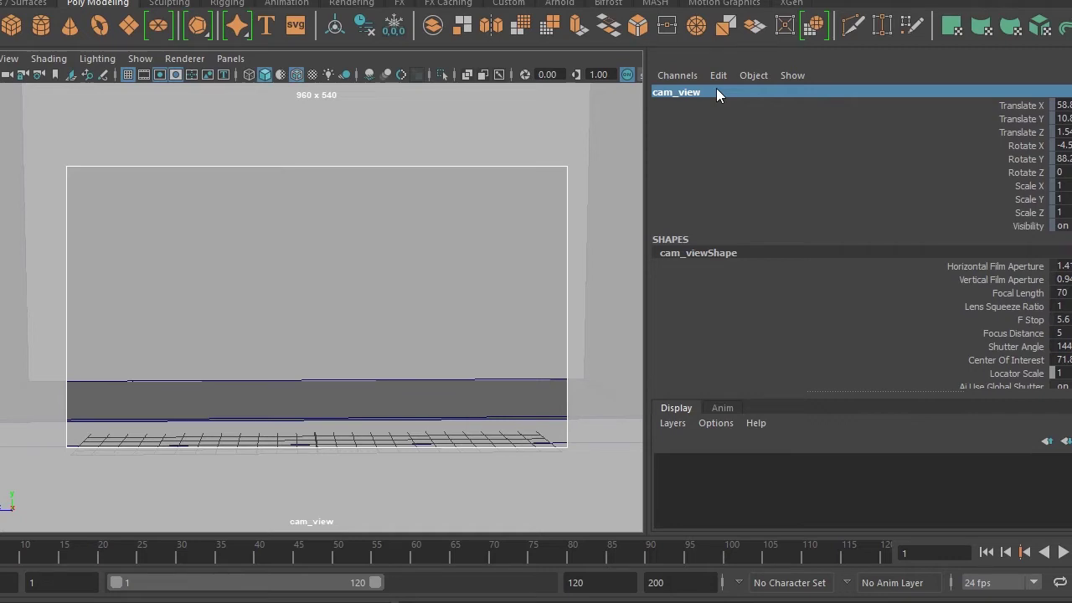
left_click(681, 2)
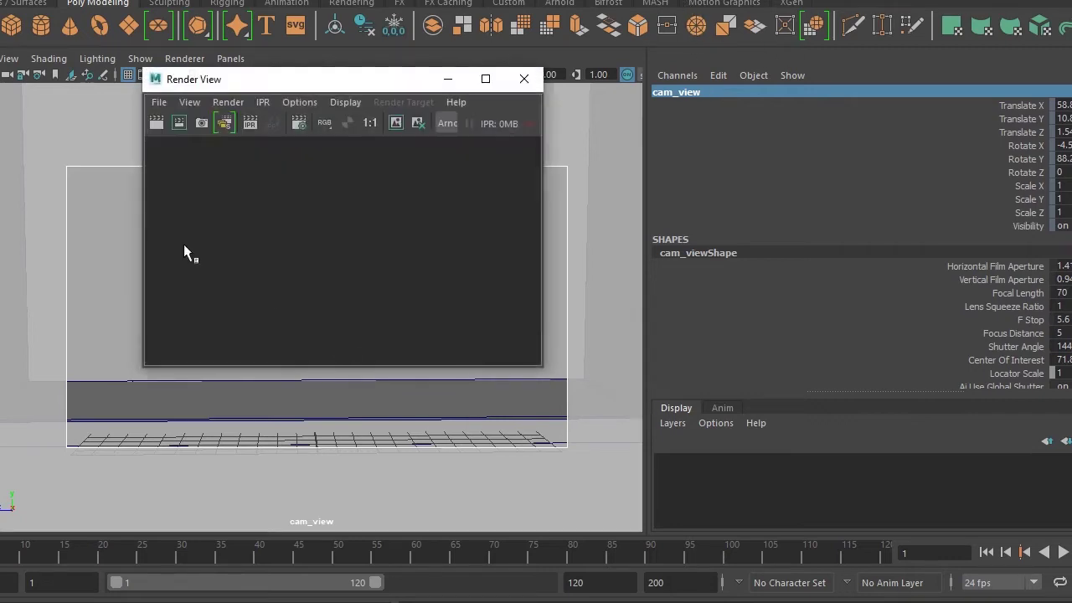
Load reference.jpg from the project folder into the Render View
left_click(159, 102)
left_click(172, 131)
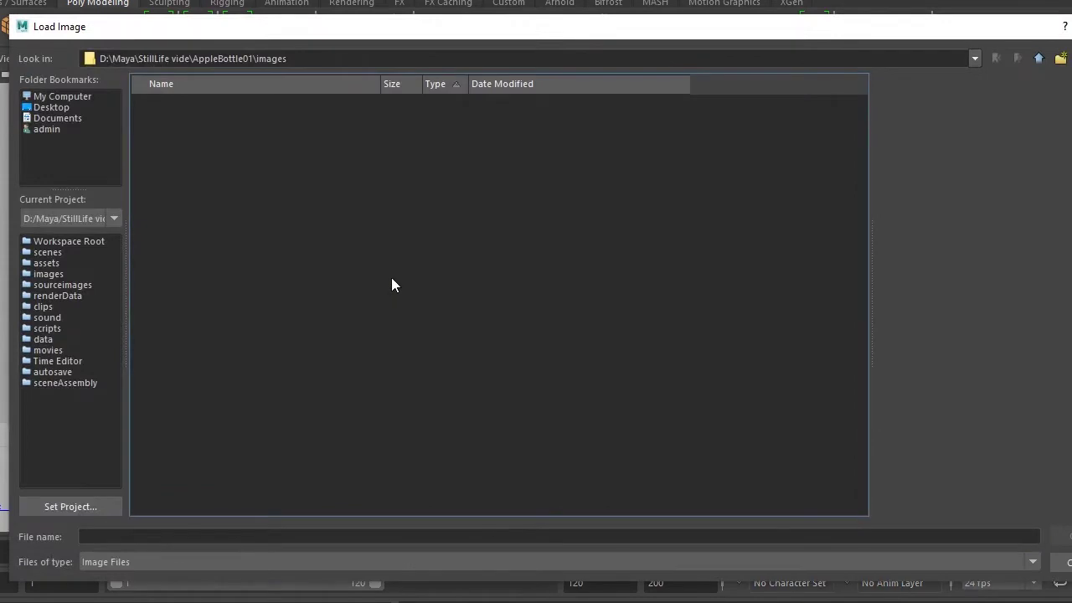
key("BackSpace")
left_click(210, 116)
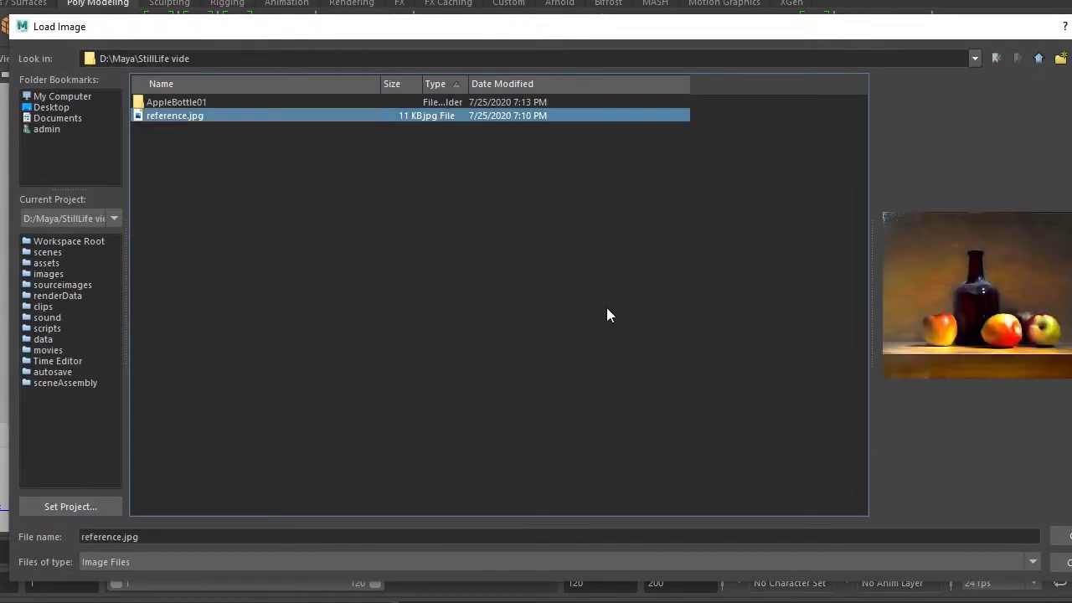
left_click(1062, 536)
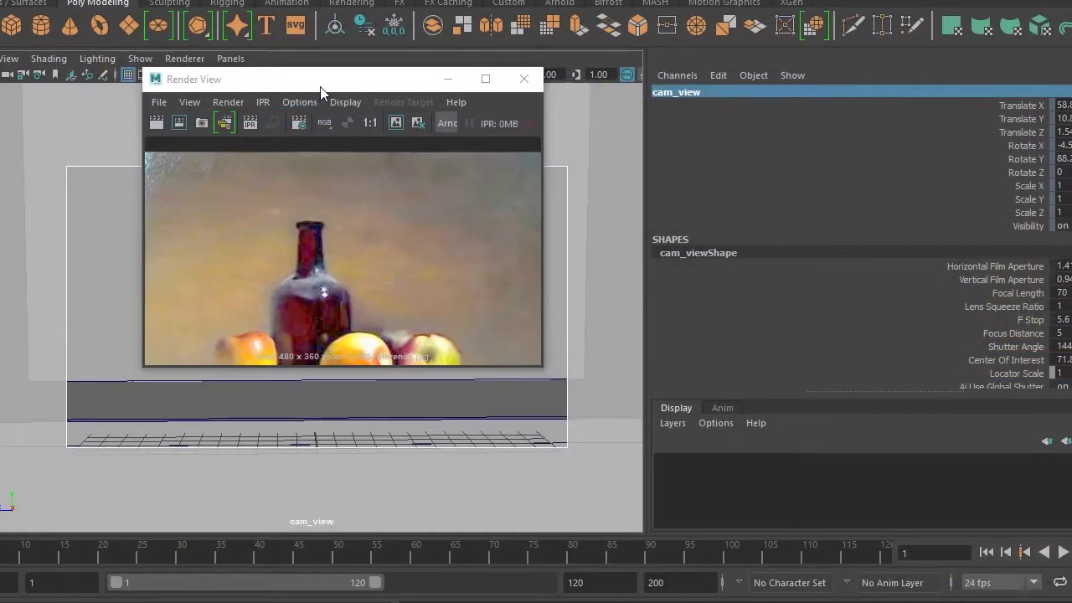
Move the Render View to the upper right, enlarge it, and switch the scene to front view
left_click_drag(320, 89, 879, 27)
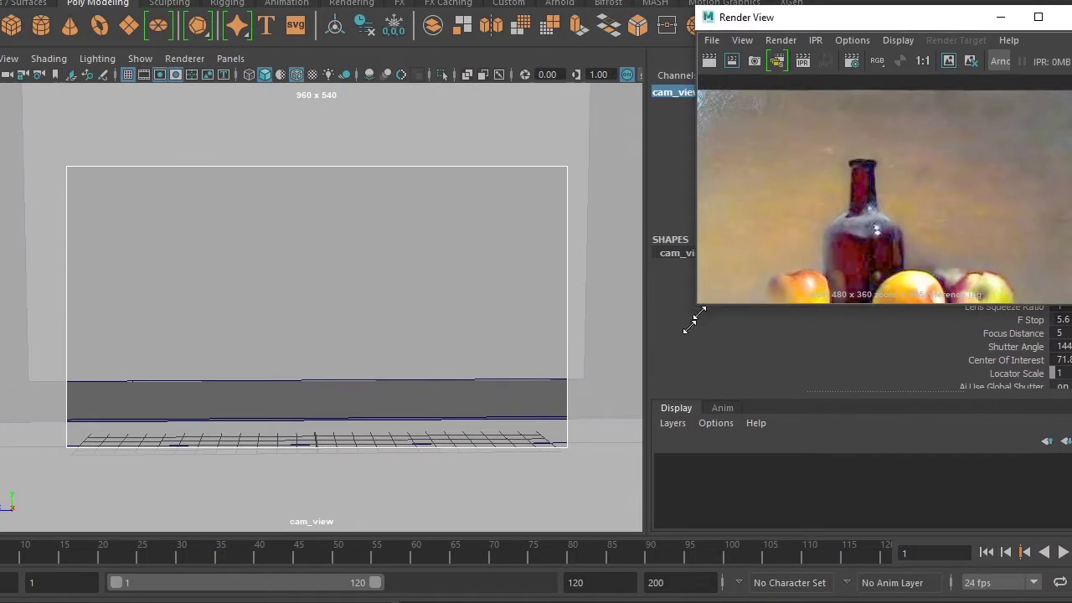
left_click_drag(703, 310, 613, 437)
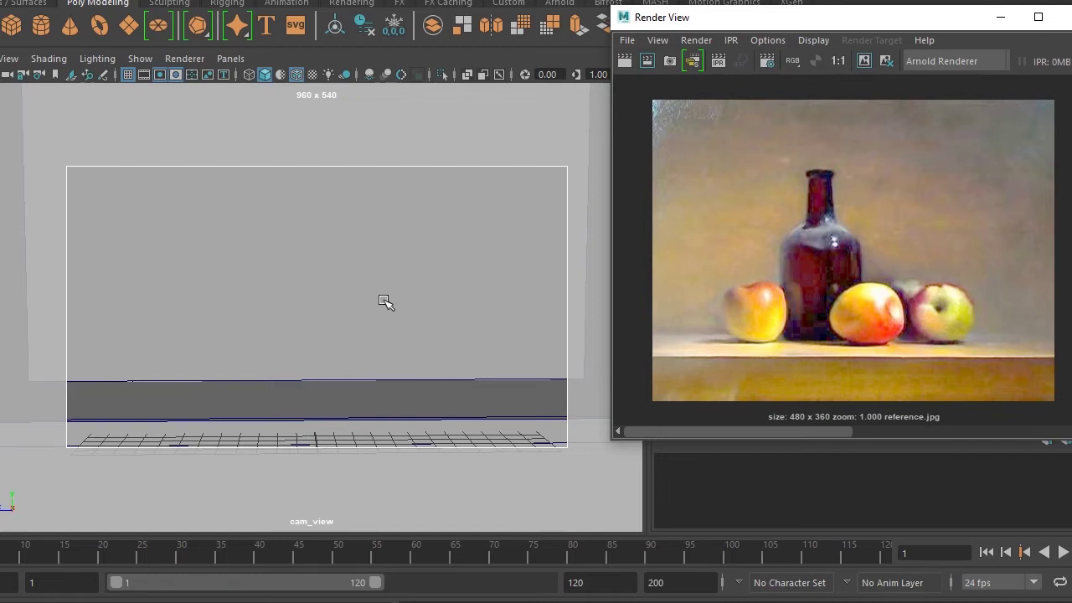
left_click_drag(361, 277, 366, 297)
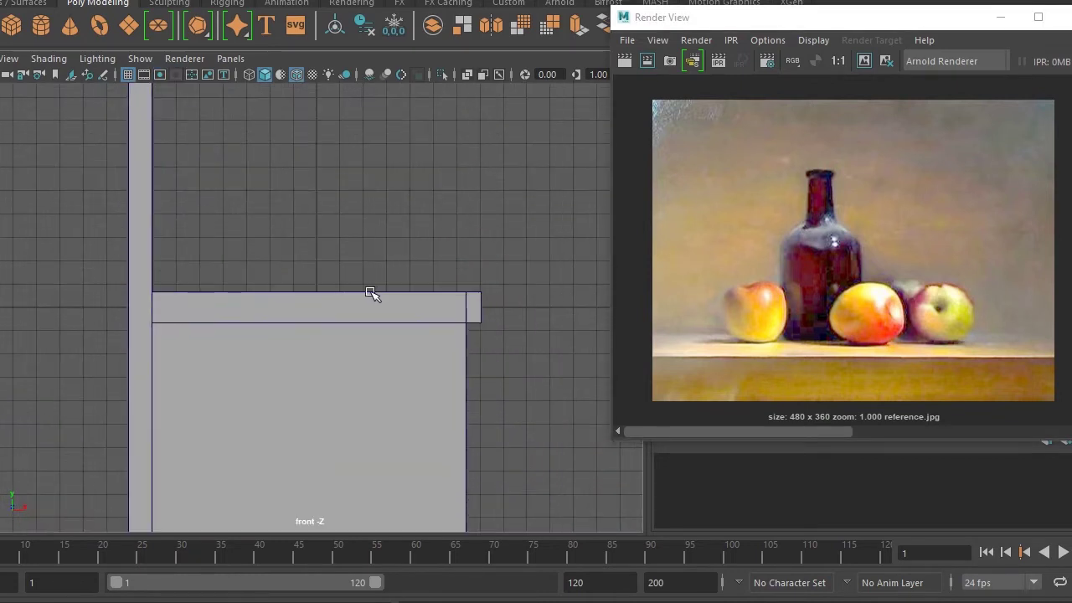
Switch to wireframe and start the CV Curve Tool in the front view
key("4")
scroll(369, 298, "up", 1)
scroll(368, 298, "up", 1)
scroll(371, 295, "up", 1)
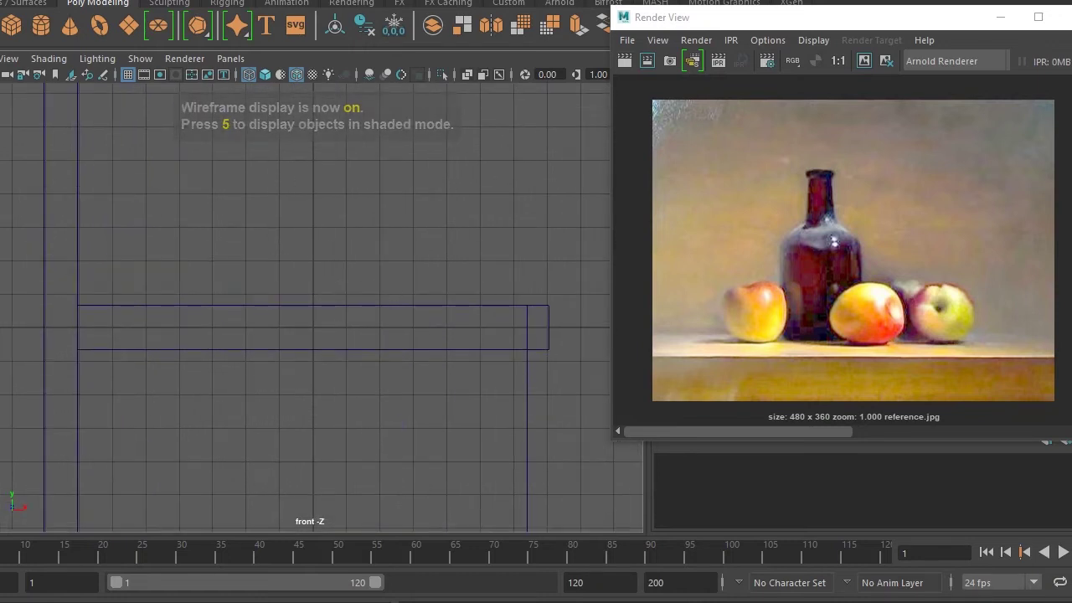
left_click(33, 0)
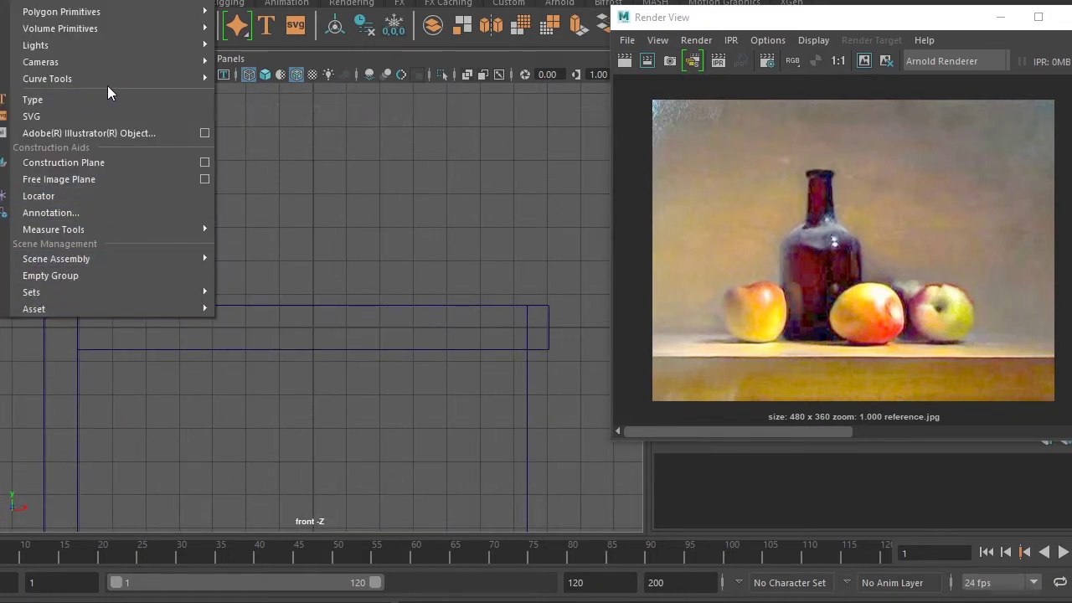
mouse_move(47, 79)
left_click(384, 94)
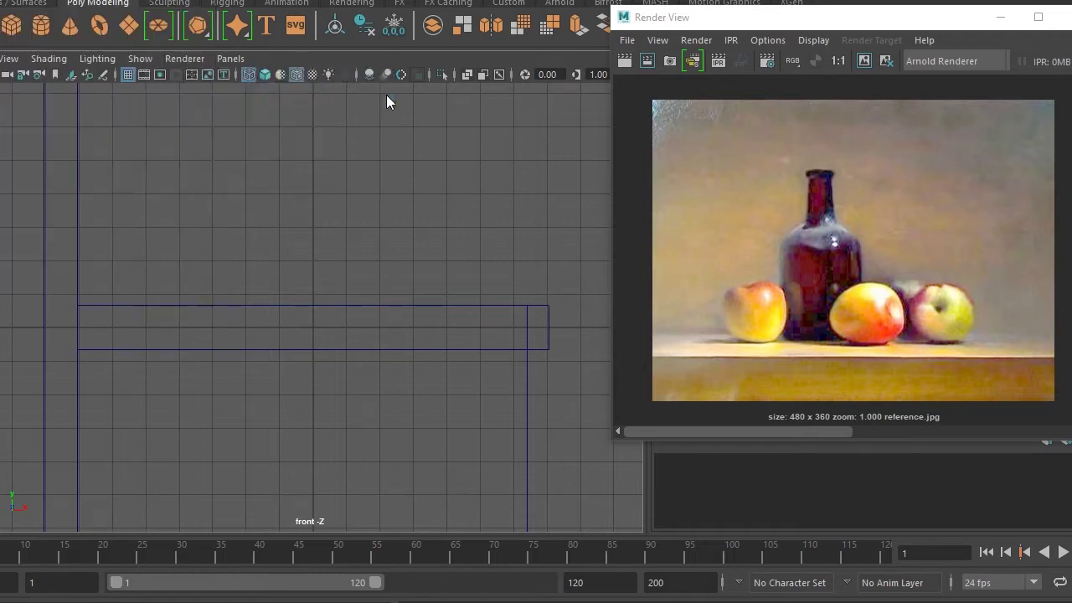
left_click(373, 109)
left_click(511, 79)
scroll(366, 419, "up", 2)
scroll(296, 376, "up", 3)
scroll(324, 406, "up", 1)
scroll(336, 399, "up", 1)
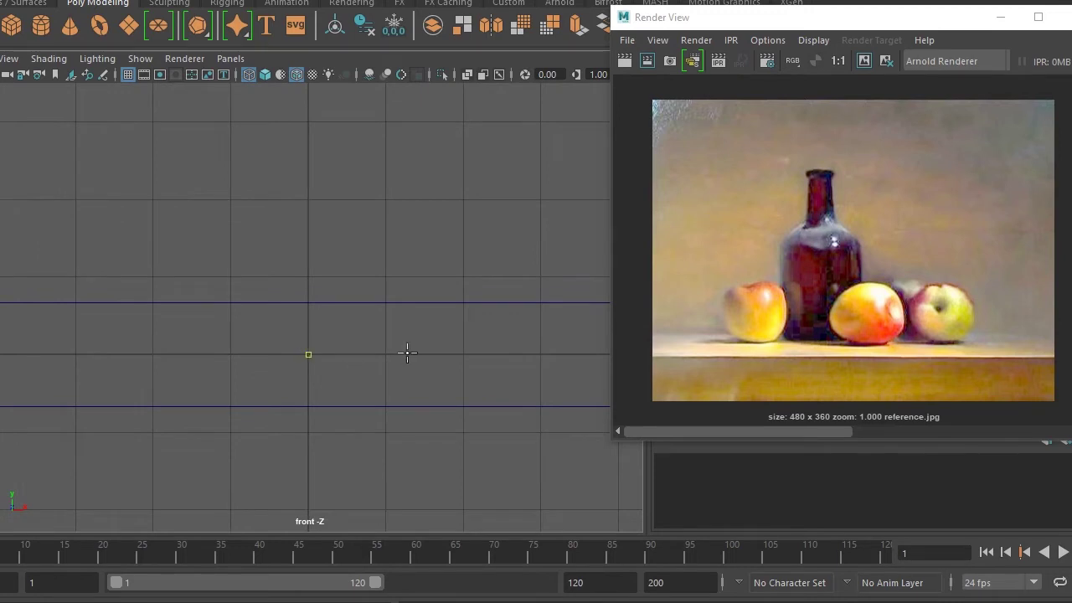
Place CV points tracing the bottle's base and outer side wall
left_click(436, 352)
left_click(514, 354)
scroll(462, 366, "down", 3)
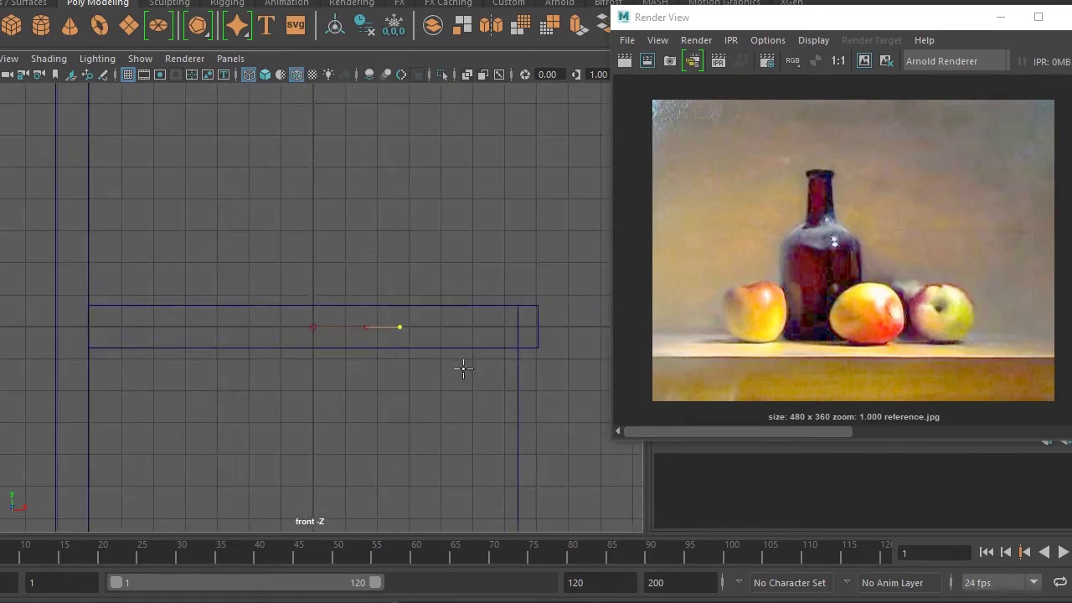
scroll(448, 385, "up", 3)
left_click(500, 411)
left_click(500, 380)
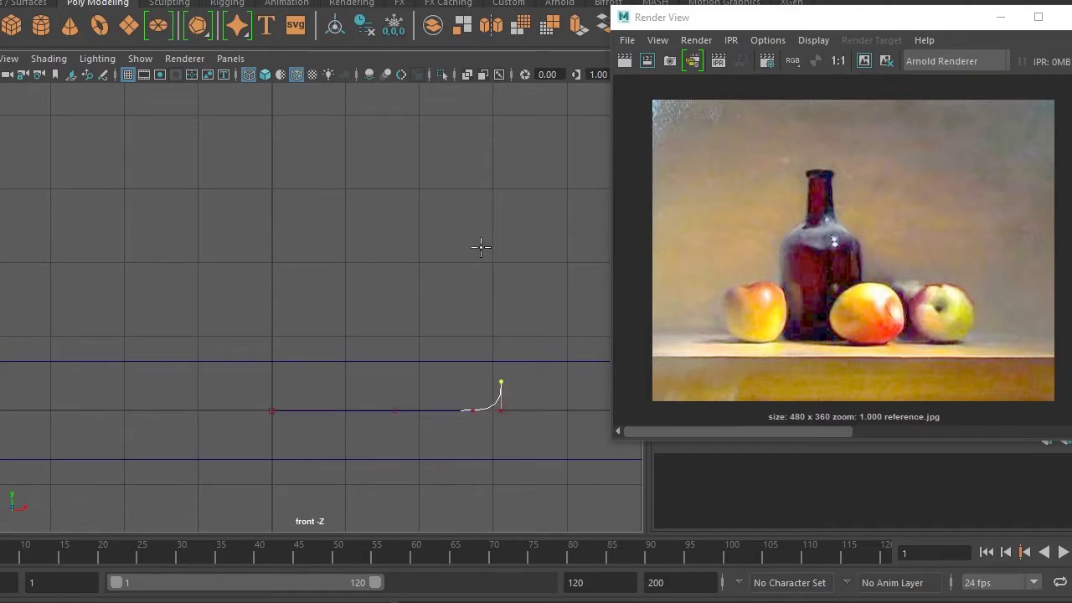
scroll(478, 222, "down", 4)
scroll(467, 346, "up", 3)
mouse_move(427, 373)
left_mouse_down()
mouse_move(439, 336)
mouse_move(430, 182)
left_mouse_up()
middle_click_drag(431, 181, 423, 310, "alt")
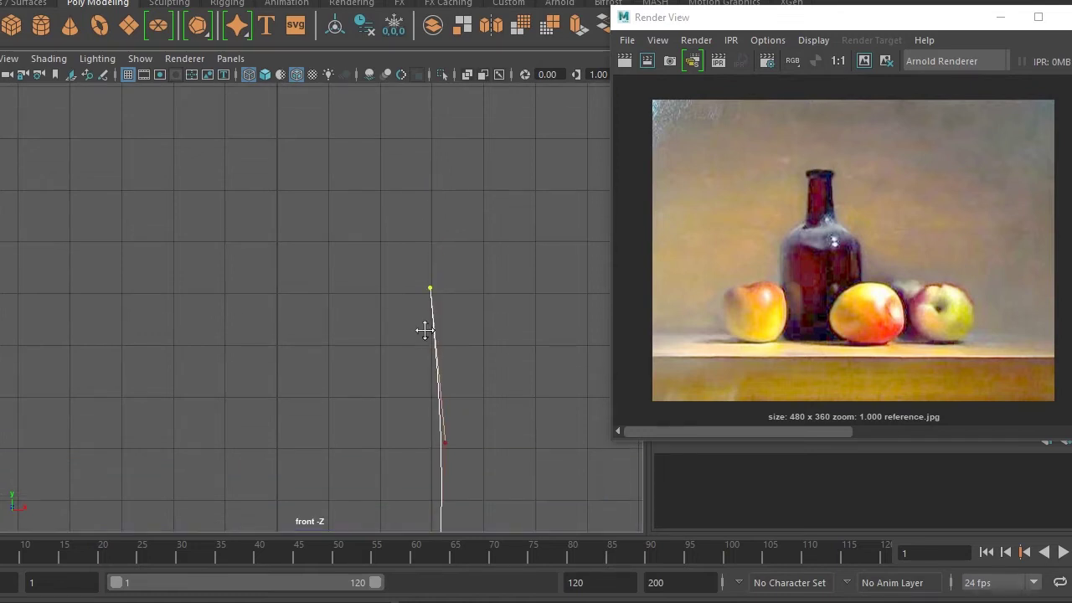
Continue the outer profile through the shoulder, up the neck and over the lip
left_click(413, 267)
left_click_drag(387, 250, 379, 248)
left_click(343, 228)
left_click(328, 207)
middle_click_drag(329, 197, 349, 314, "alt")
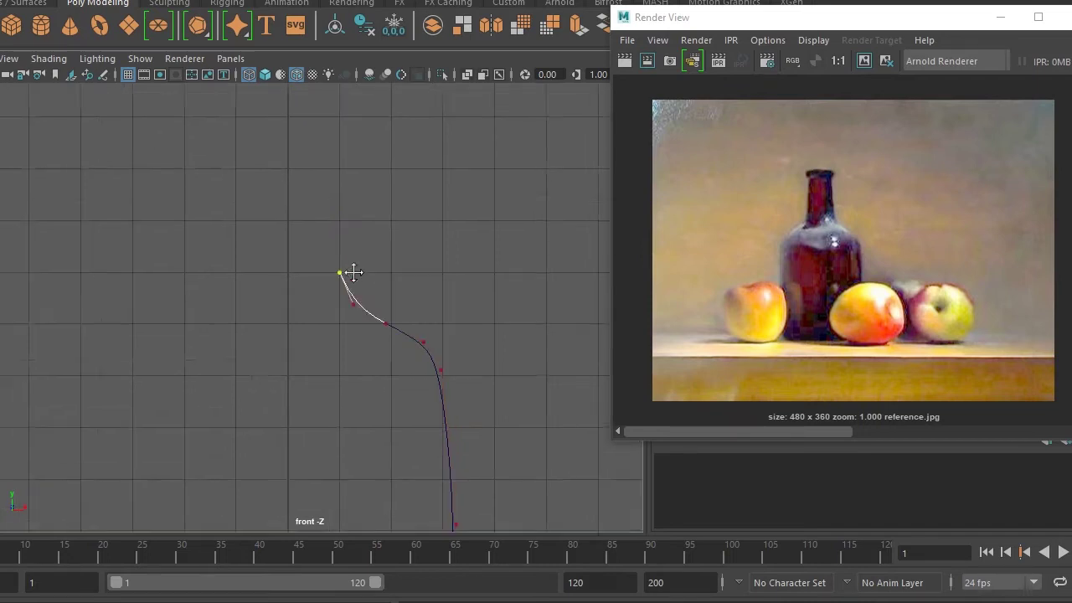
left_click_drag(352, 230, 346, 174)
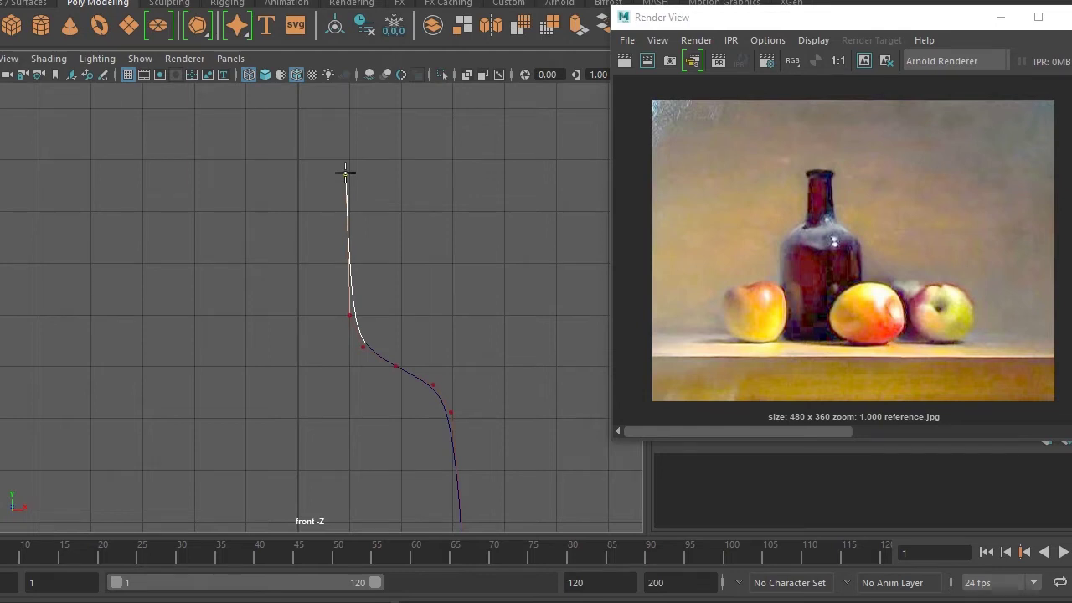
left_click_drag(343, 140, 342, 128)
middle_click_drag(347, 124, 388, 293, "alt")
right_click_drag(388, 293, 472, 279, "alt")
left_click(495, 276)
left_click(496, 252)
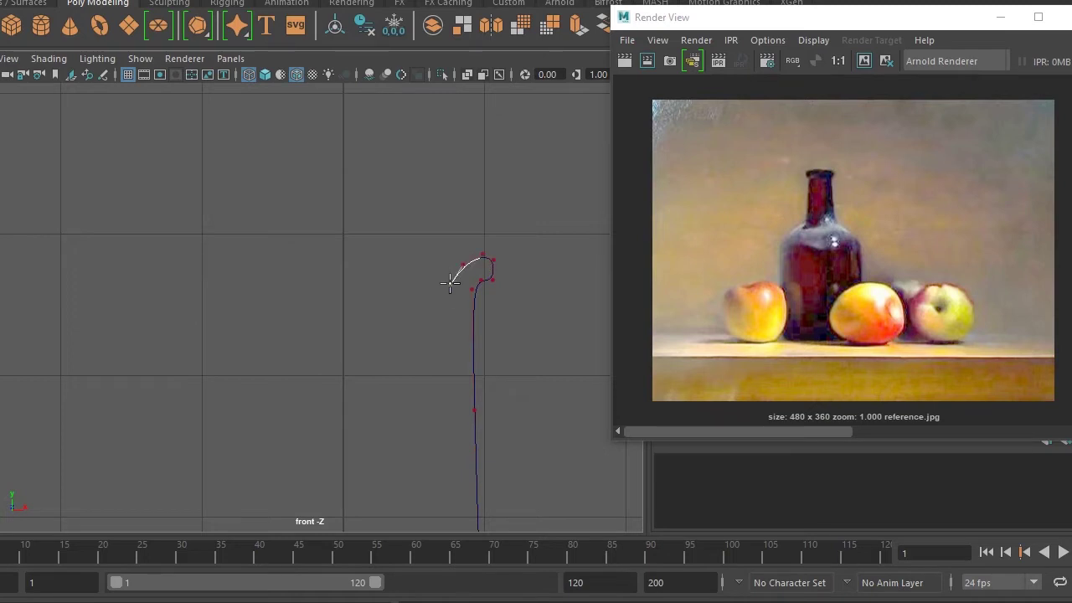
Run the inner wall back down the neck and through the shoulder
left_click_drag(448, 353, 460, 508)
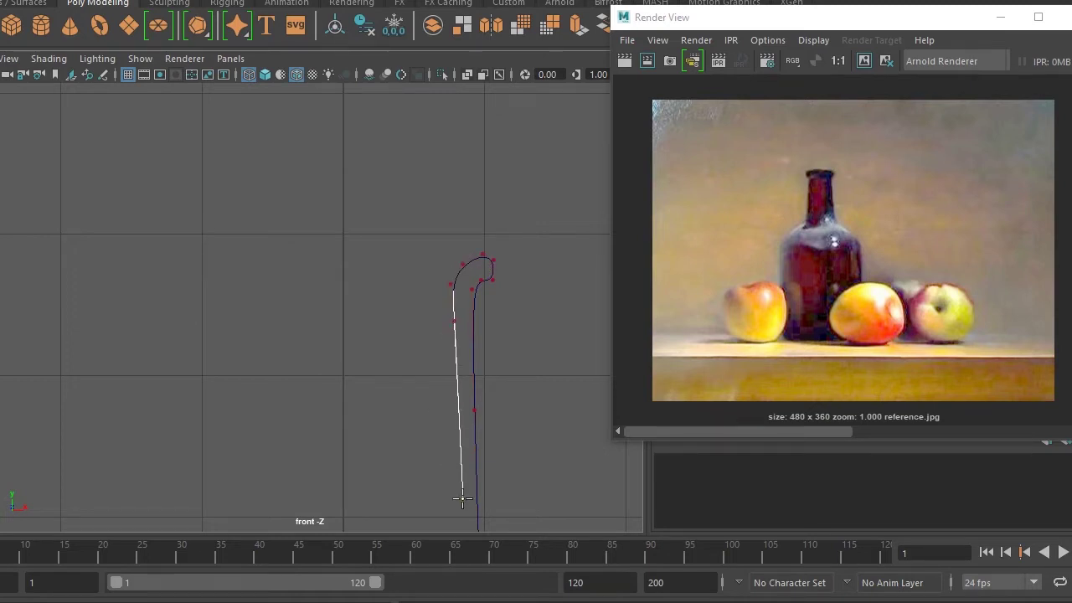
scroll(460, 508, "down", 3)
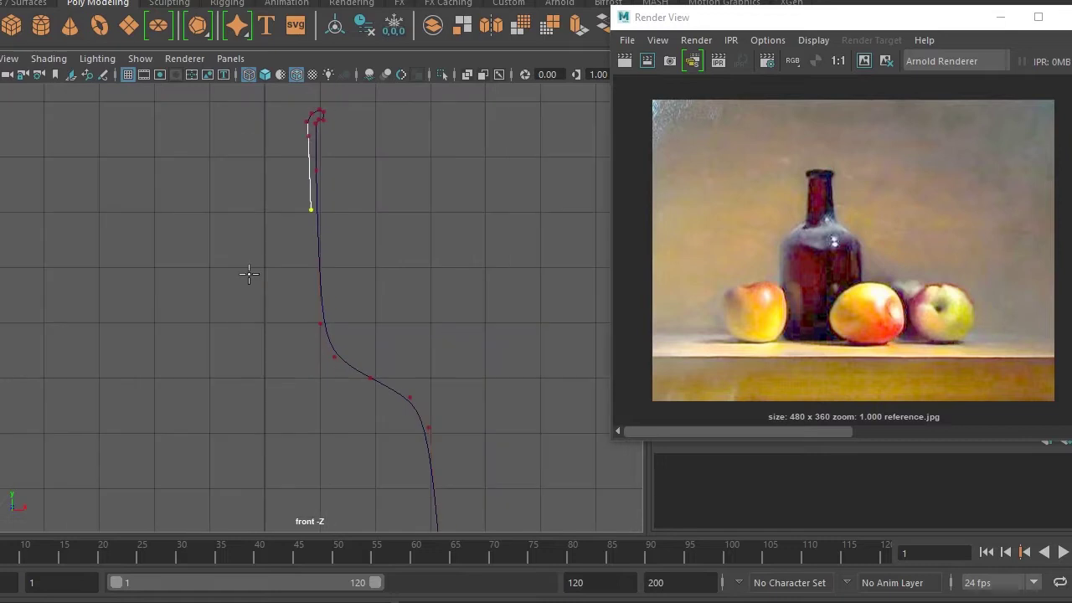
scroll(296, 292, "up", 1)
mouse_move(309, 314)
left_mouse_down()
mouse_move(332, 417)
mouse_move(366, 427)
left_mouse_up()
middle_click_drag(418, 480, 402, 366, "alt")
left_click_drag(402, 366, 403, 343)
middle_click_drag(423, 447, 406, 242, "alt")
left_click(426, 337)
left_click(416, 409)
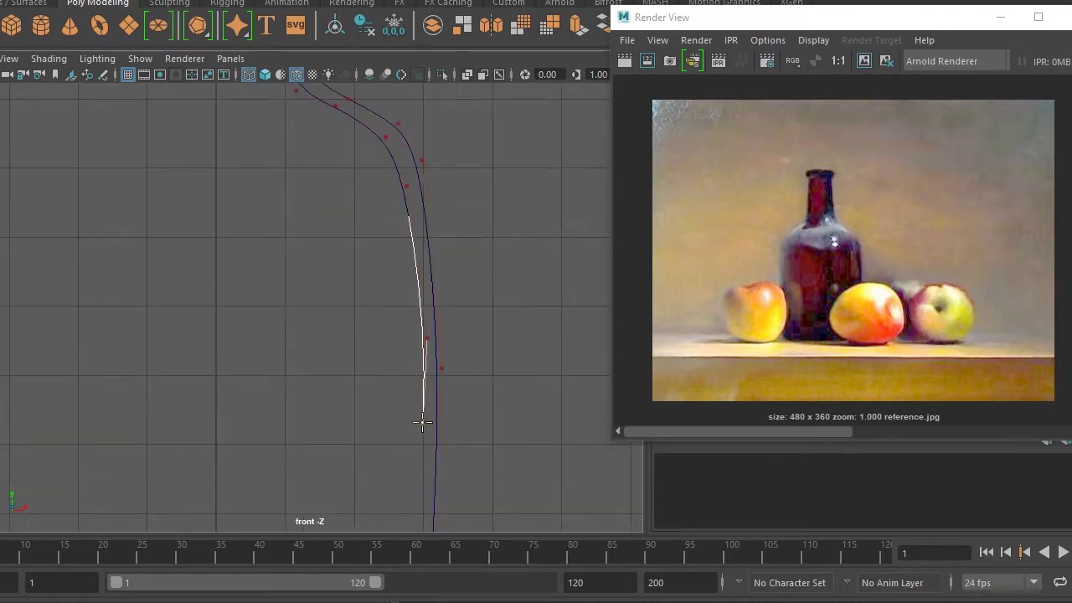
middle_click_drag(413, 436, 421, 270, "alt")
Finish the inner wall down the body and across the bottom to the centre line
left_click(440, 248)
left_click(438, 293)
left_click(415, 303)
left_click(377, 277)
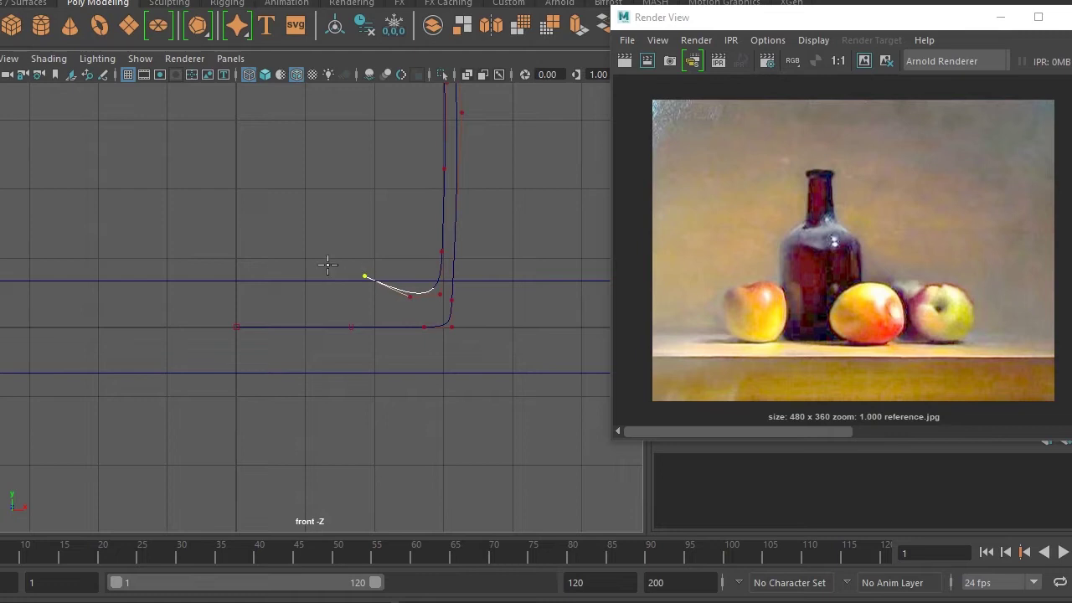
left_click(300, 259)
left_click(268, 252)
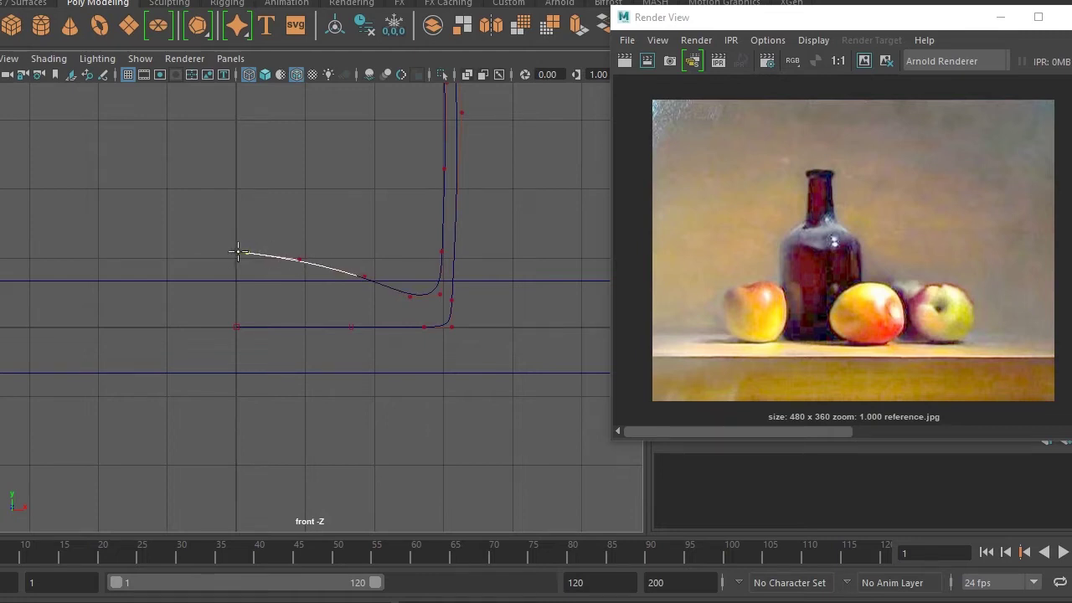
key("Return")
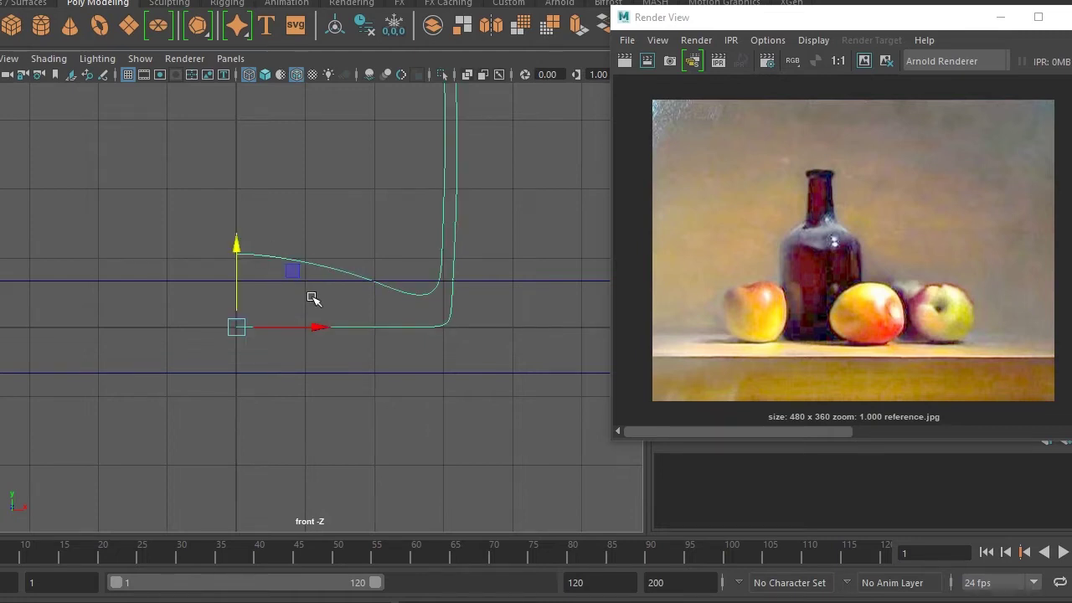
Switch to a shaded perspective view showing the profile curve on the table
key("space")
left_click_drag(402, 340, 412, 290)
left_click_drag(349, 314, 500, 412, "alt")
key("5")
mouse_move(467, 376)
left_mouse_down("alt")
mouse_move(394, 330)
mouse_move(423, 334)
left_mouse_up("alt")
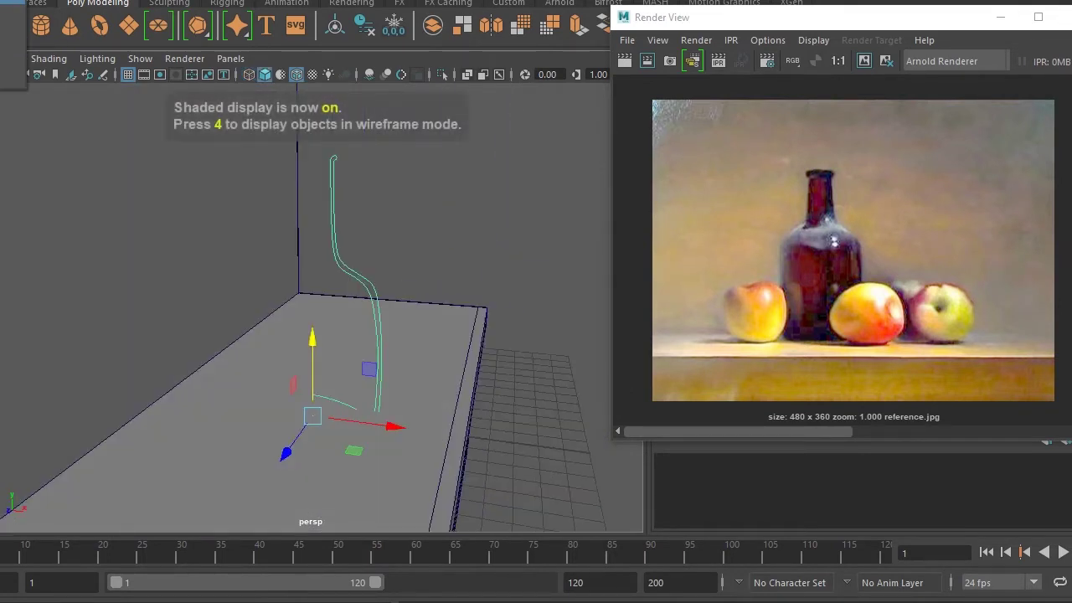
Reset the Revolve options to defaults and set Output geometry to Polygons
left_click(494, 1)
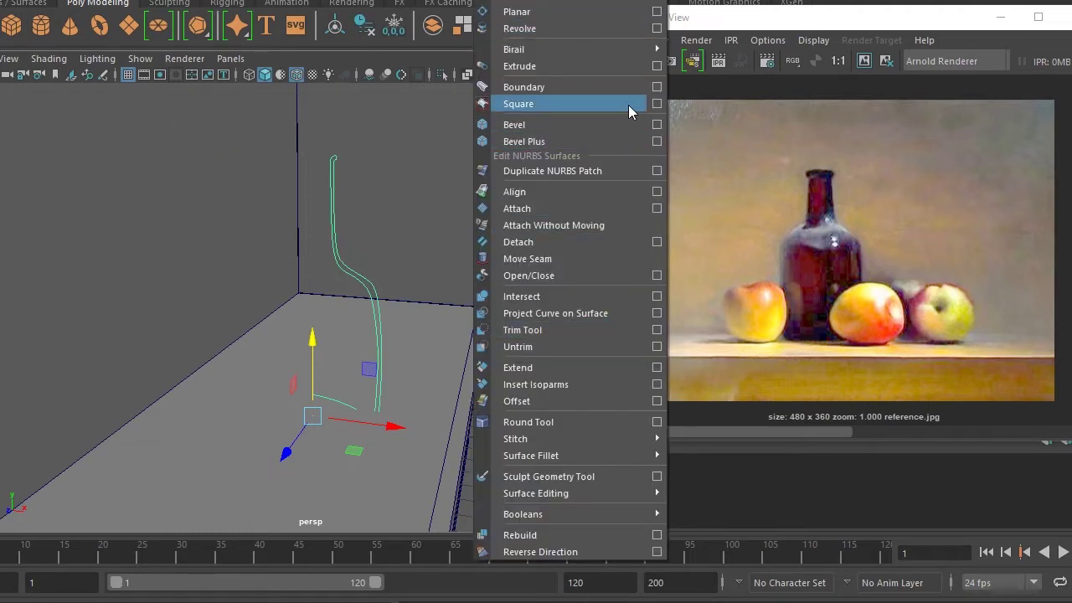
left_click(657, 29)
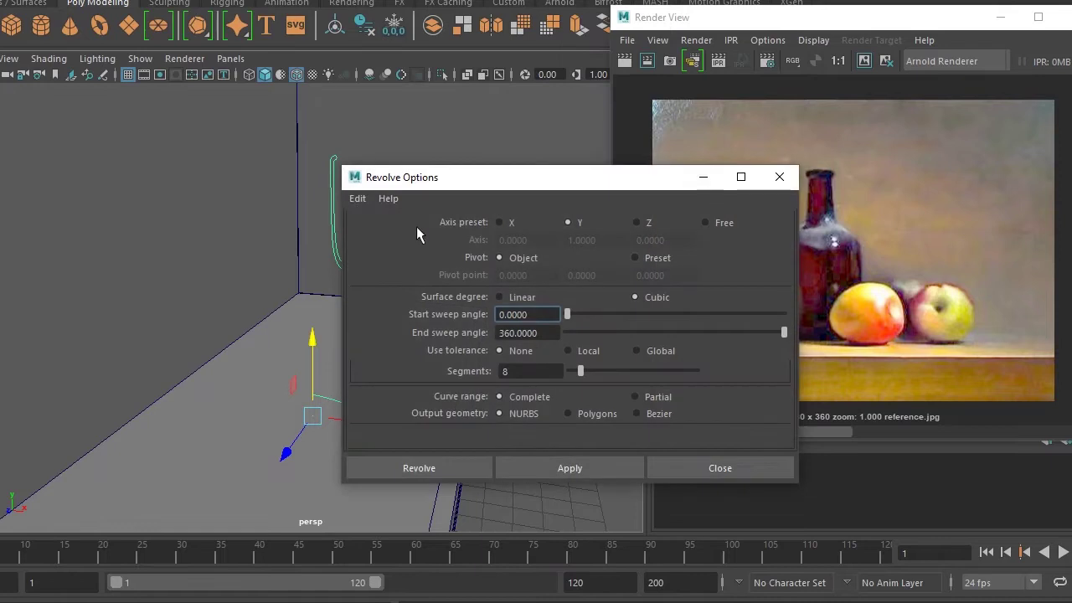
left_click(359, 202)
left_click(368, 232)
left_click_drag(585, 185, 786, 68)
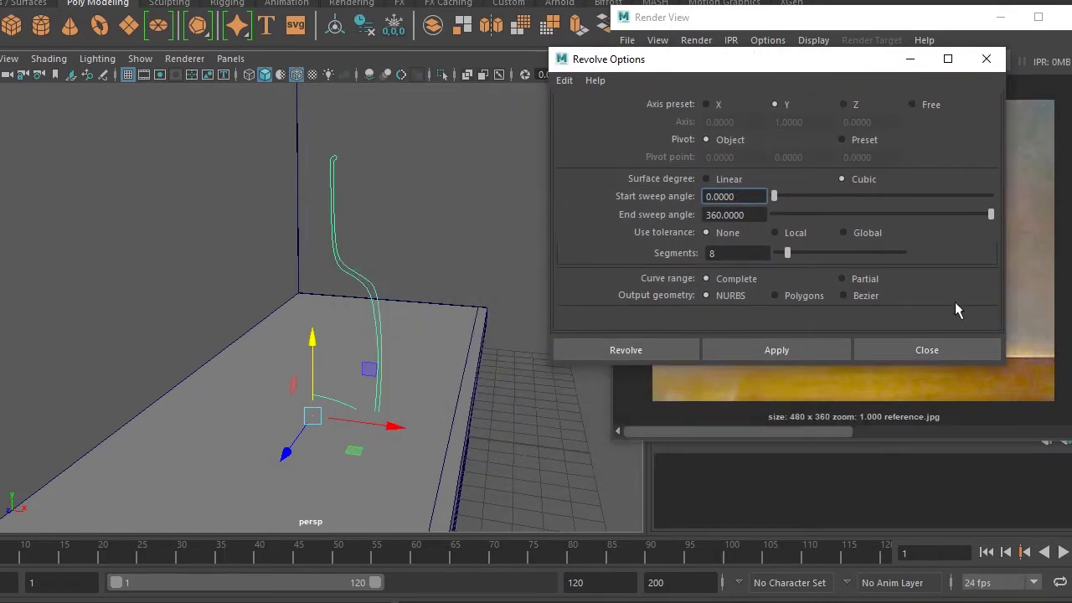
left_click(787, 296)
scroll(831, 304, "down", 3)
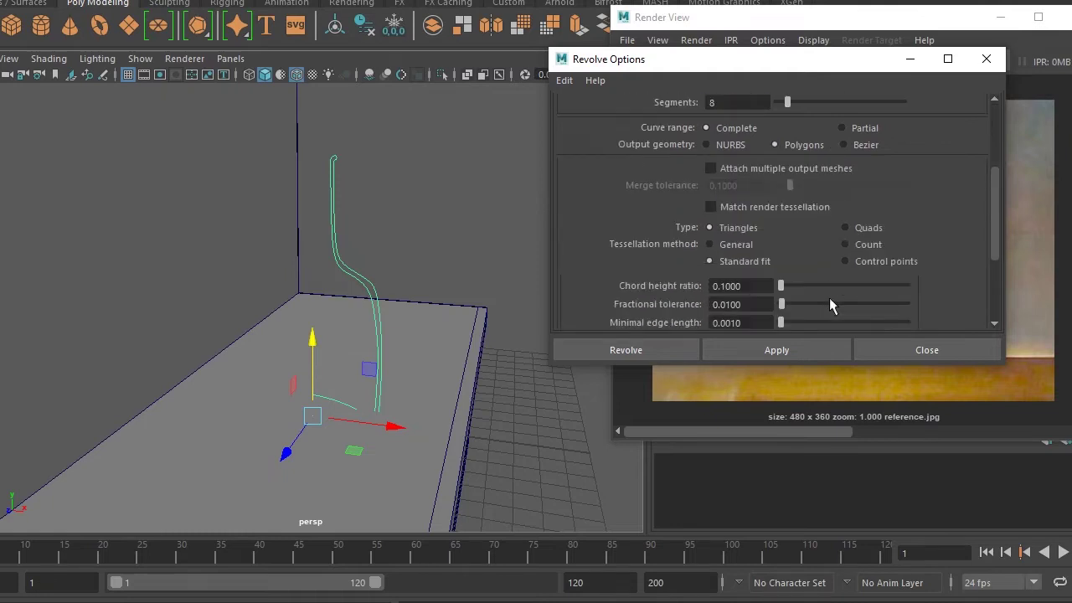
Choose Quads, General tessellation and Per span iso params for U and V, then revolve the bottle
left_click(737, 244)
scroll(771, 265, "down", 1)
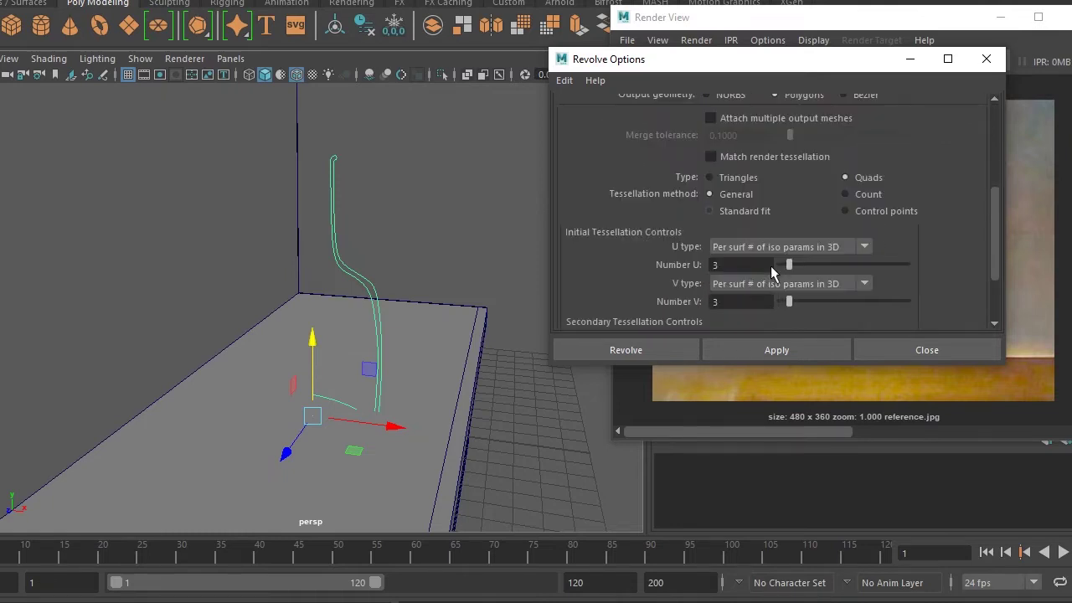
scroll(770, 265, "down", 1)
left_click(787, 195)
left_click(785, 248)
left_click(737, 234)
left_click(756, 284)
scroll(1003, 223, "down", 1)
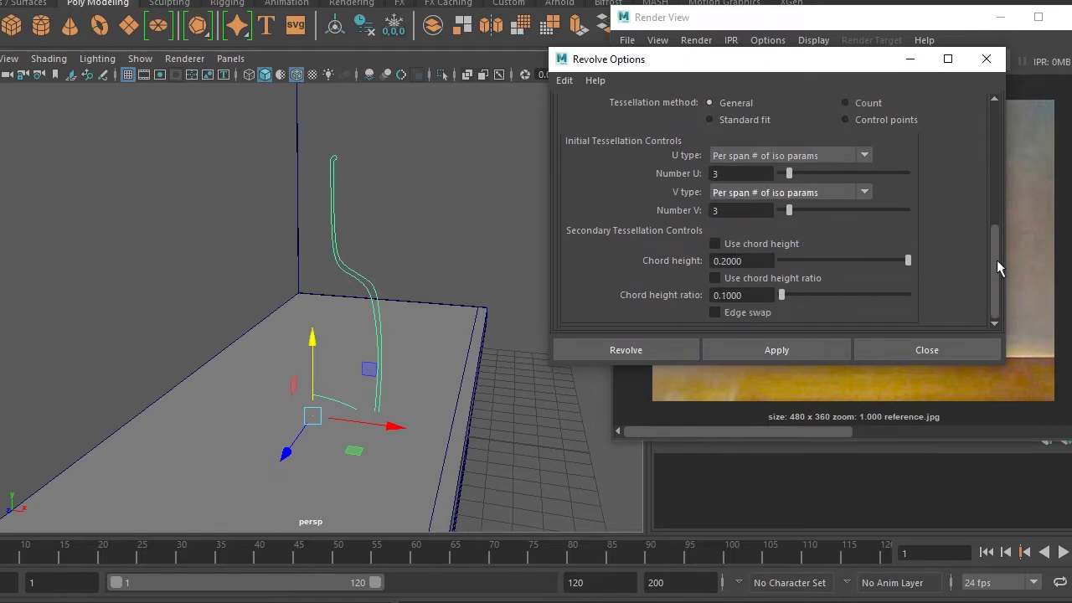
left_click(661, 347)
mouse_move(423, 337)
left_mouse_down("alt")
mouse_move(377, 289)
mouse_move(455, 335)
mouse_move(359, 360)
mouse_move(284, 349)
left_mouse_up("alt")
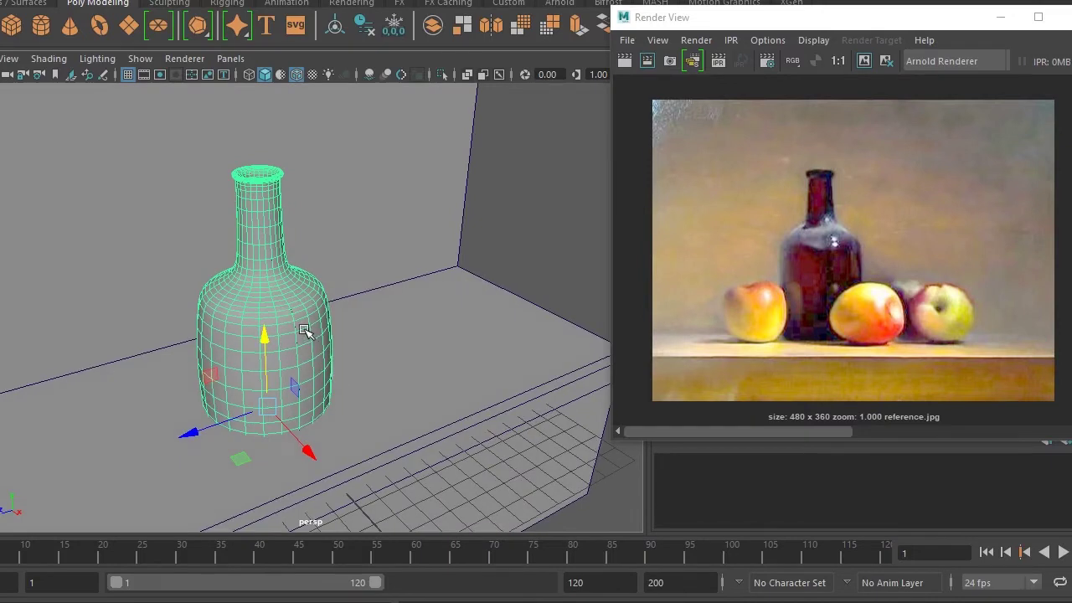
left_click(276, 351)
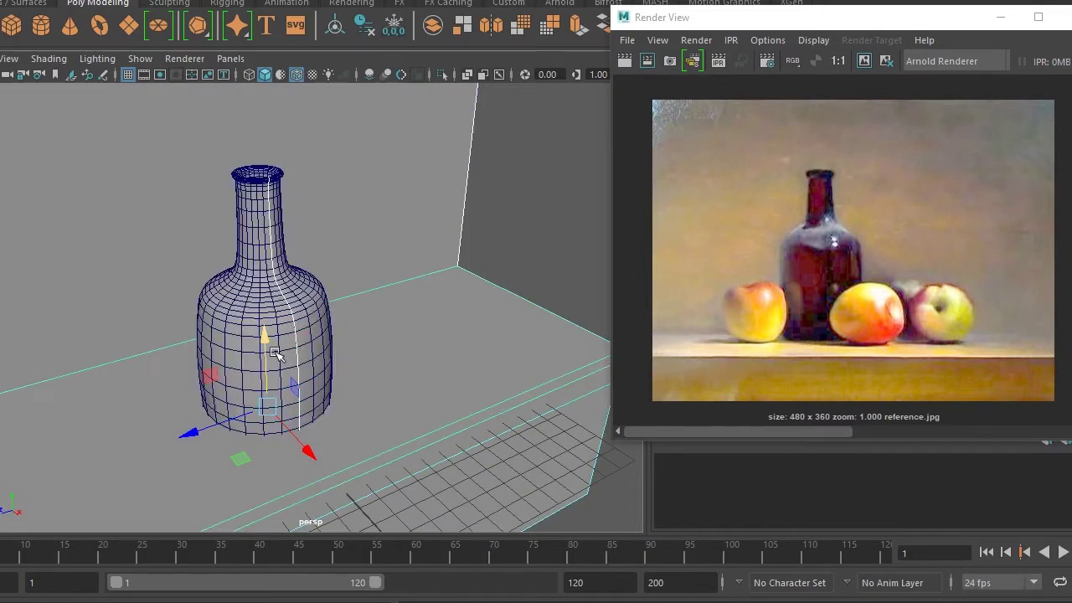
Undo the bottle and revolve again with Number U 2 and Number V 1
left_click_drag(404, 294, 486, 285, "alt")
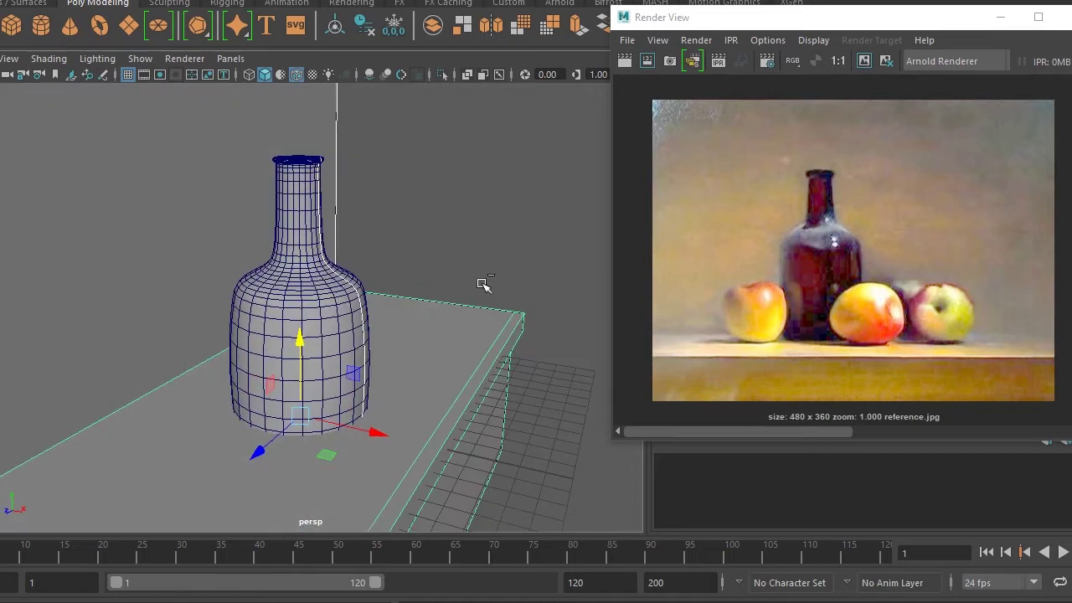
key("ctrl+z")
key("ctrl+z")
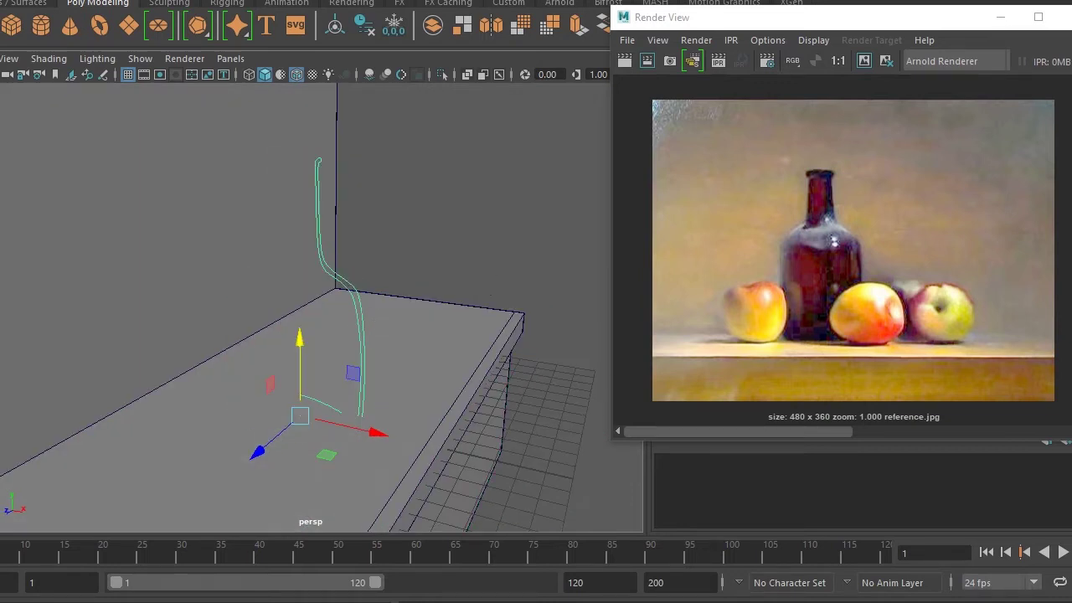
left_click(654, 28)
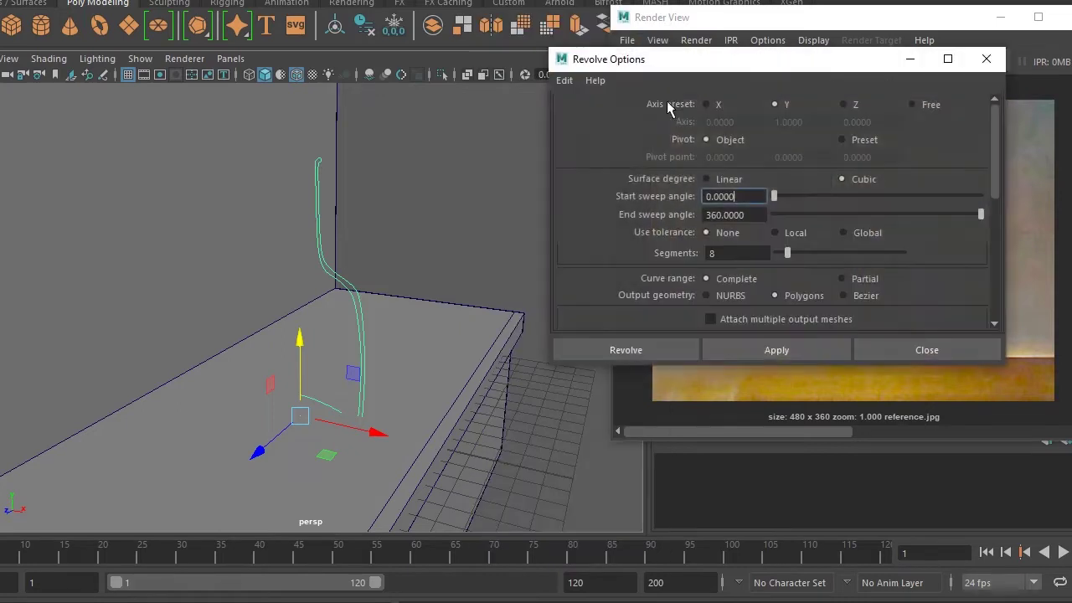
scroll(751, 283, "down", 5)
scroll(750, 283, "up", 3)
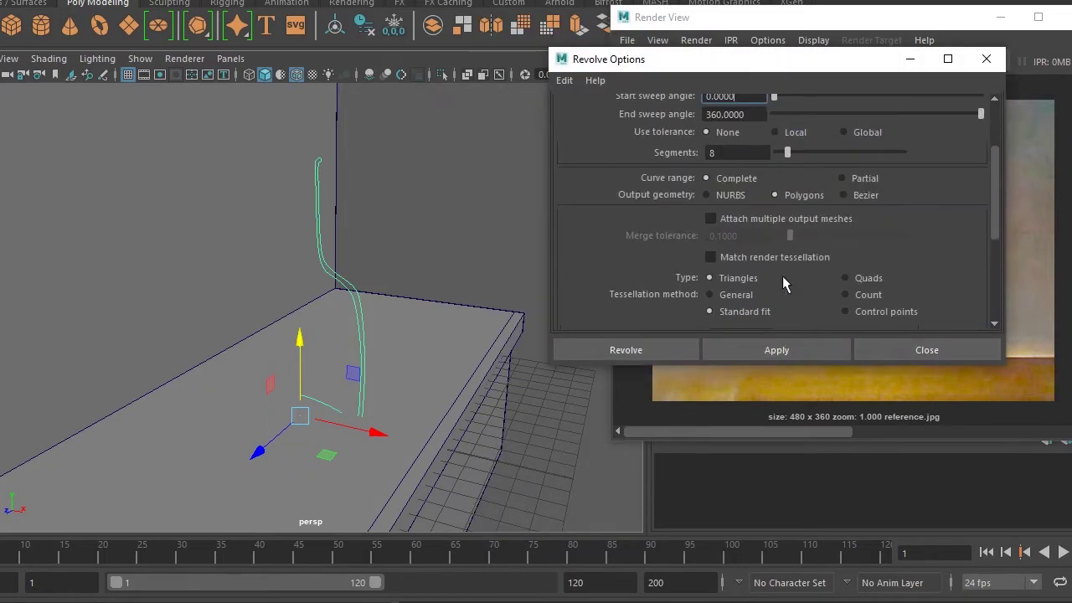
scroll(748, 297, "down", 3)
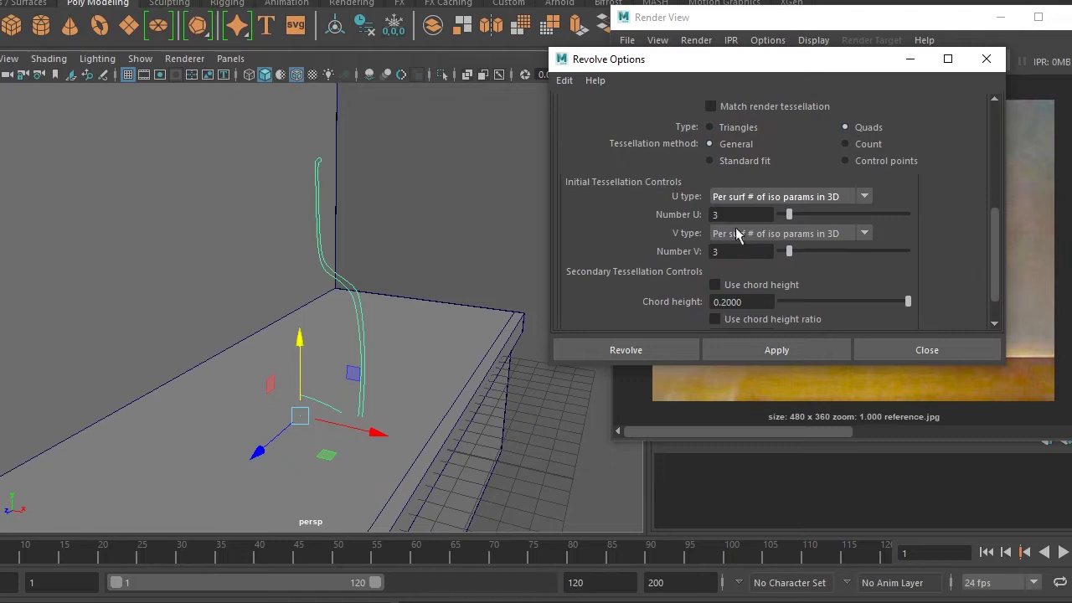
left_click(747, 256)
type("2")
key("Return")
left_click(731, 214)
type("1")
key("Return")
type("1")
key("Return")
left_click(751, 350)
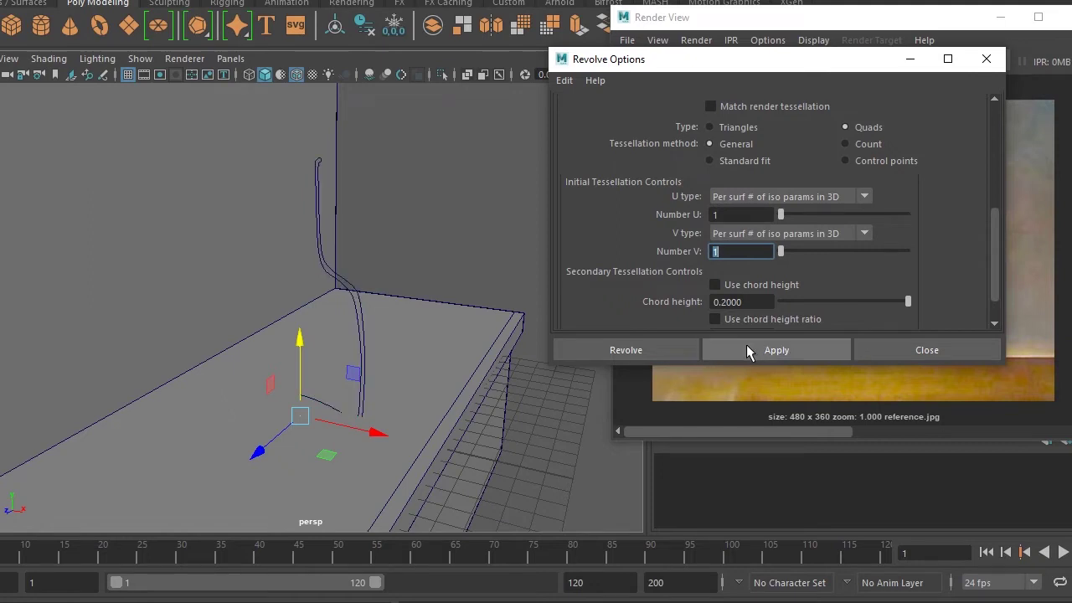
Revolve the profile curve again with the current settings and select the curve
left_click_drag(341, 333, 347, 306, "alt")
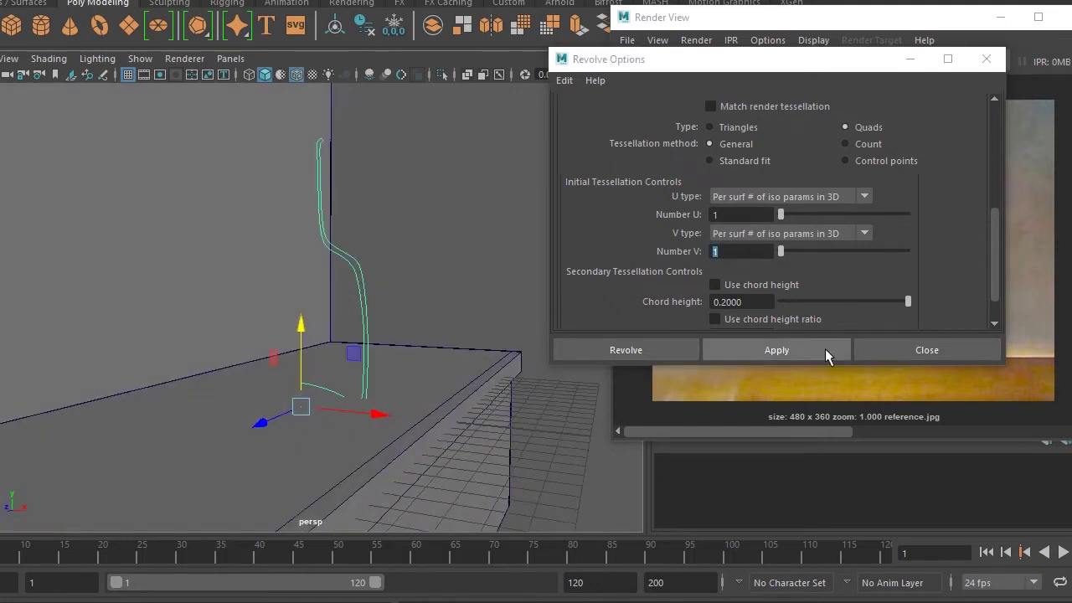
scroll(798, 273, "up", 2)
scroll(797, 273, "up", 2)
scroll(797, 273, "down", 5)
left_click(789, 350)
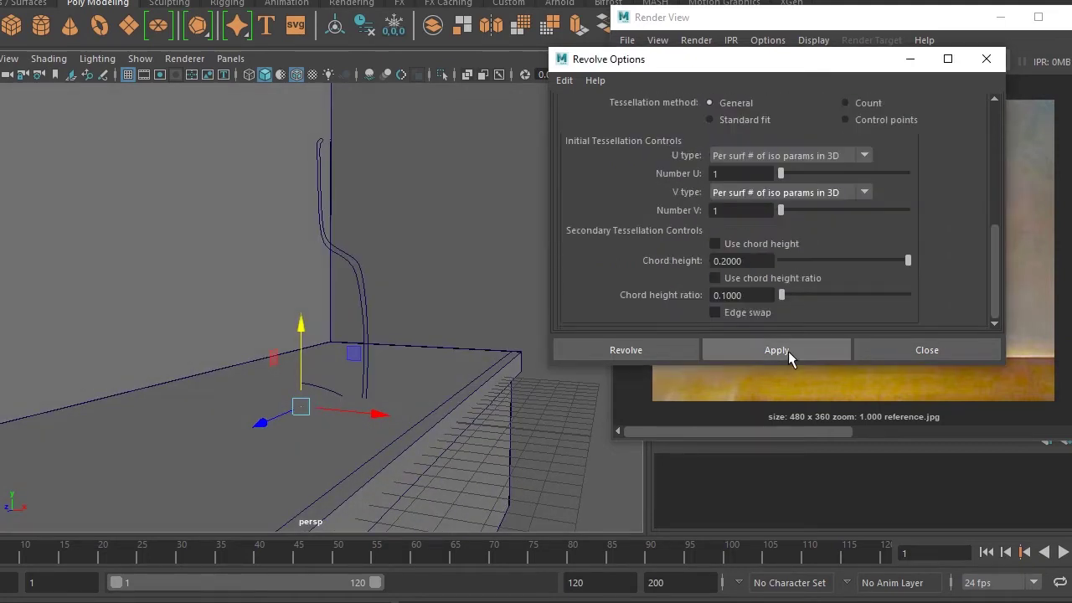
left_click_drag(407, 307, 467, 280, "alt")
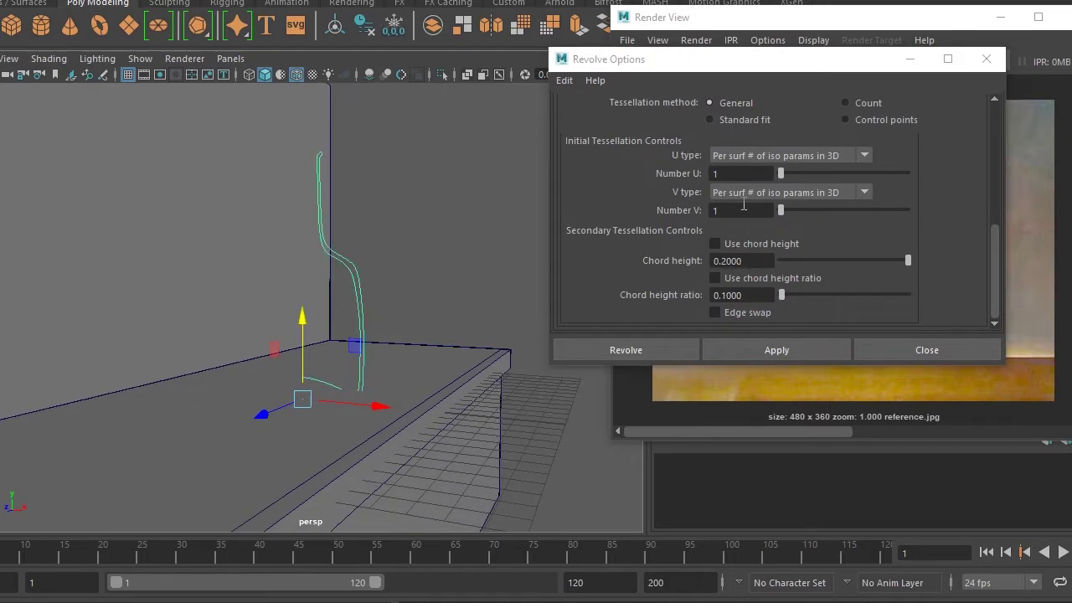
Try Number U and V of 3, revolve, then undo the resulting surface
left_click(739, 176)
type("3")
left_click(713, 211)
type("3")
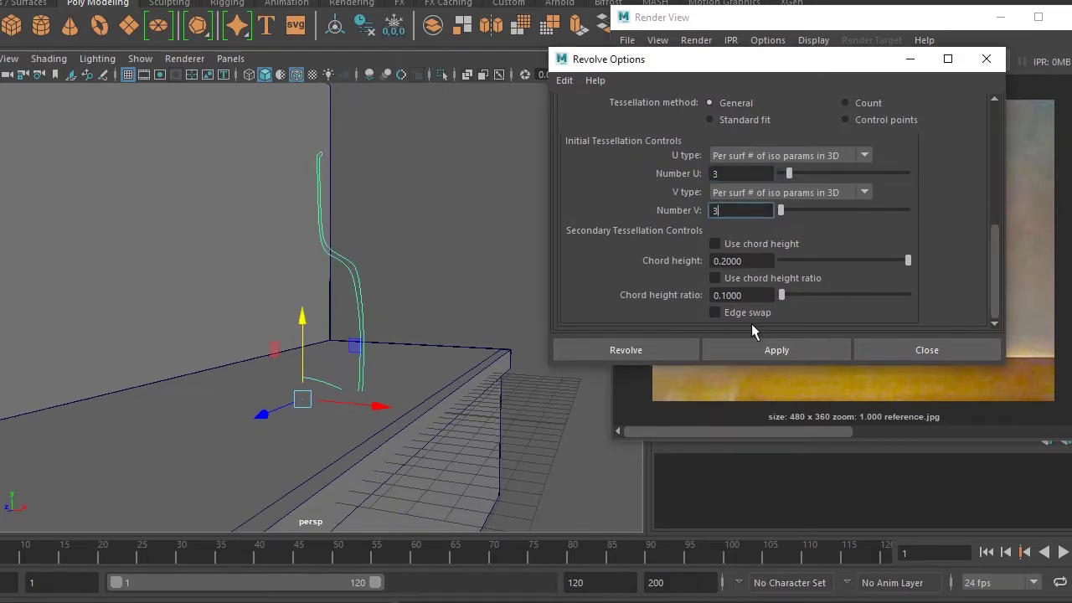
left_click(751, 347)
mouse_move(423, 314)
left_mouse_down("alt")
mouse_move(397, 295)
mouse_move(397, 323)
left_mouse_up("alt")
key("ctrl+z")
Reselect the bottle profile curve and reframe the view around it
left_click(376, 294)
left_click(362, 294)
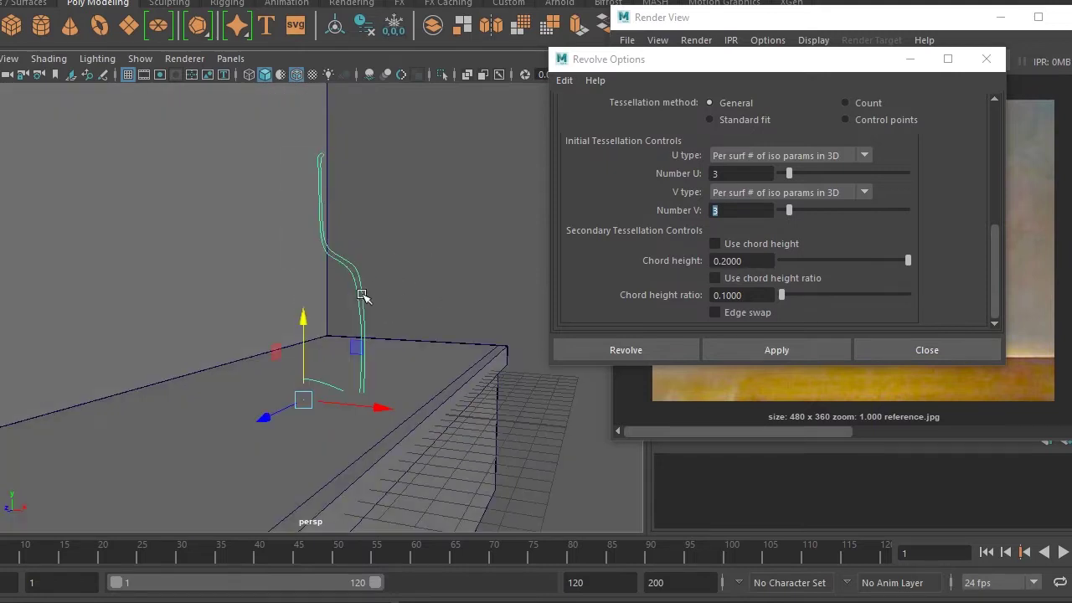
mouse_move(408, 277)
left_mouse_down("alt")
mouse_move(390, 292)
mouse_move(433, 332)
left_mouse_up("alt")
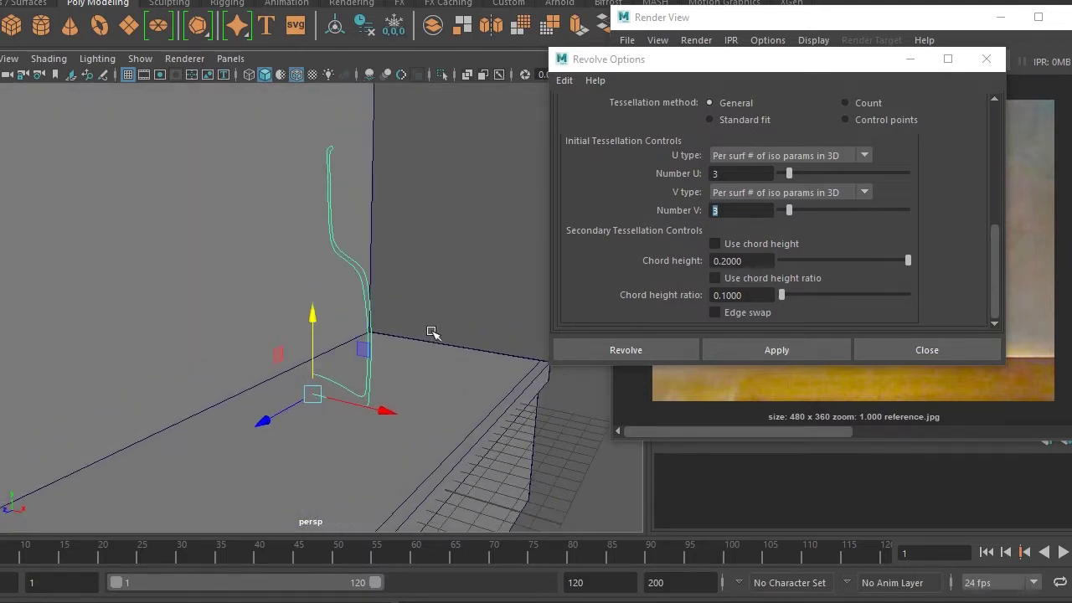
scroll(772, 232, "up", 3)
scroll(772, 231, "up", 2)
scroll(832, 209, "up", 2)
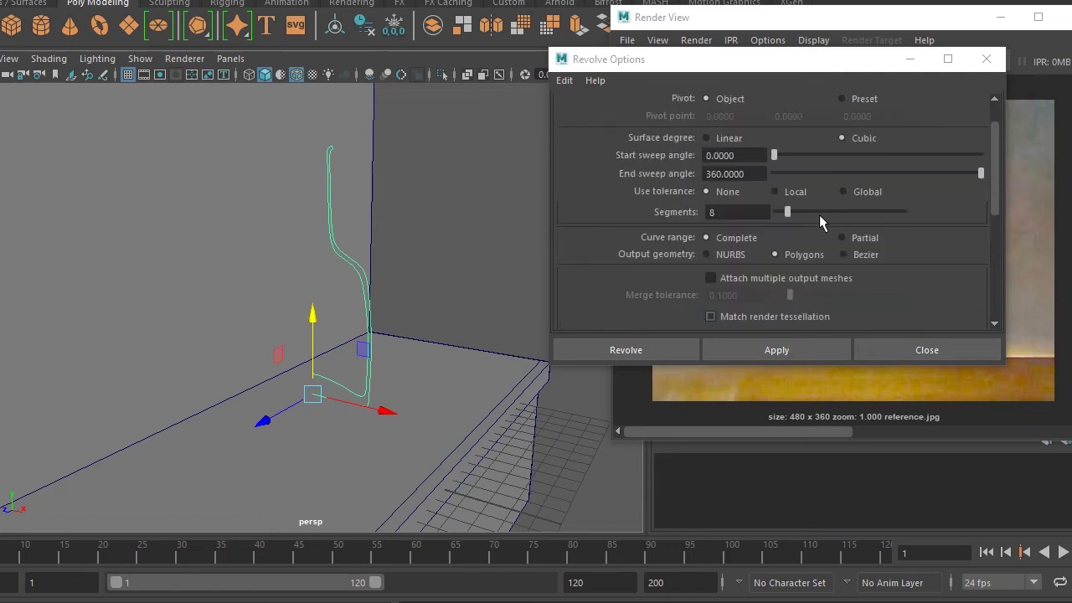
scroll(819, 214, "up", 3)
scroll(819, 219, "down", 3)
Reset Revolve options, choosing Polygons, General tessellation and Per span iso params for U and V
left_click(564, 81)
left_click(591, 114)
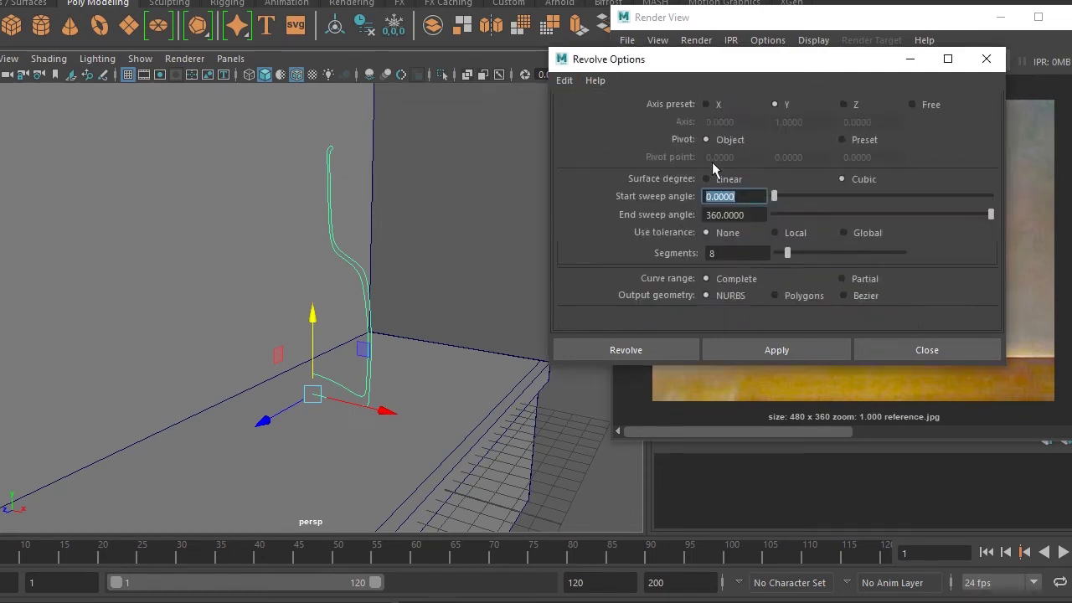
left_click(807, 295)
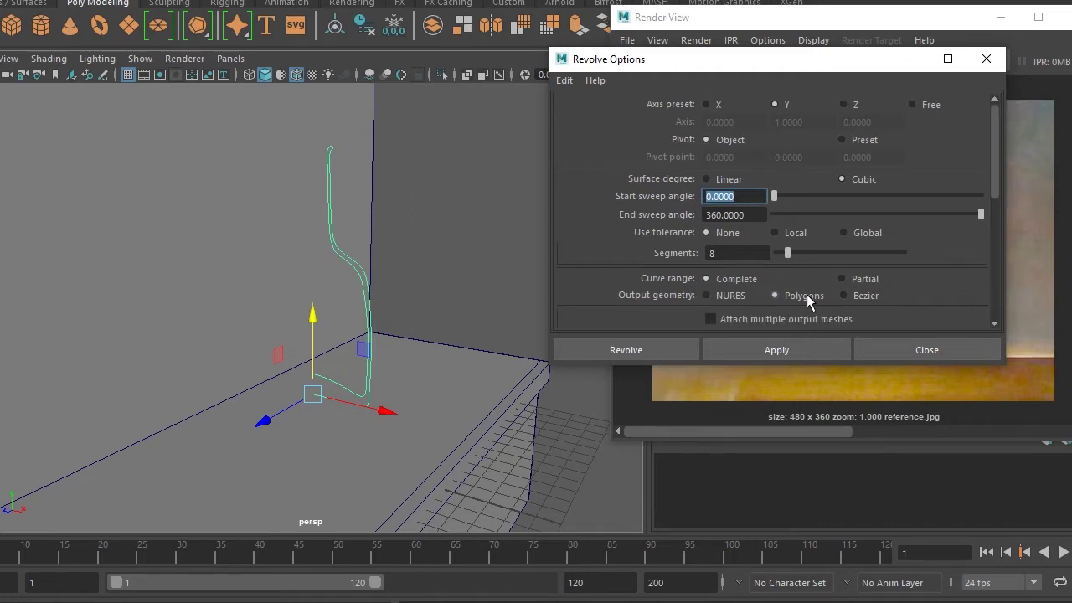
scroll(838, 285, "down", 3)
scroll(837, 289, "down", 3)
left_click(741, 197)
left_click(778, 246)
left_click(749, 299)
left_click(745, 285)
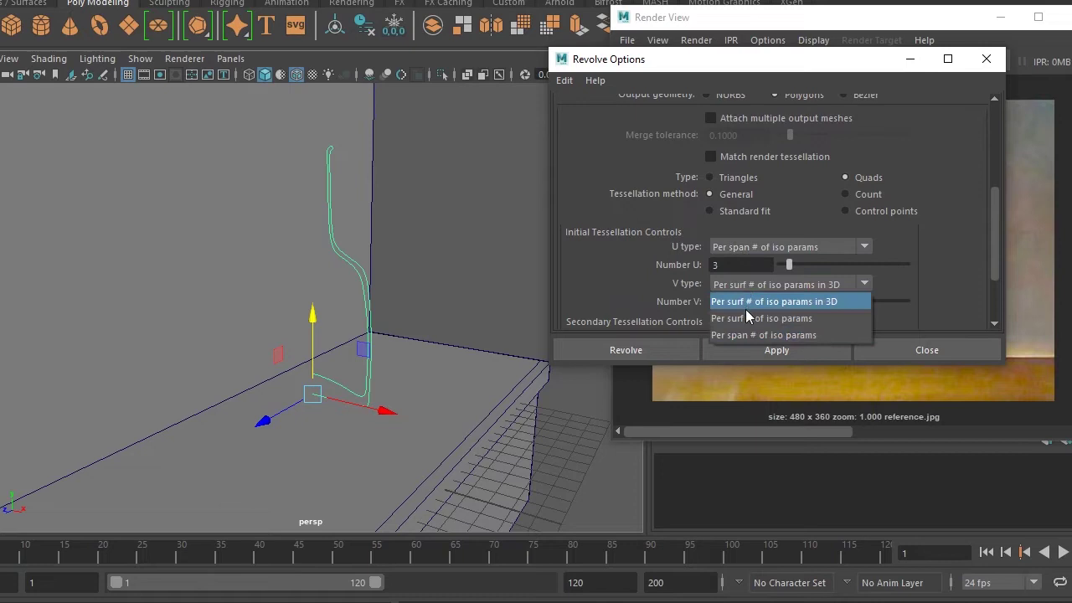
left_click(745, 336)
Set Number U and V to 2, revolve the polygon bottle, and select the mesh
left_click(718, 264)
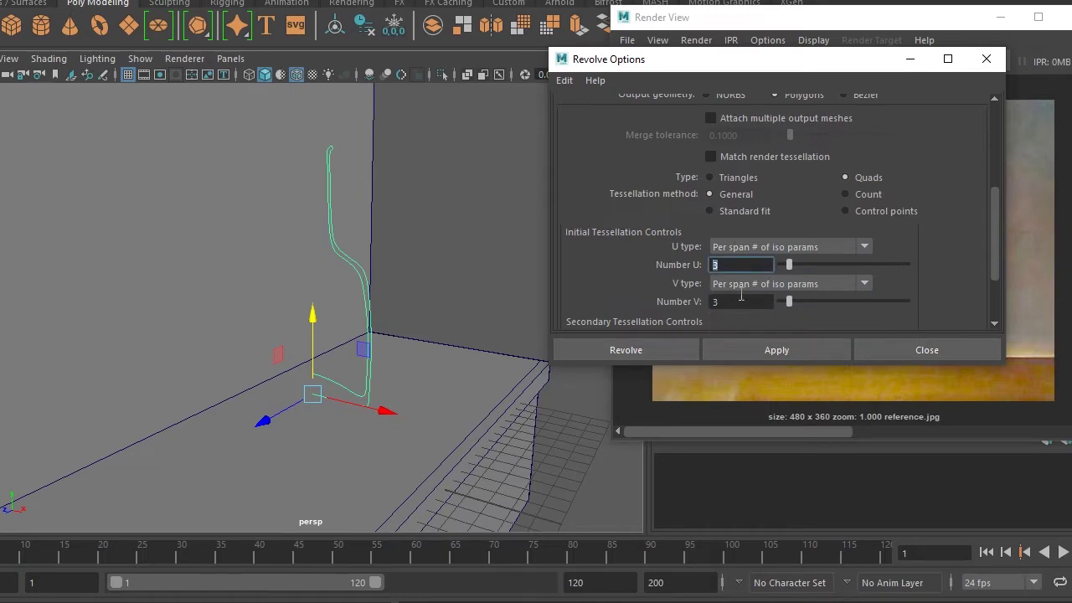
left_click(727, 300)
type("2")
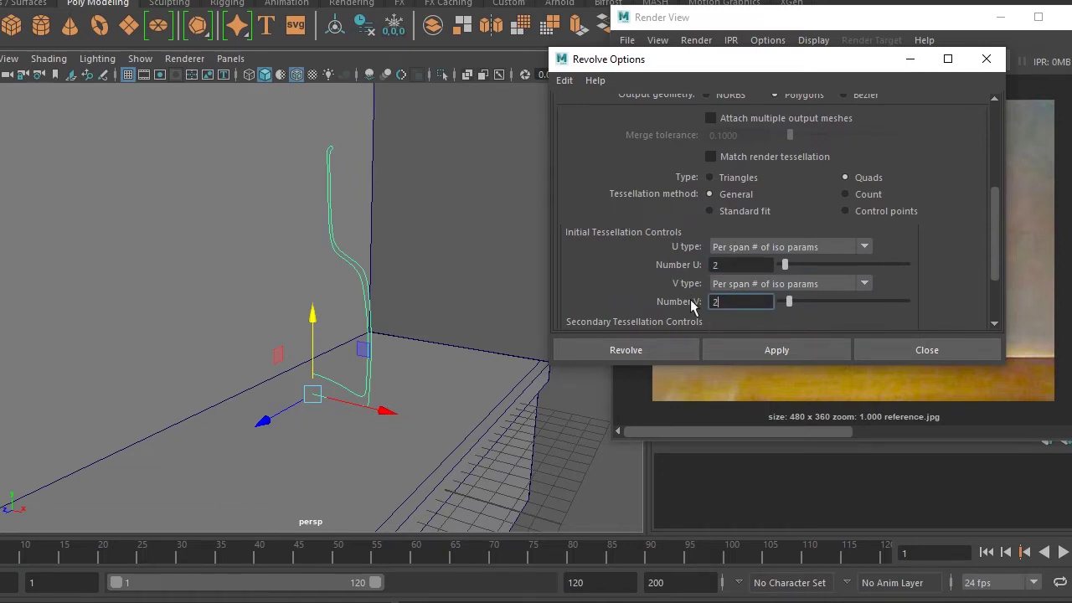
key("Return")
left_click(735, 346)
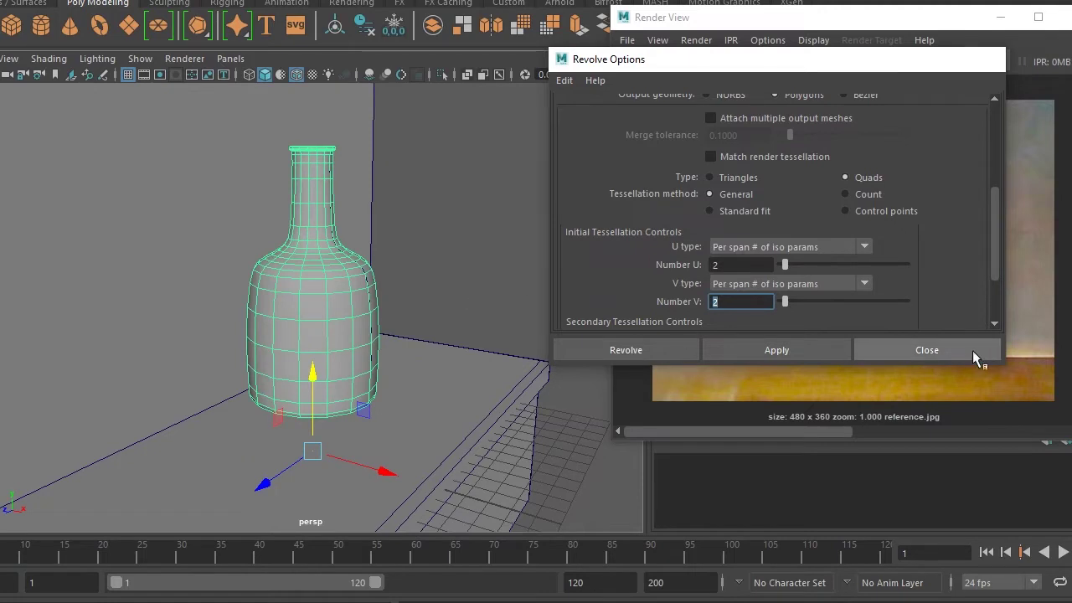
left_click(972, 350)
left_click(455, 232)
left_click(366, 317)
Select the bottle mesh and delete its construction history
left_click(354, 201)
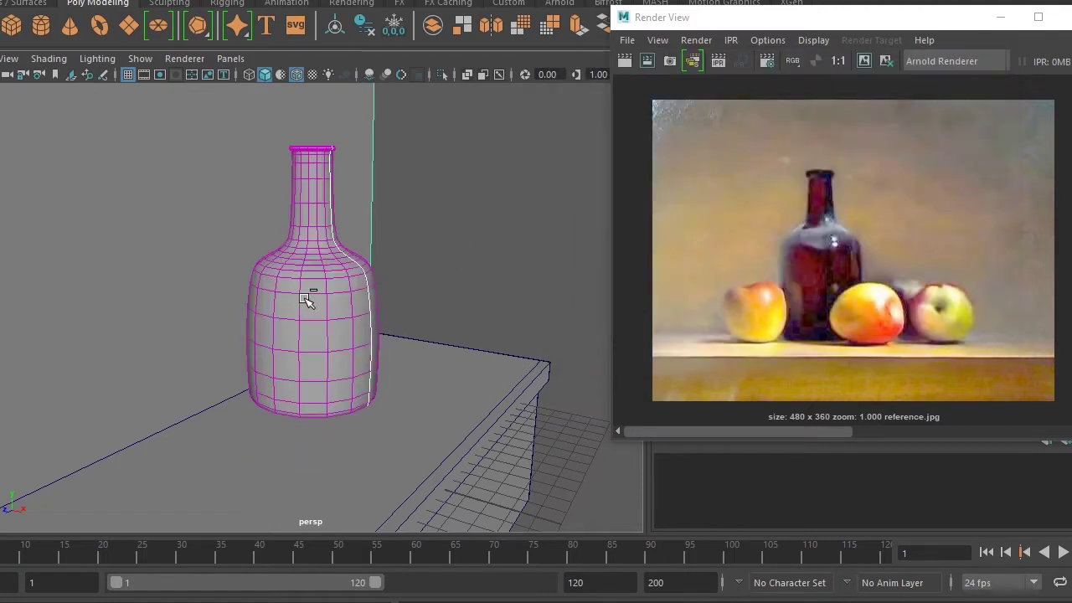
left_click(310, 258)
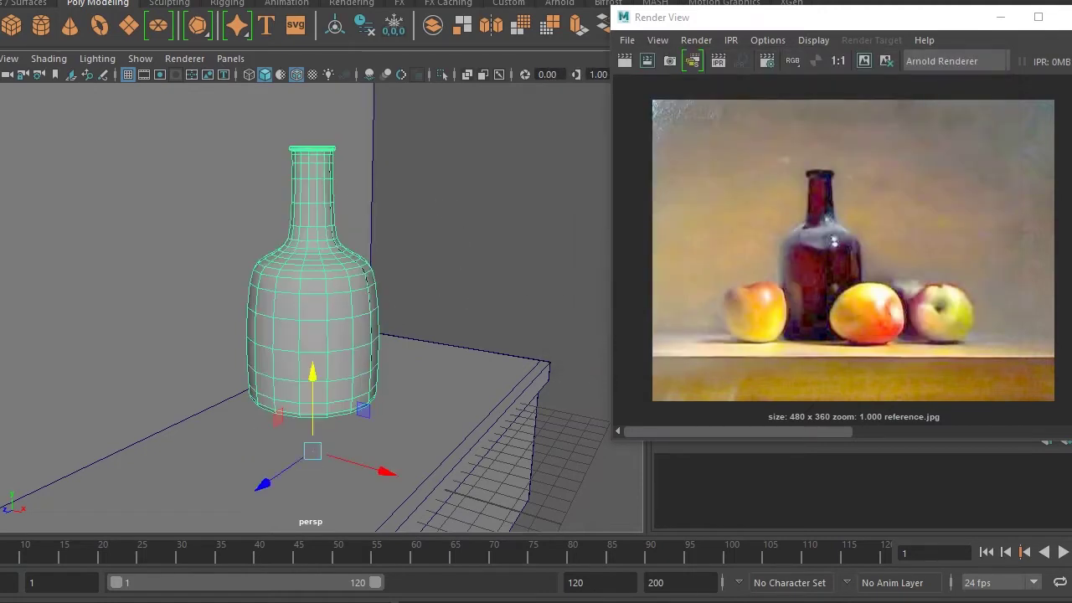
left_click(25, 2)
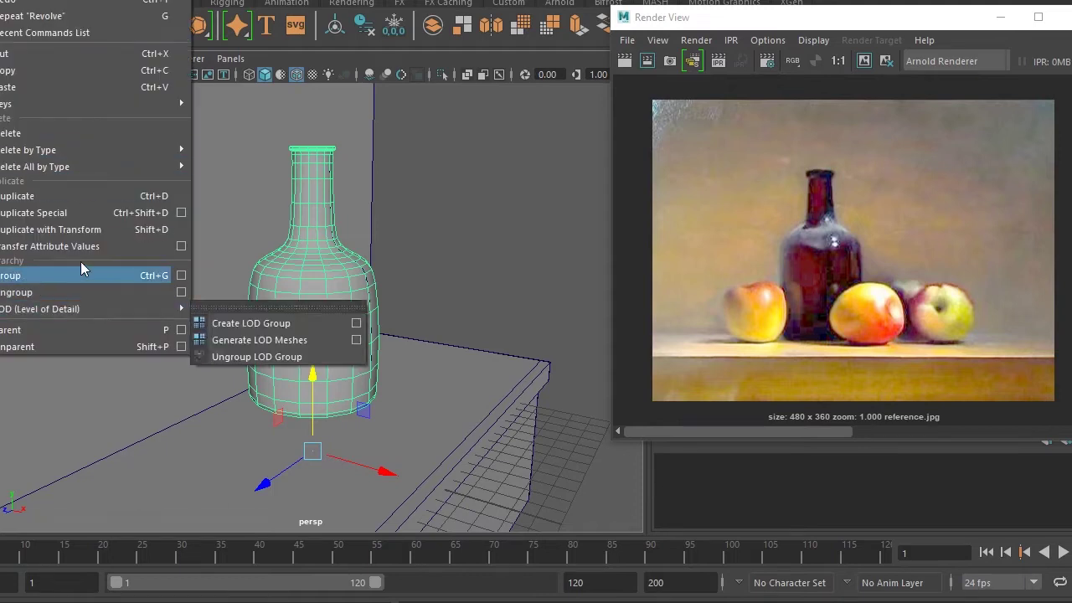
mouse_move(33, 150)
left_click(236, 160)
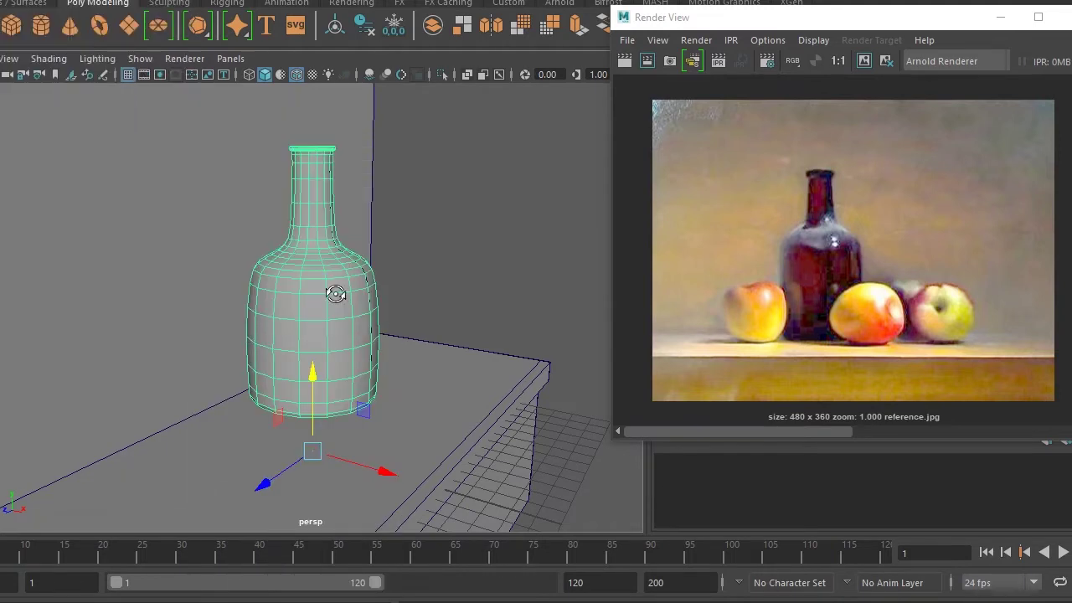
left_click(428, 324)
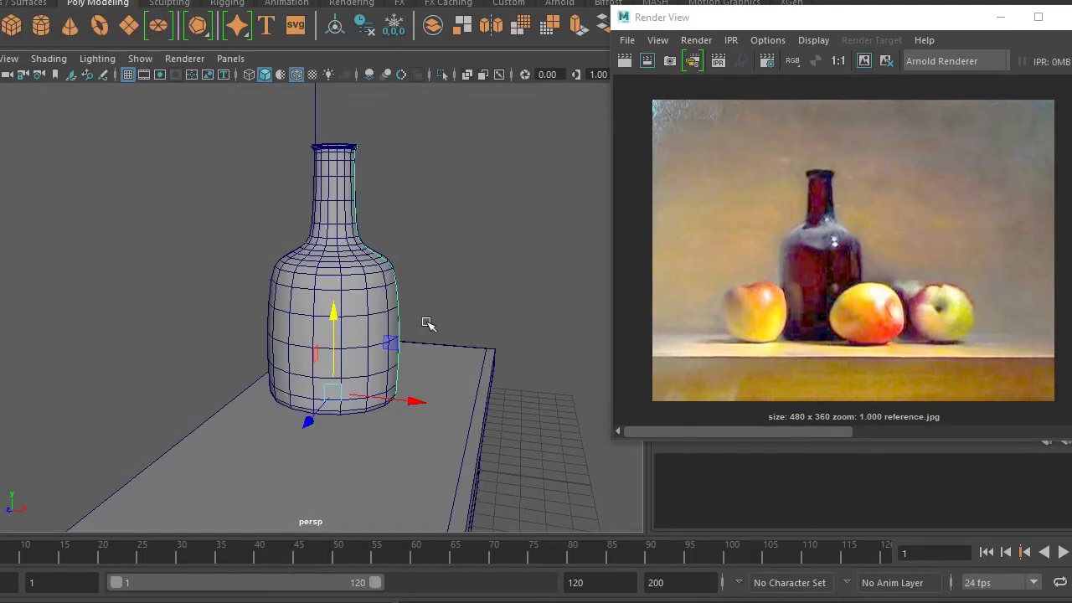
left_click(361, 323)
Frame the bottle in front view and centre its pivot
mouse_move(362, 322)
left_mouse_down("alt")
mouse_move(354, 350)
mouse_move(282, 328)
mouse_move(342, 311)
mouse_move(320, 341)
mouse_move(318, 330)
left_mouse_up("alt")
key("space")
scroll(318, 330, "down", 2)
scroll(347, 327, "up", 1)
middle_click_drag(359, 341, 354, 371, "alt")
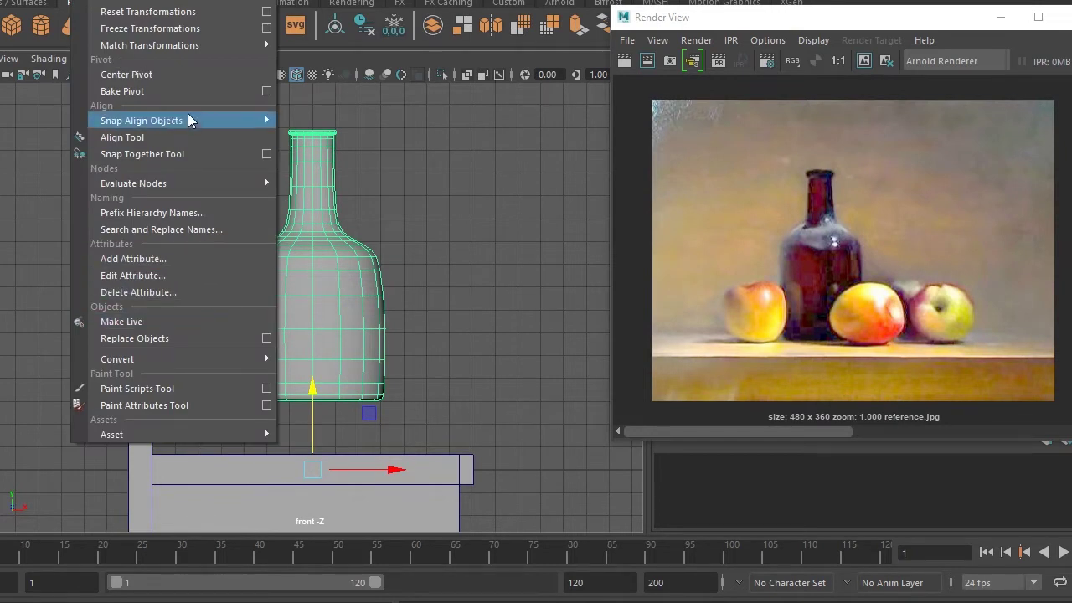
left_click(188, 74)
In wireframe vertex mode, marquee-select the bottom row of bottle vertices
scroll(376, 368, "up", 2)
scroll(374, 397, "up", 3)
scroll(390, 338, "down", 4)
scroll(388, 338, "up", 4)
right_click_drag(352, 346, 320, 350)
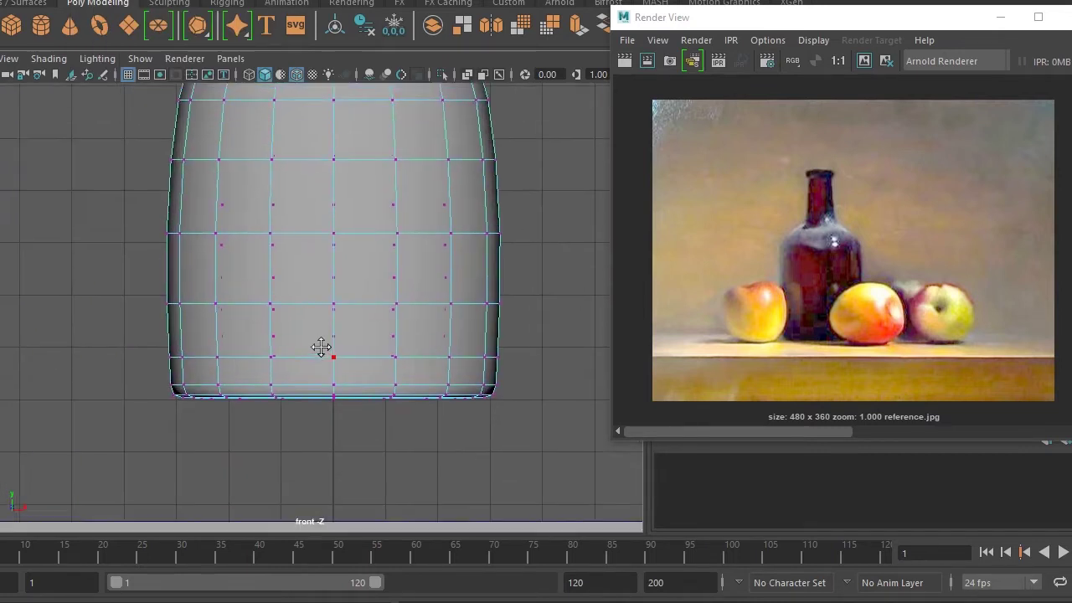
scroll(324, 343, "up", 1)
key("4")
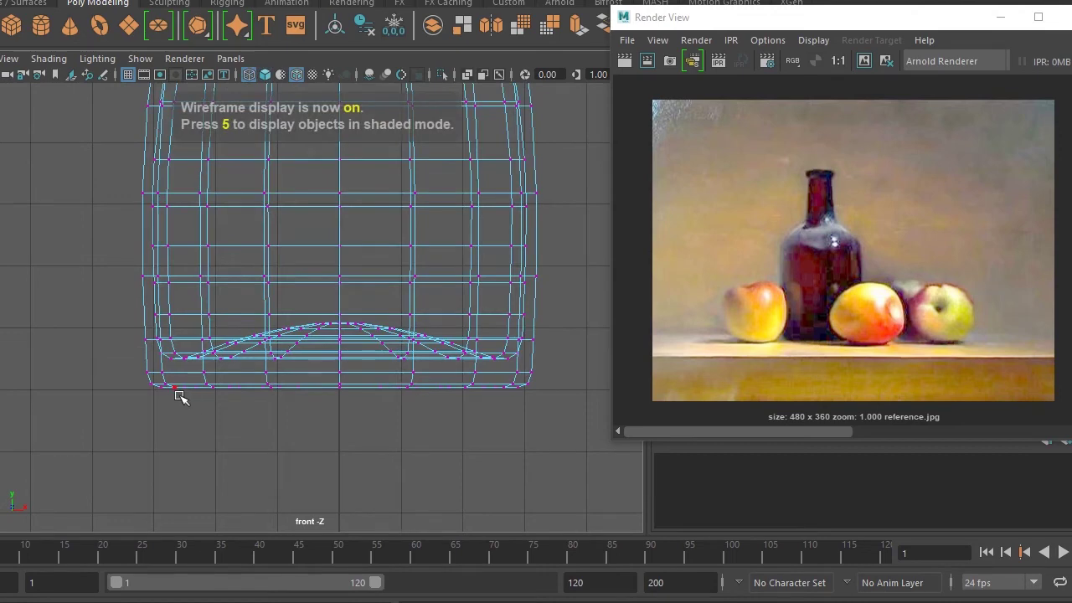
left_click_drag(144, 381, 553, 439)
key("space")
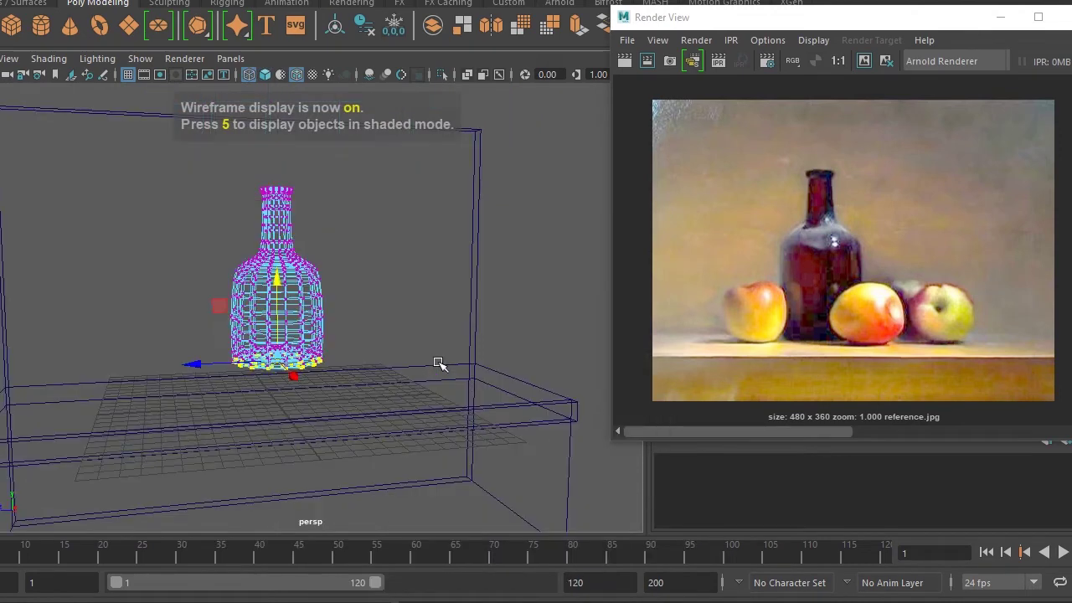
Return to shaded display, frame the bottle in front view, and select its bottom edge loops
left_click_drag(300, 305, 499, 314, "alt")
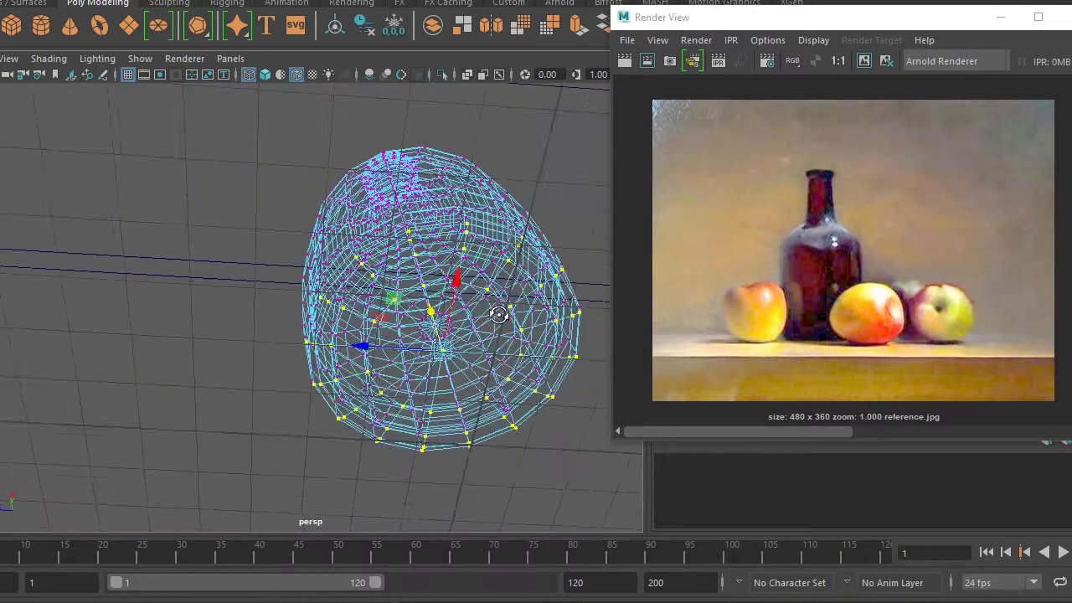
key("5")
mouse_move(503, 340)
left_mouse_down("alt")
mouse_move(383, 390)
mouse_move(419, 450)
mouse_move(311, 416)
mouse_move(363, 445)
mouse_move(407, 357)
mouse_move(377, 377)
mouse_move(362, 431)
left_mouse_up("alt")
left_click(46, 490)
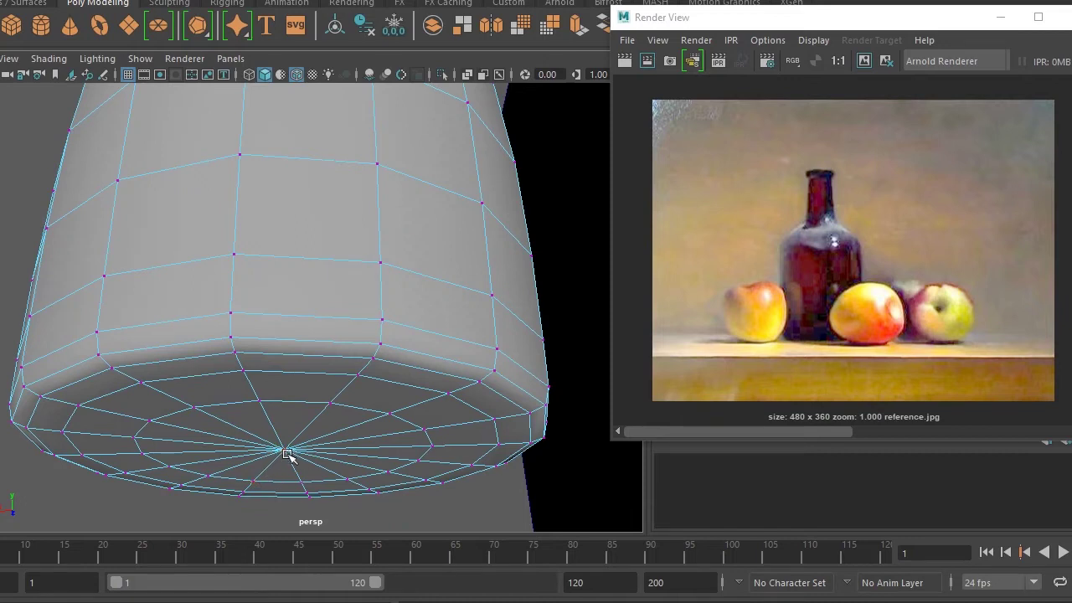
key("space")
left_click(335, 383)
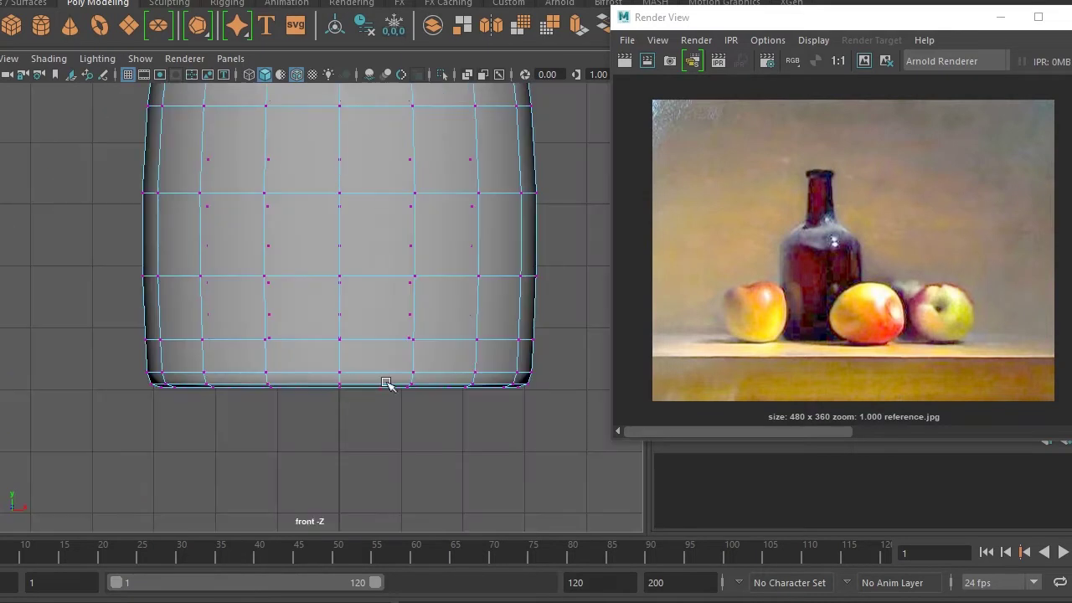
key("f")
scroll(404, 427, "up", 3)
scroll(419, 394, "up", 3)
key("F10")
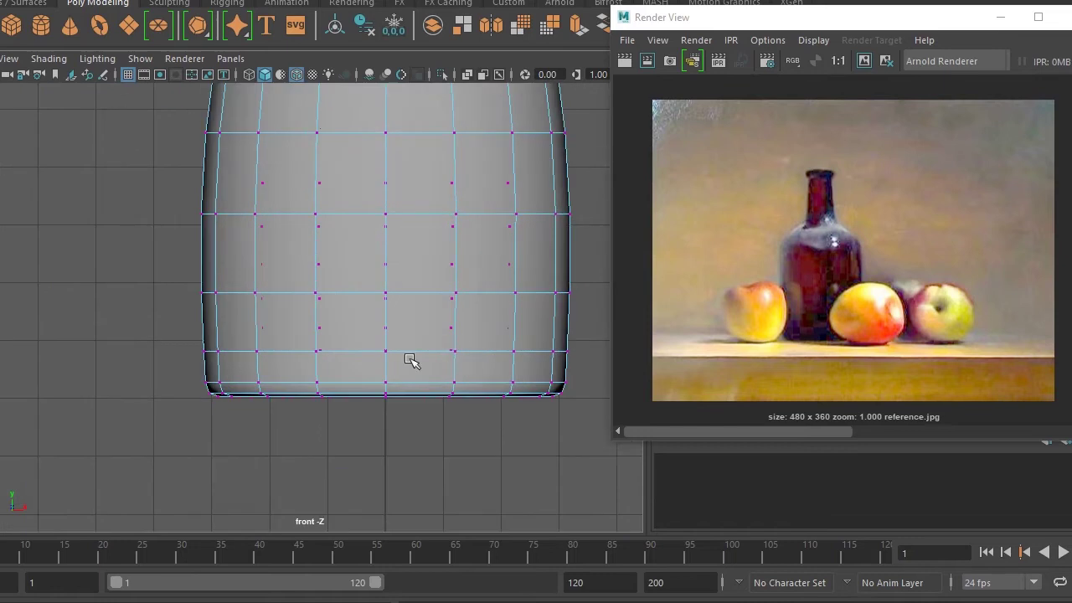
double_click(294, 383)
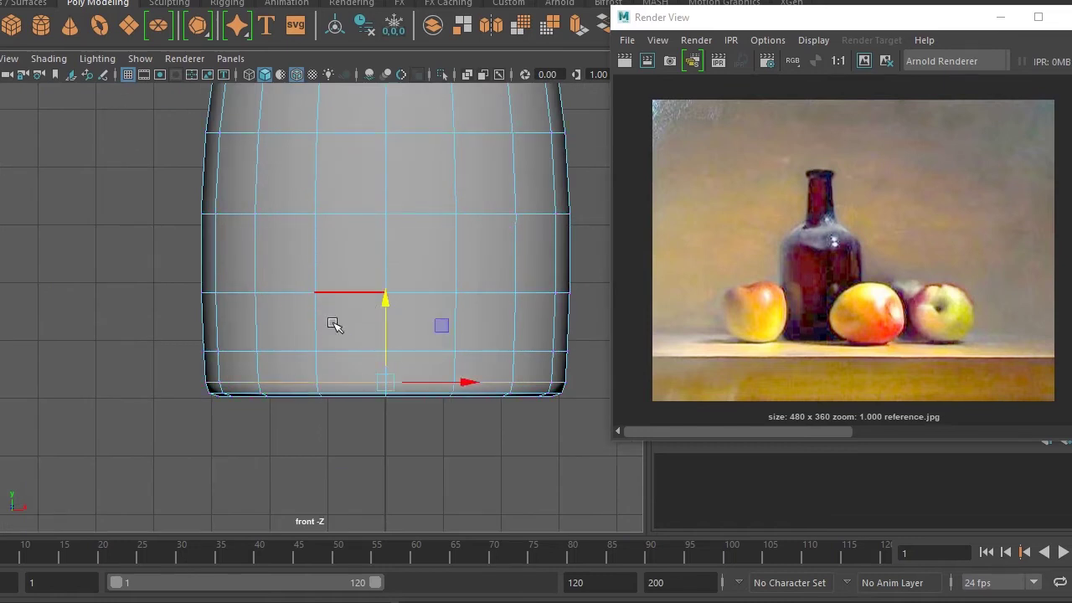
double_click(268, 352)
Insert several edge loops across the bottle body, including one close to the base
right_click(375, 291, "shift")
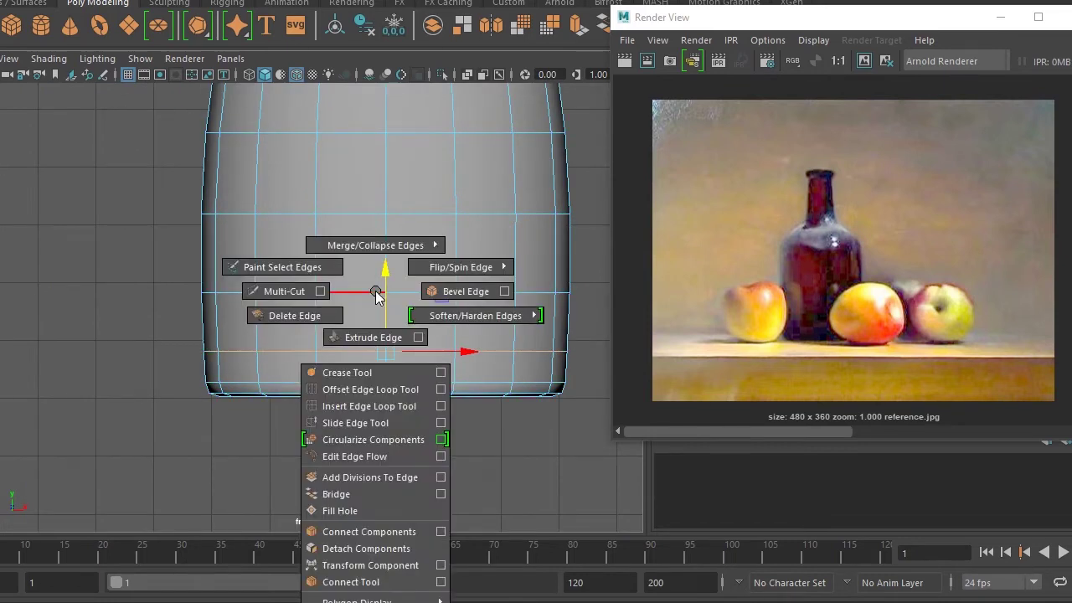
left_click(369, 407)
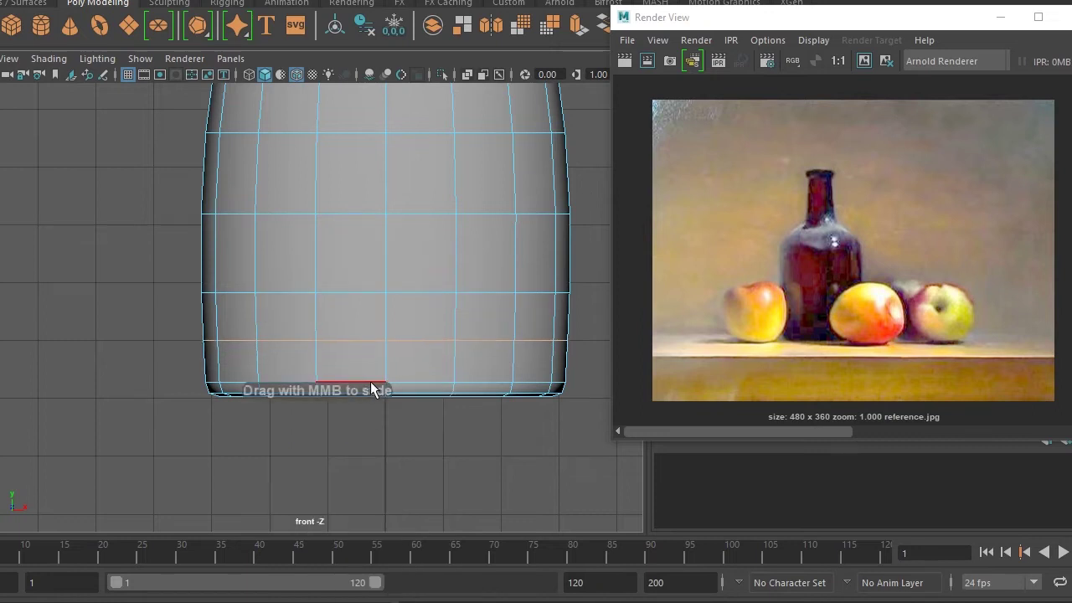
middle_click_drag(349, 296, 366, 327)
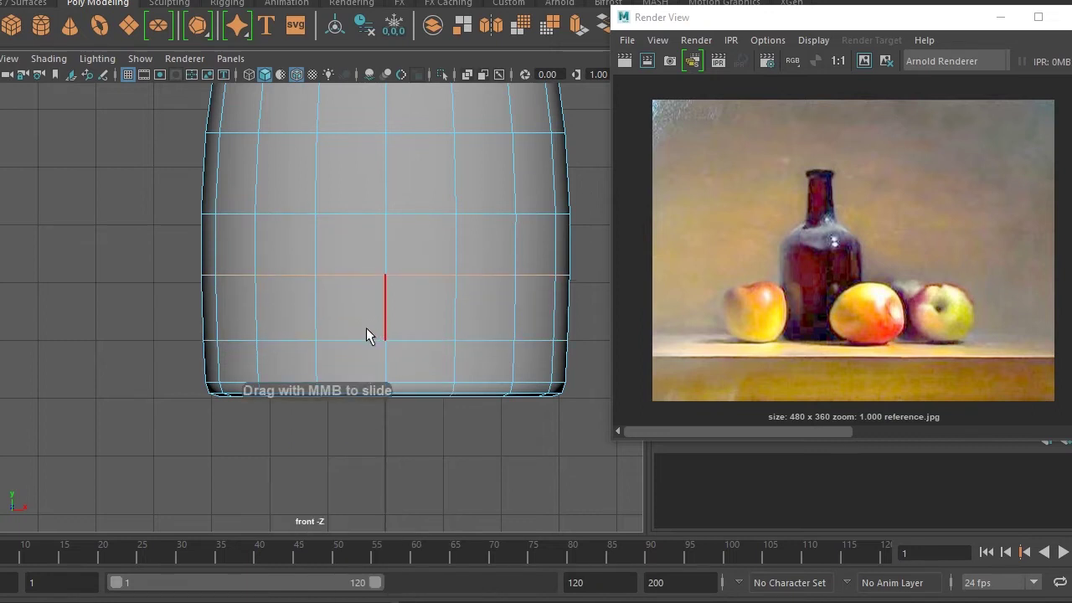
left_click(377, 232)
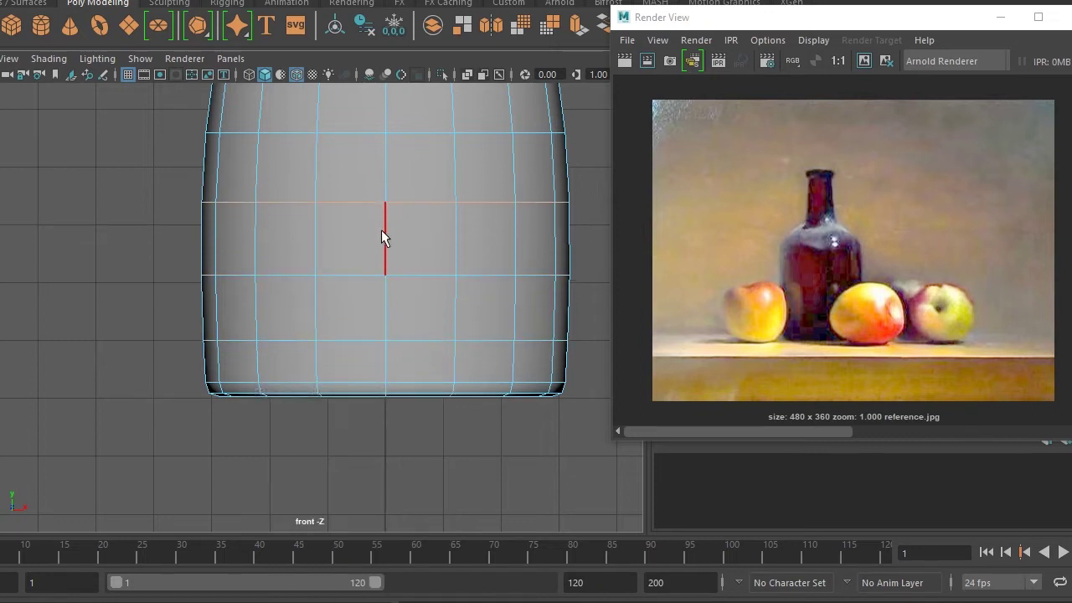
left_click(301, 271)
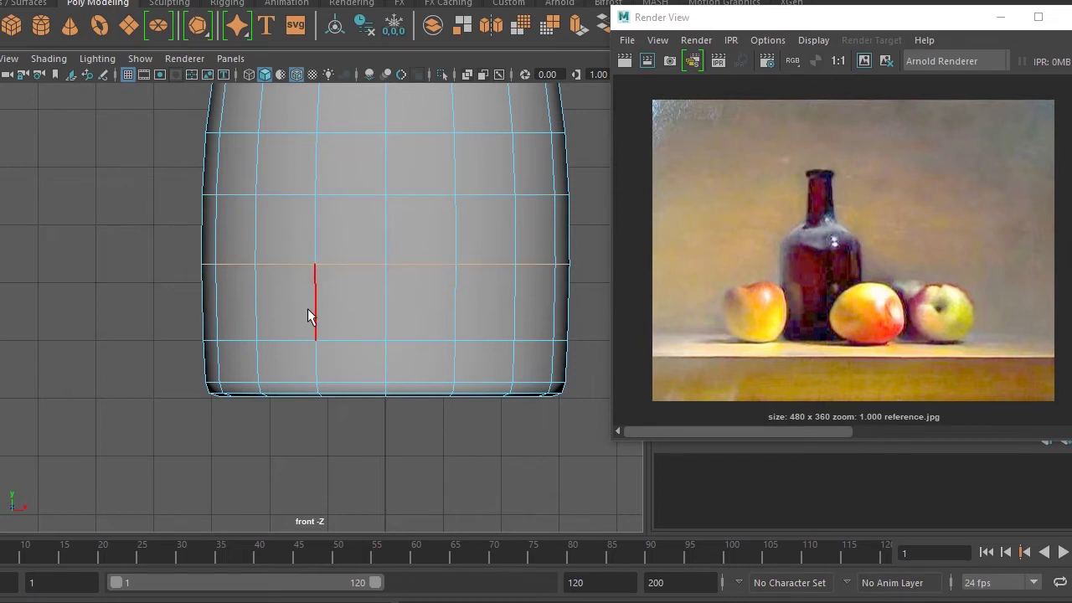
scroll(298, 310, "up", 2)
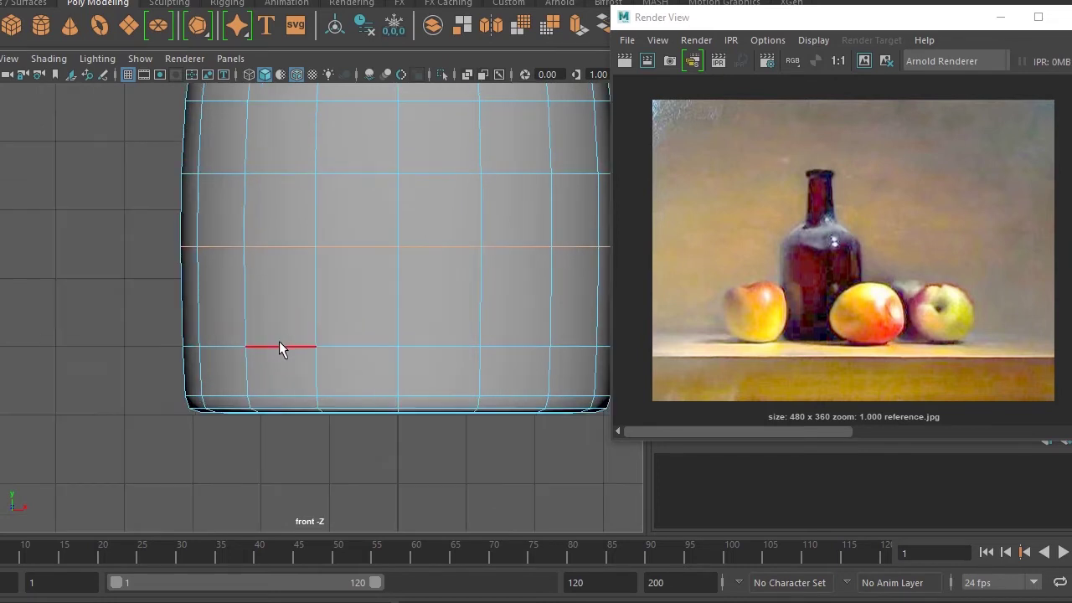
left_click(325, 332)
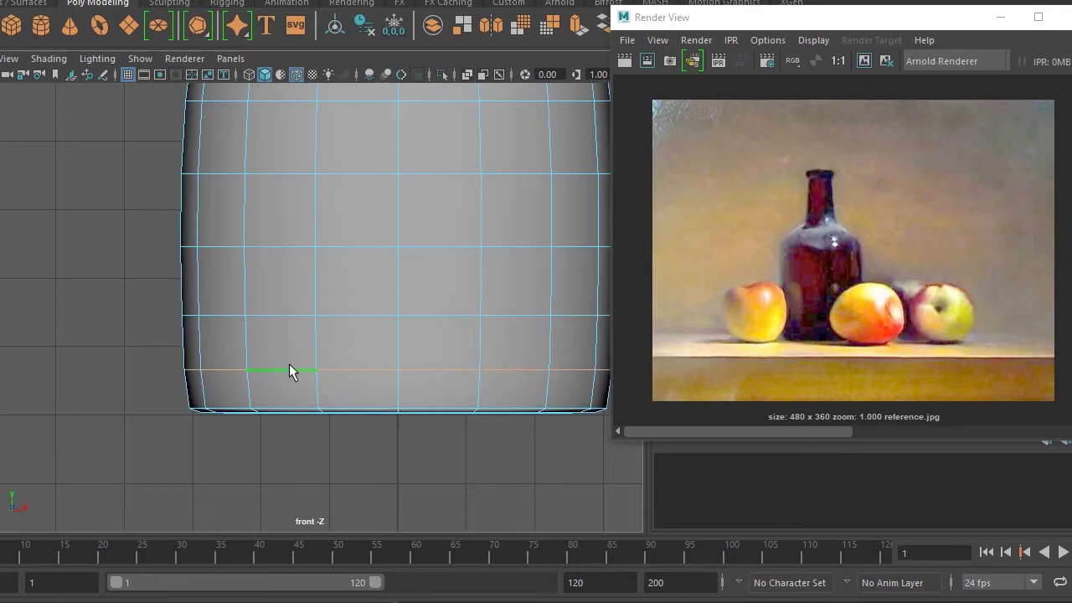
left_click(237, 410)
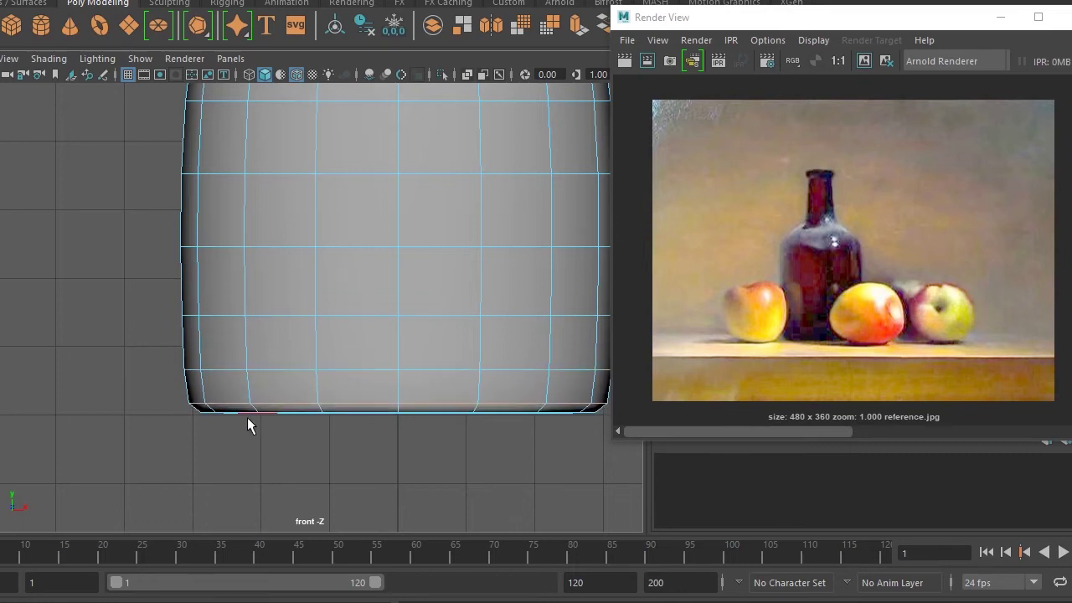
Centre the bottle's pivot and move it down along Y onto the shelf
key("f")
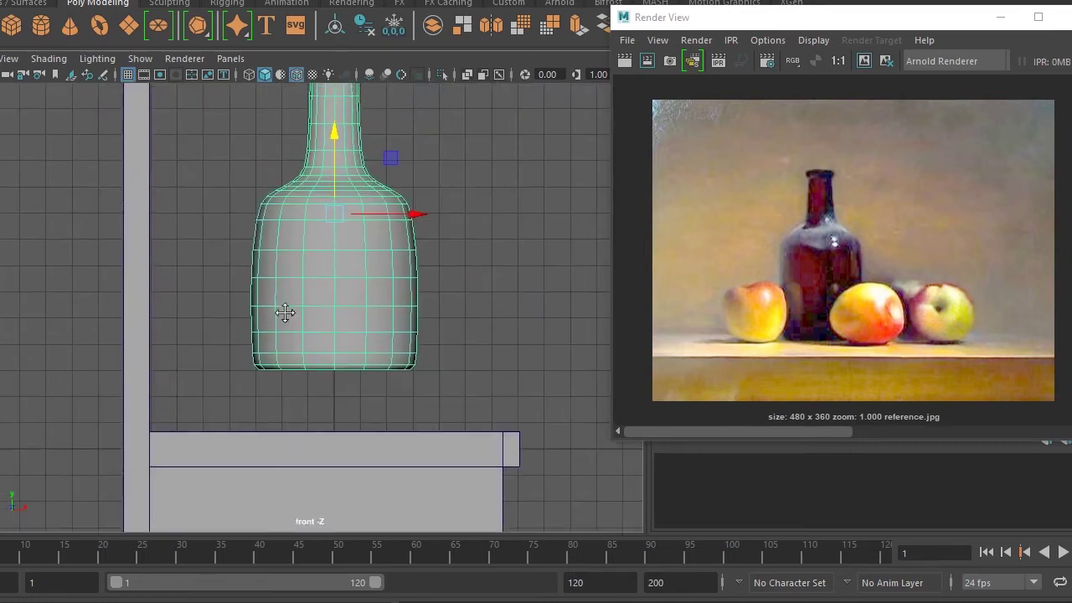
key("f")
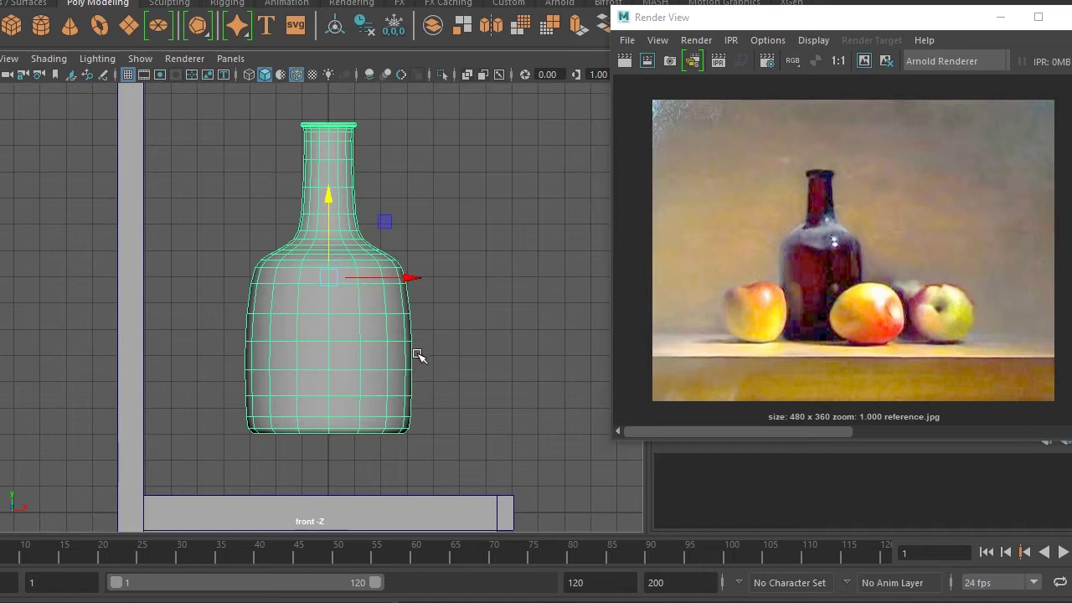
left_click(88, 0)
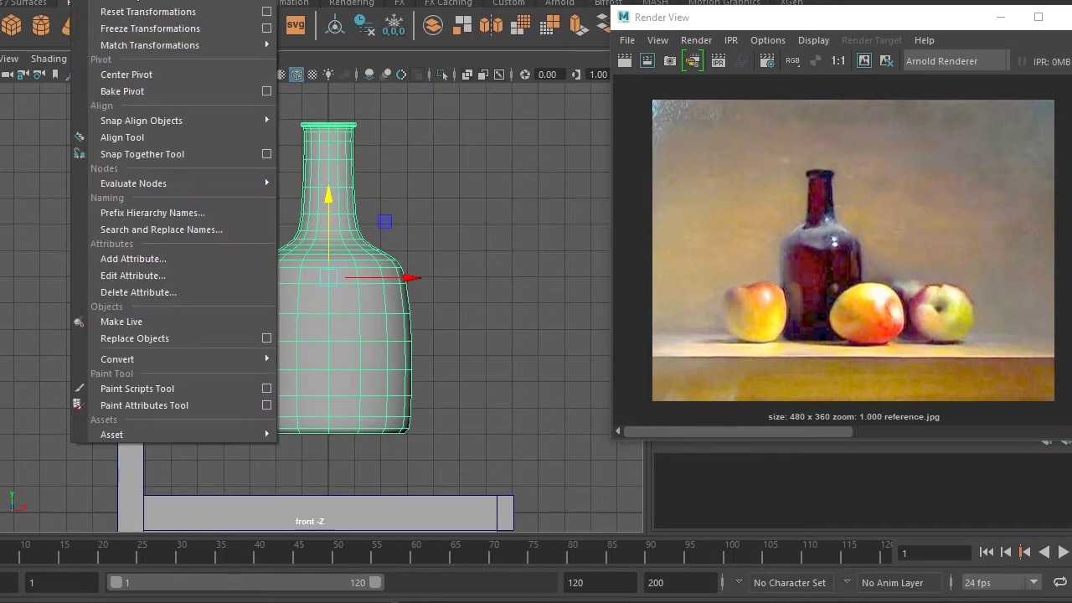
left_click(157, 72)
left_click_drag(329, 213, 329, 273)
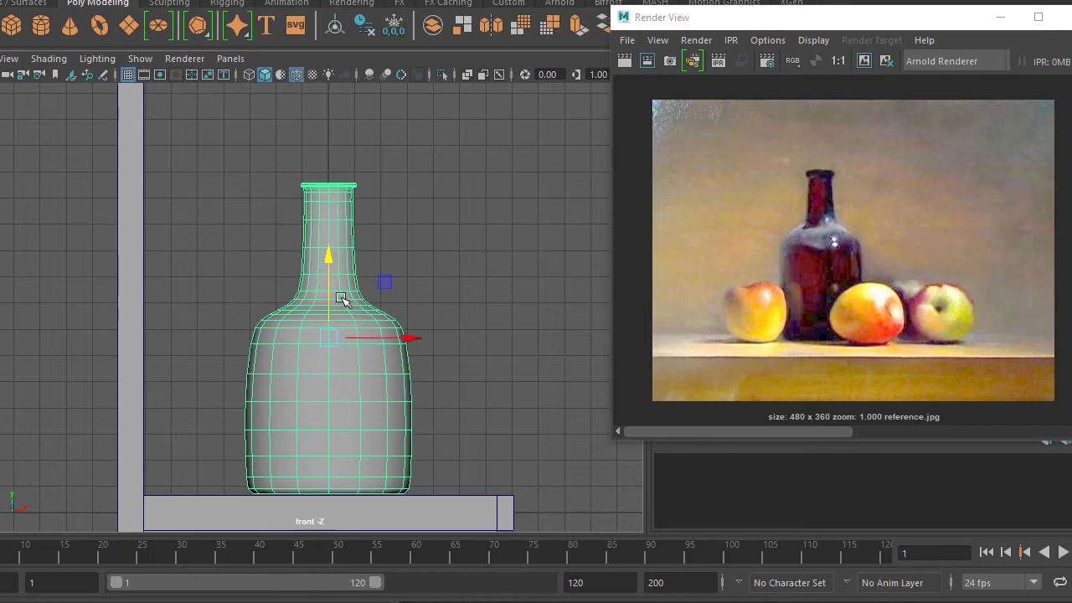
Inspect the bottle's underside in perspective and select the centre vertex of its base
key("space")
mouse_move(335, 299)
left_mouse_down()
mouse_move(359, 306)
mouse_move(273, 350)
mouse_move(143, 371)
left_mouse_up()
key("f")
mouse_move(283, 395)
left_mouse_down("alt")
mouse_move(376, 215)
mouse_move(262, 233)
mouse_move(282, 287)
left_mouse_up("alt")
left_click(363, 340)
mouse_move(347, 360)
left_mouse_down("alt")
mouse_move(302, 410)
mouse_move(313, 363)
mouse_move(352, 327)
left_mouse_up("alt")
scroll(297, 398, "down", 5)
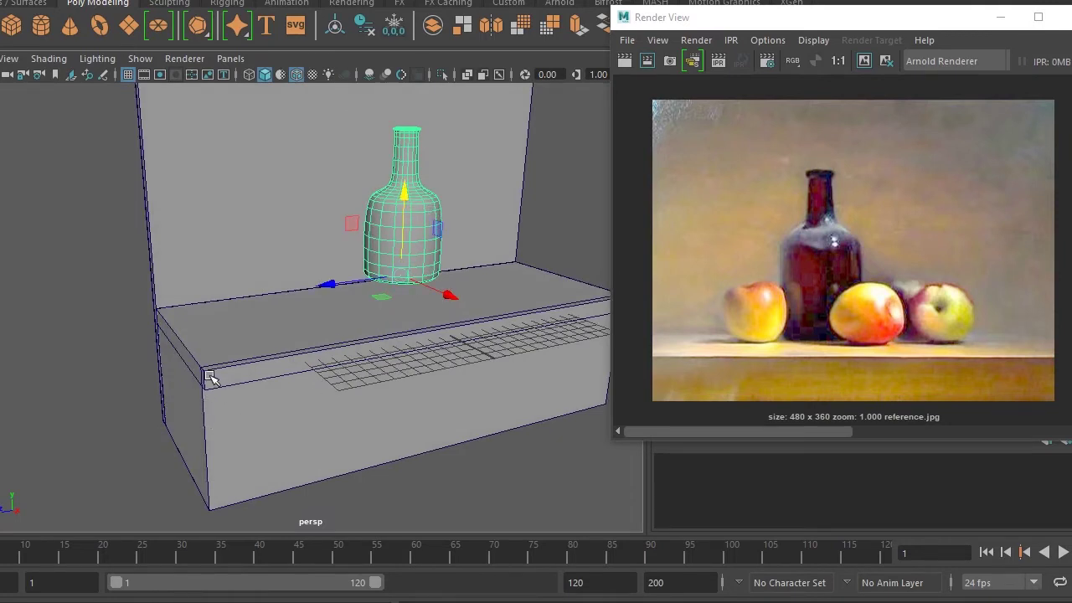
Set the bottle down onto the shelf top and look through cam_view
middle_click_drag(211, 379, 209, 373)
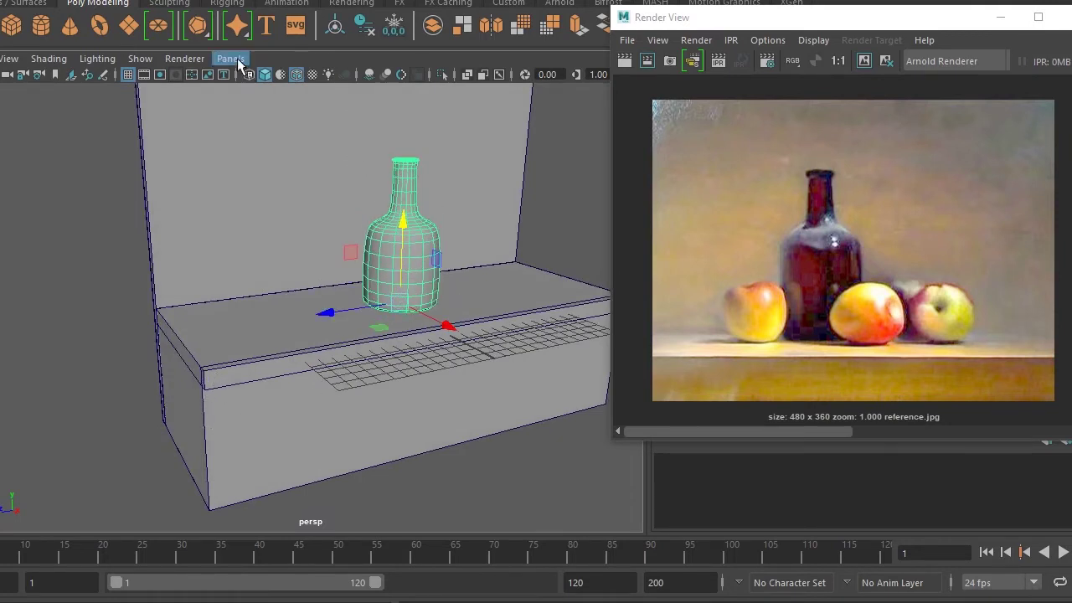
left_click(239, 65)
left_click(410, 75)
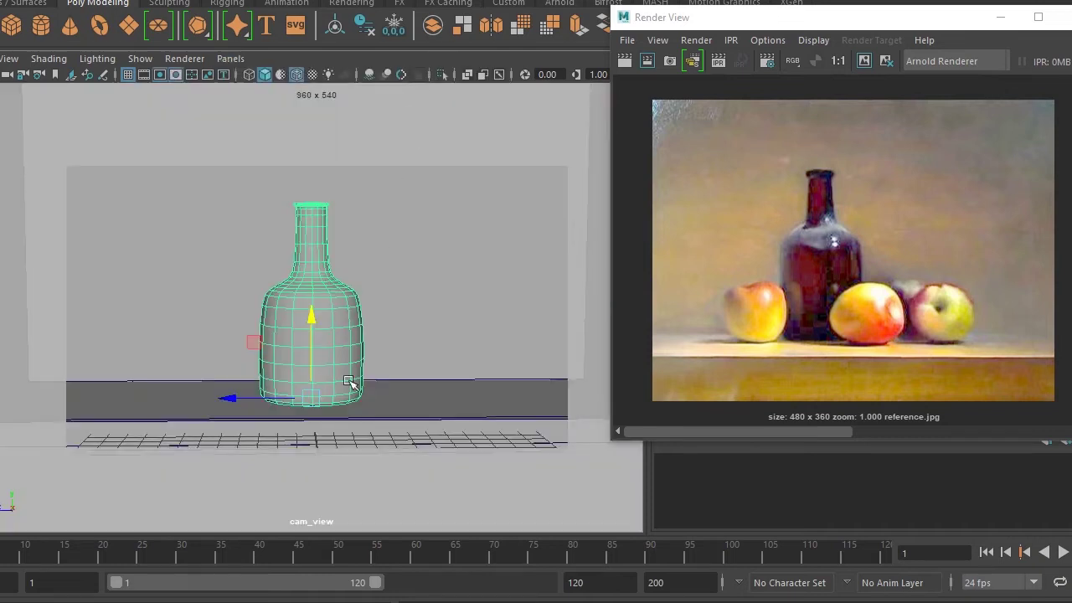
Scale the bottle down uniformly and move it left along X
key("r")
mouse_move(330, 410)
middle_mouse_down()
mouse_move(290, 416)
mouse_move(282, 430)
middle_mouse_up()
key("w")
mouse_move(234, 400)
left_mouse_down()
mouse_move(160, 407)
mouse_move(196, 402)
left_mouse_up()
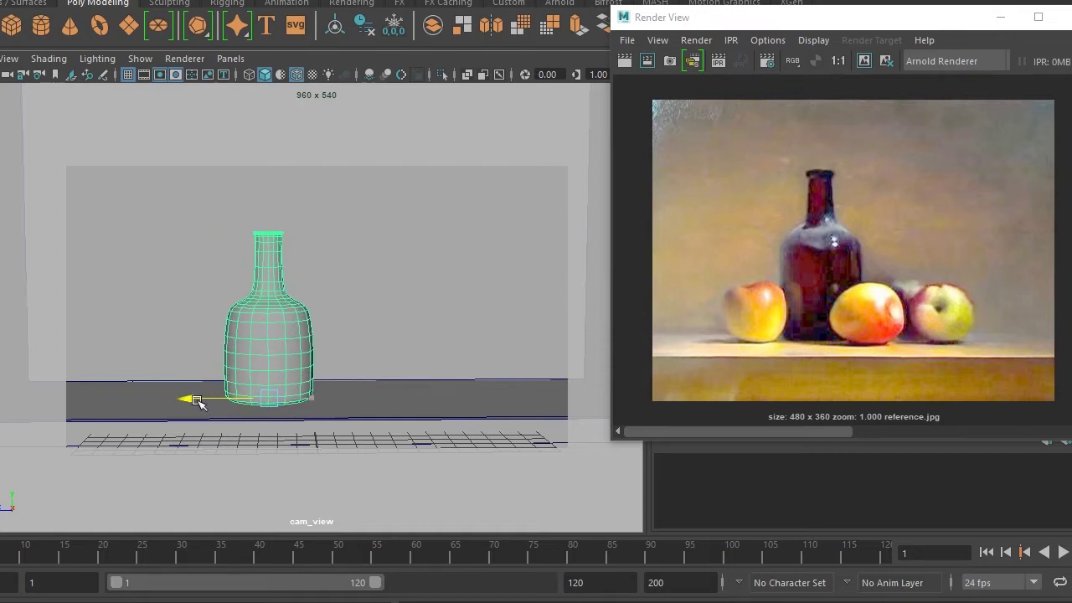
key("space")
Return the viewport to cam_view and move the reference render window aside
mouse_move(323, 360)
left_mouse_down("alt")
mouse_move(201, 371)
mouse_move(268, 363)
left_mouse_up("alt")
left_click(231, 59)
mouse_move(257, 76)
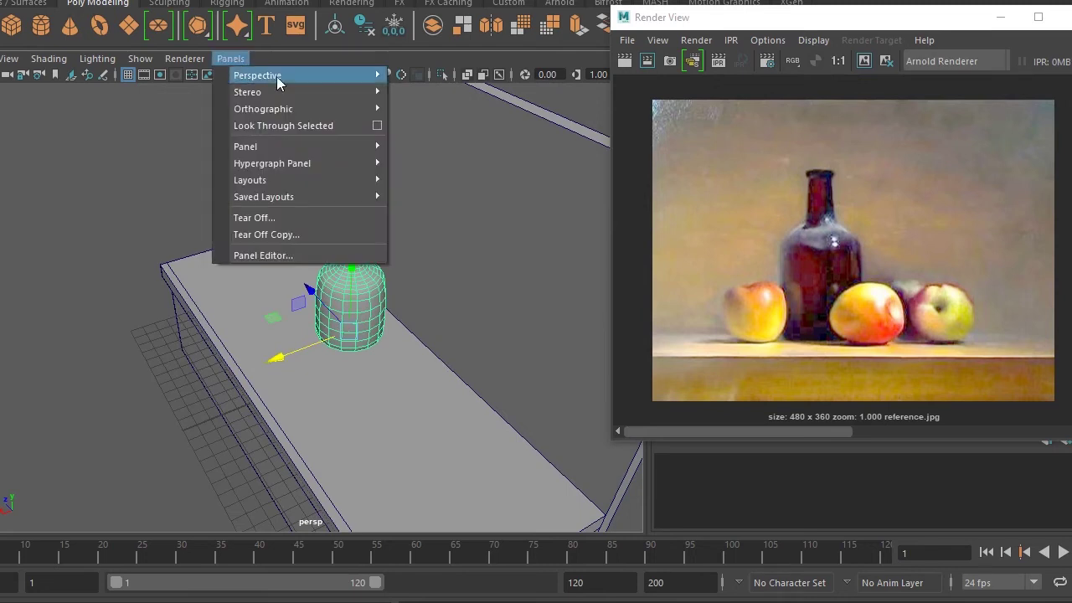
left_click(444, 74)
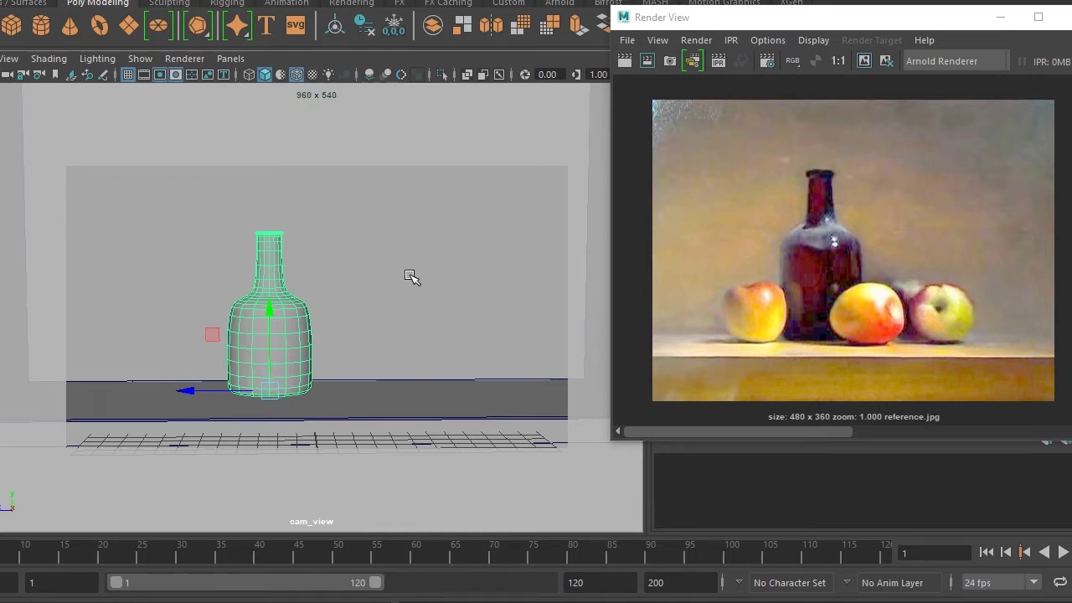
left_click_drag(887, 28, 978, 14)
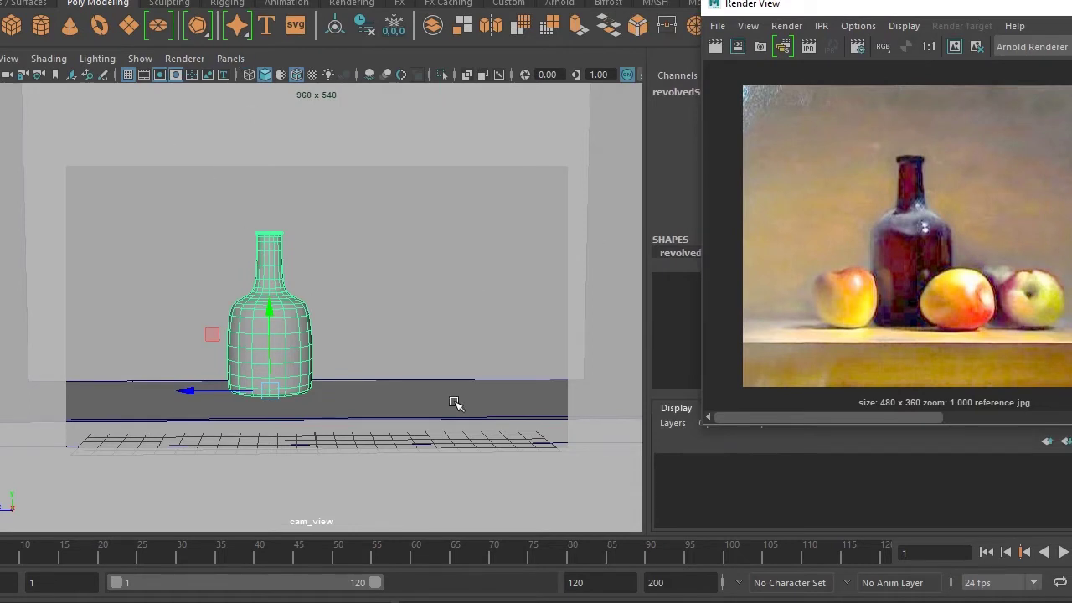
Recenter the front view on the scene and minimize the reference render window
left_click(400, 305)
scroll(404, 326, "down", 2)
middle_click_drag(402, 340, 402, 287, "alt")
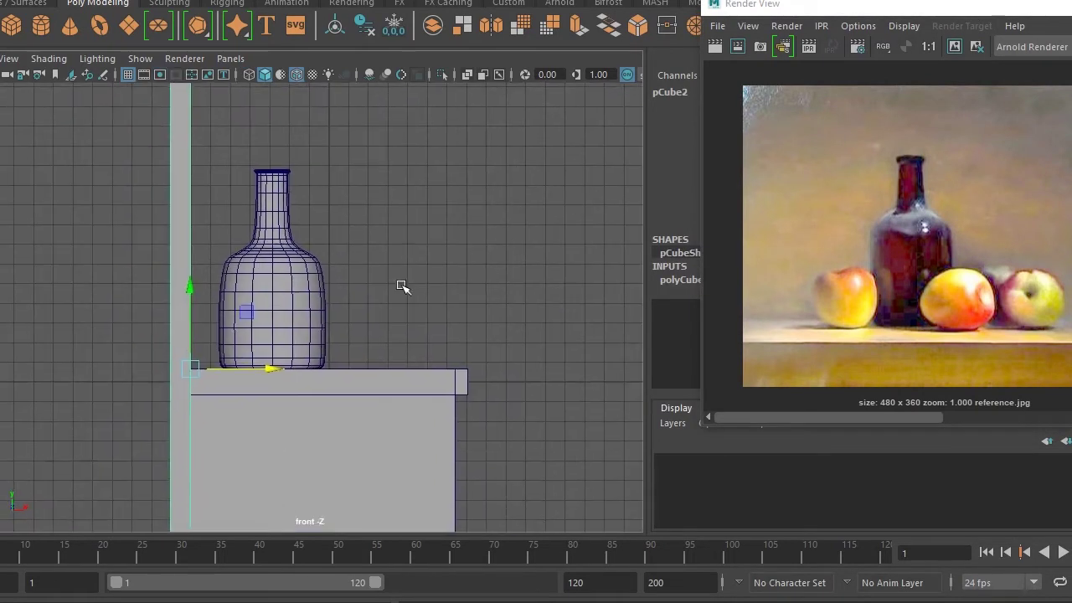
scroll(400, 285, "up", 2)
left_click_drag(1053, 15, 926, 34)
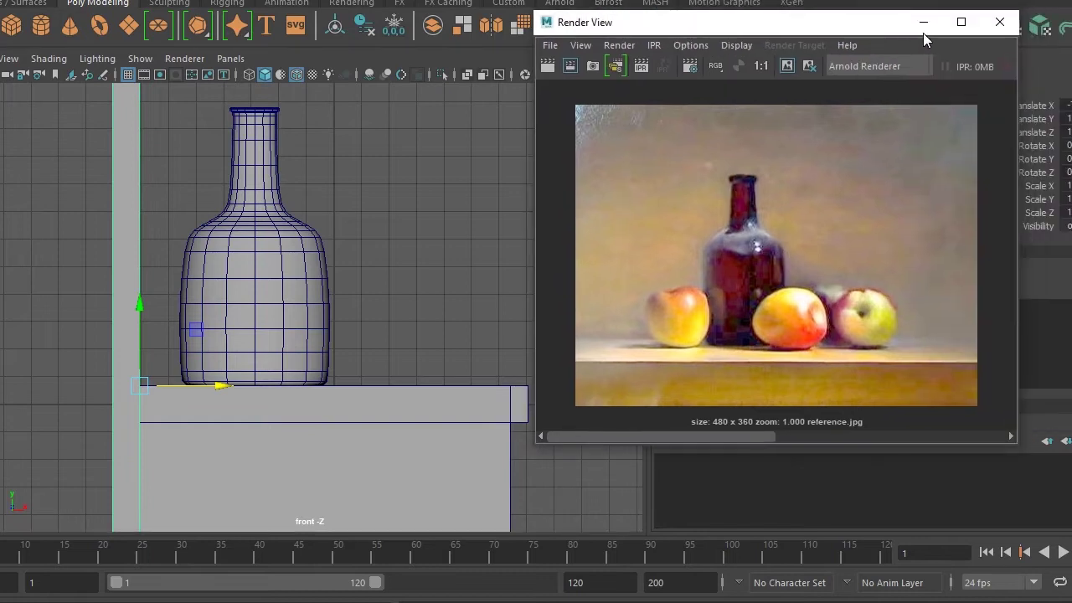
left_click(925, 22)
Put the bottle, shelf and wall into a new layer1 and hide it
left_click(243, 314, "shift")
left_click(234, 411, "shift")
left_click(125, 395, "shift")
left_click(1065, 440)
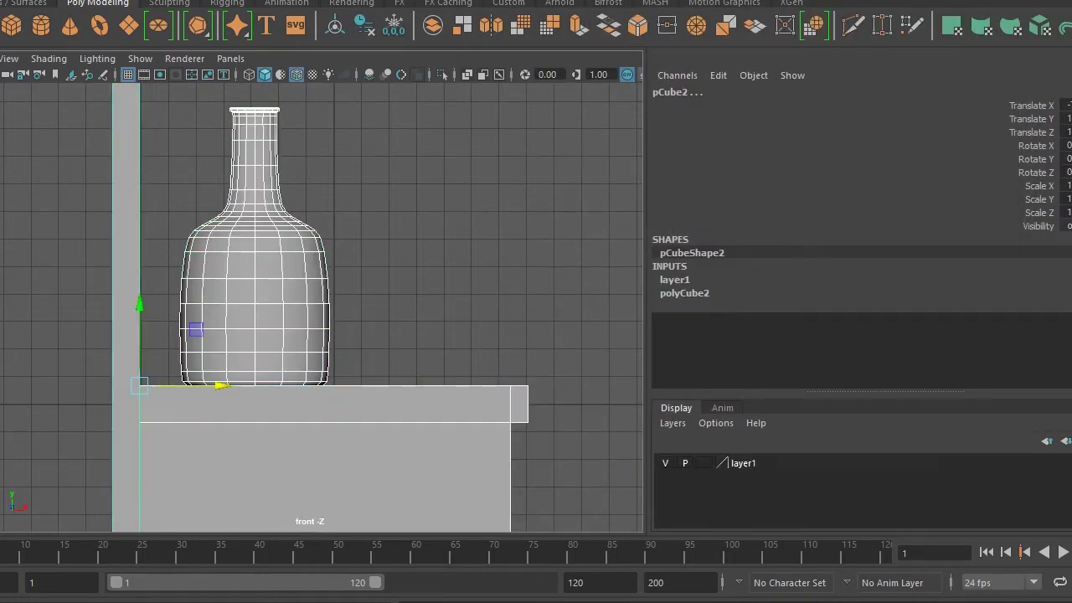
left_click(665, 463)
left_click(390, 411)
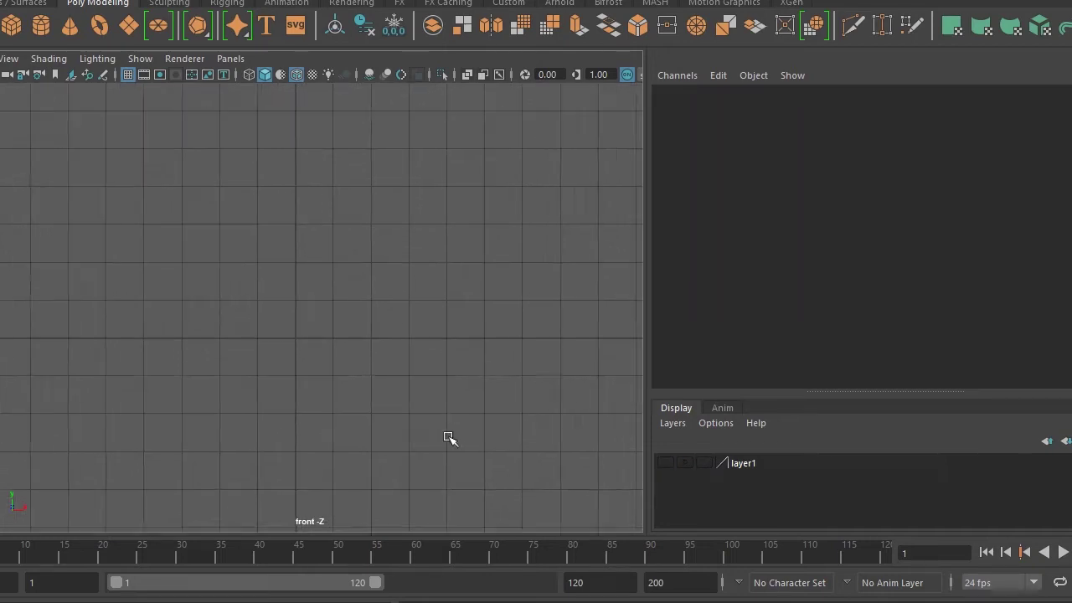
Start a CV curve with its first point in the front view
left_click(33, 0)
mouse_move(47, 78)
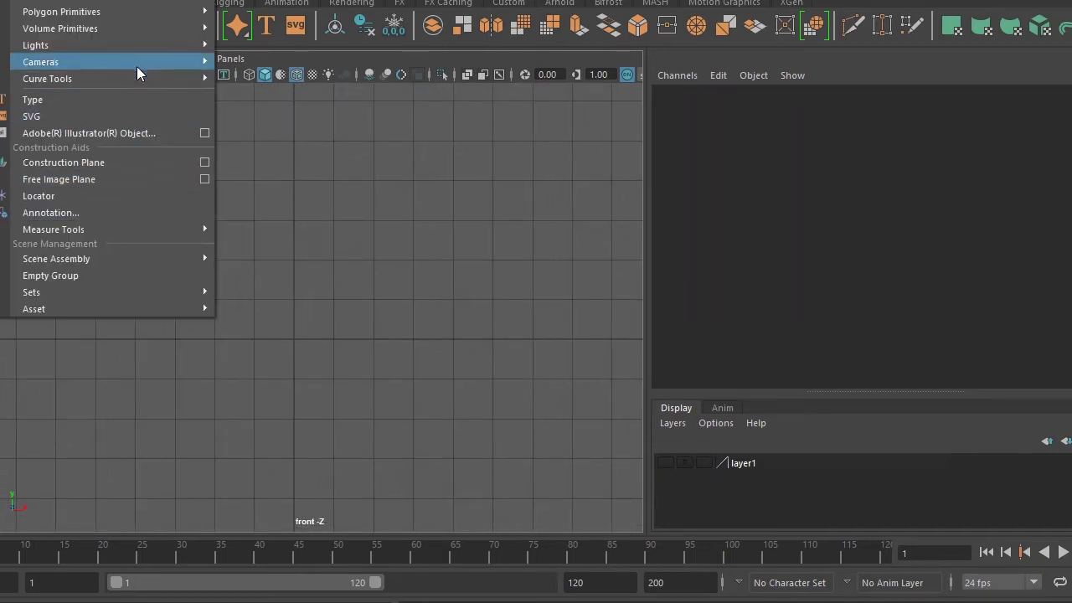
left_click(246, 91)
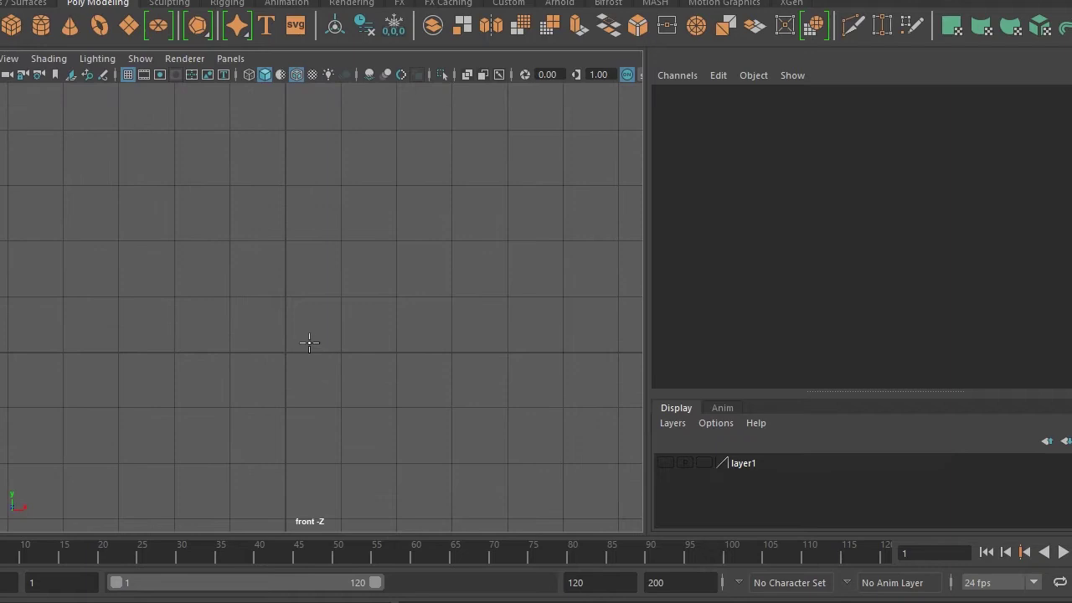
left_click(289, 305)
Lower the curve's first point and add points bending the profile upward
key("Insert")
left_click_drag(287, 280, 307, 318)
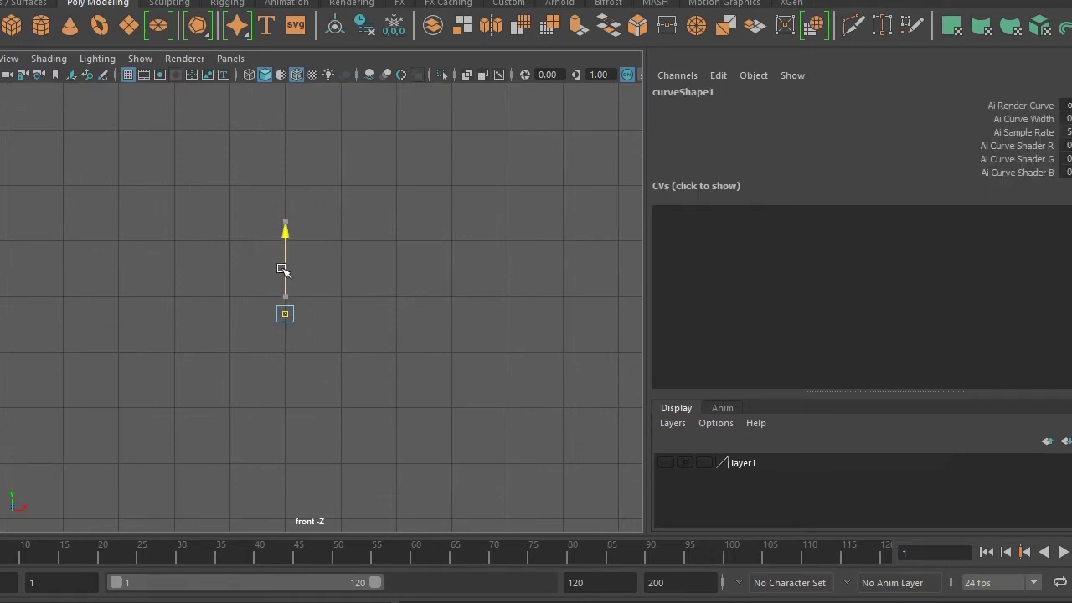
key("Insert")
left_click(396, 331)
left_click(420, 287)
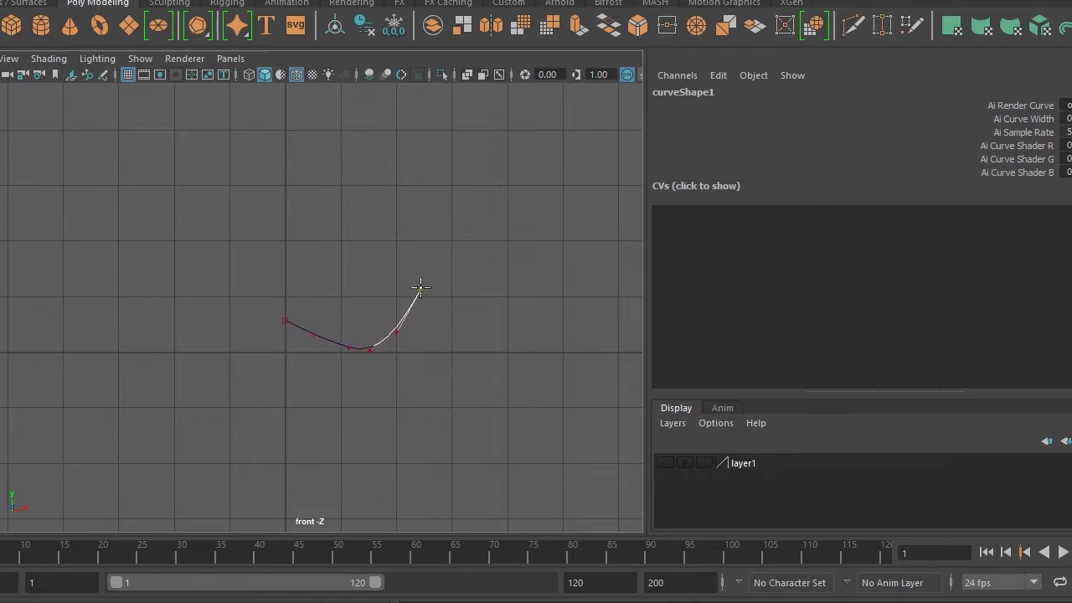
left_click(440, 233)
scroll(421, 290, "down", 2)
middle_click_drag(421, 290, 410, 313, "alt")
Add the upper profile points hooking left and finish the curve
left_click(428, 239)
left_click_drag(452, 160, 453, 130)
scroll(426, 296, "down", 2)
middle_click_drag(427, 297, 433, 364, "alt")
left_click(400, 182)
left_click_drag(371, 174, 361, 181)
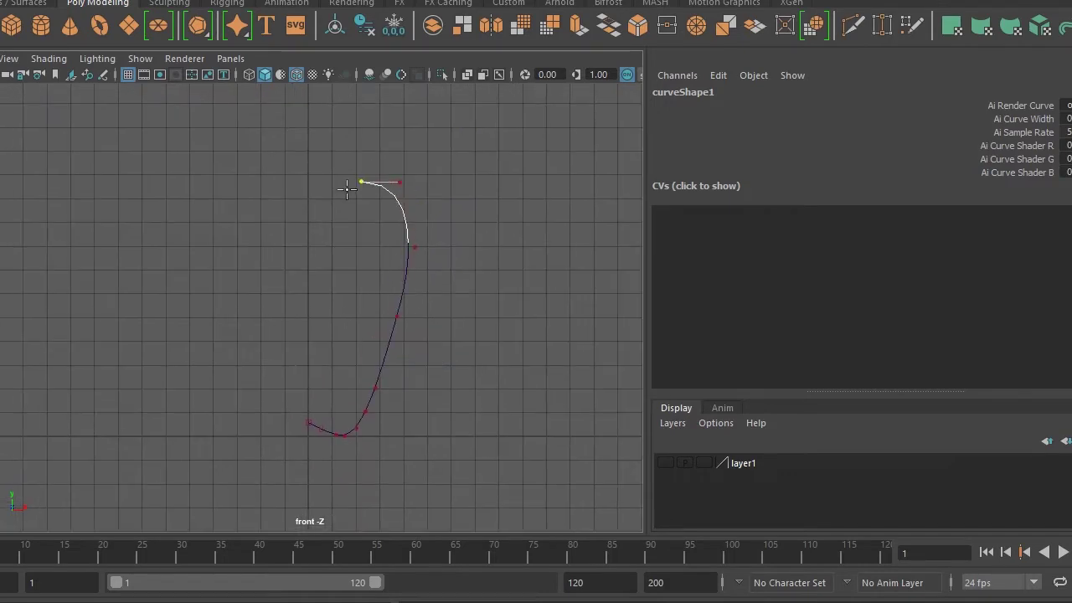
left_click_drag(335, 172, 328, 178)
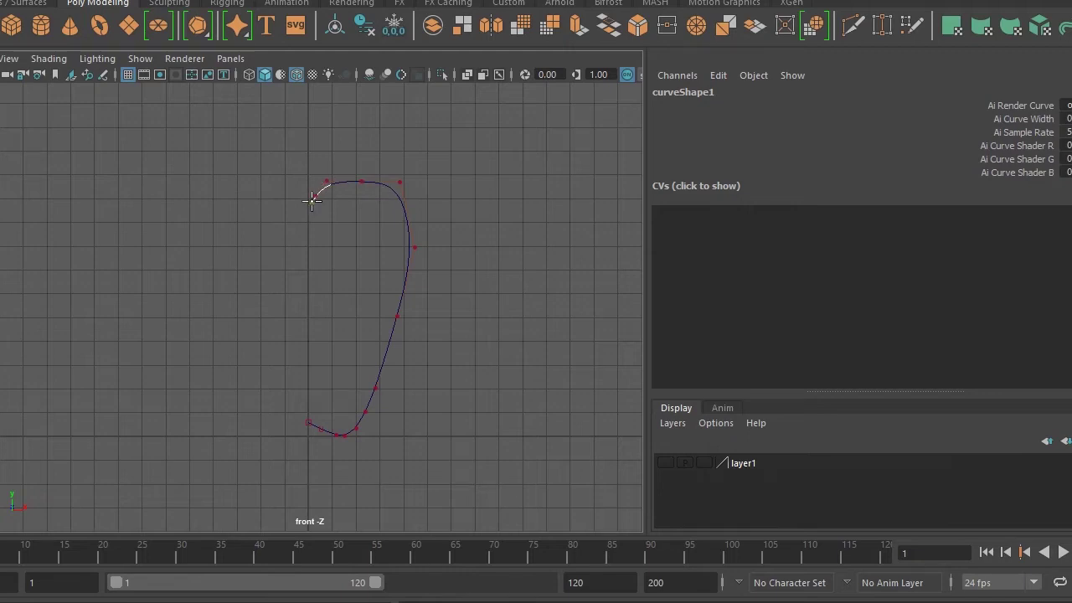
key("Return")
Reshape the profile by pulling the right, lower and top control points
right_click_drag(462, 332, 408, 305)
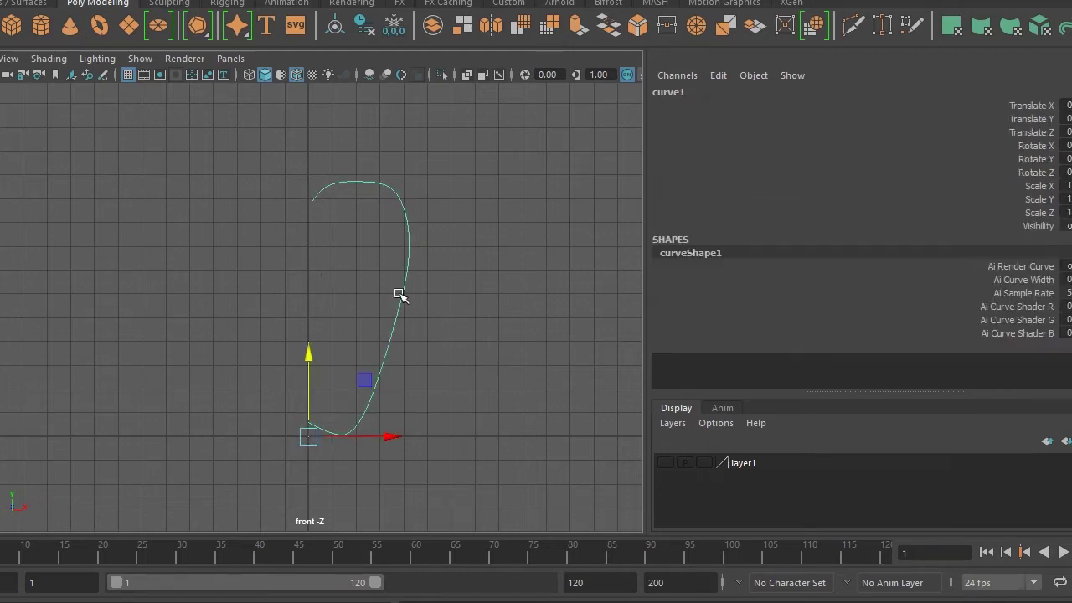
left_click(411, 247)
mouse_move(411, 247)
left_mouse_down()
mouse_move(427, 239)
mouse_move(399, 311)
mouse_move(430, 323)
left_mouse_up()
mouse_move(375, 386)
left_mouse_down()
mouse_move(407, 400)
mouse_move(377, 414)
left_mouse_up()
left_click(366, 411)
left_click(355, 427)
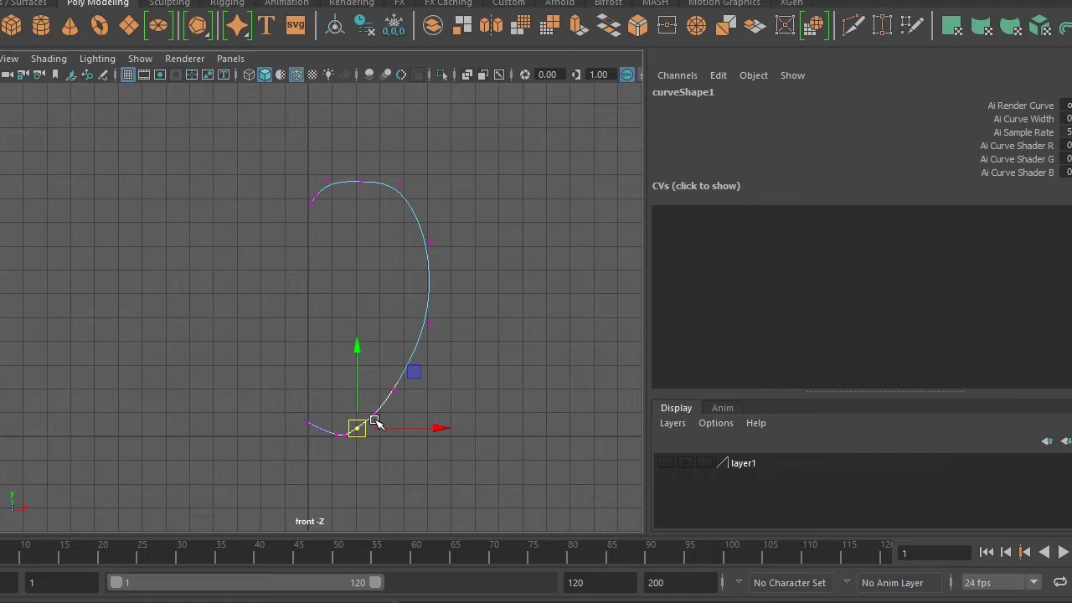
left_click(430, 242)
left_click_drag(434, 247, 434, 241)
left_click(361, 181)
left_click_drag(359, 129, 365, 117)
left_click_drag(361, 177, 400, 182)
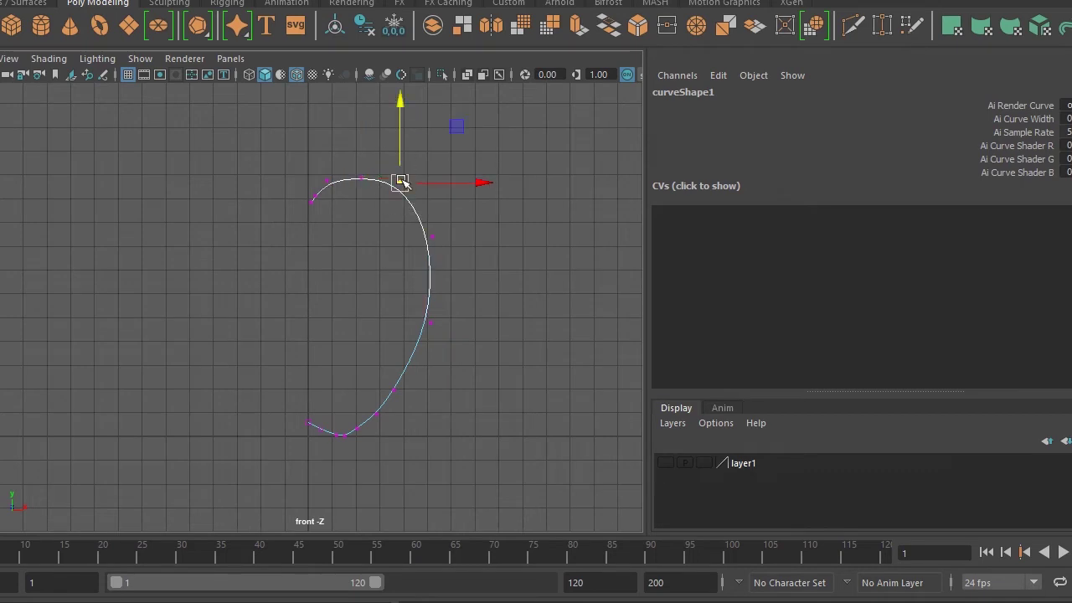
Refine the lower-right and bottom control points to round the apple's base
left_click(429, 320)
left_click_drag(386, 374, 405, 397)
left_click_drag(395, 390, 402, 380)
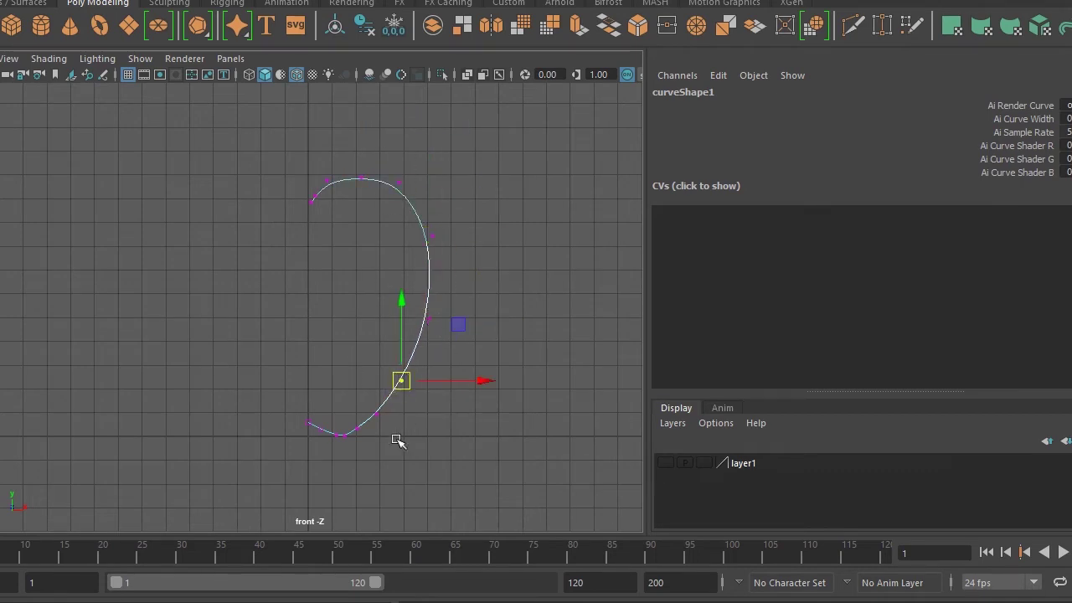
left_click(377, 414)
left_click_drag(387, 419, 391, 418)
middle_click_drag(371, 433, 354, 450)
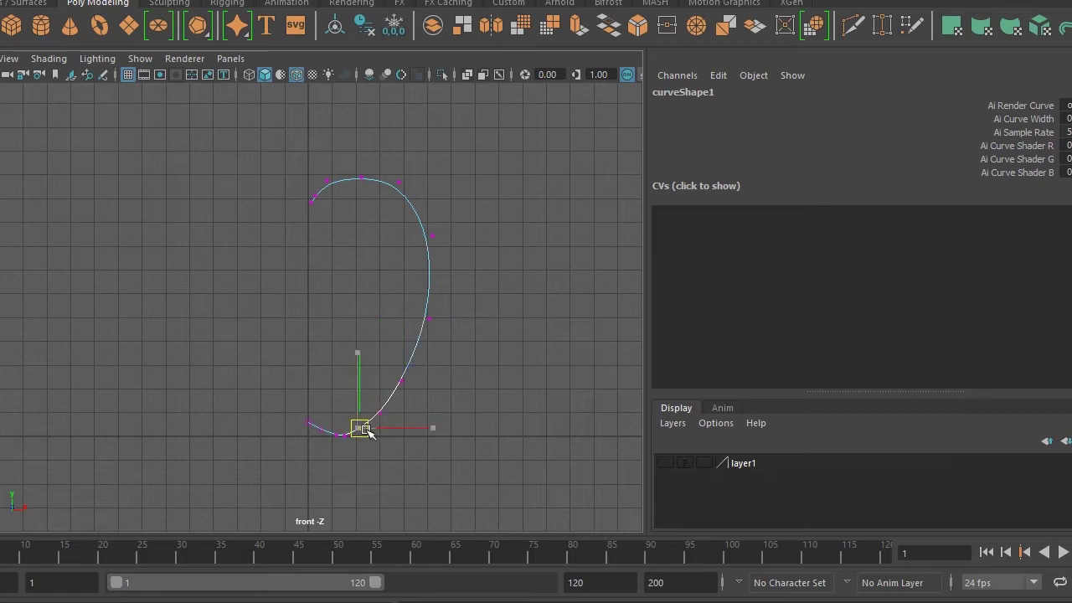
Check individual control points of the profile and return to the whole curve
left_click(456, 260)
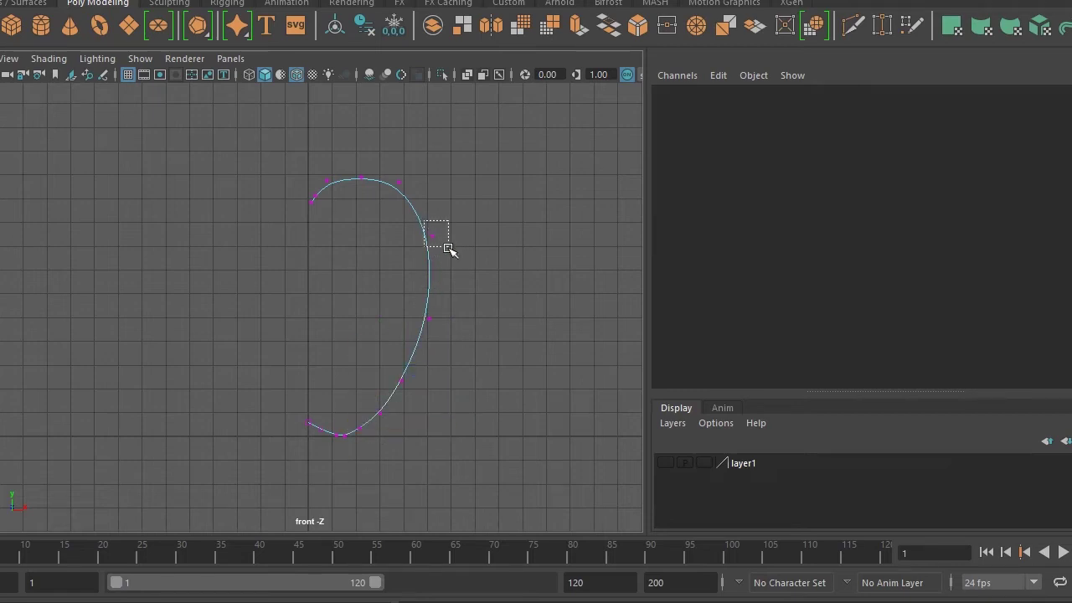
left_click_drag(443, 239, 437, 237)
left_click_drag(356, 165, 374, 194)
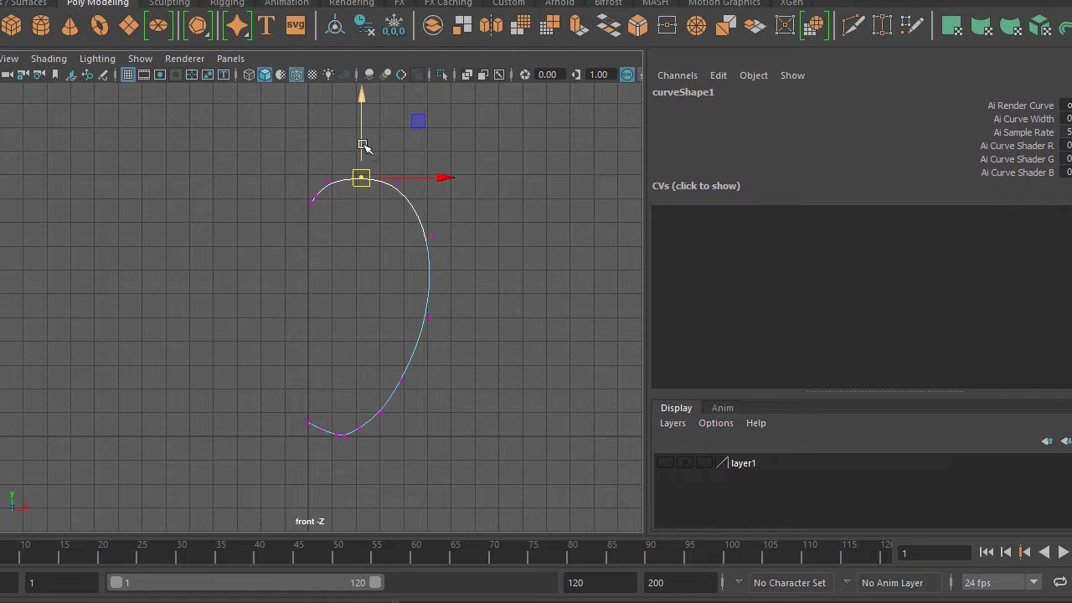
left_click_drag(452, 251, 438, 242)
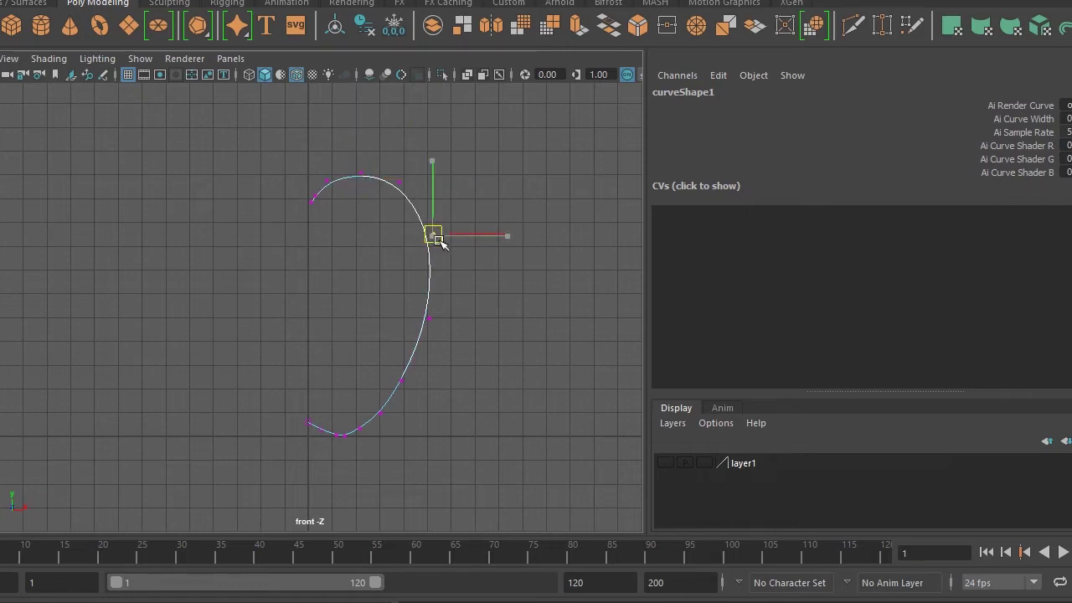
left_click(429, 321)
left_click_drag(377, 376, 408, 391)
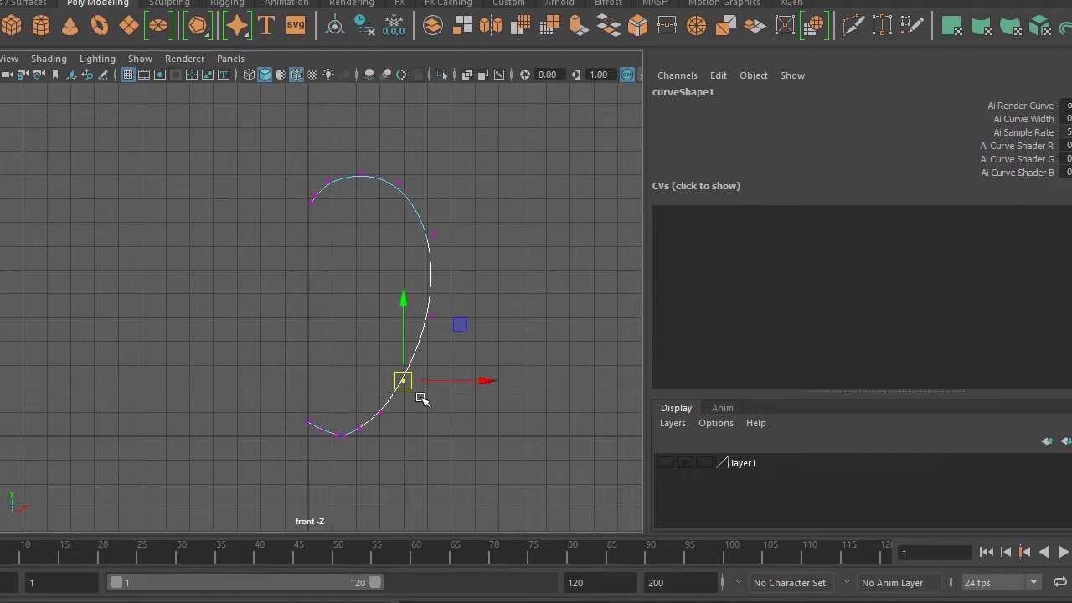
right_click_drag(429, 235, 495, 239)
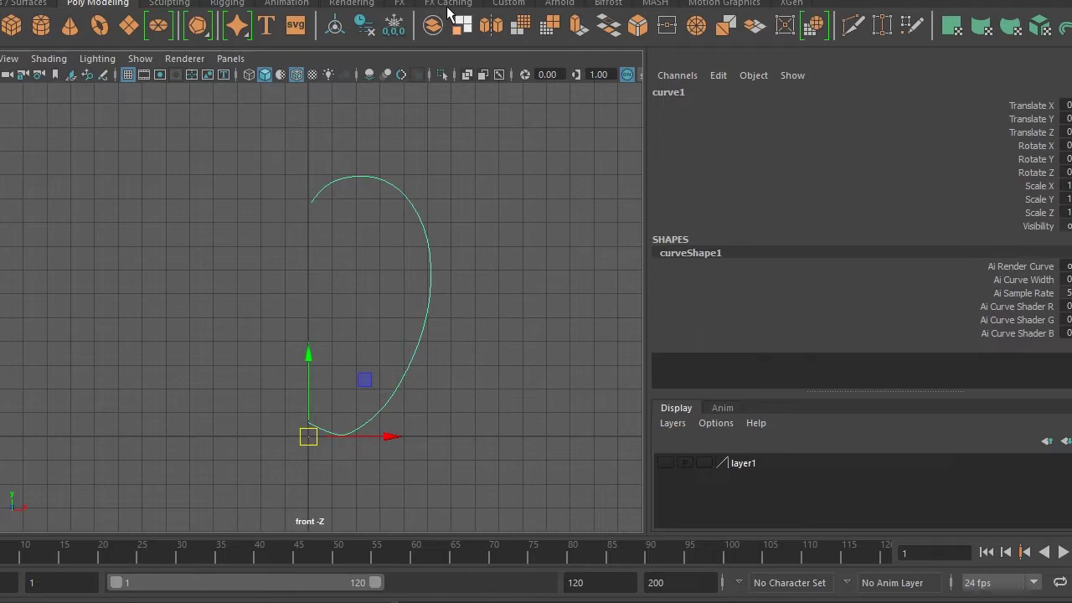
left_click(486, 2)
mouse_move(578, 49)
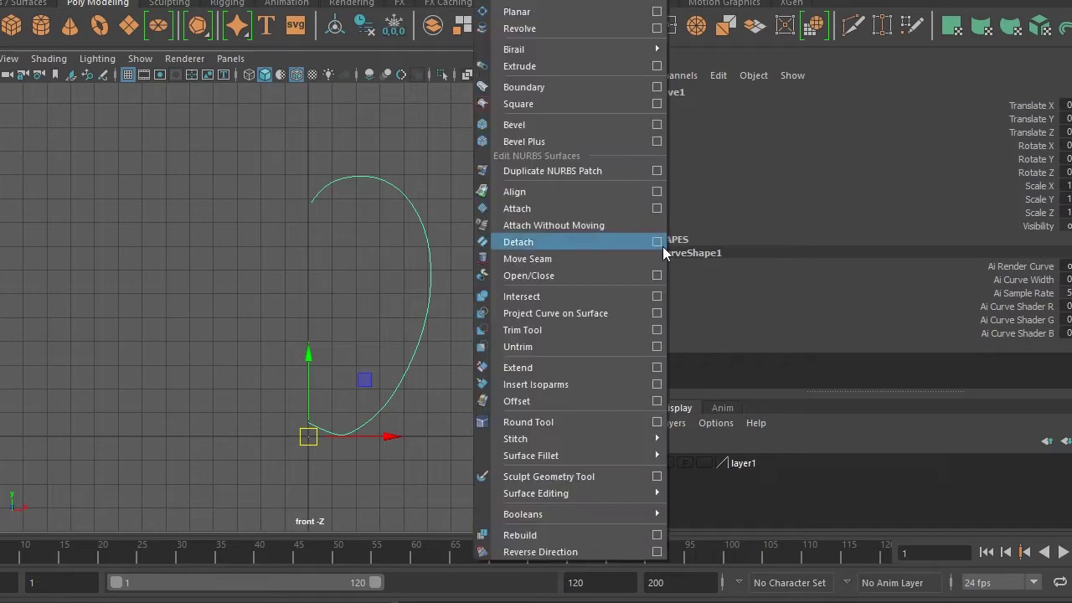
Revolve the profile curve as polygons to create the apple mesh
left_click(657, 30)
left_click(769, 351)
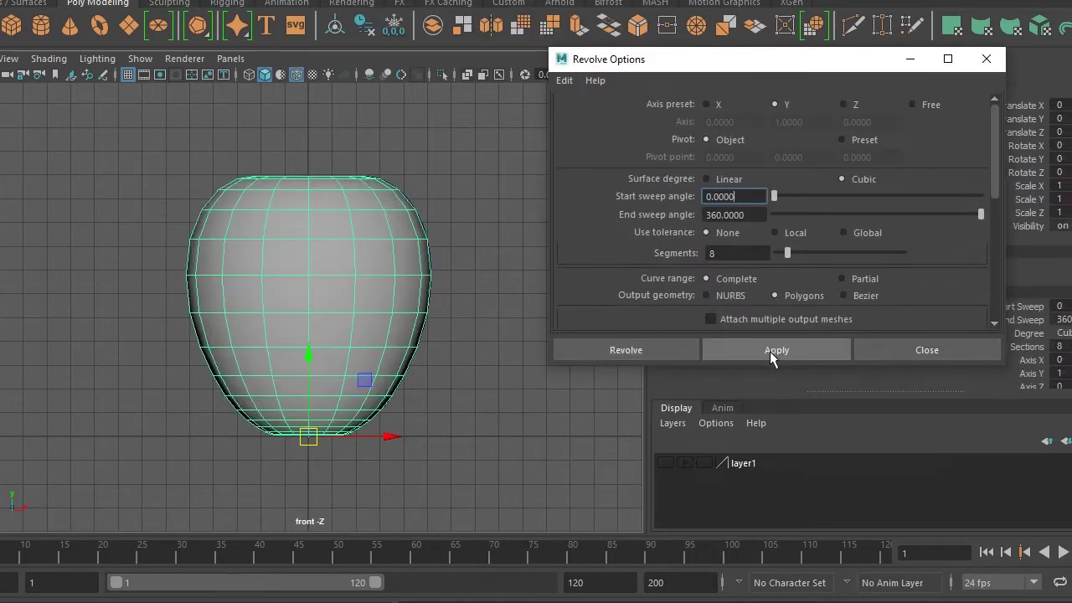
left_click(427, 335)
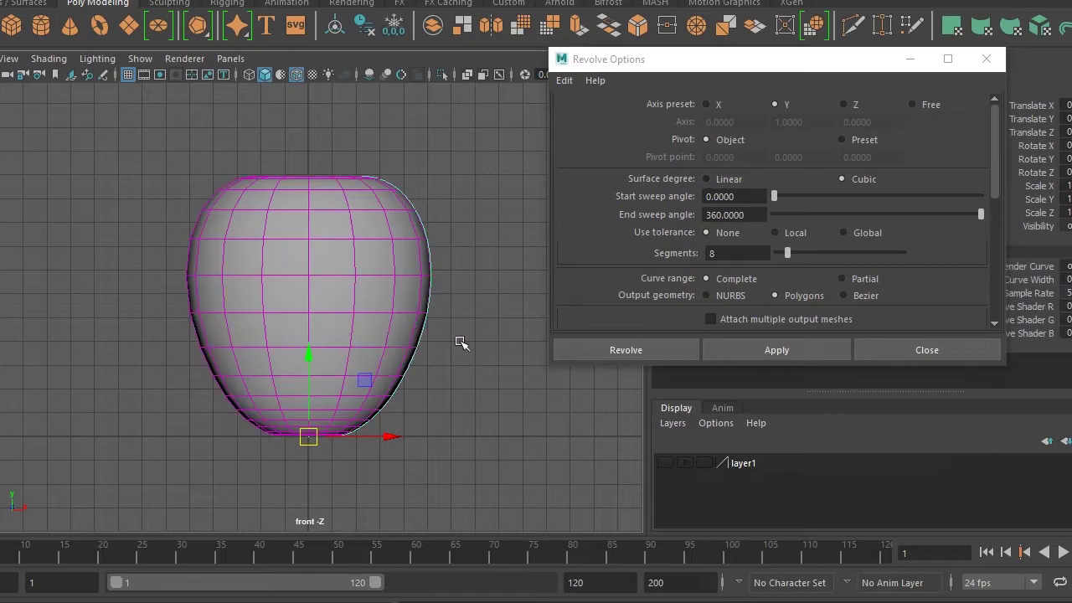
Push the profile's control points outward to widen the apple and reshape its bottom
left_click(390, 172)
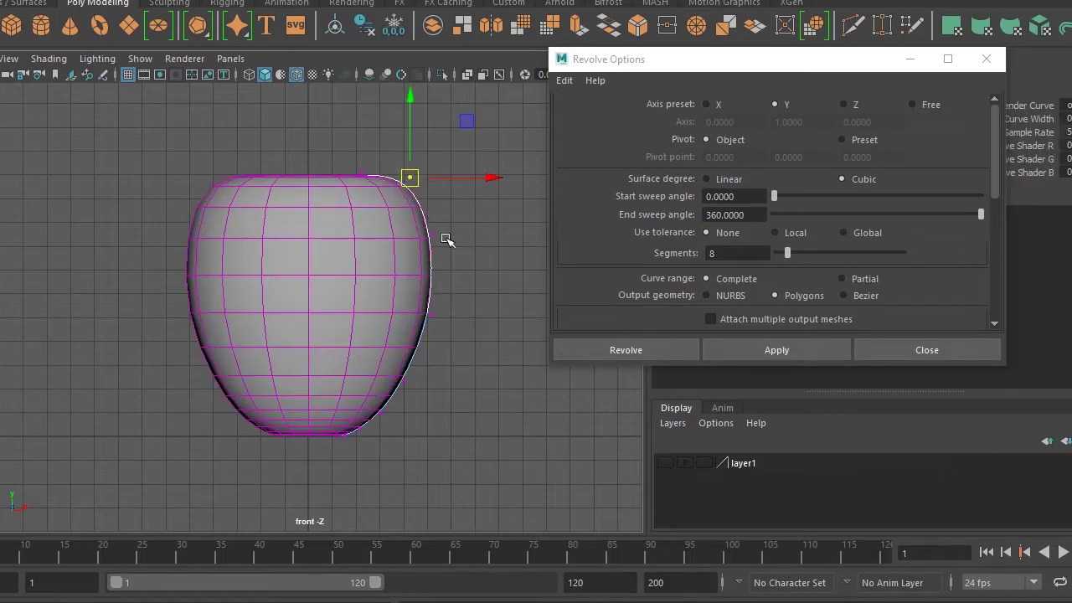
left_click_drag(431, 237, 442, 232)
left_click_drag(431, 312, 443, 315)
left_click(413, 372)
left_click_drag(404, 377, 407, 383)
left_click(389, 417)
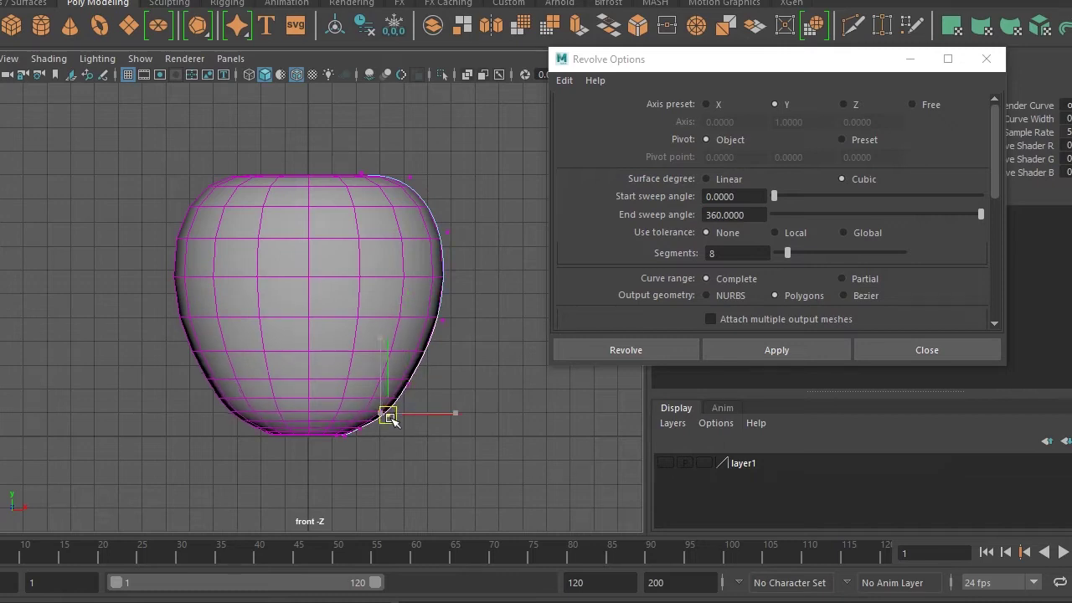
Inspect the apple in perspective, then look through cam_view
key("space")
key("space")
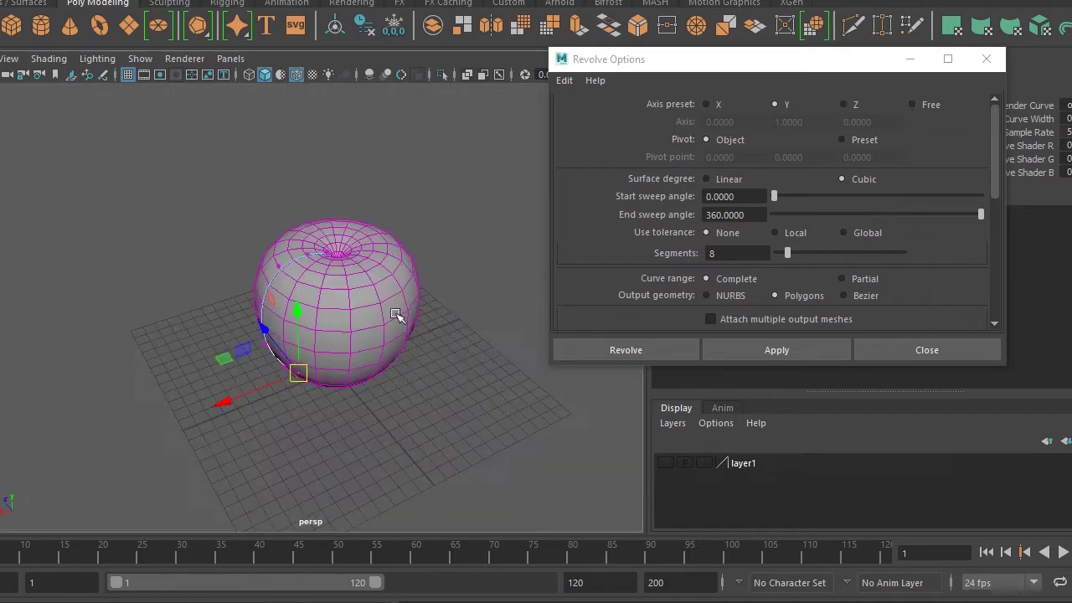
left_click_drag(395, 314, 328, 248, "alt")
scroll(293, 232, "up", 3)
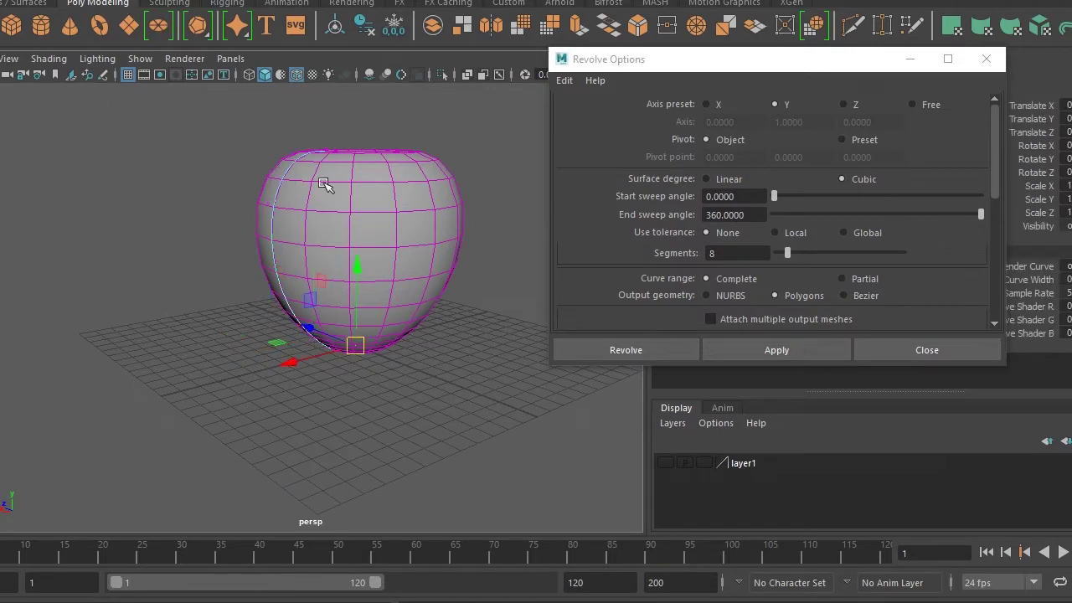
left_click(435, 209)
left_click(270, 205)
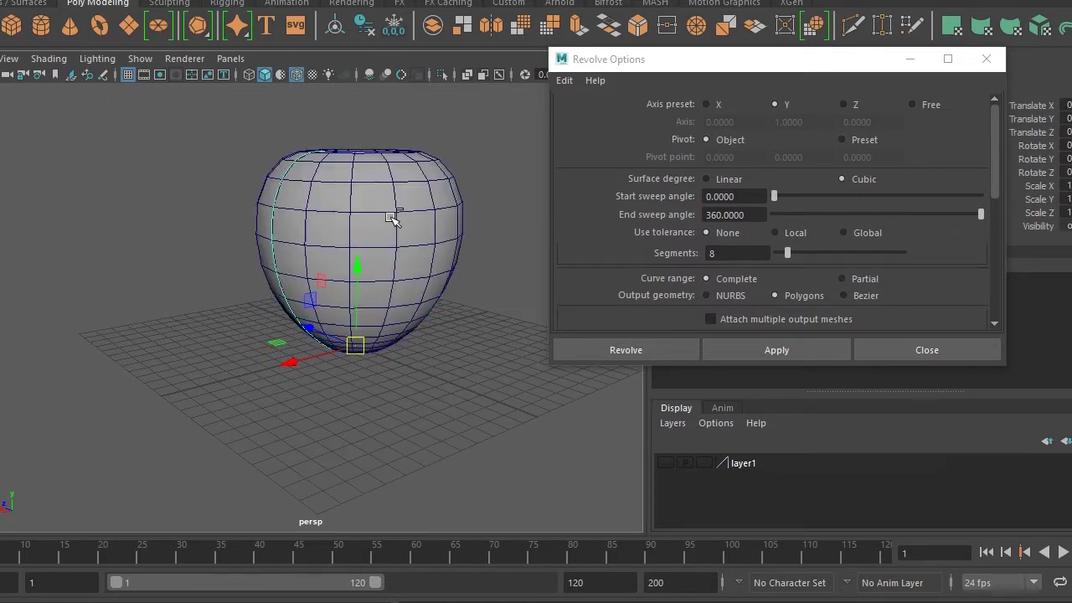
left_click(384, 268)
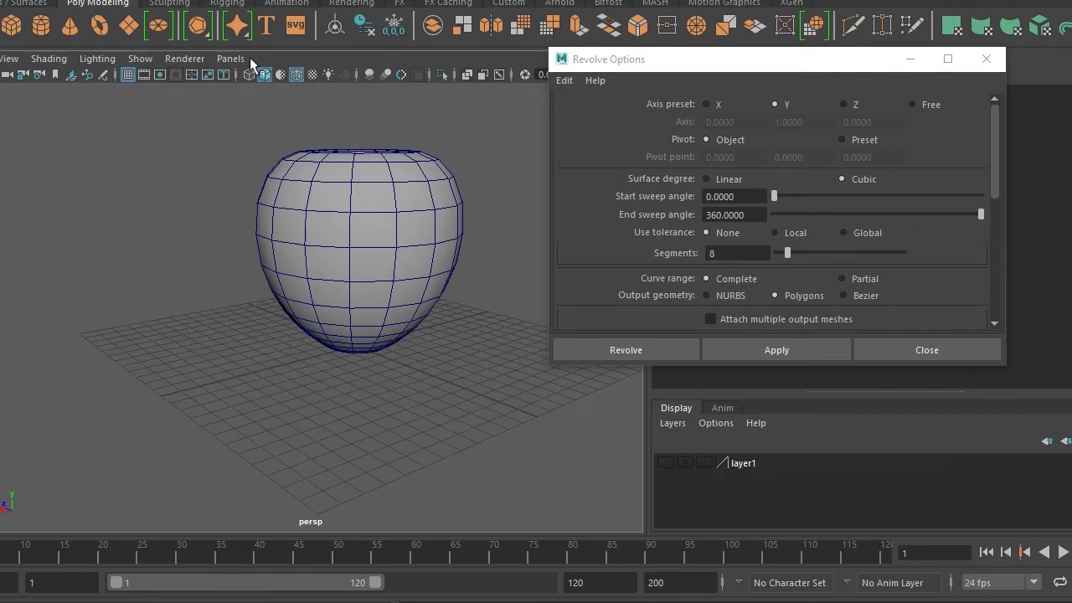
left_click(256, 61)
left_click(452, 79)
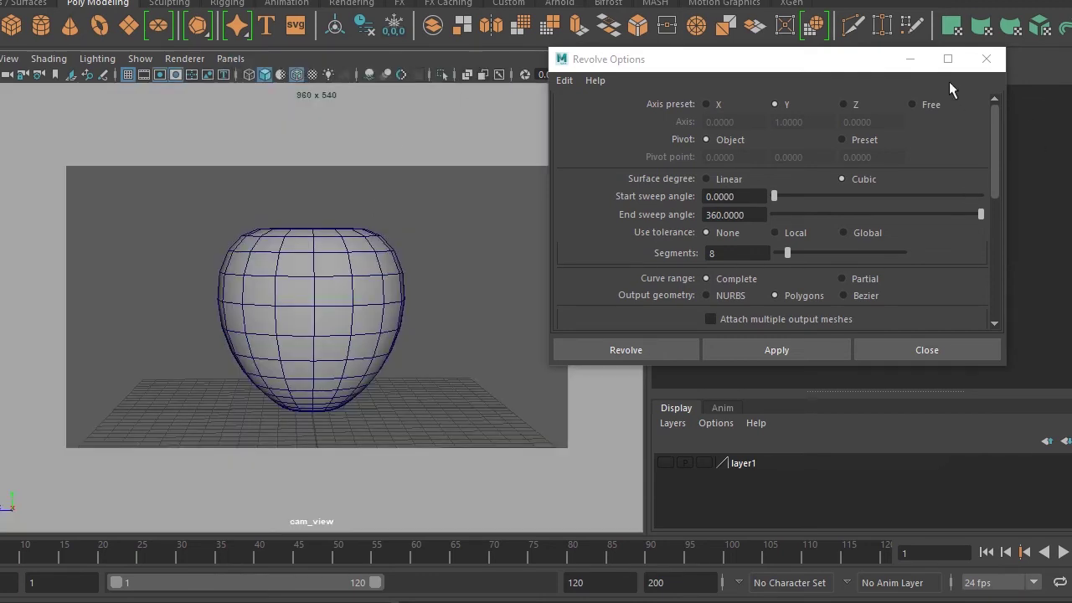
Shrink the apple, stretch it taller, and place it left of the bottle
left_click(910, 59)
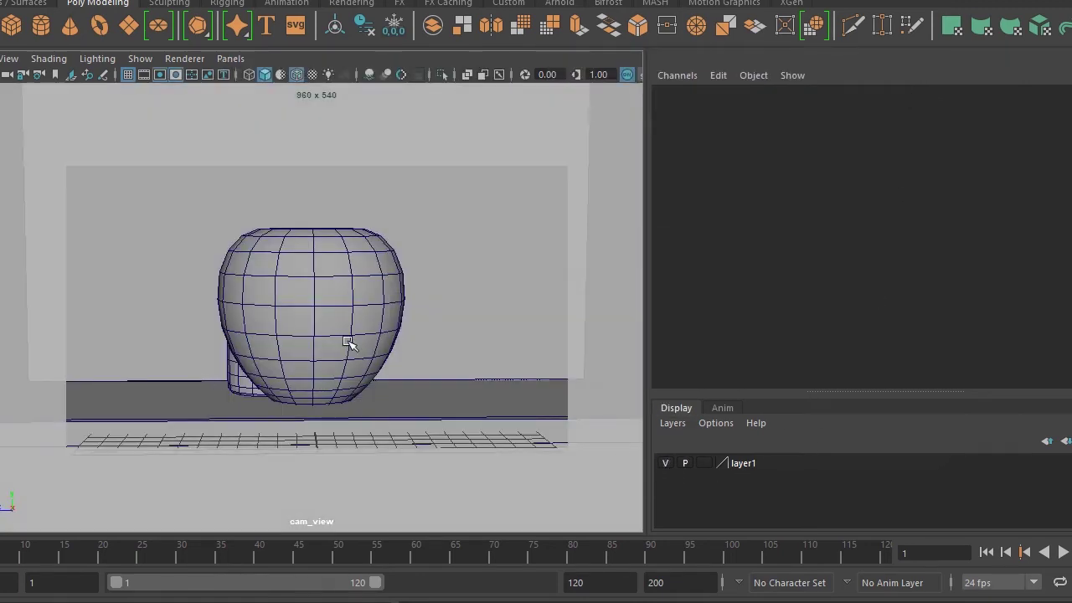
left_click(348, 344)
mouse_move(312, 411)
left_mouse_down()
mouse_move(292, 430)
mouse_move(179, 464)
left_mouse_up()
left_click_drag(330, 335, 317, 319)
key("w")
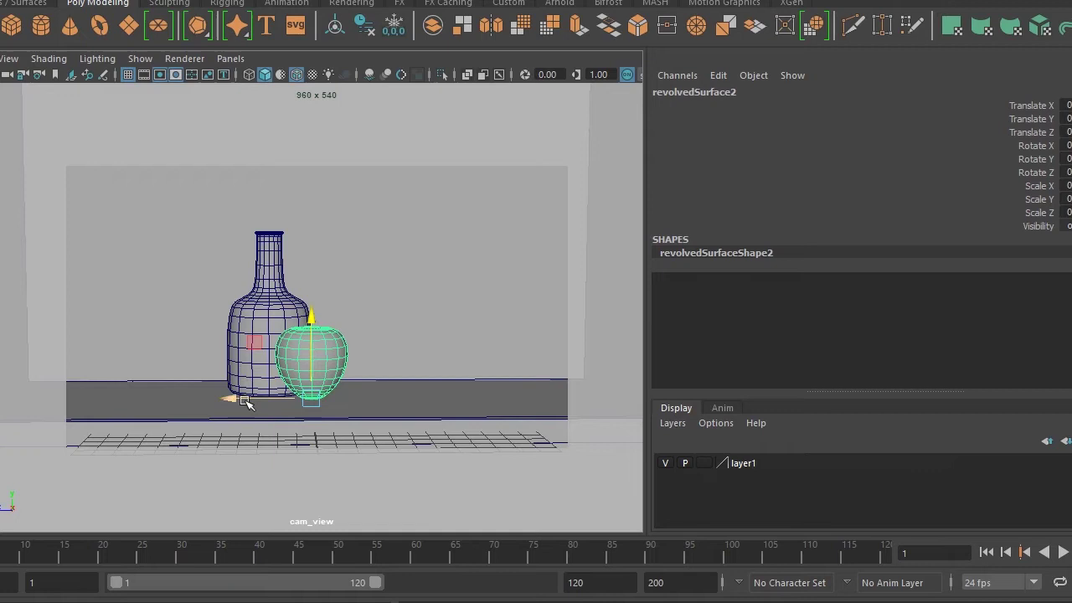
left_click_drag(227, 399, 105, 399)
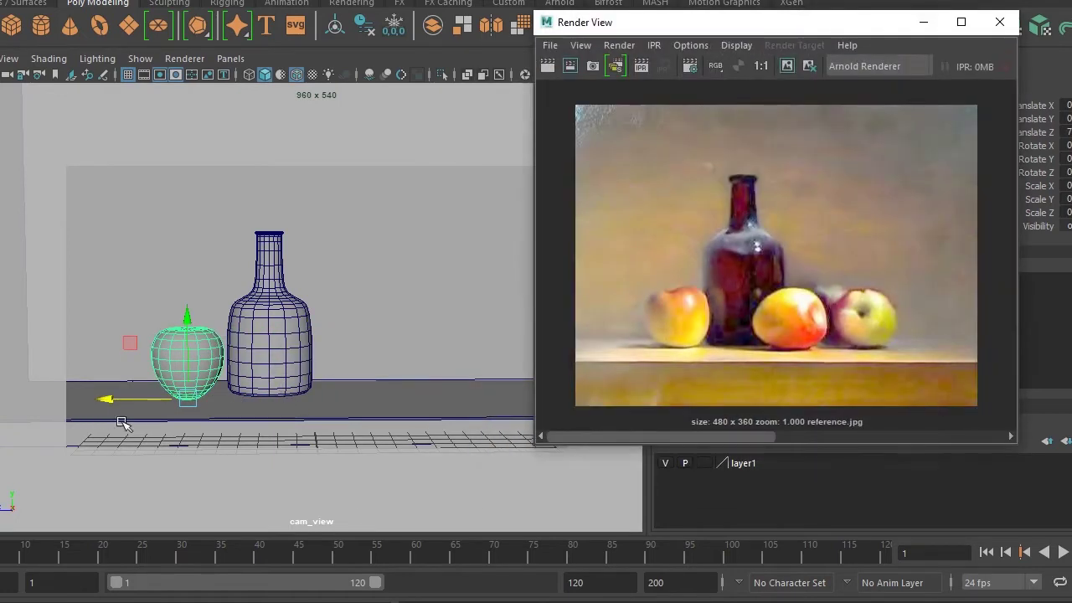
left_click_drag(106, 400, 117, 405)
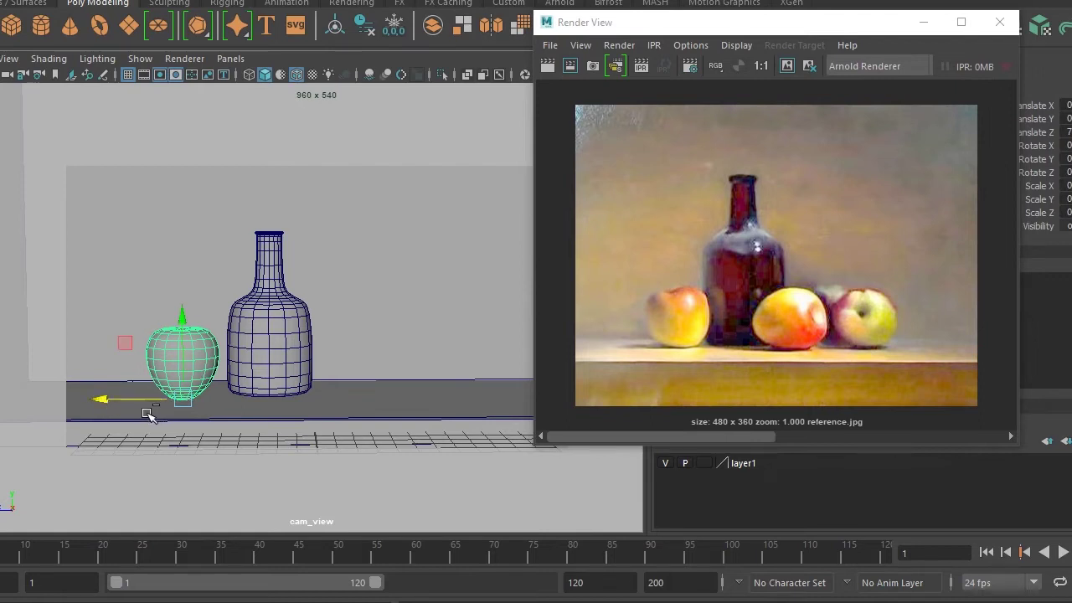
Duplicate the apple twice, placing copies in front of and right of the bottle
key("ctrl+d")
left_click_drag(101, 402, 228, 407)
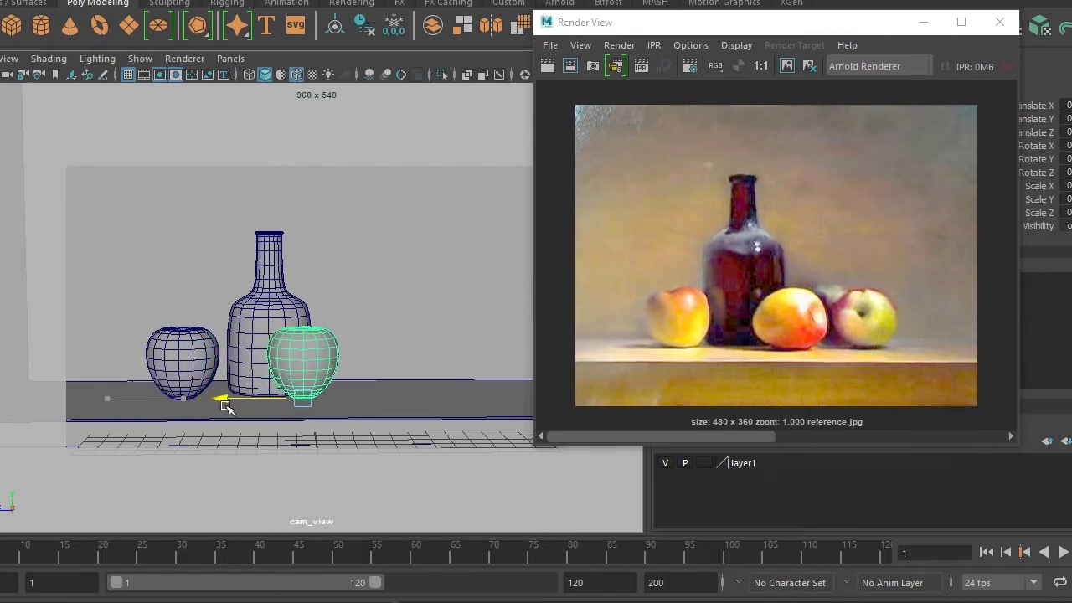
key("ctrl+d")
left_click_drag(239, 403, 343, 395)
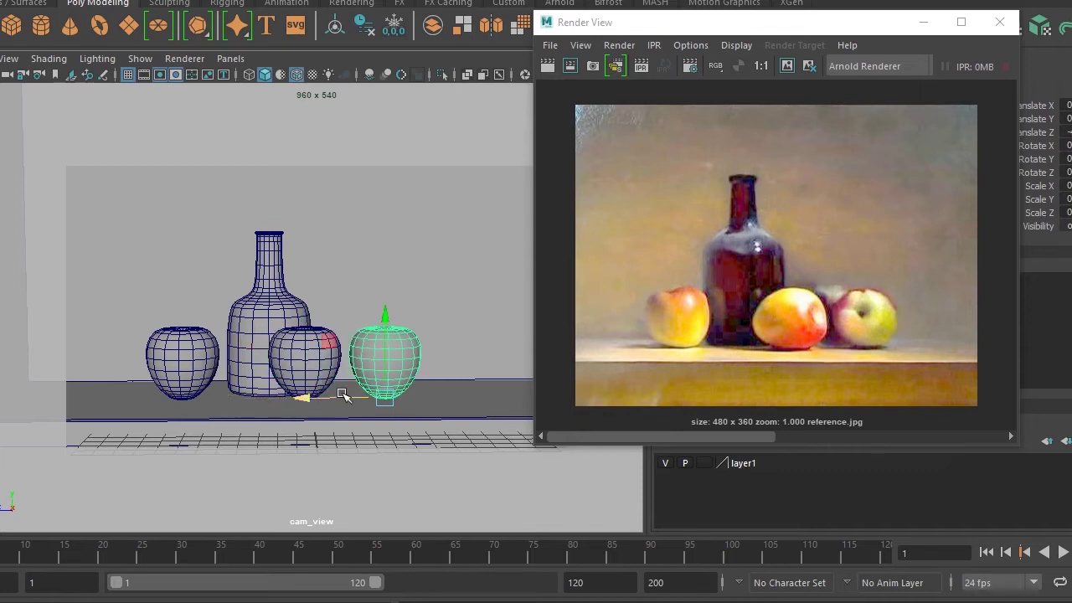
key("space")
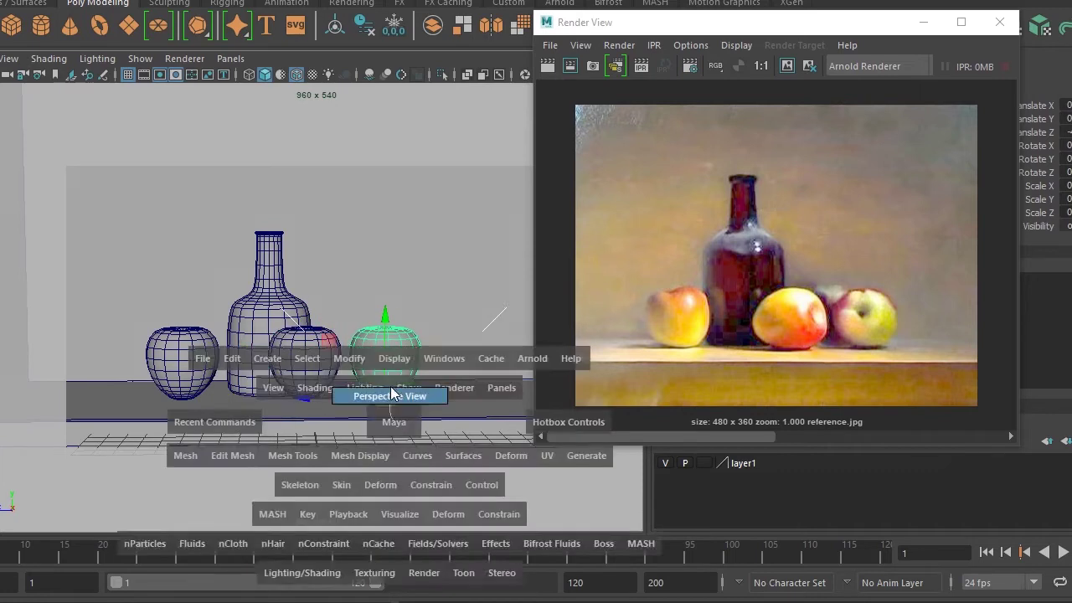
Rearrange the three apples around the bottle in the perspective view
left_click(390, 394)
mouse_move(446, 379)
left_mouse_down("alt")
mouse_move(280, 418)
mouse_move(352, 402)
mouse_move(311, 407)
left_mouse_up("alt")
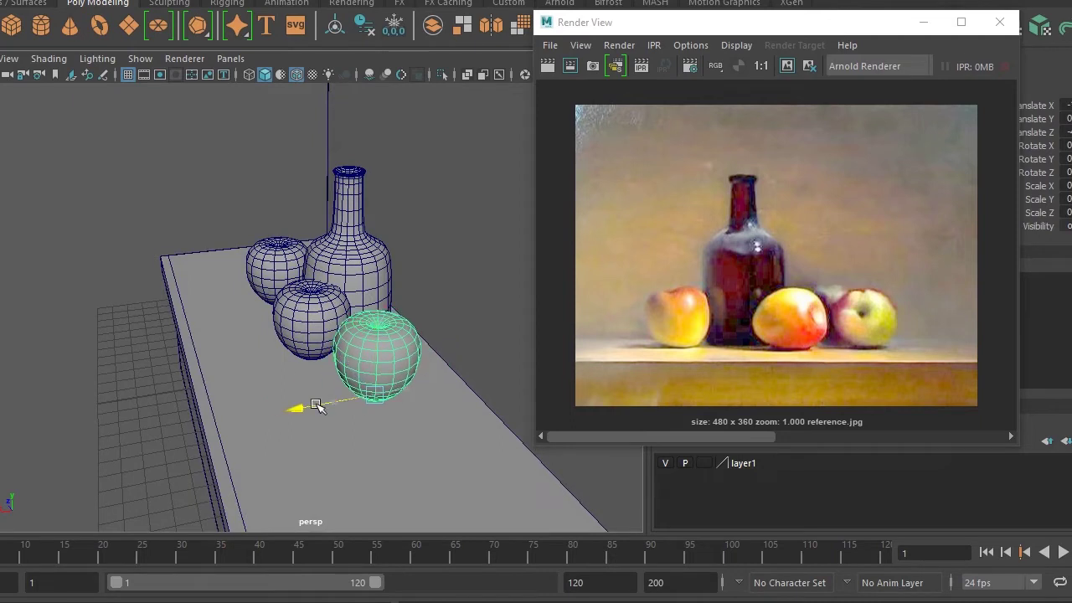
left_click(297, 326)
left_click_drag(232, 366, 191, 375)
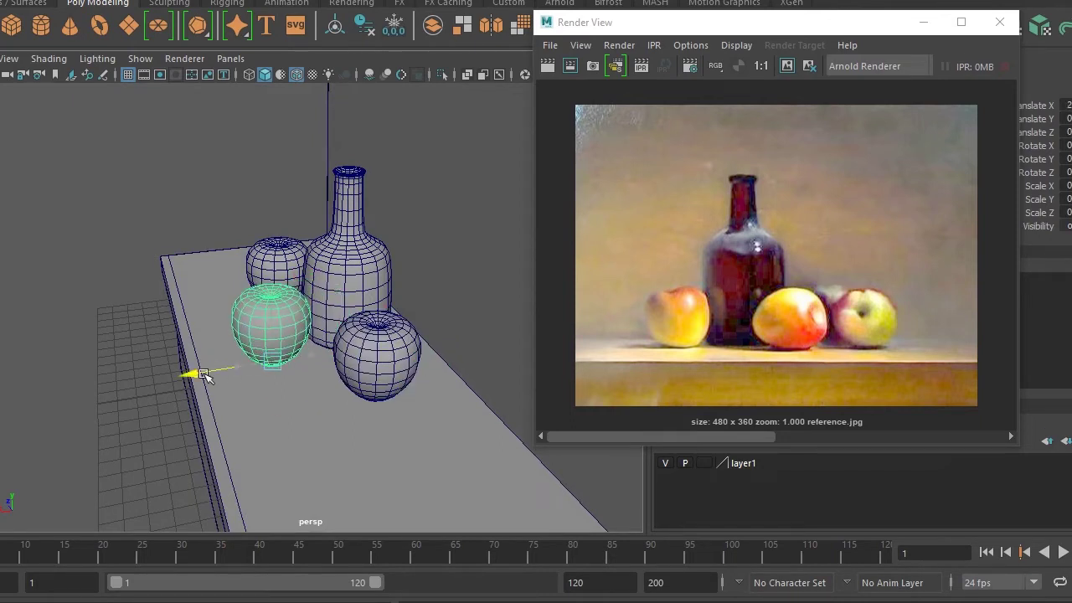
left_click(374, 375)
mouse_move(374, 378)
left_mouse_down("alt")
mouse_move(419, 364)
mouse_move(376, 335)
mouse_move(459, 365)
left_mouse_up("alt")
key("ctrl+z")
Centre another apple's pivot and rotate it to a new angle
left_click(434, 369)
right_click_drag(431, 382, 388, 408, "alt")
key("e")
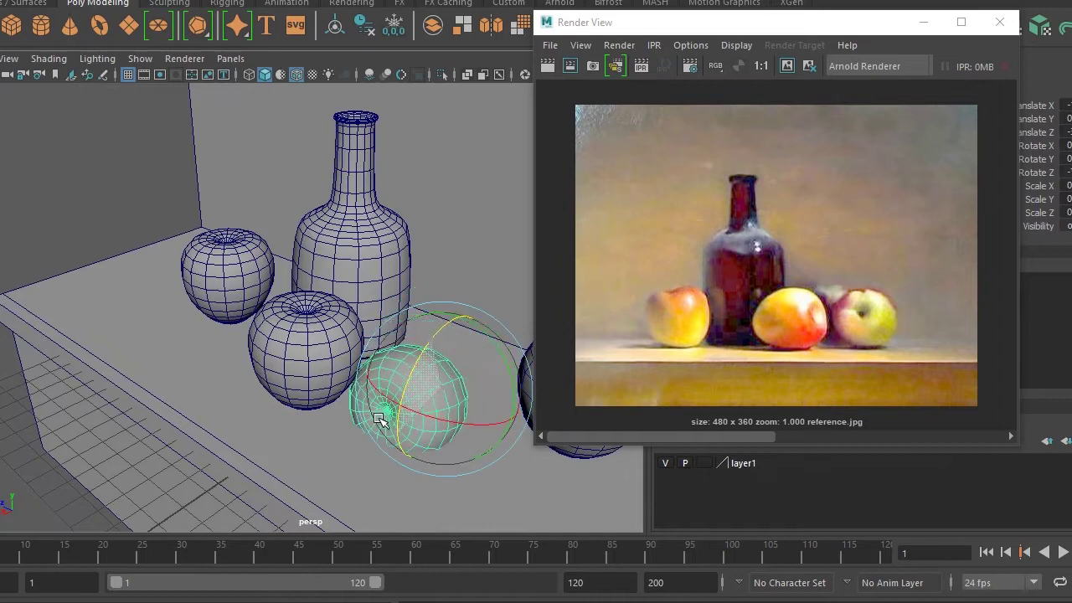
left_click_drag(407, 382, 385, 379, "alt")
right_click_drag(385, 379, 407, 365, "alt")
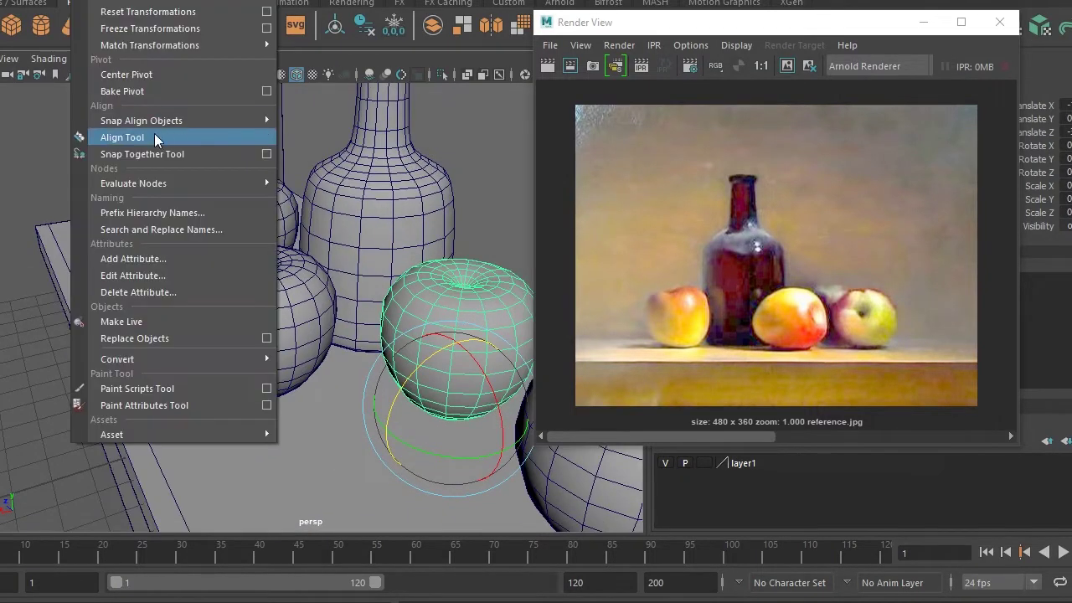
left_click(165, 75)
mouse_move(391, 270)
left_mouse_down()
mouse_move(372, 373)
mouse_move(397, 361)
mouse_move(354, 366)
mouse_move(376, 364)
mouse_move(363, 330)
mouse_move(425, 343)
left_mouse_up()
scroll(273, 340, "up", 3)
scroll(335, 368, "up", 2)
scroll(292, 307, "up", 2)
left_click_drag(253, 234, 263, 210)
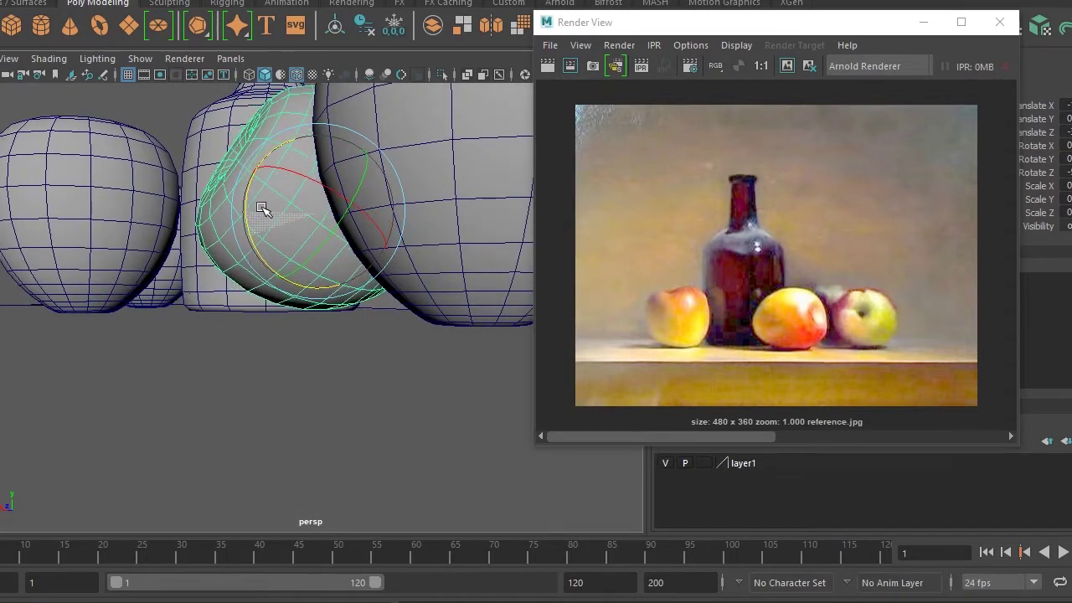
Pull the view back and try tilting the apple, undoing the rotation
key("w")
scroll(318, 151, "down", 5)
mouse_move(318, 159)
left_mouse_down("alt")
mouse_move(320, 306)
mouse_move(351, 318)
left_mouse_up("alt")
scroll(416, 354, "up", 3)
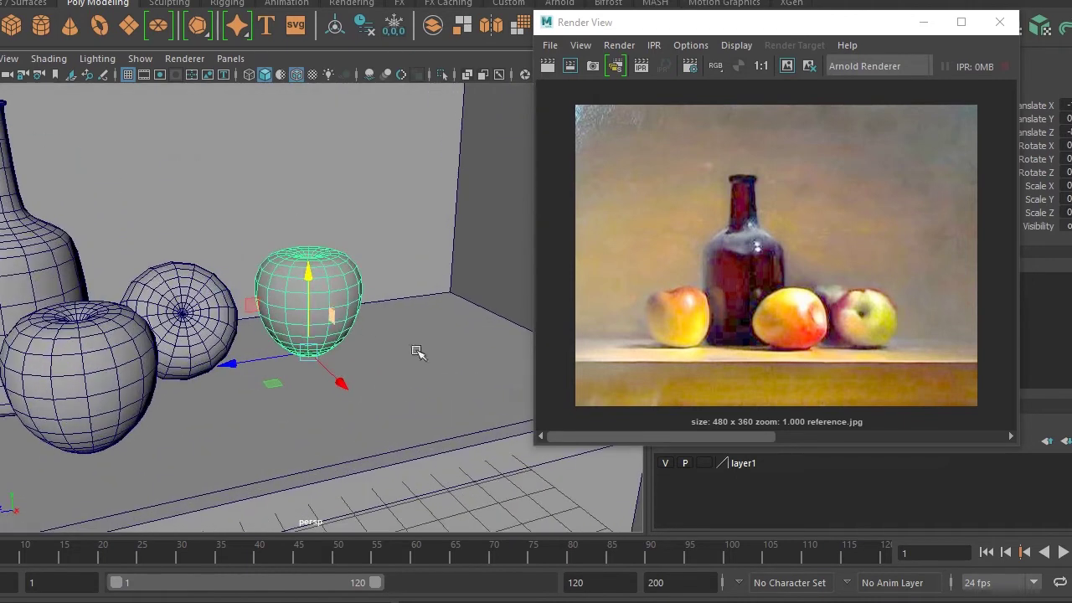
key("e")
left_click_drag(274, 322, 292, 376)
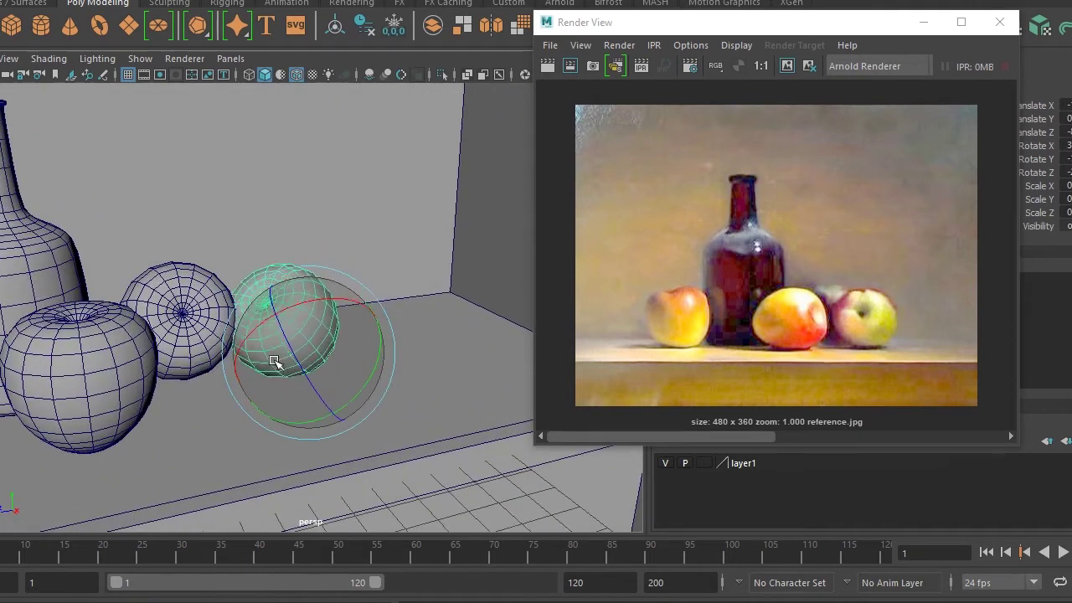
key("ctrl+z")
Rotate the apple around its centred pivot and slide it left and forward
left_click(96, 1)
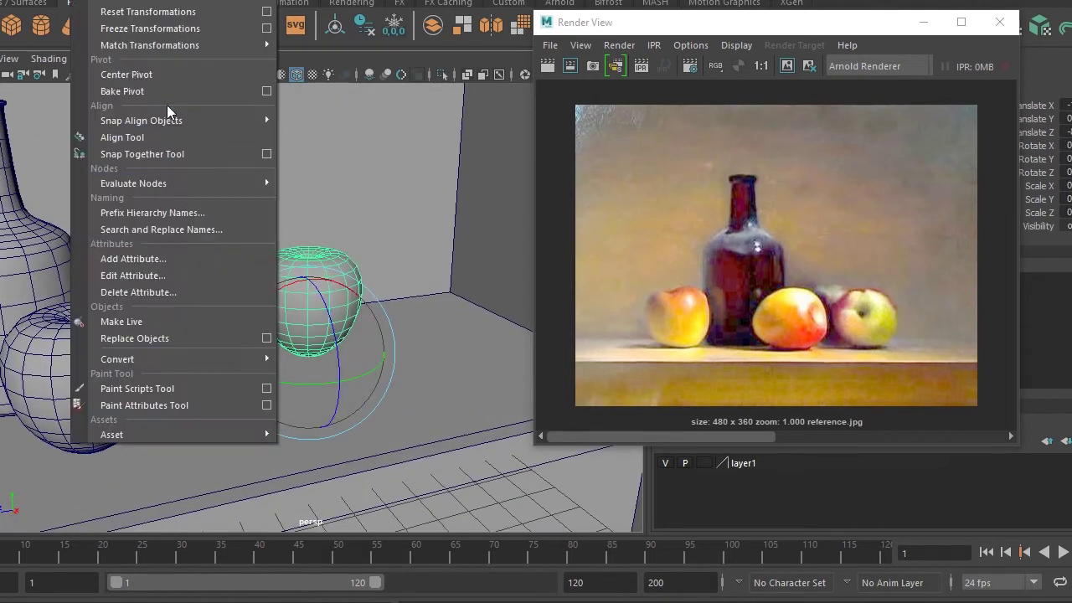
left_click(159, 73)
mouse_move(268, 329)
left_mouse_down()
mouse_move(290, 344)
mouse_move(280, 343)
left_mouse_up()
key("w")
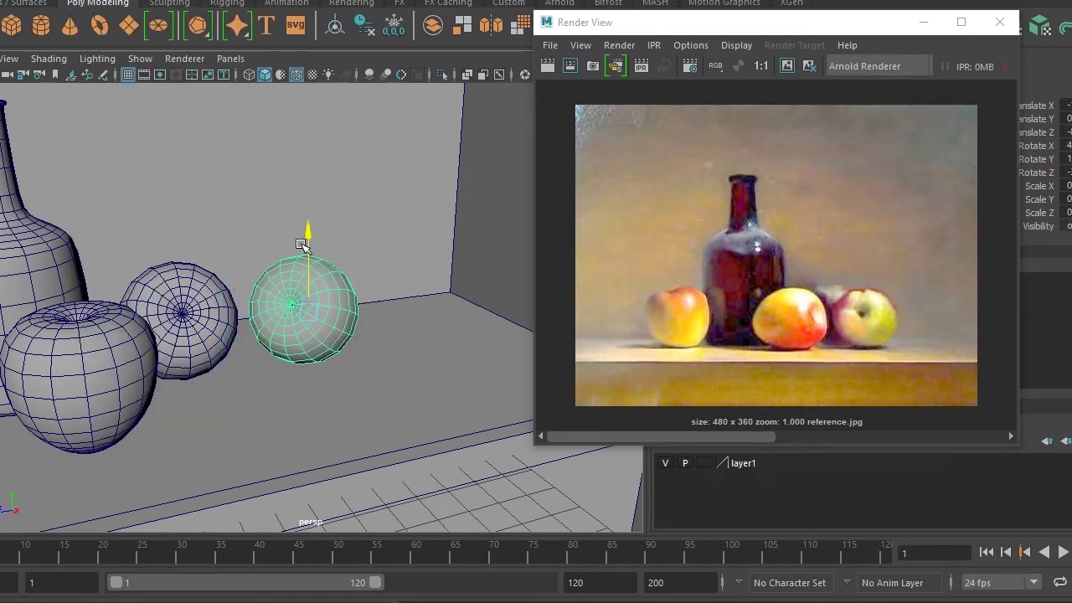
left_click_drag(206, 313, 213, 321)
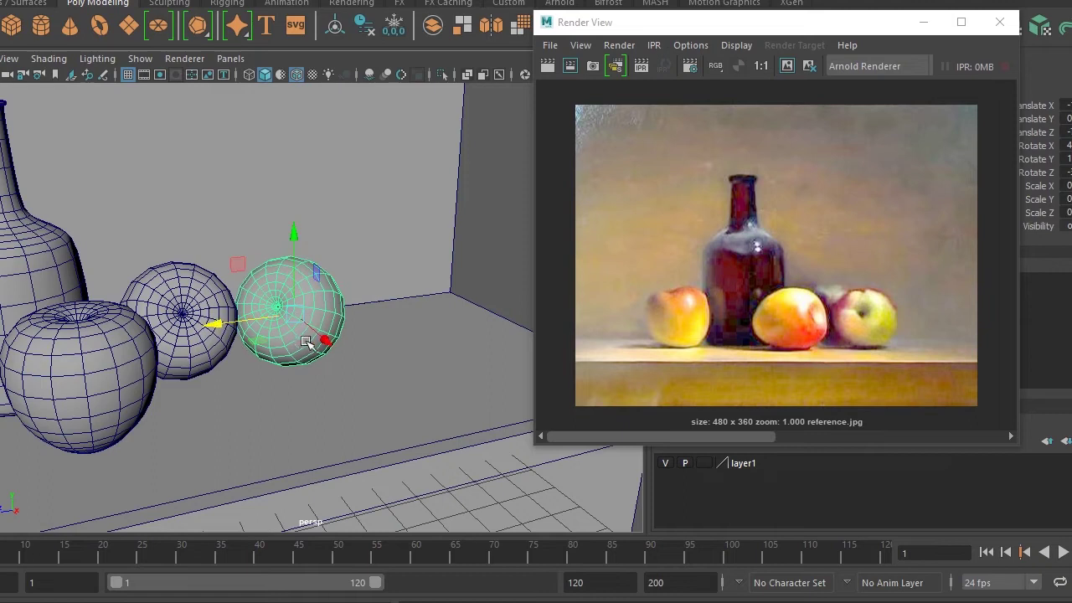
left_click_drag(307, 341, 285, 377)
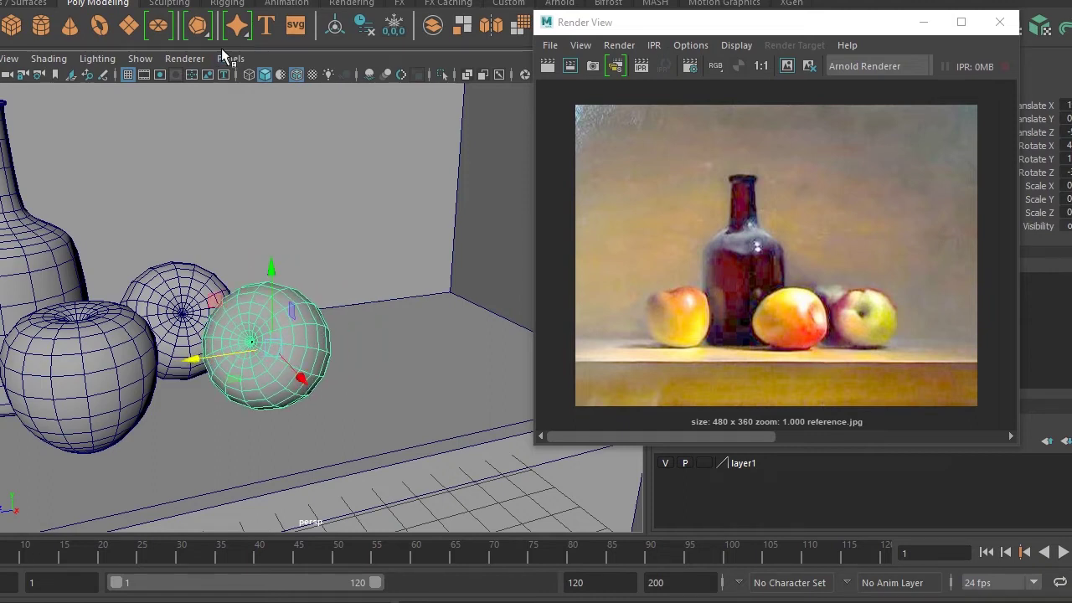
left_click_drag(301, 360, 251, 354, "alt")
Centre the pivot again and rotate the apple to a fresh angle
key("e")
left_click(80, 1)
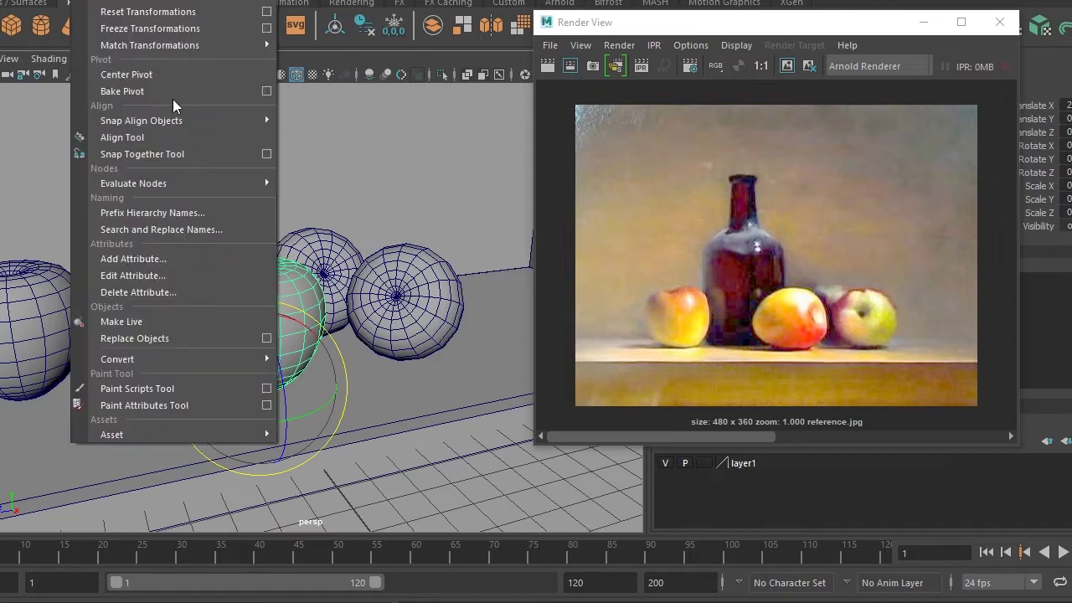
left_click(175, 75)
mouse_move(322, 356)
left_mouse_down()
mouse_move(263, 299)
mouse_move(269, 267)
mouse_move(251, 343)
left_mouse_up()
middle_click_drag(207, 331, 385, 339, "alt")
Select the left sphere and frame it closely in the viewport
left_click(226, 352)
middle_click_drag(226, 352, 210, 344, "alt")
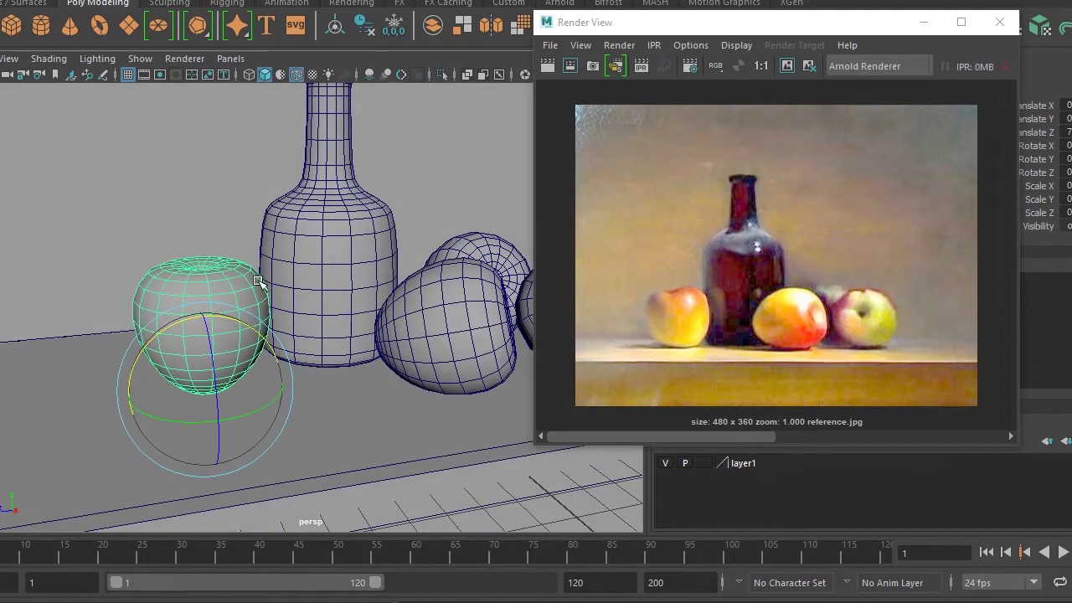
scroll(258, 283, "up", 3)
scroll(335, 276, "up", 2)
scroll(283, 254, "up", 2)
scroll(301, 235, "up", 2)
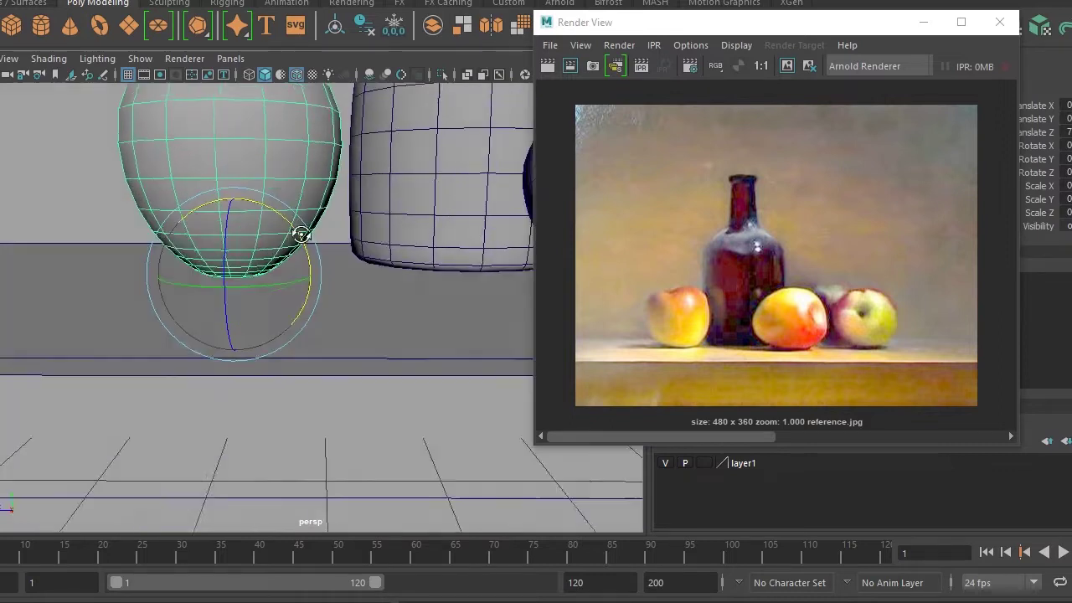
left_click_drag(301, 235, 294, 187, "alt")
key("q")
key("e")
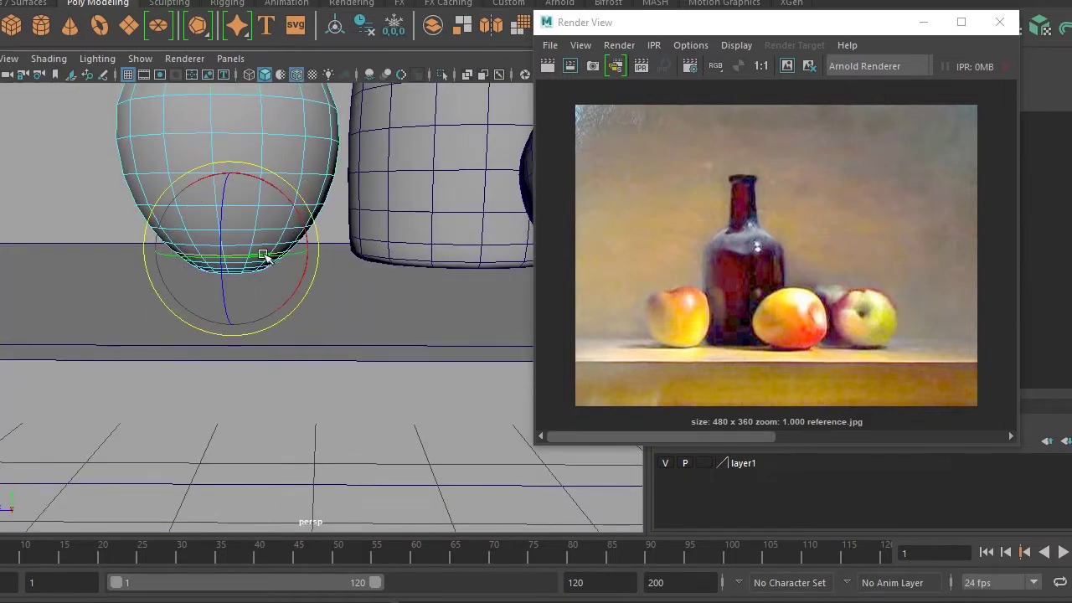
Shift the sphere's bottom selection up and scale loops wider to round the upper half
mouse_move(220, 257)
right_mouse_down("shift")
mouse_move(180, 251)
mouse_move(252, 268)
right_mouse_up("shift")
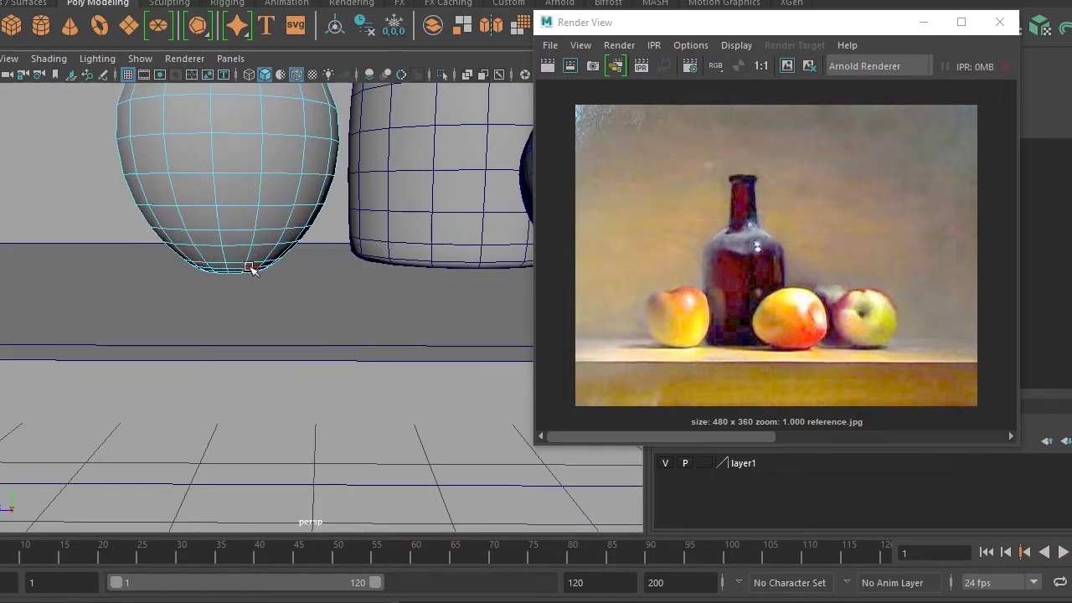
left_click(241, 264)
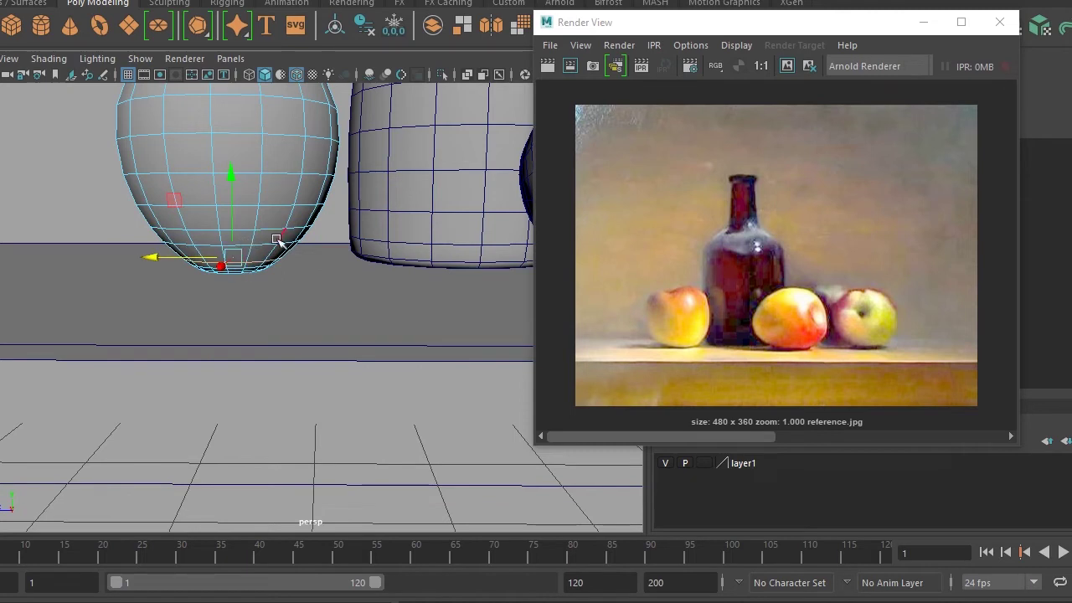
mouse_move(302, 236)
right_mouse_down("shift")
mouse_move(241, 273)
mouse_move(277, 362)
right_mouse_up("shift")
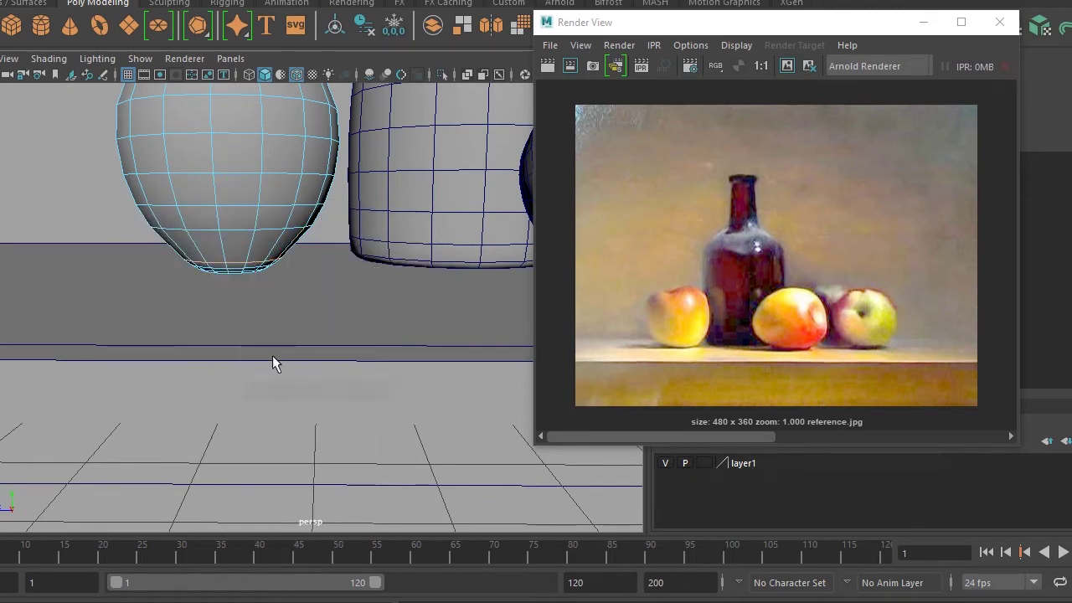
left_click(232, 262)
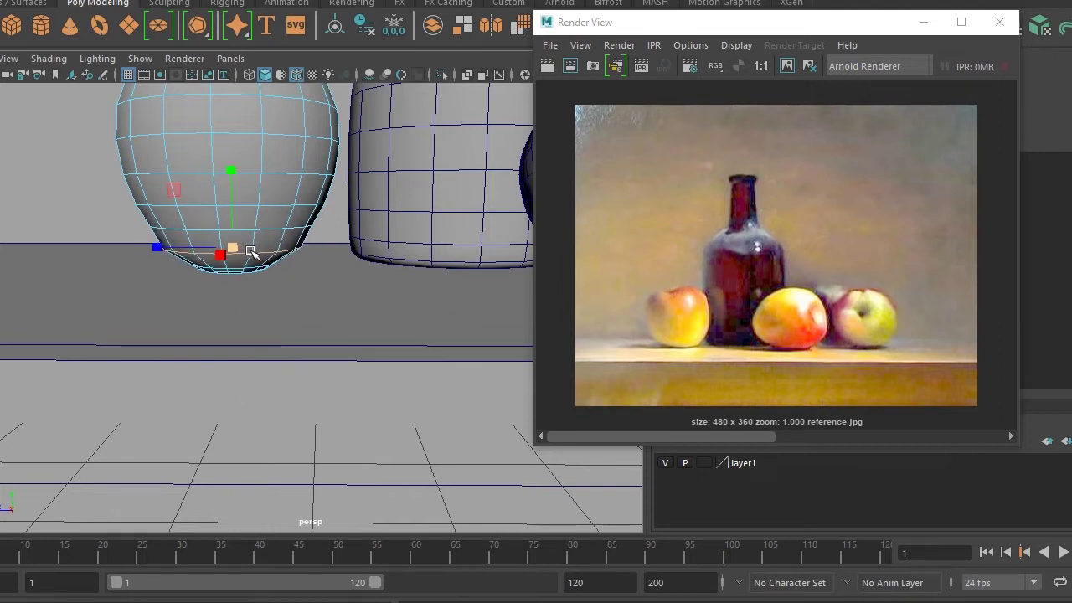
left_click(233, 247)
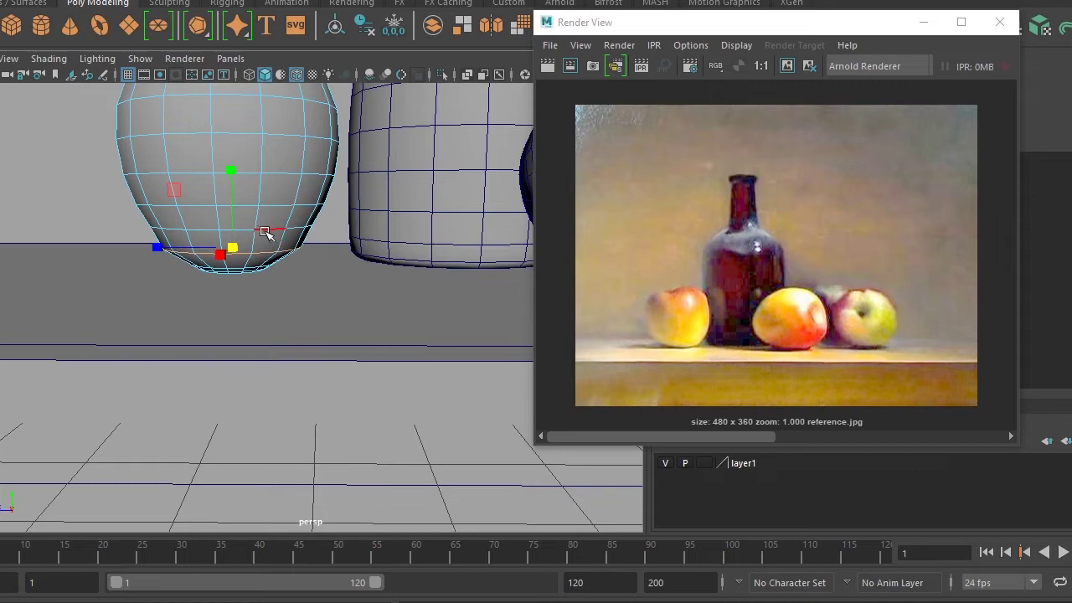
left_click_drag(237, 249, 240, 224)
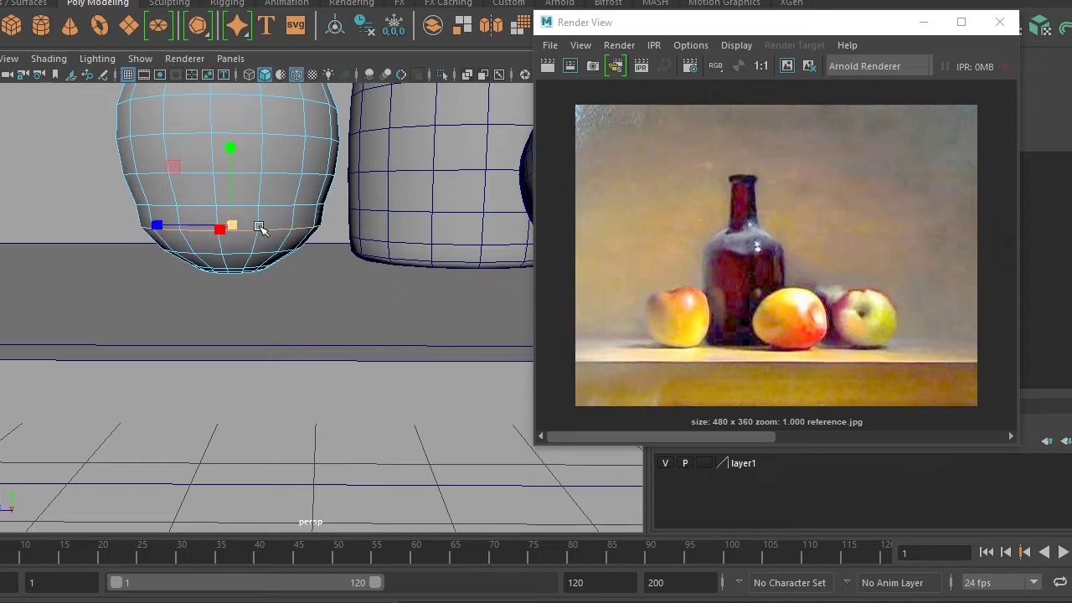
left_click_drag(198, 237, 212, 239)
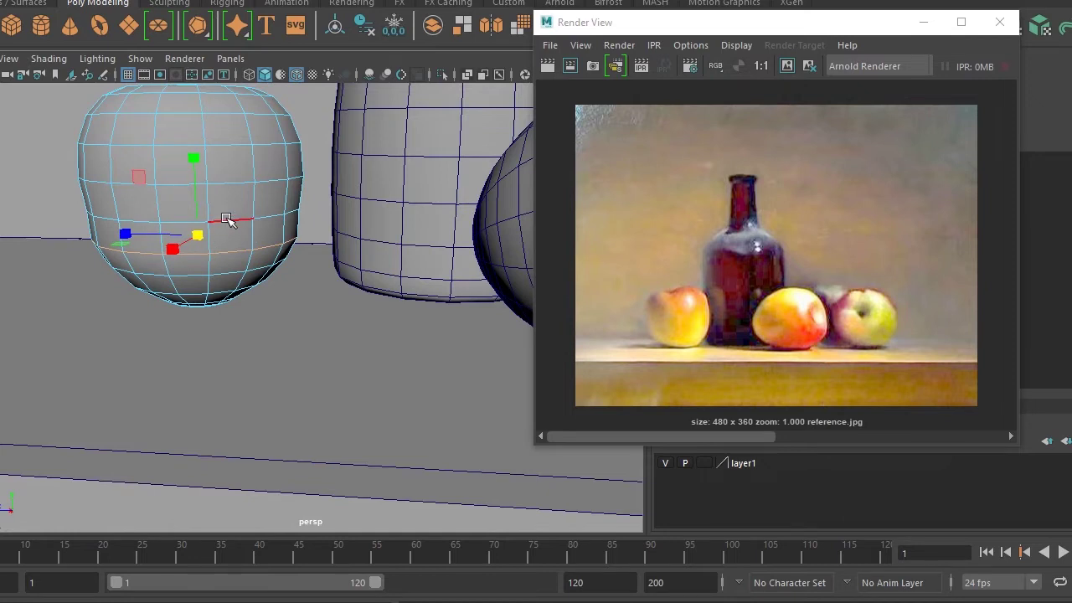
left_click_drag(201, 211, 203, 146)
key("Up")
key("Up")
Insert a new edge loop near the sphere's bottom and slide it up
scroll(99, 257, "down", 5)
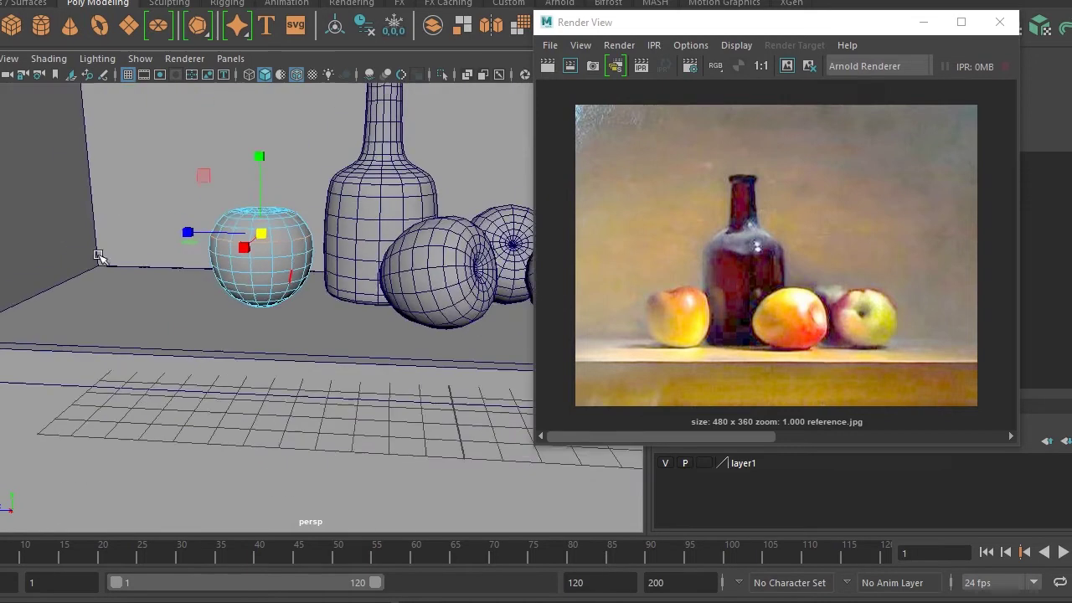
scroll(251, 277, "up", 5)
mouse_move(299, 245)
left_mouse_down("alt")
mouse_move(296, 276)
mouse_move(306, 277)
left_mouse_up("alt")
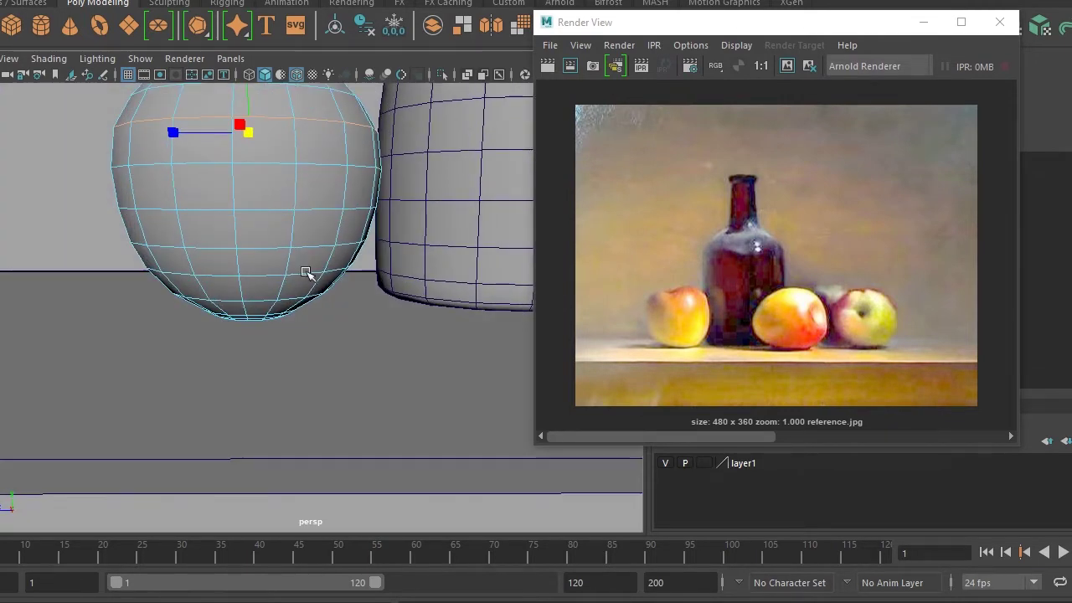
left_click(231, 303)
left_click_drag(247, 316, 249, 276, "alt")
left_click(249, 277)
right_click(243, 278, "shift")
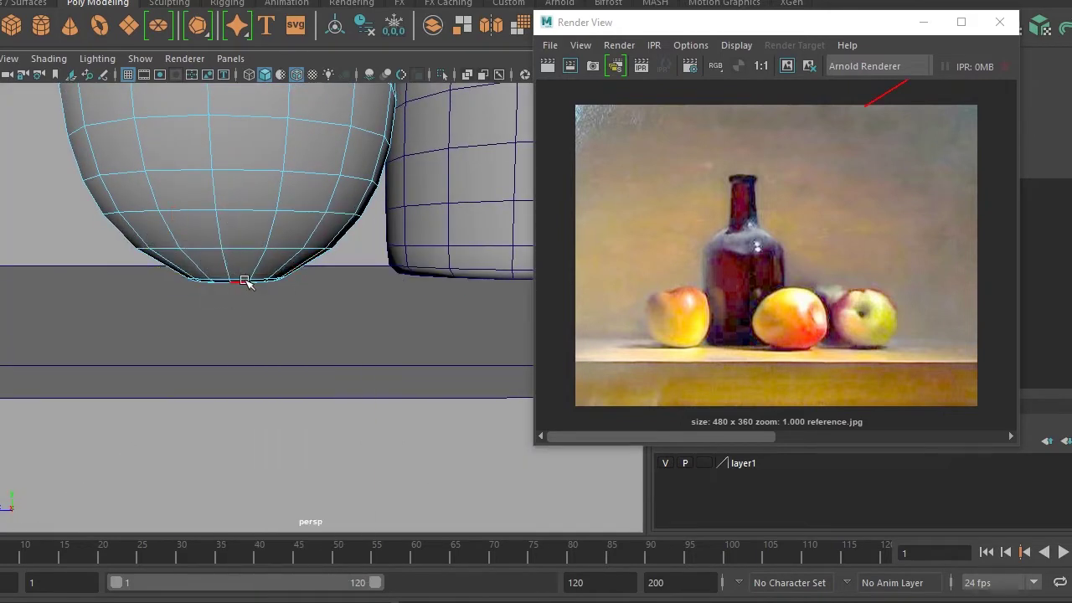
right_click_drag(241, 280, 280, 382, "shift")
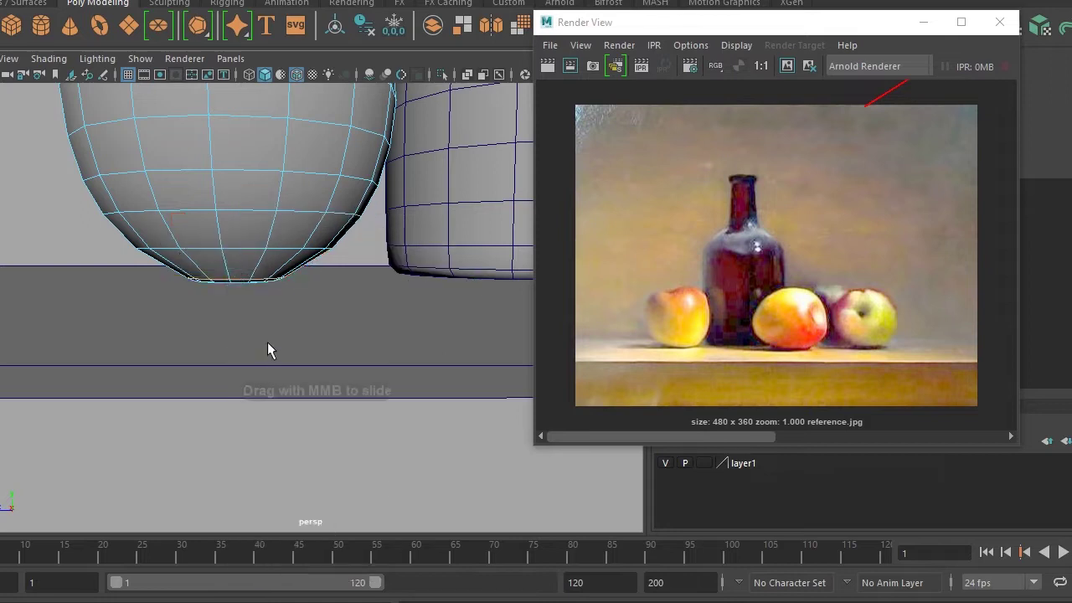
left_click(235, 278)
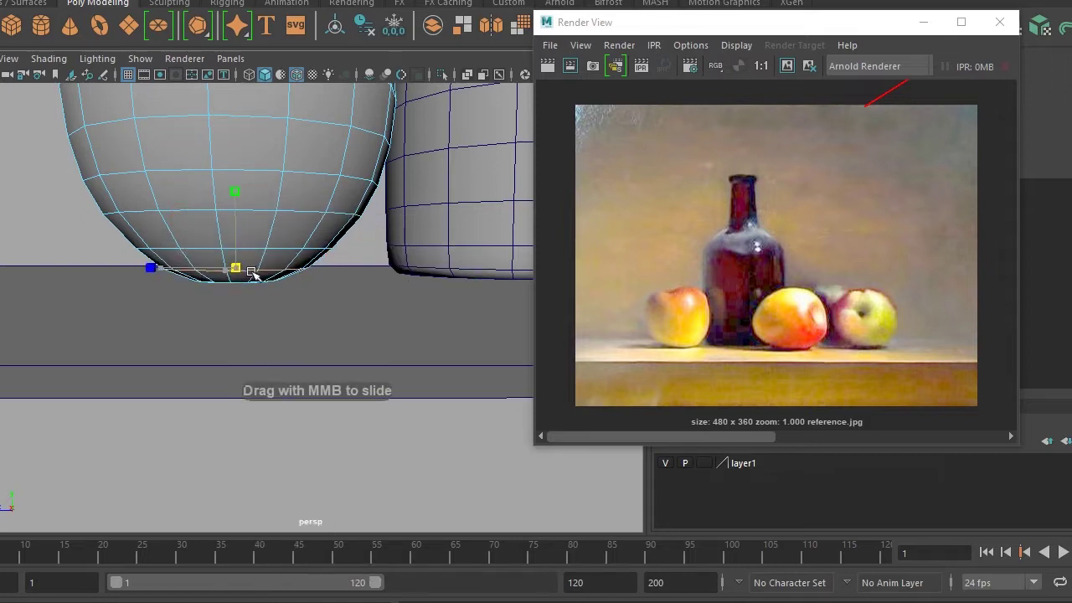
middle_click_drag(239, 249, 246, 248)
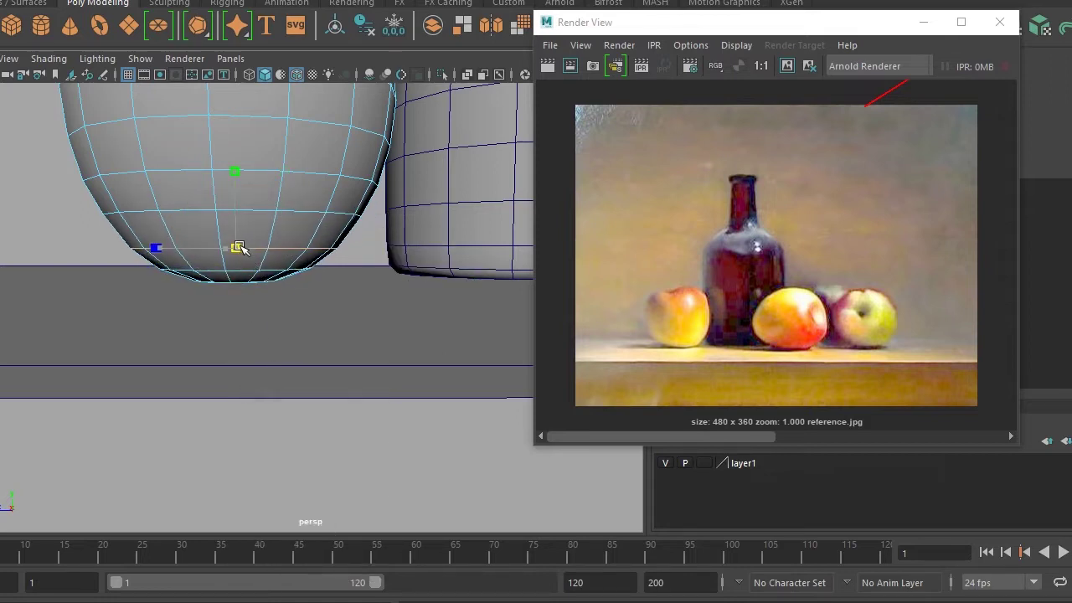
mouse_move(256, 209)
middle_mouse_down()
mouse_move(246, 219)
mouse_move(252, 183)
middle_mouse_up()
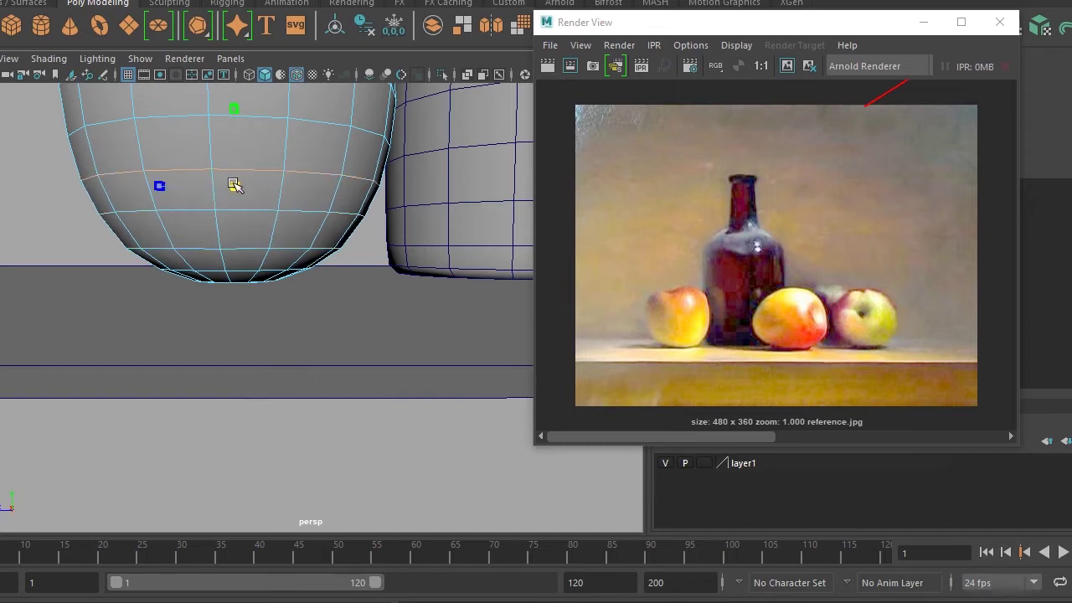
Move the pivot to the sphere's top and flatten the top
key("F8")
scroll(226, 210, "down", 3)
scroll(243, 251, "up", 2)
scroll(251, 251, "down", 3)
mouse_move(242, 285)
left_mouse_down("alt")
mouse_move(263, 292)
mouse_move(304, 263)
left_mouse_up("alt")
scroll(289, 277, "up", 3)
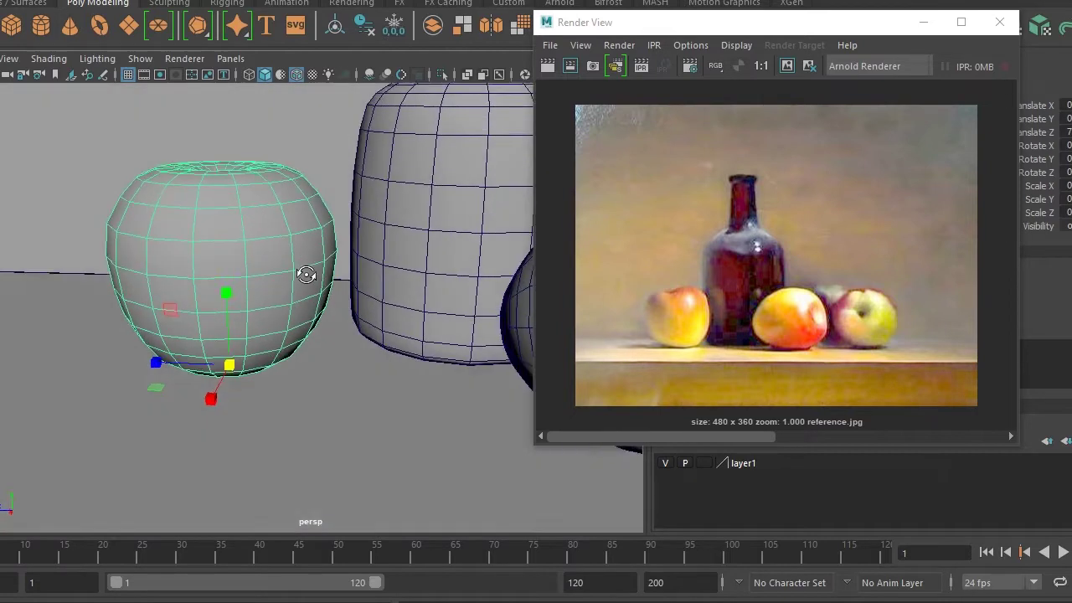
mouse_move(304, 263)
middle_mouse_down()
mouse_move(275, 160)
mouse_move(295, 168)
middle_mouse_up()
mouse_move(224, 176)
left_mouse_down()
mouse_move(255, 157)
mouse_move(232, 156)
left_mouse_up()
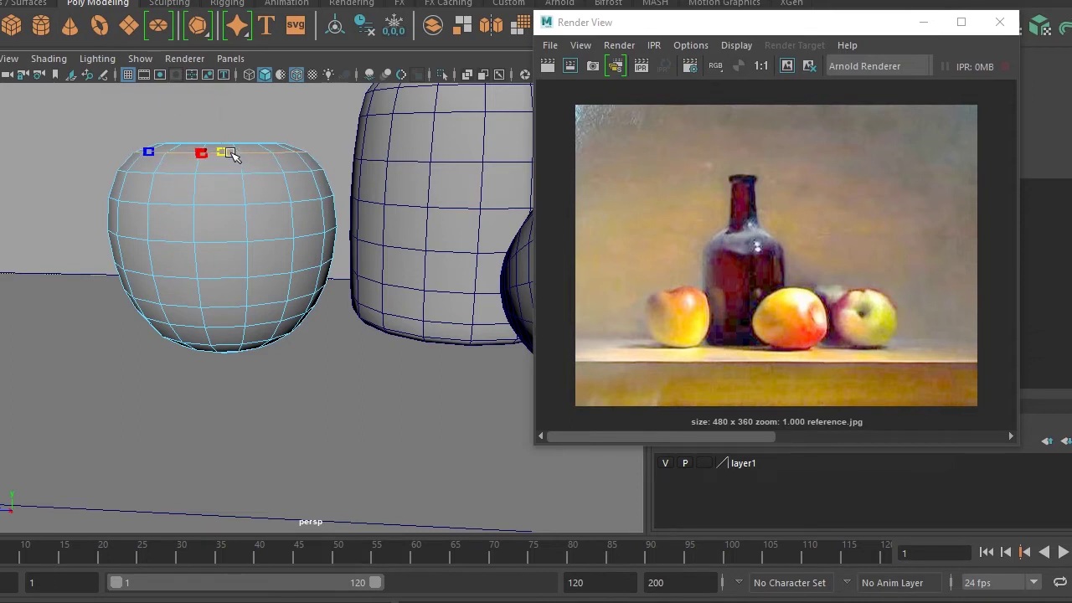
Reposition the apple's pivot, enable Soft Select with a small falloff, and pull the top vertices up
left_click_drag(299, 216, 310, 247, "alt")
key("F9")
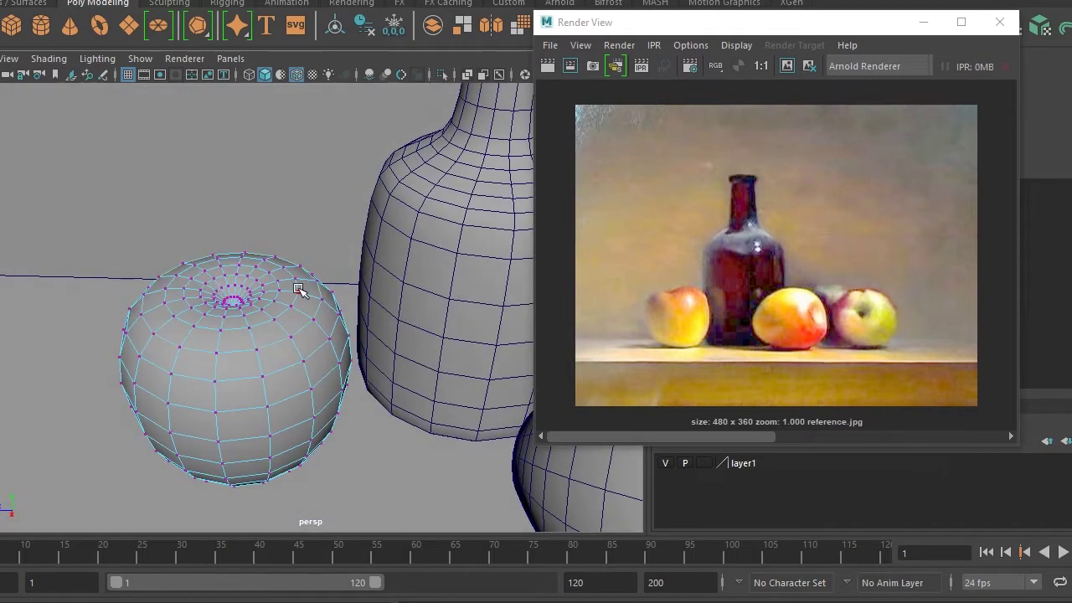
right_click_drag(296, 306, 288, 285)
key("d")
left_click(299, 287)
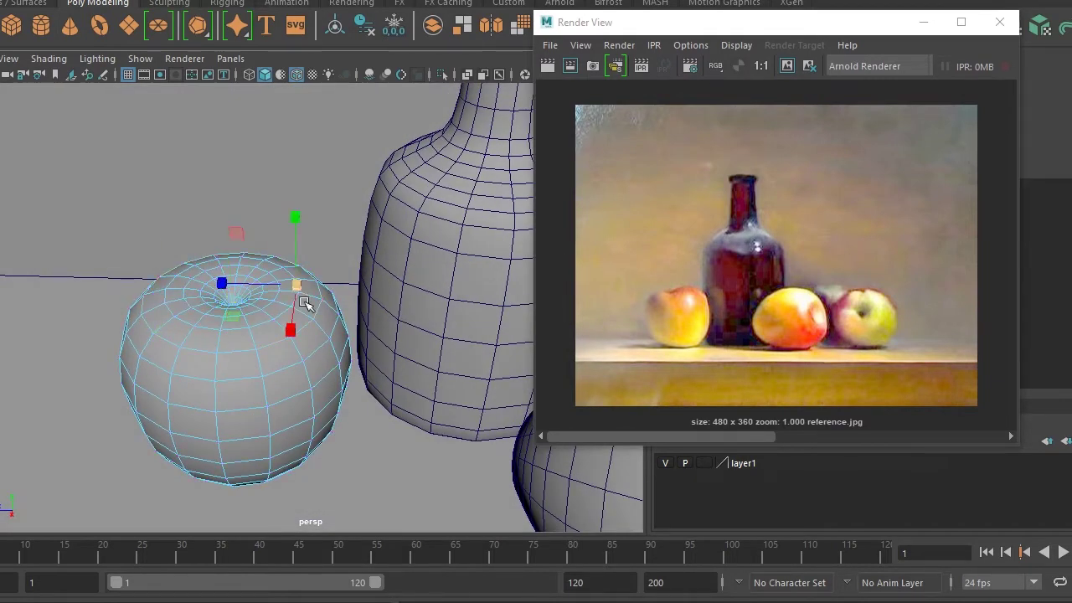
left_click_drag(290, 313, 294, 304, "alt")
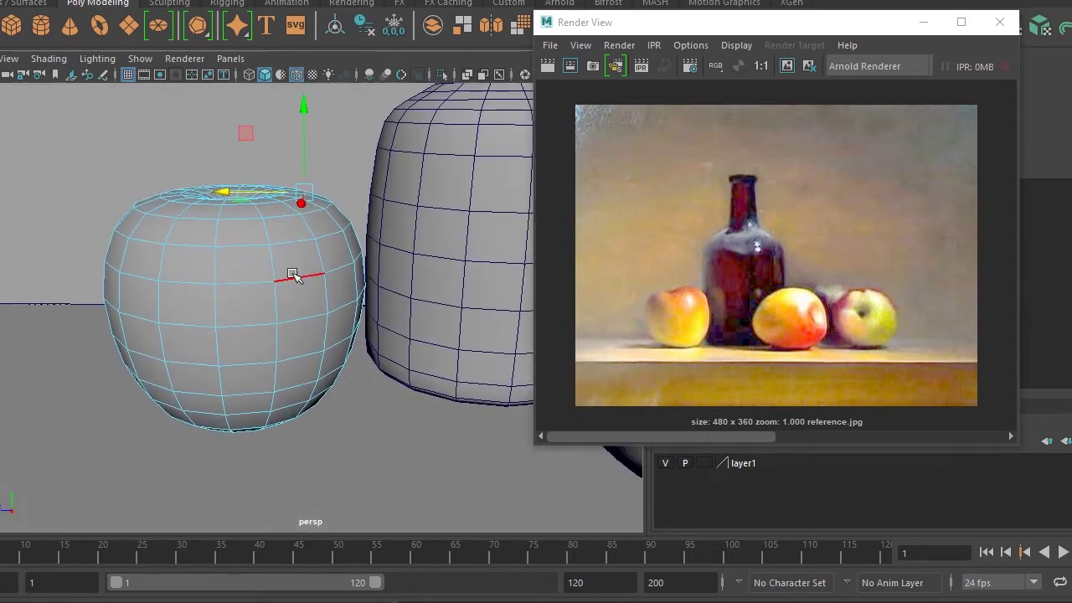
key("b")
middle_click_drag(166, 283, 137, 287)
left_click_drag(302, 159, 312, 122)
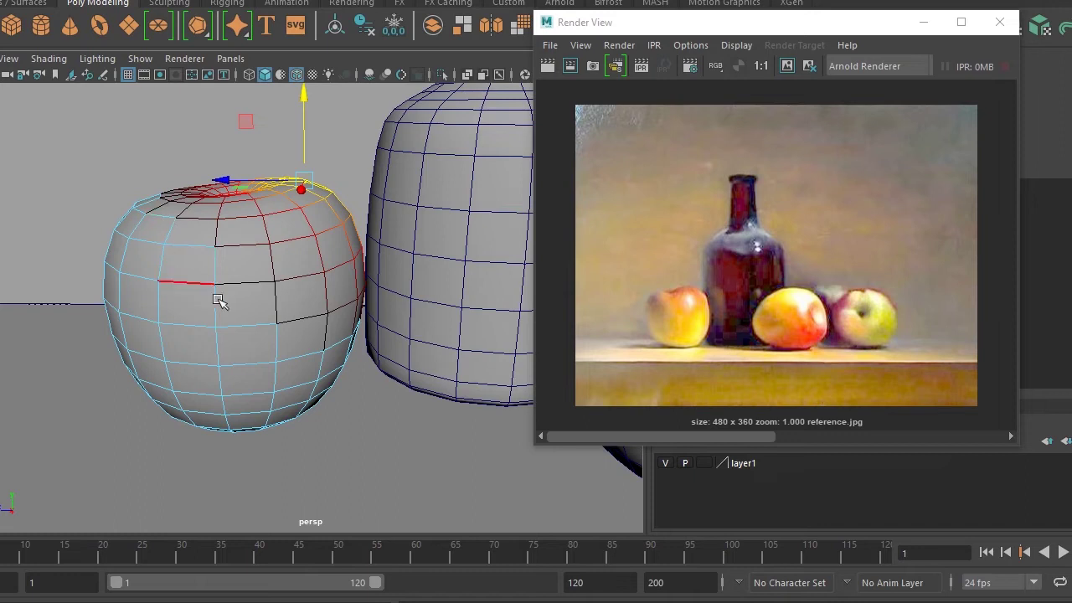
Select vertices on the apple's side and right edge, then zoom out to the bottle and apples
right_click_drag(336, 330, 282, 294)
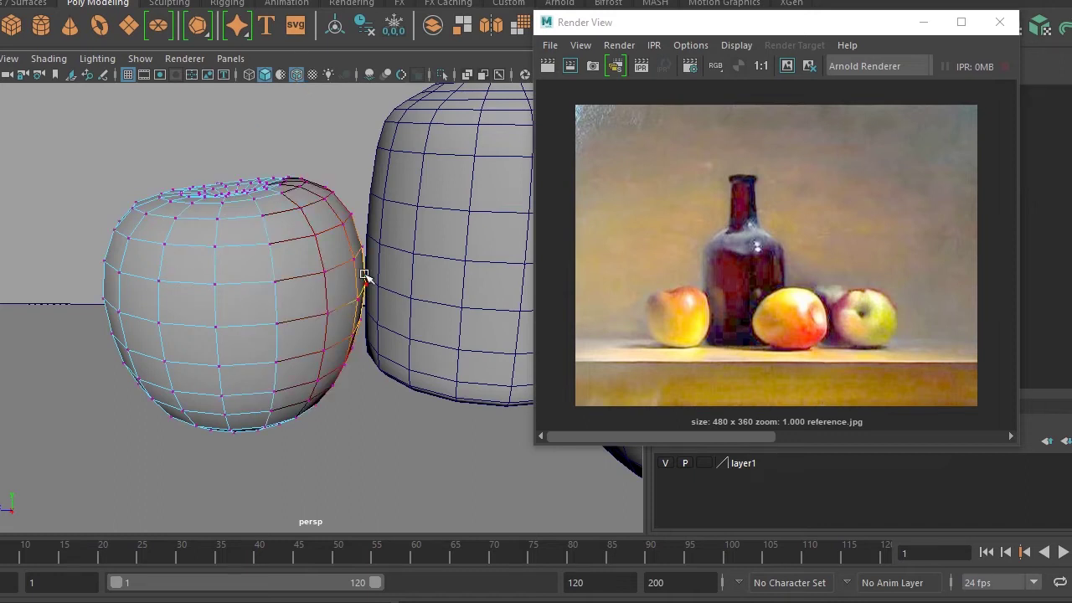
left_click(365, 282)
left_click(309, 230, "shift")
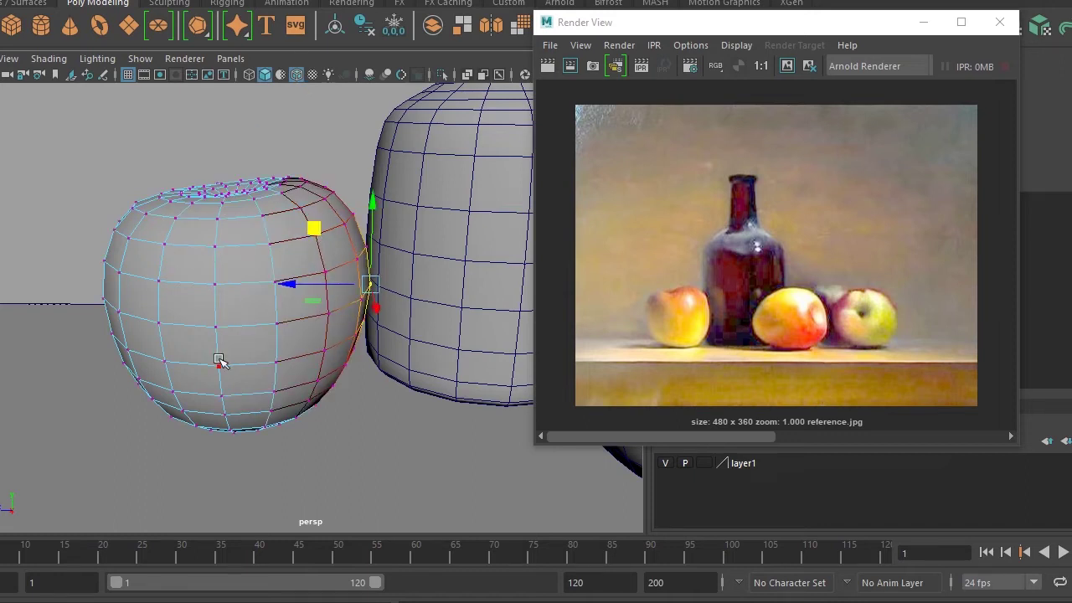
scroll(338, 387, "down", 5)
left_click_drag(359, 366, 382, 395, "alt")
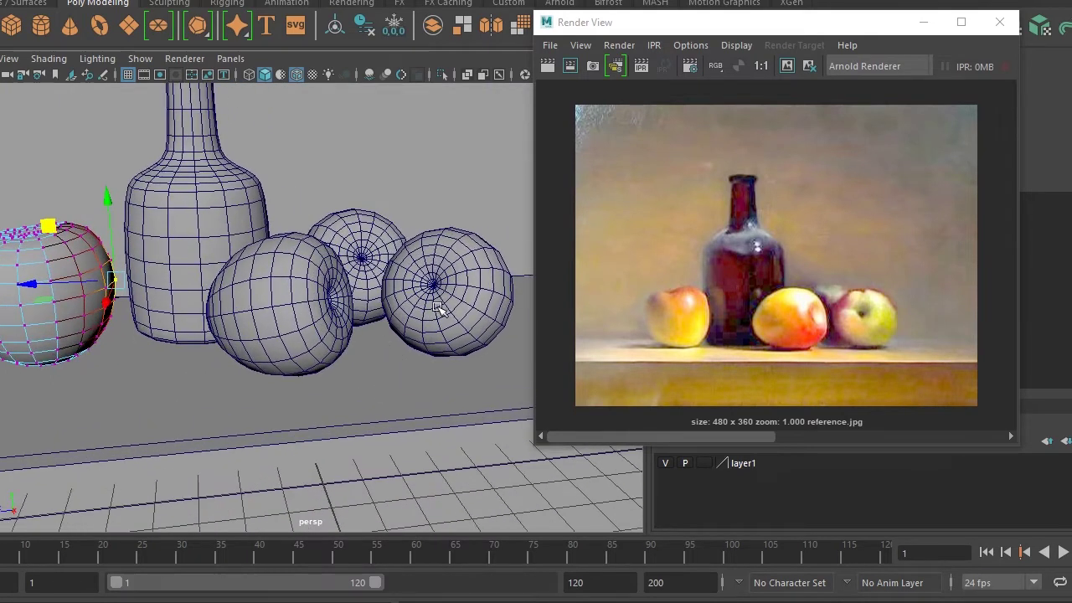
Soft-select vertices on the middle apple and adjust their falloff and scale
left_click(242, 306)
key("F9")
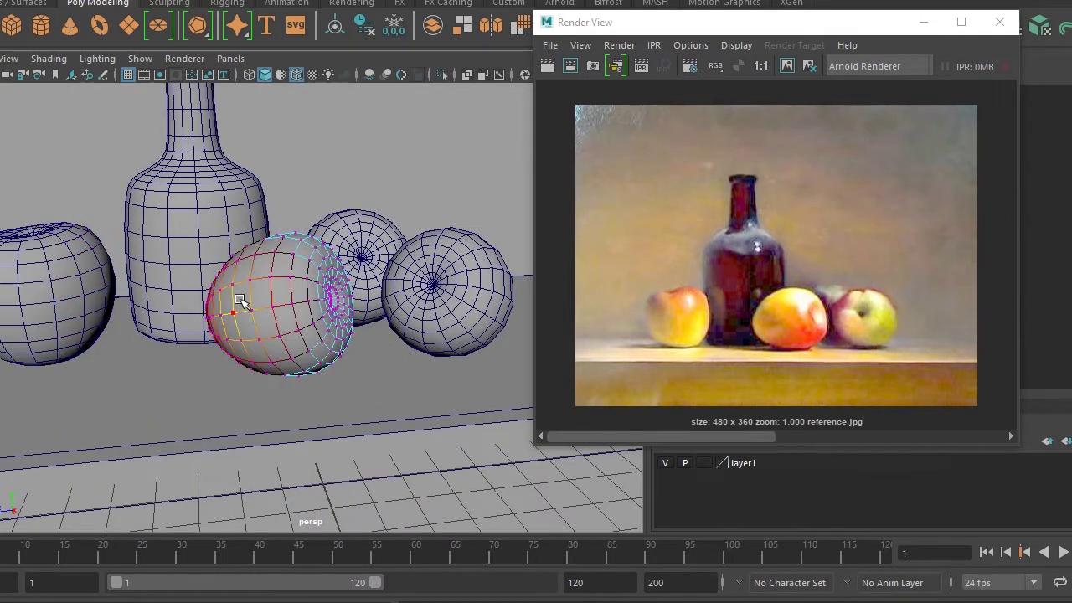
left_click(280, 335)
key("b")
left_click_drag(243, 331, 251, 343)
key("e")
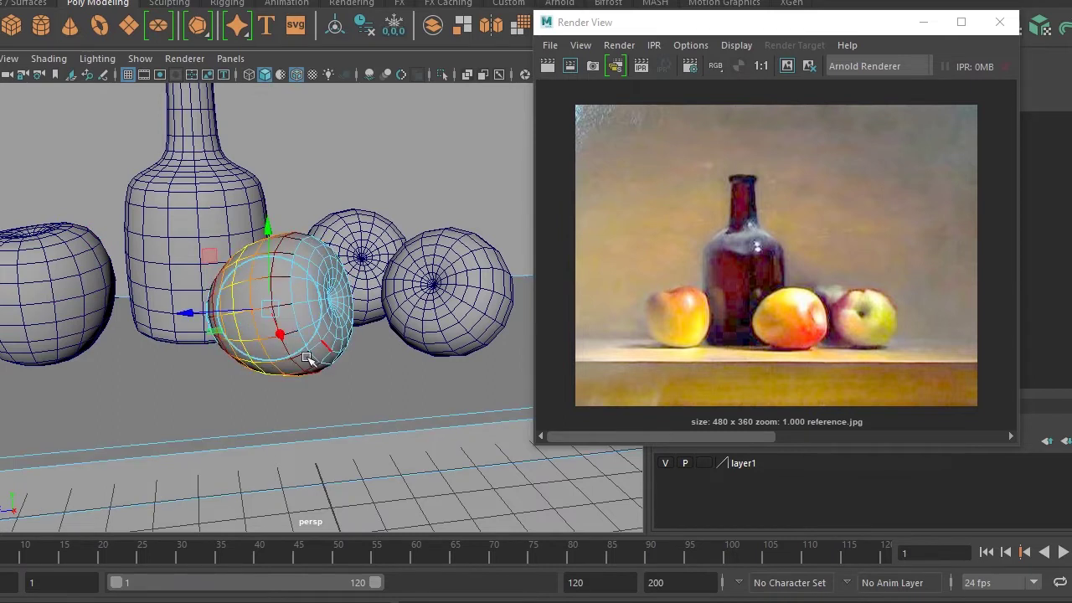
key("r")
left_click_drag(331, 350, 329, 347, "alt")
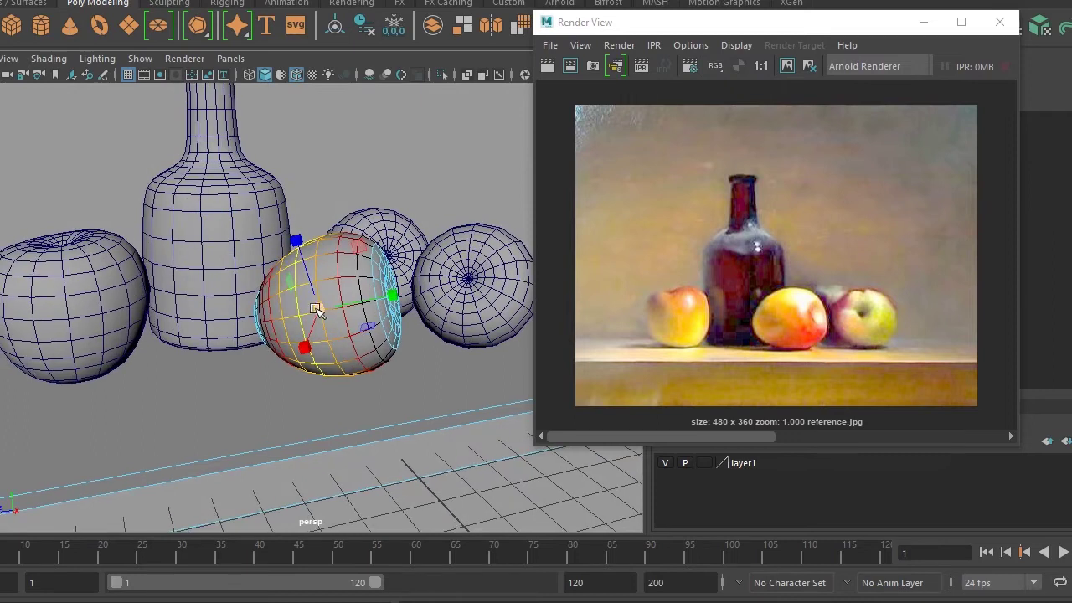
left_click(291, 315)
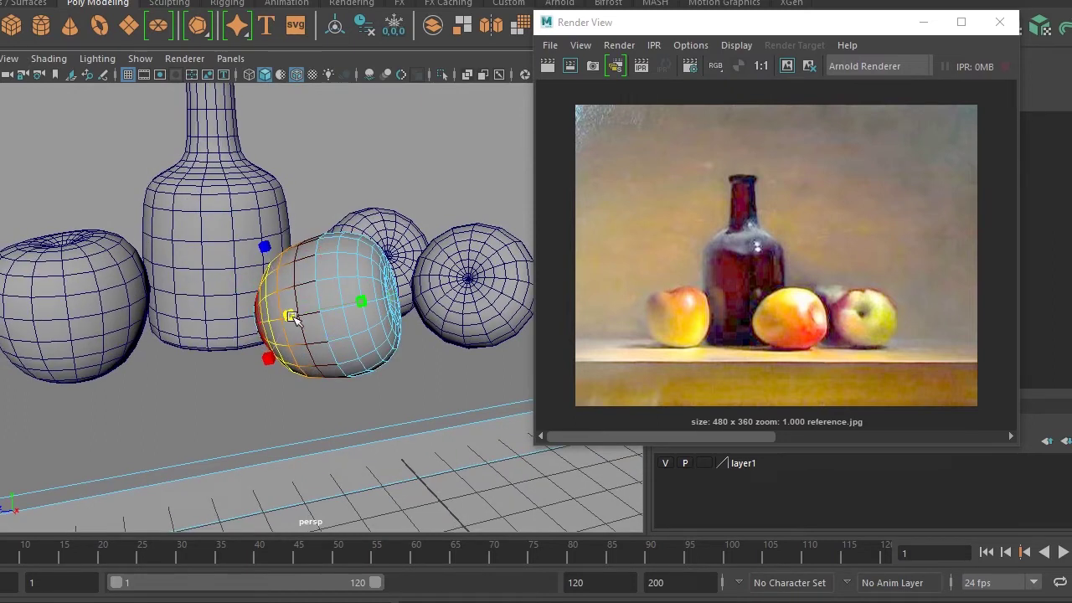
mouse_move(291, 315)
left_mouse_down("alt")
mouse_move(403, 342)
mouse_move(339, 423)
left_mouse_up("alt")
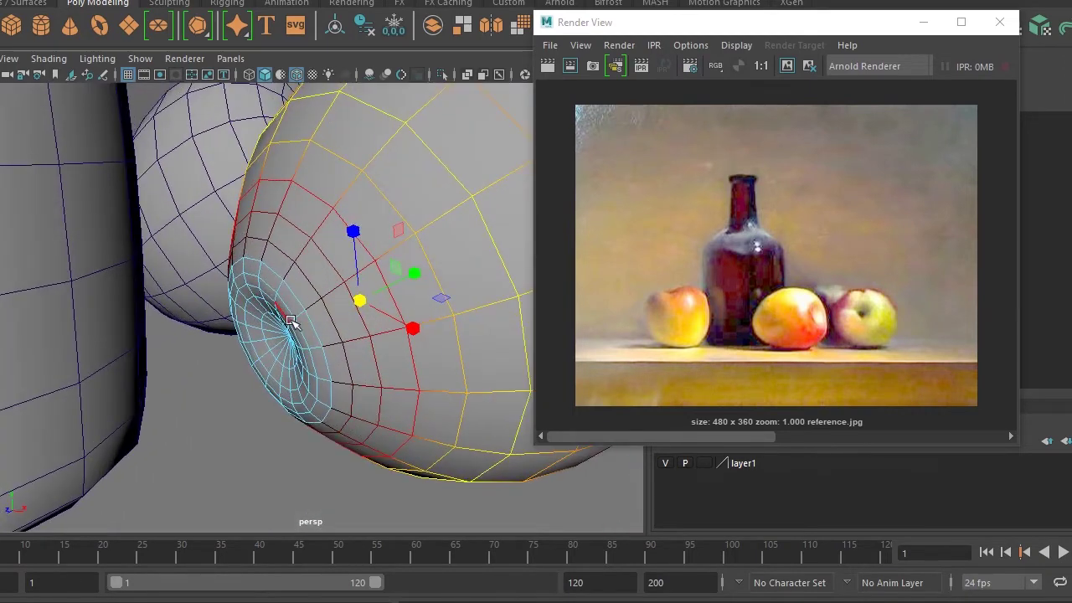
Delete the edge loop around the apple's pole and slide the next loop outward
right_click_drag(346, 285, 276, 348, "shift")
double_click(264, 297)
key("Delete")
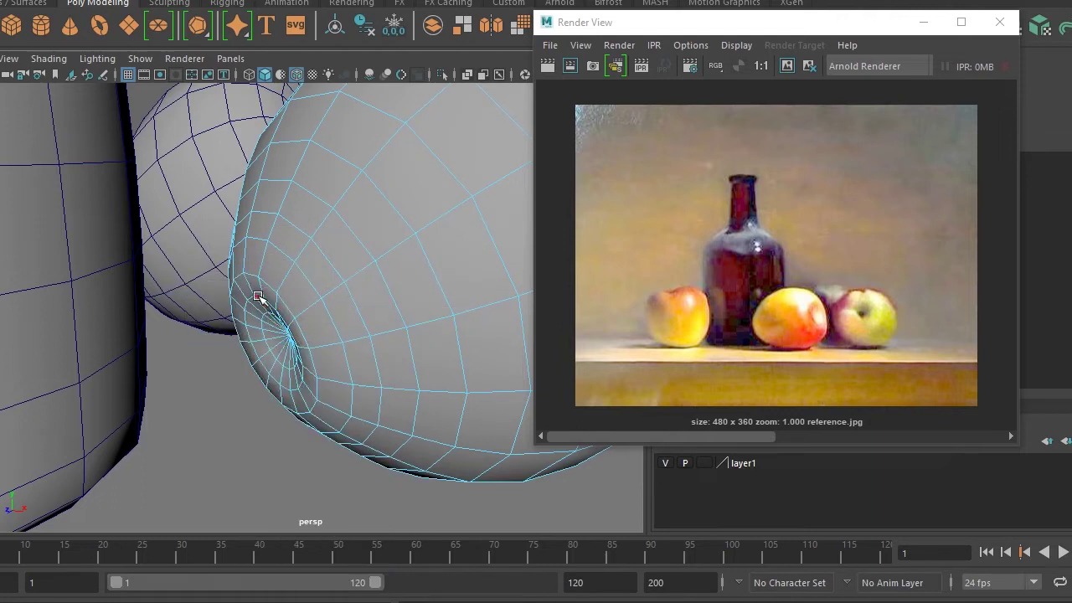
double_click(264, 285)
right_click_drag(335, 282, 326, 409, "shift")
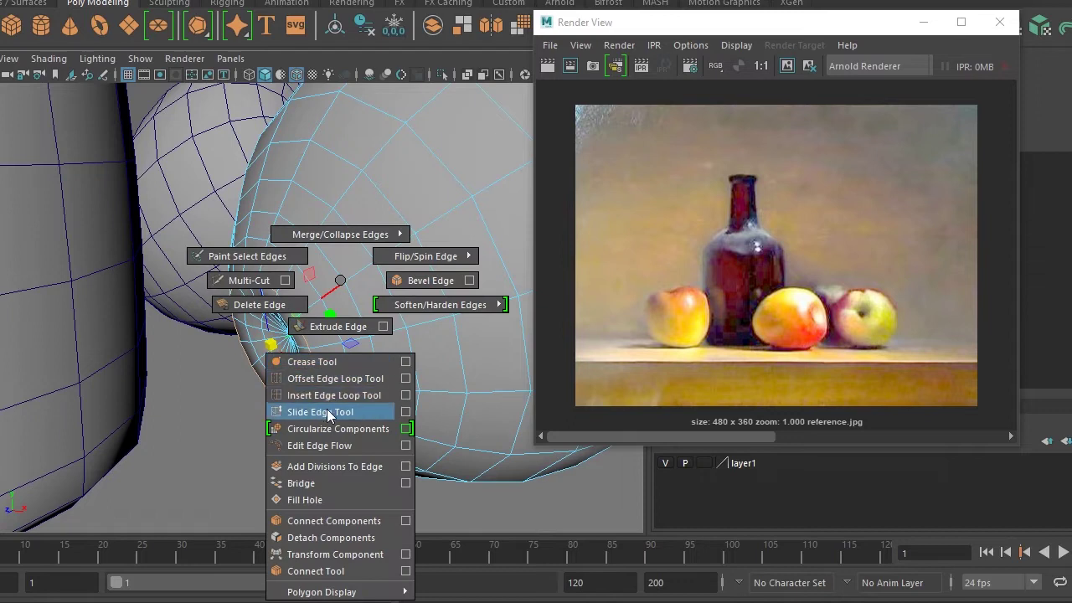
middle_click_drag(276, 336, 313, 288)
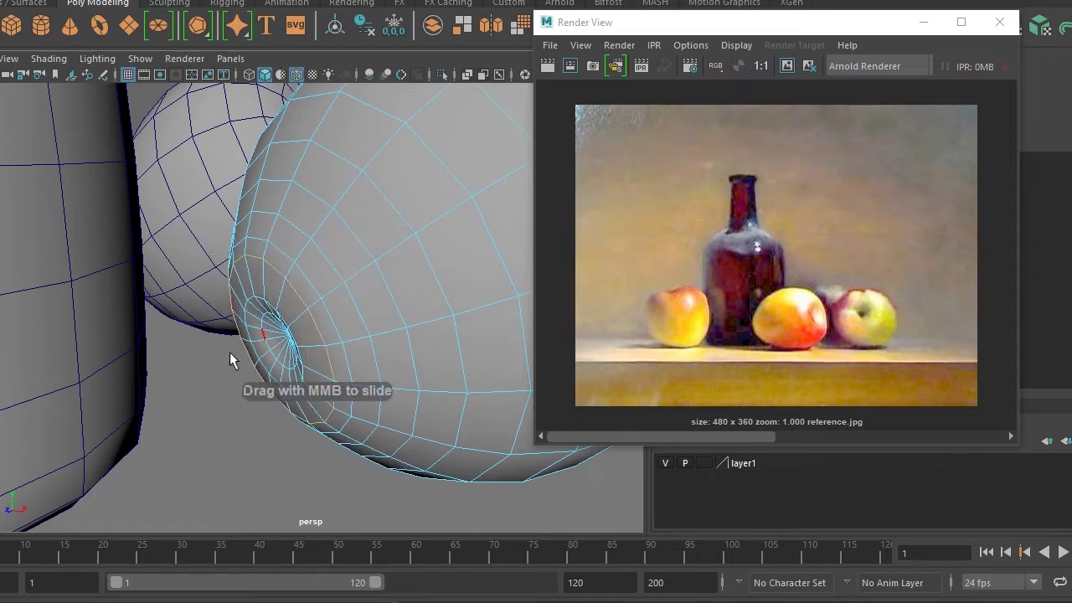
right_click_drag(363, 242, 352, 297, "shift")
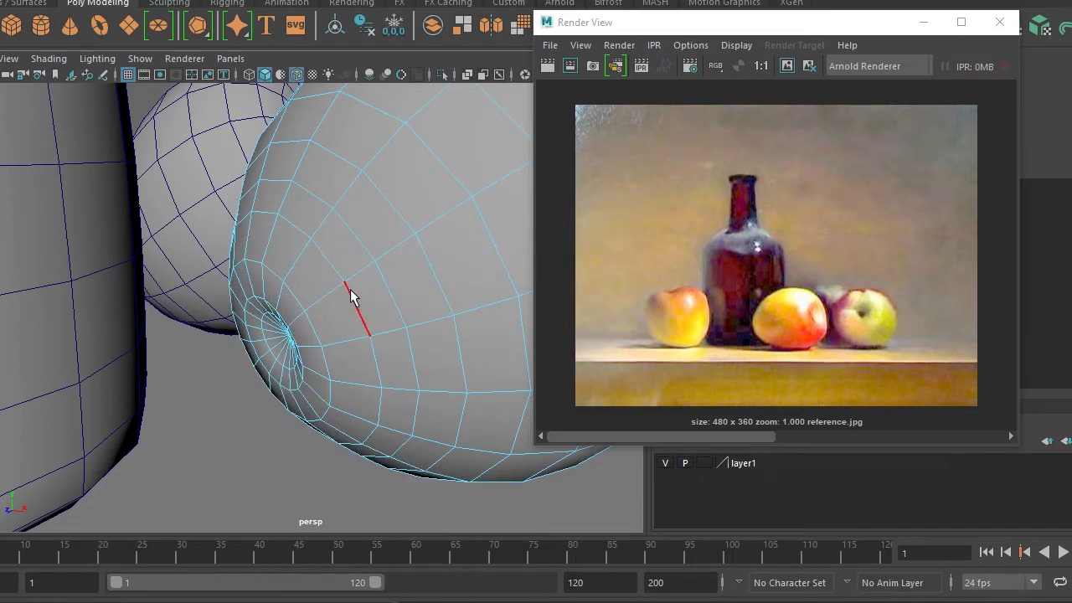
Add a new edge loop across the apple and move another loop toward the stem
left_click(347, 339)
middle_click_drag(347, 339, 303, 347)
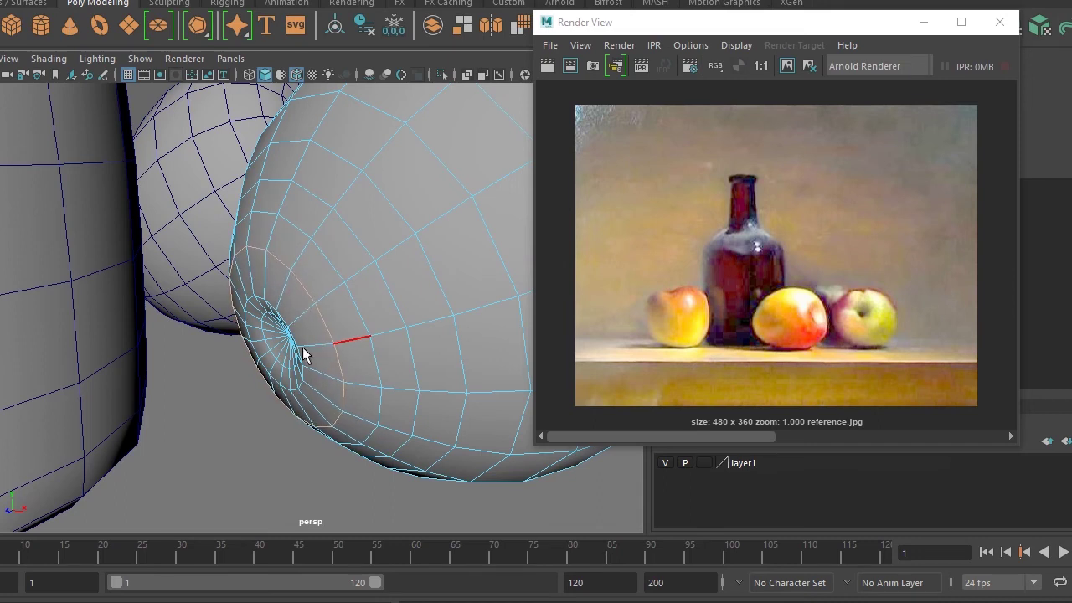
right_click_drag(333, 283, 323, 287, "shift")
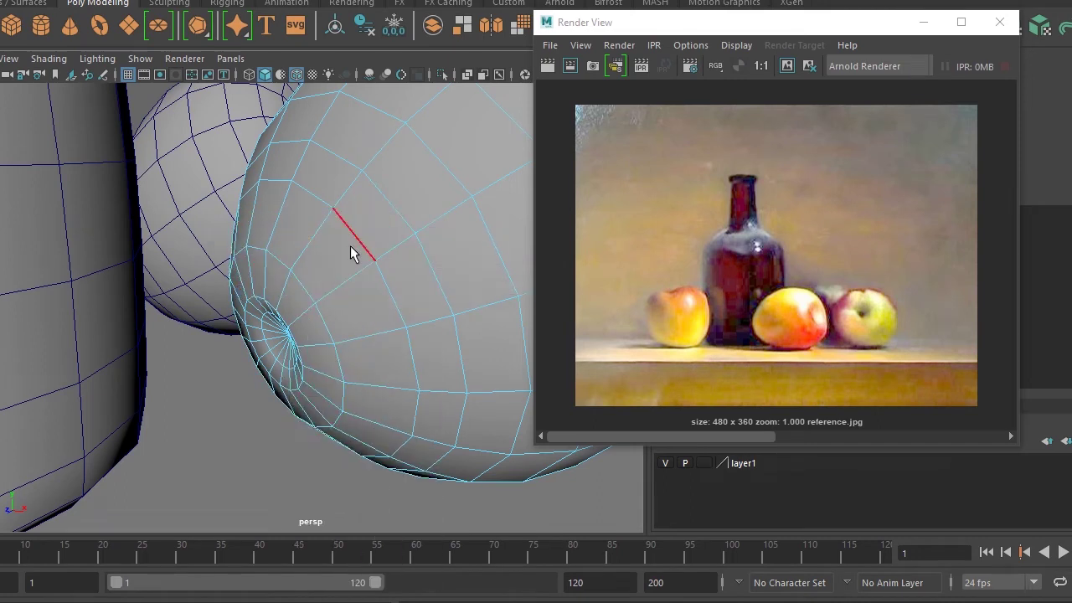
left_click(357, 247)
middle_click_drag(332, 295, 376, 284)
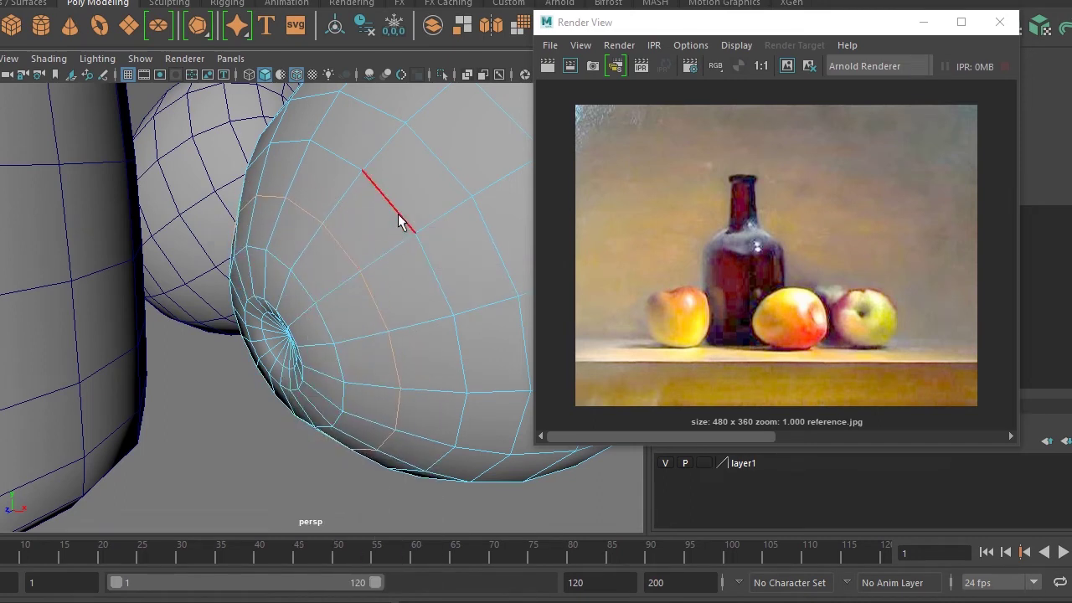
scroll(378, 376, "down", 5)
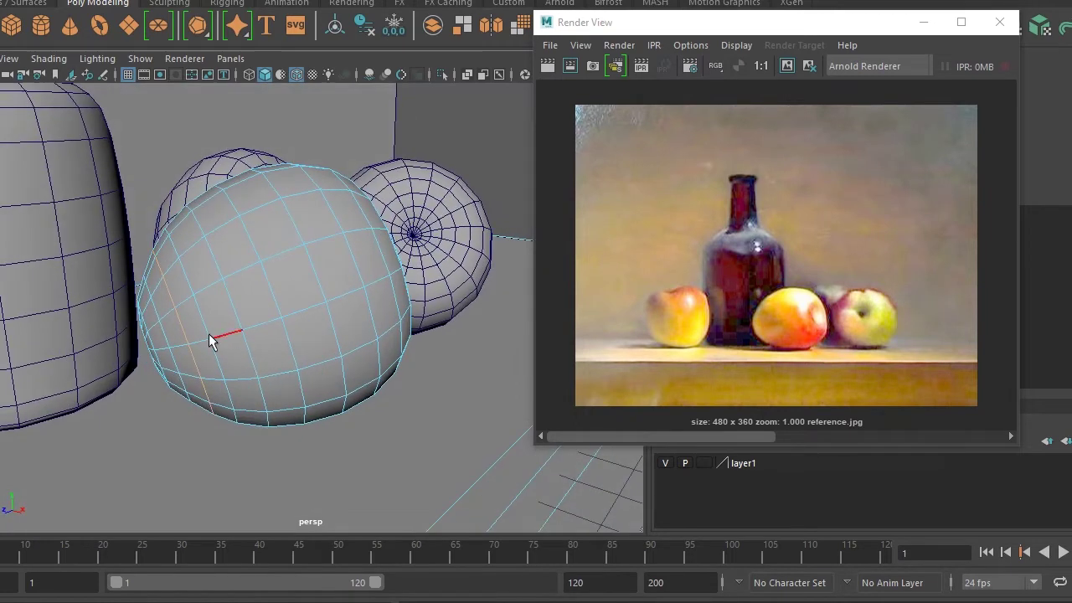
key("w")
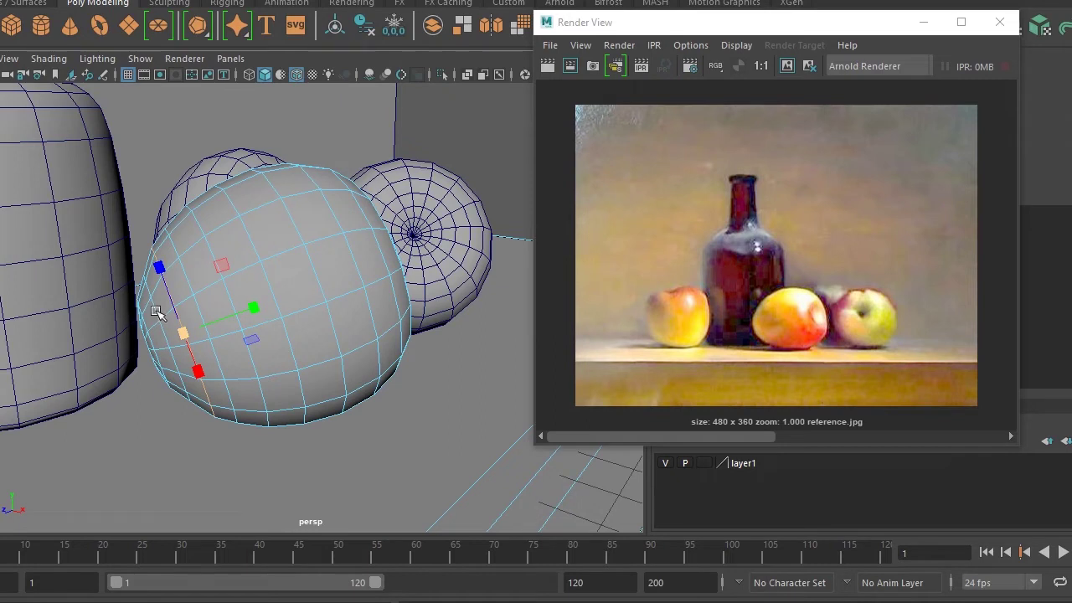
middle_click_drag(155, 311, 178, 335)
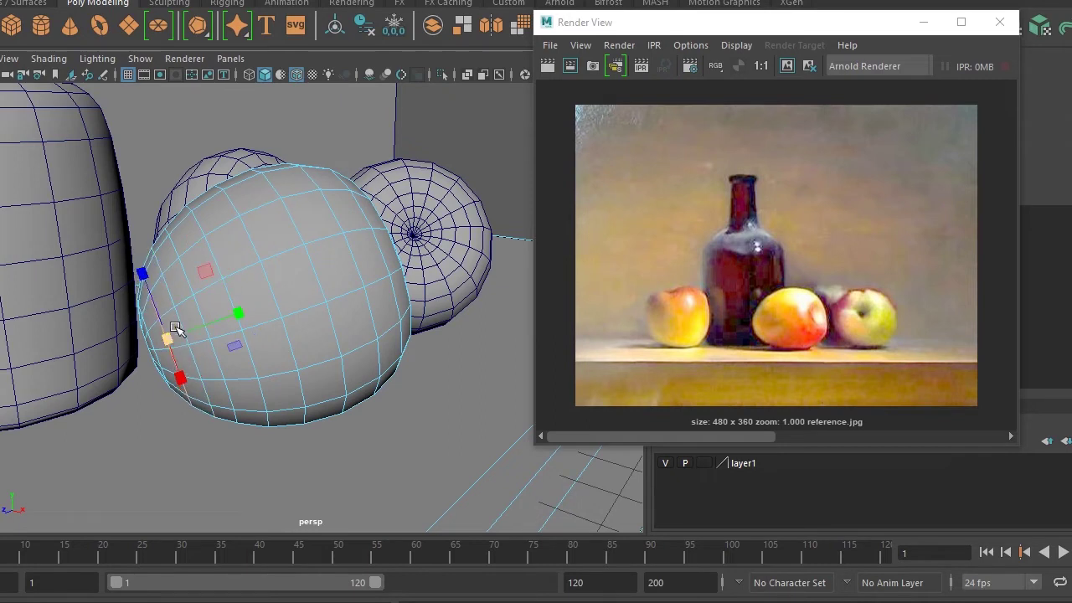
Try the edge slide tool again and orbit around the still life
right_click_drag(205, 270, 163, 299, "shift")
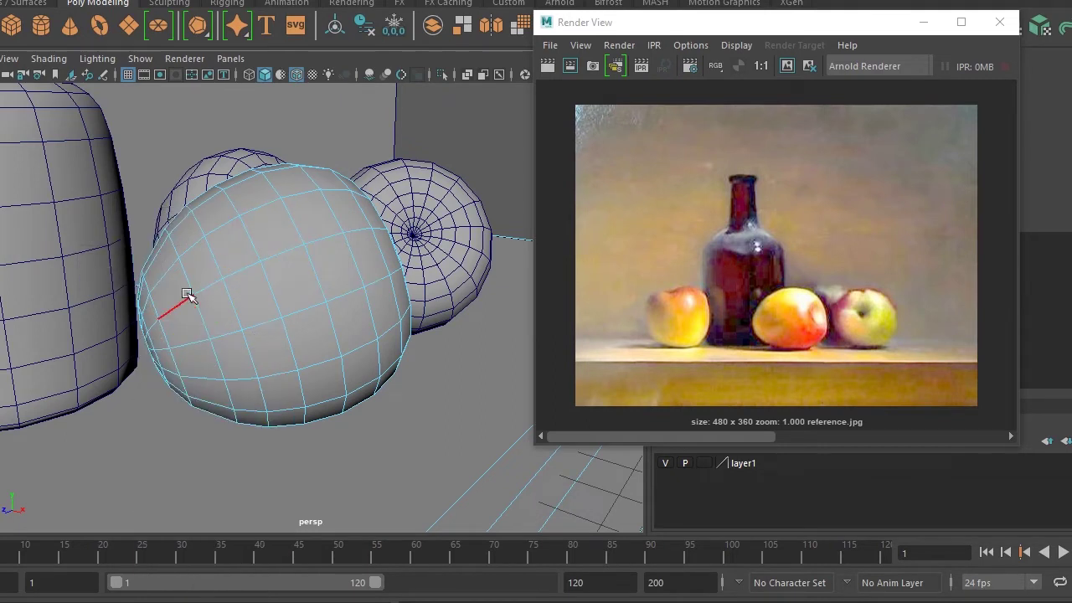
right_click_drag(223, 255, 214, 385, "shift")
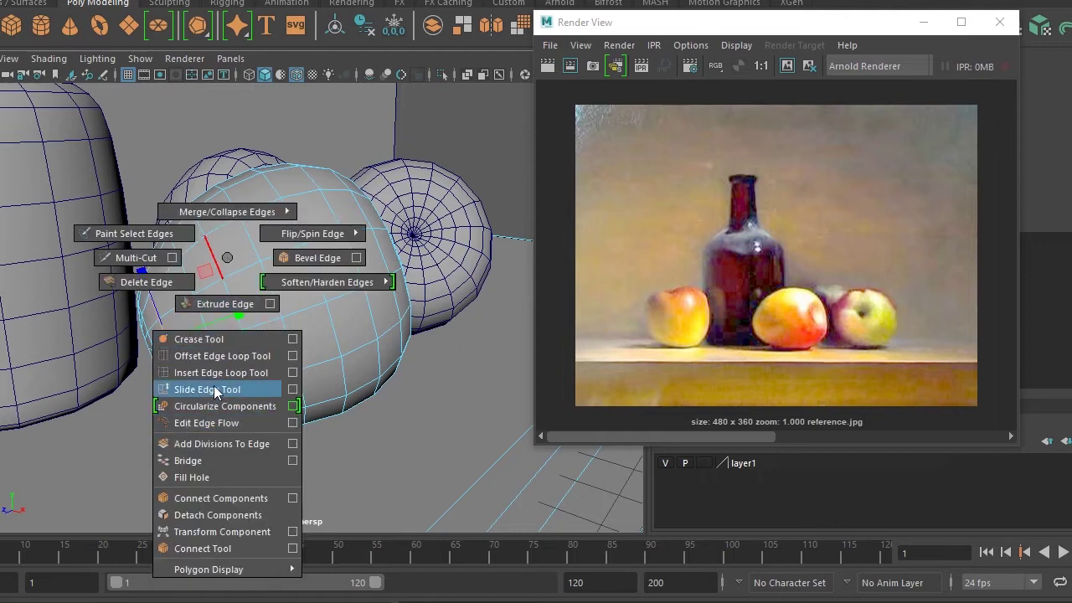
scroll(208, 364, "down", 3)
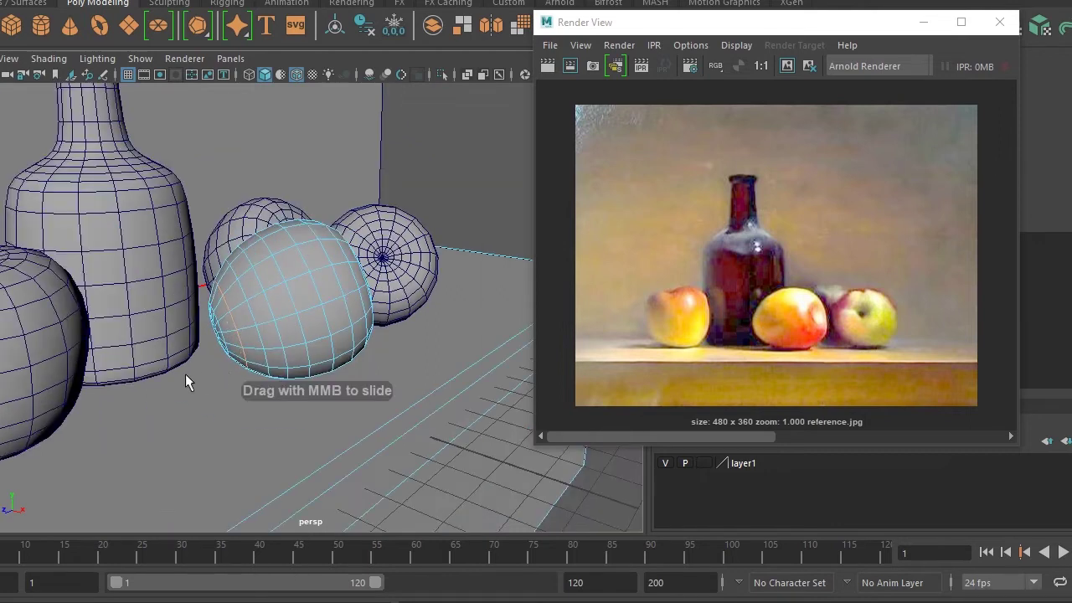
mouse_move(442, 210)
left_mouse_down("alt")
mouse_move(263, 339)
mouse_move(339, 366)
left_mouse_up("alt")
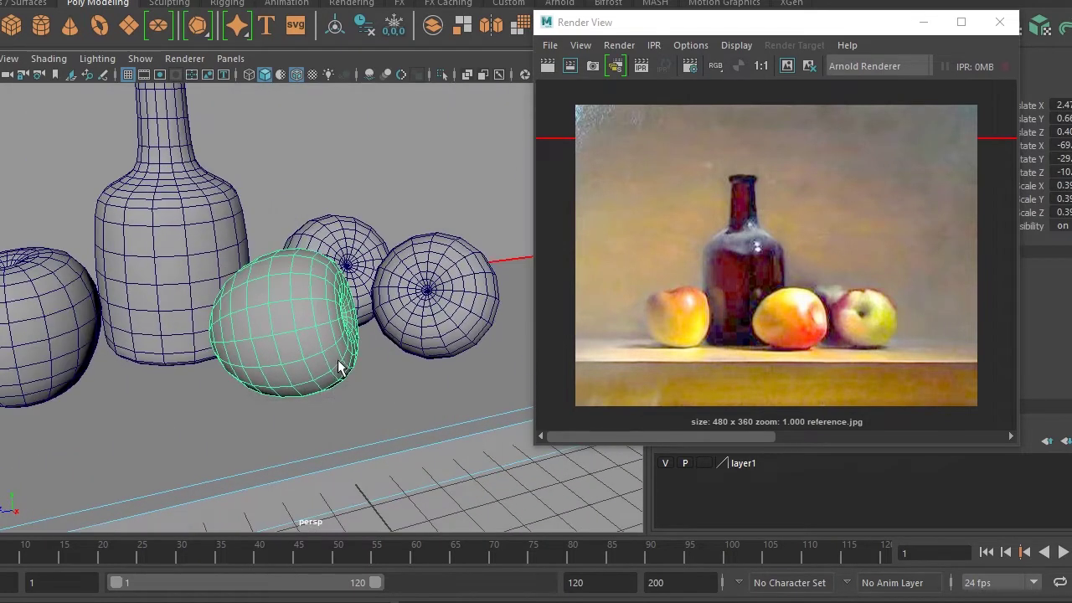
left_click(230, 59)
mouse_move(258, 76)
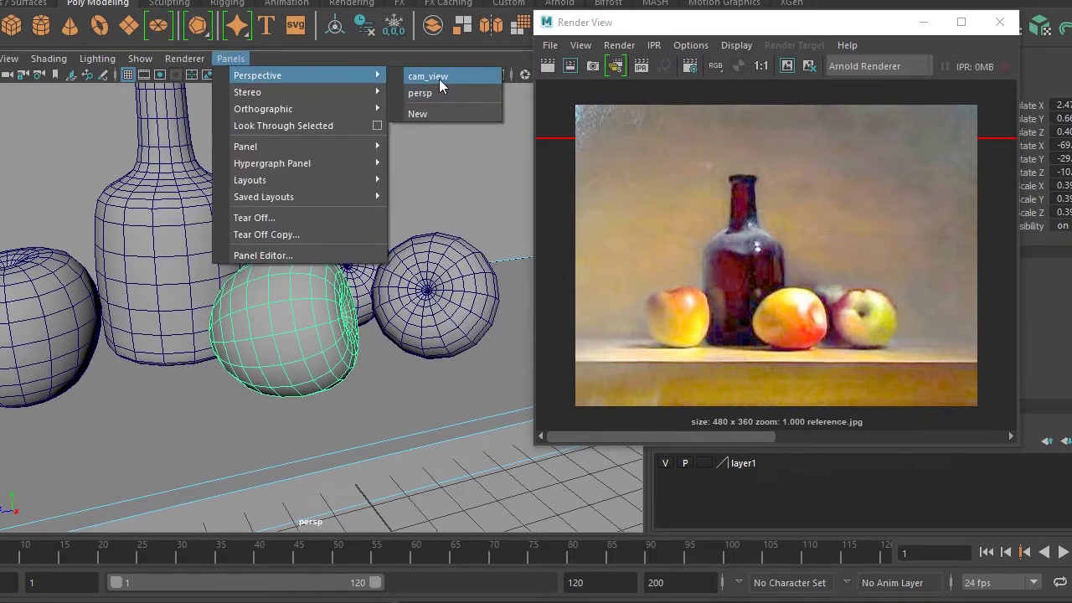
Look through cam_view with nothing selected, then save as SceneModel01 in Maya ASCII
left_click(439, 79)
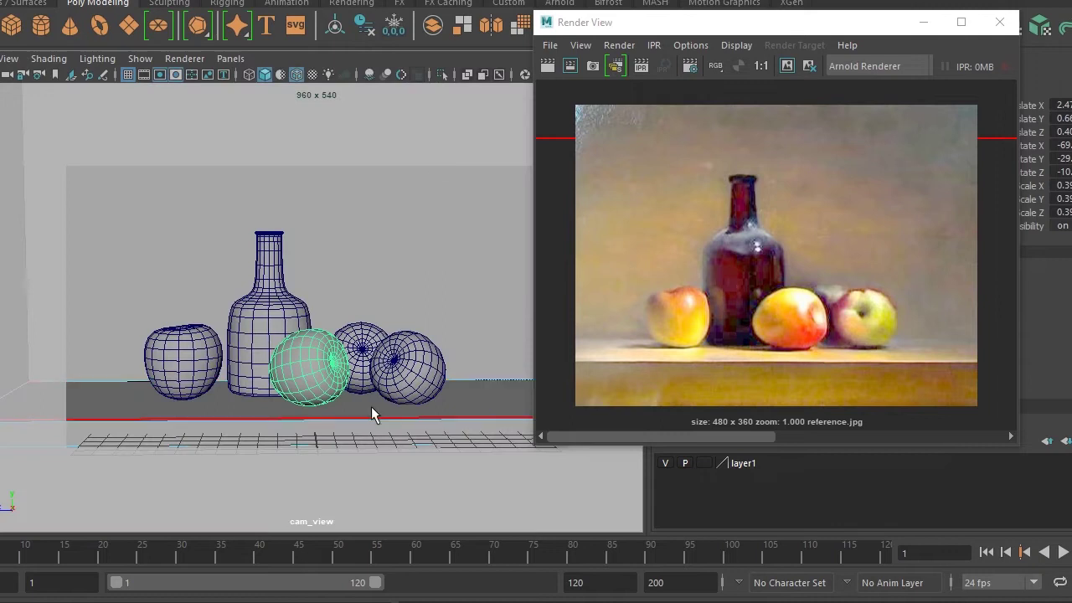
left_click(123, 375, "shift")
left_click(383, 256)
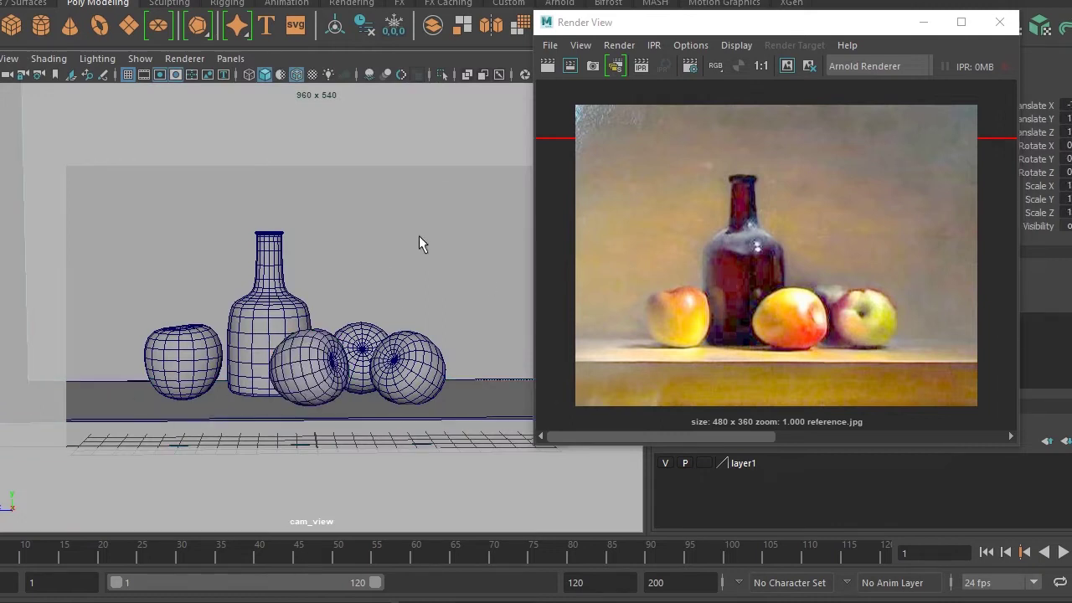
left_click(12, 1)
left_click(40, 34)
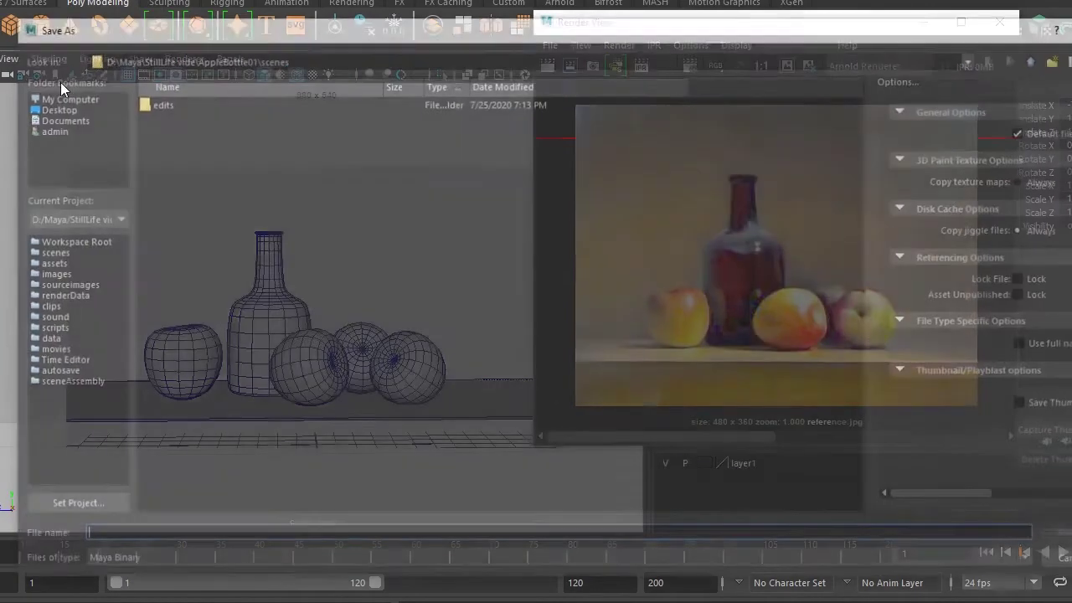
left_click(114, 536)
type("SceneModel01")
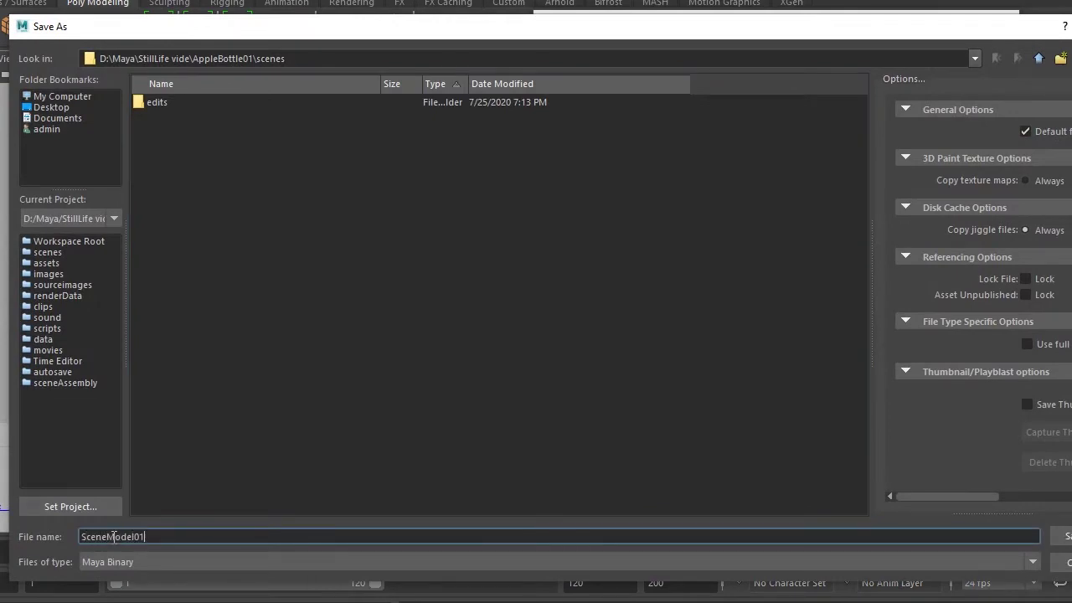
key("Return")
left_click(126, 558)
left_click(130, 577)
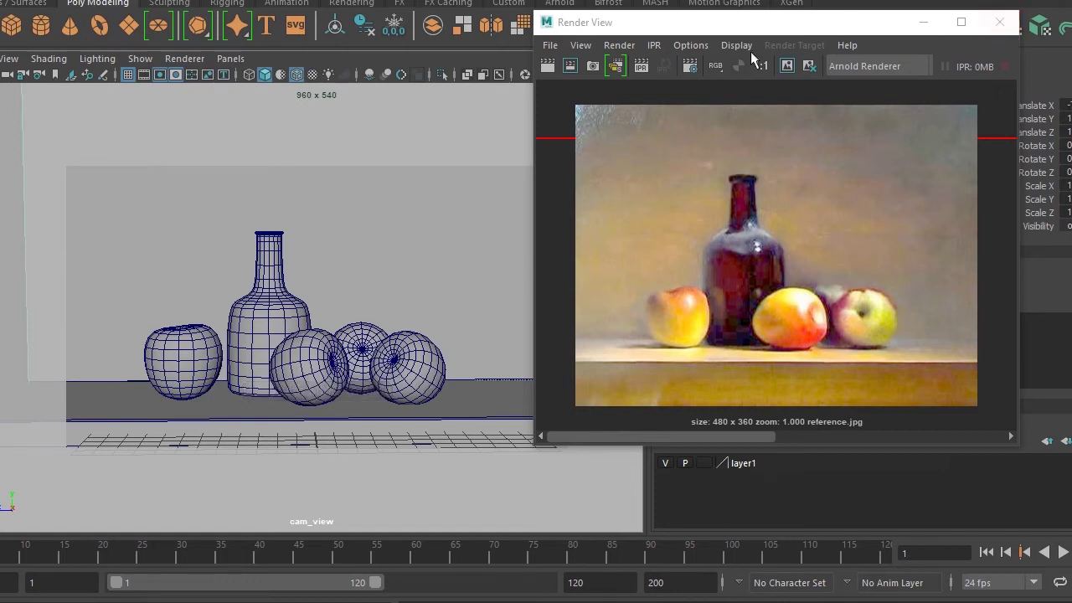
Move the reference image window right, clear the selection, and open Arnold > Lights
left_click_drag(777, 31, 844, 27)
mouse_move(173, 368)
left_mouse_down()
mouse_move(252, 340)
mouse_move(277, 356)
mouse_move(377, 343)
mouse_move(412, 367)
left_mouse_up()
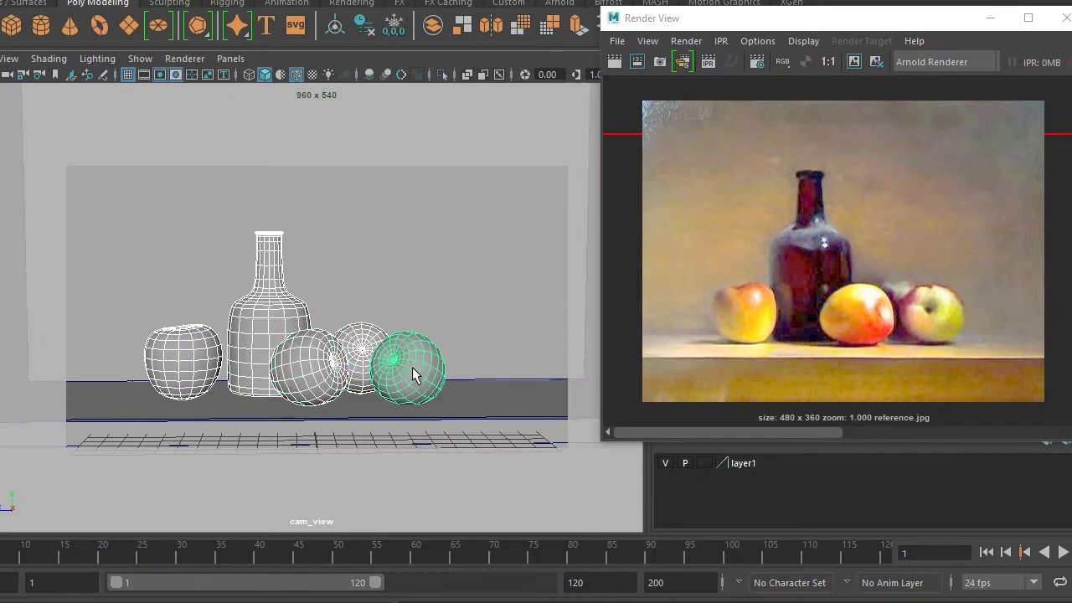
left_click(463, 270)
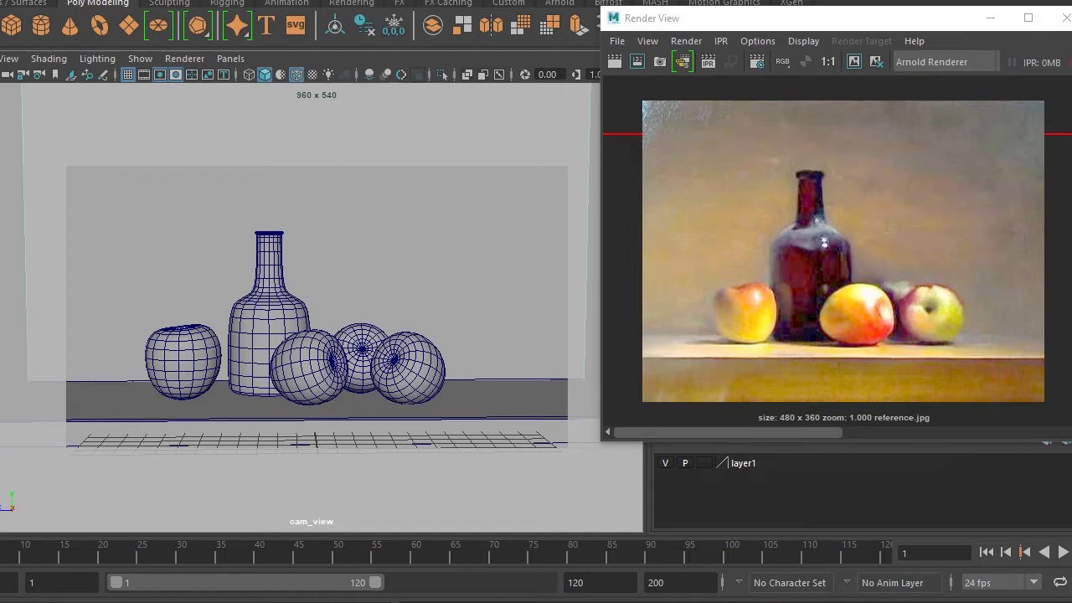
left_click(711, 1)
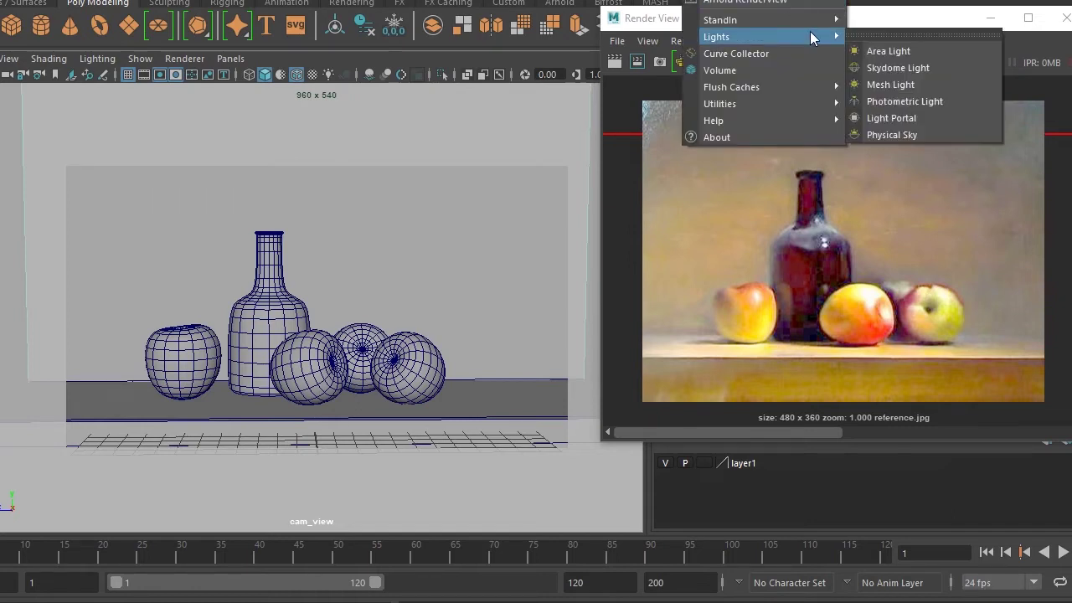
Add an Arnold skydome light and render cam_view in Arnold RenderView
left_click(919, 68)
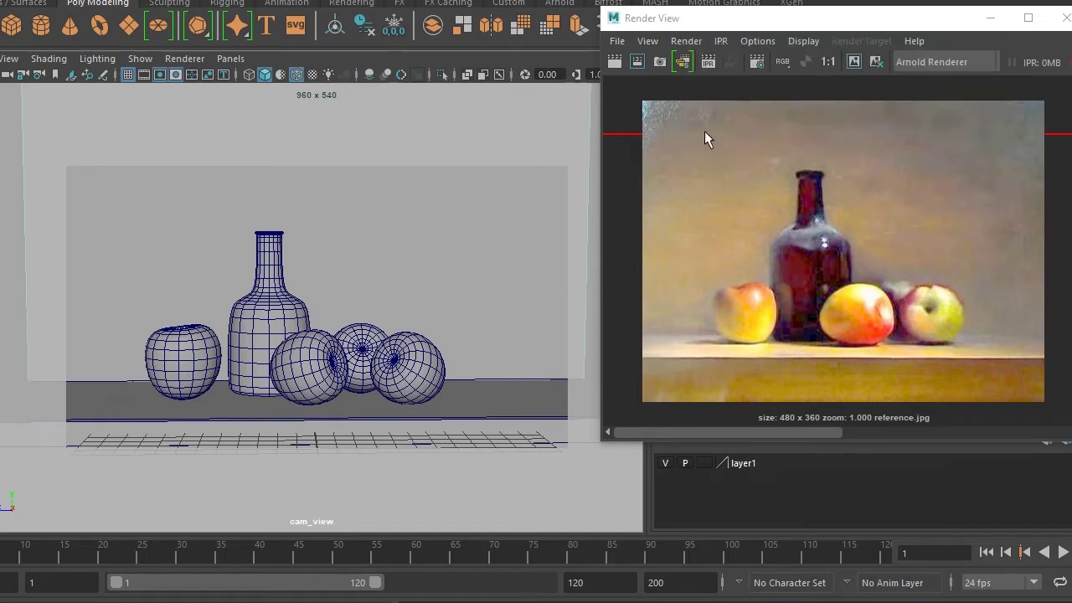
left_click_drag(774, 27, 850, 44)
left_click(704, 2)
mouse_move(745, 2)
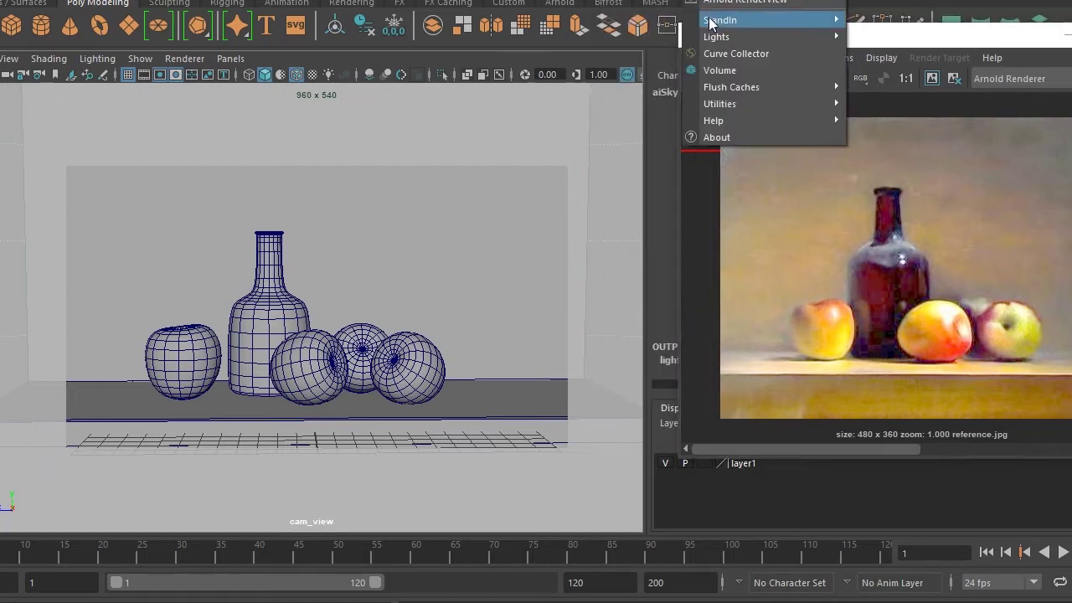
left_click(878, 34)
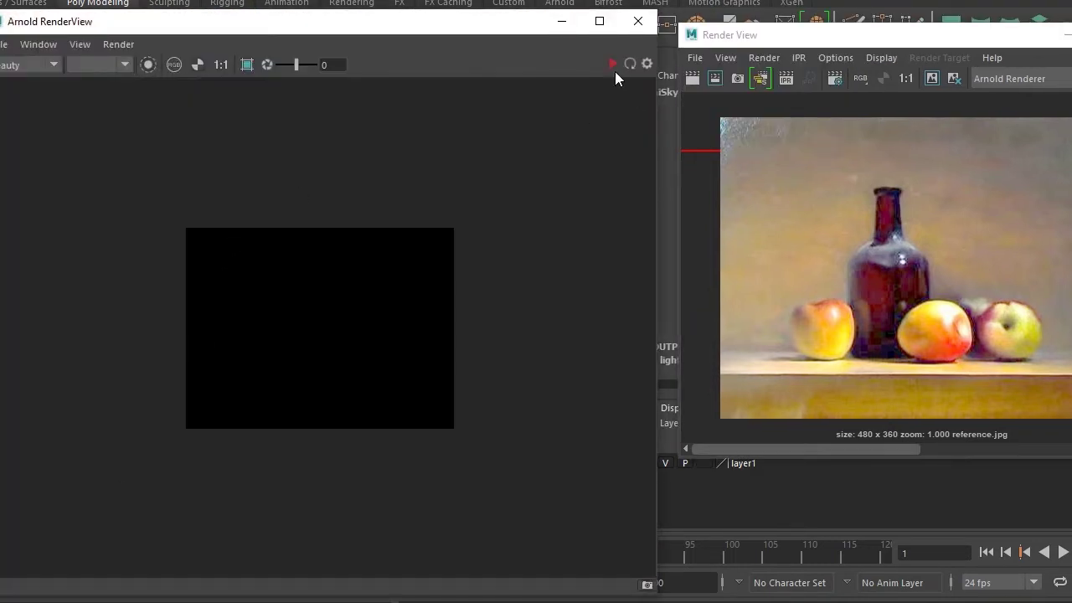
left_click(612, 64)
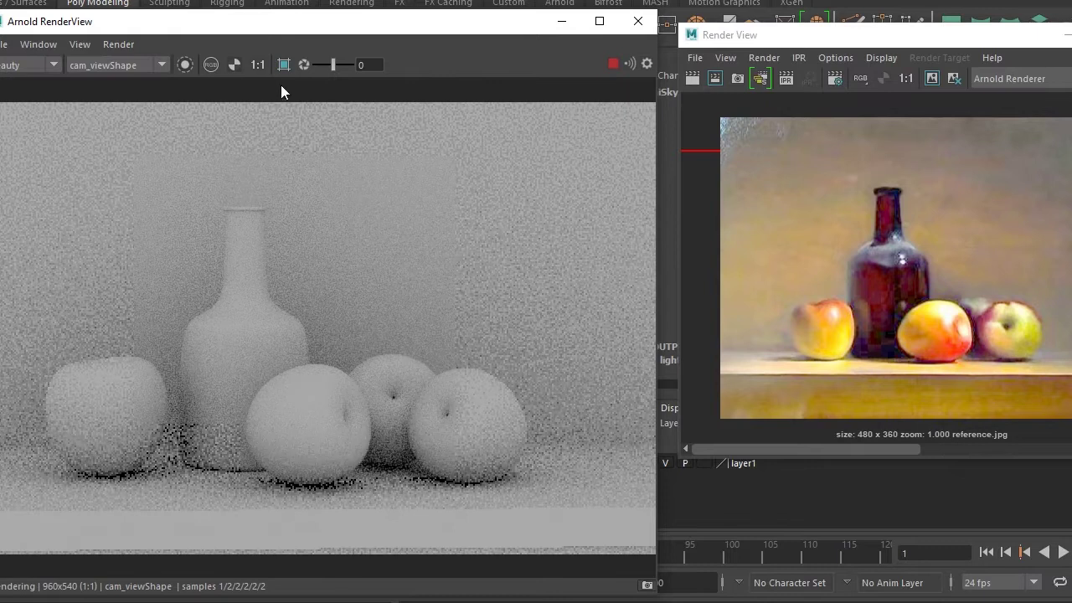
Bring the reference image window forward and move it lower down
left_click(193, 0)
left_click(210, 131)
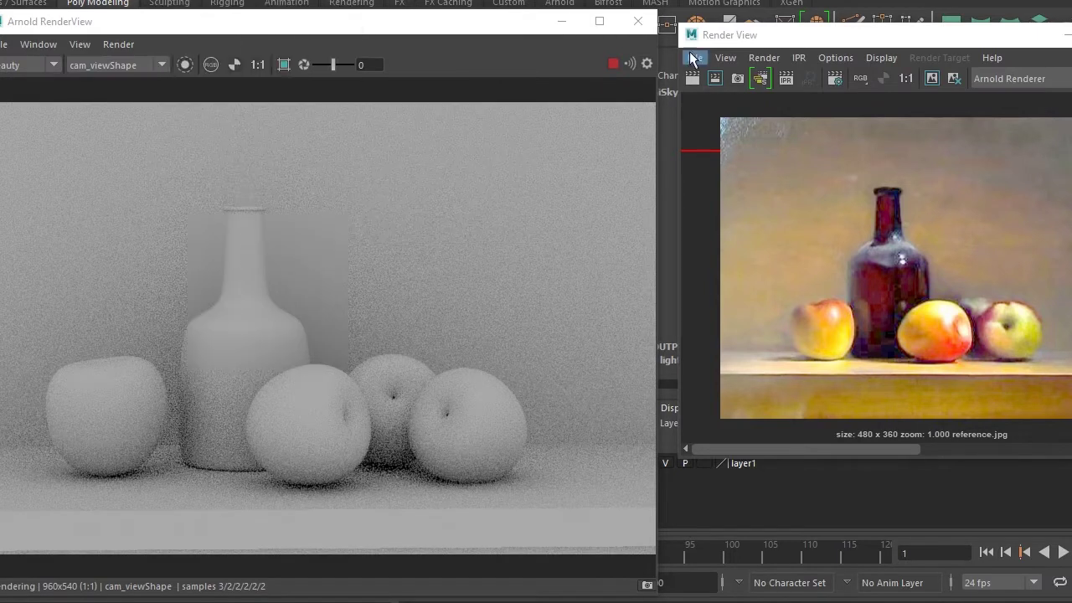
mouse_move(761, 37)
left_mouse_down()
mouse_move(632, 585)
mouse_move(599, 463)
left_mouse_up()
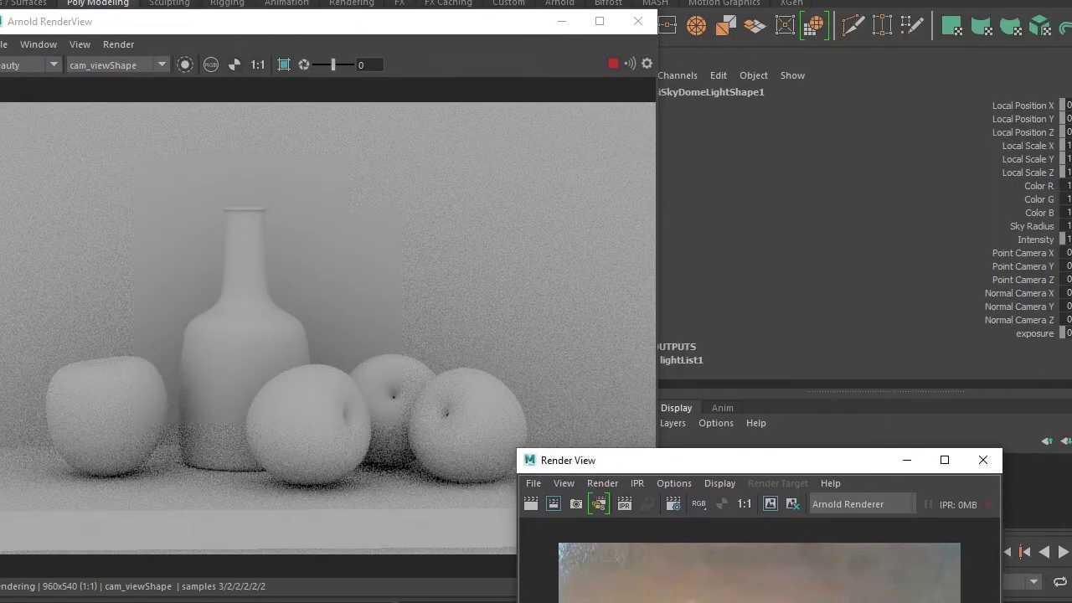
Lower the skydome light's Exposure in the Attribute Editor, rearranging the reference window
key("ctrl+a")
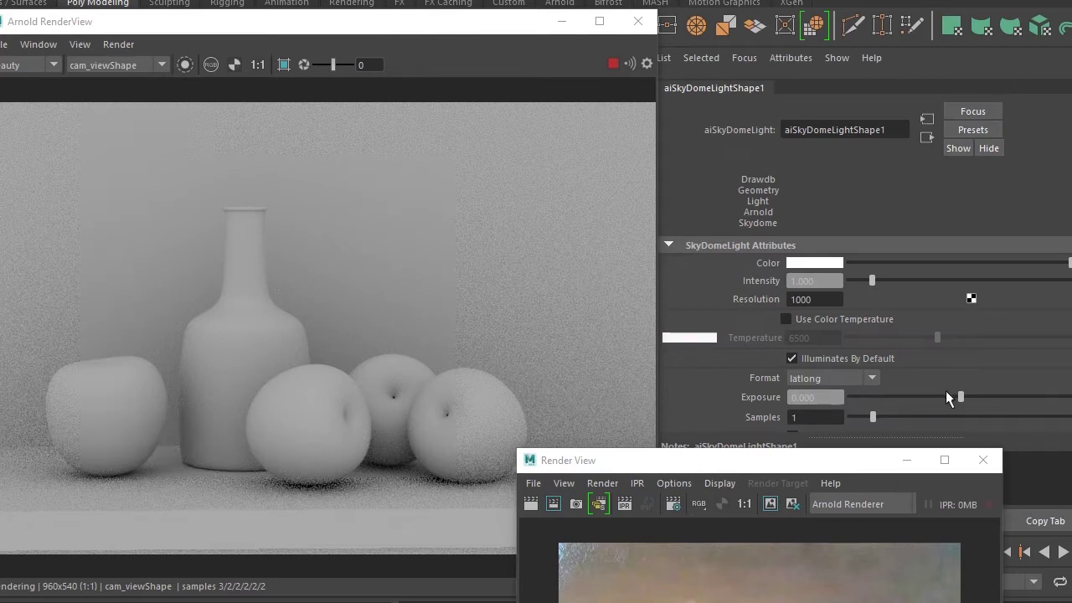
left_click_drag(790, 459, 612, 80)
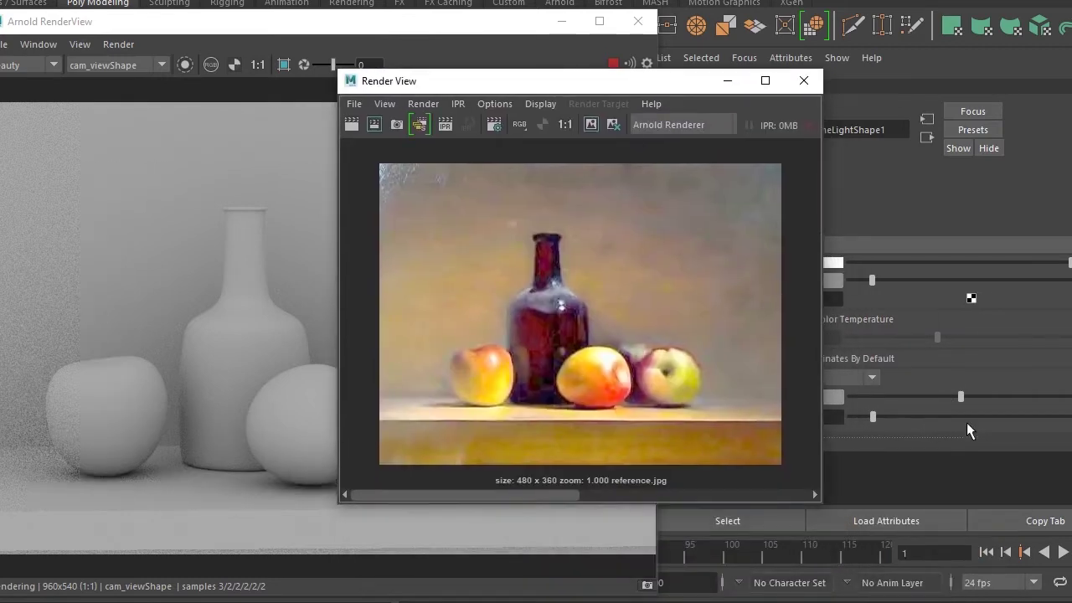
left_click_drag(962, 398, 905, 400)
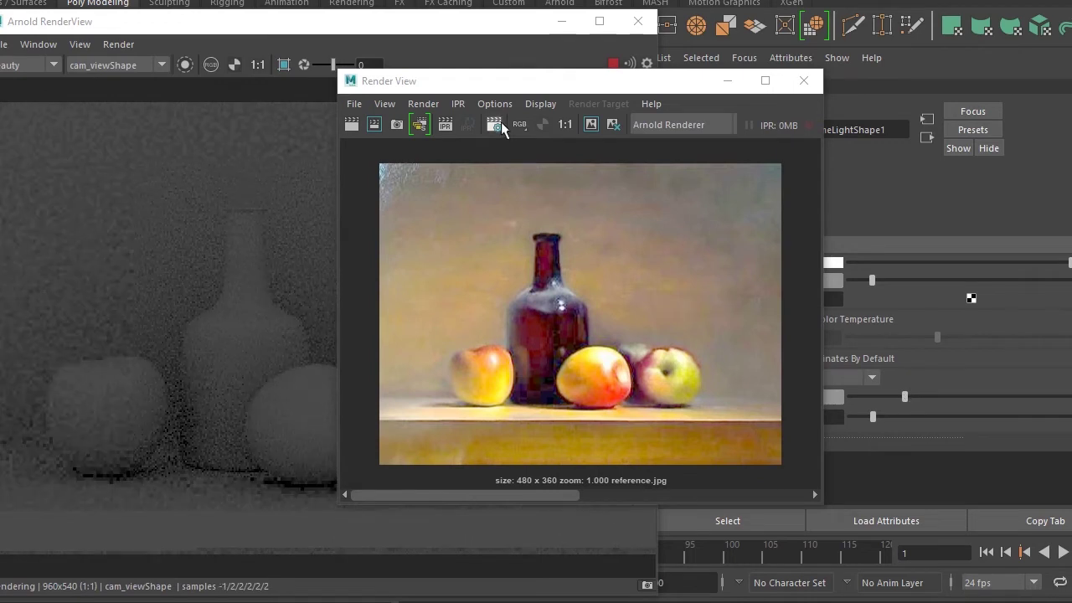
left_click_drag(509, 100, 634, 122)
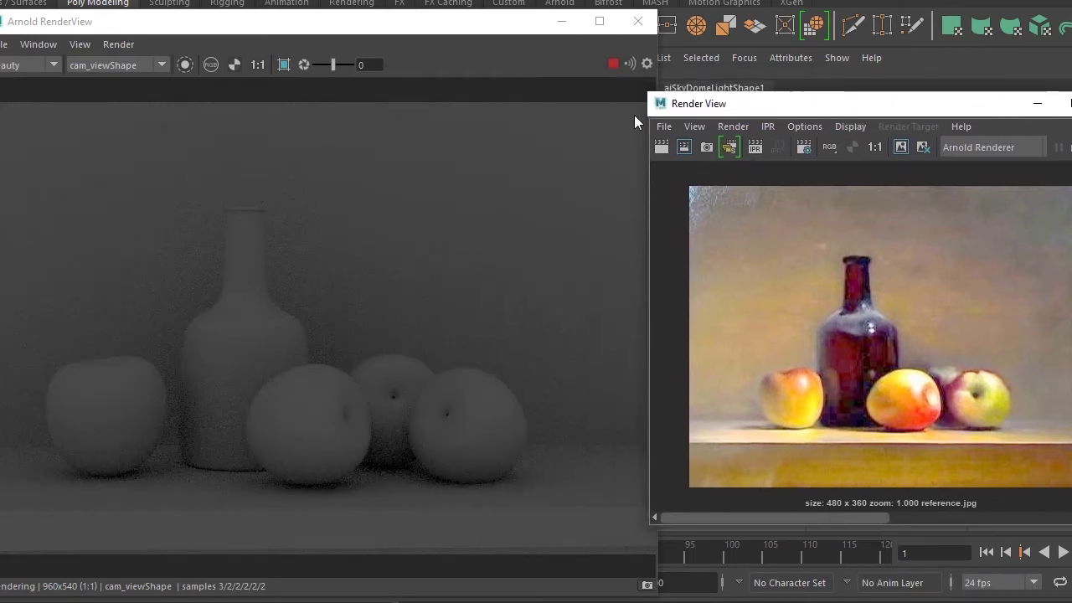
left_click(611, 64)
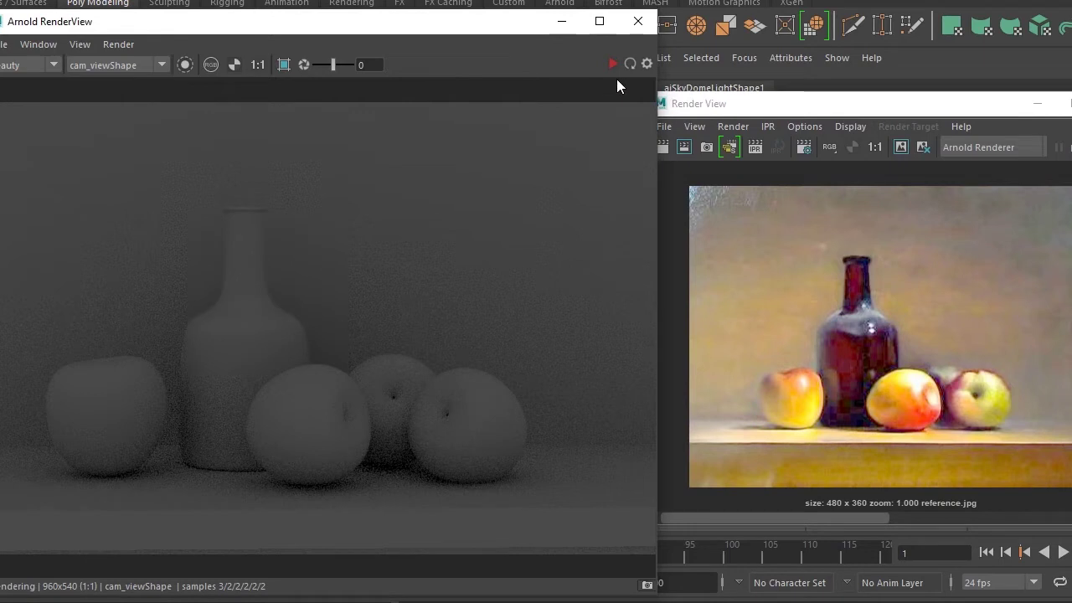
Move the Arnold render window down and marquee-select the backdrop boxes and revolved shapes
left_click(708, 2)
mouse_move(720, 21)
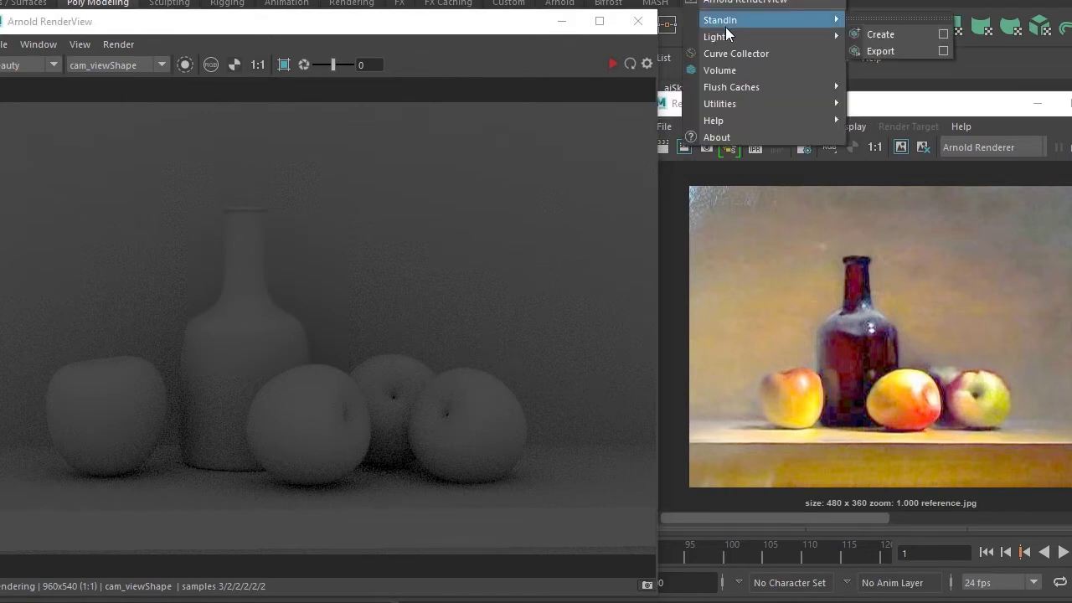
left_click(487, 32)
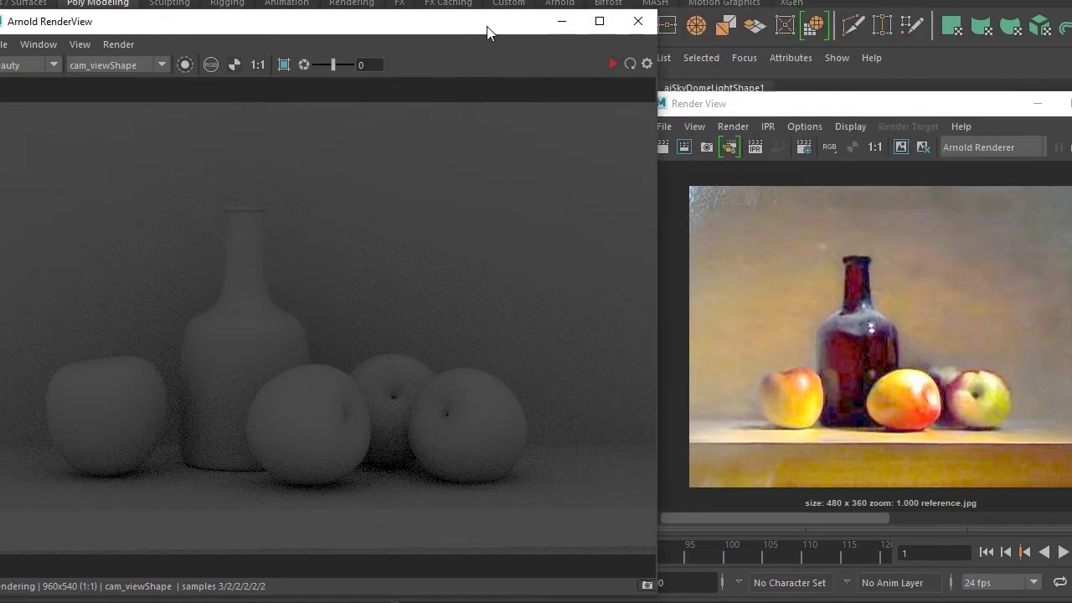
left_click_drag(487, 32, 289, 565)
left_click_drag(296, 261, 564, 453)
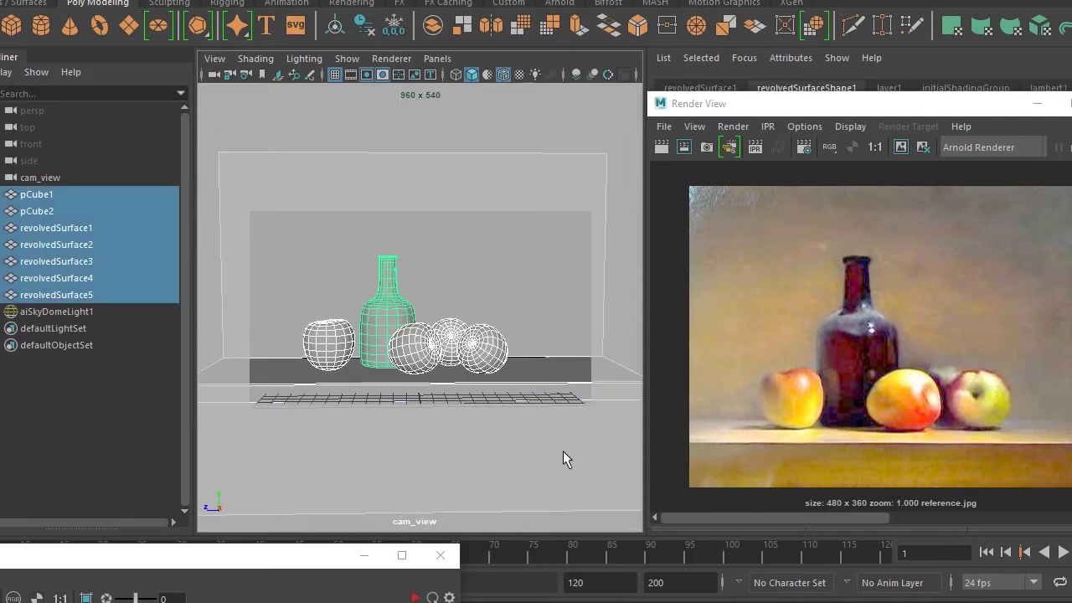
Assign a new aiStandardSurface material to the selected objects
right_click_drag(563, 453, 553, 494)
left_click(385, 315)
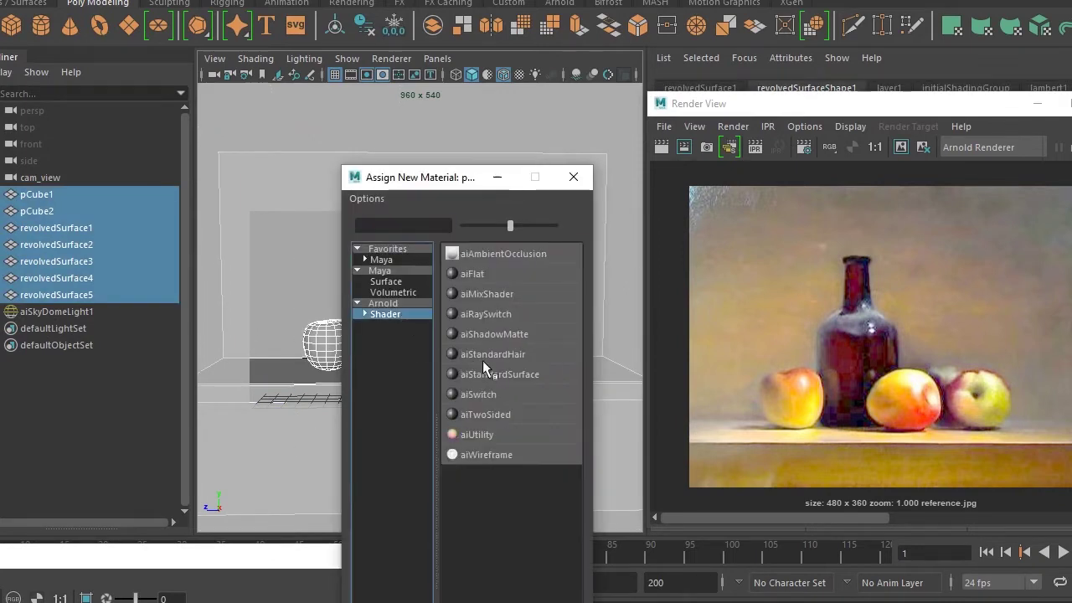
left_click(508, 374)
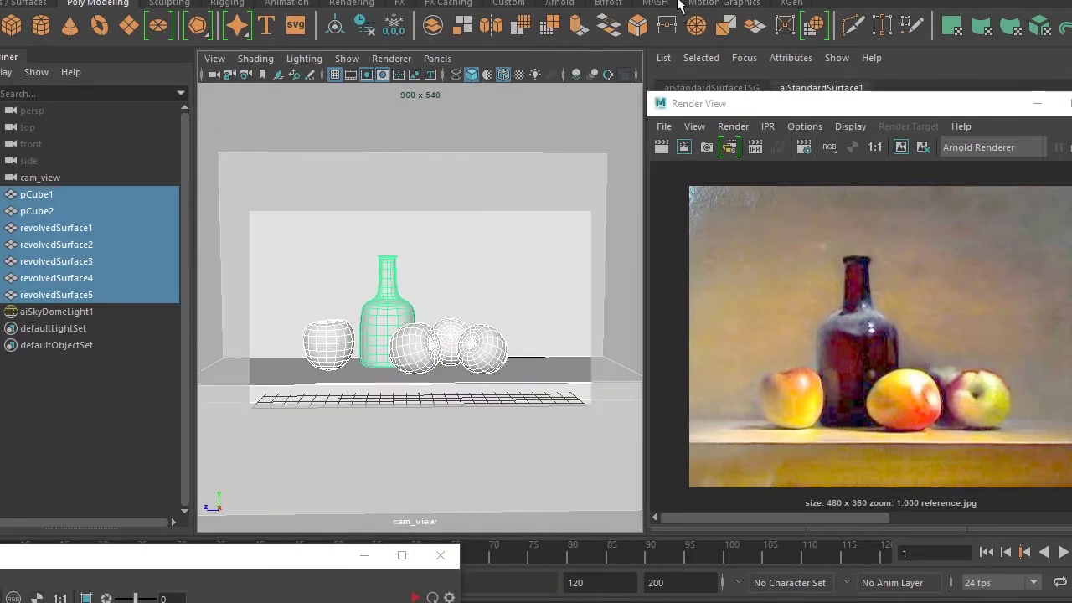
Add an Arnold area light and raise it straight up
left_click(678, 3)
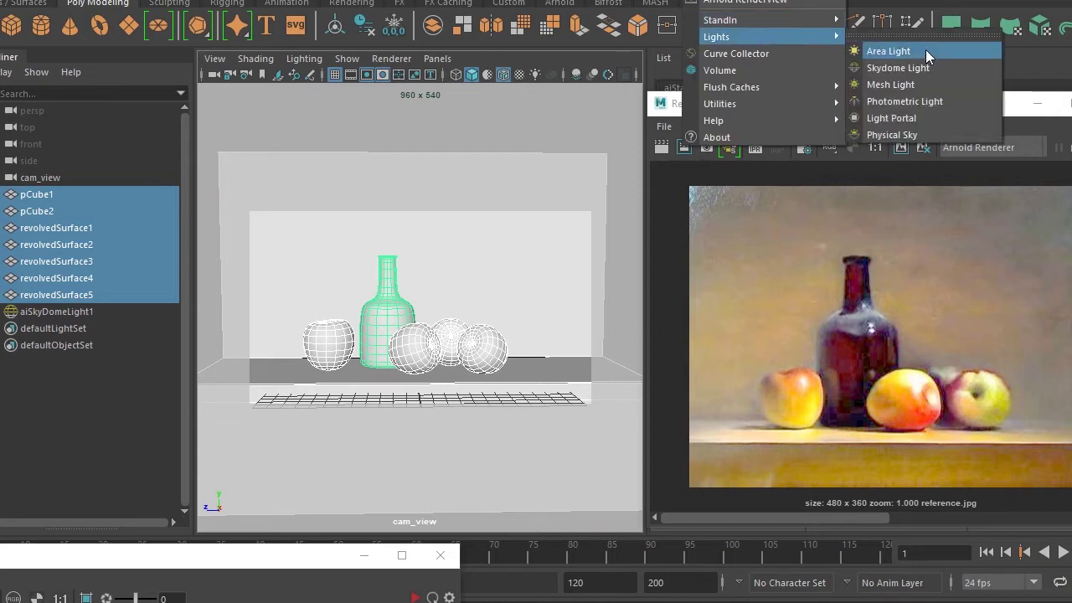
left_click(925, 50)
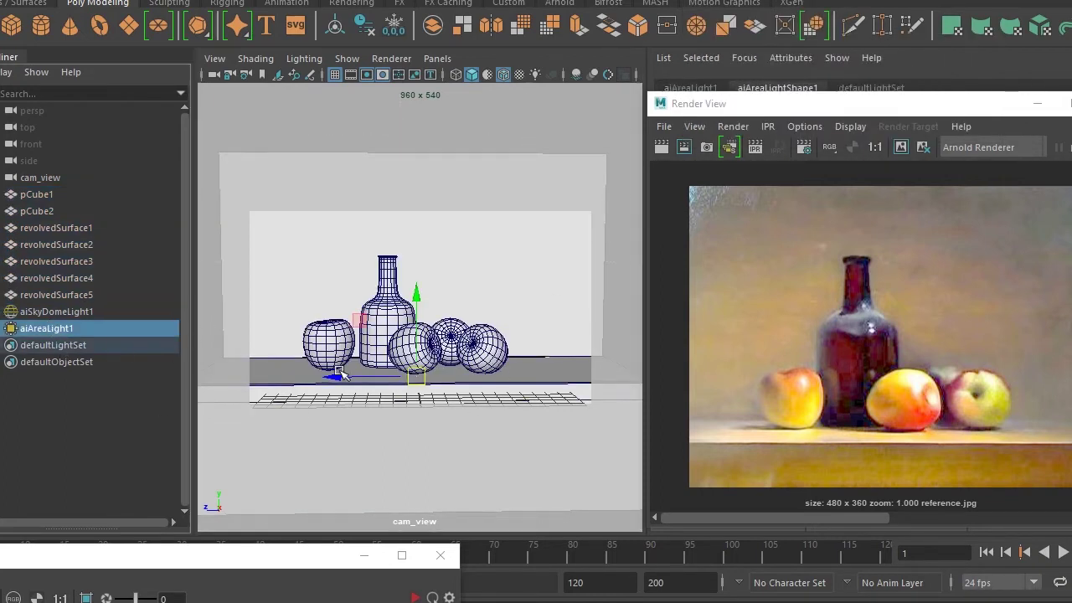
left_click_drag(417, 299, 426, 210)
left_click(437, 58)
mouse_move(464, 75)
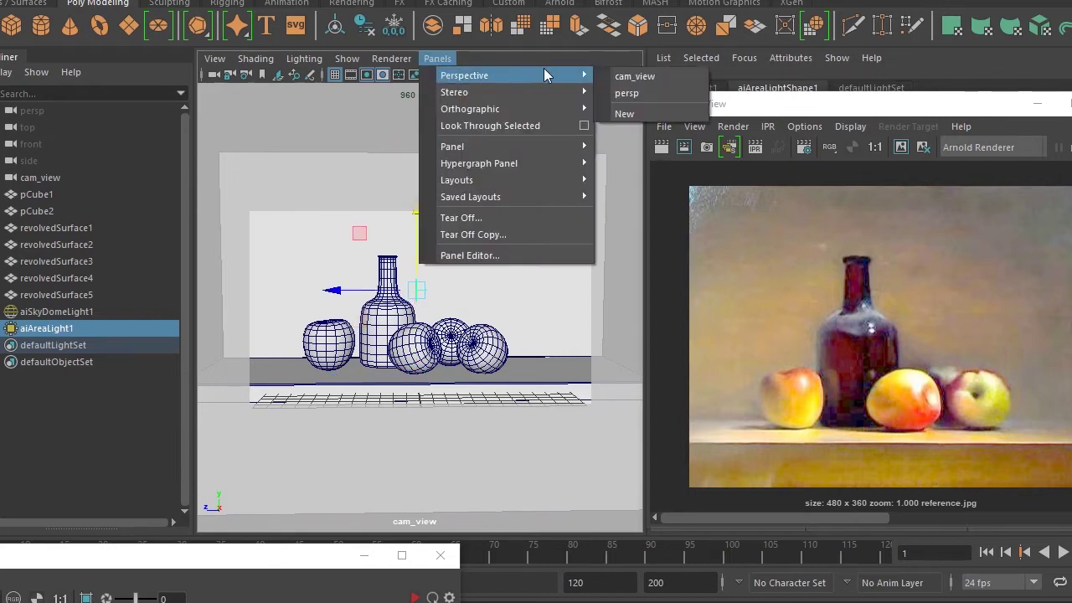
Look through the persp camera and restart the live Arnold IPR render
left_click(630, 93)
mouse_move(230, 557)
left_mouse_down()
mouse_move(849, 126)
mouse_move(921, 47)
mouse_move(795, 88)
mouse_move(803, 118)
left_mouse_up()
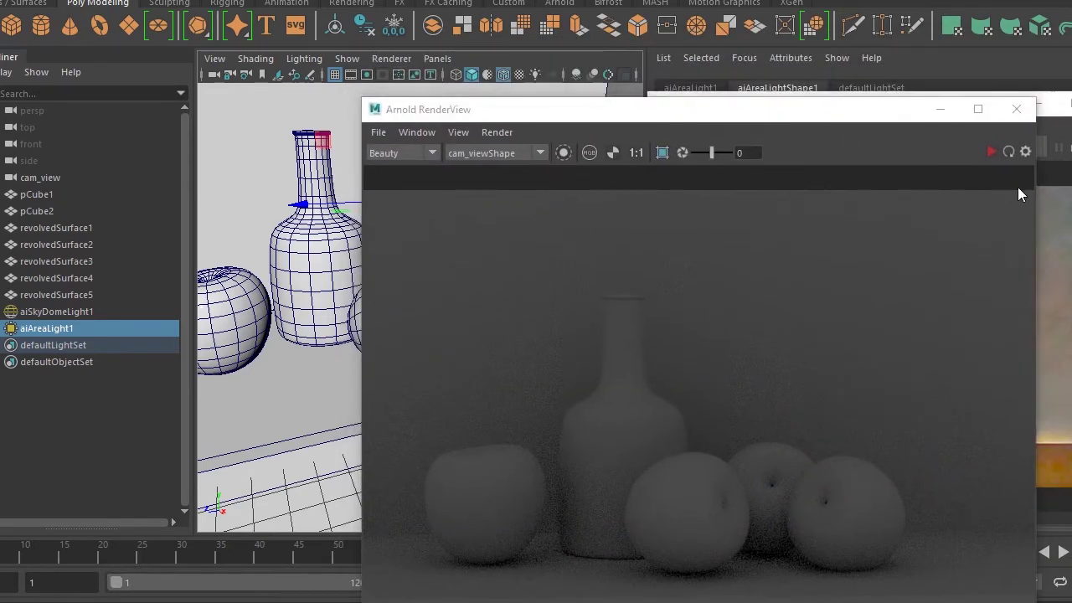
left_click(991, 151)
left_click_drag(687, 113, 871, 87)
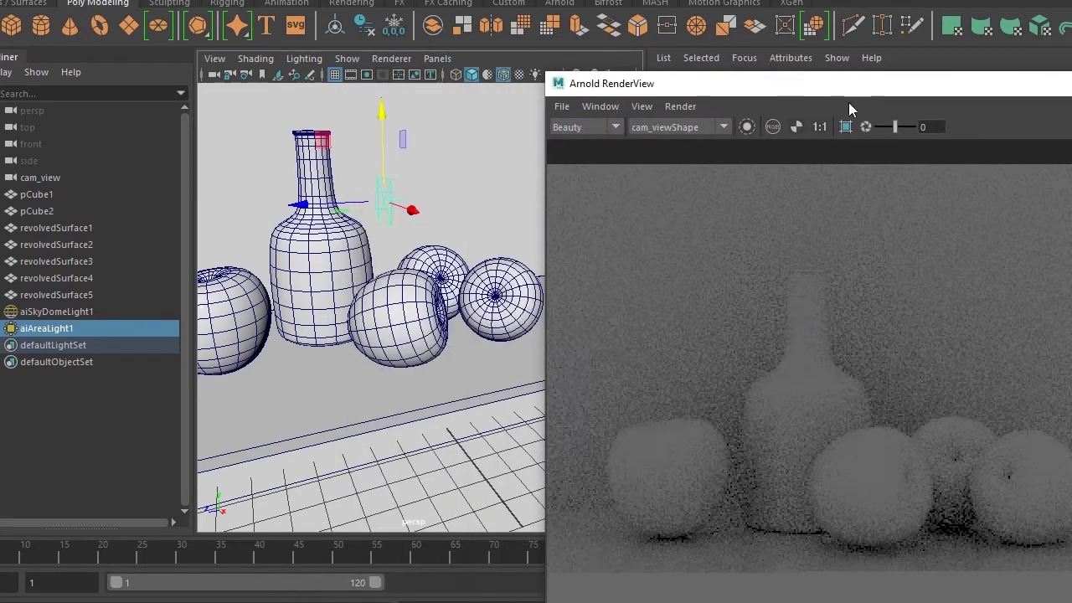
scroll(240, 282, "down", 3)
scroll(359, 276, "down", 3)
Move and rotate the area light to aim at the bottle and apples
mouse_move(366, 322)
left_mouse_down()
mouse_move(400, 312)
mouse_move(343, 358)
left_mouse_up()
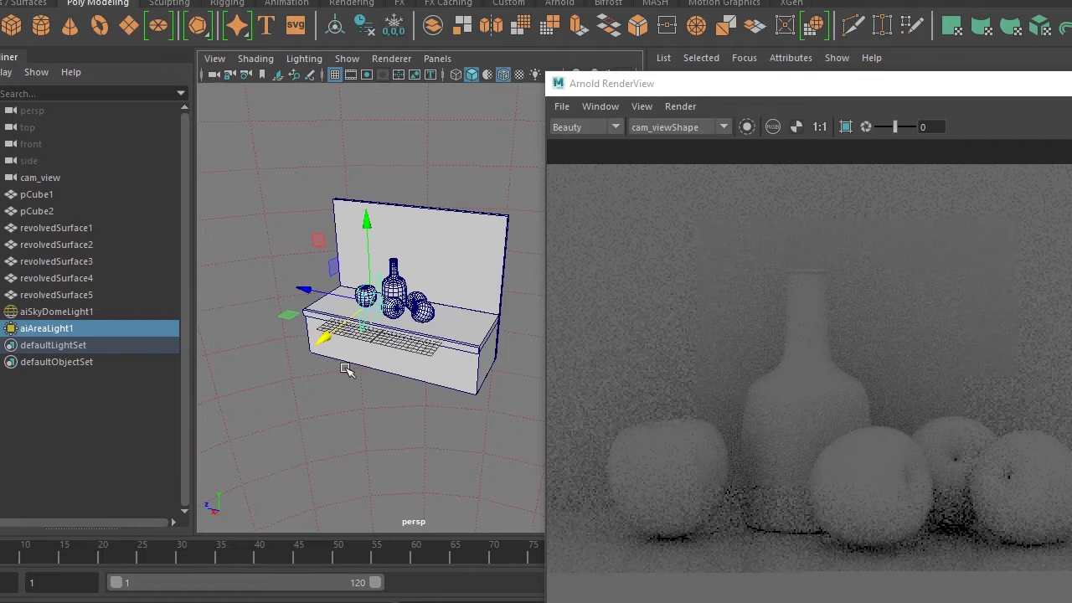
key("e")
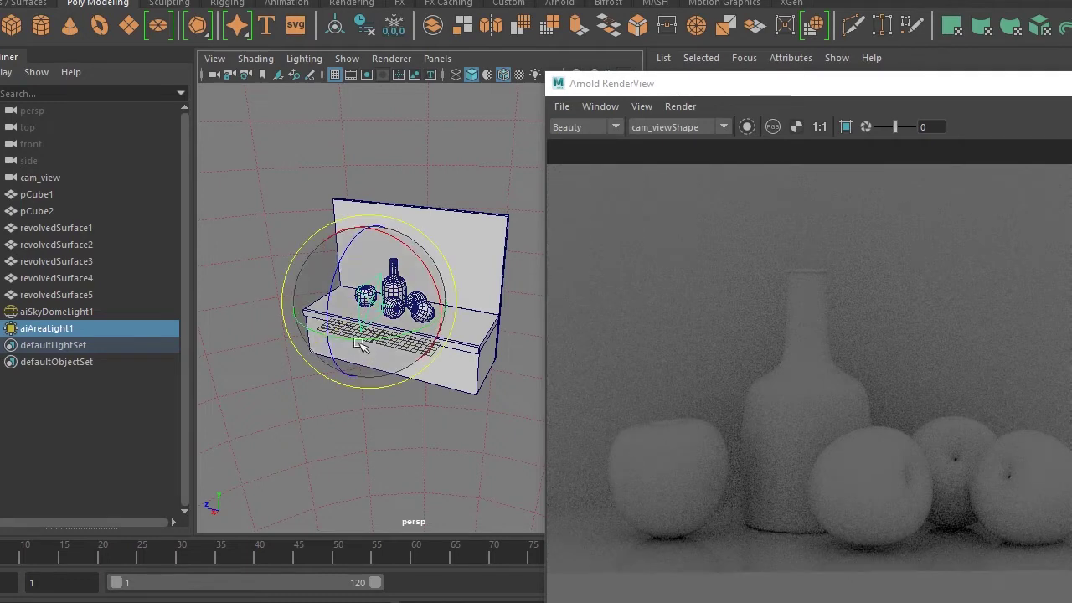
left_click_drag(359, 352, 423, 326)
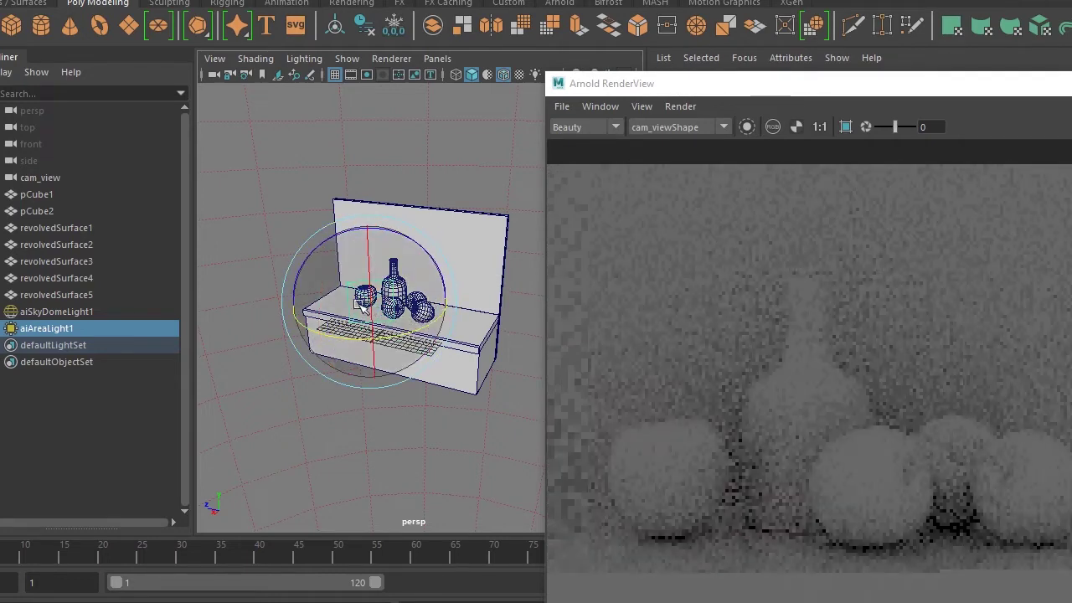
mouse_move(422, 327)
left_mouse_down()
mouse_move(419, 318)
mouse_move(452, 310)
mouse_move(491, 263)
left_mouse_up()
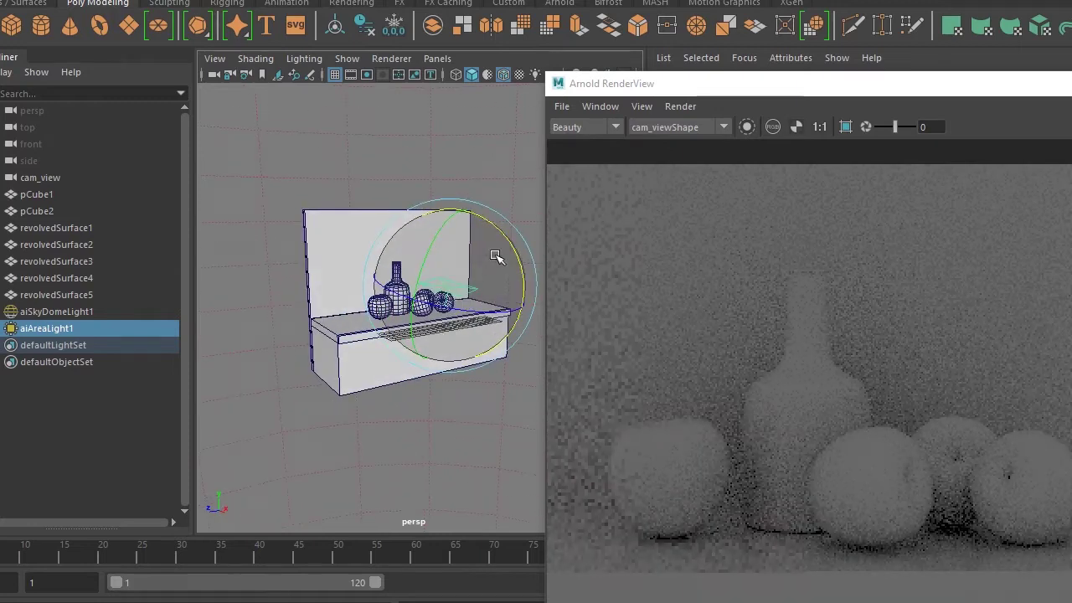
key("w")
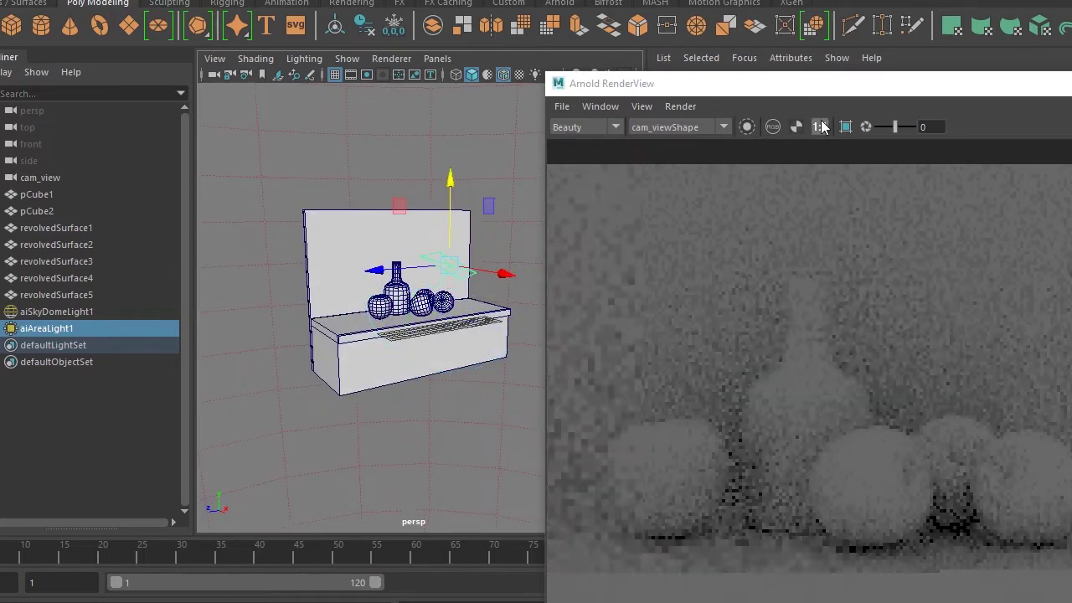
left_click_drag(804, 87, 245, 80)
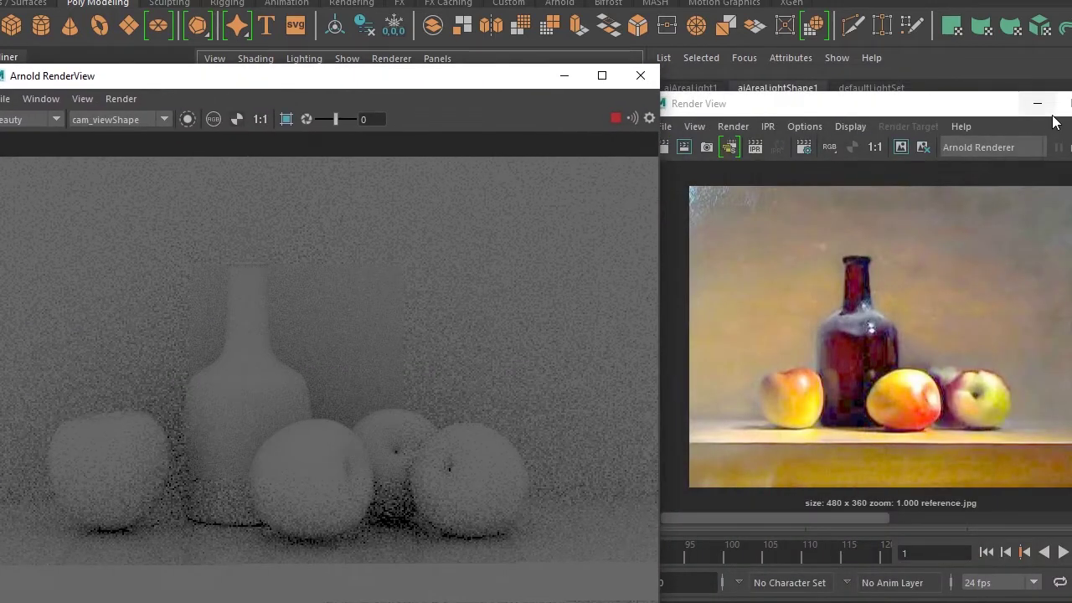
Set the area light's Exposure to 10, then settle on 8
left_click(1036, 103)
left_click_drag(961, 299, 1070, 300)
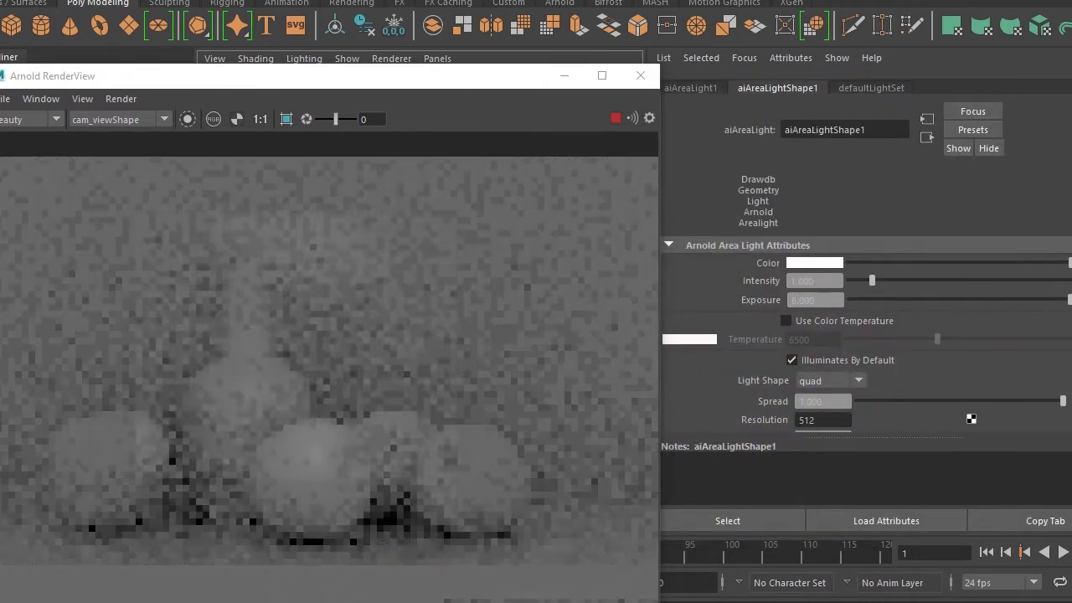
type("10")
key("Return")
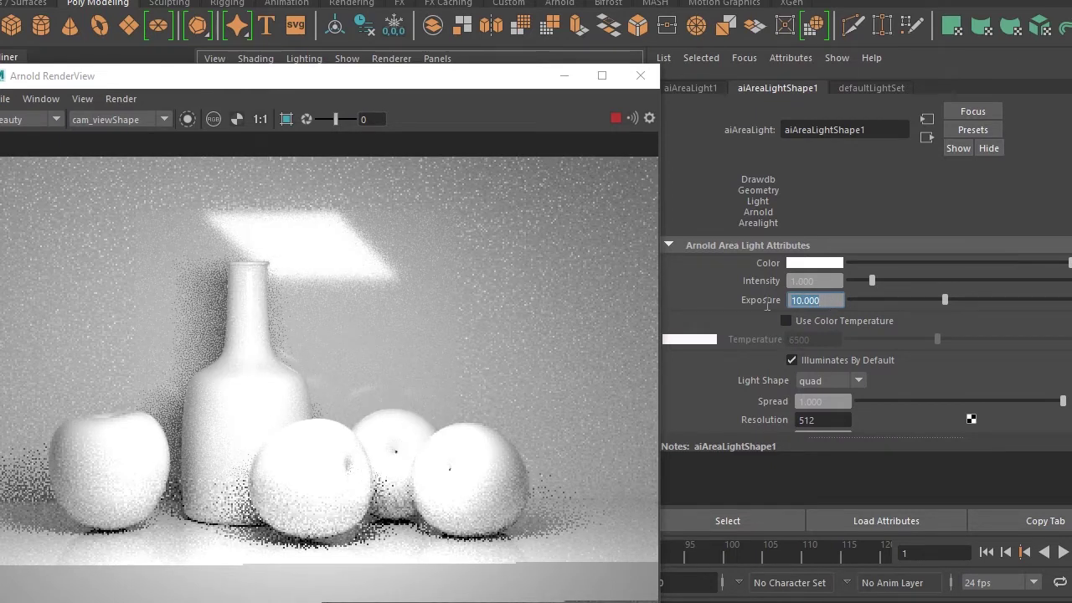
type("8")
key("Return")
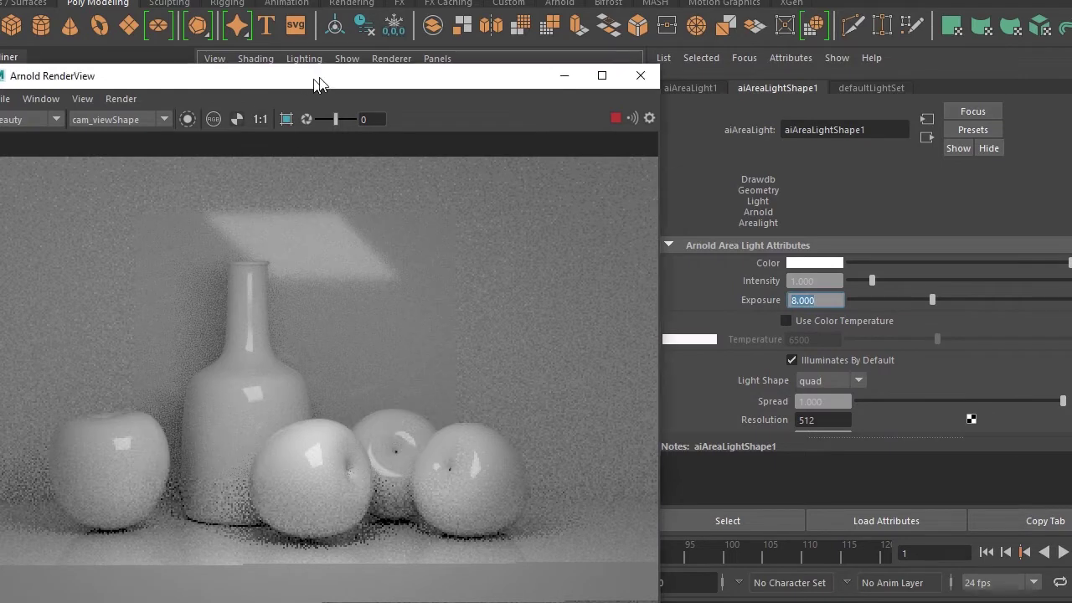
left_click_drag(319, 84, 819, 149)
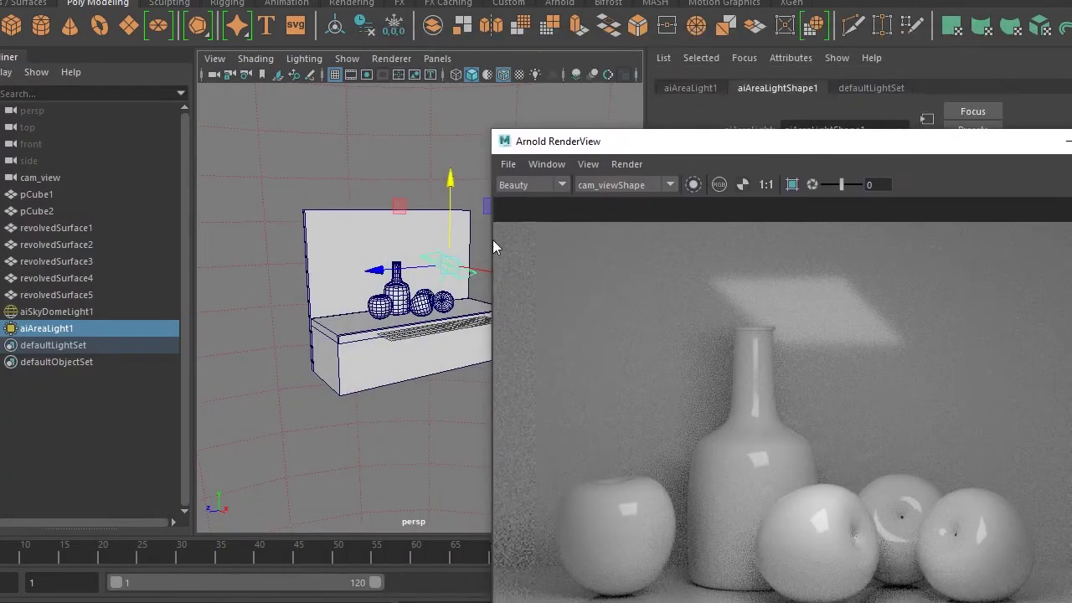
Reselect aiAreaLight1 for rotating and raise Arnold RenderView so the whole render shows
mouse_move(300, 350)
left_mouse_down("alt")
mouse_move(402, 282)
mouse_move(335, 256)
mouse_move(438, 198)
mouse_move(421, 310)
mouse_move(369, 276)
mouse_move(388, 216)
left_mouse_up("alt")
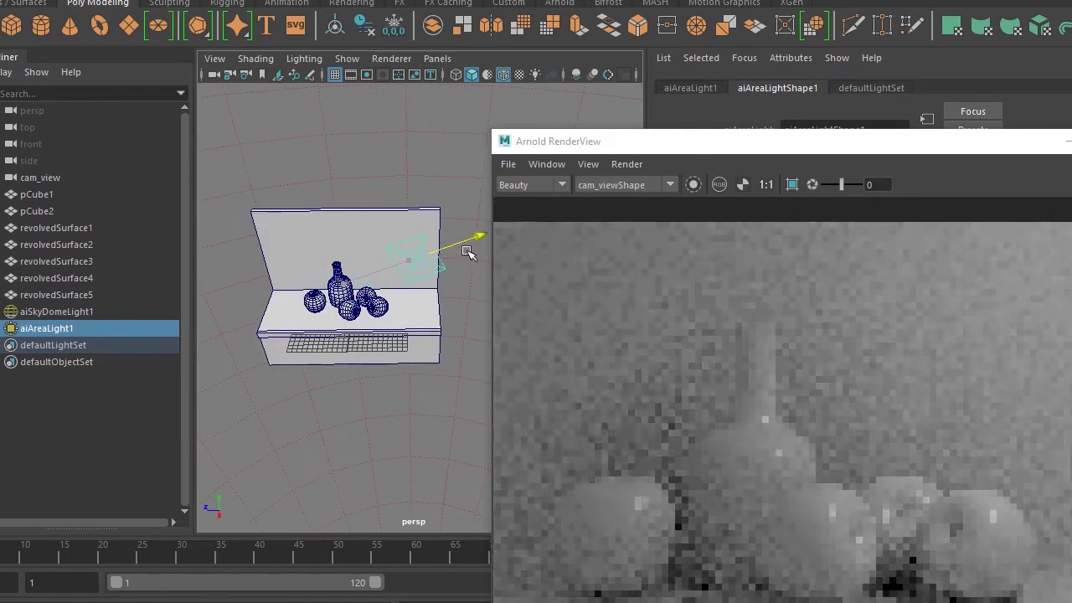
left_click(381, 243)
mouse_move(381, 243)
left_mouse_down("alt")
mouse_move(387, 273)
mouse_move(414, 266)
mouse_move(543, 312)
left_mouse_up("alt")
left_click(441, 255)
key("e")
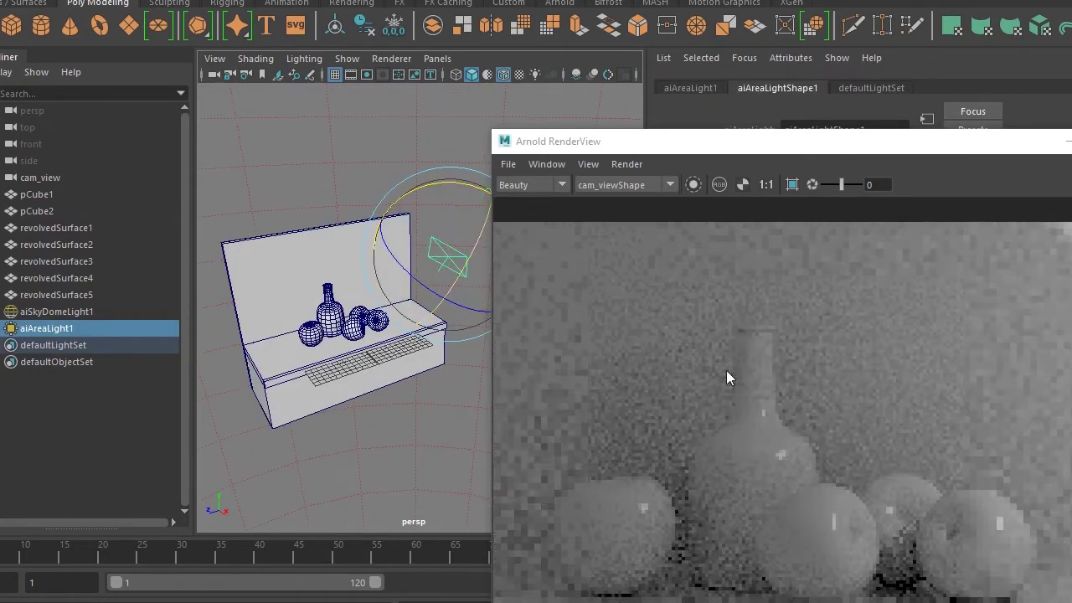
left_click_drag(793, 151, 511, 29)
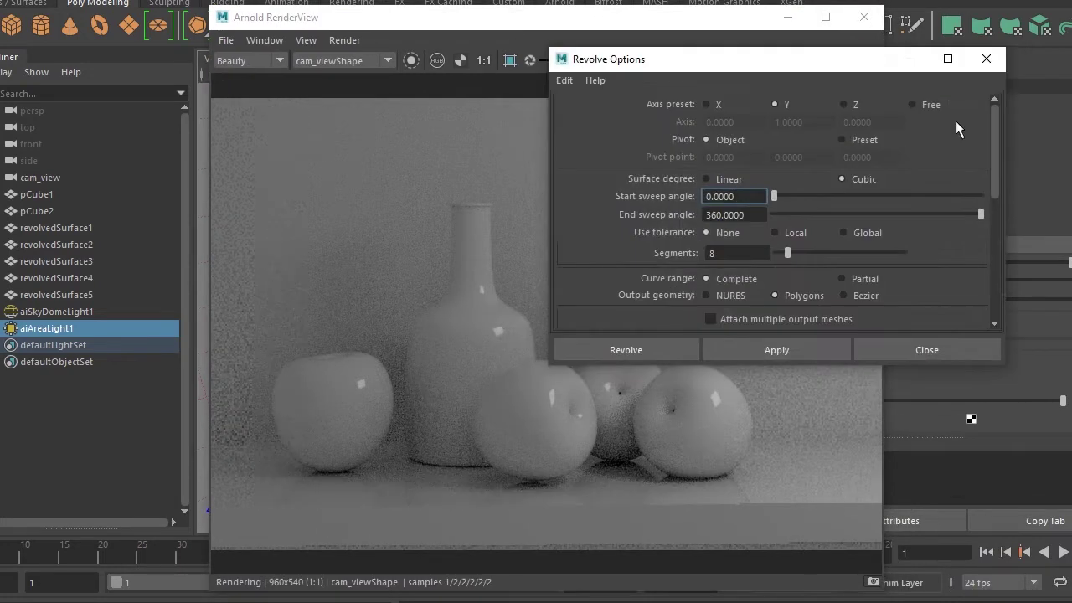
Close Revolve Options and place the reference.jpg Render View at the upper left
left_click(986, 60)
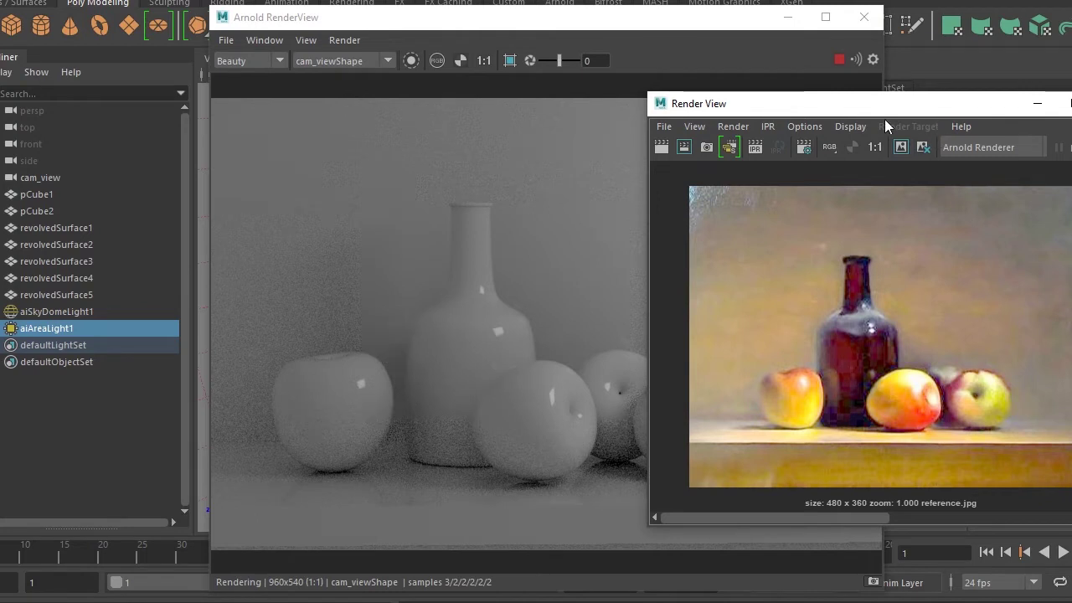
left_click_drag(937, 117, 159, 67)
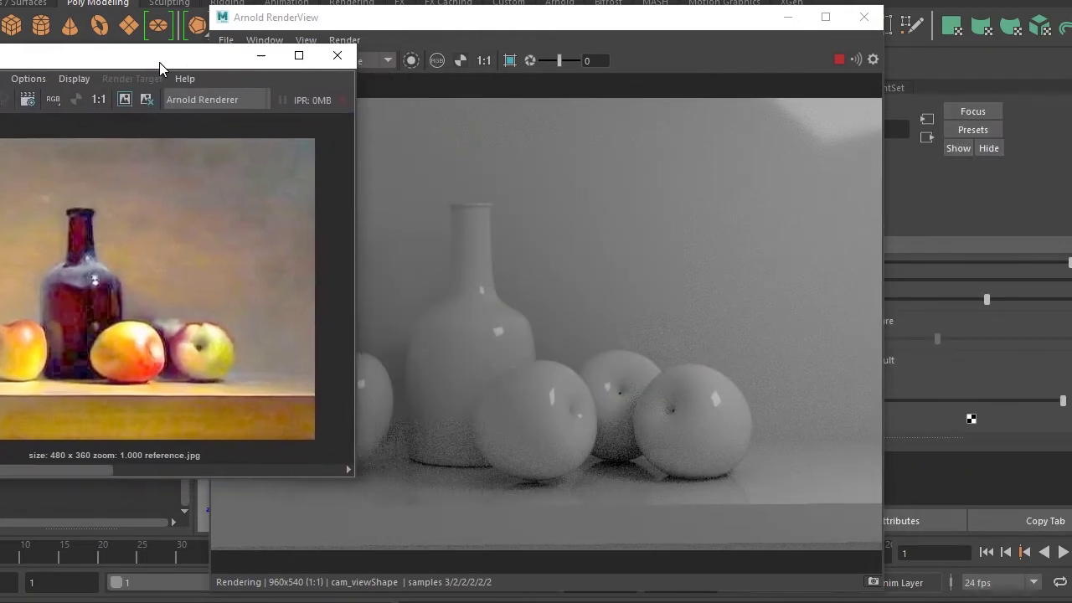
Shift Arnold RenderView right, zoom onto the apples, and lower the apple beside the bottle
mouse_move(585, 17)
left_mouse_down()
mouse_move(636, 47)
mouse_move(984, 4)
left_mouse_up()
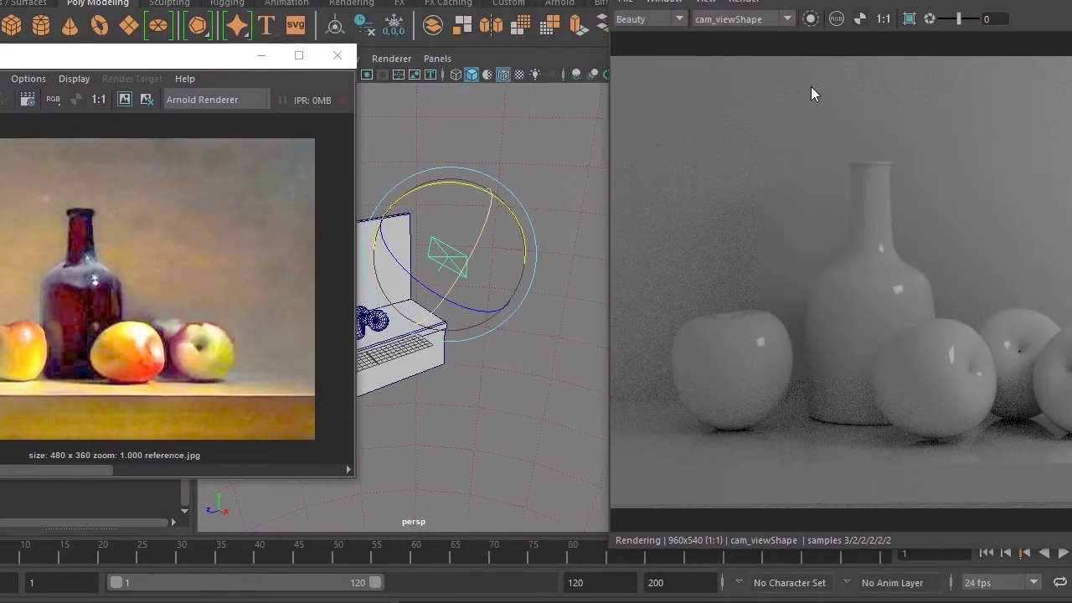
right_click_drag(474, 329, 581, 471, "alt")
mouse_move(581, 472)
left_mouse_down("alt")
mouse_move(419, 332)
mouse_move(461, 341)
left_mouse_up("alt")
scroll(467, 305, "up", 3)
left_click(465, 232)
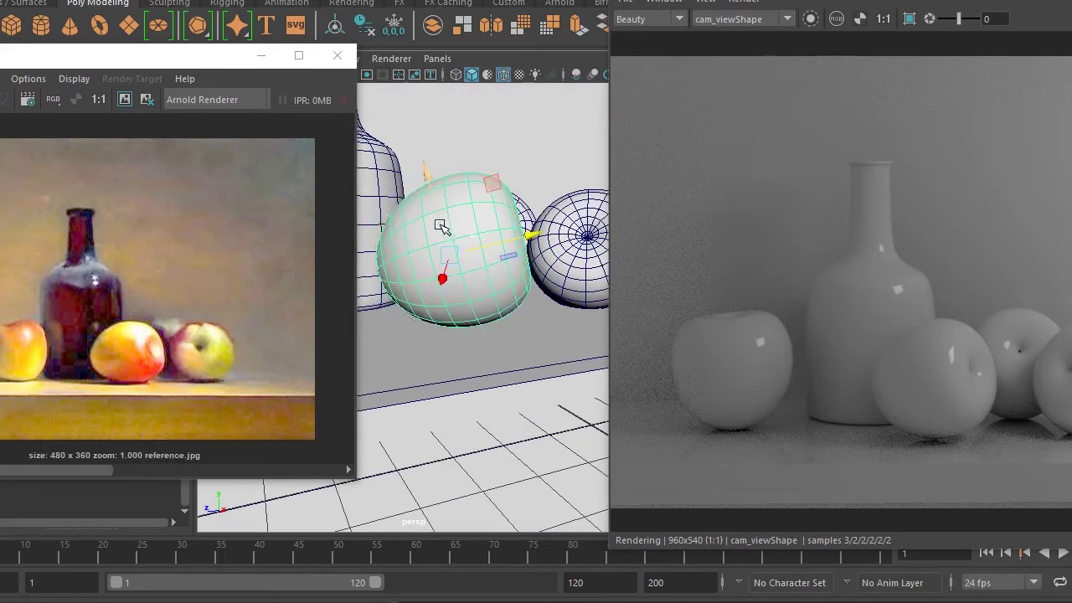
left_click_drag(433, 199, 438, 206)
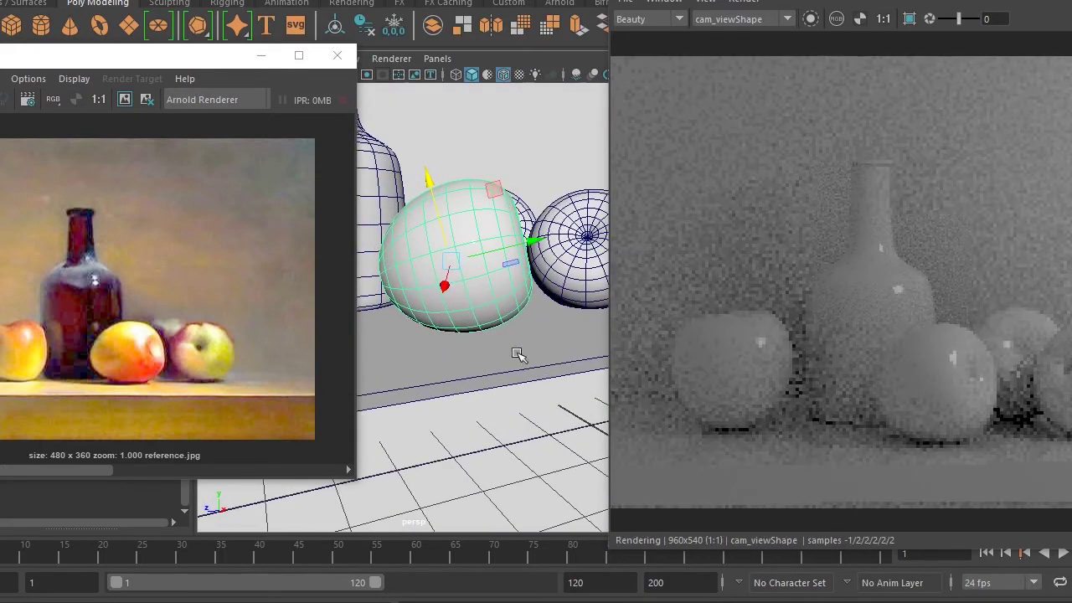
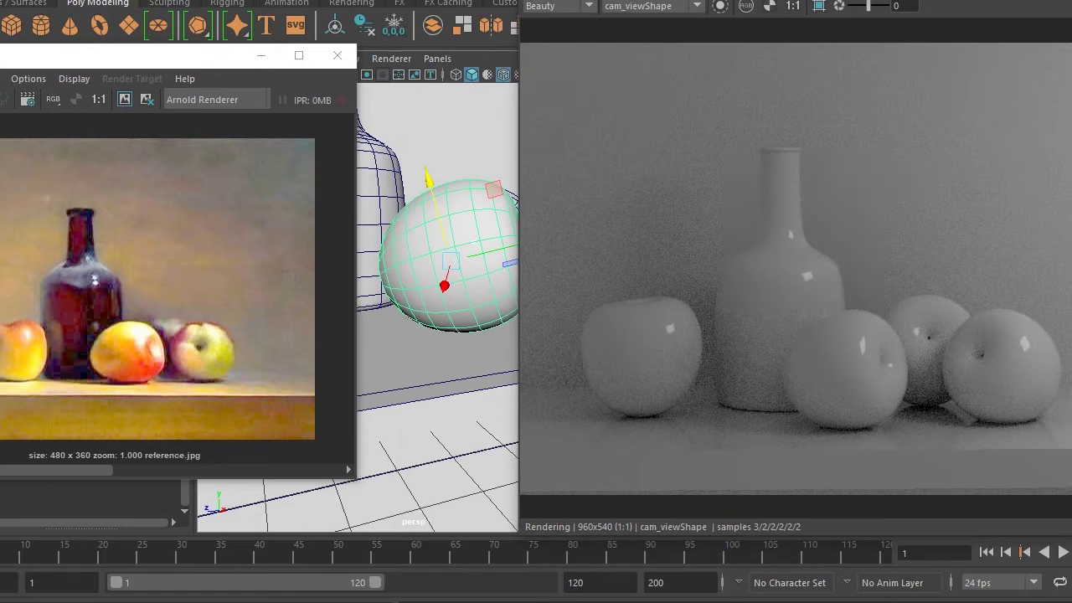
Select the white aiStandardSurface1 material and raise its Specular Roughness to about 0.34
mouse_move(870, 2)
left_mouse_down()
mouse_move(809, 167)
mouse_move(597, 415)
left_mouse_up()
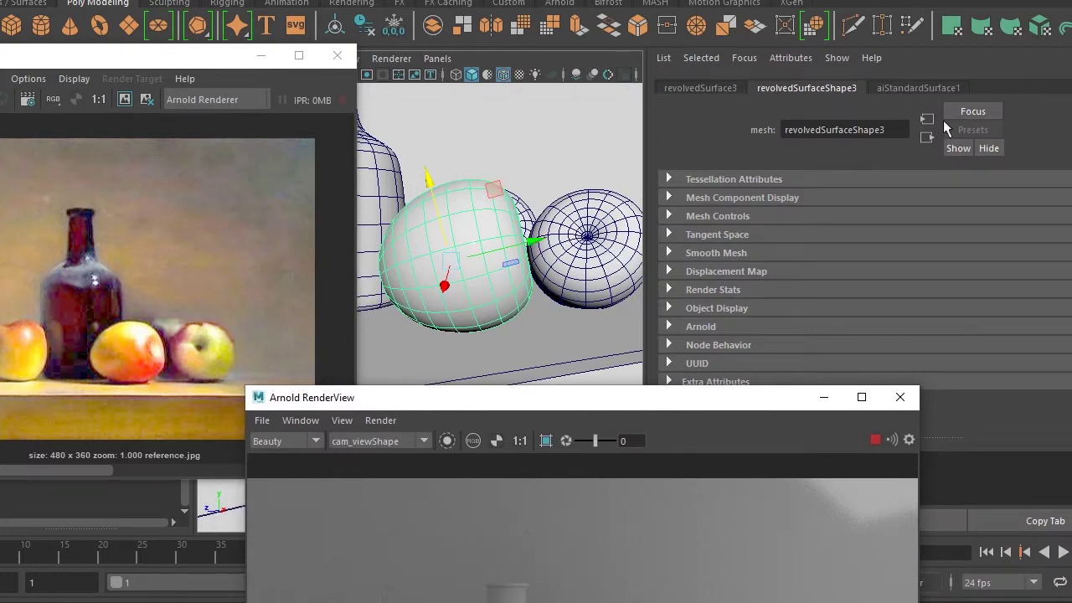
left_click(931, 88)
left_click_drag(675, 408, 428, 13)
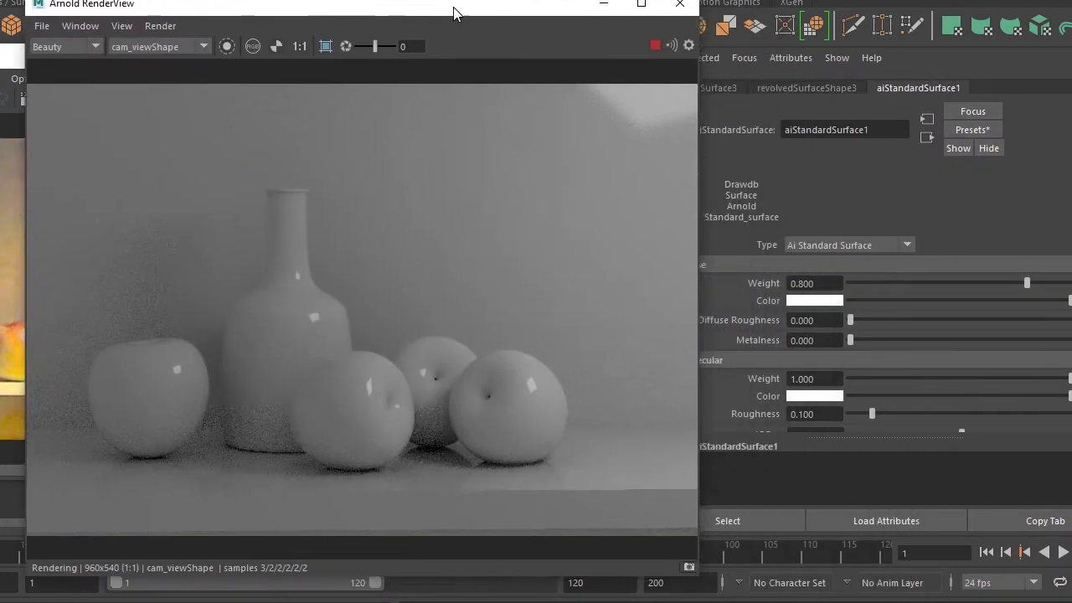
mouse_move(881, 414)
left_mouse_down()
mouse_move(958, 414)
mouse_move(909, 414)
mouse_move(925, 414)
left_mouse_up()
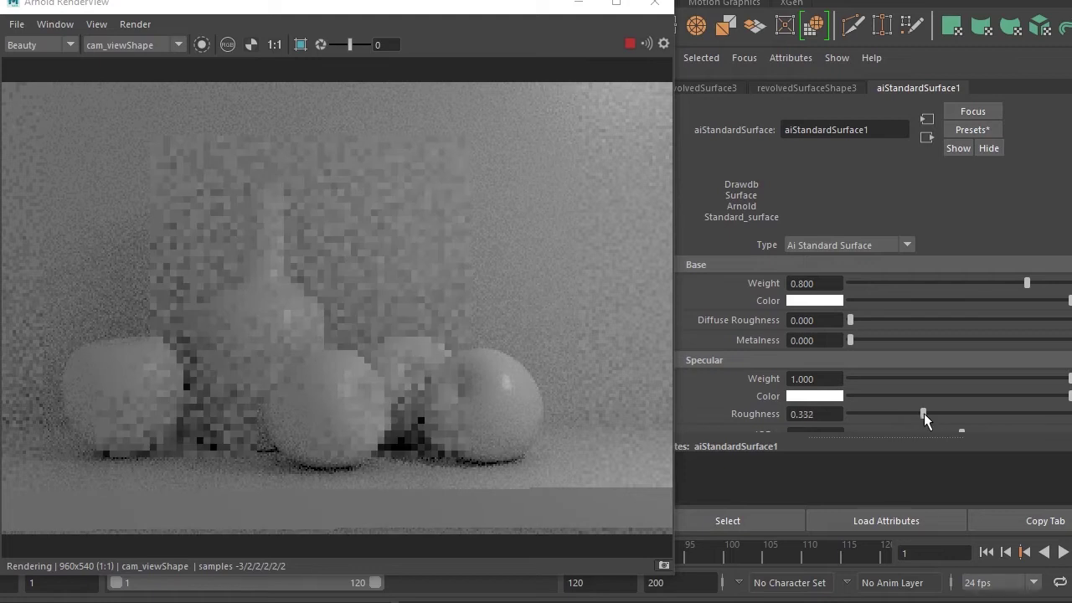
Arrange the render preview and reference painting windows beside the material settings
left_click_drag(410, 5, 809, 0)
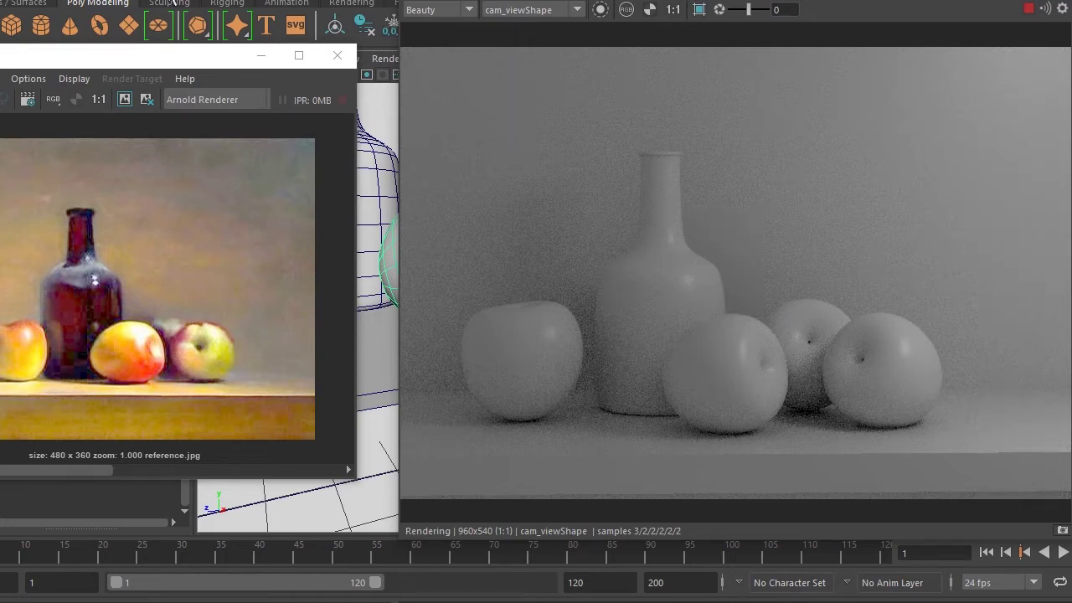
left_click_drag(141, 64, 161, 36)
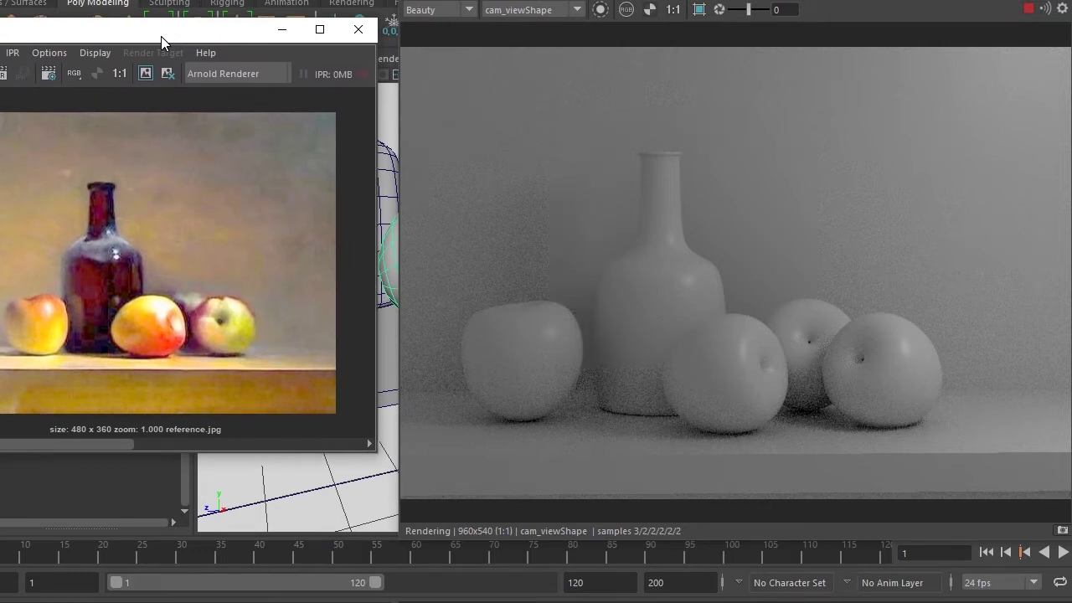
mouse_move(161, 36)
left_mouse_down()
mouse_move(356, 86)
mouse_move(31, 86)
left_mouse_up()
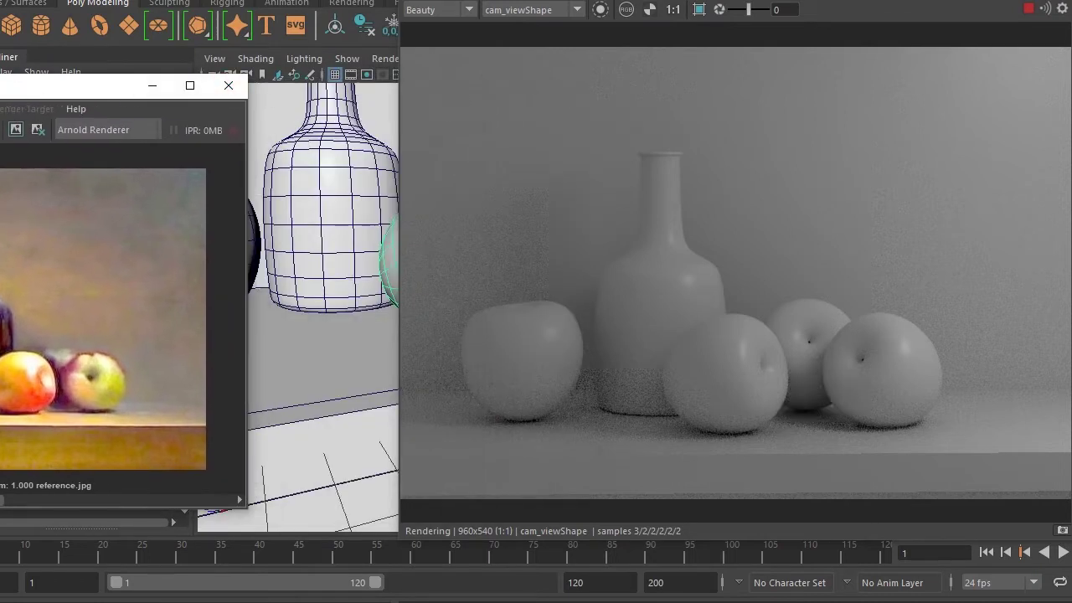
left_click_drag(588, 49, 709, 33)
left_click_drag(468, 276, 429, 287, "alt")
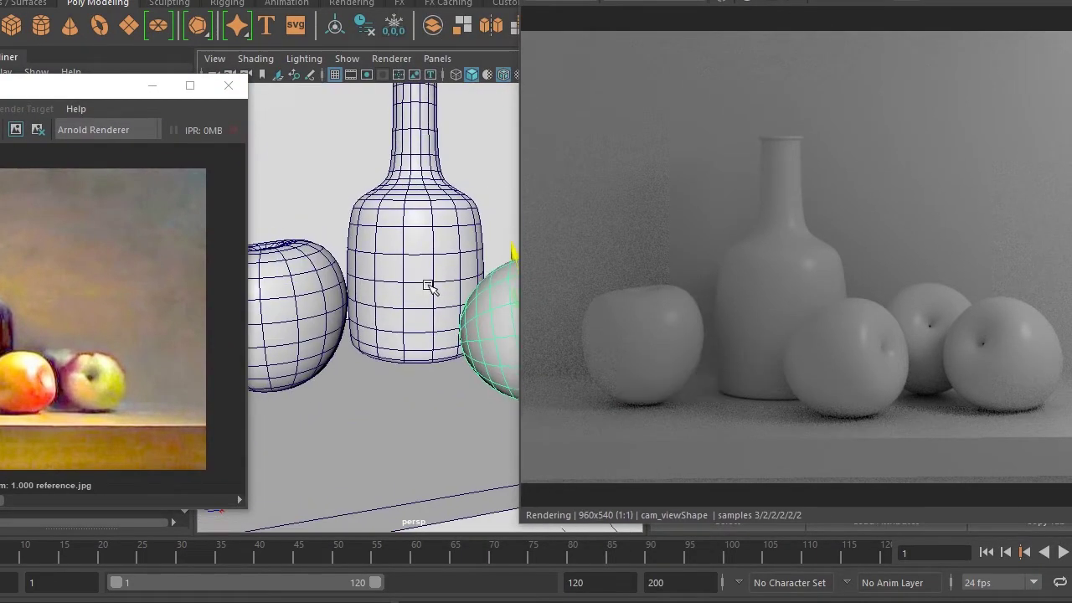
left_click_drag(869, 3, 357, 2)
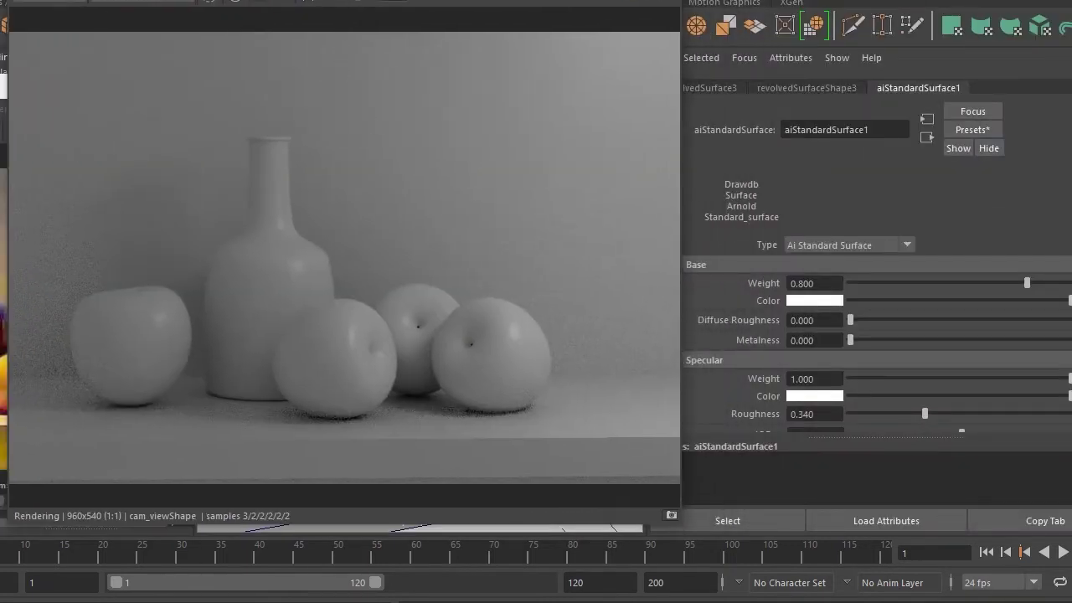
left_click(212, 144)
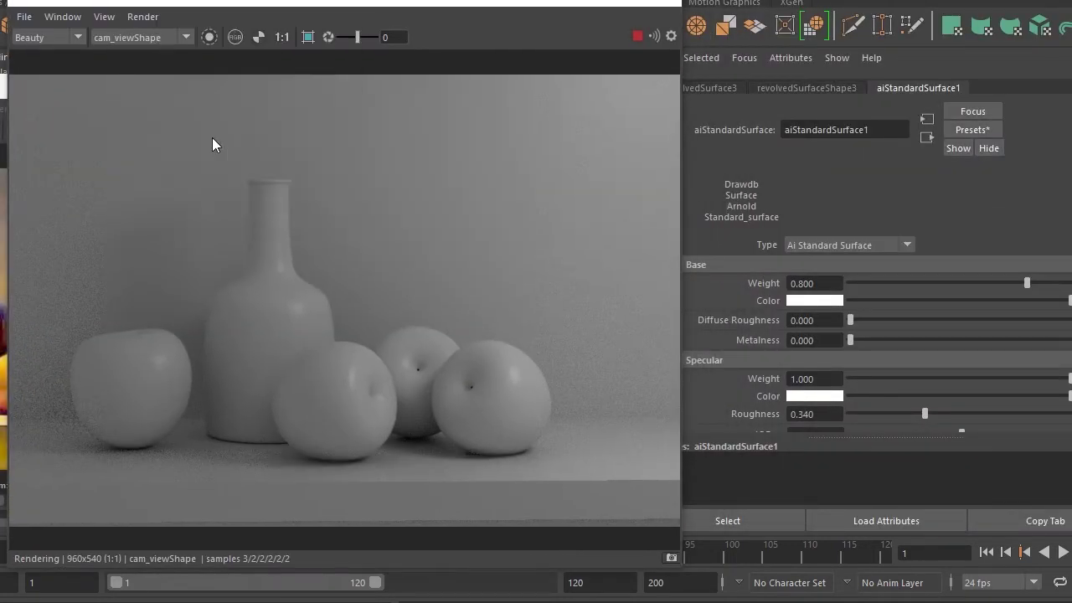
Select aiAreaLight1 and reduce its Spread to 0
left_click_drag(248, 14, 565, 46)
left_click(154, 87)
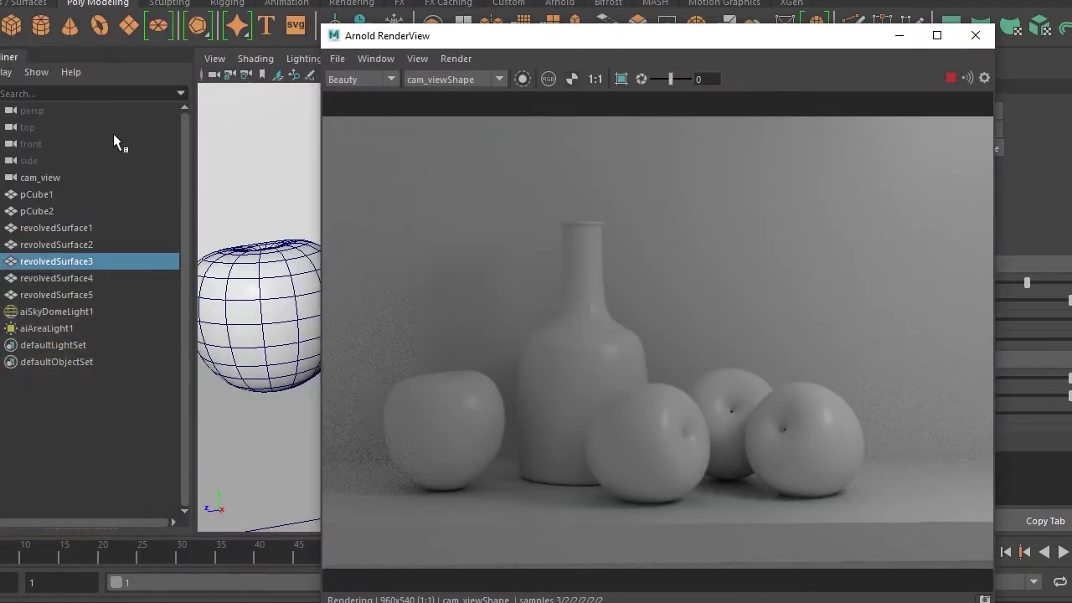
left_click(50, 330)
left_click_drag(500, 35, 154, 25)
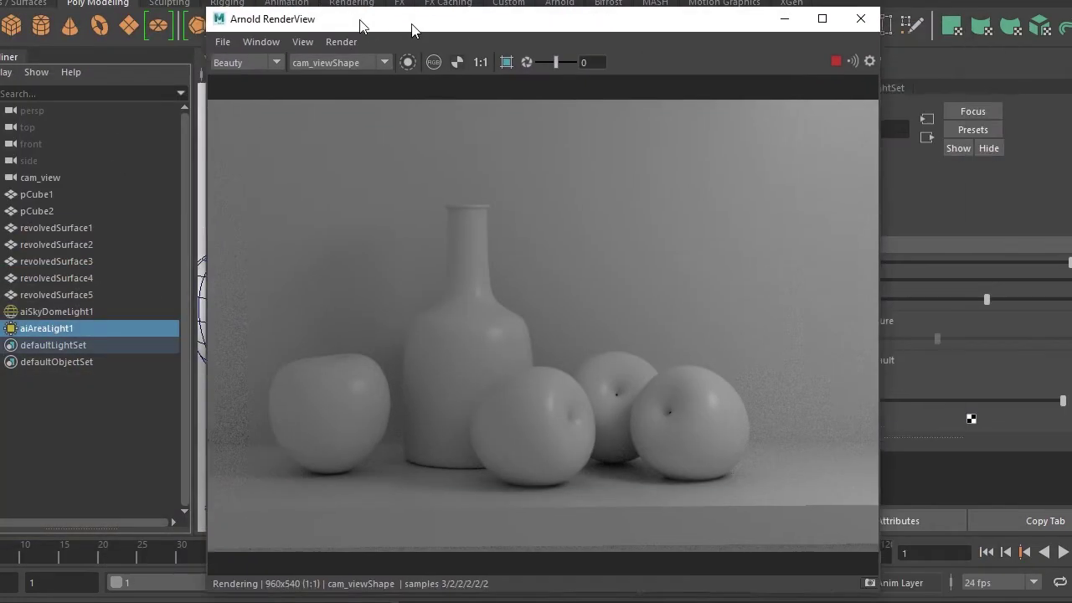
left_click_drag(911, 401, 700, 394)
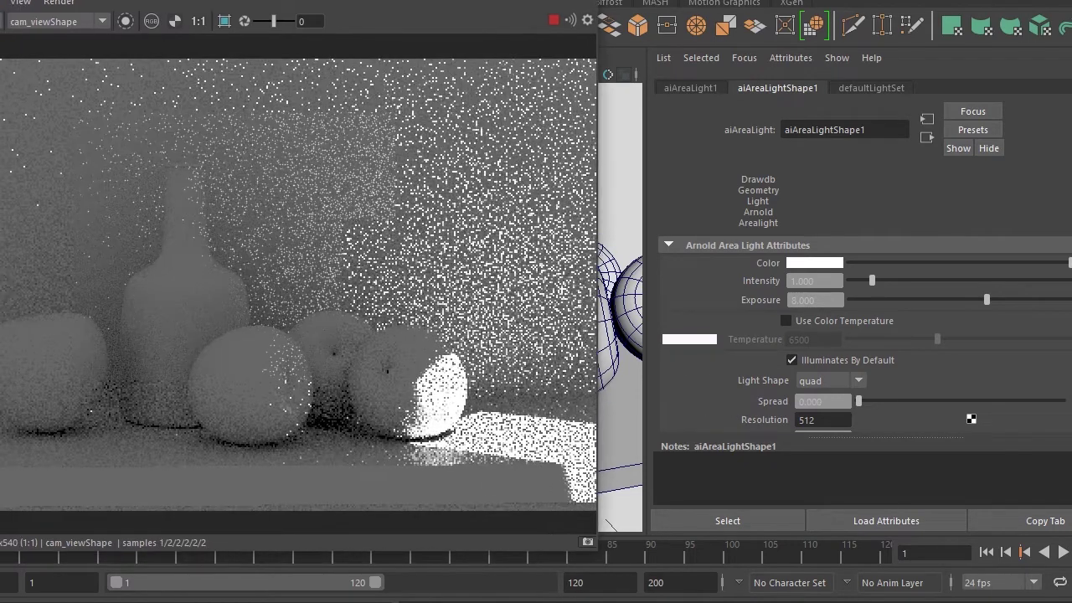
left_click_drag(298, 2, 1035, 86)
Aim, enlarge and move the area light so it sits above the shelf set
scroll(210, 288, "down", 5)
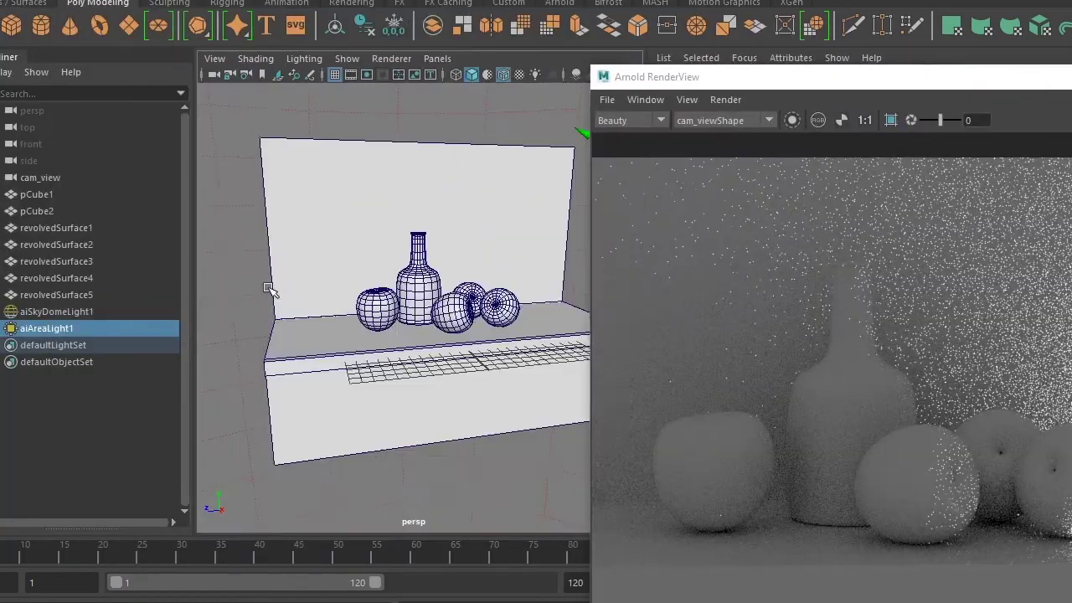
scroll(340, 293, "down", 2)
mouse_move(563, 176)
left_mouse_down()
mouse_move(587, 134)
mouse_move(560, 236)
mouse_move(628, 223)
left_mouse_up()
key("r")
key("w")
left_click_drag(519, 277, 434, 320, "alt")
mouse_move(478, 251)
left_mouse_down()
mouse_move(510, 232)
mouse_move(449, 268)
mouse_move(471, 266)
mouse_move(371, 239)
mouse_move(360, 199)
left_mouse_up()
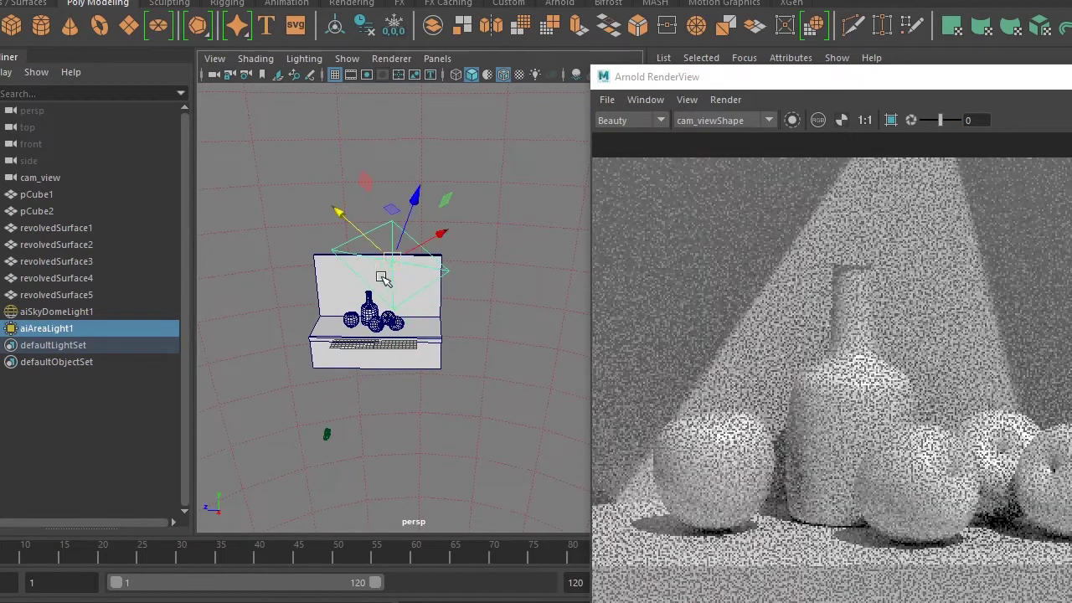
left_click_drag(410, 258, 450, 253)
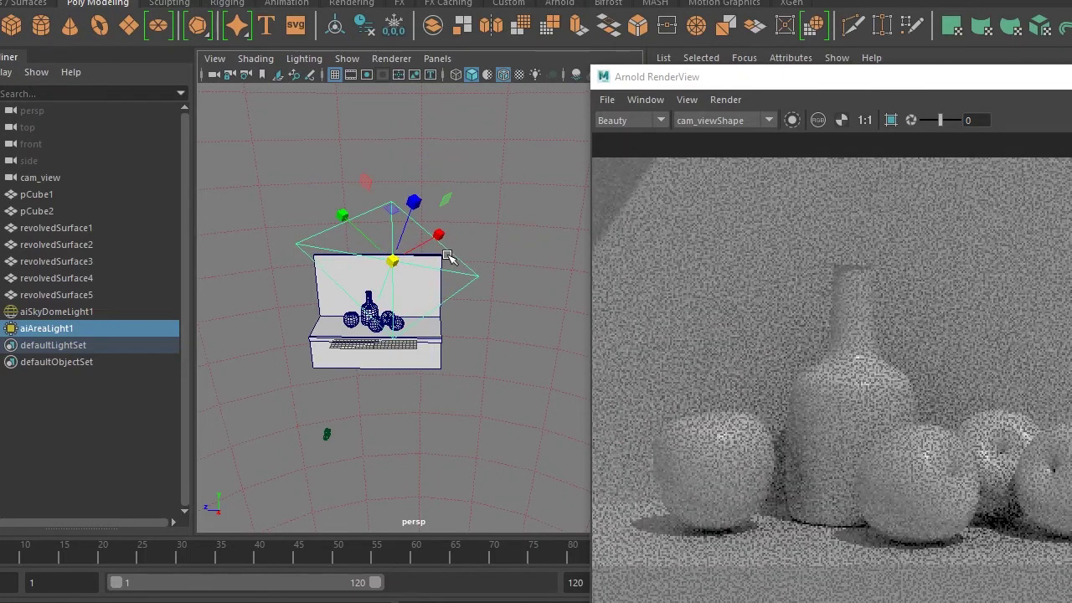
Check the lighting through cam_view, then return the viewport to the perspective camera
left_click(437, 60)
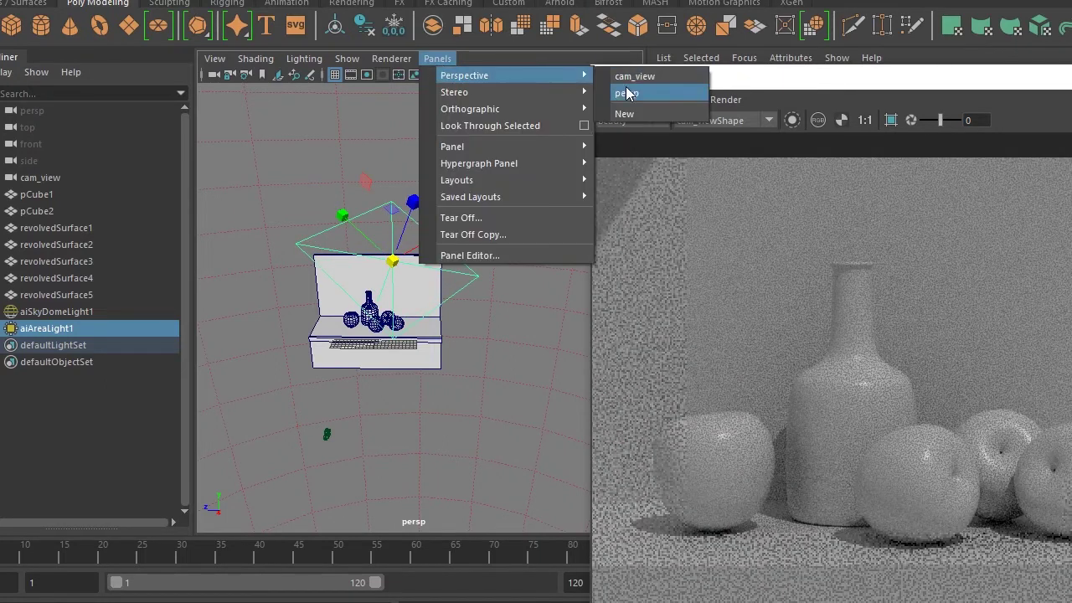
left_click(635, 77)
mouse_move(801, 90)
left_mouse_down()
mouse_move(771, 212)
mouse_move(155, 71)
mouse_move(407, 308)
mouse_move(791, 539)
left_mouse_up()
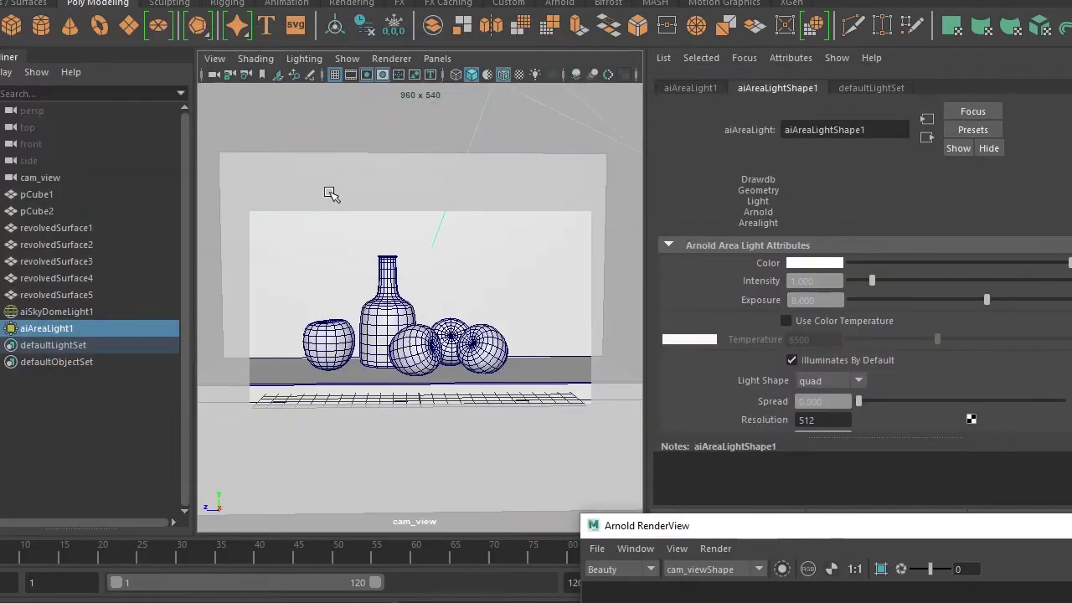
left_click(438, 58)
left_click(641, 75)
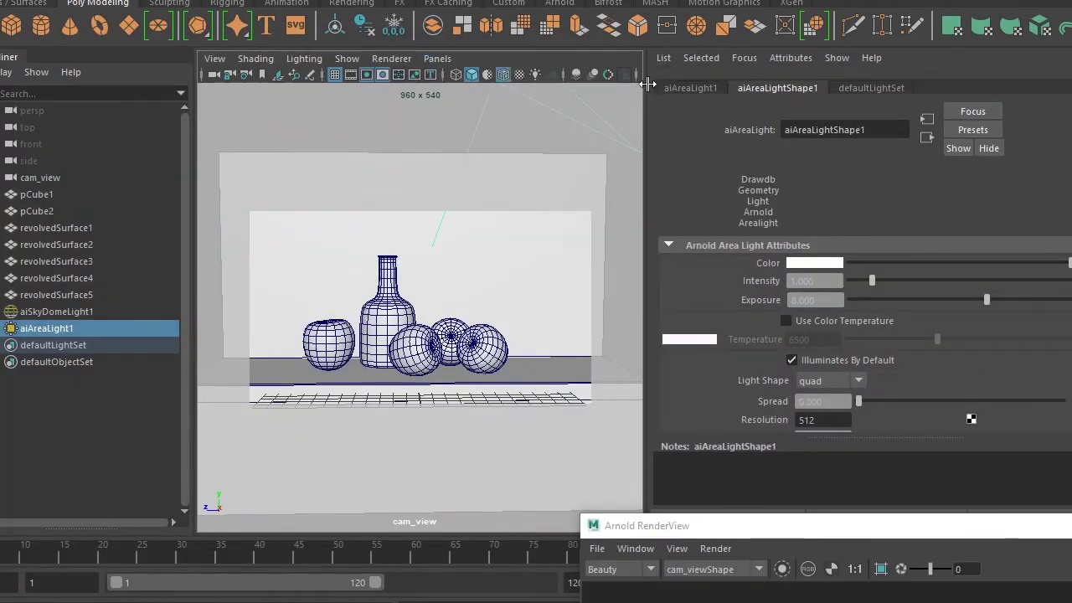
left_click(437, 59)
mouse_move(493, 78)
left_click(643, 92)
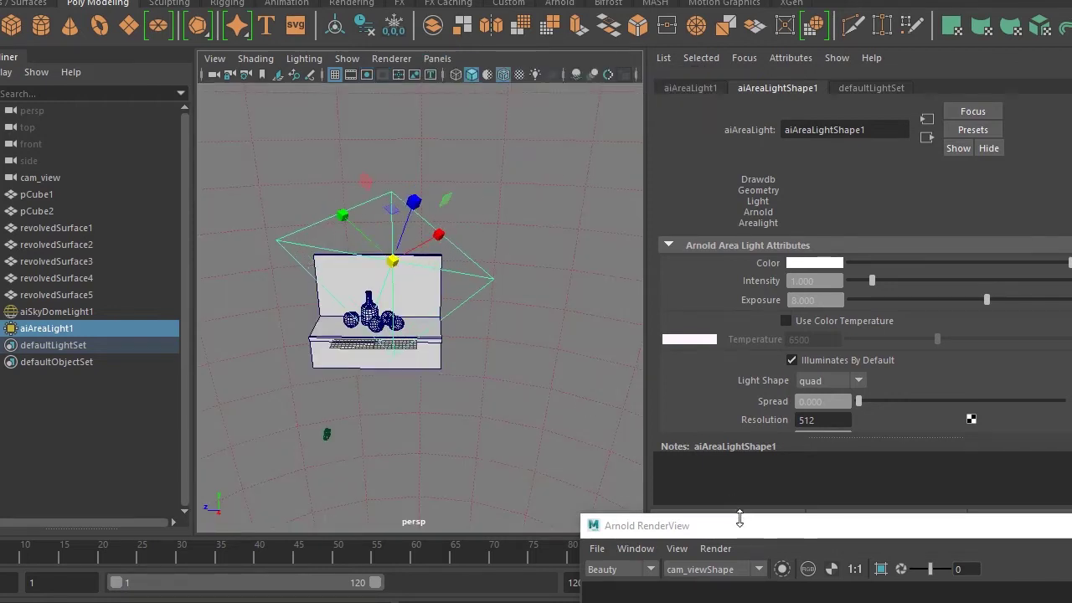
mouse_move(737, 529)
left_mouse_down()
mouse_move(342, 28)
mouse_move(667, 49)
left_mouse_up()
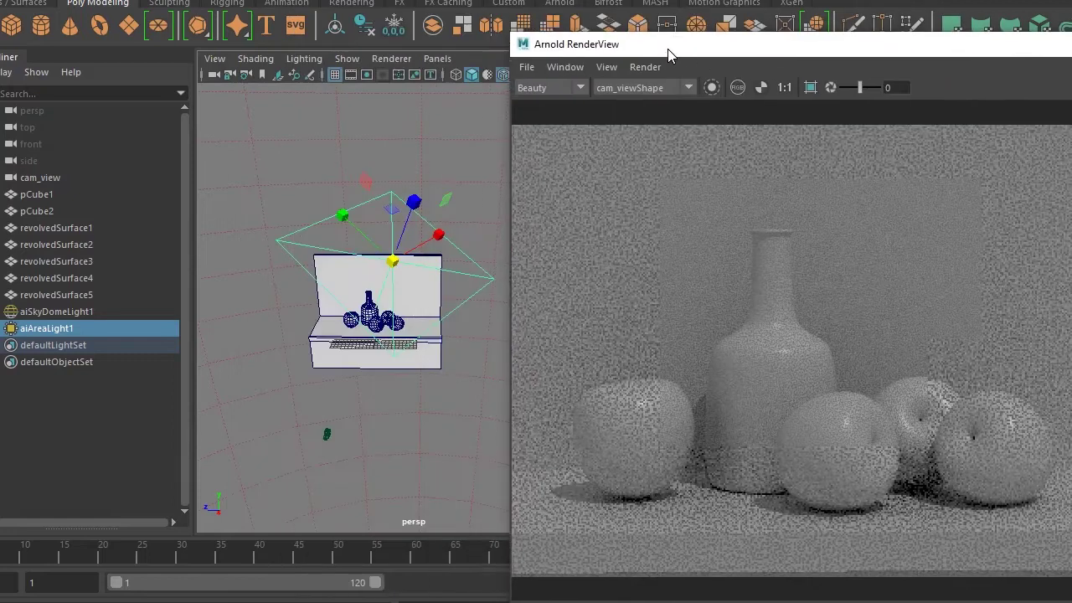
left_click(437, 59)
mouse_move(465, 75)
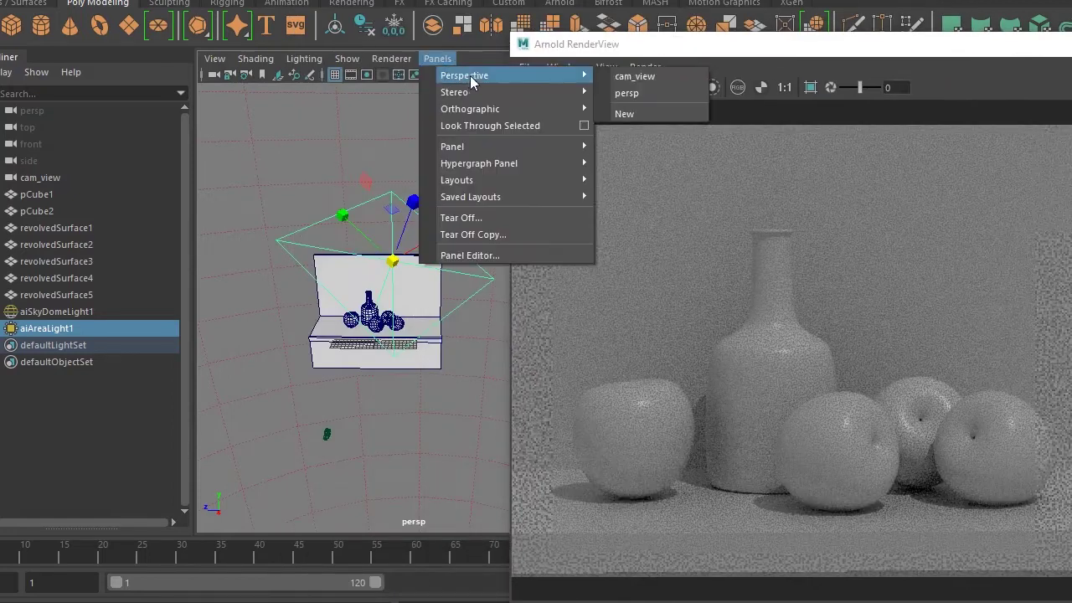
left_click(637, 92)
mouse_move(722, 43)
left_mouse_down()
mouse_move(142, 2)
mouse_move(154, 0)
left_mouse_up()
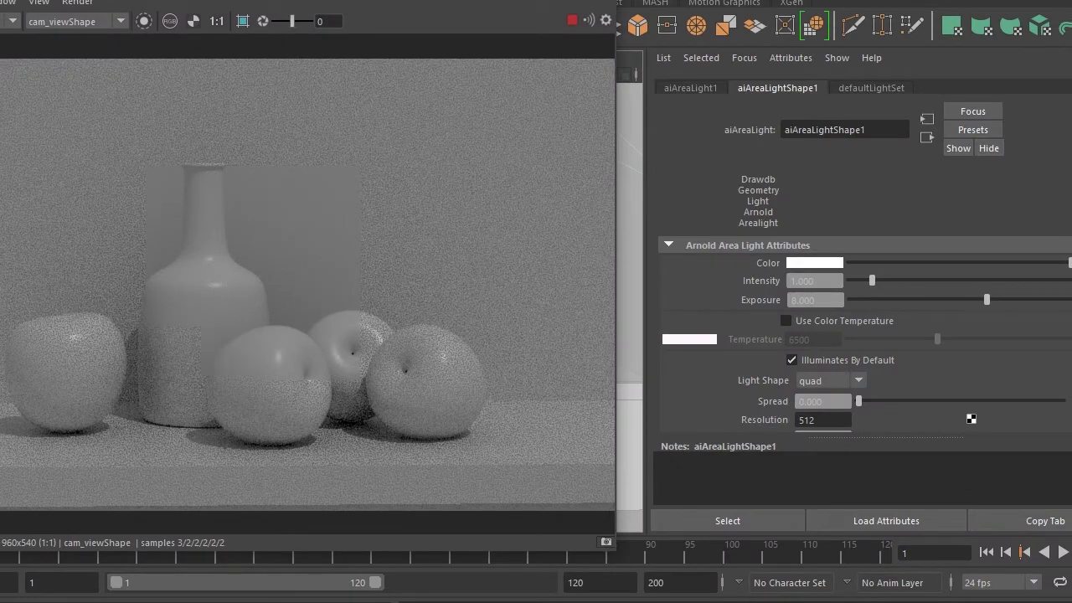
Widen aiAreaLightShape1's spread to 0.087 and enter an exposure of 9
mouse_move(859, 400)
left_mouse_down()
mouse_move(972, 399)
mouse_move(876, 400)
left_mouse_up()
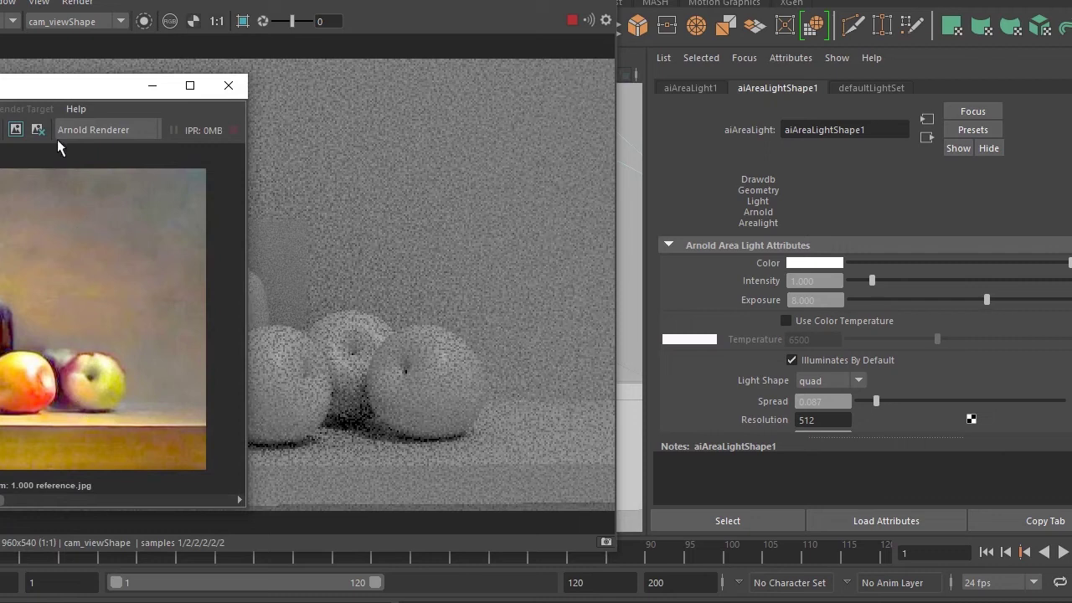
mouse_move(34, 94)
left_mouse_down()
mouse_move(413, 92)
mouse_move(517, 80)
left_mouse_up()
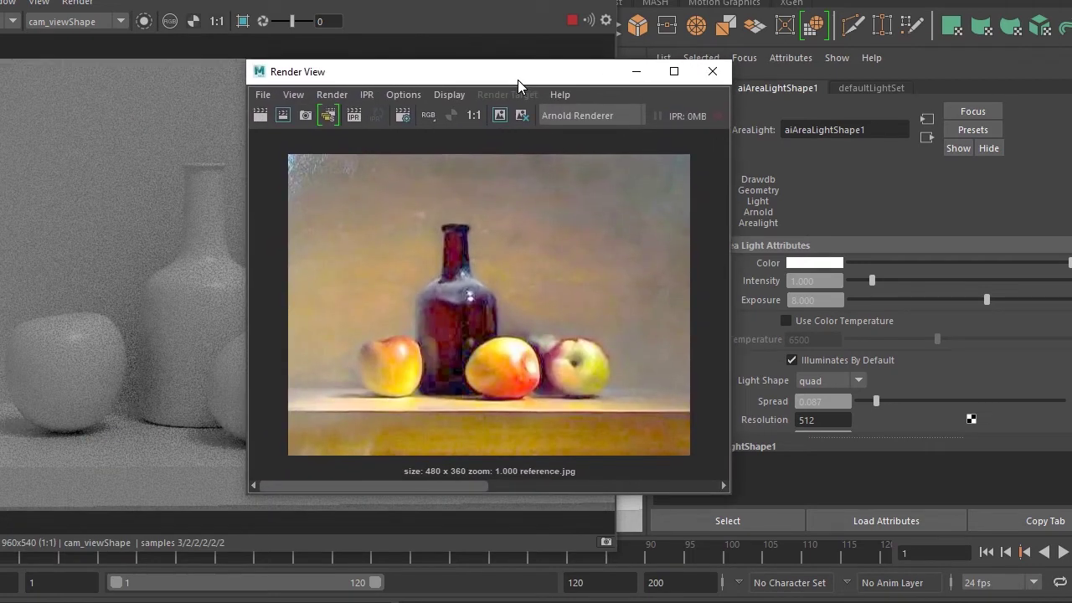
type("9")
key("Return")
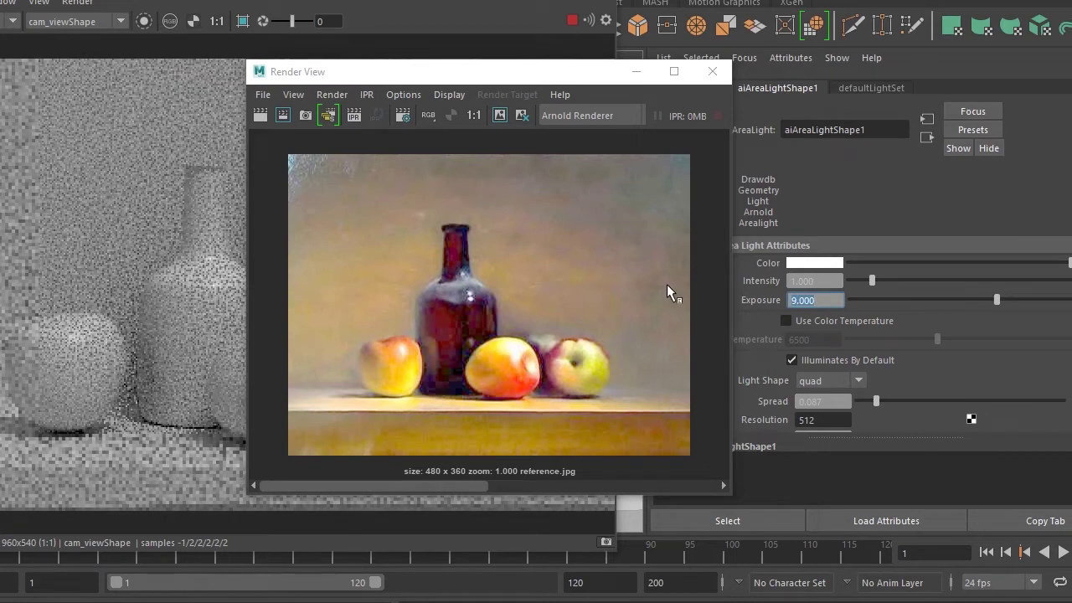
Arrange the reference painting and render preview windows to compare the lighting
mouse_move(456, 80)
left_mouse_down()
mouse_move(682, 17)
mouse_move(665, 0)
mouse_move(458, 0)
left_mouse_up()
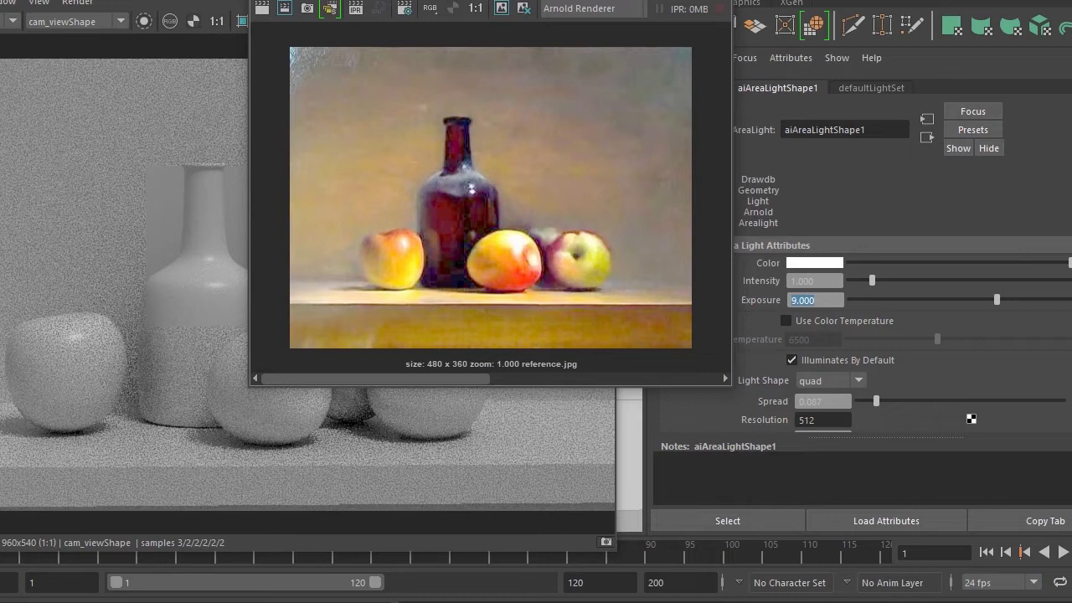
left_click_drag(459, 0, 507, 0)
left_click_drag(331, 148, 615, 142)
left_click_drag(425, 0, 593, 0)
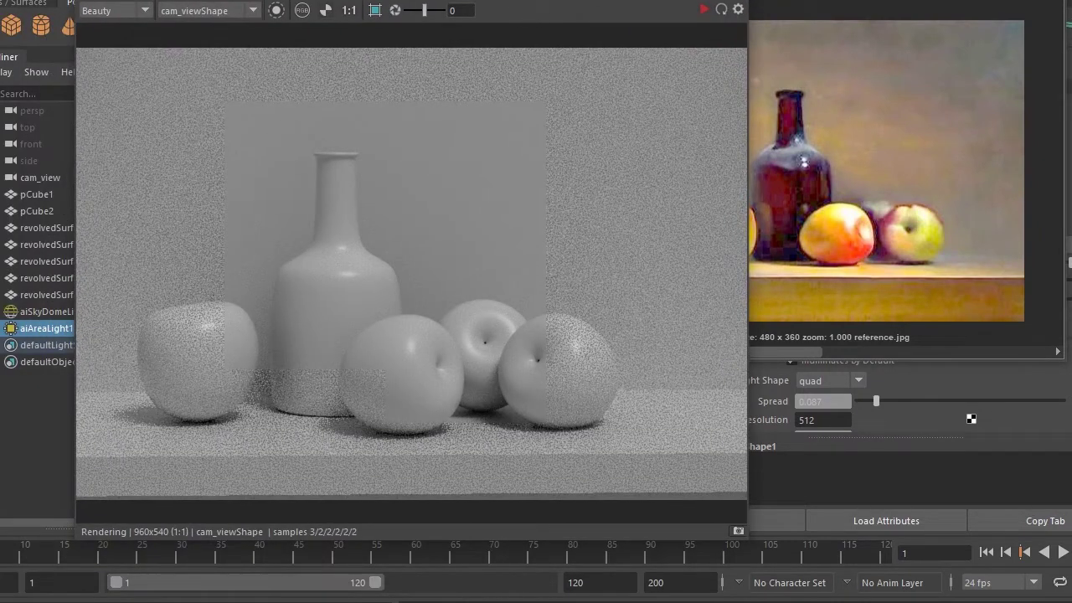
left_click_drag(482, 0, 480, 390)
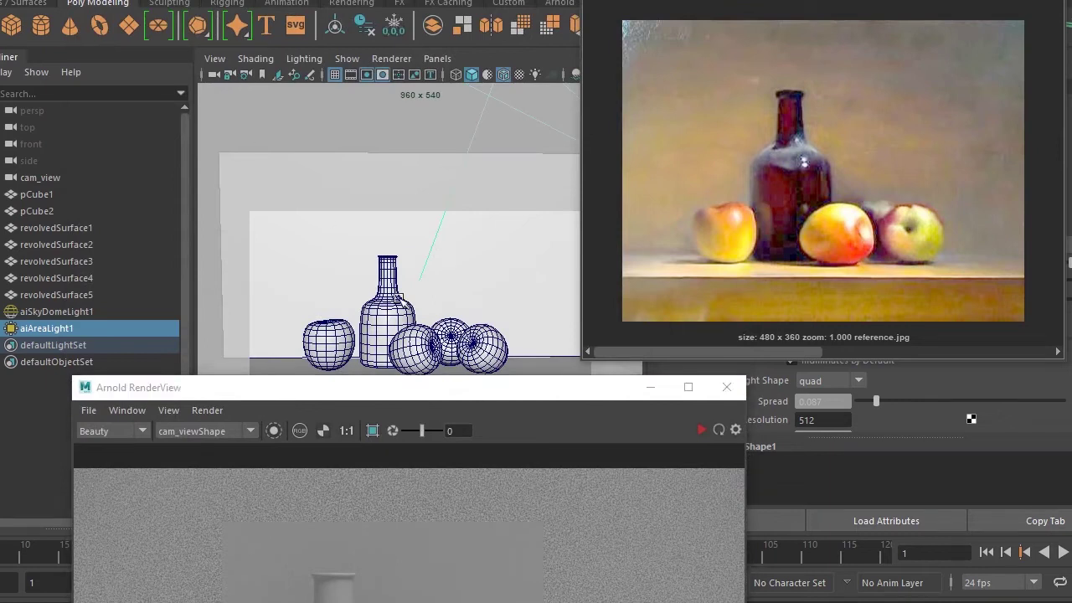
Assign the bottle a new aiStandardSurface and rename it glass_base_shader
left_click(396, 309)
right_click_drag(395, 310, 409, 316)
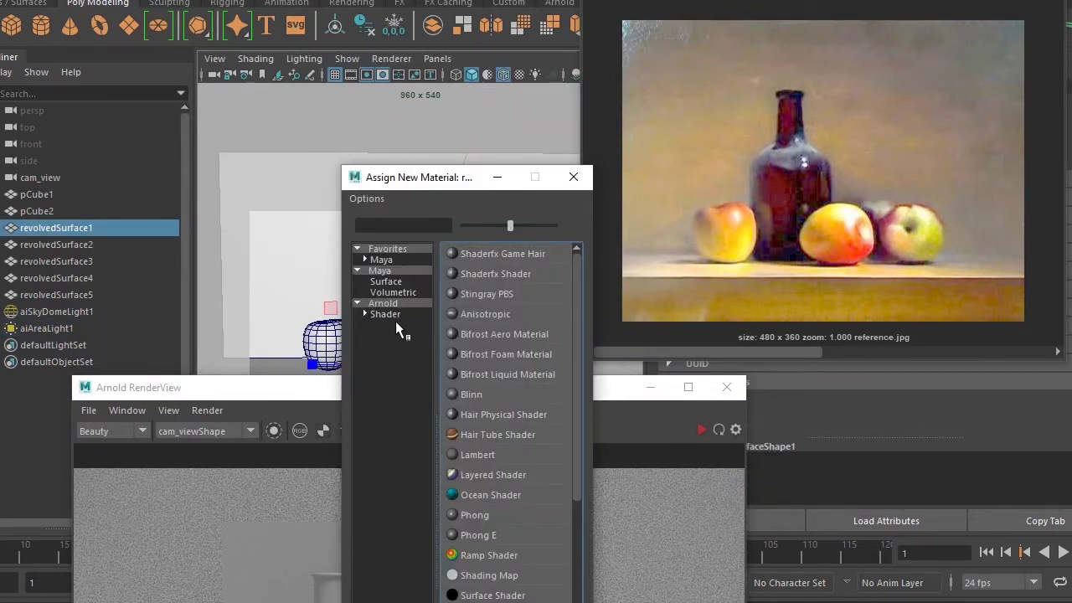
left_click(387, 314)
left_click(523, 381)
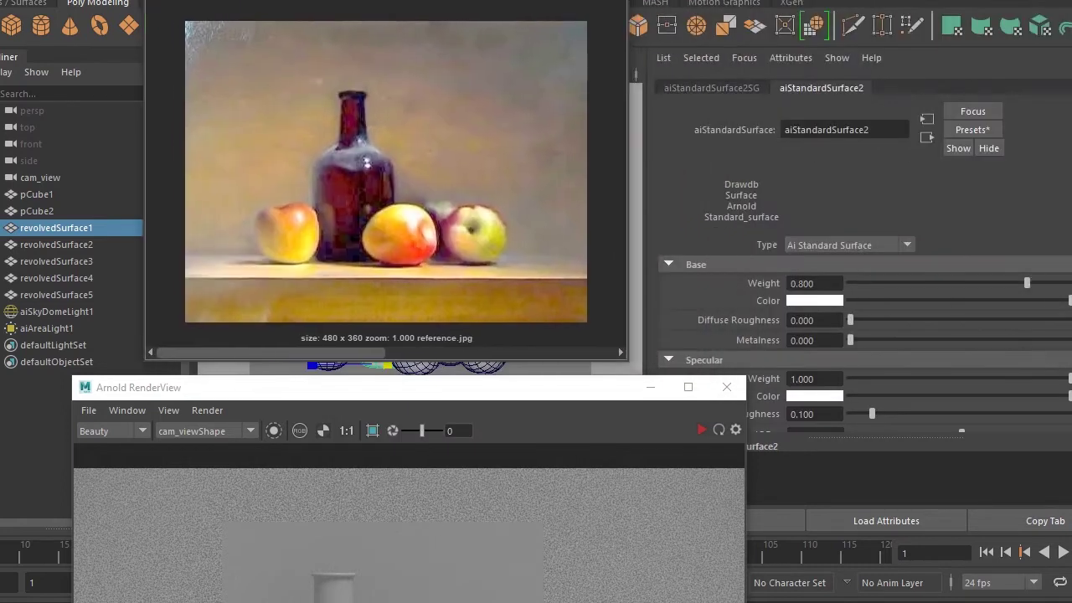
left_click_drag(598, 29, 354, 9)
double_click(875, 129)
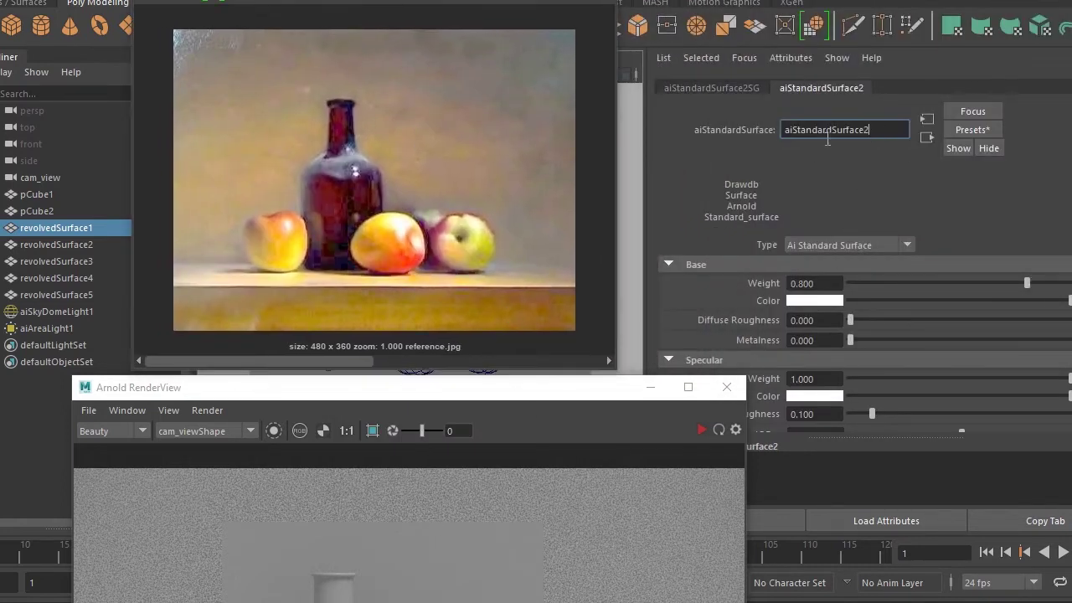
type("glass")
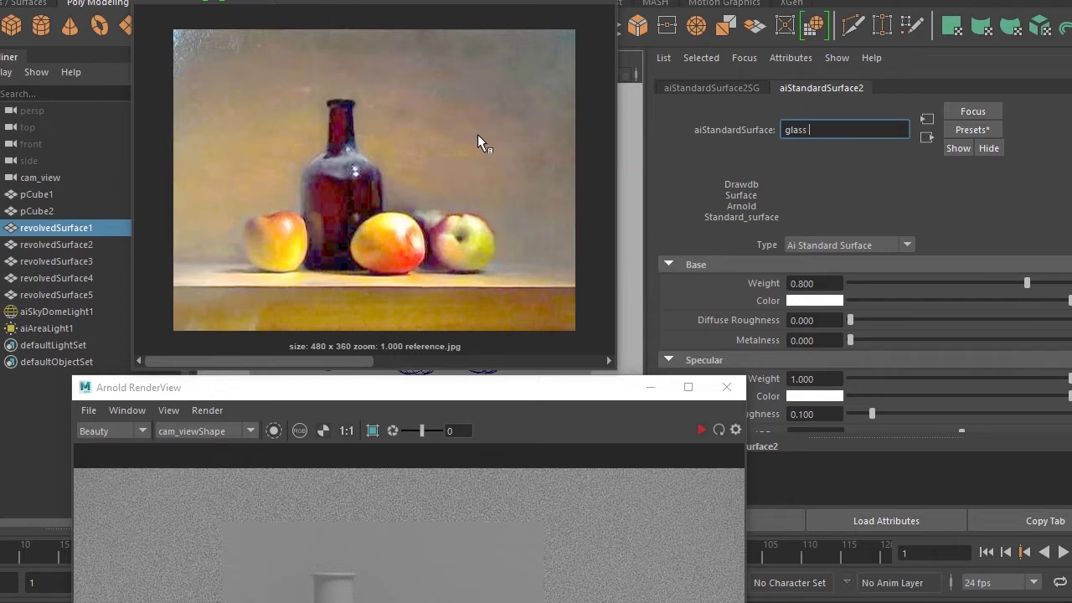
type("er")
key("Return")
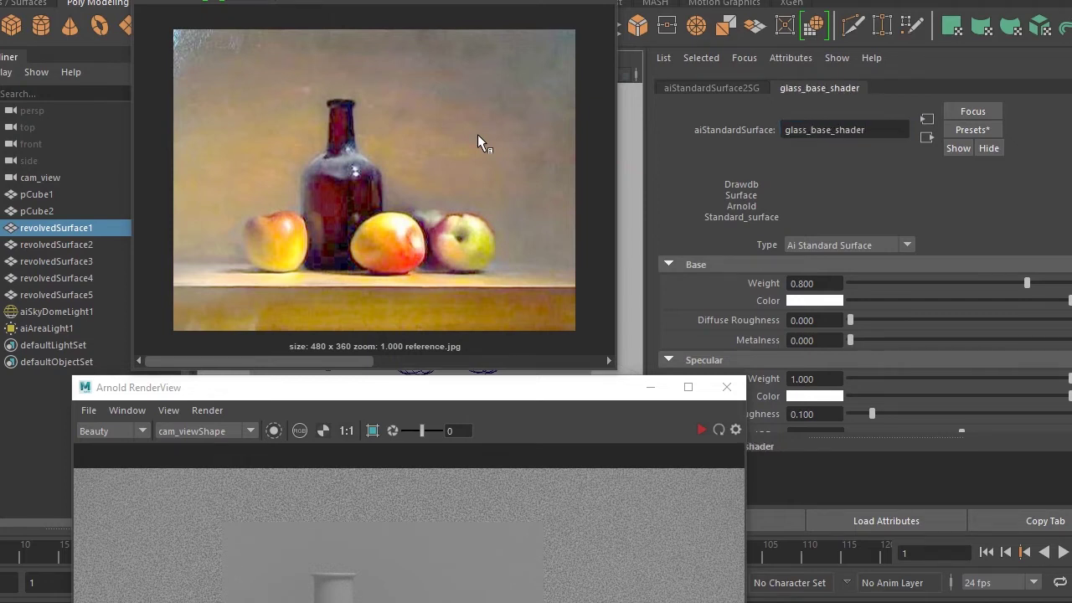
Render only the vase region and set Base Weight 0 and Specular Roughness 0.023
left_click_drag(455, 379, 409, 1)
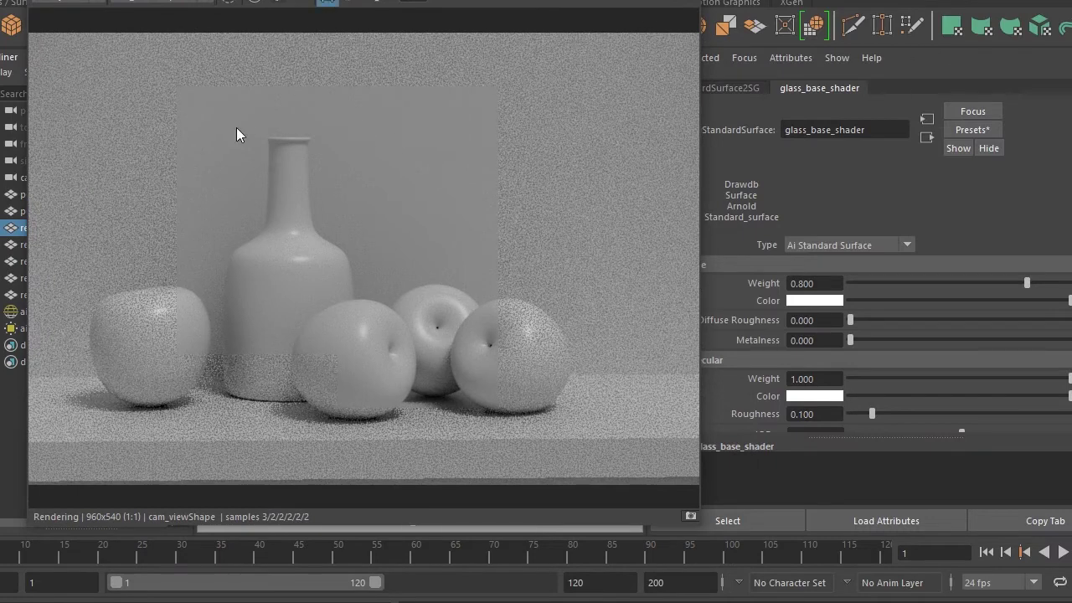
left_click_drag(211, 119, 374, 410)
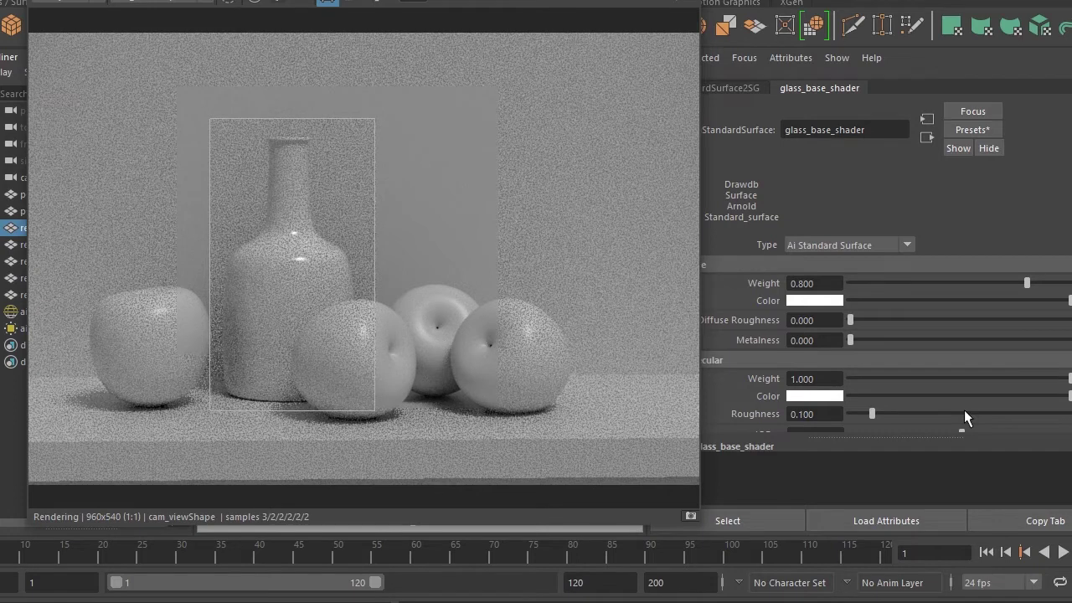
left_click_drag(979, 283, 735, 282)
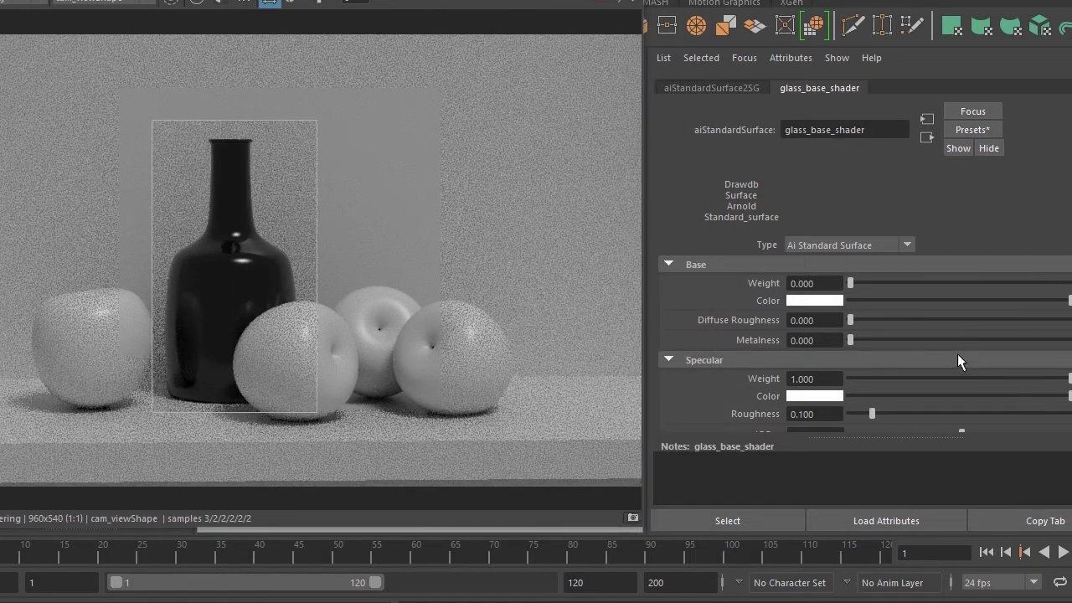
left_click_drag(872, 414, 856, 414)
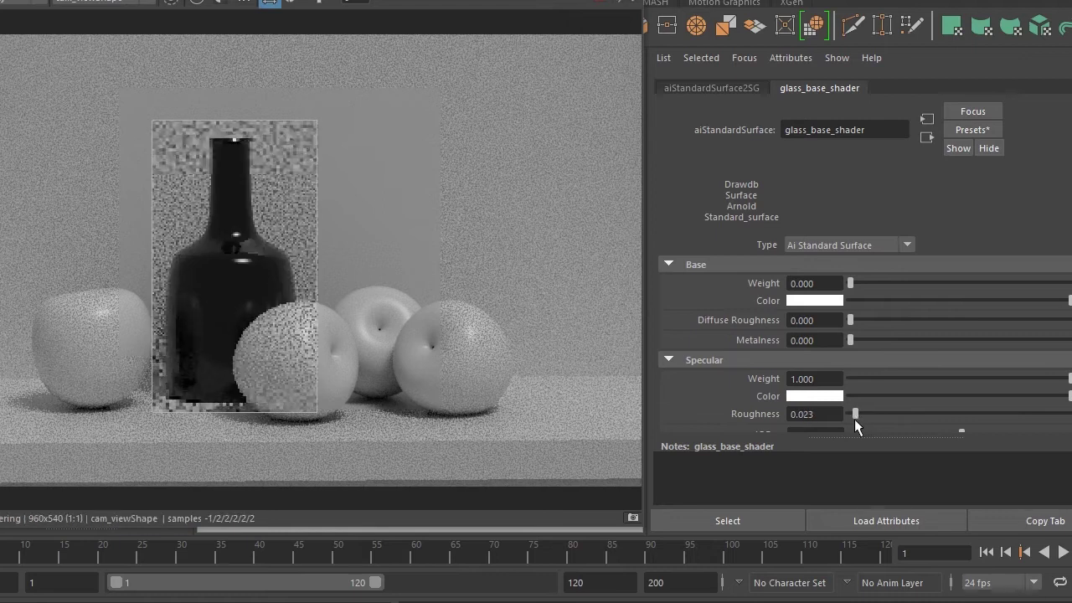
scroll(895, 375, "down", 3)
scroll(894, 375, "down", 2)
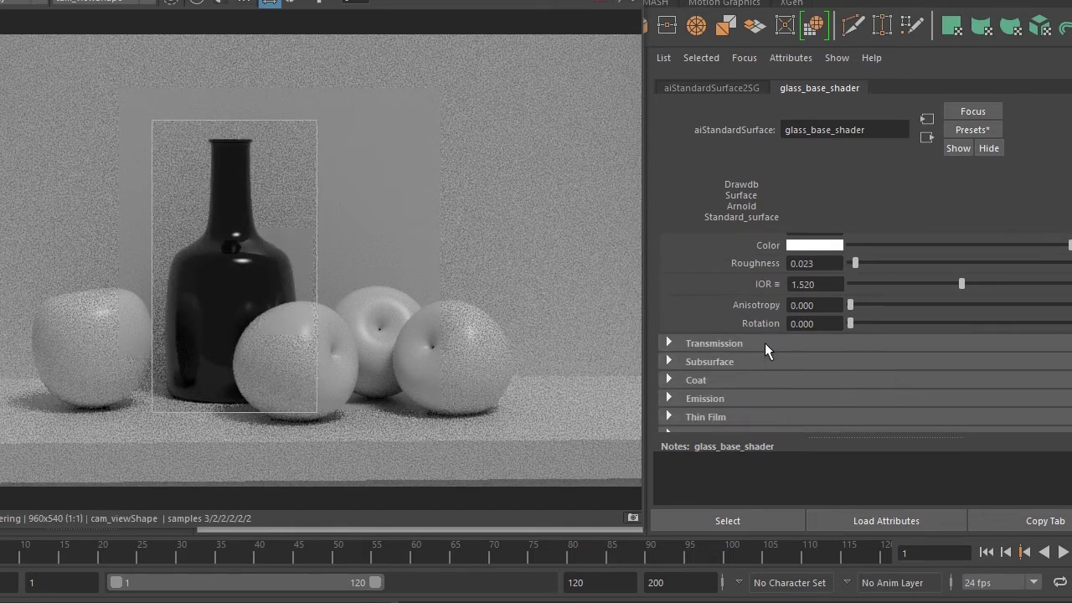
Set transmission weight to 1.000 and try red transmission colours before resetting to white
left_click(765, 343)
left_click_drag(860, 363, 1067, 363)
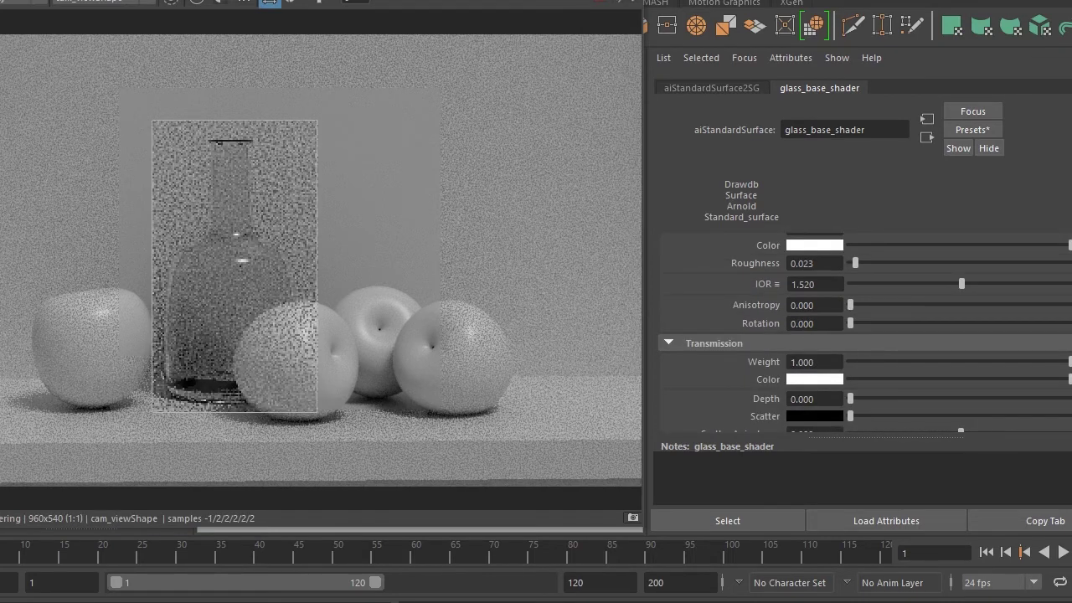
left_click(829, 379)
left_click(765, 335)
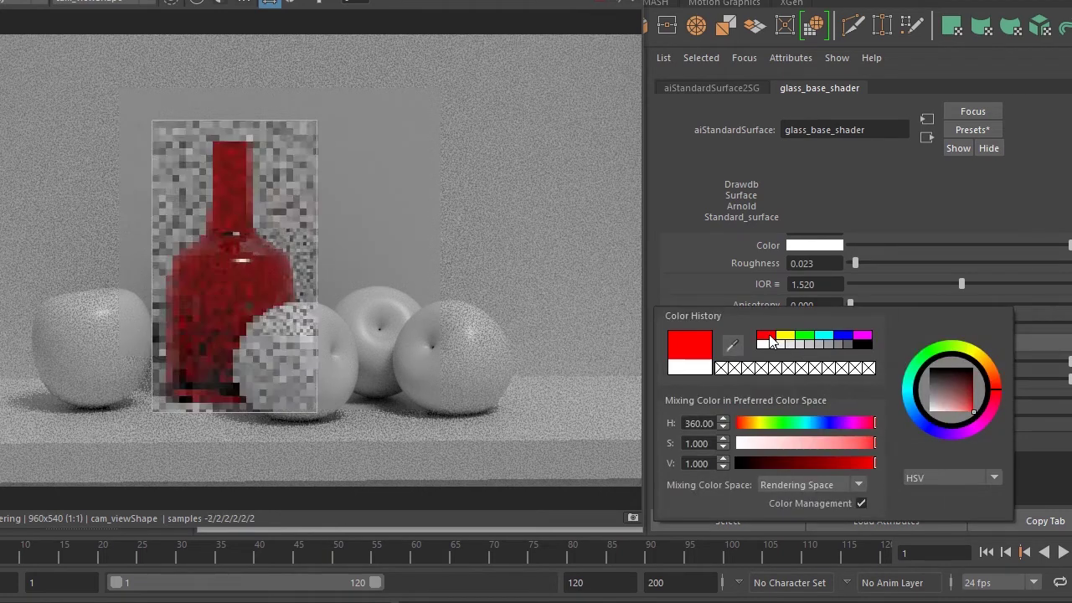
mouse_move(788, 467)
left_mouse_down()
mouse_move(854, 465)
mouse_move(844, 471)
left_mouse_up()
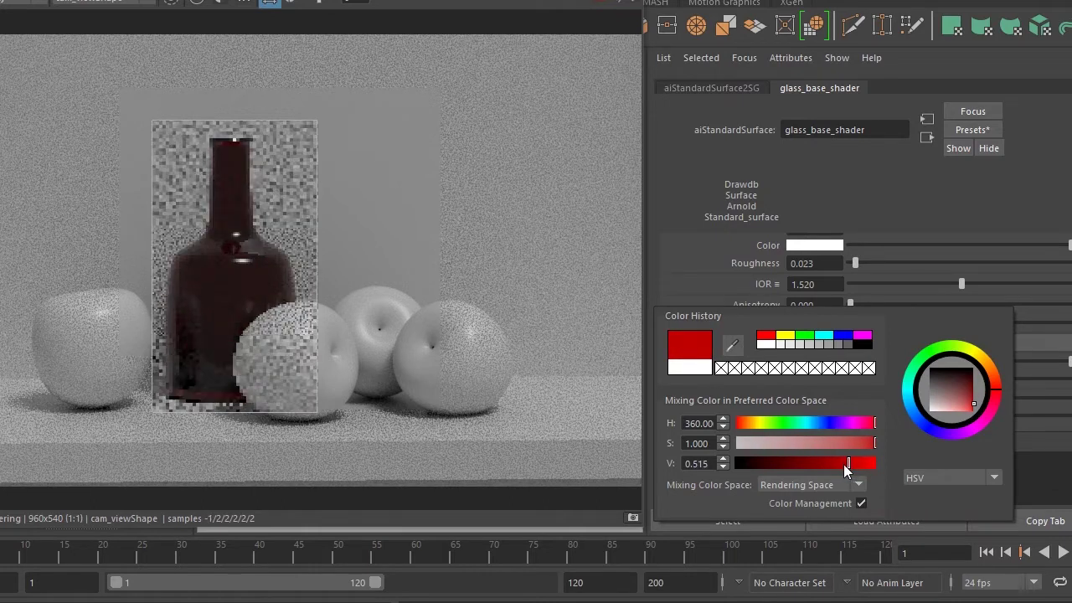
left_click_drag(844, 471, 856, 463)
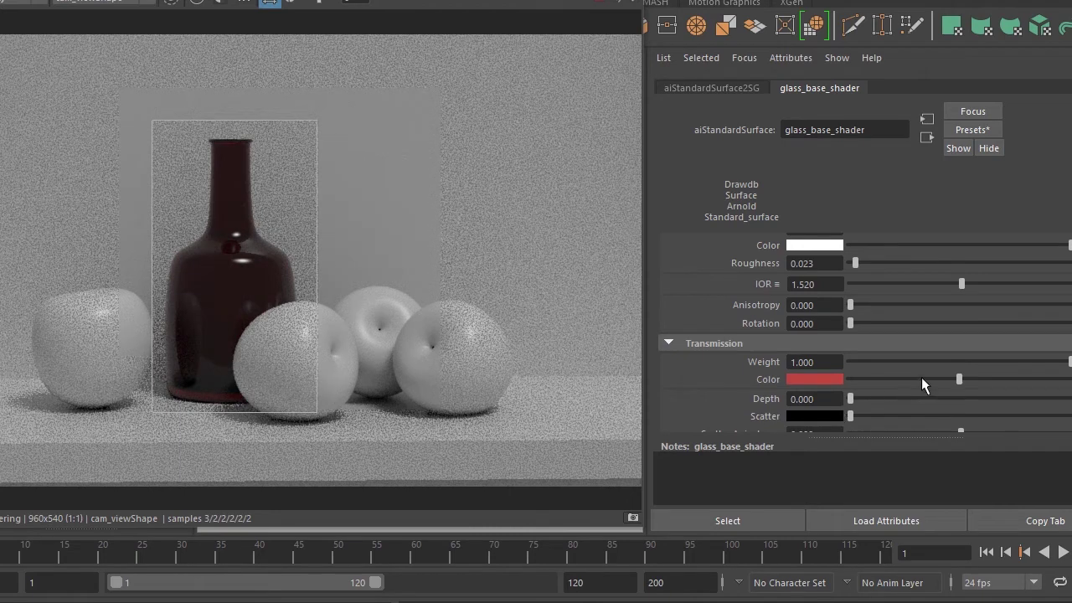
left_click_drag(925, 379, 1070, 378)
left_click(821, 379)
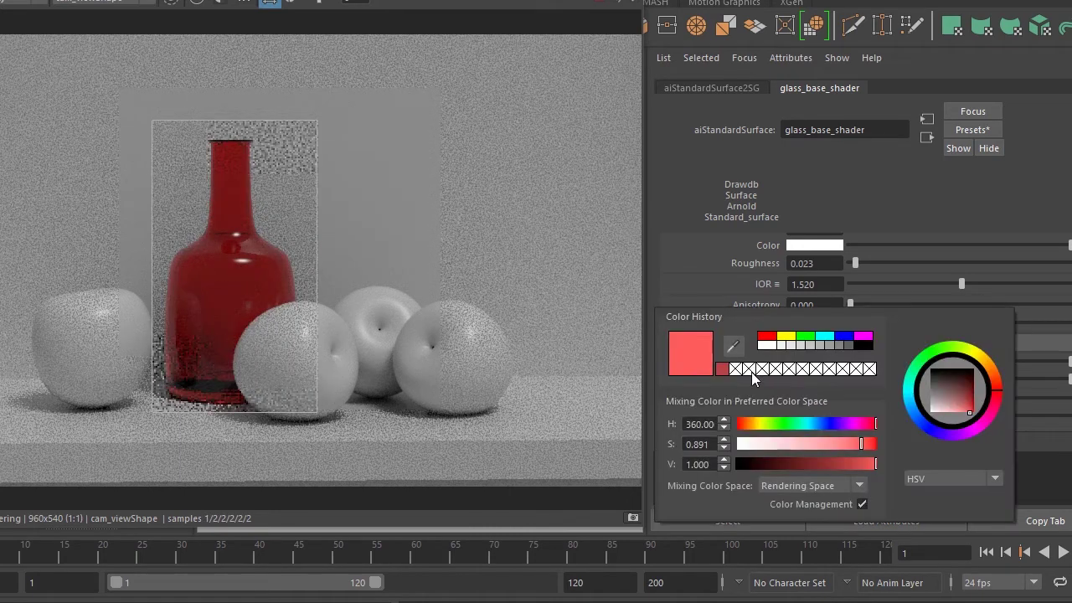
left_click(760, 347)
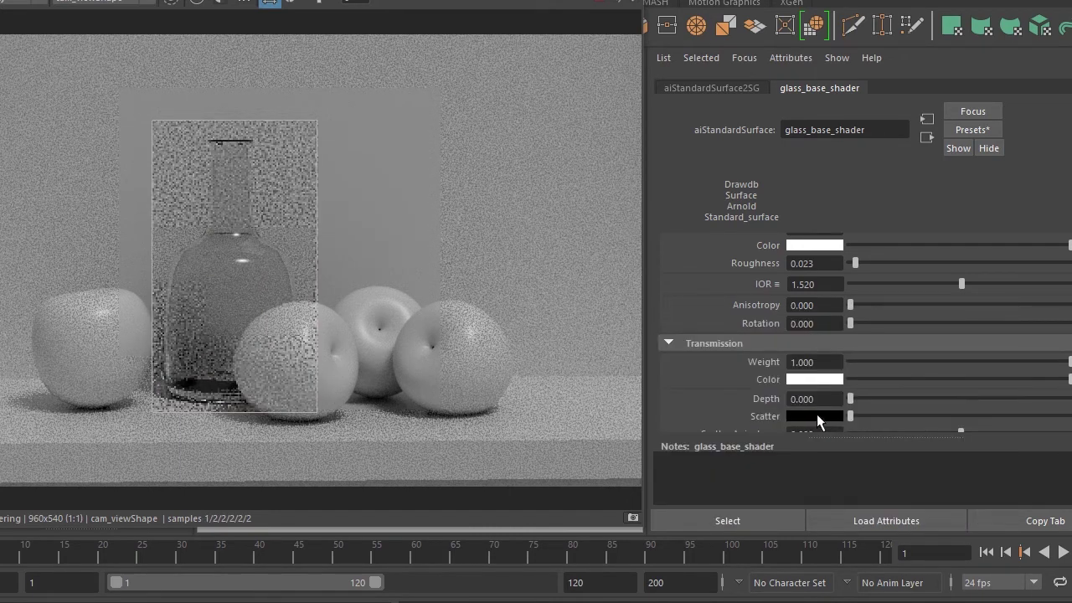
Return transmission depth to 0 and scatter to black, then tint the transmission colour red
left_click(817, 414)
left_click(721, 405)
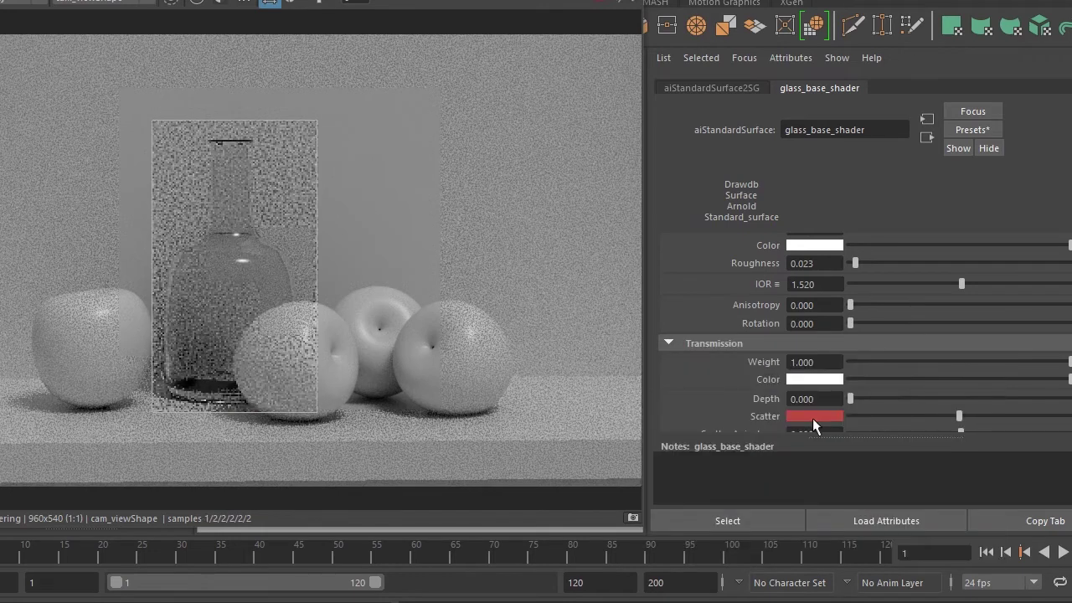
left_click_drag(847, 400, 885, 402)
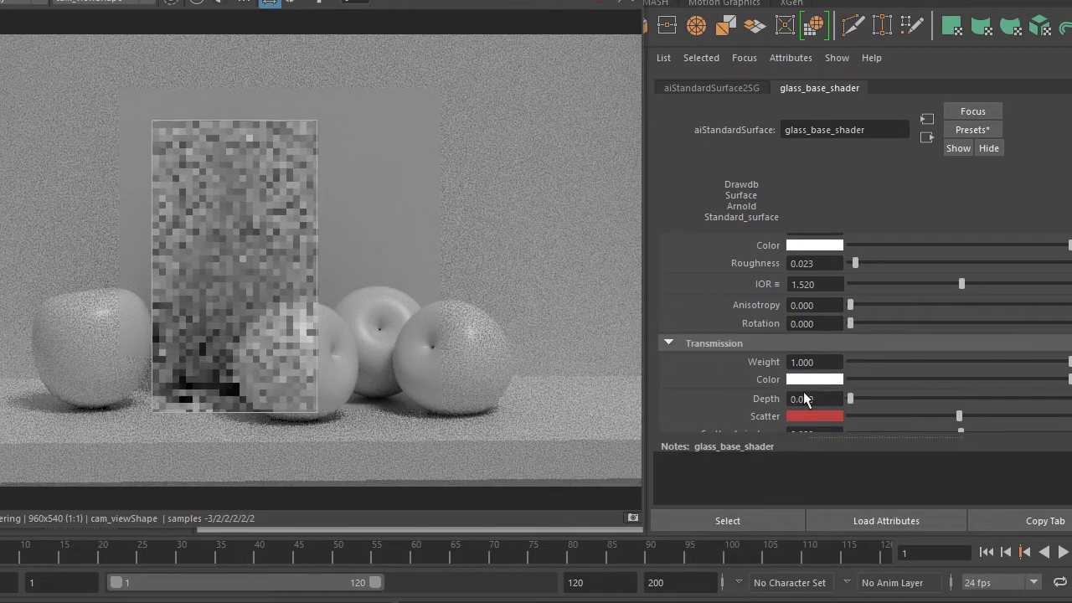
scroll(886, 389, "down", 2)
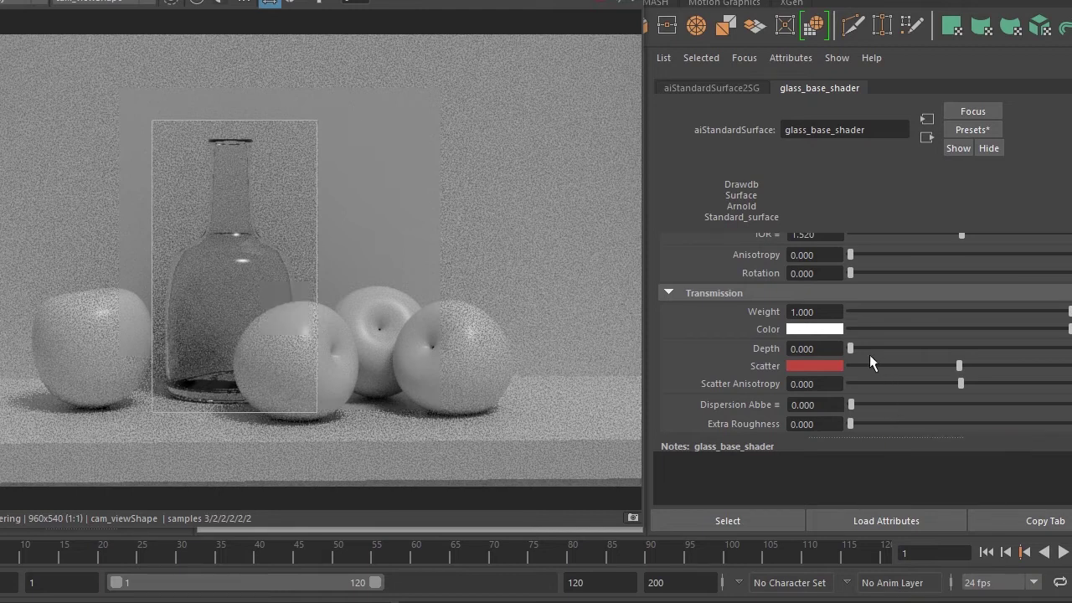
mouse_move(850, 349)
left_mouse_down()
mouse_move(1036, 366)
mouse_move(740, 359)
left_mouse_up()
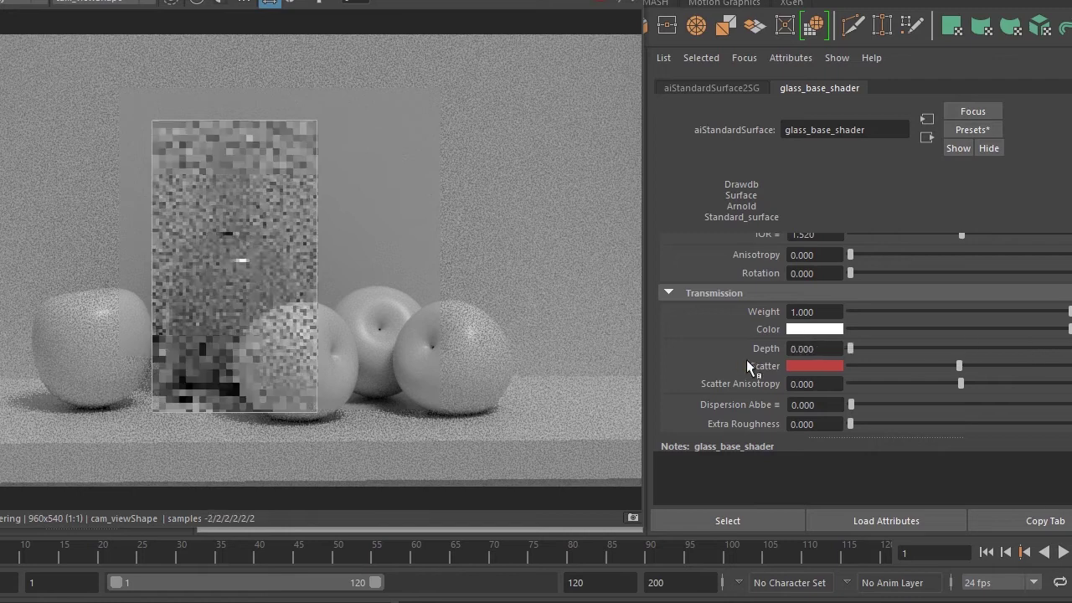
left_click_drag(894, 367, 753, 368)
left_click(814, 328)
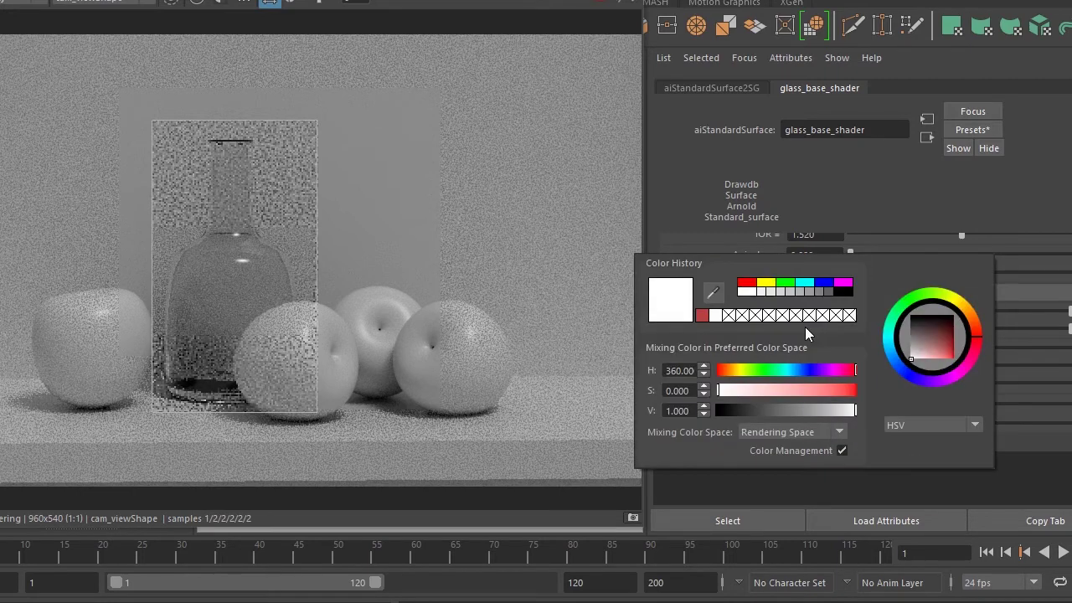
left_click(740, 285)
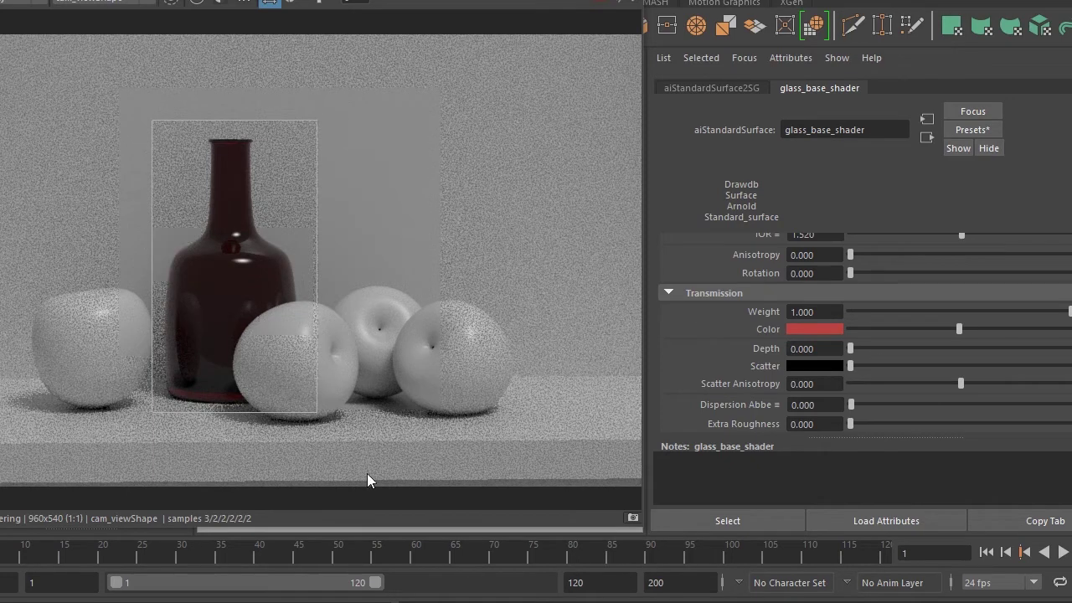
mouse_move(319, 17)
left_mouse_down()
mouse_move(768, 14)
mouse_move(360, 4)
mouse_move(371, 167)
mouse_move(675, 5)
mouse_move(635, 4)
mouse_move(607, 48)
left_mouse_up()
left_click(210, 168)
Place the reference beside the render and fine-tune the transmission red's saturation
left_click_drag(252, 4, 120, 5)
mouse_move(537, 2)
left_mouse_down()
mouse_move(412, 0)
mouse_move(449, 0)
mouse_move(426, 0)
left_mouse_up()
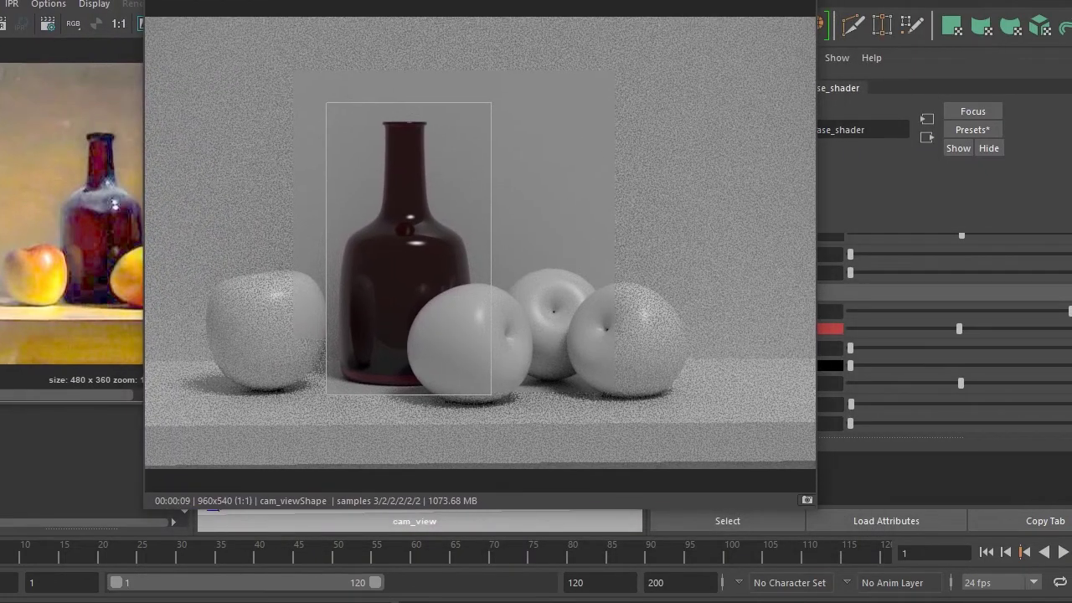
left_click(833, 327)
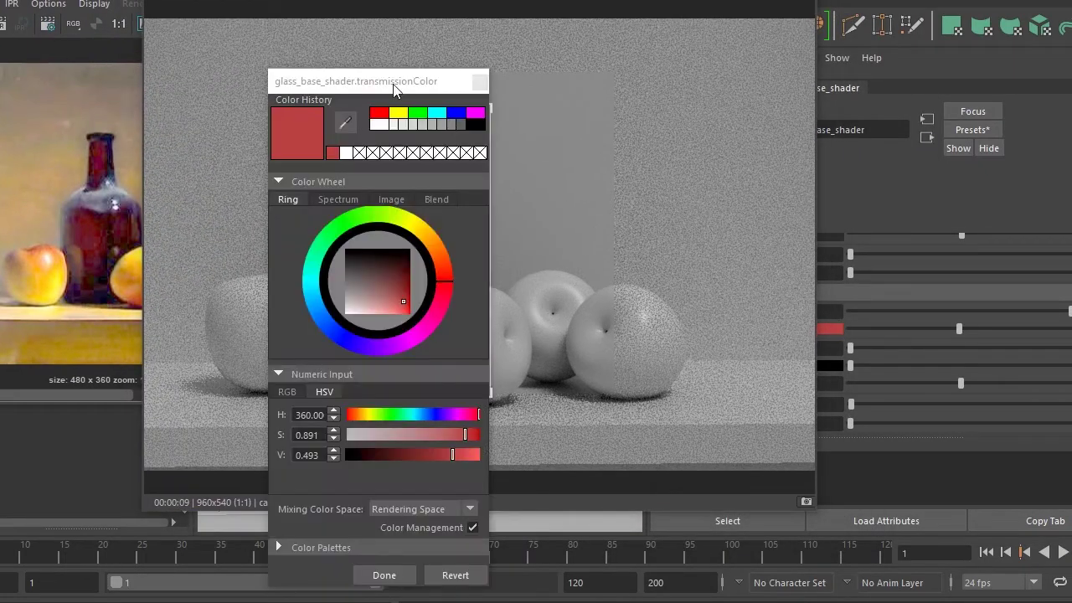
left_click_drag(394, 81, 861, 18)
mouse_move(922, 374)
left_mouse_down()
mouse_move(910, 373)
mouse_move(940, 374)
mouse_move(934, 404)
left_mouse_up()
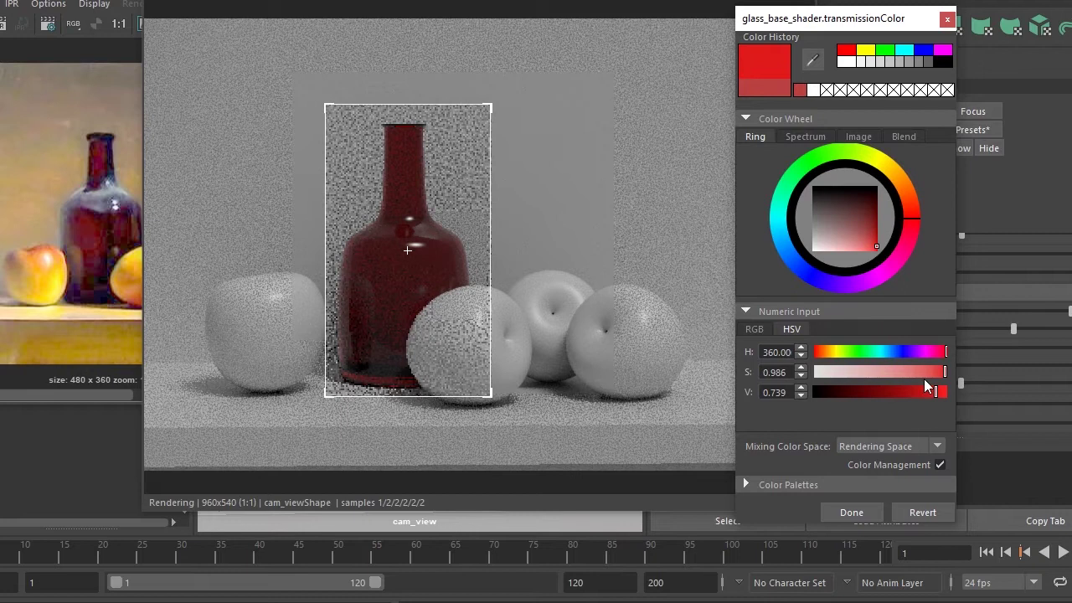
left_click_drag(933, 373, 925, 373)
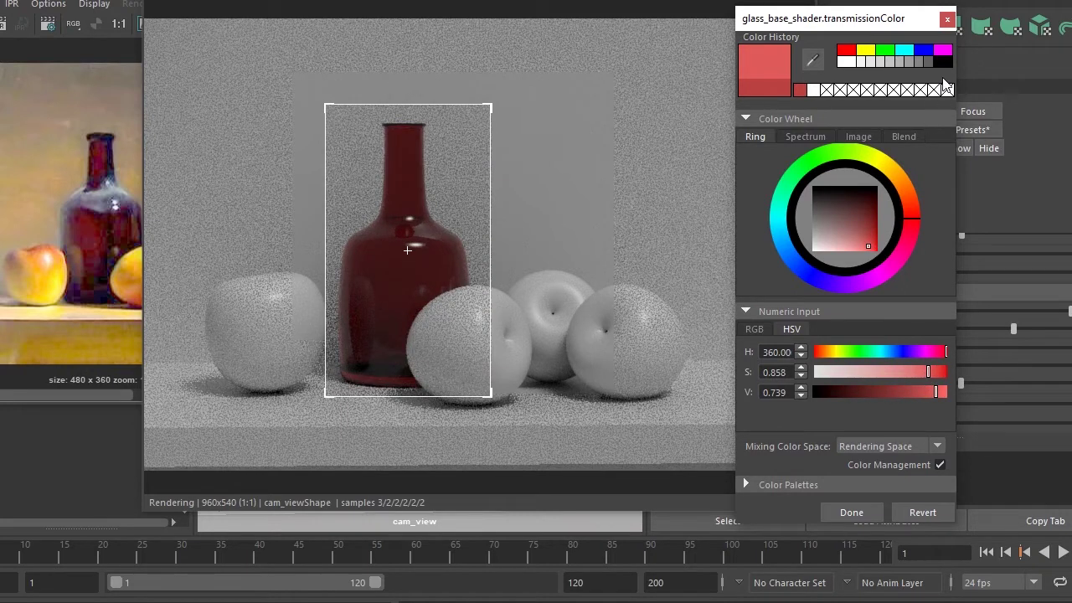
left_click(947, 20)
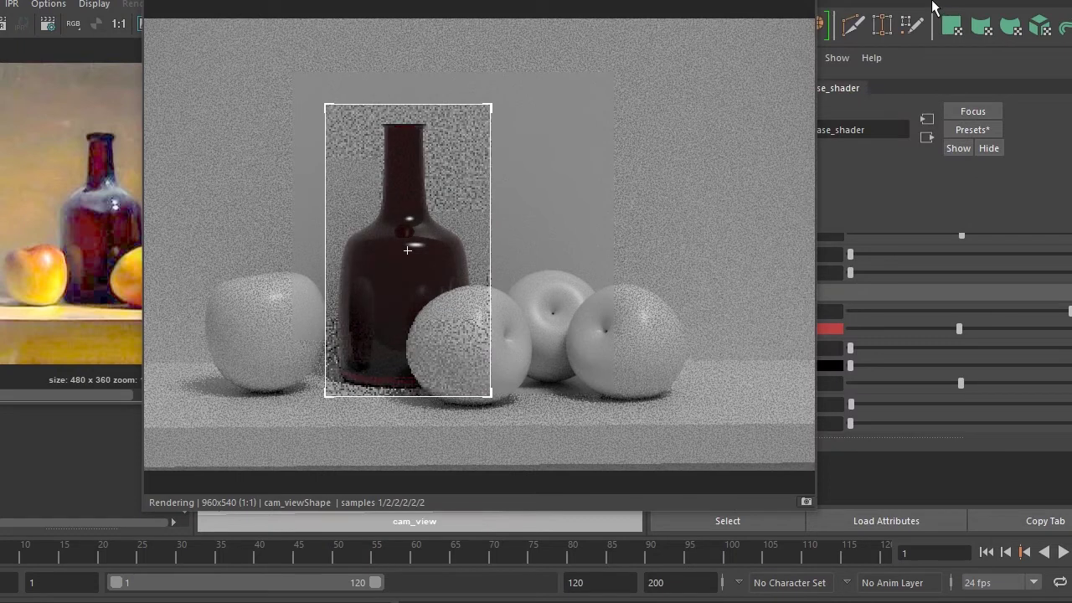
Bring the transmission red to full brightness, then darken it to a value of 0.739
left_click(829, 329)
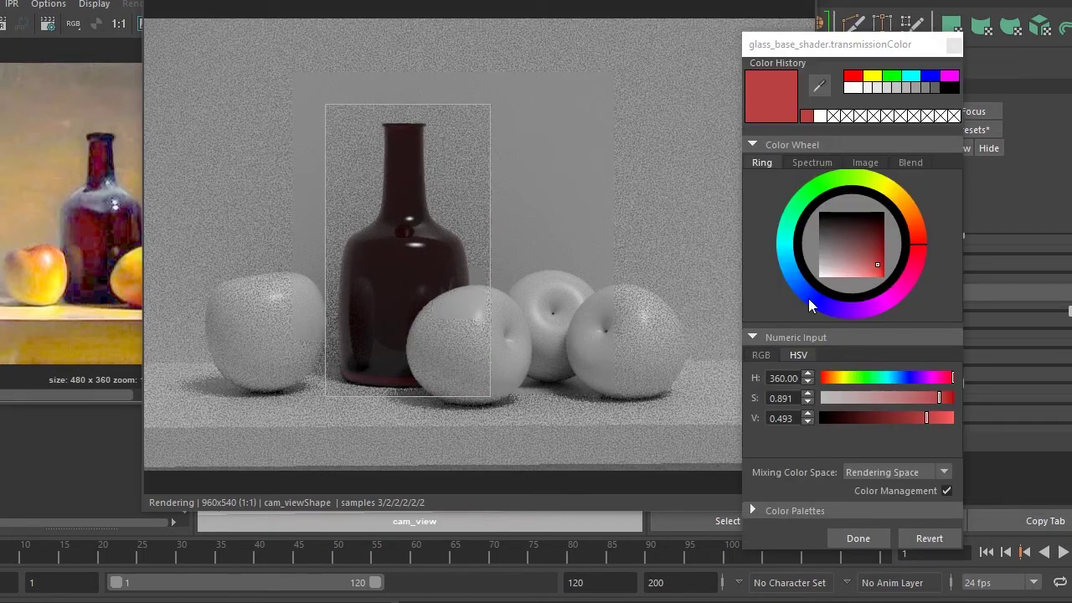
mouse_move(946, 417)
left_mouse_down()
mouse_move(960, 423)
mouse_move(939, 406)
left_mouse_up()
left_click(946, 398)
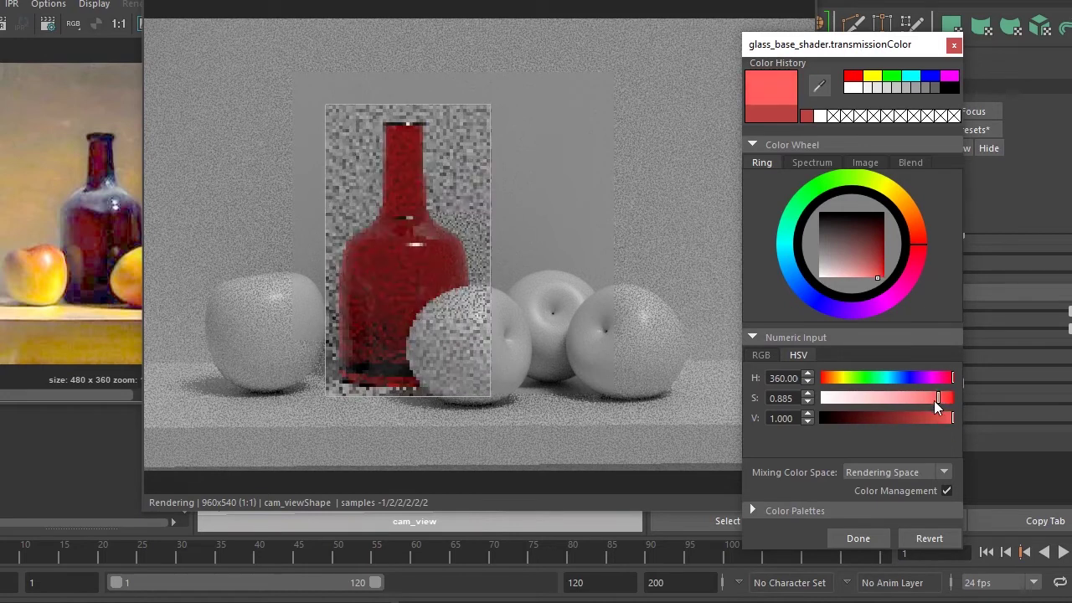
left_click(858, 540)
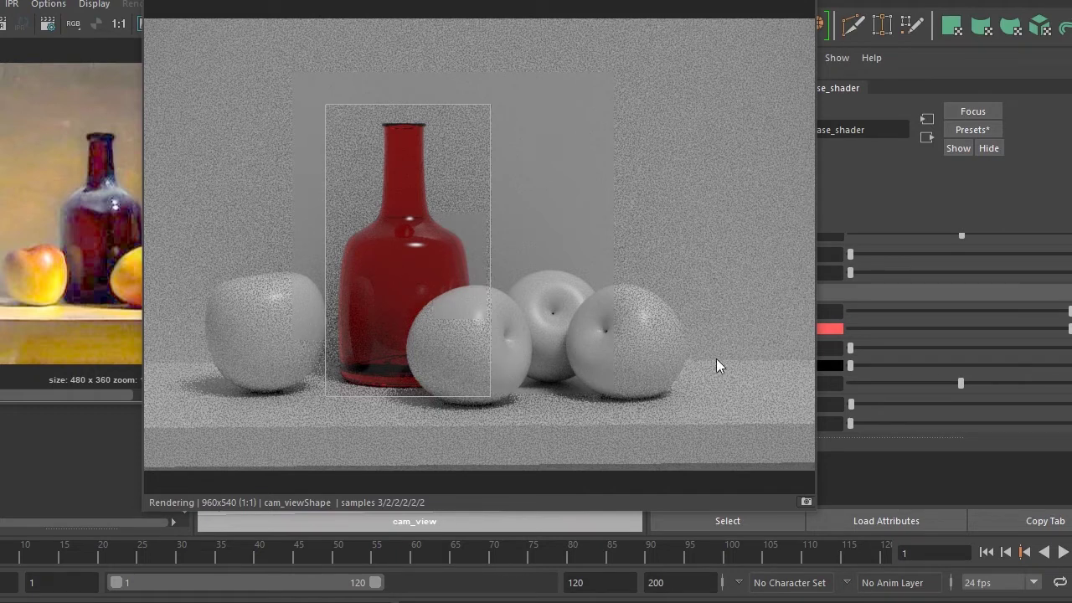
left_click(829, 330)
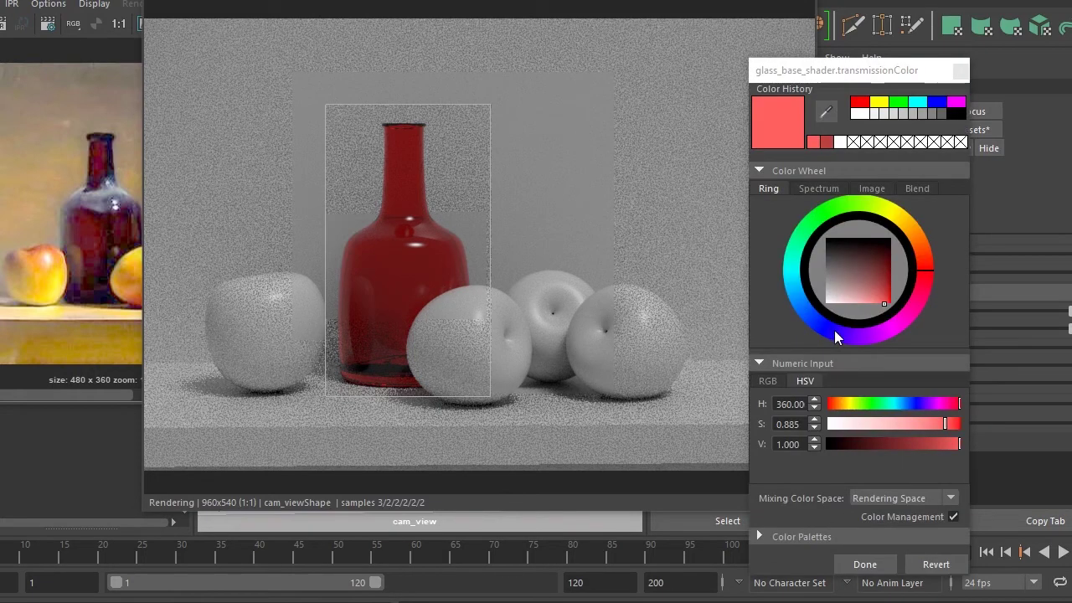
left_click(948, 444)
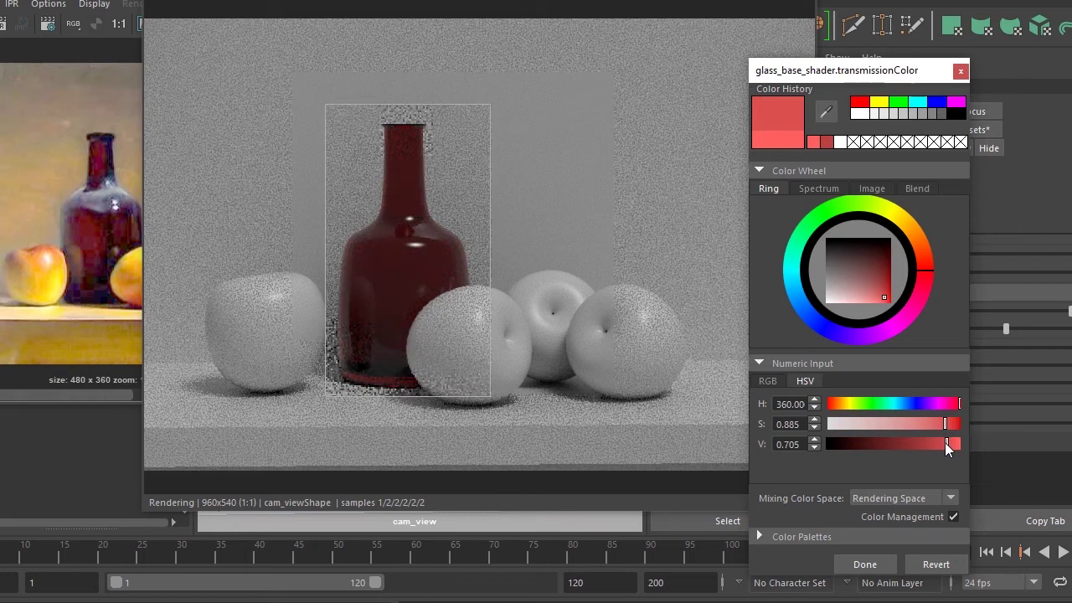
left_click(866, 565)
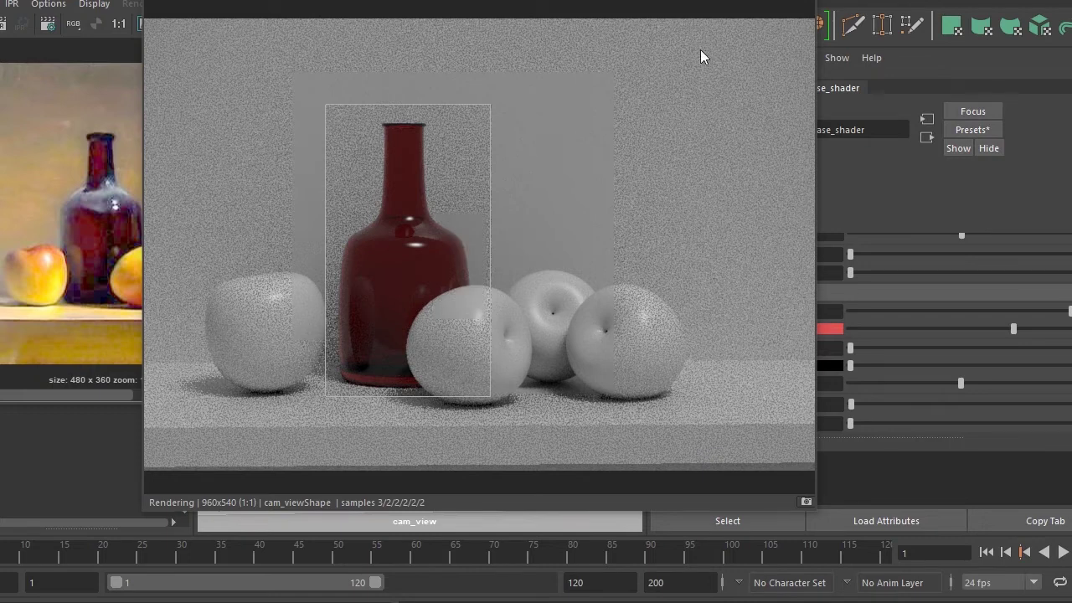
left_click_drag(770, 2, 1066, 2)
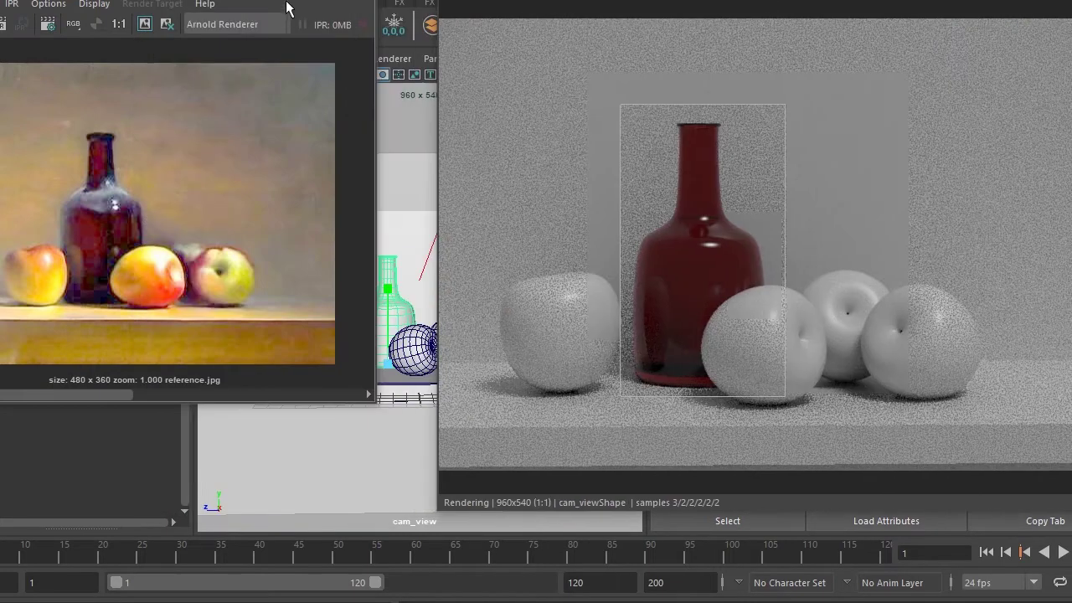
In the persp view, frame the bottle, zoom onto its rim and select a rim edge
left_click(289, 3)
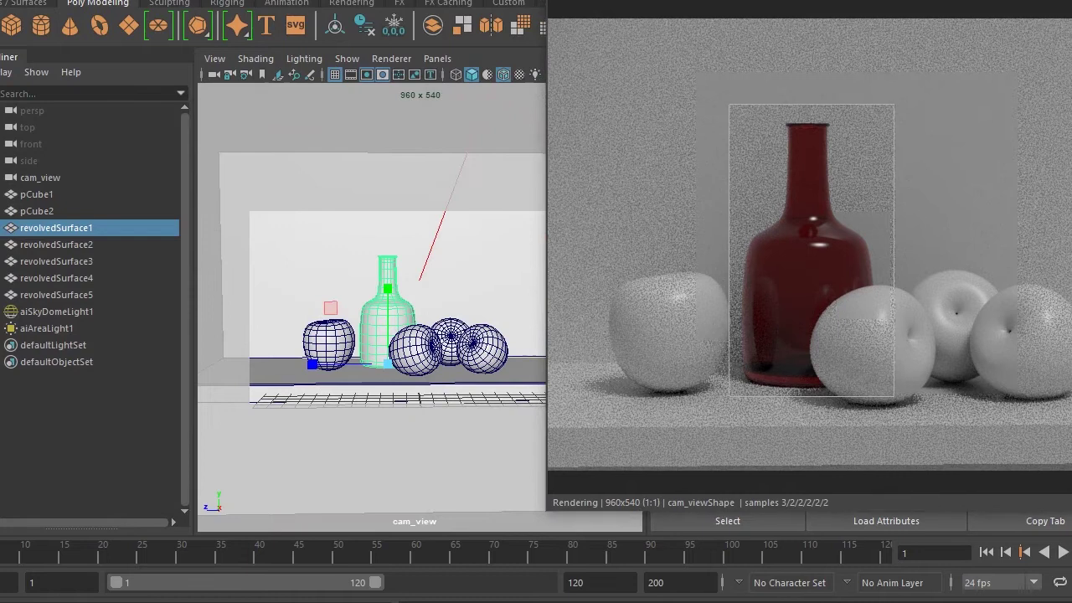
left_click(449, 61)
left_click(636, 93)
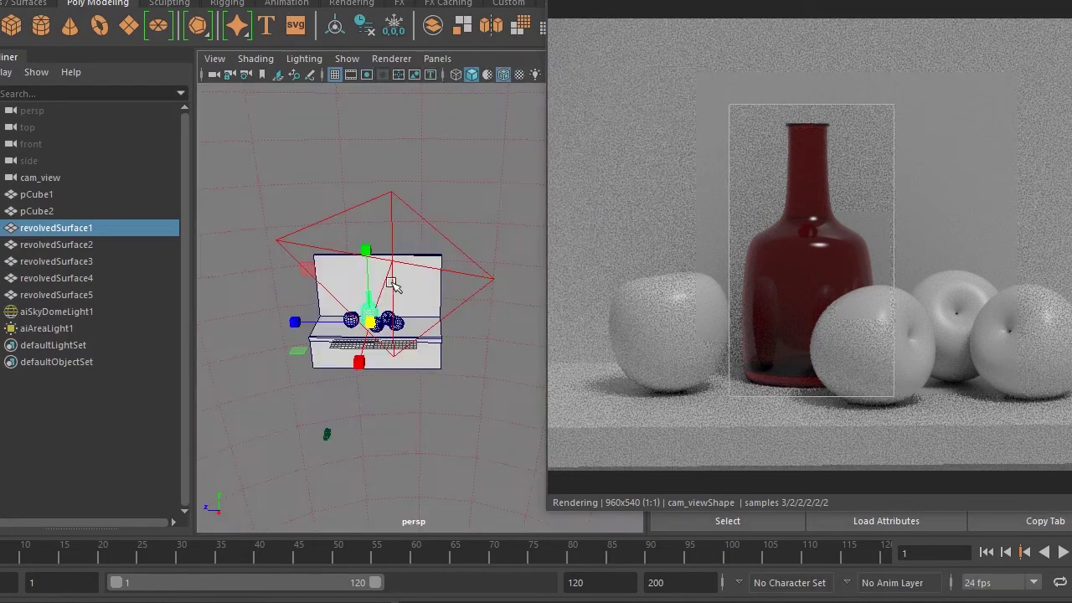
key("f")
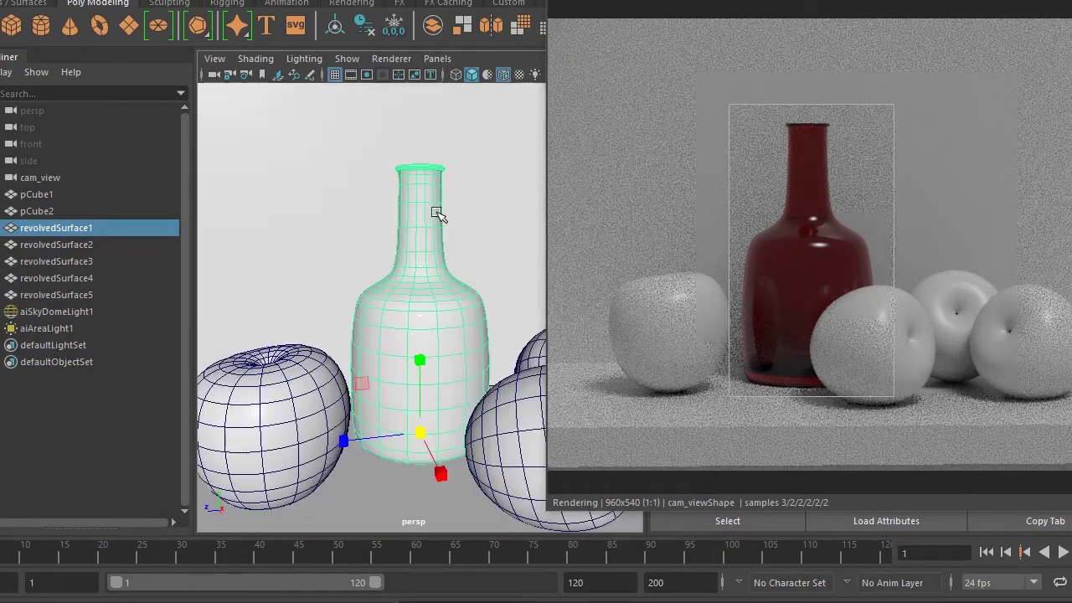
middle_click_drag(438, 213, 438, 325, "alt")
right_click_drag(438, 326, 478, 407, "alt")
middle_click_drag(478, 407, 411, 291, "alt")
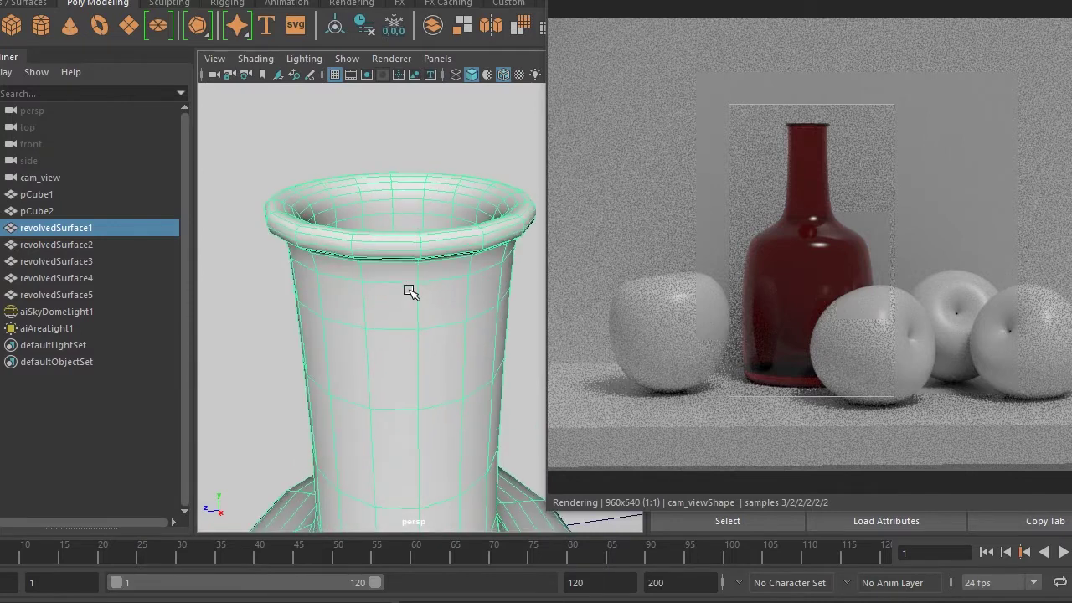
left_click_drag(363, 280, 390, 247, "alt")
middle_click_drag(391, 246, 382, 327, "alt")
mouse_move(382, 328)
right_mouse_down("alt")
mouse_move(352, 232)
mouse_move(360, 223)
right_mouse_up("alt")
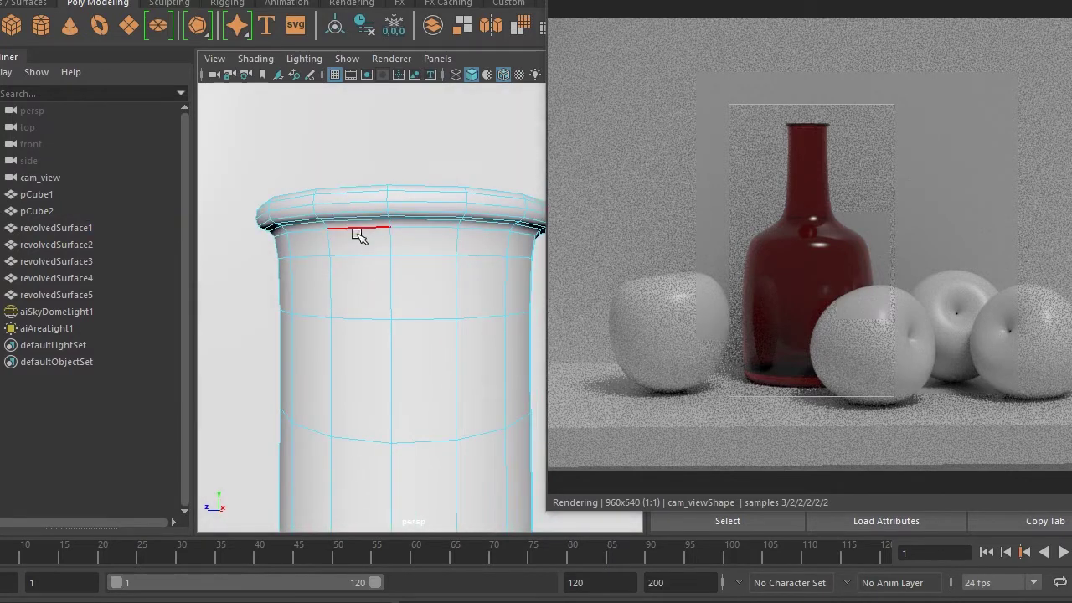
left_click(358, 231)
Move the rim edge down, then select the outer and inner rim edge loops for editing
right_click_drag(363, 265, 351, 251, "shift")
mouse_move(352, 251)
left_mouse_down("alt")
mouse_move(347, 282)
mouse_move(374, 224)
mouse_move(397, 209)
left_mouse_up("alt")
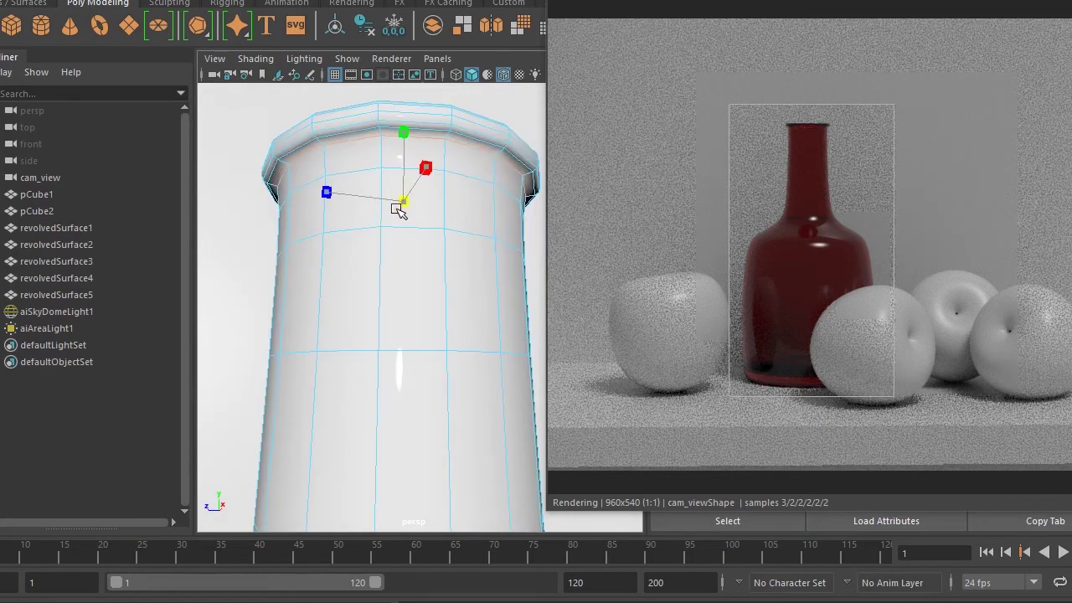
mouse_move(399, 136)
left_mouse_down()
mouse_move(401, 155)
mouse_move(368, 152)
mouse_move(400, 157)
left_mouse_up()
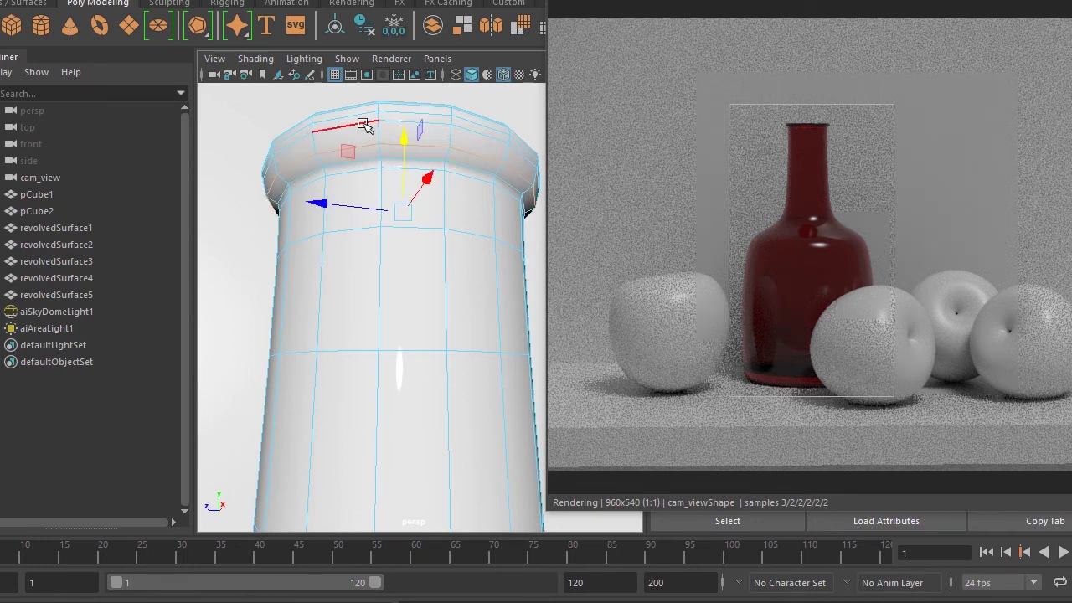
left_click(311, 192)
left_click_drag(311, 192, 336, 195, "alt")
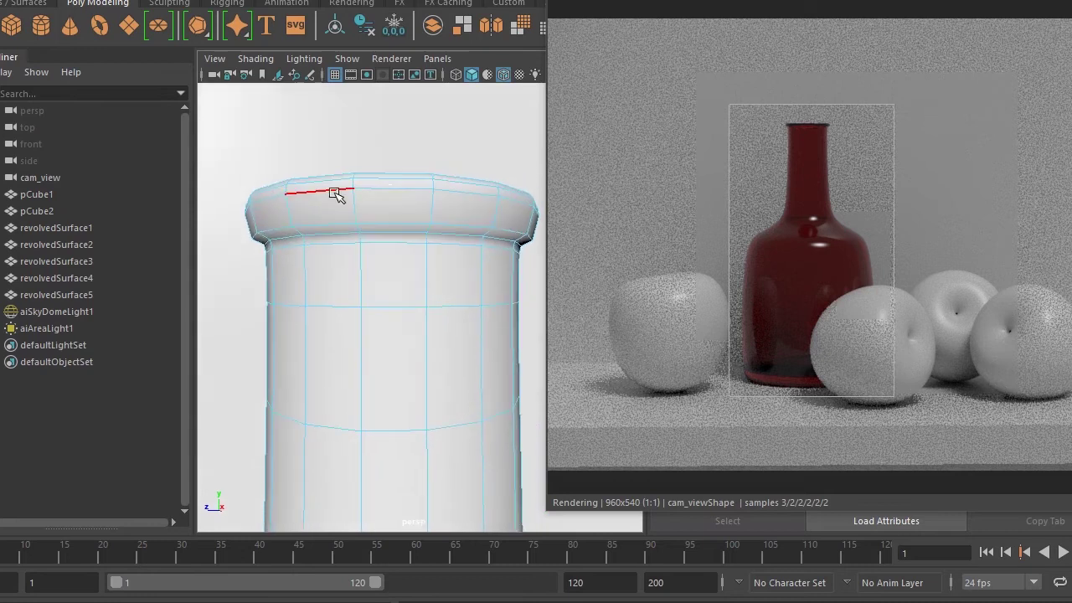
double_click(337, 192)
mouse_move(400, 146)
left_mouse_down("alt")
mouse_move(311, 246)
mouse_move(307, 267)
mouse_move(328, 282)
mouse_move(310, 253)
mouse_move(285, 285)
mouse_move(246, 290)
left_mouse_up("alt")
right_click(332, 276, "shift")
double_click(250, 285)
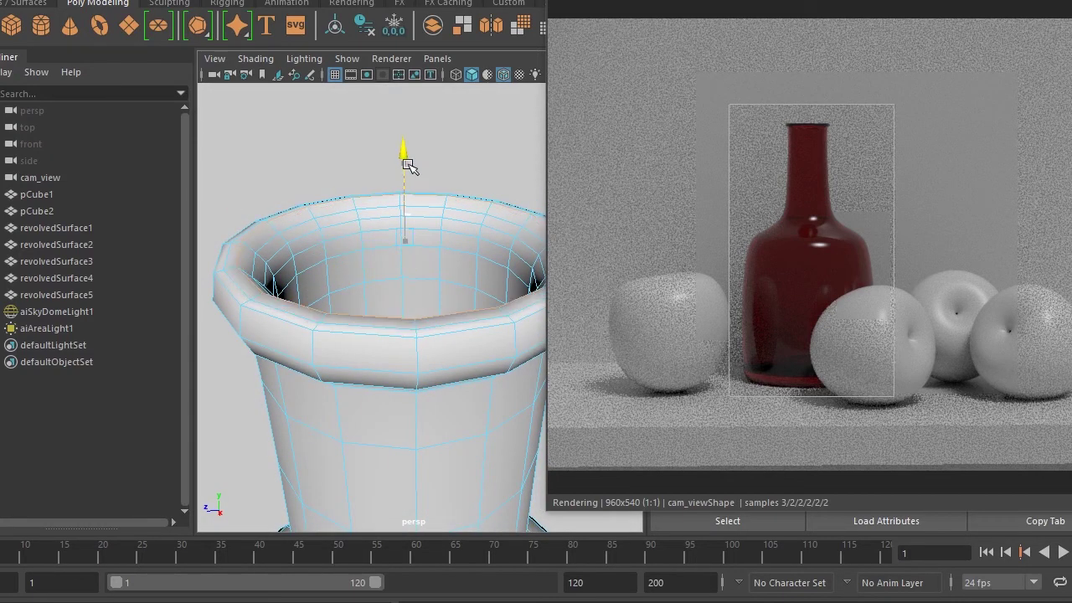
Return to object selection, view the neck from the side and re-render the bottle region
right_click_drag(284, 323, 280, 369)
left_click_drag(336, 366, 347, 315, "alt")
scroll(347, 313, "up", 3)
scroll(402, 340, "up", 3)
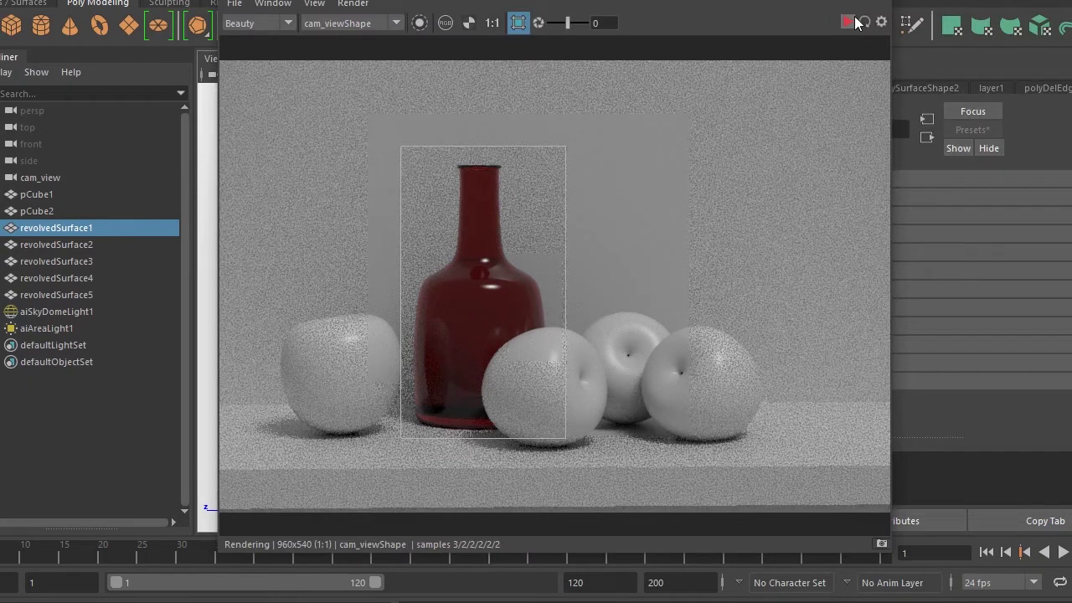
left_click(849, 24)
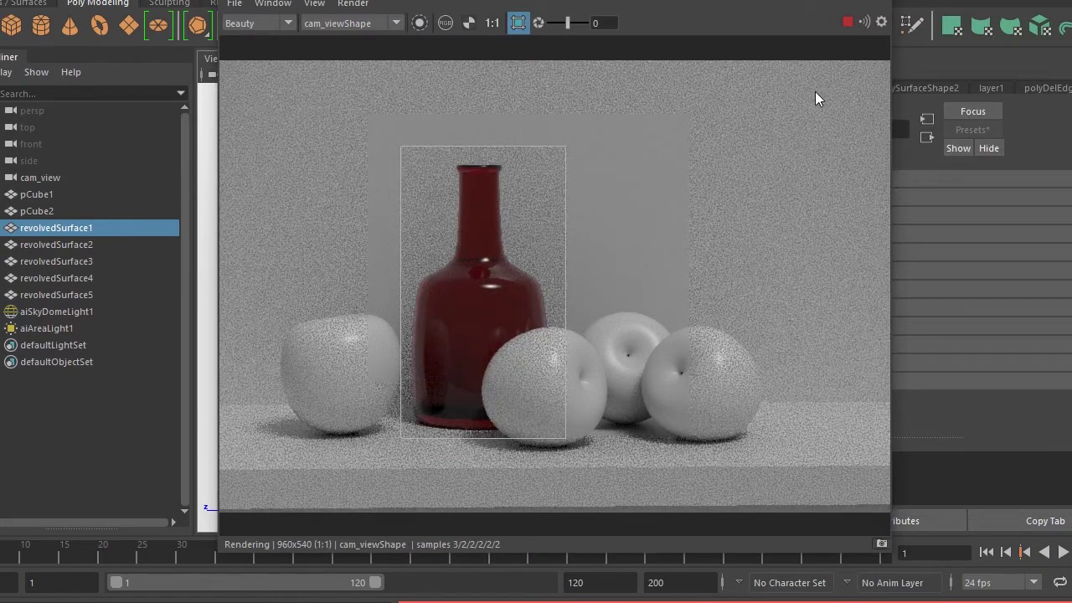
Set the viewport to cam_view and show the reference painting beside the red-bottle render
left_click_drag(553, 277, 859, 262, "alt")
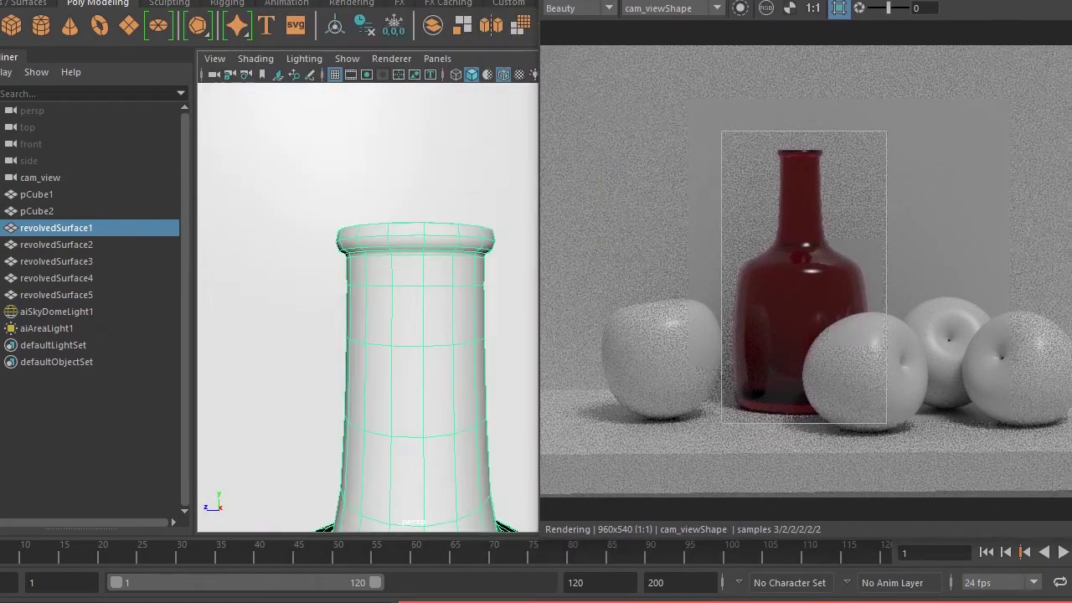
left_click(437, 58)
mouse_move(459, 75)
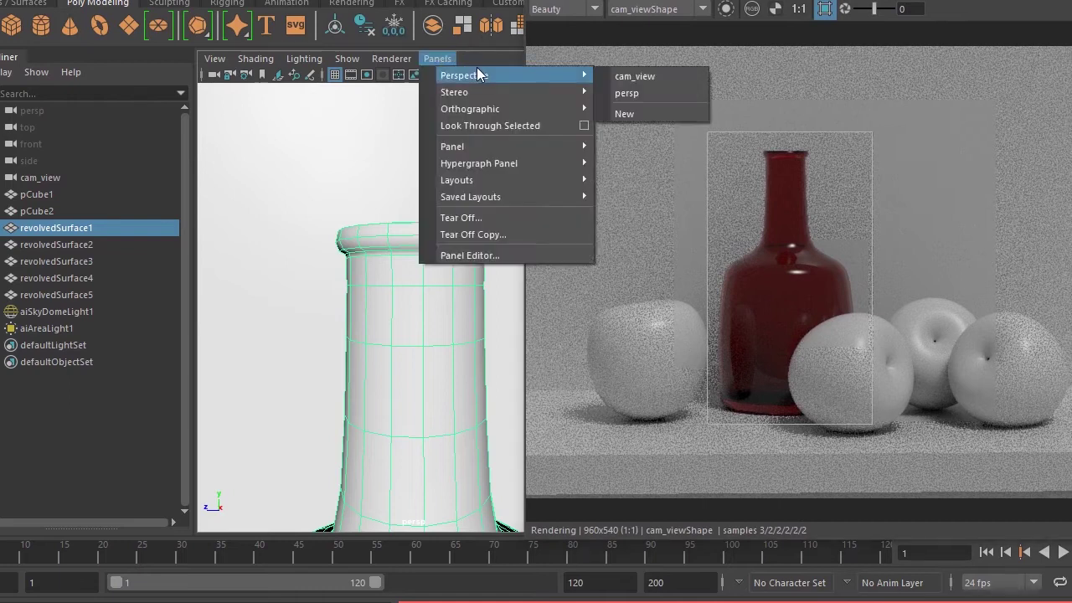
left_click(620, 77)
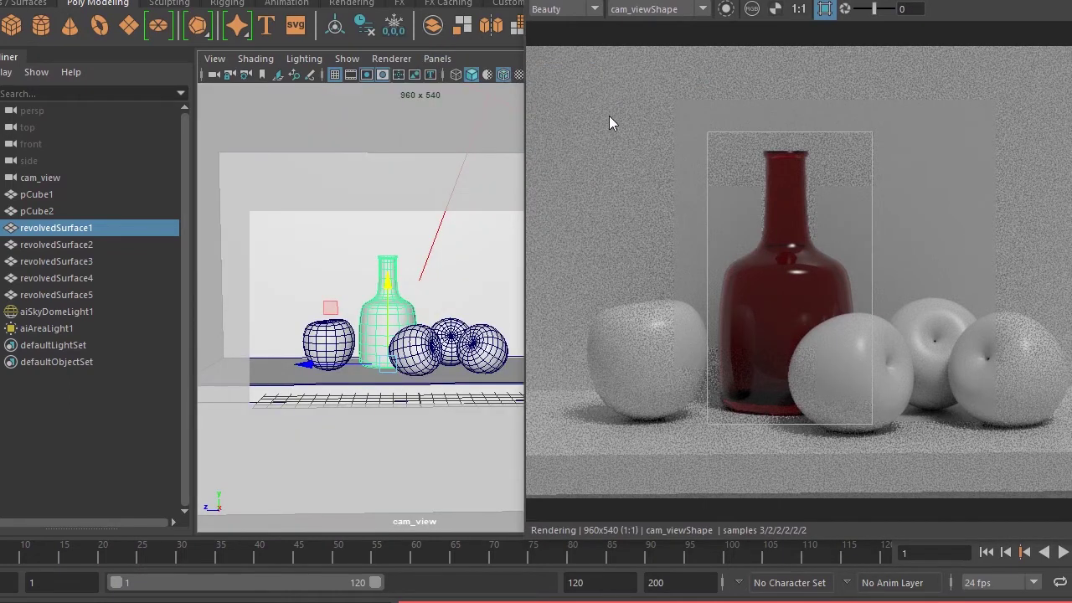
key("alt+Tab")
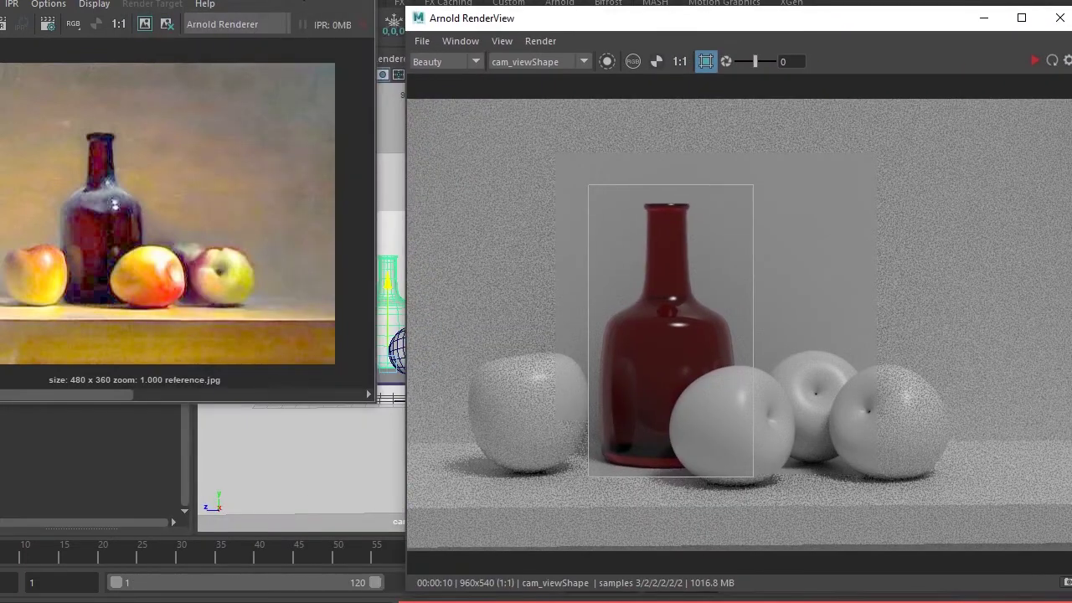
left_click(201, 2)
mouse_move(225, 62)
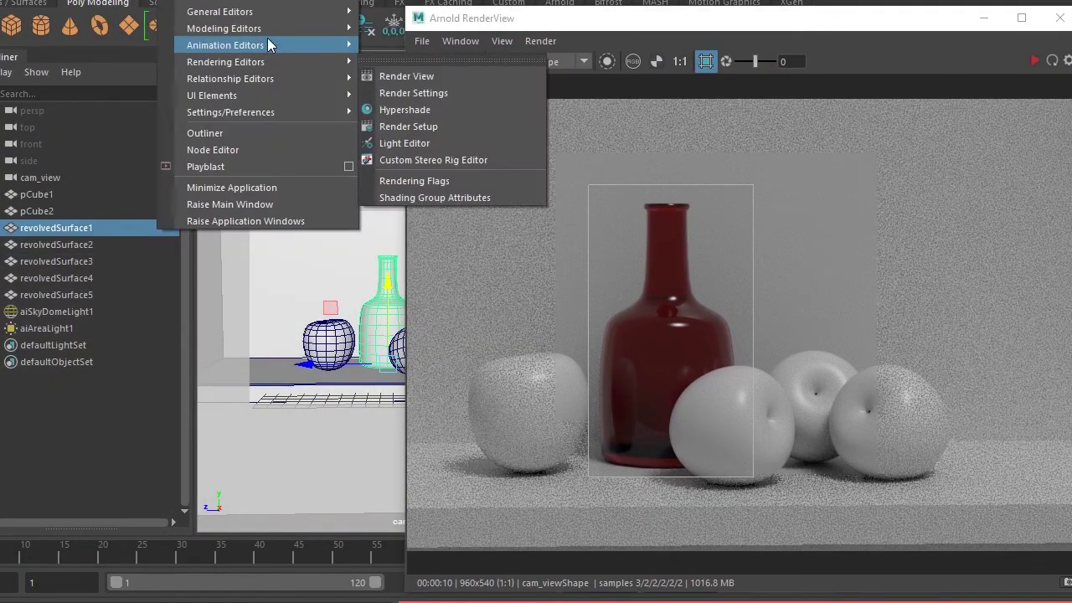
Open Hypershade and add glass_base_shader to the graph as a collapsed node
left_click(440, 108)
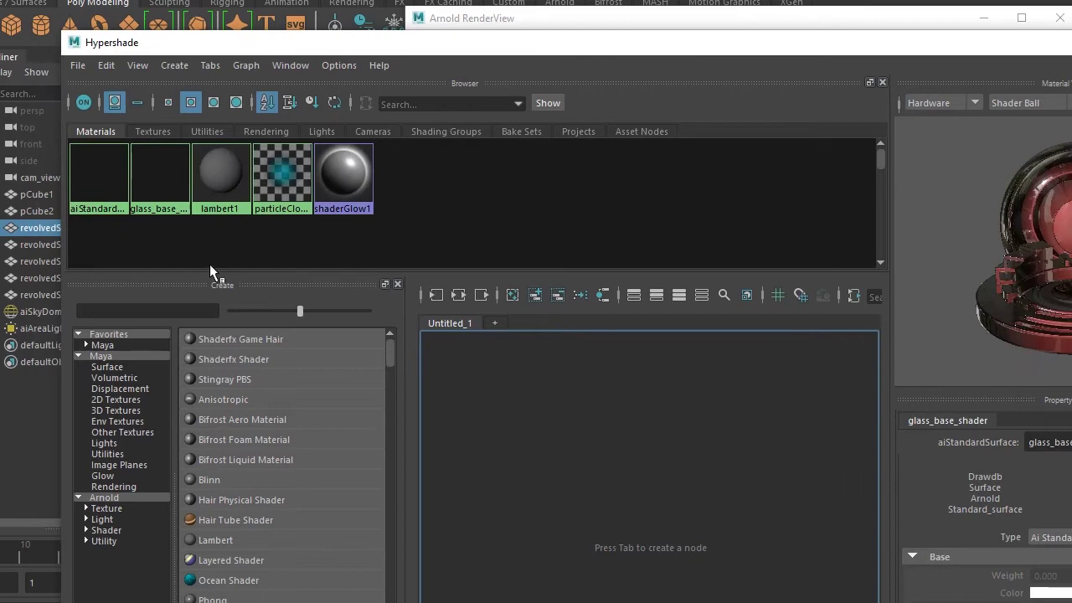
left_click_drag(159, 175, 600, 456)
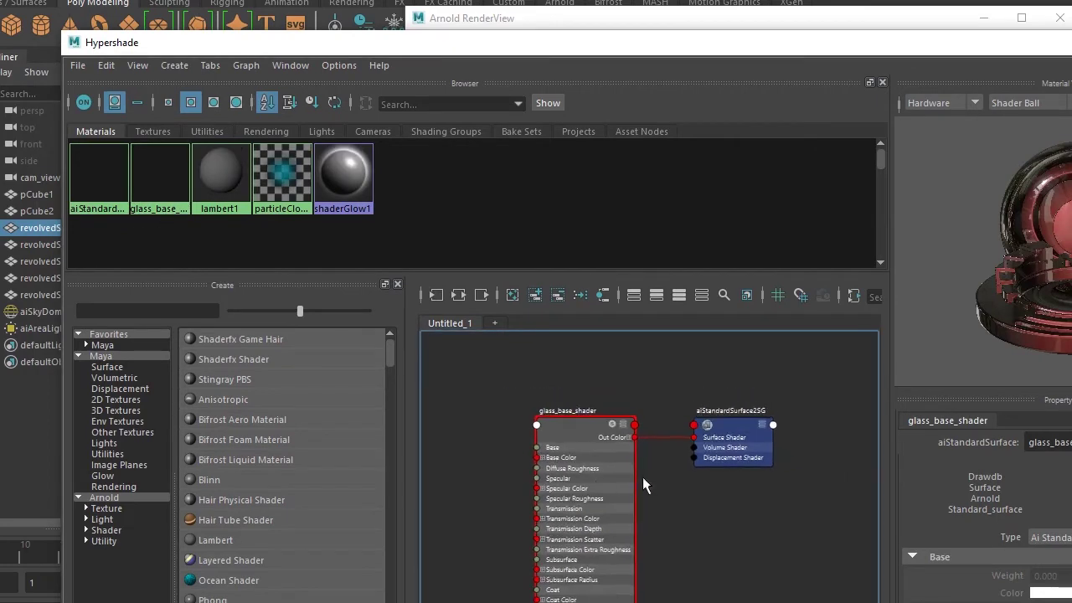
scroll(644, 476, "down", 2)
left_click(578, 394)
key("1")
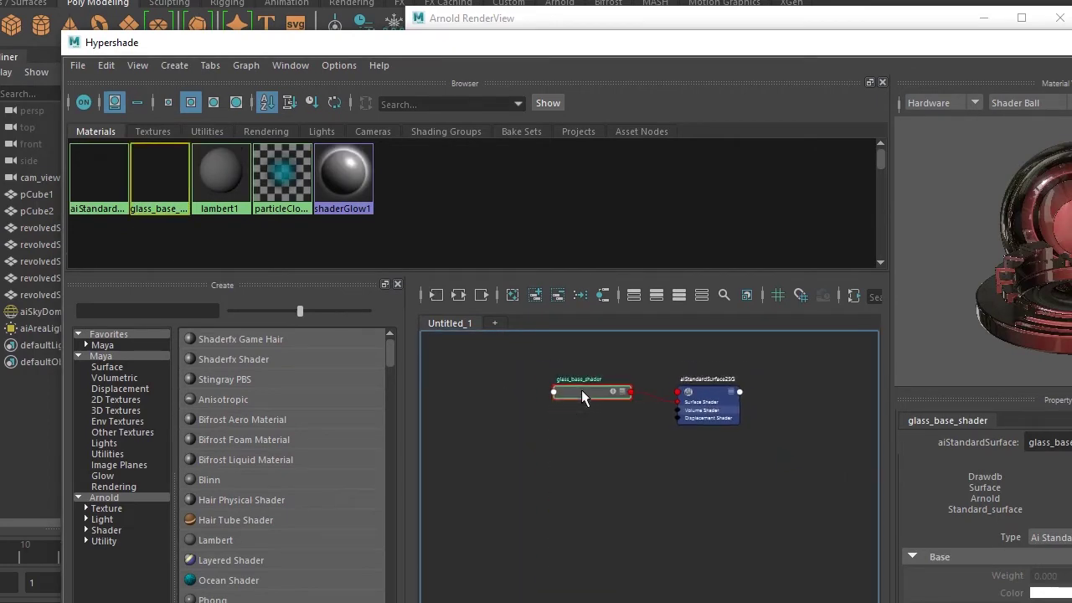
Create an aiMixShader1 node and position it in the graph
left_click(115, 531)
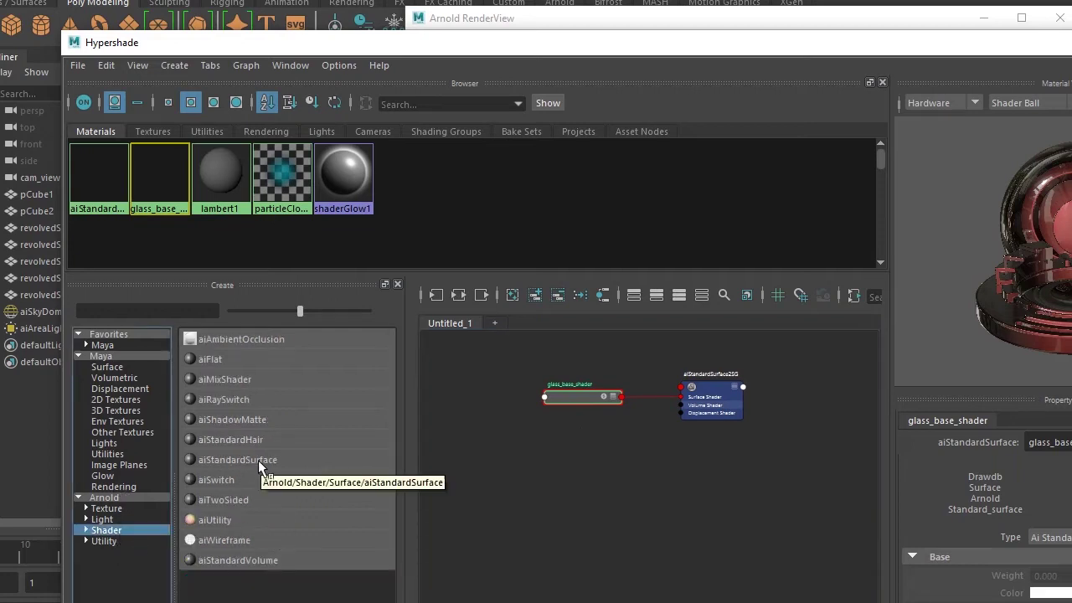
left_click(261, 380)
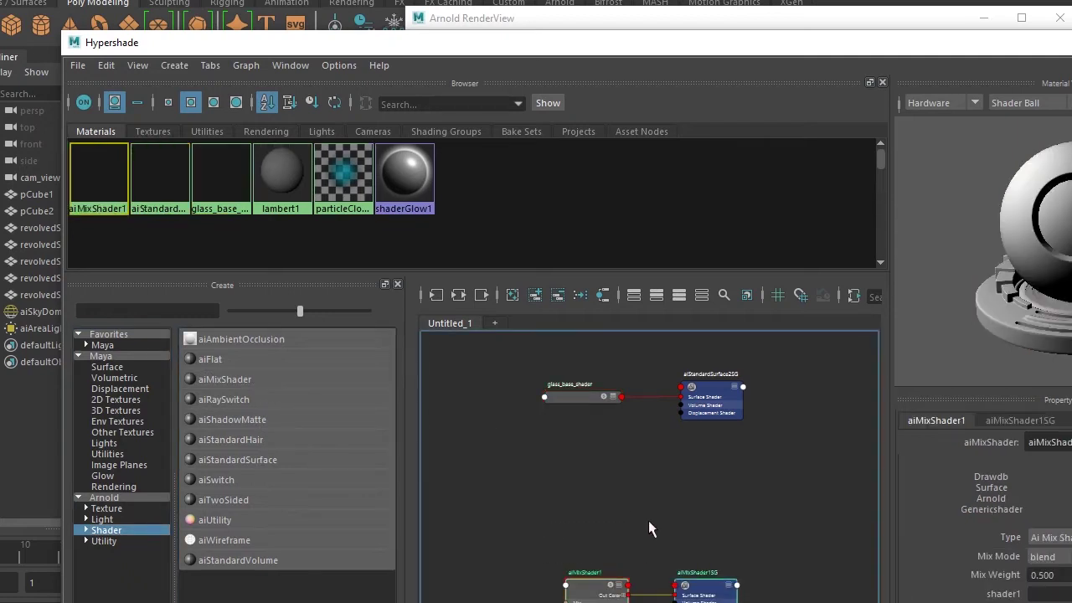
left_click_drag(710, 56, 481, 21)
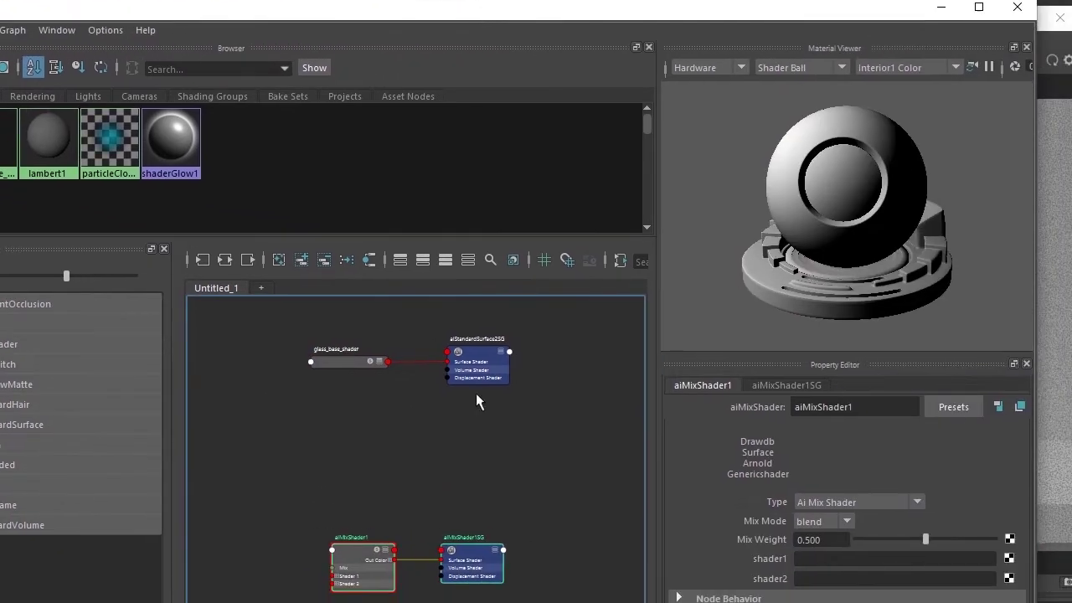
mouse_move(274, 574)
left_mouse_down()
mouse_move(541, 423)
mouse_move(504, 422)
left_mouse_up()
middle_click_drag(344, 466, 365, 481, "alt")
scroll(365, 482, "up", 1)
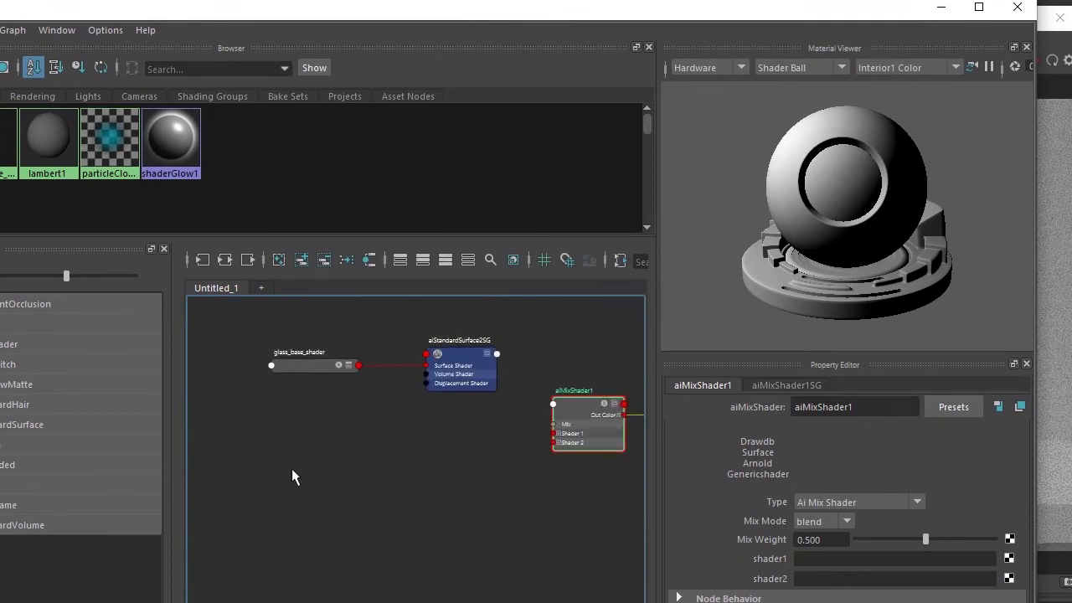
Create aiStandardSurface3, collapse it and place it below the glass shader
left_click(23, 424)
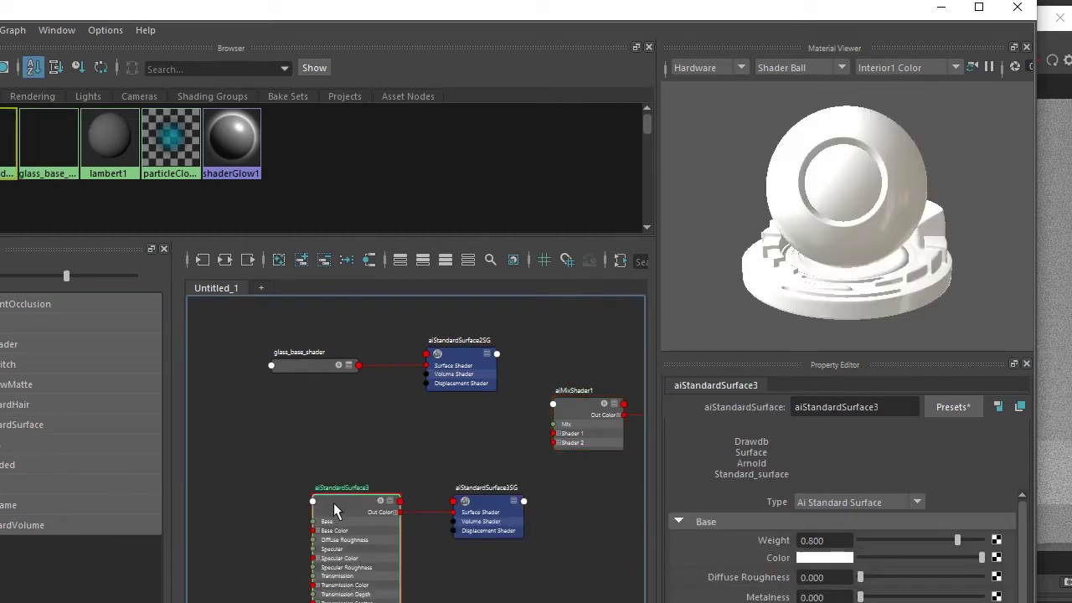
key("1")
left_click_drag(444, 454, 465, 461)
left_click(575, 410)
left_click_drag(551, 10, 410, 388)
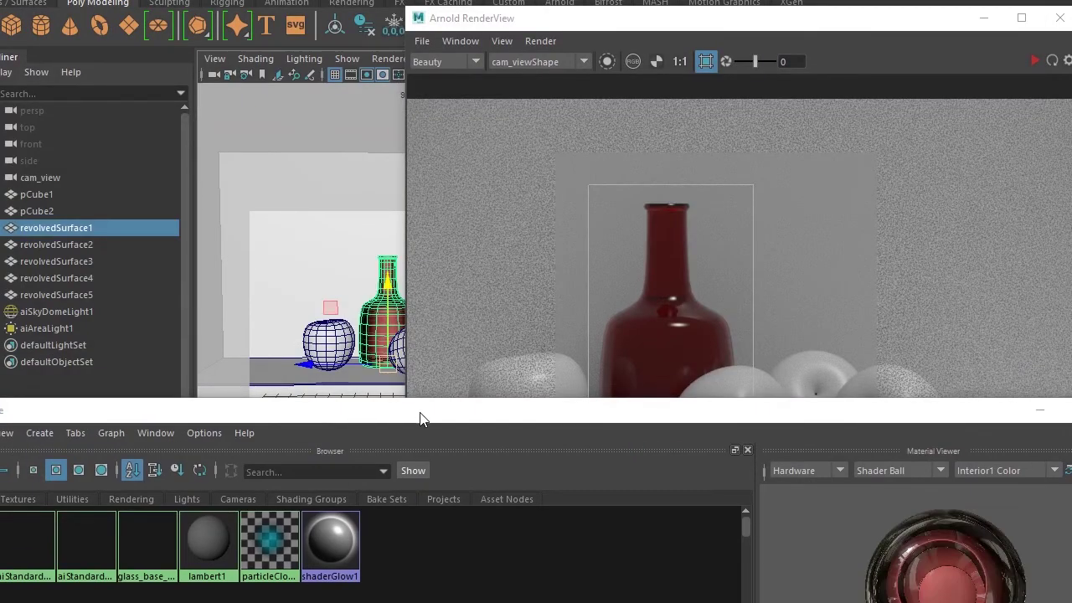
Assign aiMixShader1 to the selected bottle, keeping its mix mode on blend
left_click_drag(419, 411, 419, 0)
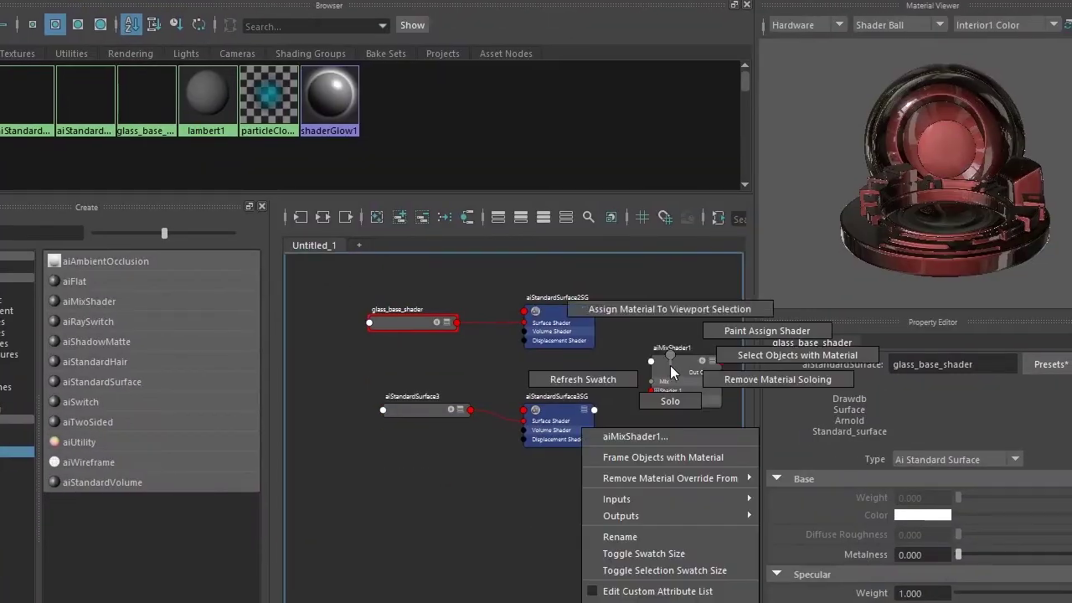
right_click_drag(664, 407, 661, 288)
middle_click_drag(632, 482, 554, 484, "alt")
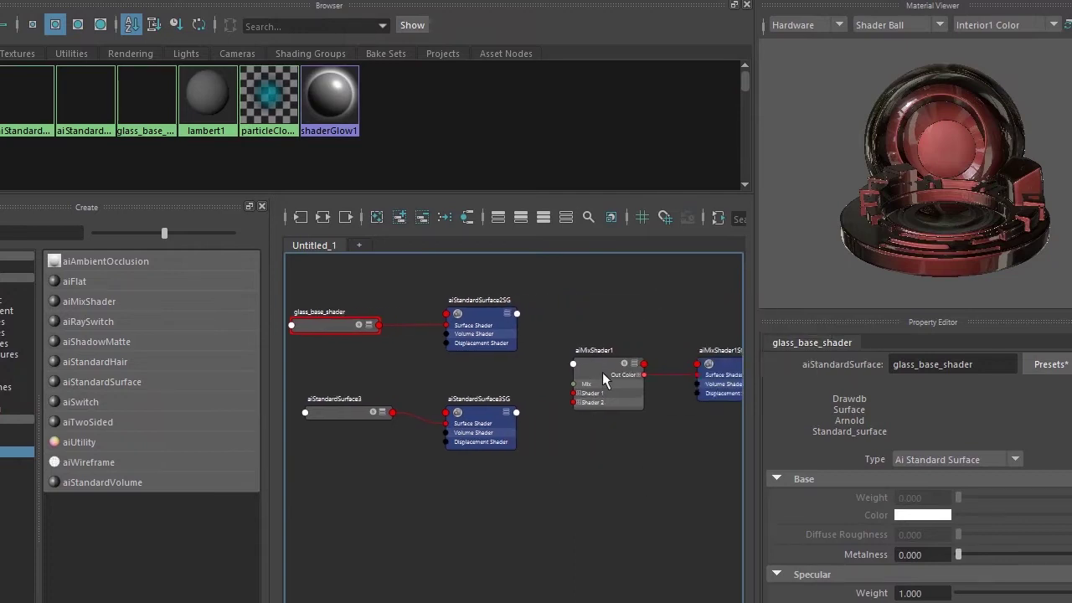
left_click(604, 369)
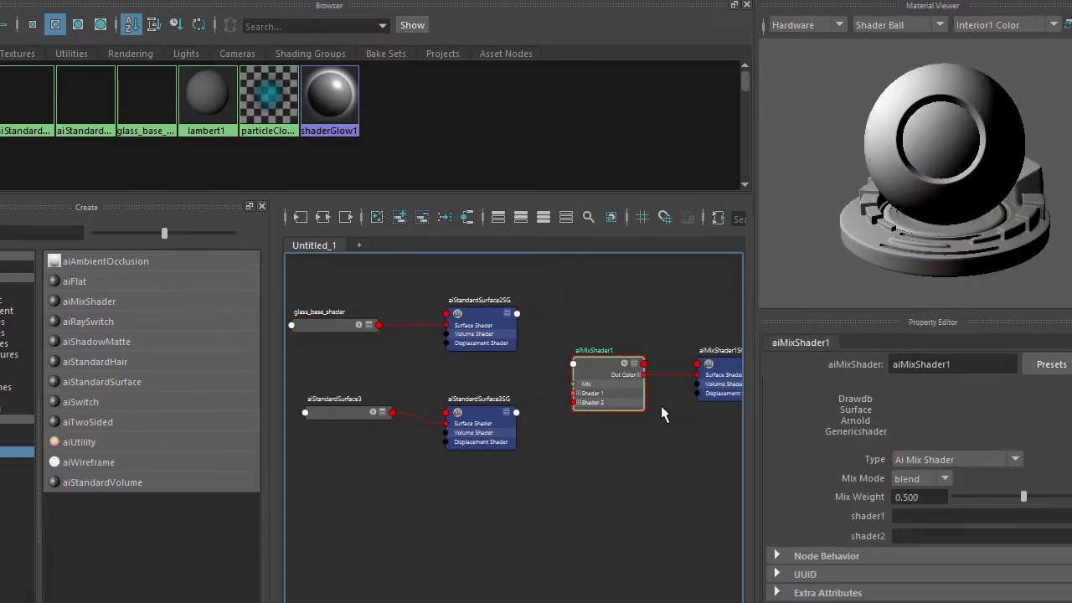
left_click(919, 478)
left_click(917, 480)
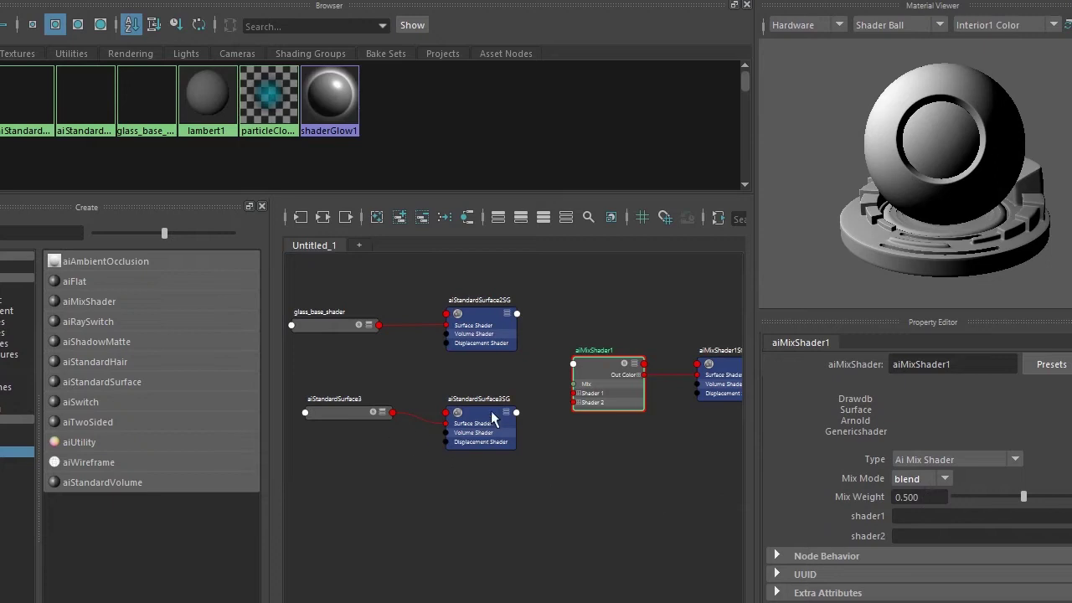
Rename aiStandardSurface3 to dust_shader and aiMixShader1 to bottle_shader
left_click(348, 414)
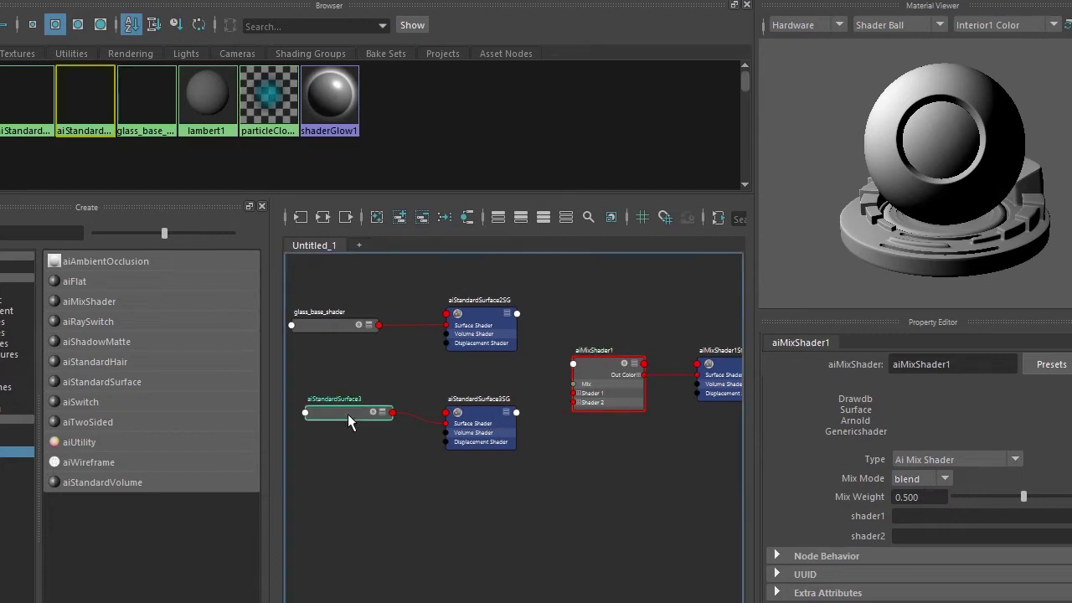
double_click(971, 373)
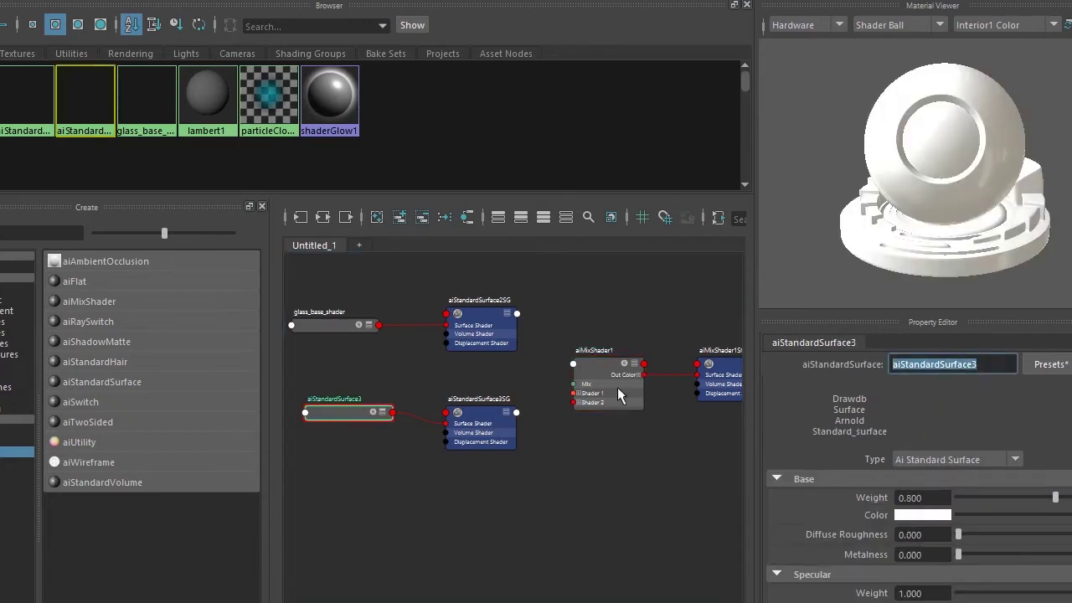
type("der")
key("Return")
left_click(596, 364)
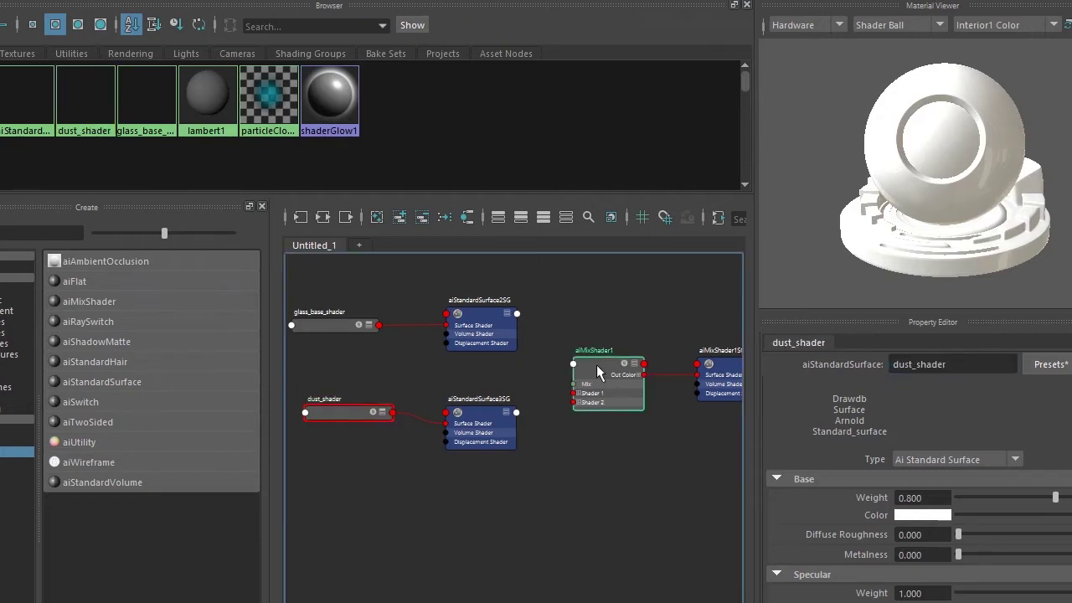
left_click(597, 364)
type("bo")
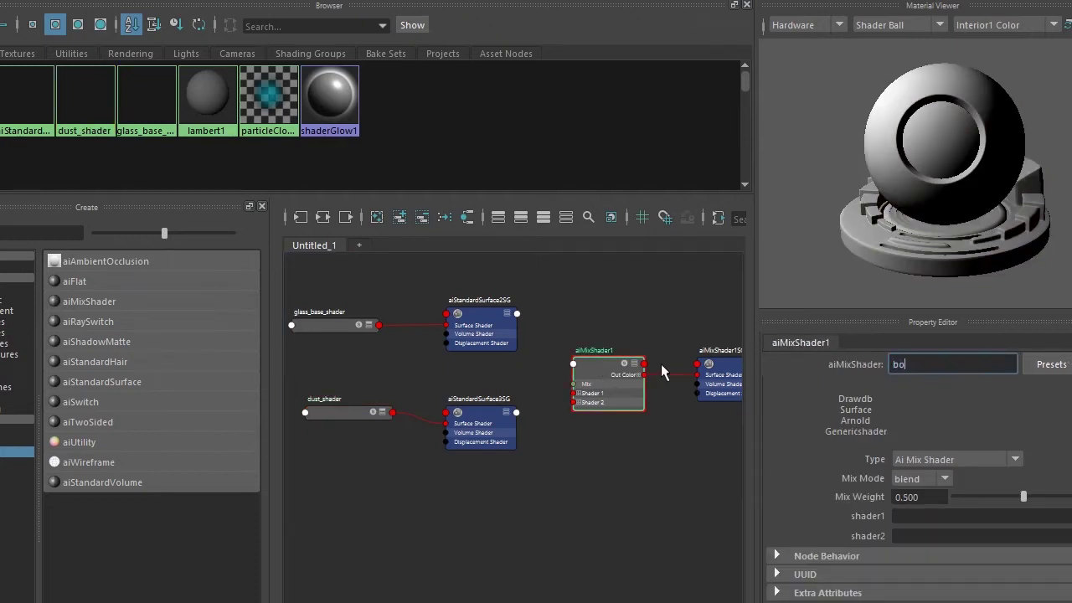
type("der")
key("Return")
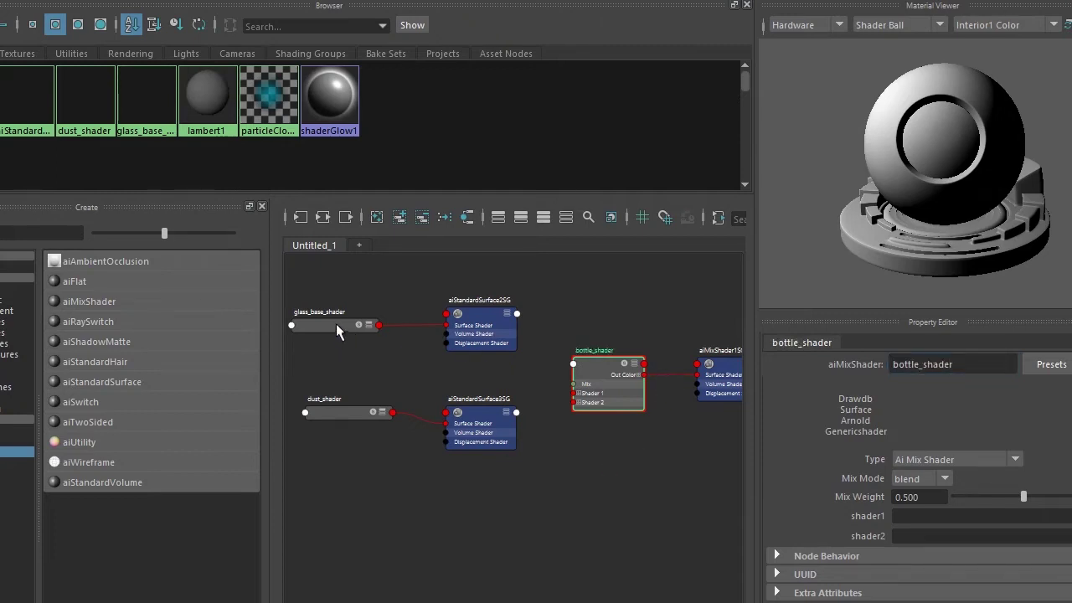
Connect dust_shader to shader1 and glass_base_shader to shader2 of the mix shader, then reposition the render window
mouse_move(336, 323)
middle_mouse_down()
mouse_move(922, 517)
mouse_move(937, 539)
middle_mouse_up()
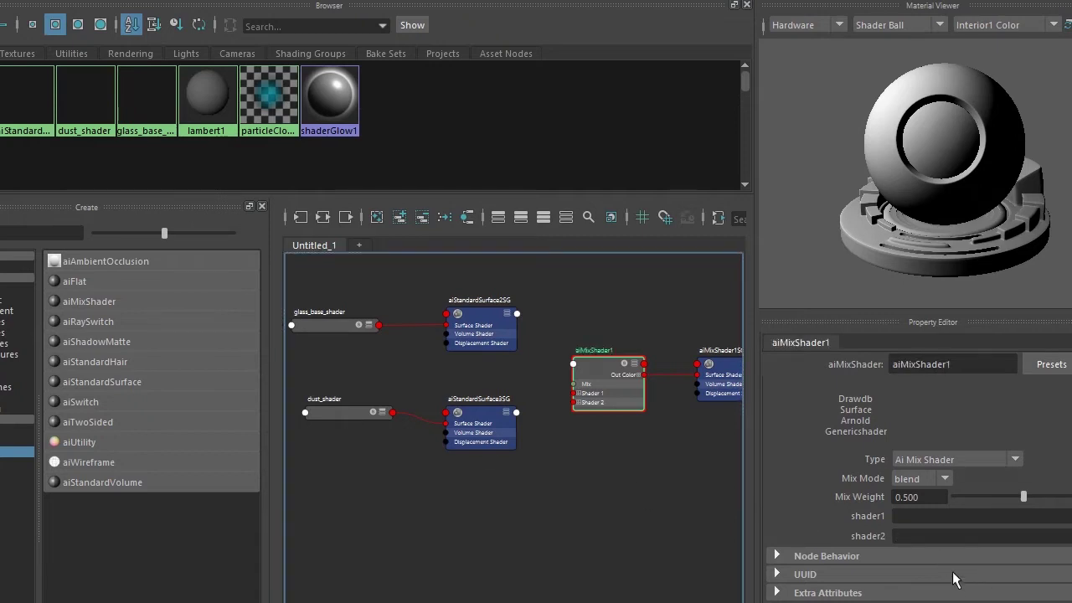
middle_click_drag(906, 517, 907, 517)
middle_click_drag(340, 323, 898, 534)
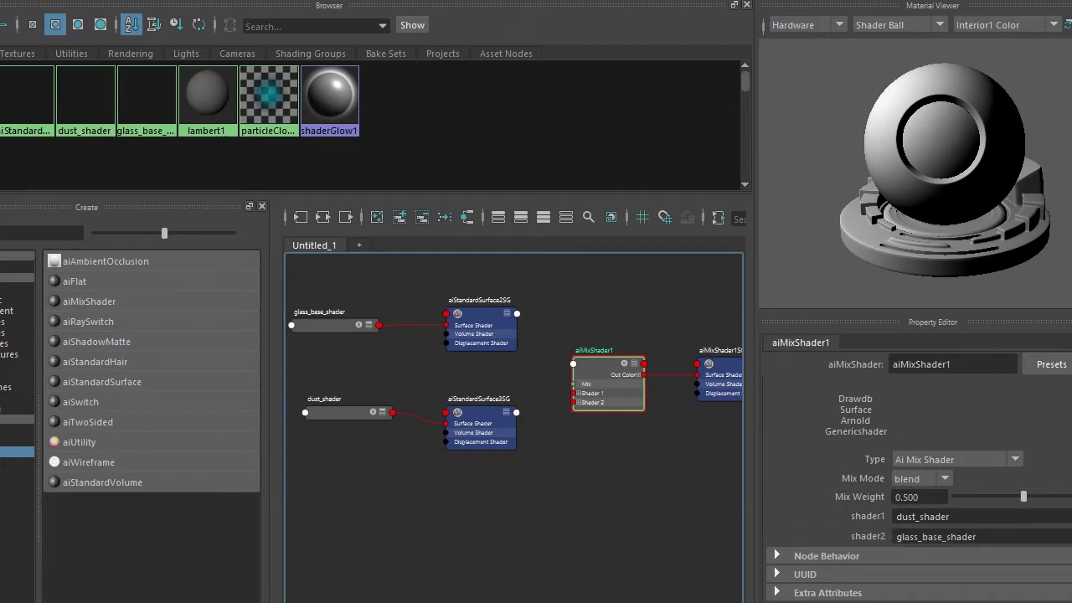
left_click(360, 415)
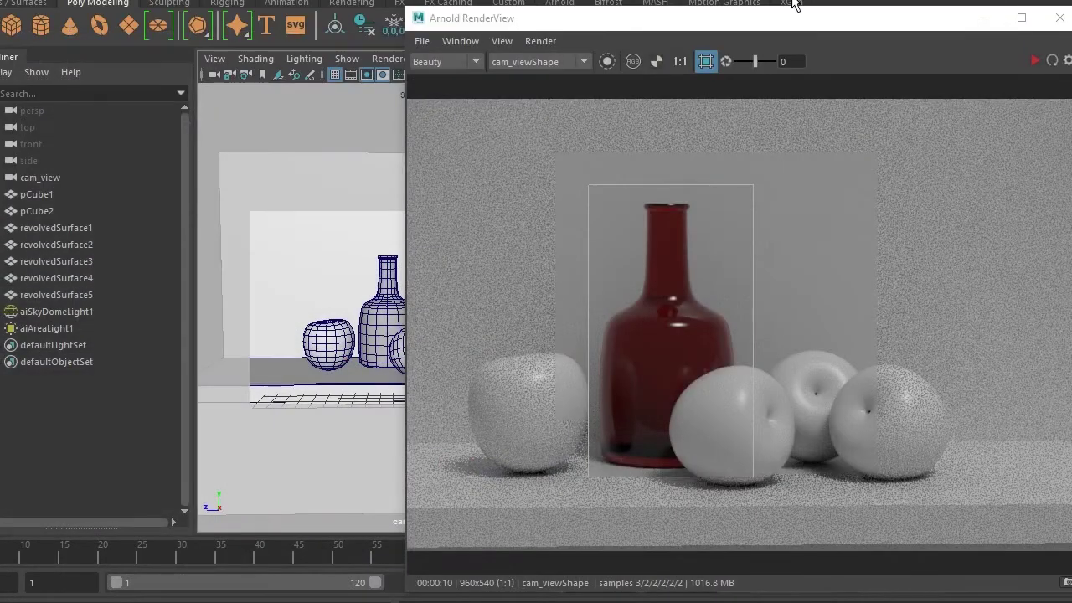
left_click_drag(792, 4, 427, 18)
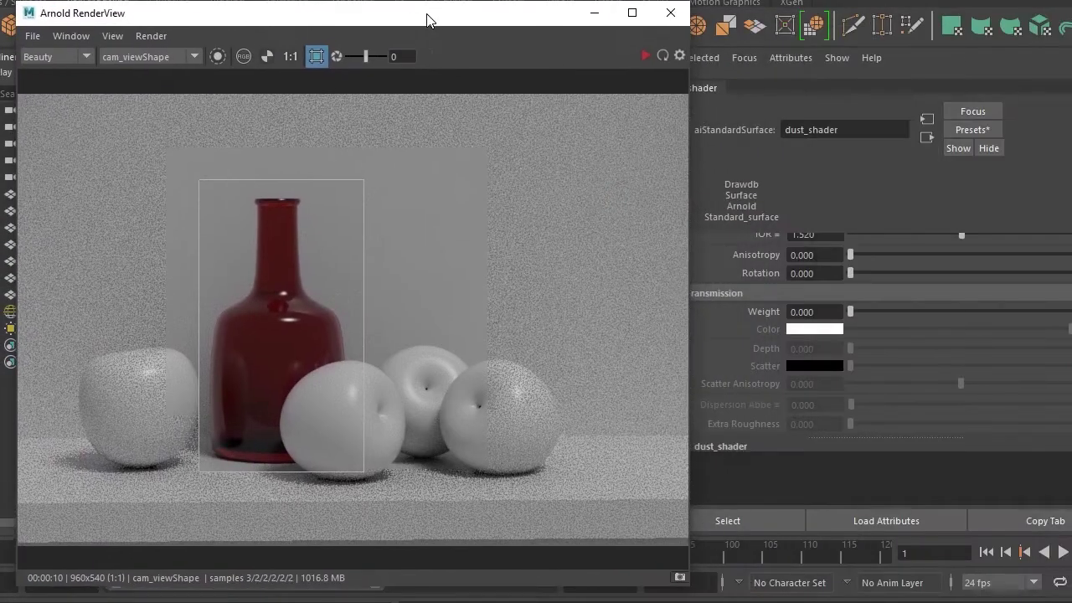
Refresh the Arnold render and open the colour reference image
left_click(645, 56)
scroll(804, 355, "up", 3)
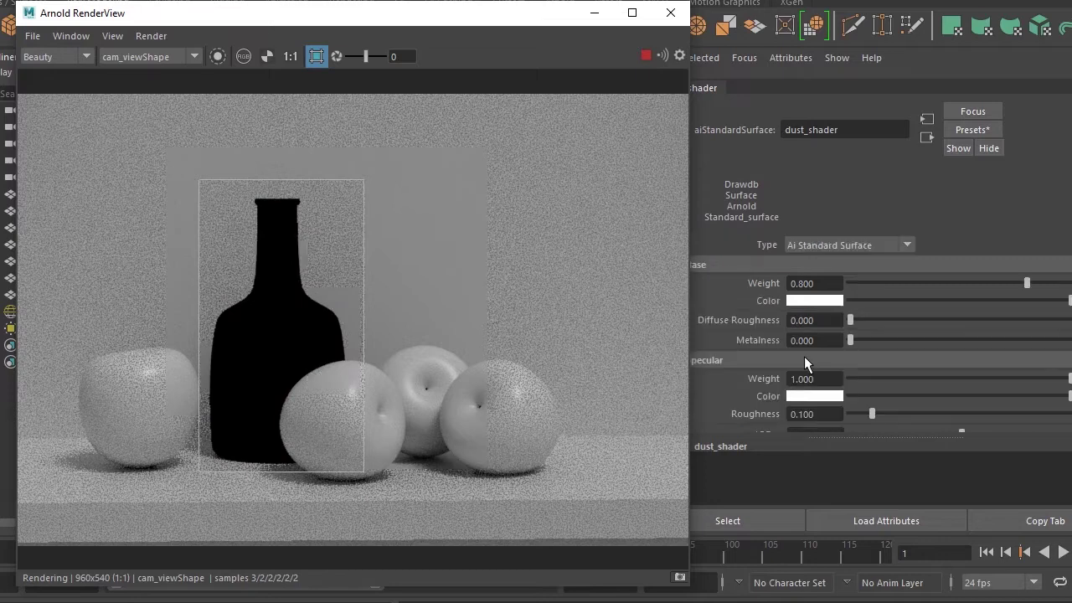
left_click(61, 601)
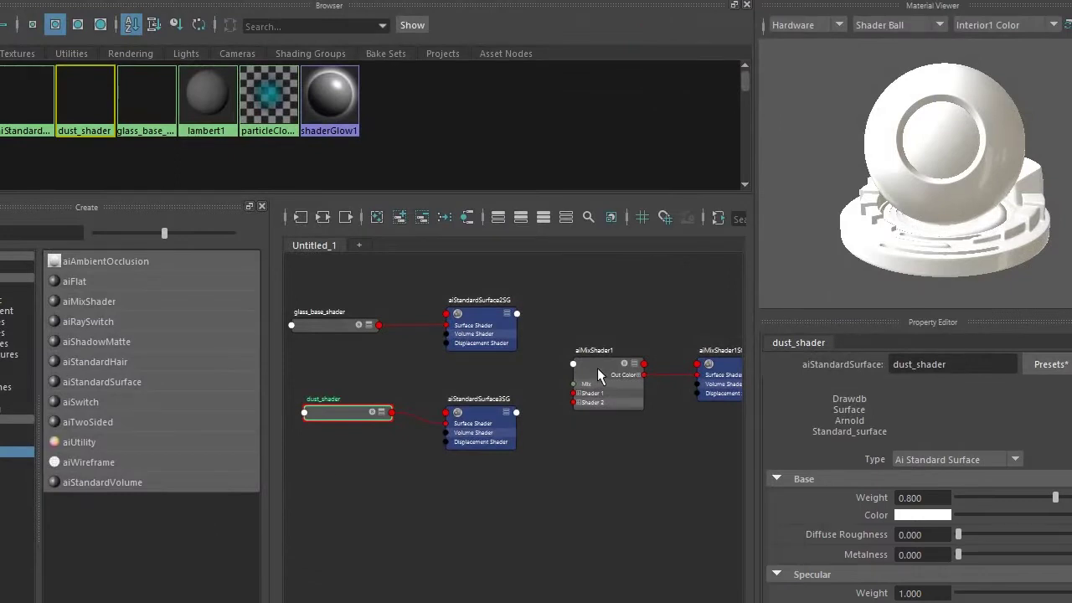
Graph aiMixShader1's network and plug dust_shader into shader1 and glass_base_shader into shader2
left_click(597, 367)
left_click(345, 219)
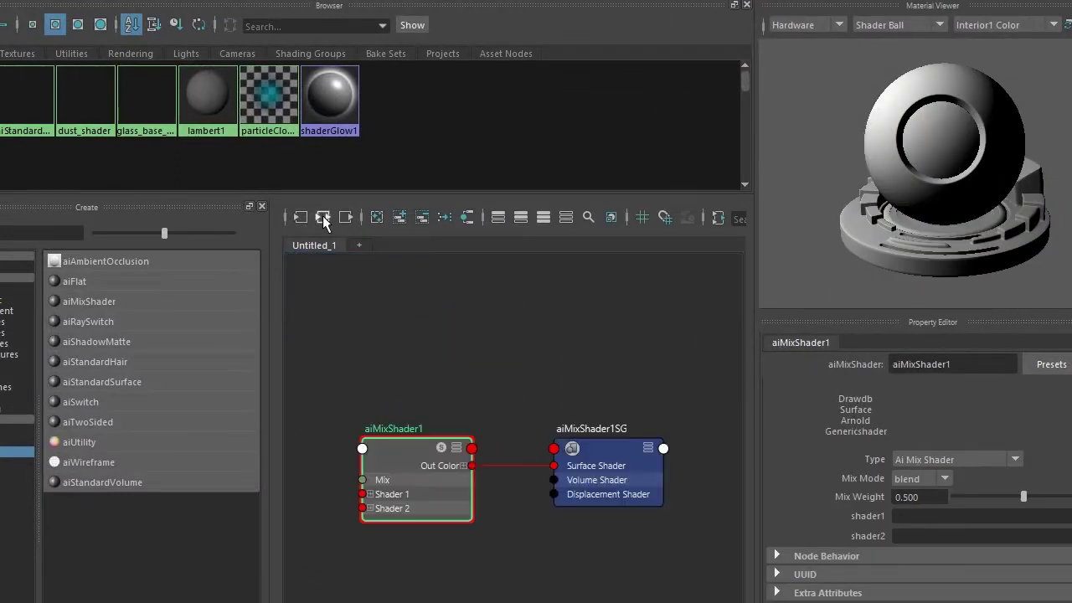
left_click(418, 441)
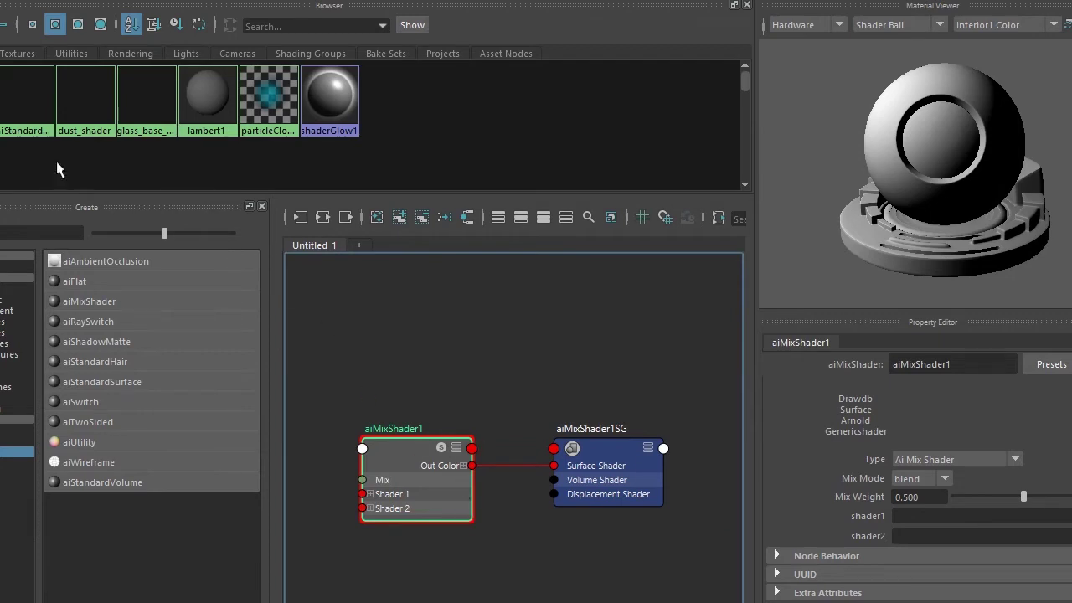
middle_click_drag(84, 93, 787, 526)
middle_click_drag(863, 524, 863, 521)
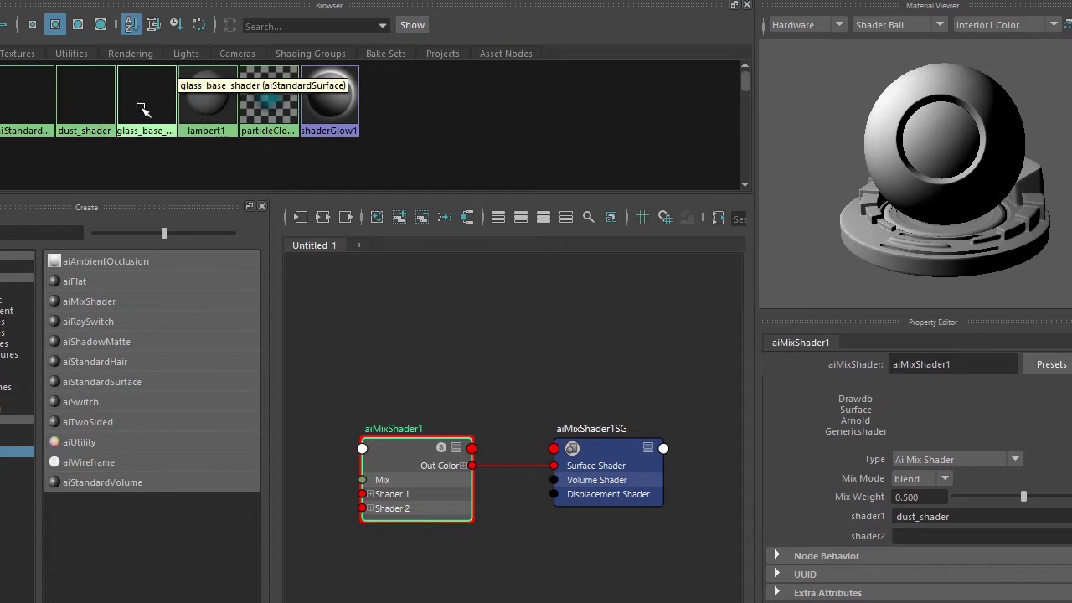
middle_click_drag(146, 94, 842, 534)
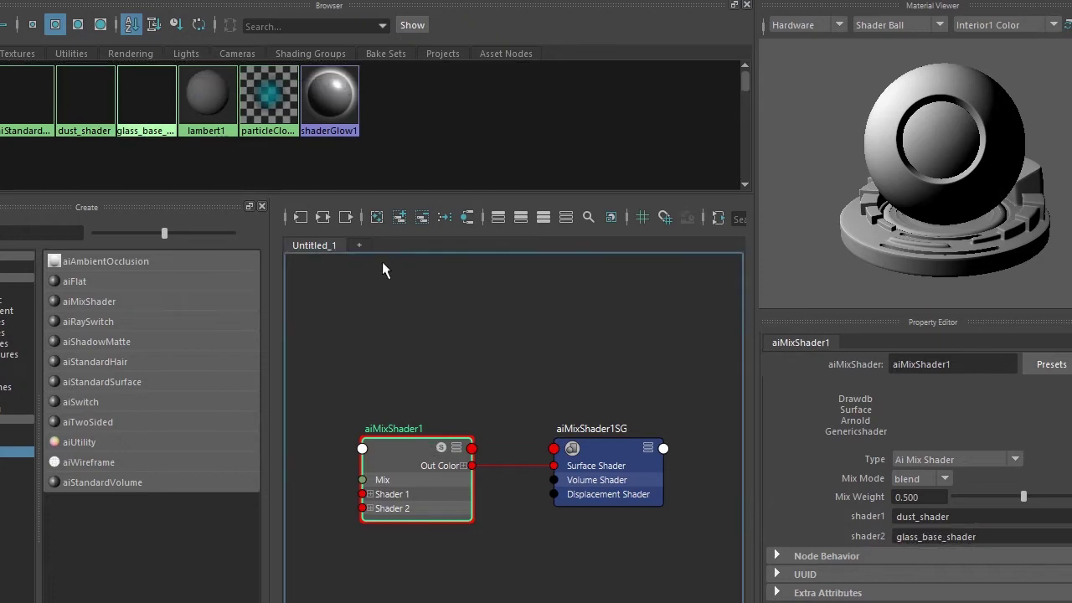
left_click(323, 218)
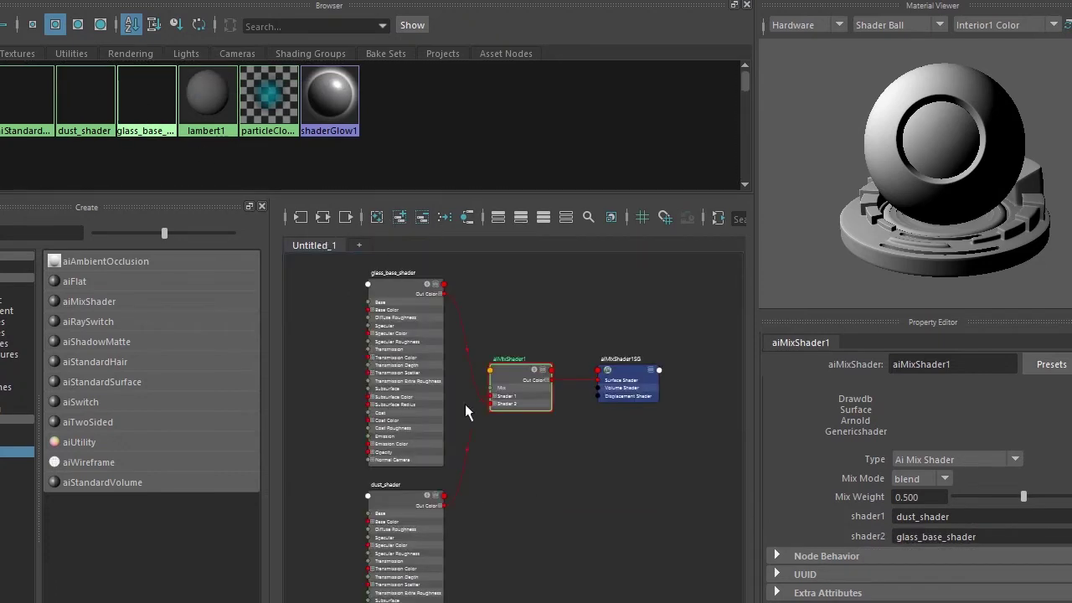
left_click(519, 369)
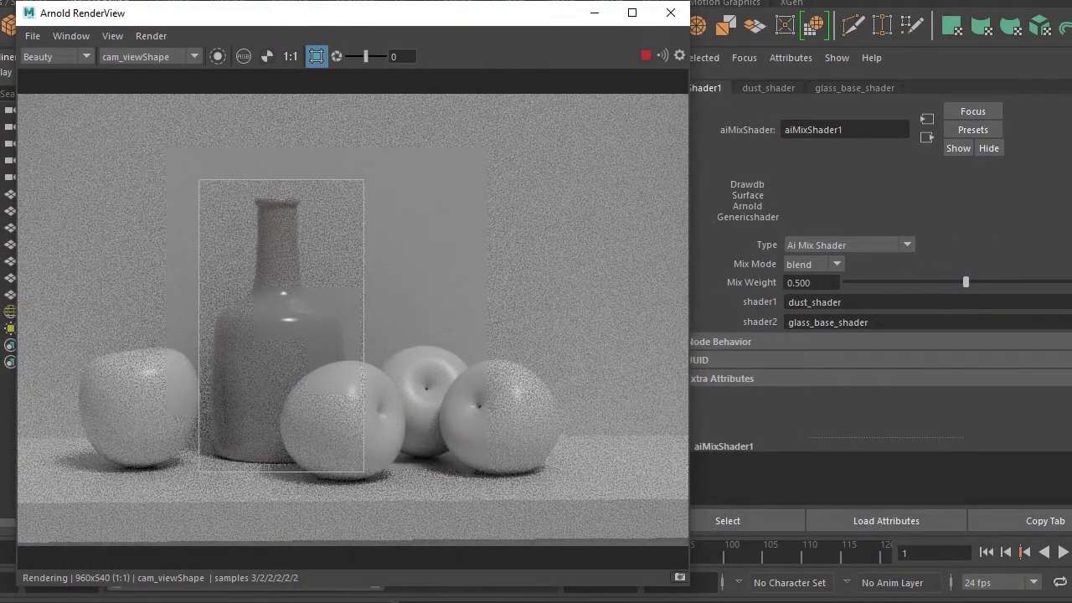
Set dust_shader's Specular Roughness to 1 and give it a red base colour
left_click(768, 88)
left_click_drag(875, 413, 1071, 423)
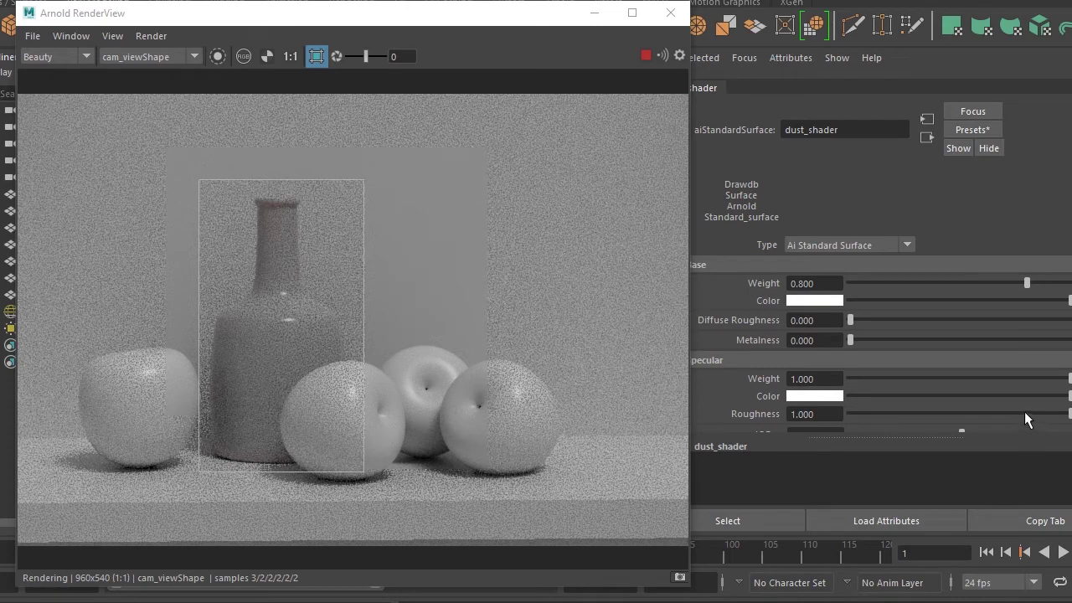
left_click(789, 300)
left_click(725, 259)
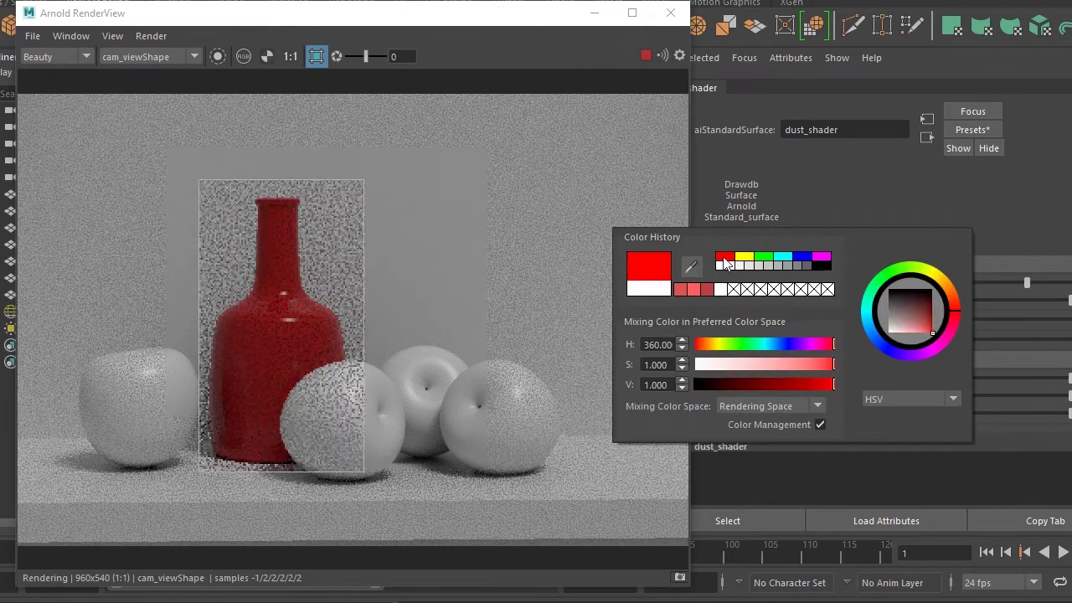
Set aiMixShader1's Mix Weight to 0 after previewing full dust
left_click(924, 137)
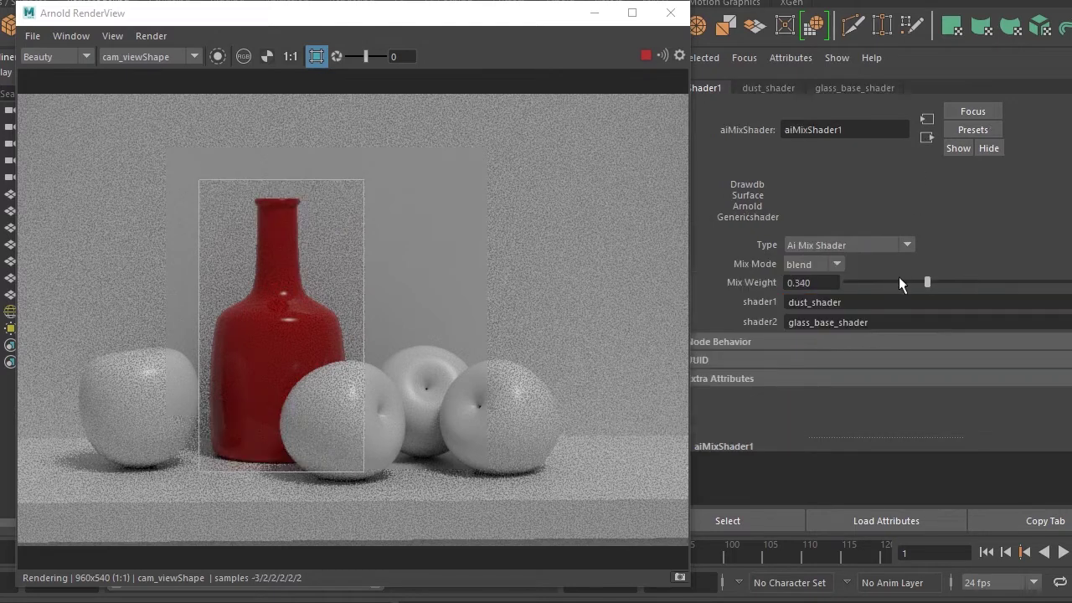
left_click_drag(899, 279, 820, 279)
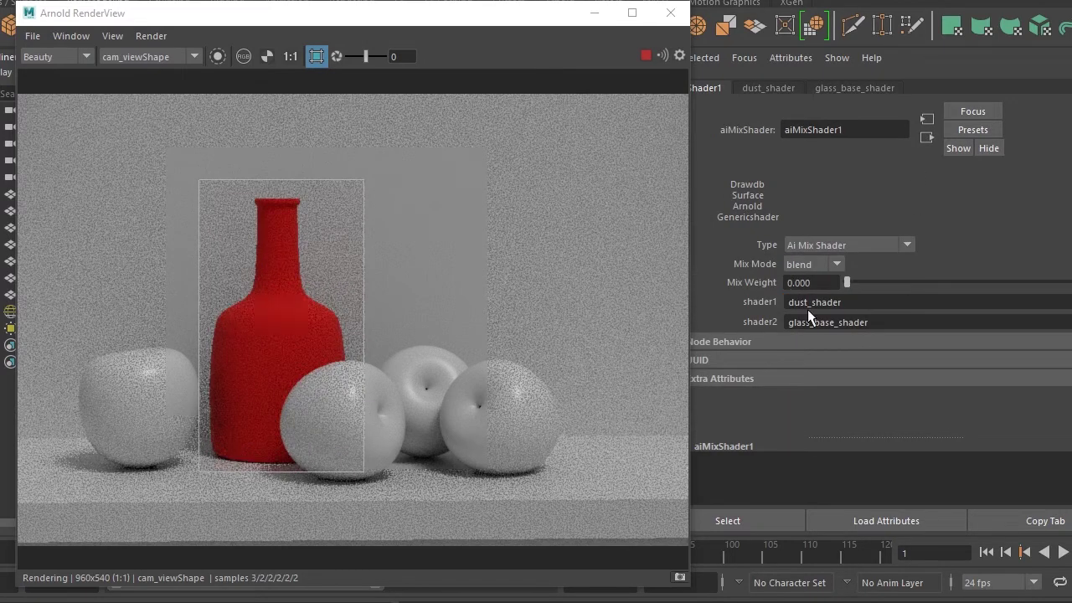
left_click_drag(847, 282, 701, 301)
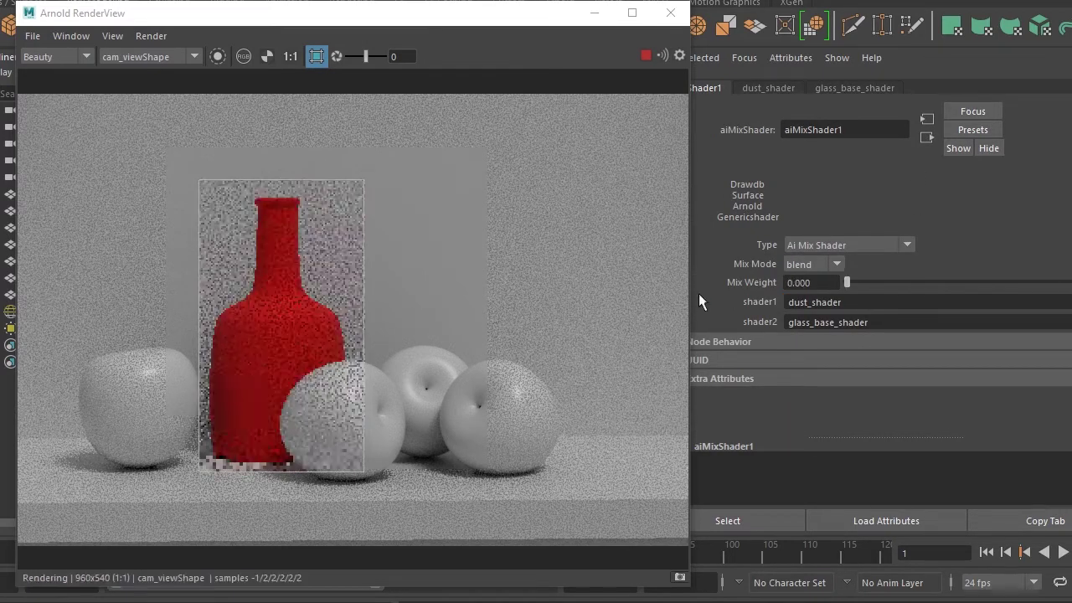
Desaturate and darken the dust base colour to a dull grey-mauve
left_click(814, 302)
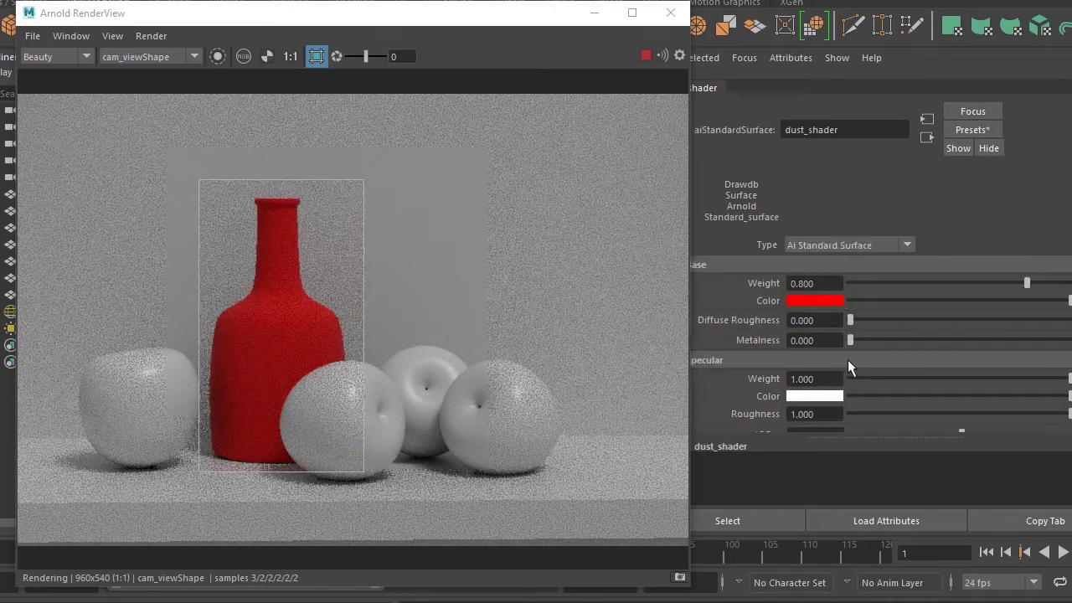
left_click(805, 298)
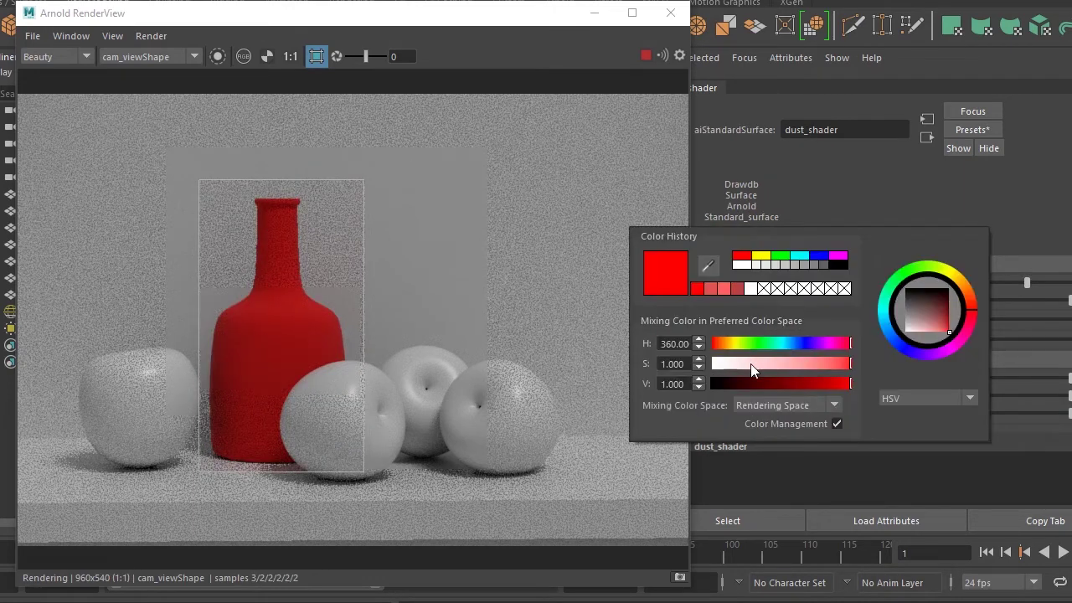
left_click(750, 364)
mouse_move(796, 383)
left_mouse_down()
mouse_move(782, 383)
mouse_move(810, 383)
left_mouse_up()
left_click(728, 364)
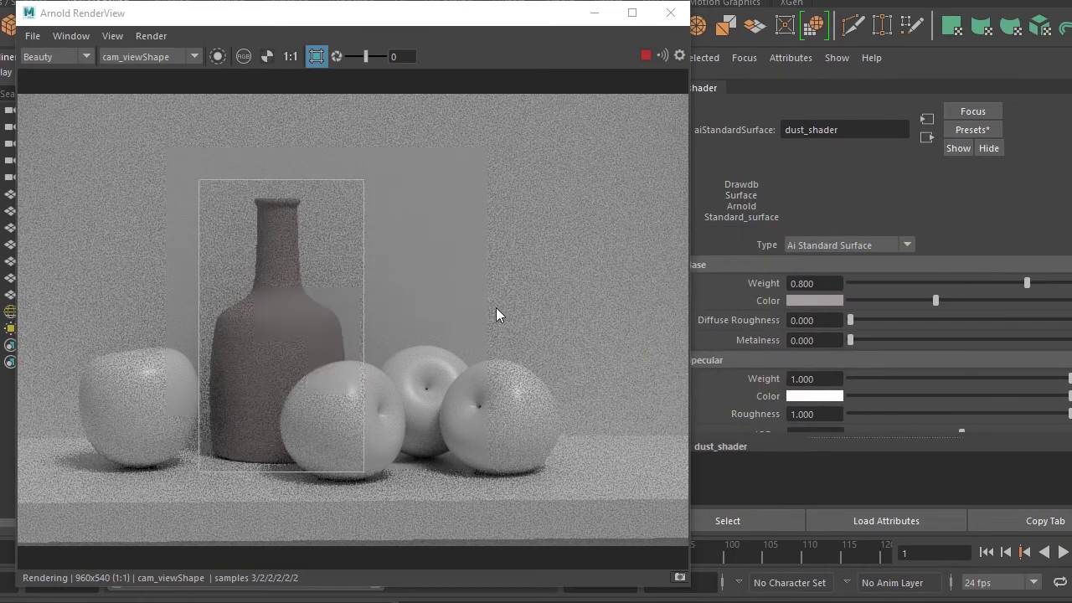
Try the add mix mode, revert to blend, and start mapping a node onto Mix
left_click(927, 137)
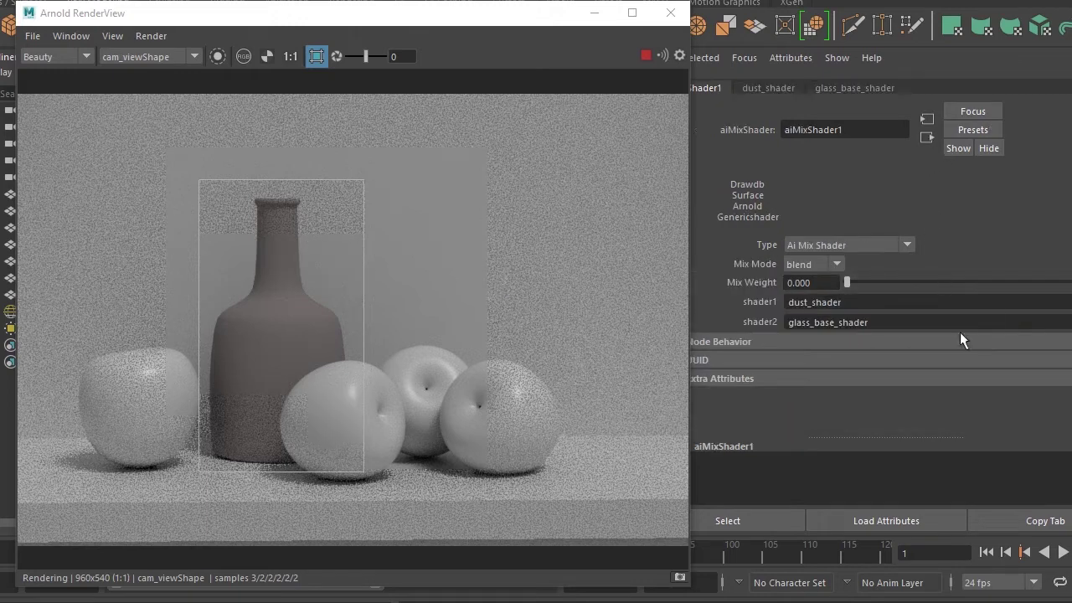
left_click(836, 264)
left_click(824, 299)
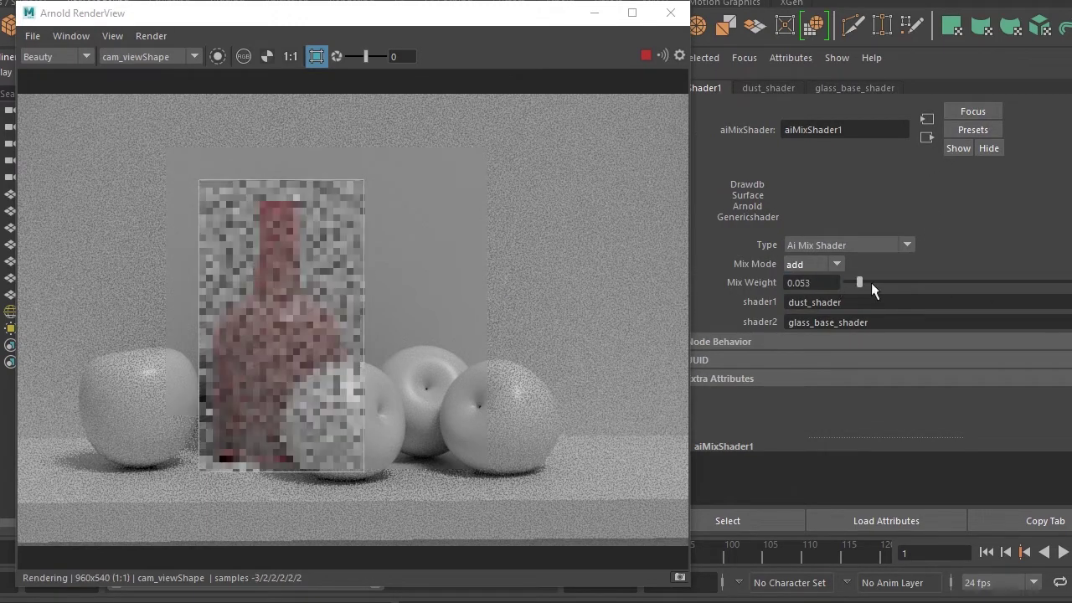
left_click(816, 268)
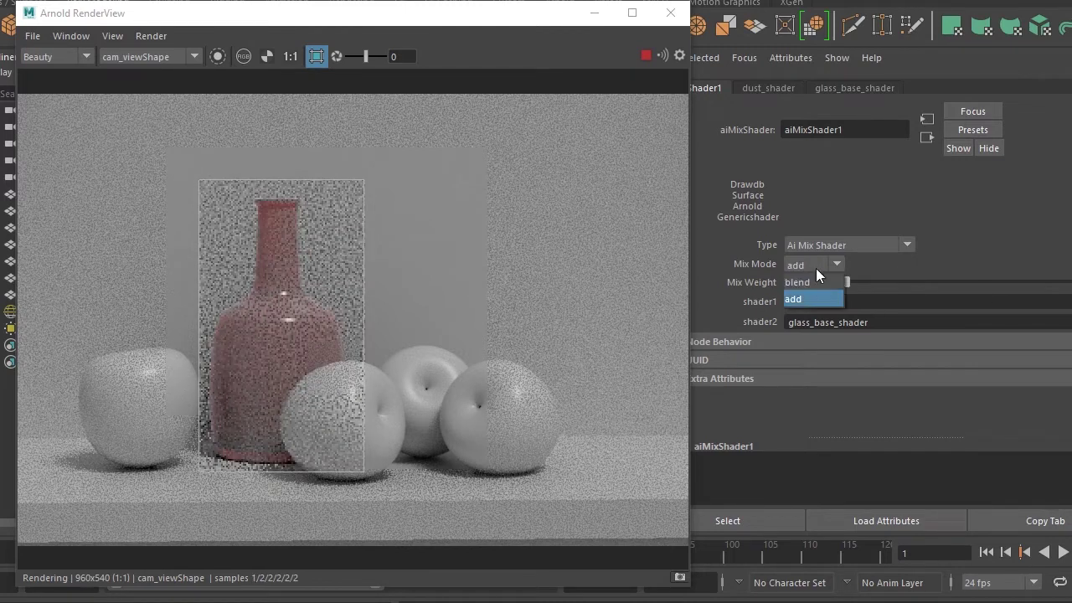
left_click(804, 287)
left_click(1040, 309)
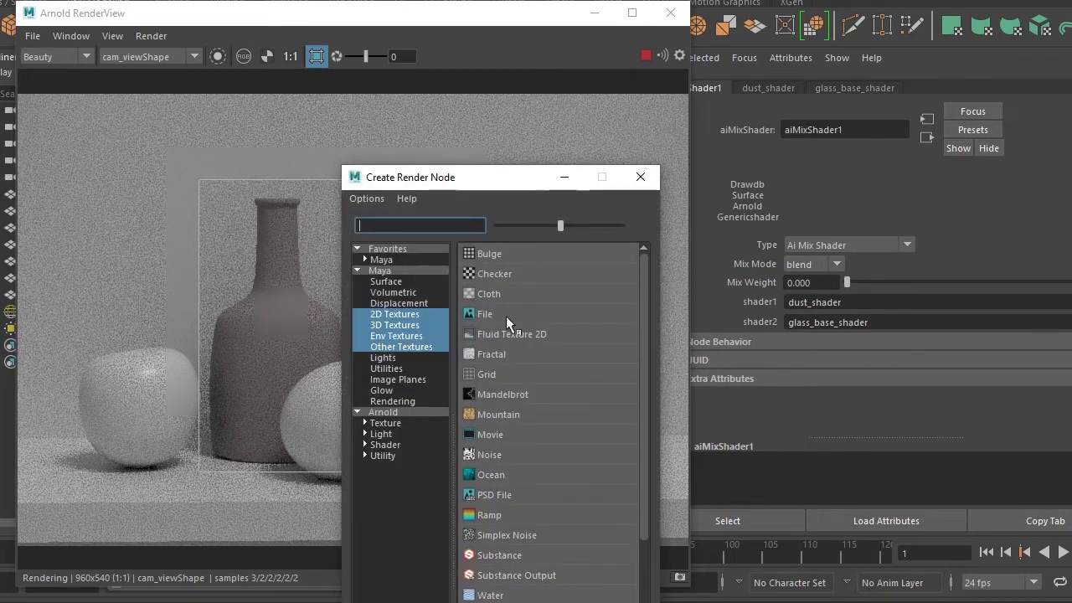
Create a Solid Fractal 3D texture and enable Alpha Is Luminance
left_click_drag(459, 186, 510, 95)
left_click(455, 241)
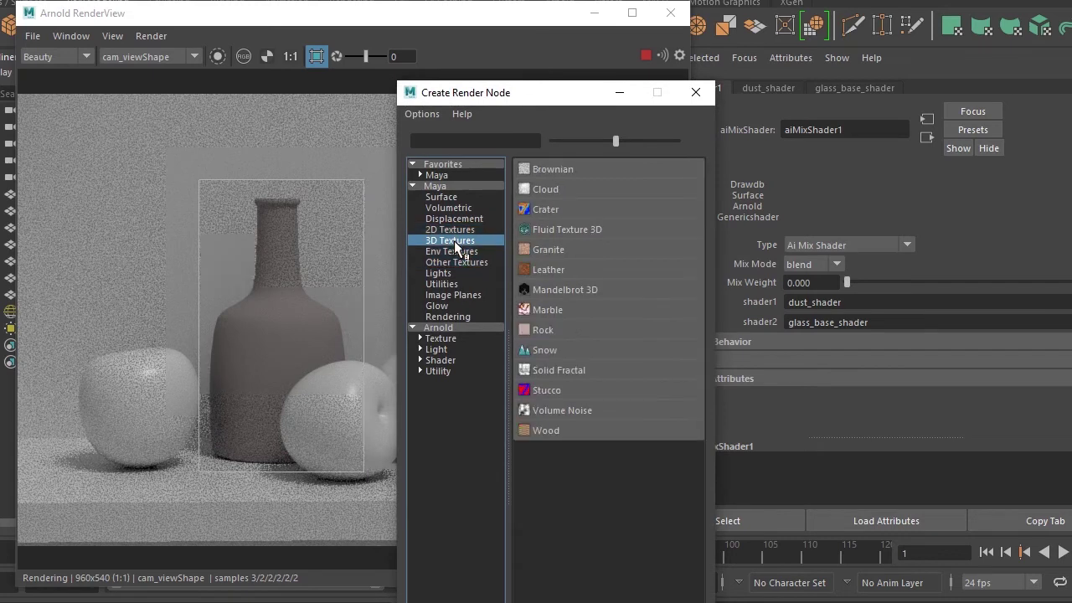
left_click(570, 369)
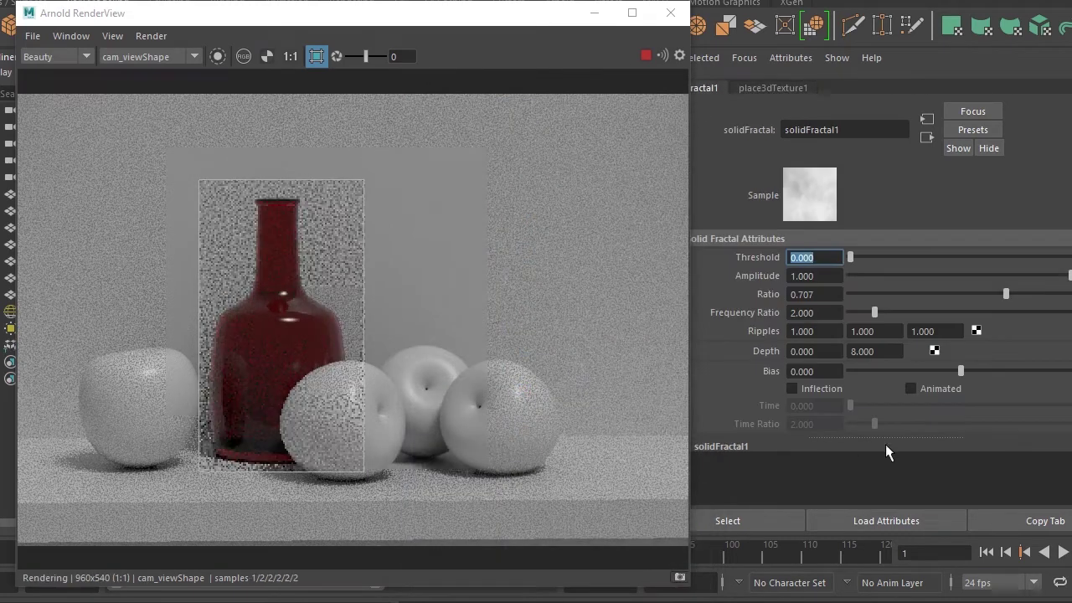
scroll(839, 415, "down", 3)
left_click(738, 349)
scroll(771, 368, "down", 3)
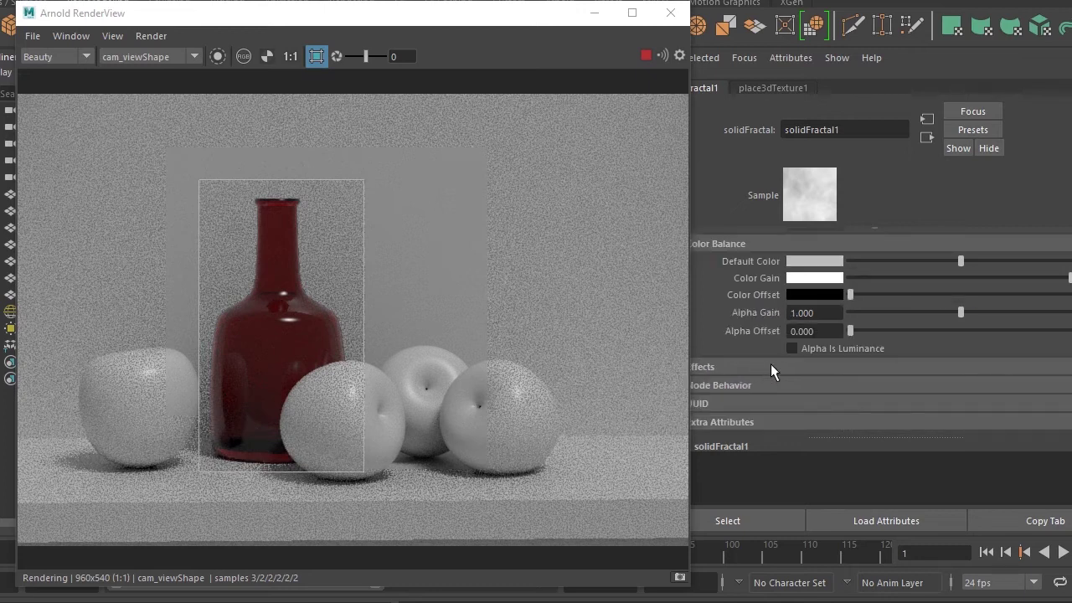
left_click(805, 348)
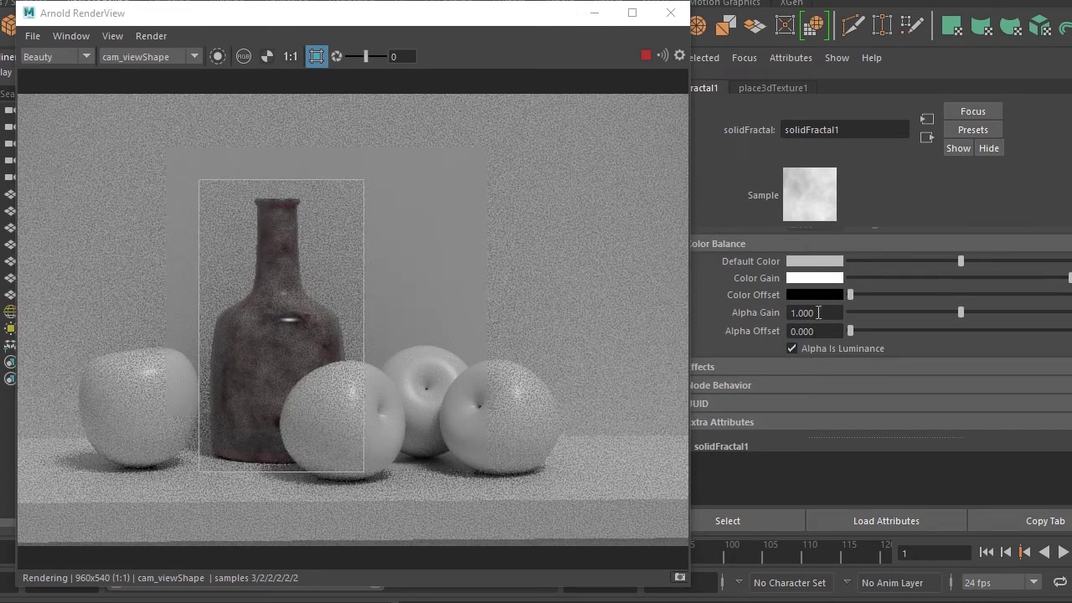
Tune the fractal: frequency ratio about 3.7, bias about -0.63, then adjust Alpha Gain
scroll(935, 307, "up", 3)
scroll(935, 307, "up", 1)
left_click_drag(1007, 294, 1046, 294)
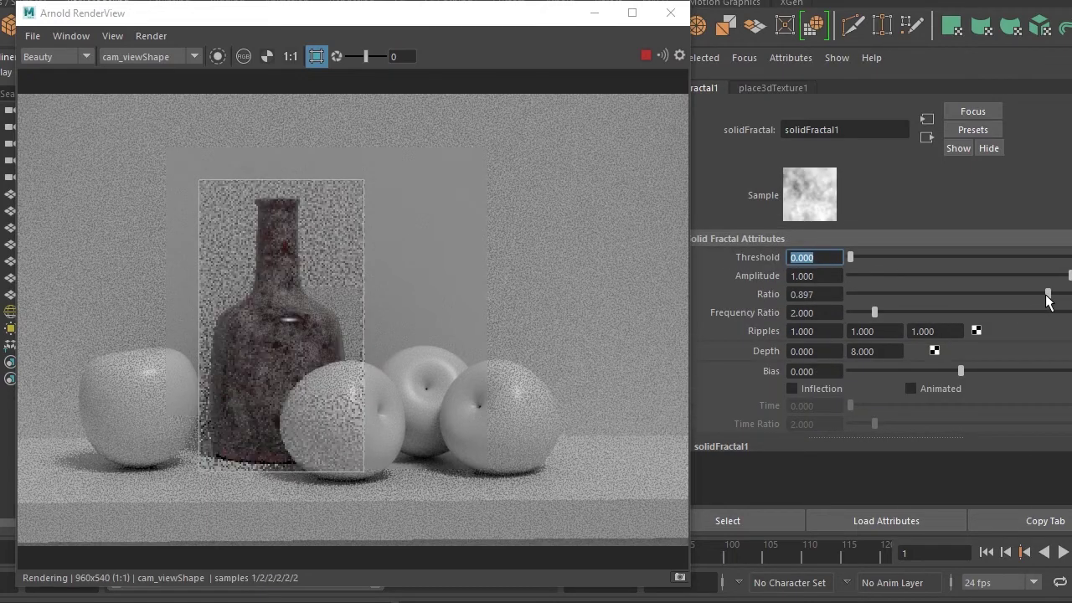
left_click_drag(874, 312, 915, 312)
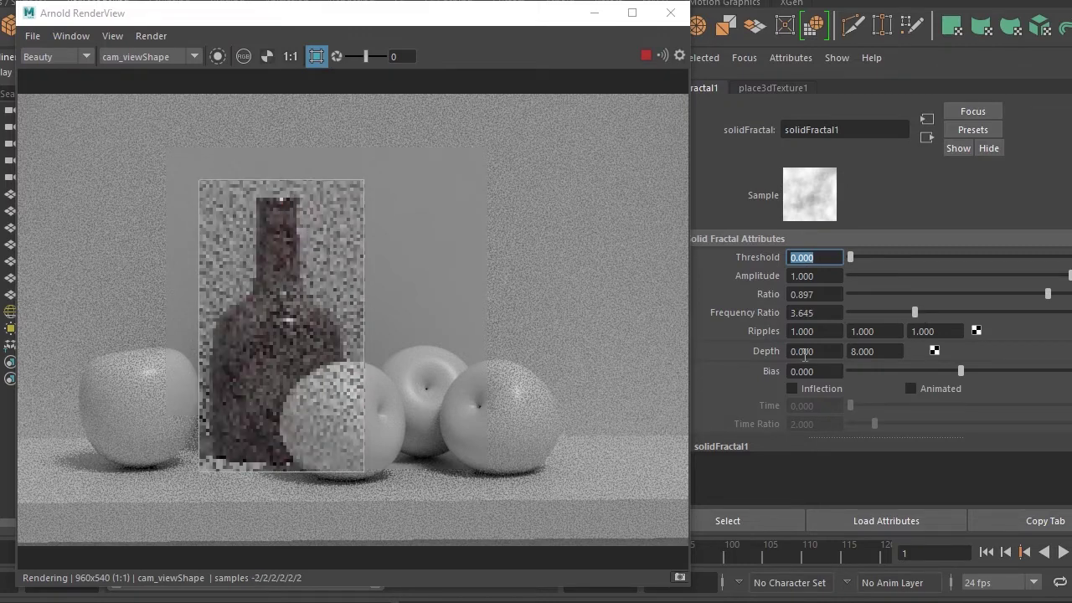
left_click_drag(917, 371, 901, 373)
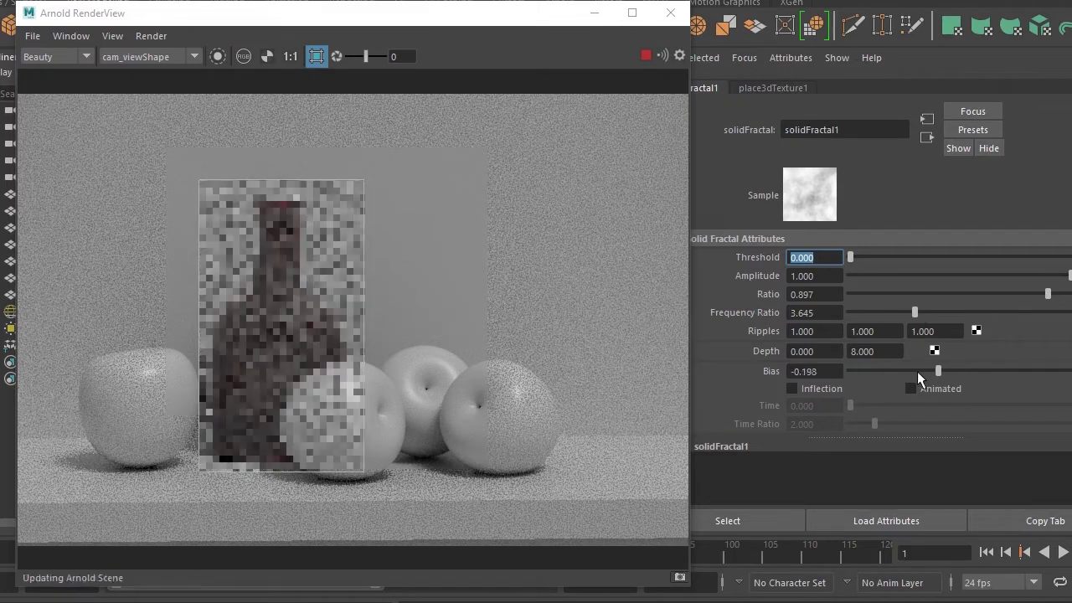
mouse_move(901, 373)
left_mouse_down()
mouse_move(890, 377)
mouse_move(926, 377)
left_mouse_up()
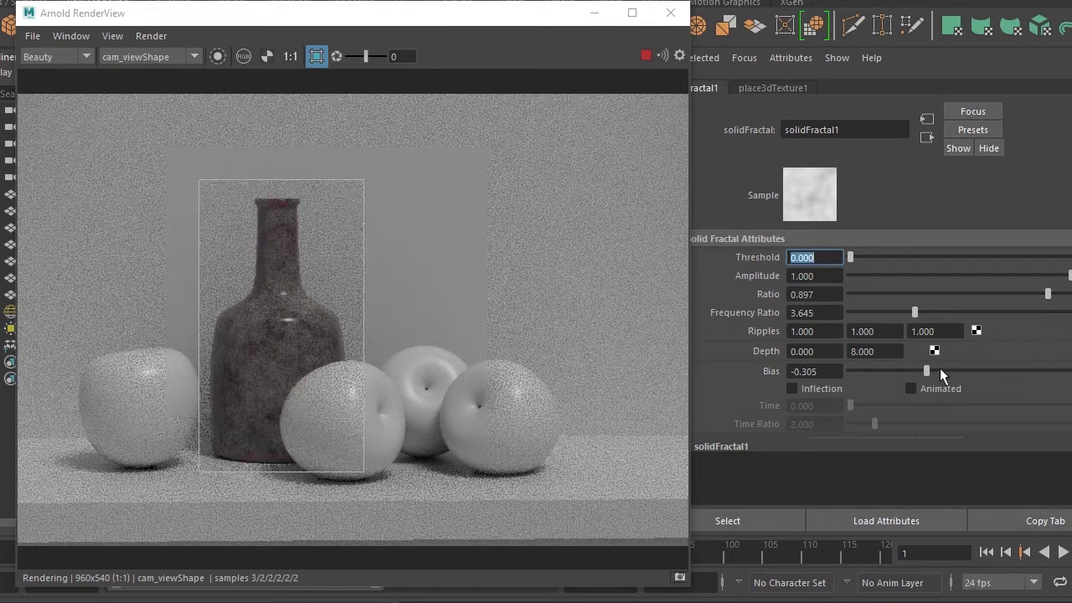
scroll(939, 367, "down", 2)
scroll(940, 368, "down", 1)
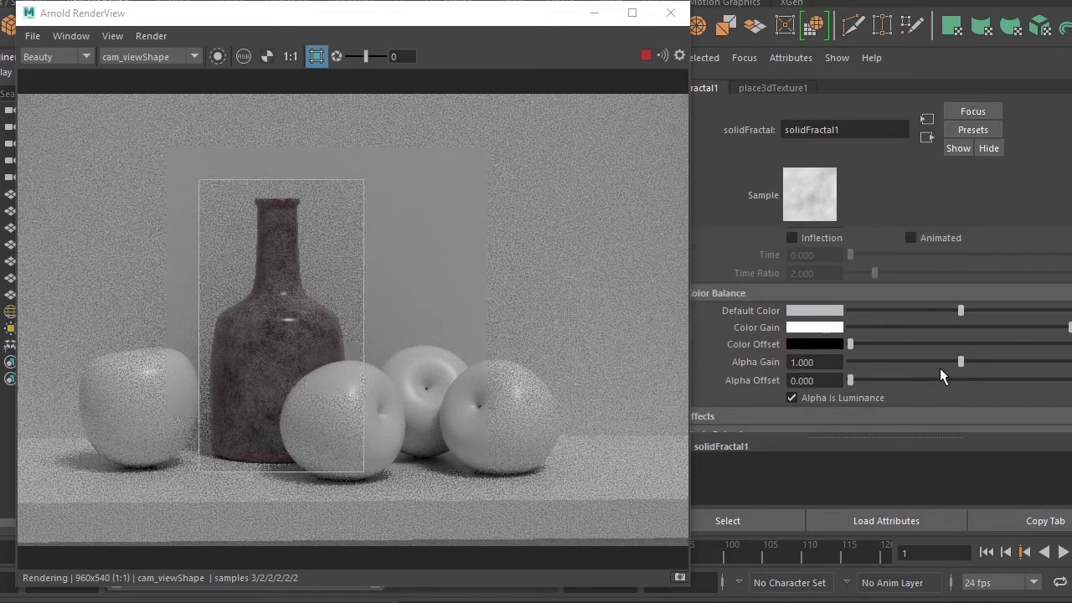
mouse_move(959, 362)
left_mouse_down()
mouse_move(877, 379)
mouse_move(1070, 364)
left_mouse_up()
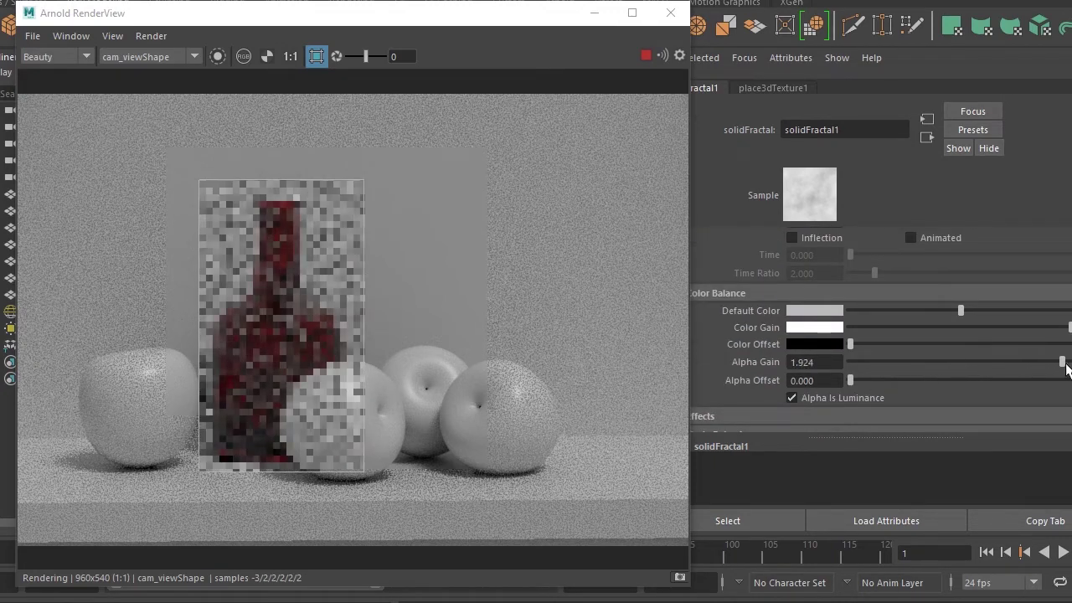
left_click(801, 362)
type("1.000")
Reset the fractal's Alpha Gain to 1 and set its Ratio to 1
key("Return")
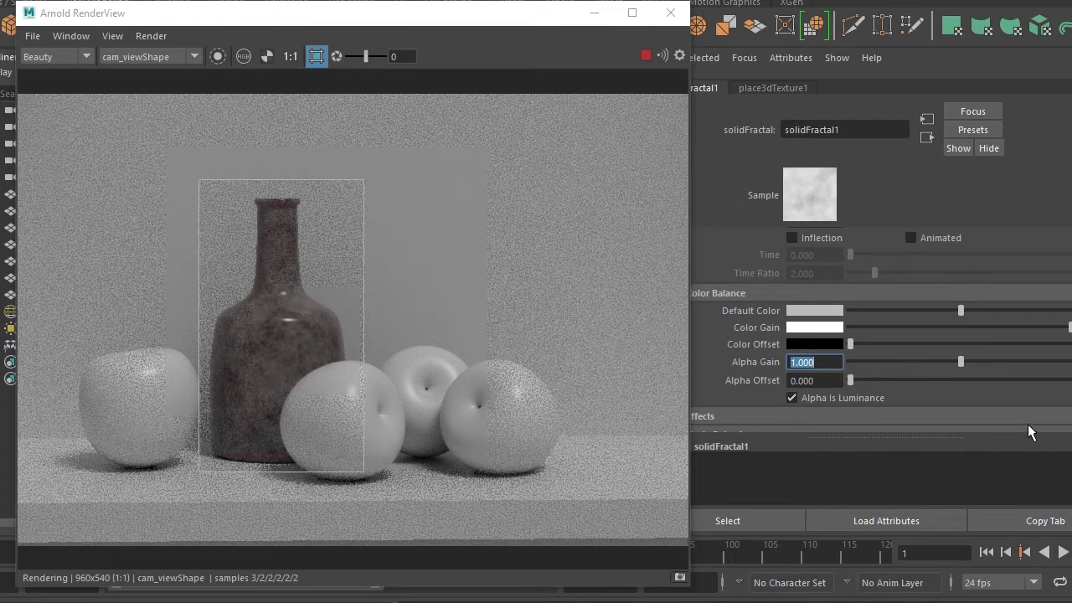
scroll(901, 353, "up", 3)
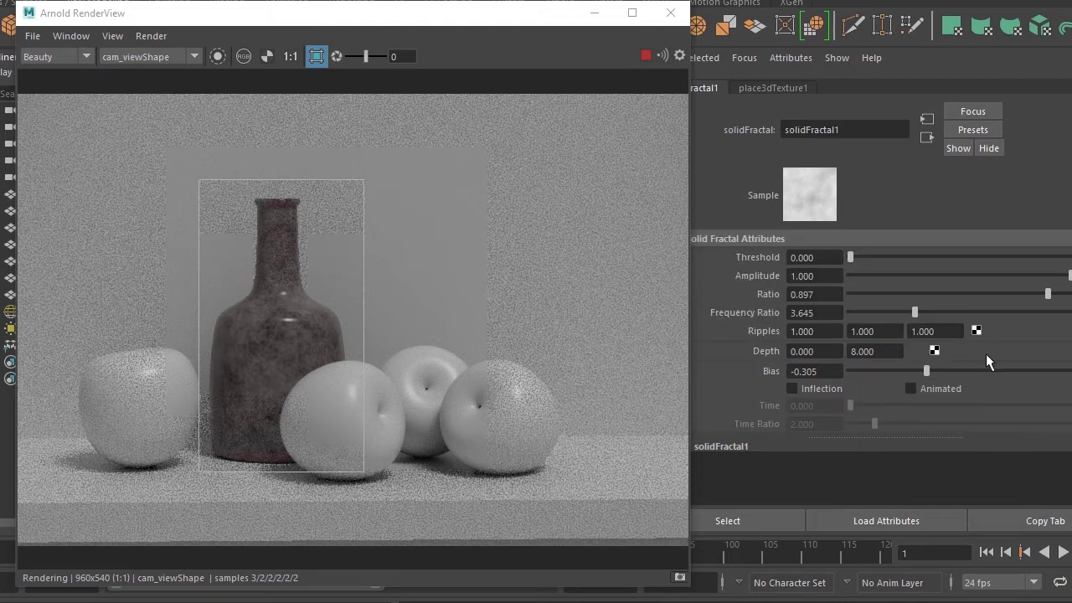
left_click_drag(949, 294, 856, 292)
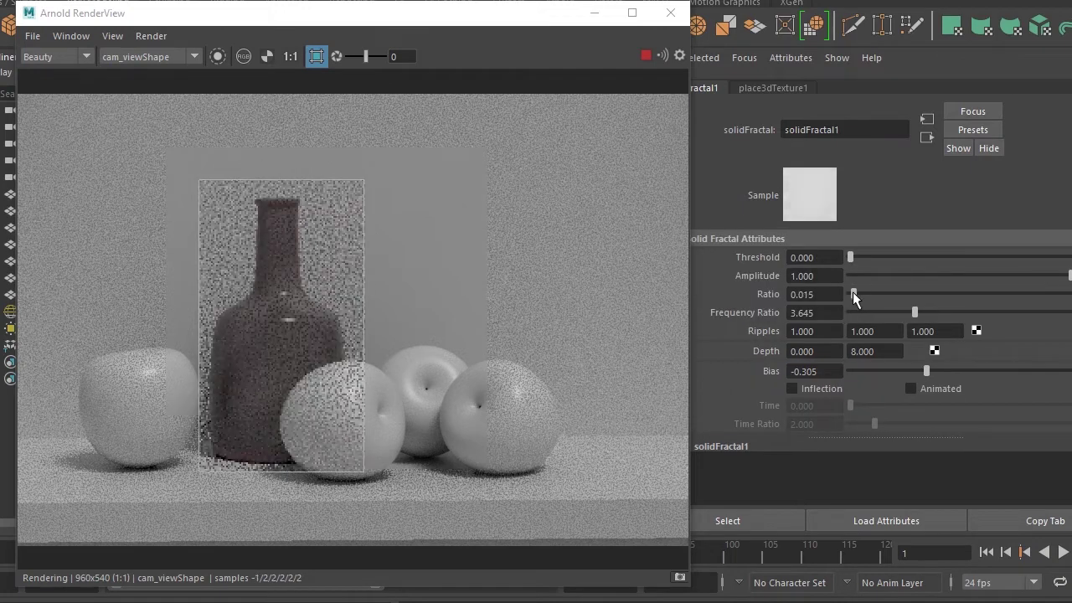
left_click_drag(850, 294, 1070, 294)
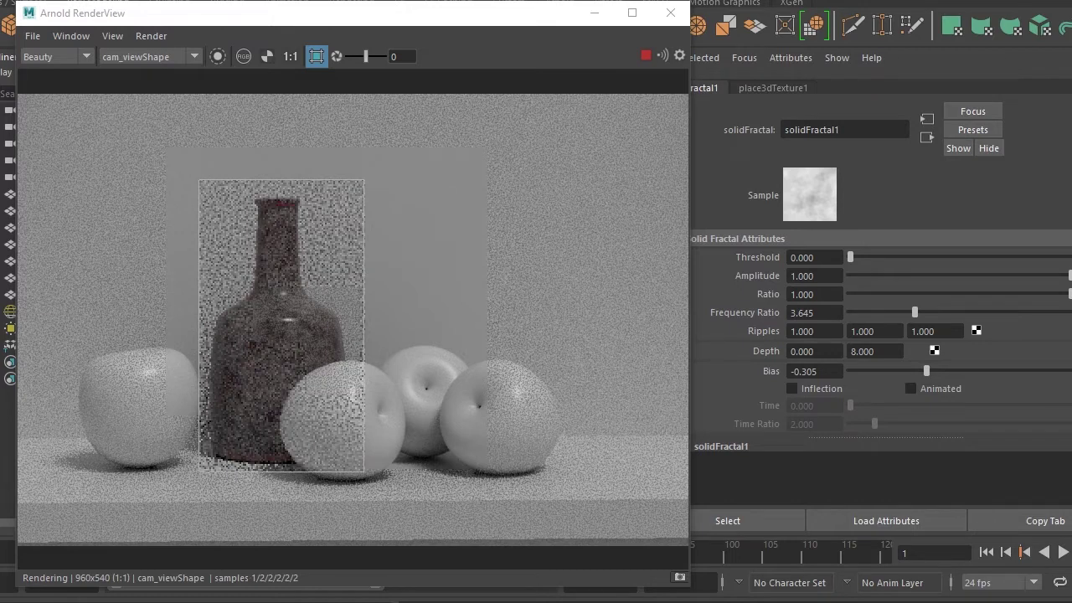
Break the fractal's connection to aiMixShader1's Mix Weight and leave the weight at 0
left_click(927, 134)
right_click(738, 285)
left_click(756, 321)
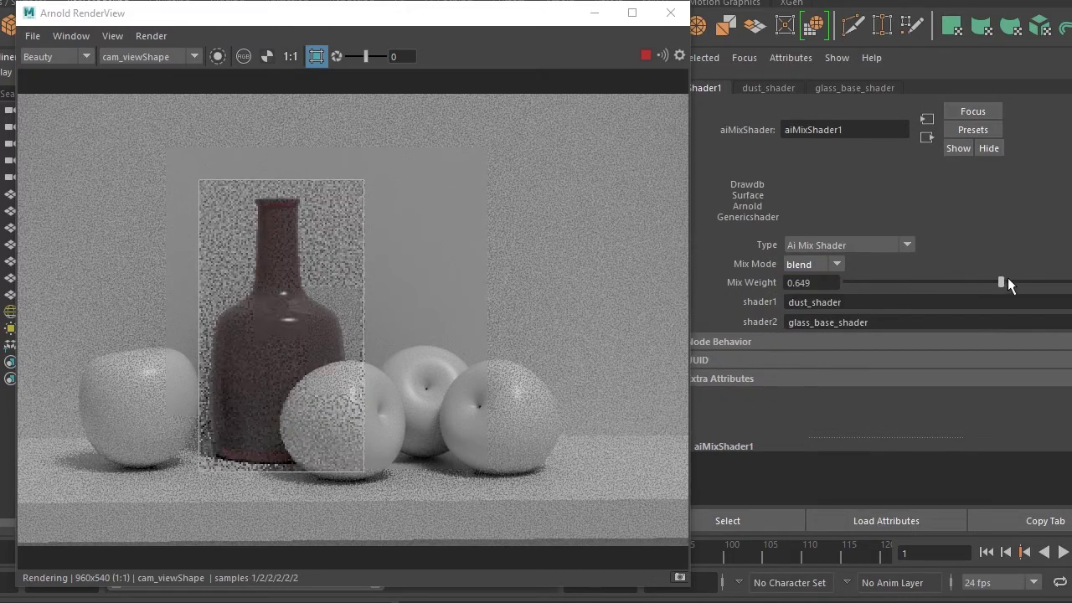
left_click_drag(1007, 277, 820, 290)
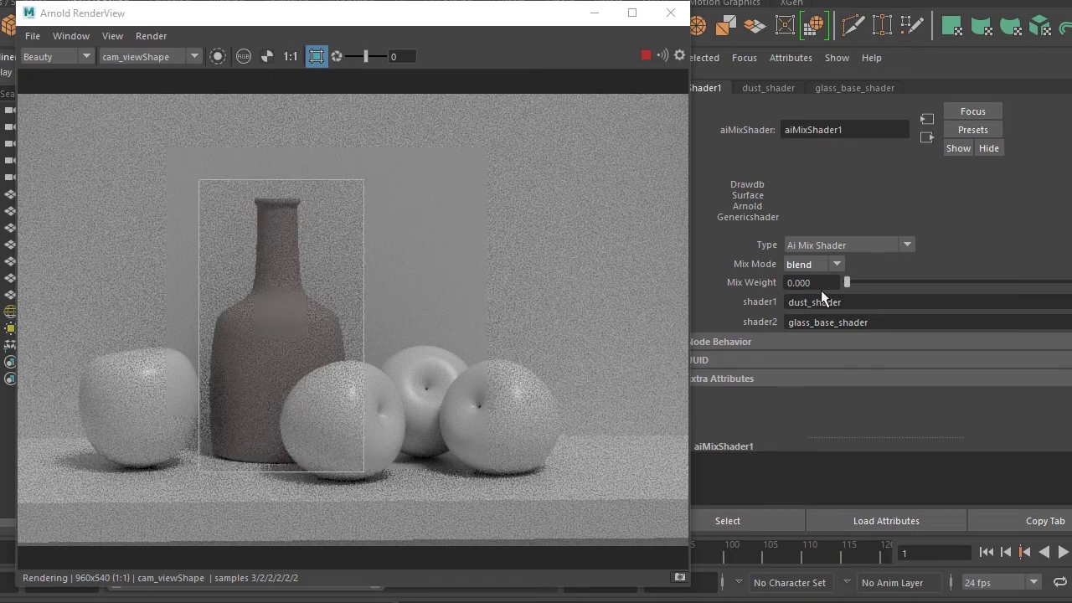
left_click_drag(847, 283, 1071, 283)
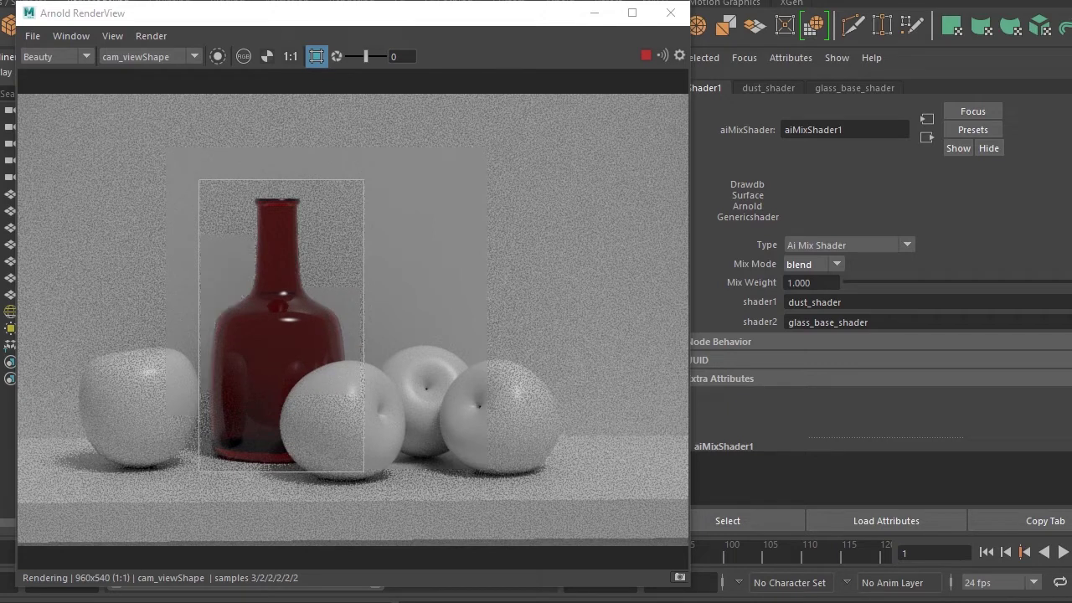
left_click_drag(1063, 284, 690, 292)
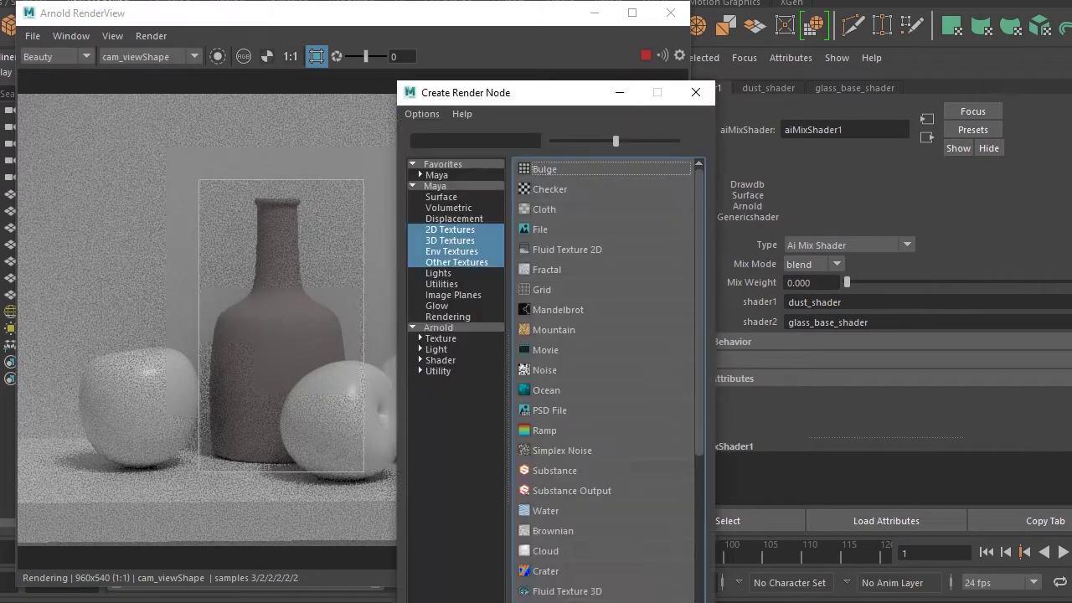
Create a Volume Noise texture with Alpha Is Luminance on, then close the reference photo window
left_click(452, 240)
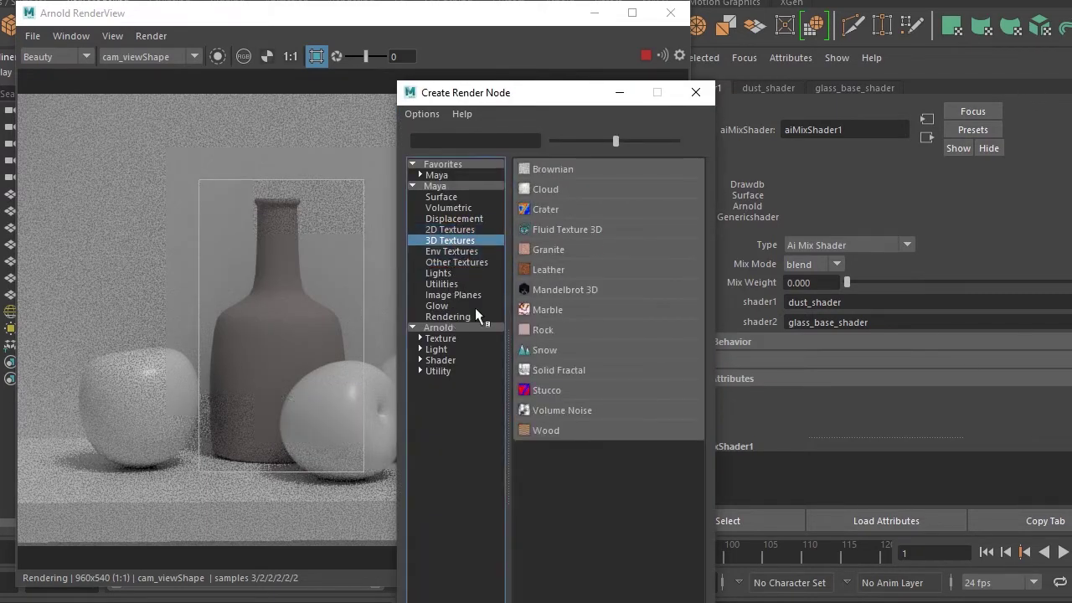
left_click(570, 409)
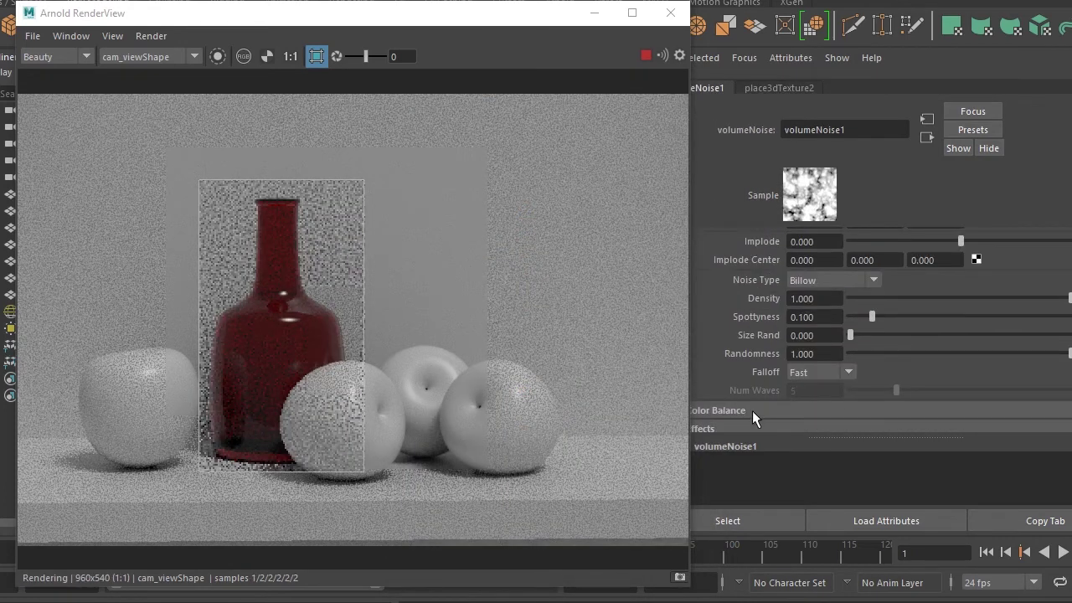
left_click(752, 411)
left_click(832, 350)
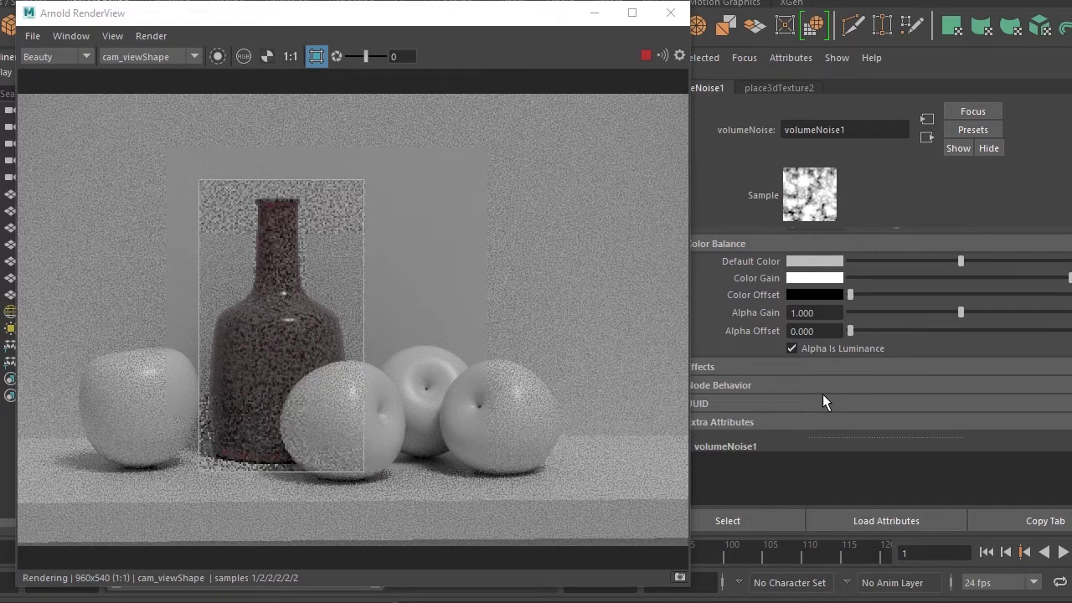
scroll(318, 326, "up", 2)
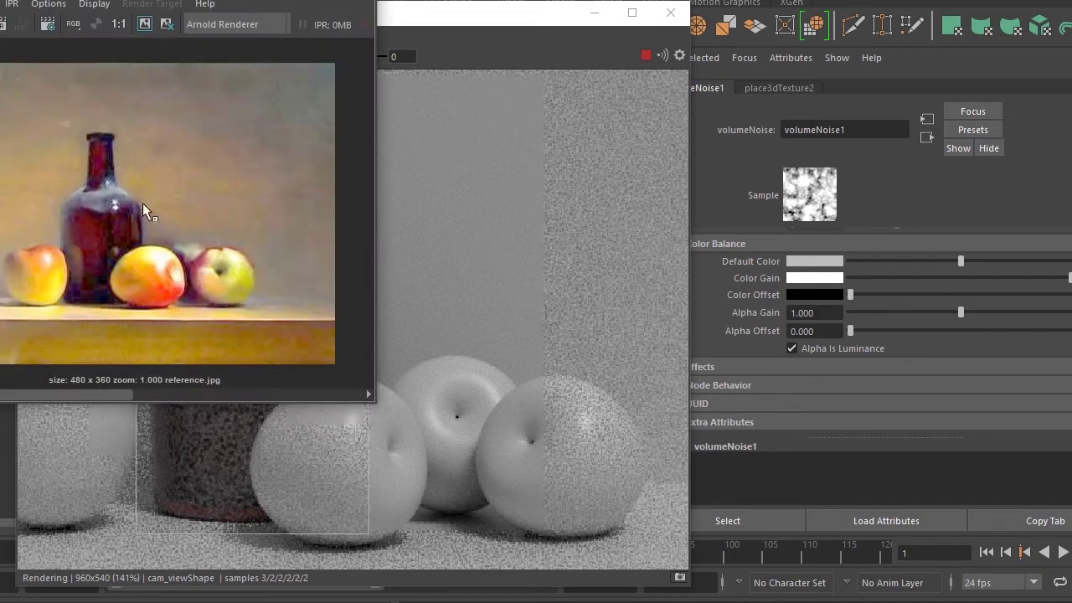
left_click(590, 375)
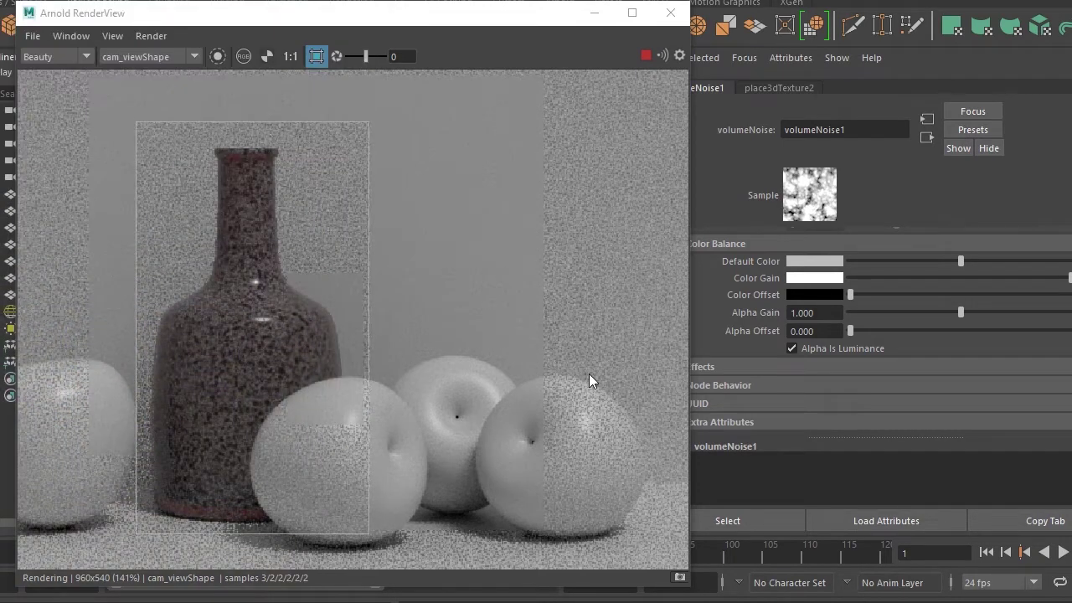
scroll(983, 320, "up", 2)
scroll(929, 323, "up", 2)
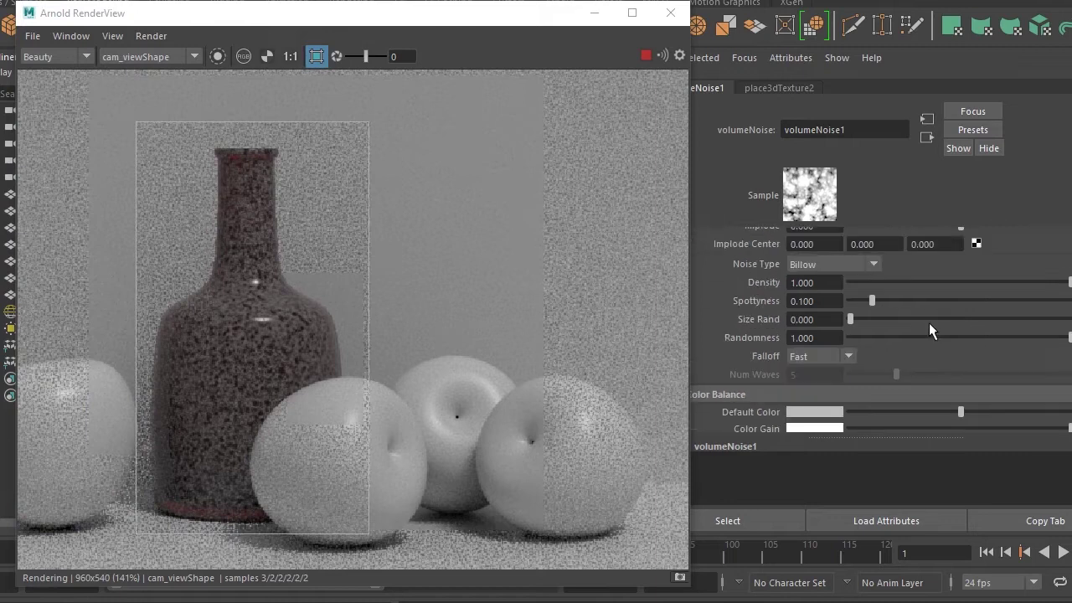
Stop the IPR render and rearrange the render, reference and Hypershade windows
scroll(929, 323, "up", 3)
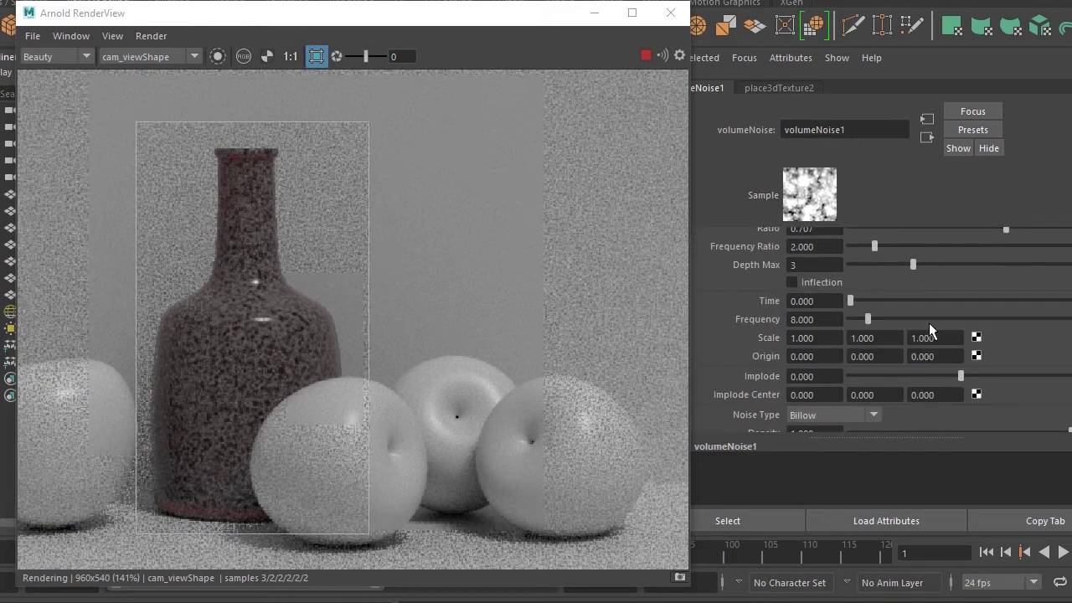
left_click(645, 56)
left_click_drag(437, 19, 770, 36)
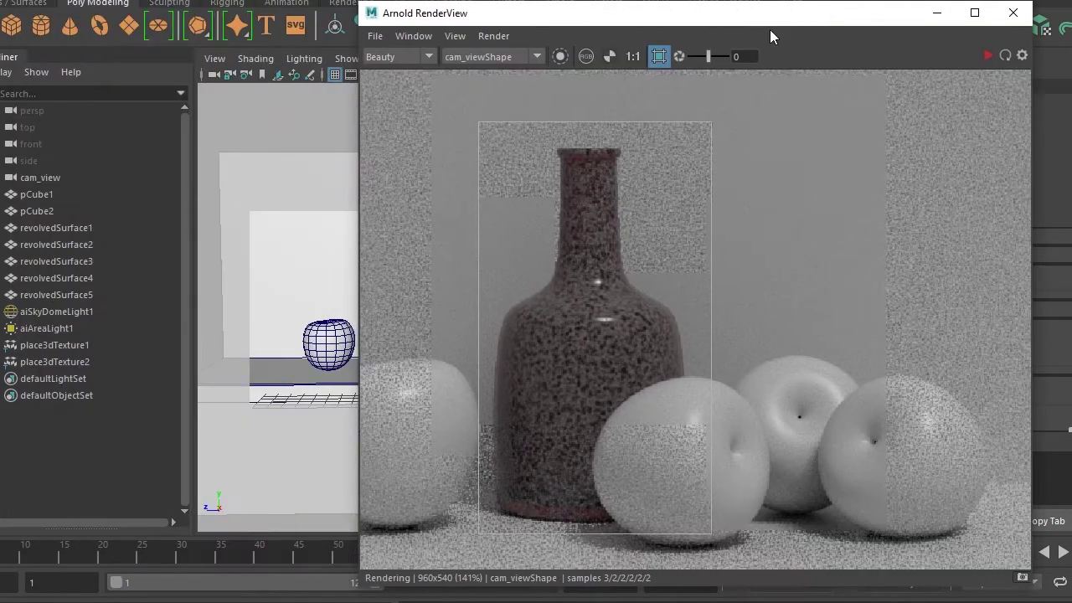
key("alt+Tab")
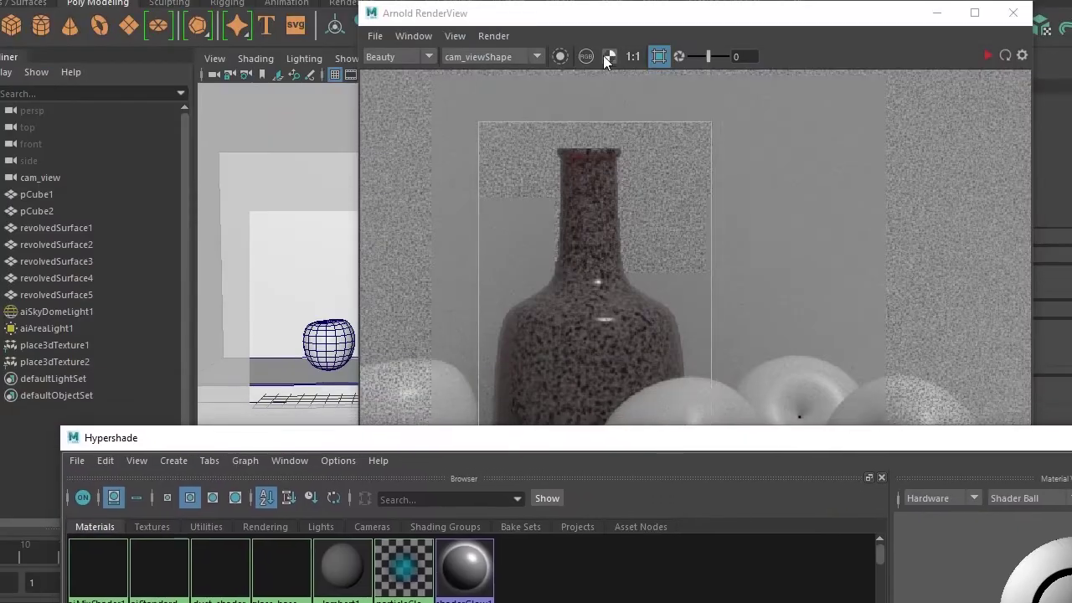
left_click_drag(608, 17, 831, 17)
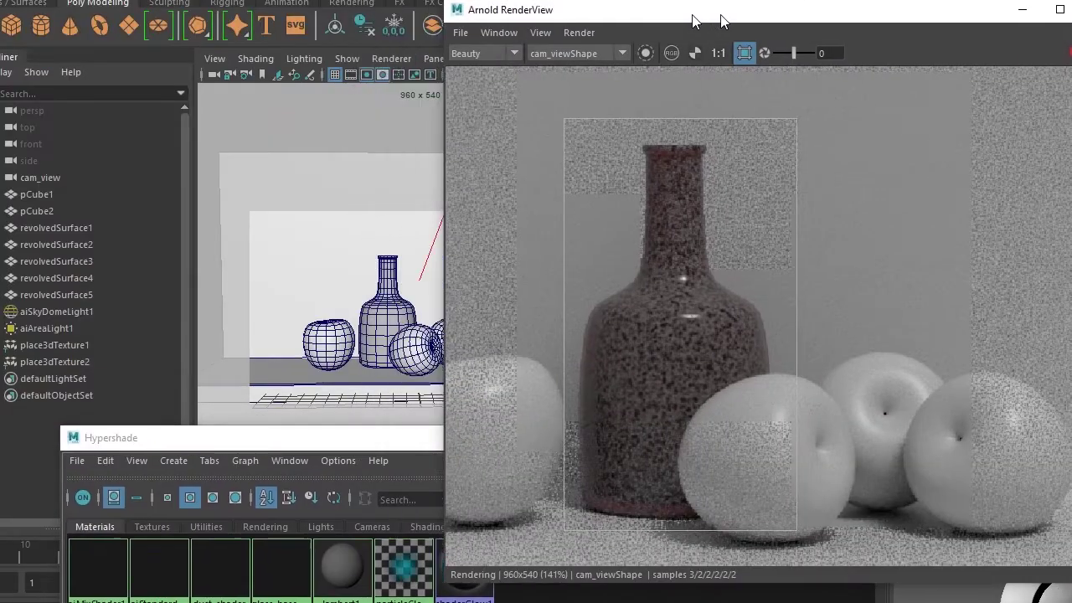
left_click_drag(460, 438, 753, 18)
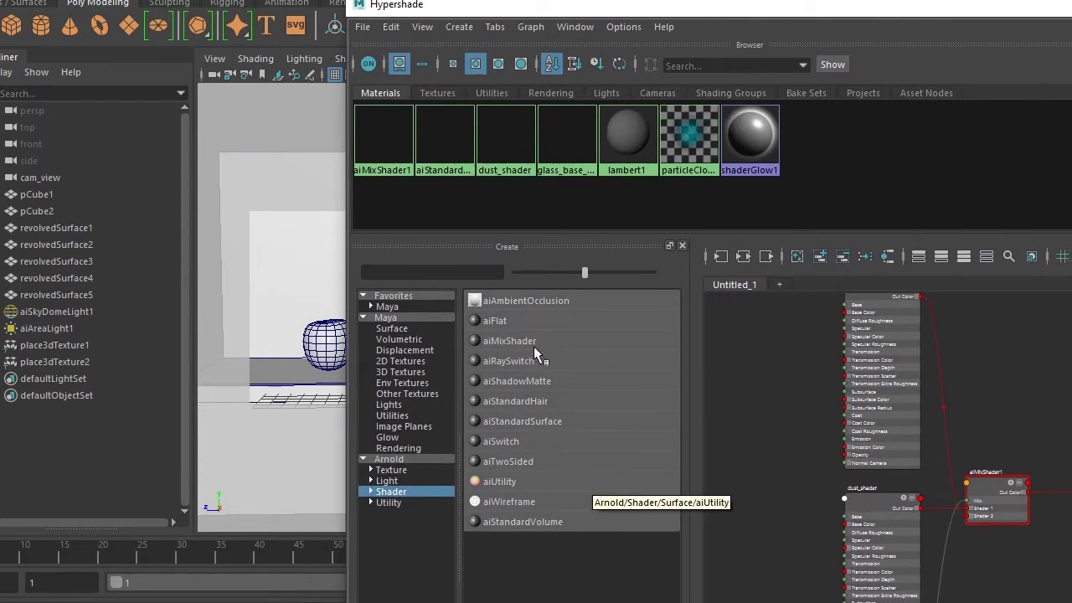
Create an aiUtility shader and position it with its shading group in the graph
left_click(522, 483)
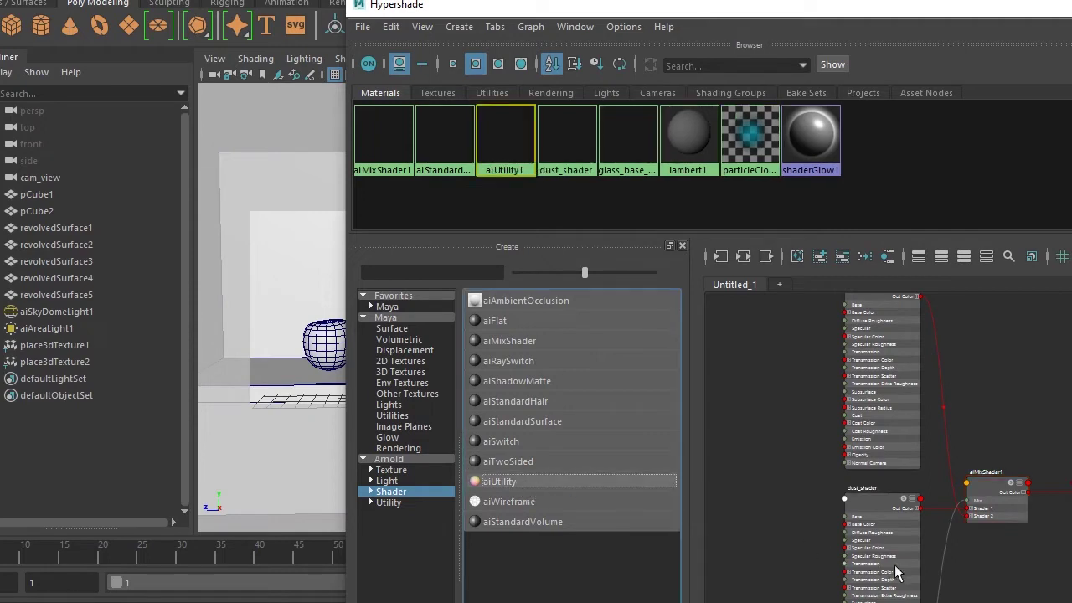
left_click(985, 553)
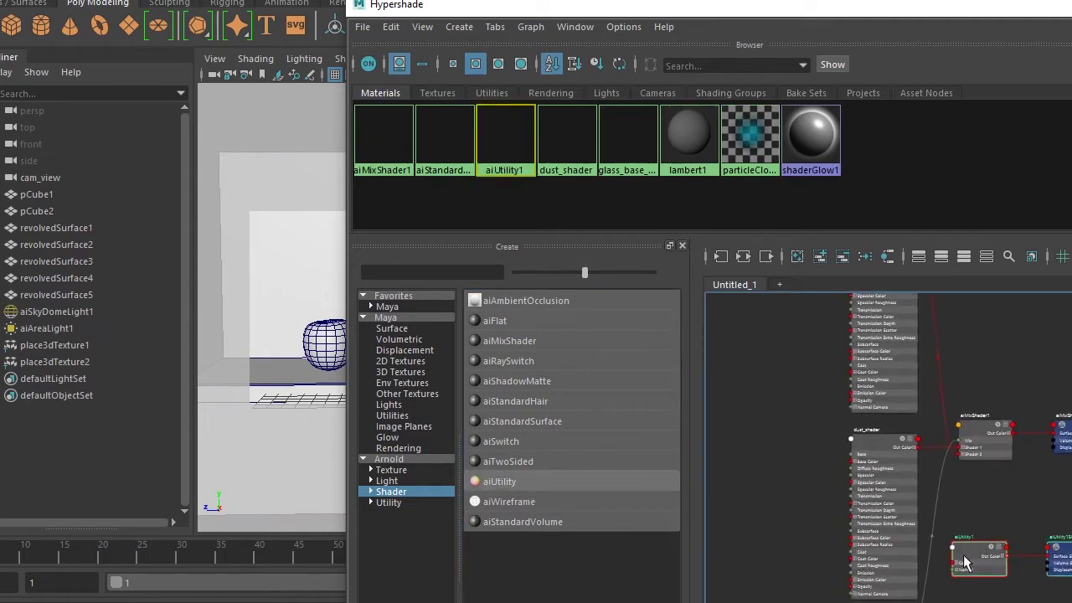
left_click_drag(964, 563, 720, 427)
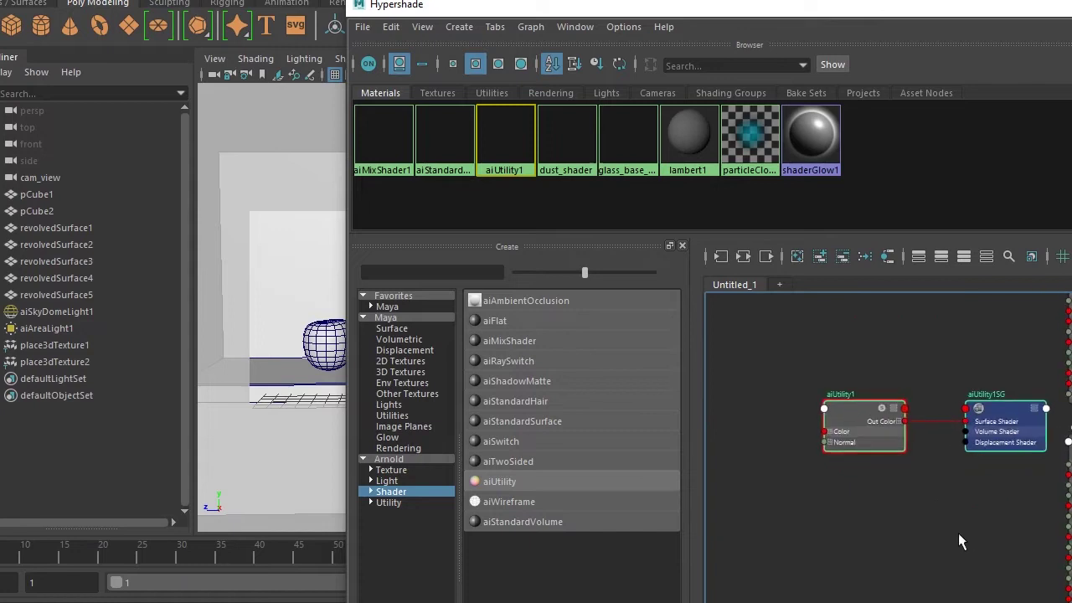
left_click_drag(840, 424, 764, 387)
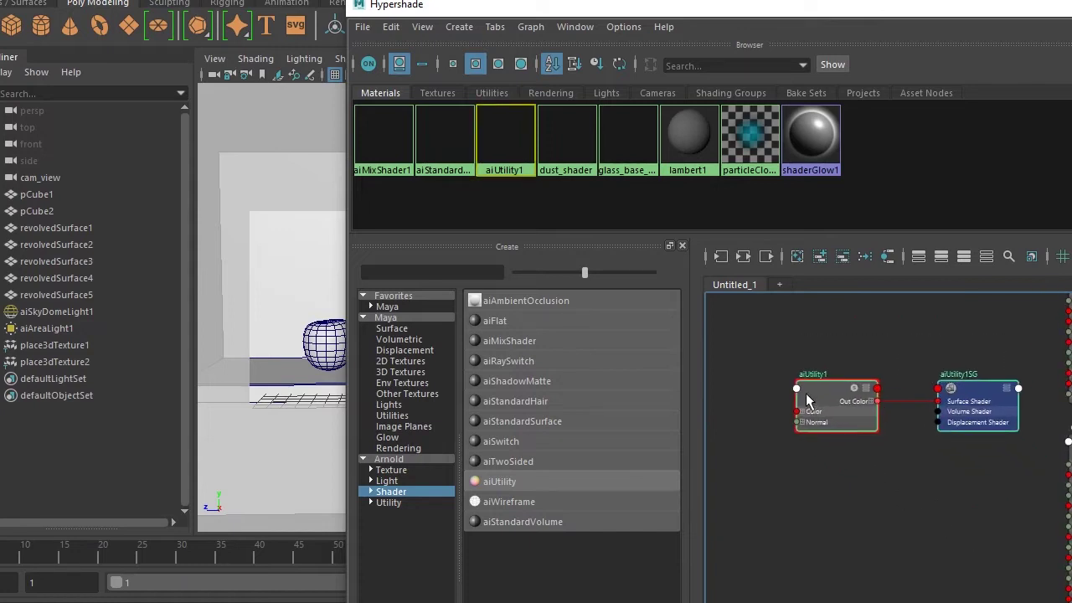
left_click(808, 436)
left_click(785, 384)
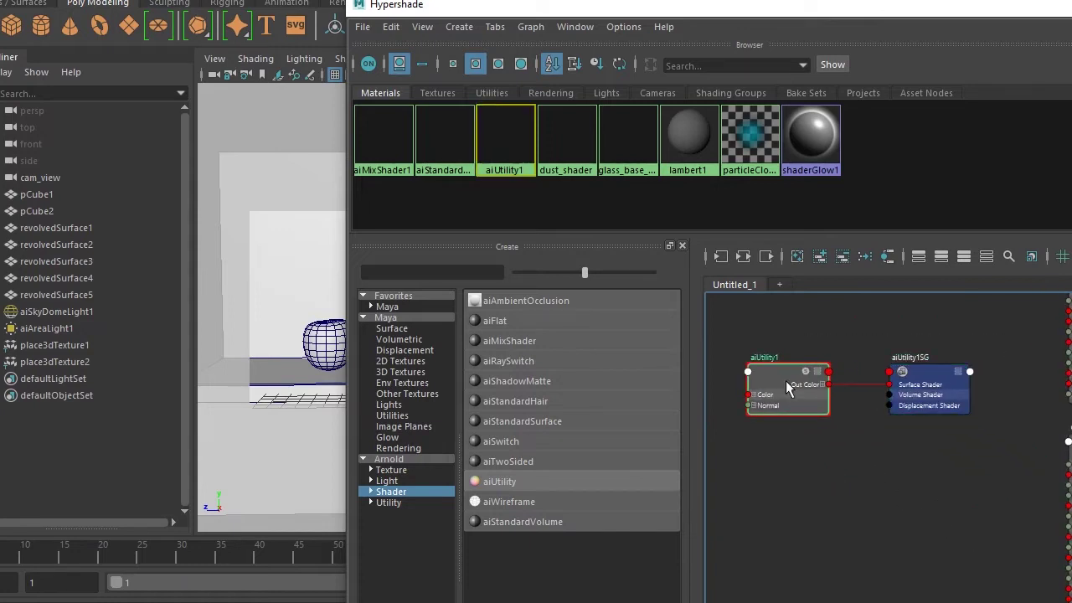
Rearrange the Hypershade and render view windows and select the bottle
left_click_drag(912, 17, 436, 31)
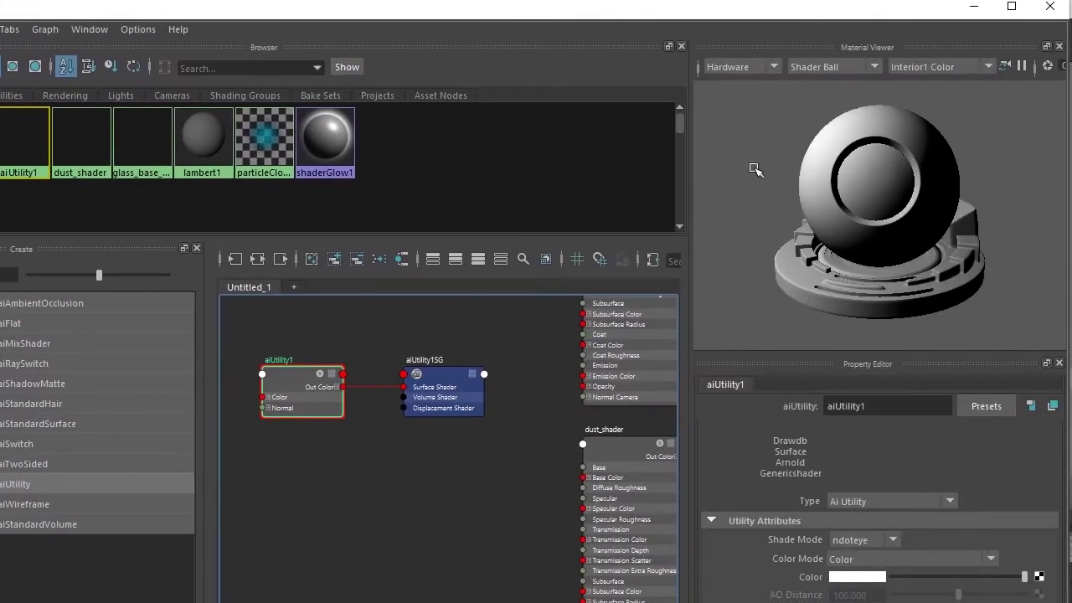
left_click_drag(1062, 366, 1071, 367)
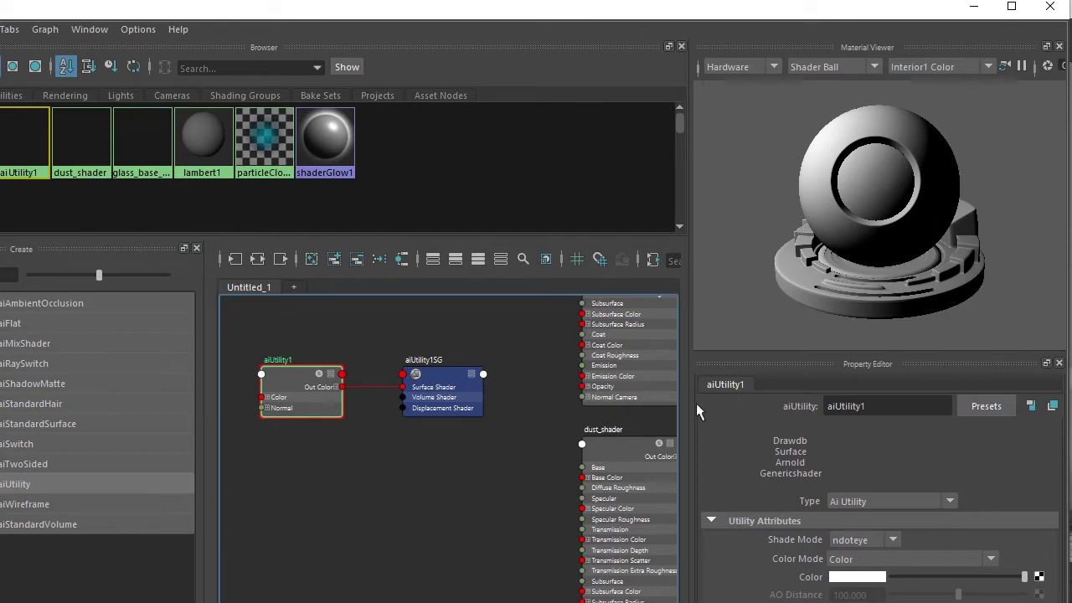
left_click_drag(888, 23, 635, 22)
mouse_move(946, 12)
left_mouse_down()
mouse_move(880, 80)
mouse_move(899, 566)
left_mouse_up()
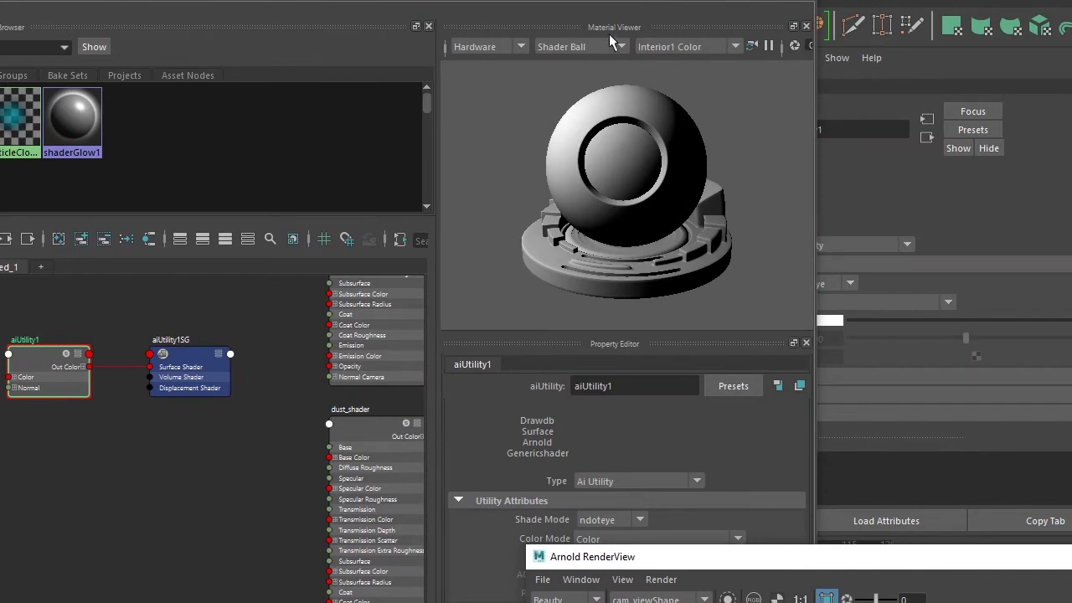
left_click_drag(621, 4, 568, 0)
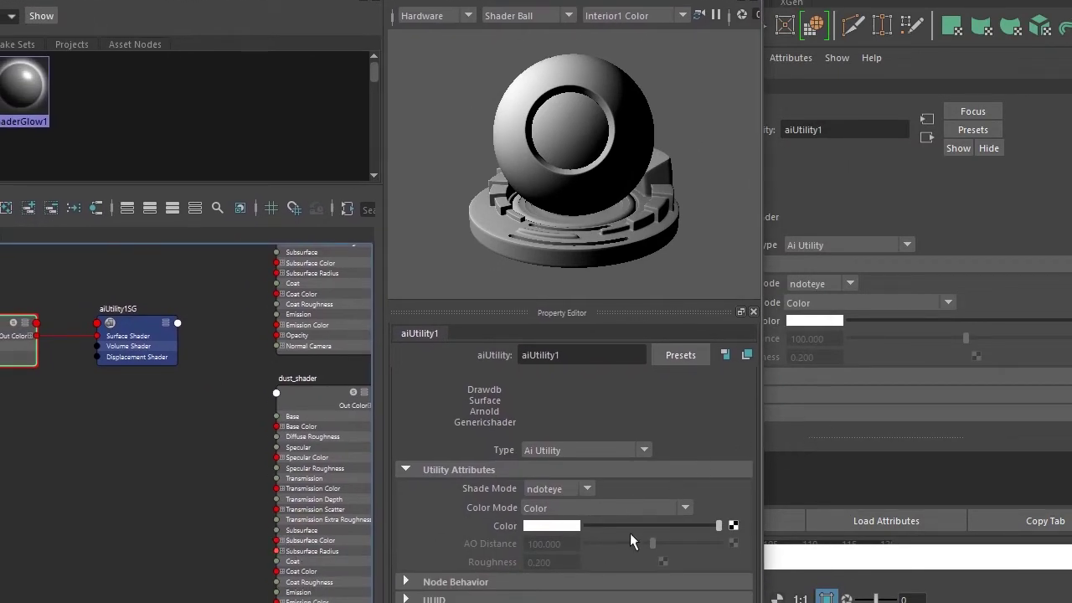
mouse_move(283, 0)
left_mouse_down()
mouse_move(426, 419)
mouse_move(388, 35)
left_mouse_up()
left_click(375, 362)
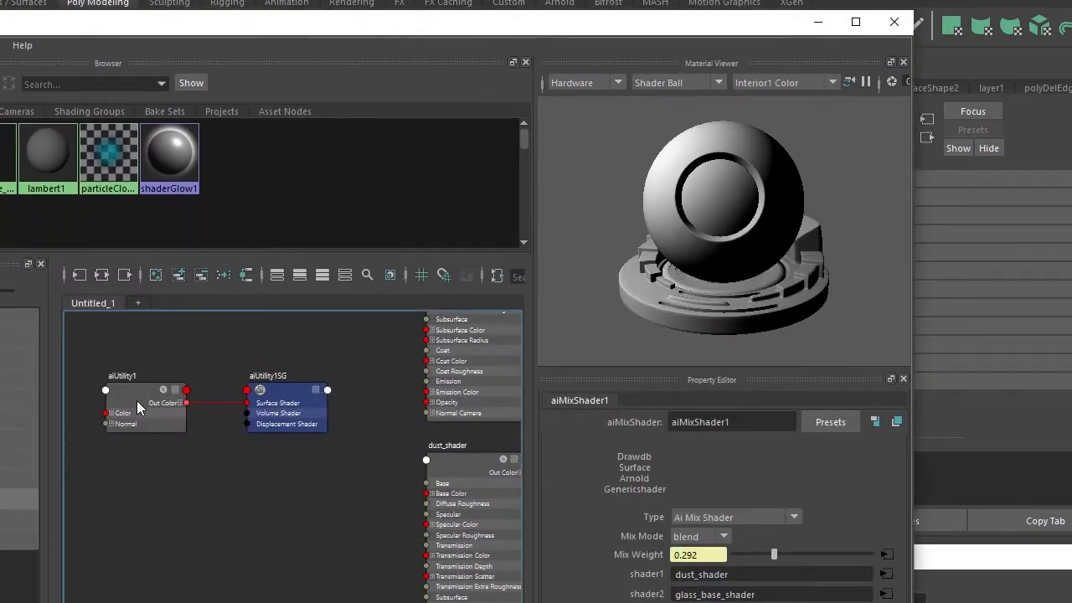
left_click_drag(288, 25, 1024, 0)
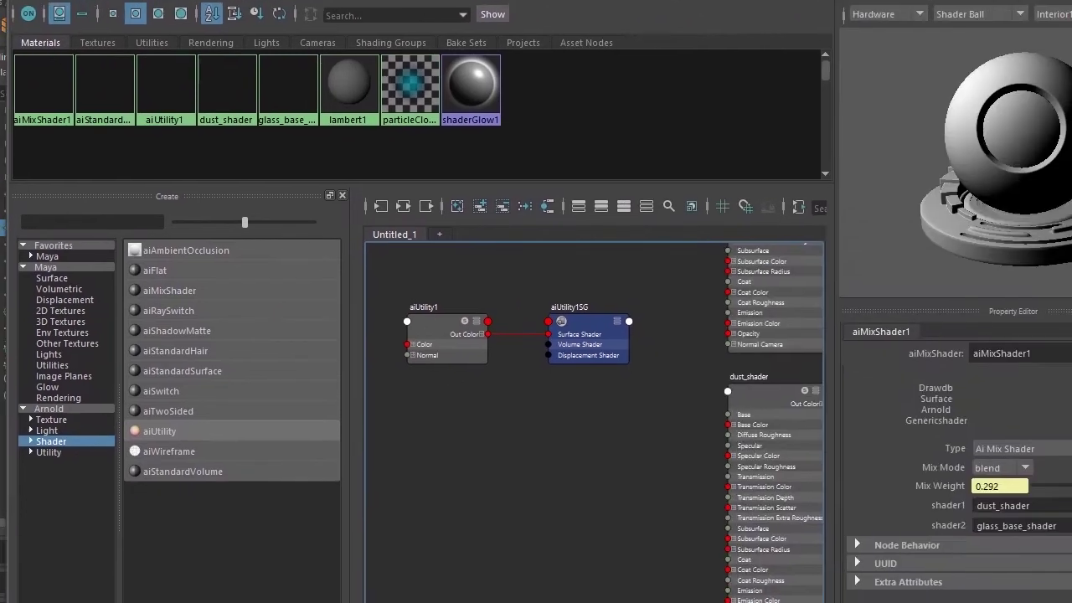
Frame the whole network and move the aiUtility1 nodes beside the glass shader
middle_click_drag(610, 475, 550, 473, "alt")
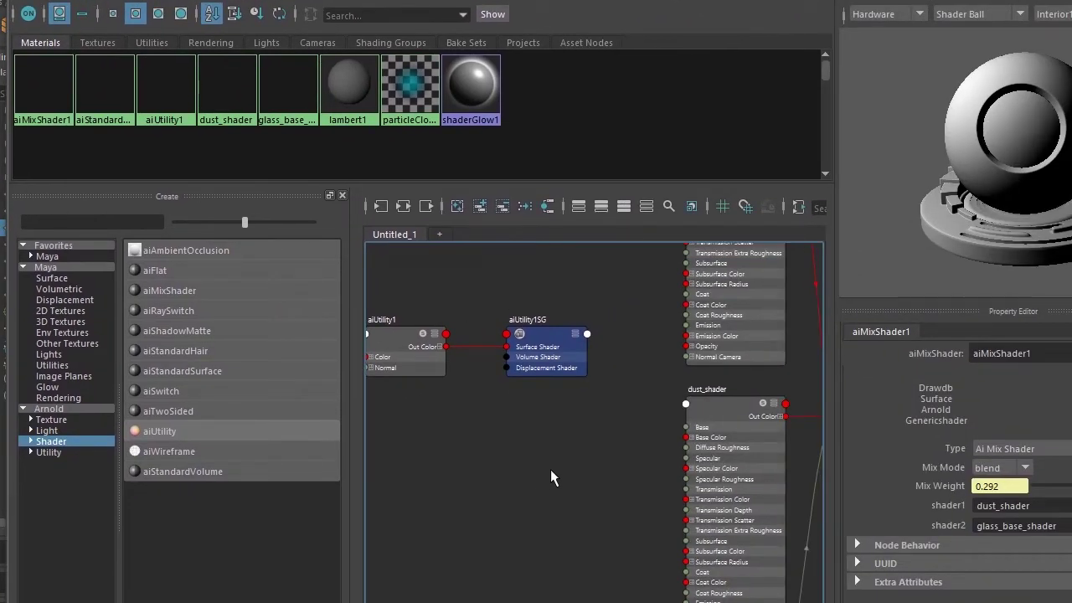
key("a")
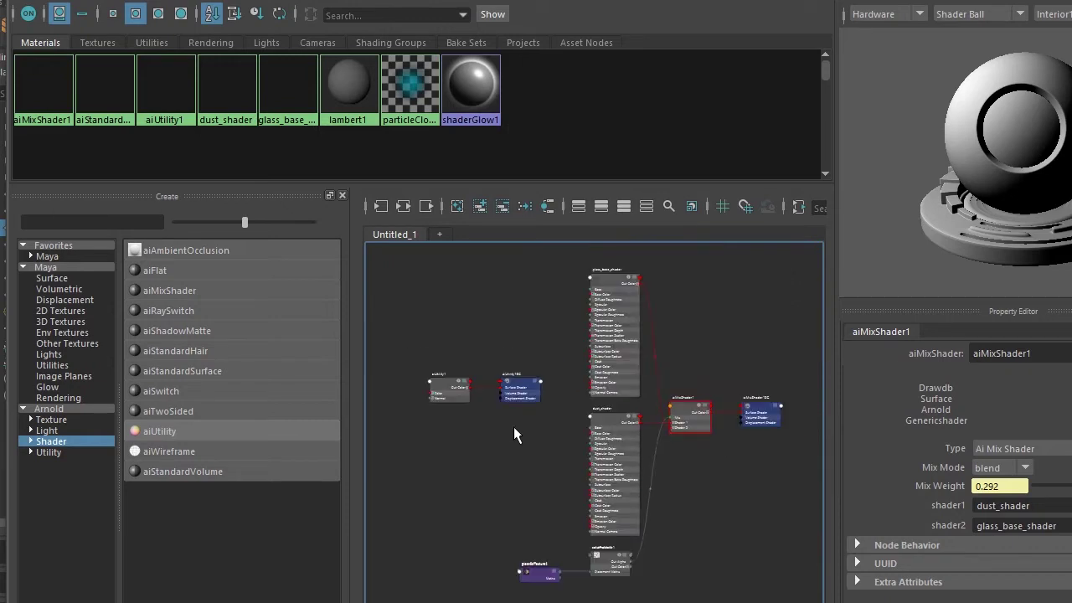
mouse_move(428, 343)
left_mouse_down()
mouse_move(548, 409)
mouse_move(741, 330)
left_mouse_up()
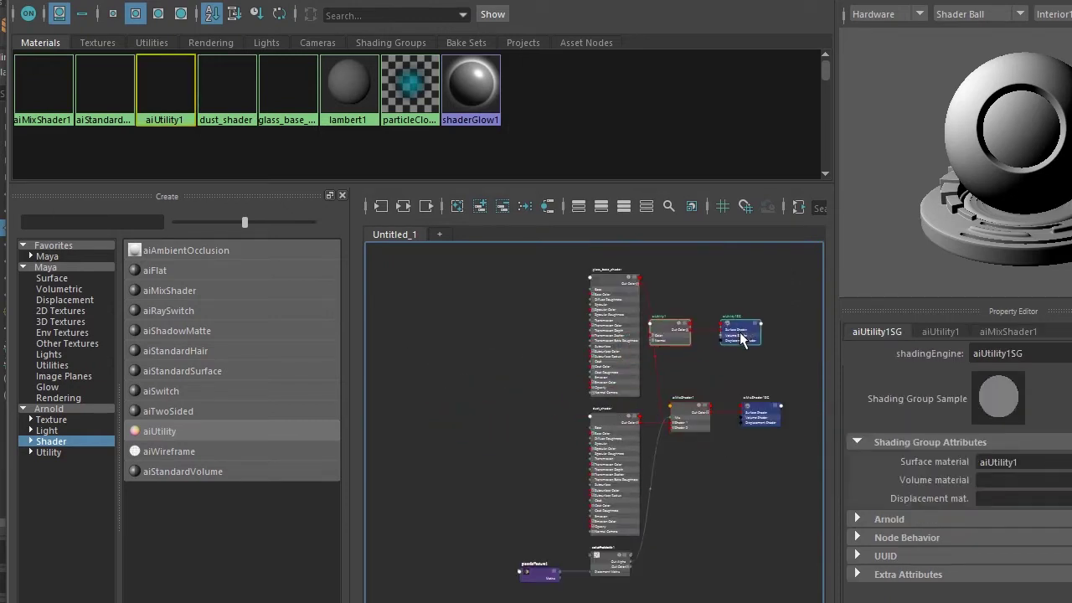
Wire aiUtility1's Out Color R into aiMixShader1's Mix and show the Arnold render view beside its attributes
scroll(728, 356, "up", 3)
scroll(707, 350, "up", 2)
scroll(684, 363, "down", 2)
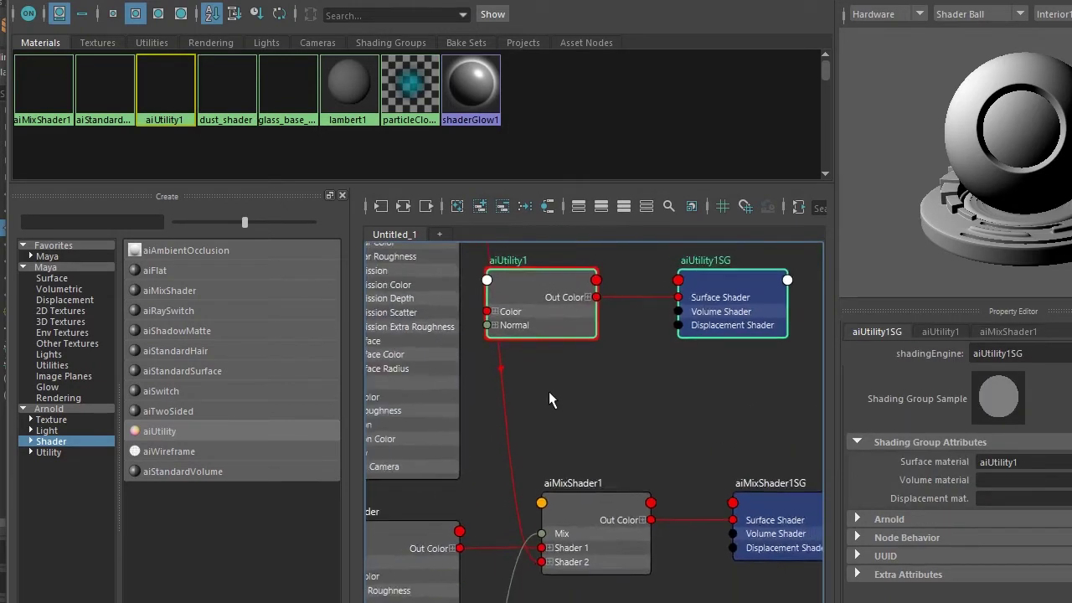
left_click(598, 306)
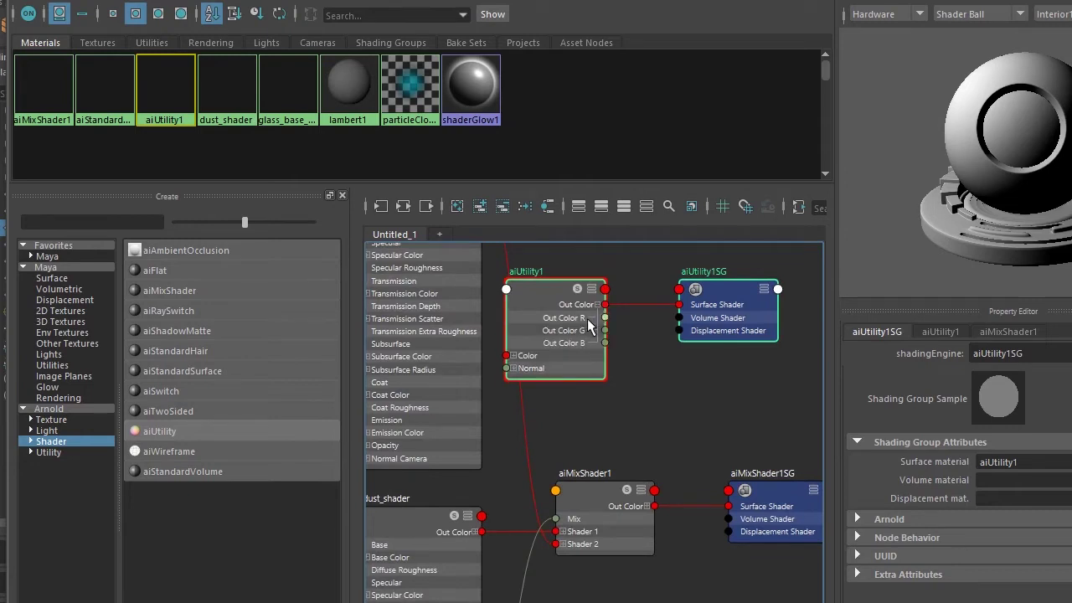
left_click_drag(606, 319, 555, 519)
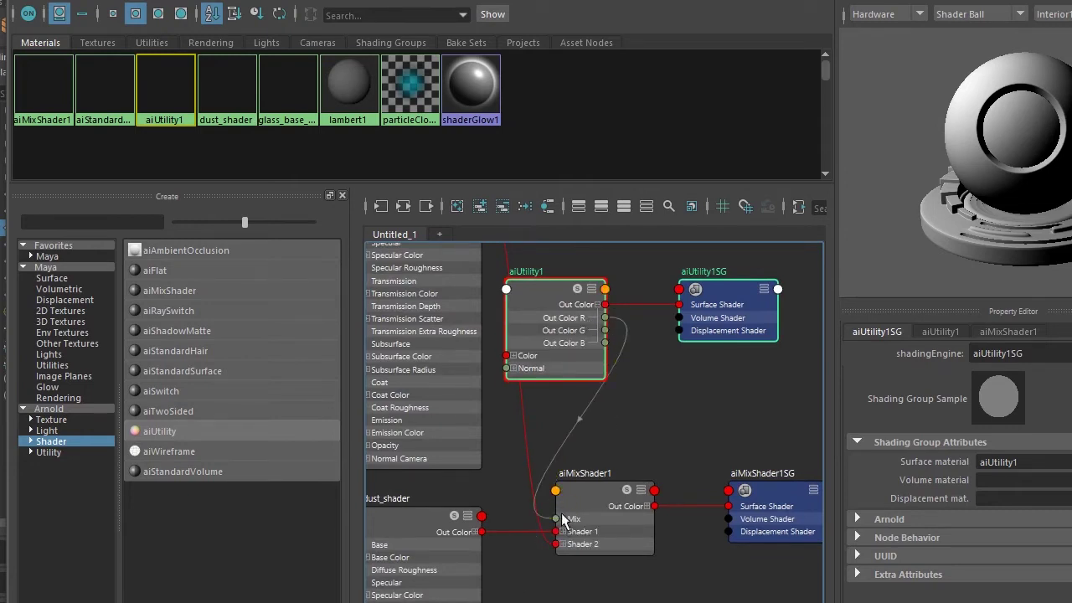
left_click(555, 291)
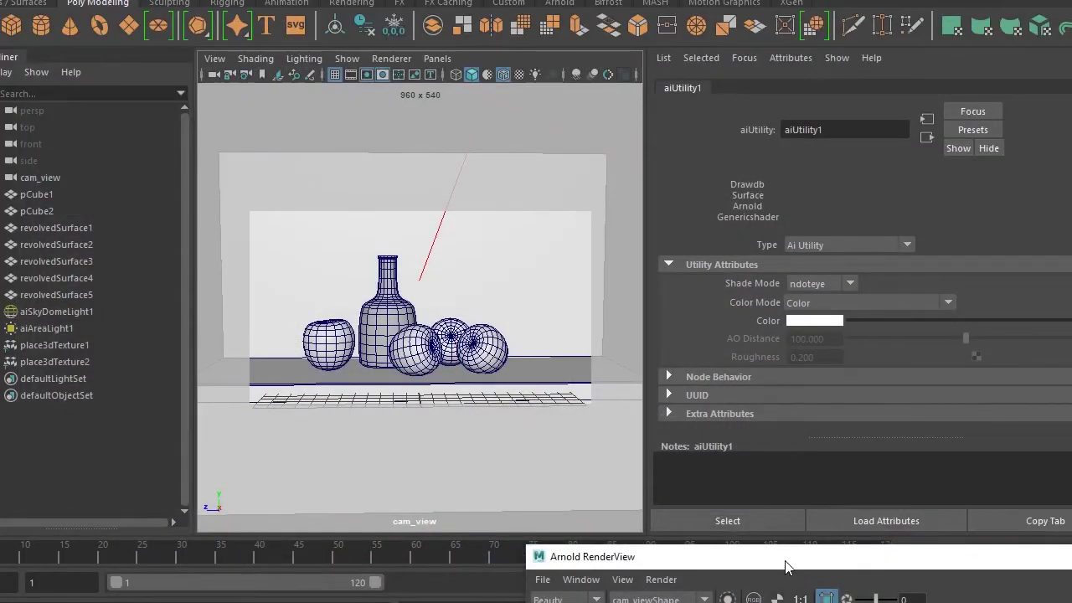
mouse_move(789, 557)
left_mouse_down()
mouse_move(258, 17)
mouse_move(261, 4)
left_mouse_up()
left_click(826, 285)
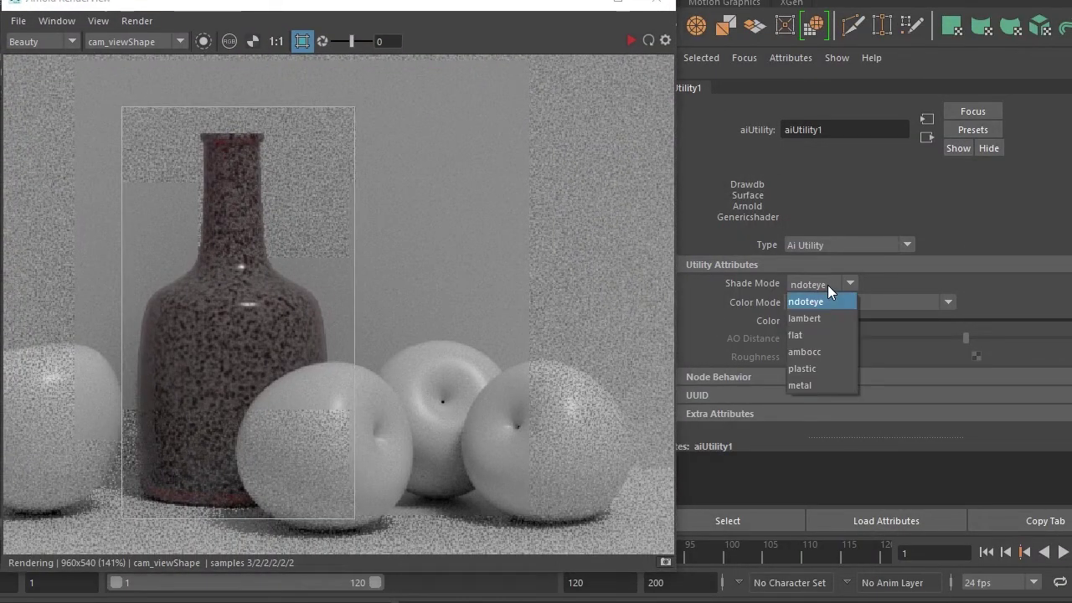
Set aiUtility1's Shade Mode to flat and its Color Mode to Normal
left_click(826, 334)
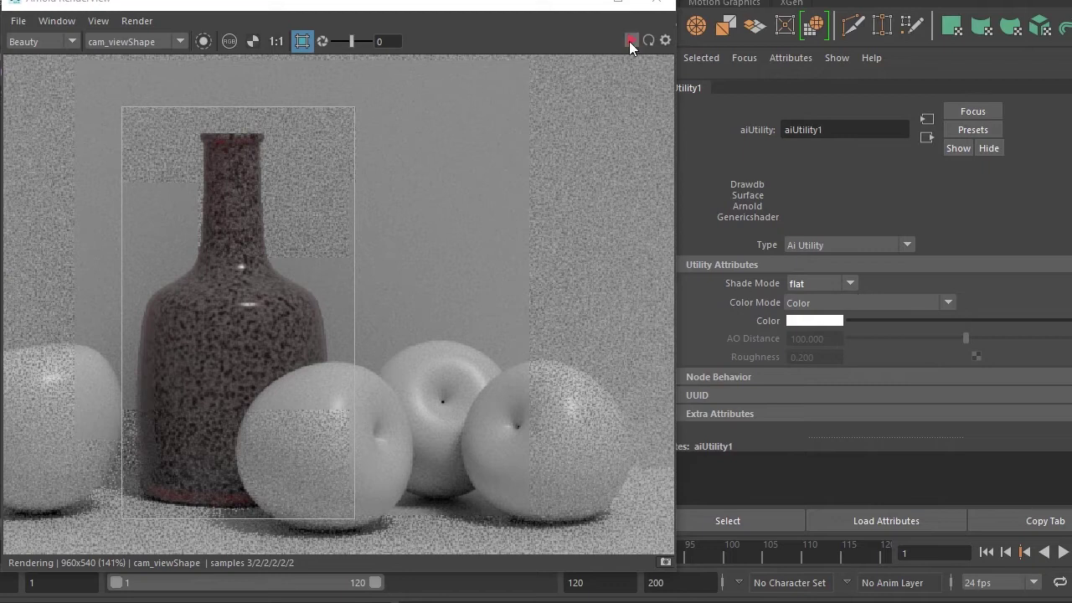
left_click(832, 302)
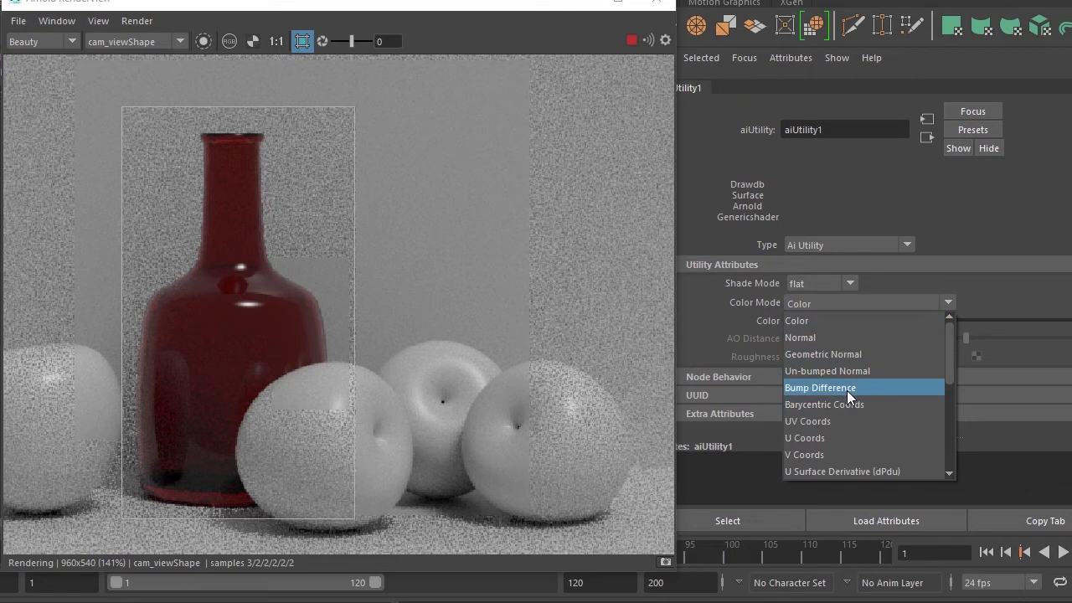
scroll(847, 390, "down", 2)
scroll(849, 421, "down", 2)
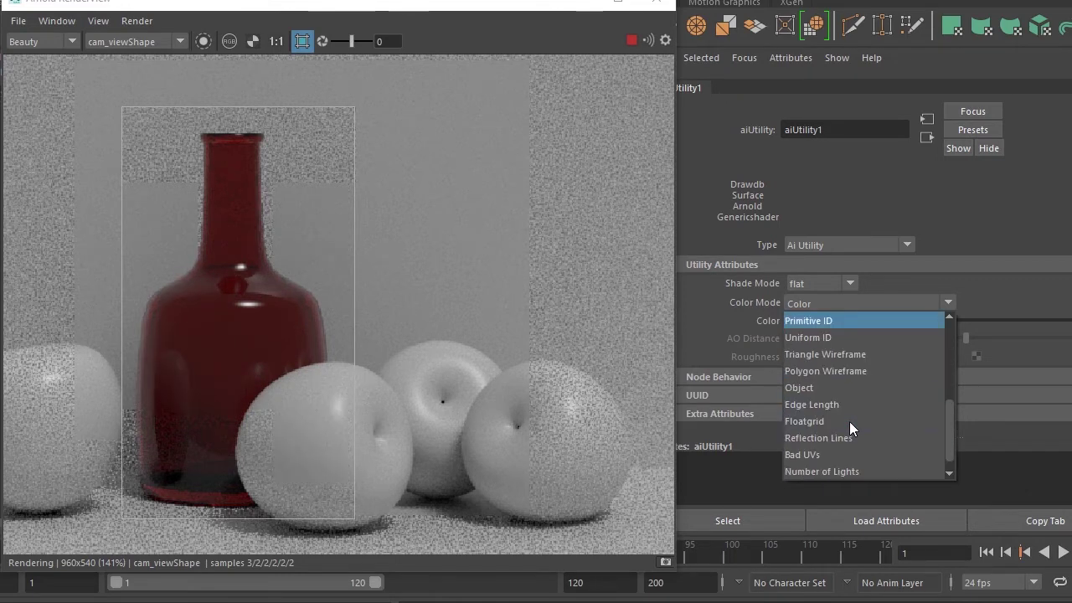
scroll(850, 419, "down", 1)
scroll(860, 452, "up", 1)
scroll(861, 441, "up", 1)
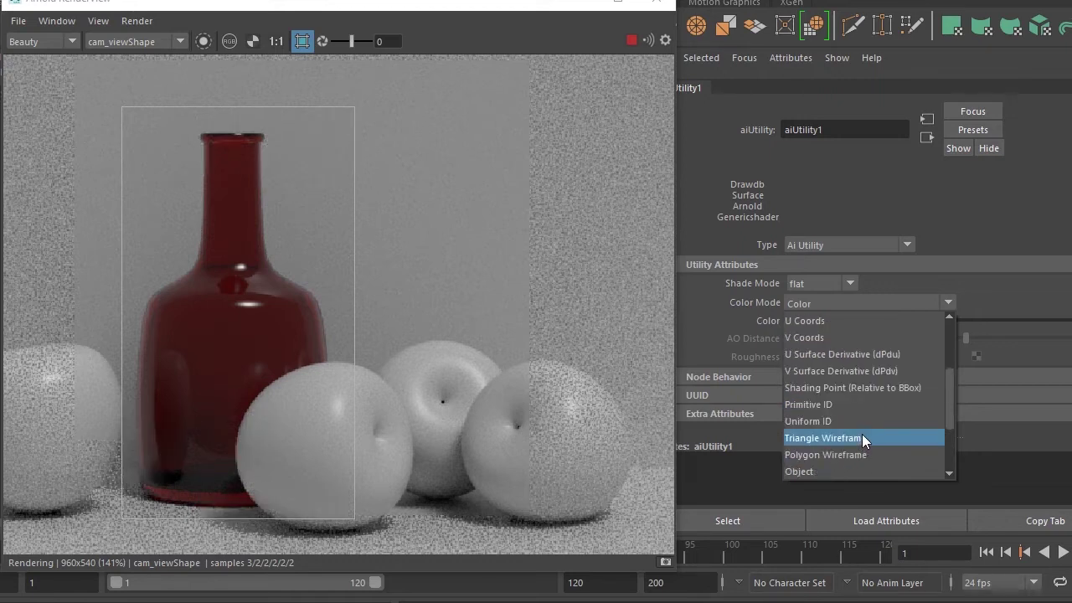
scroll(862, 435, "up", 2)
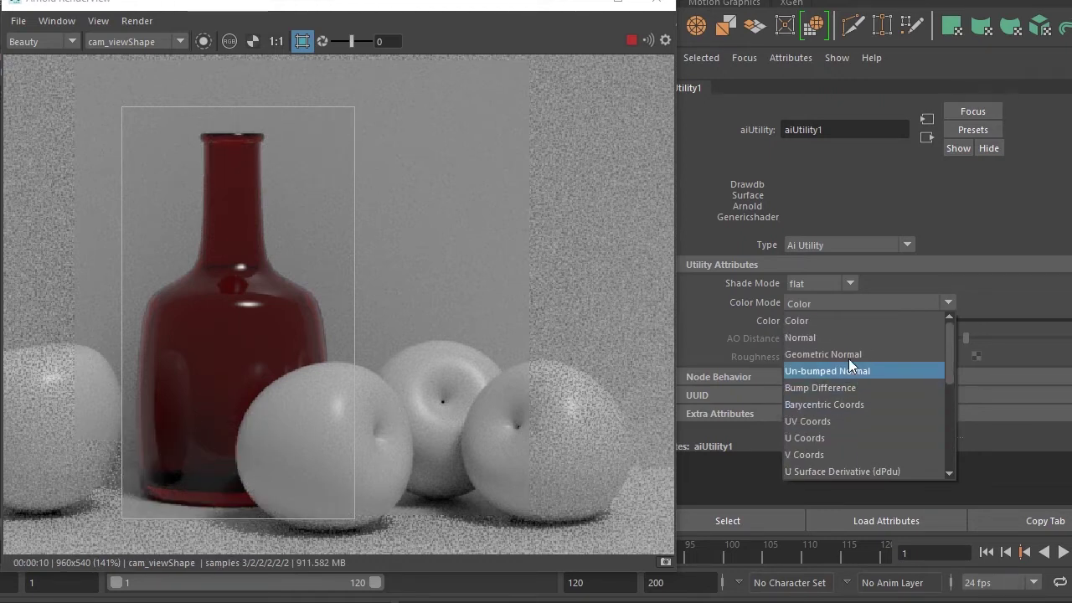
scroll(848, 335, "up", 1)
left_click(847, 324)
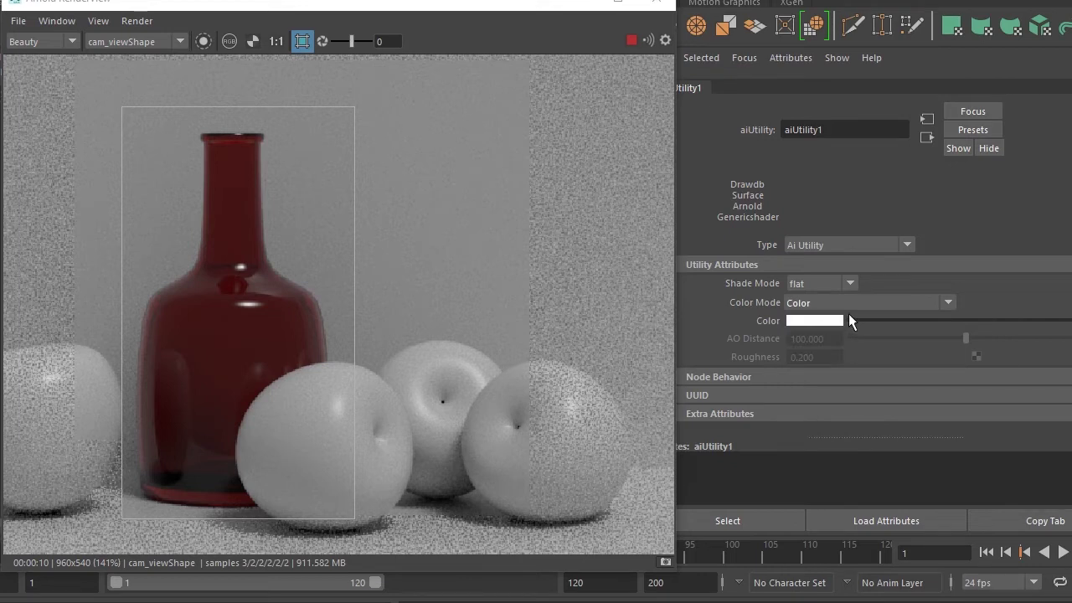
Preview the remaining colour modes, such as UV Coords and wireframes, ending on Object ID
scroll(849, 303, "down", 1)
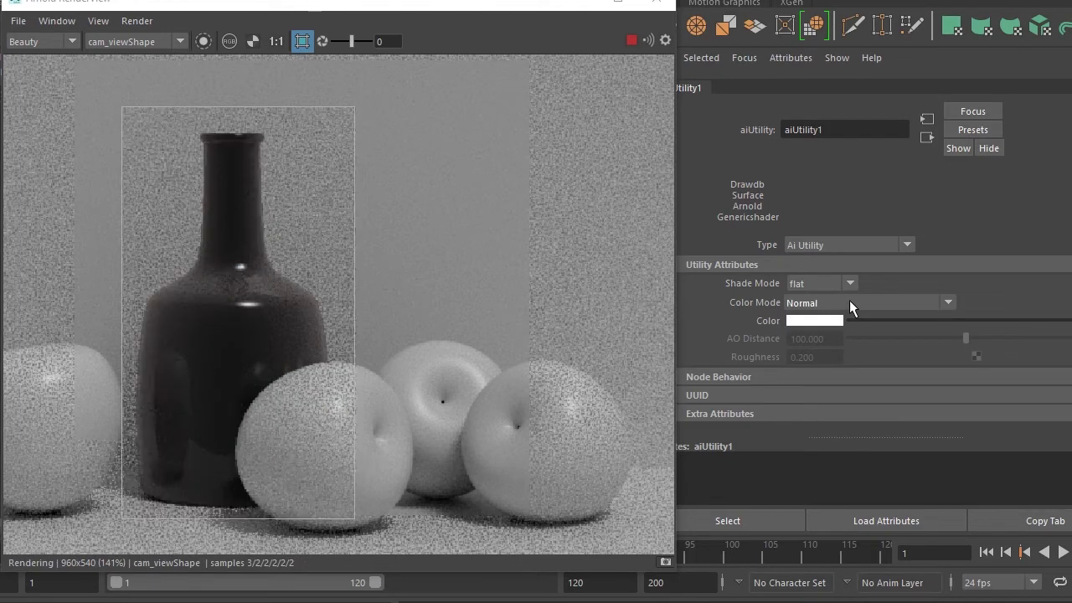
scroll(849, 300, "down", 1)
scroll(850, 300, "down", 1)
scroll(849, 300, "down", 1)
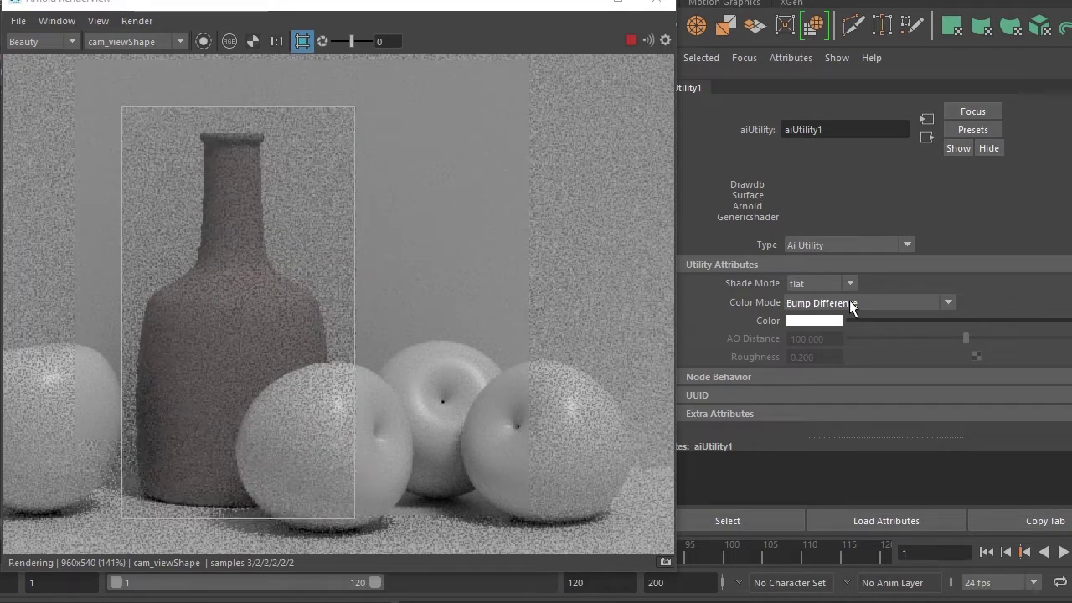
scroll(849, 300, "down", 1)
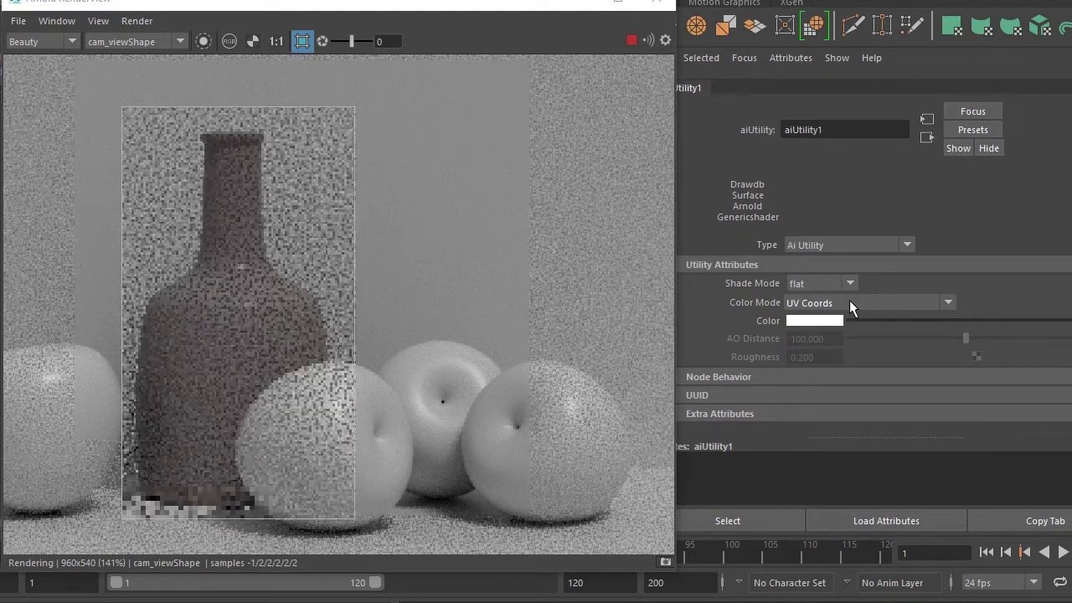
scroll(849, 300, "down", 1)
scroll(849, 299, "down", 1)
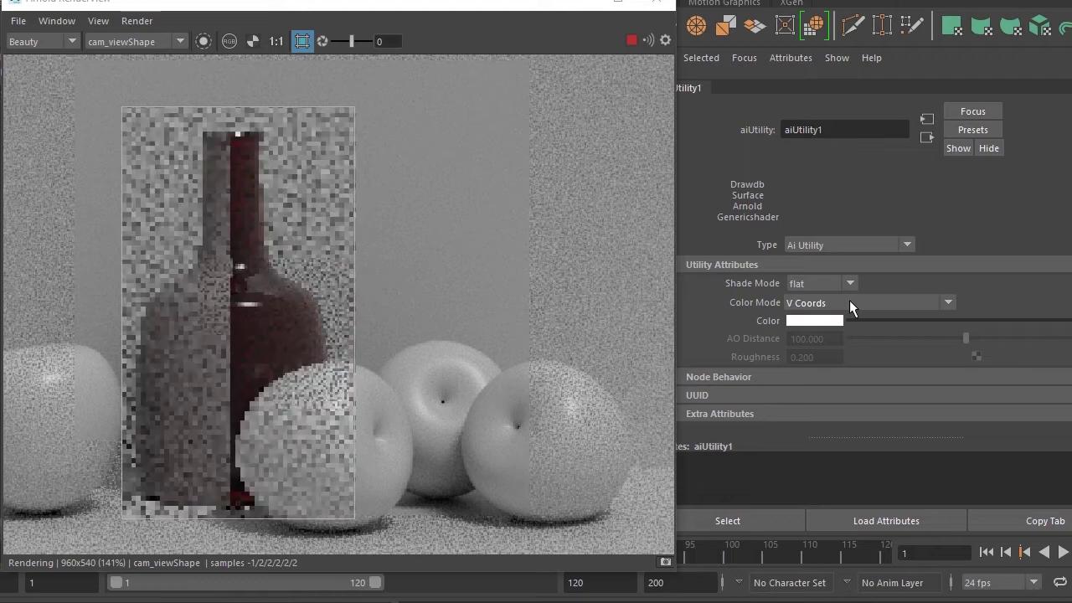
scroll(849, 302, "down", 1)
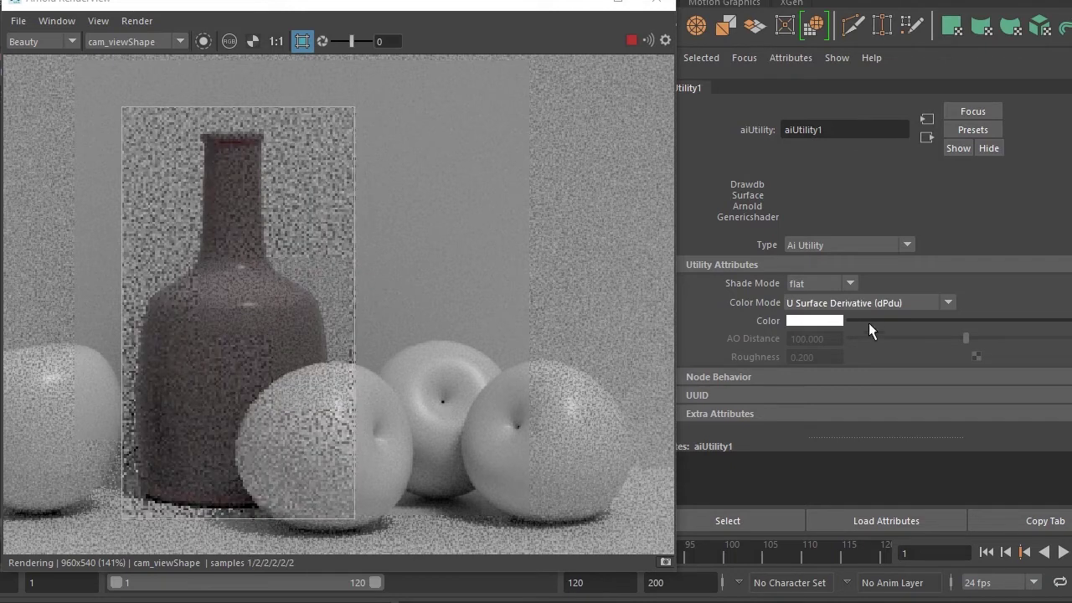
scroll(872, 306, "down", 1)
scroll(872, 306, "down", 1)
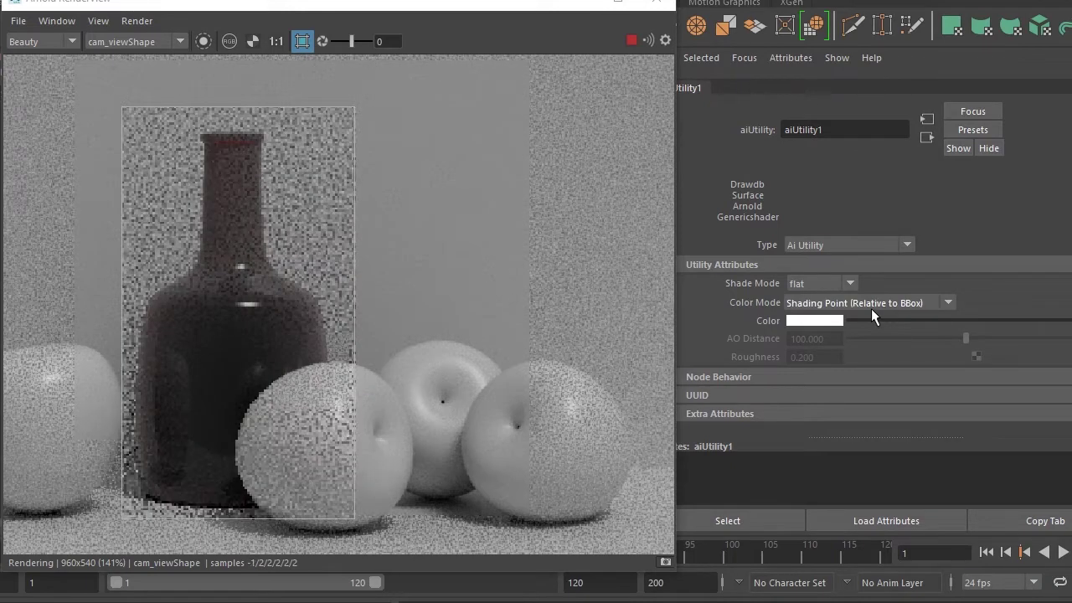
scroll(872, 309, "down", 1)
scroll(872, 309, "down", 1)
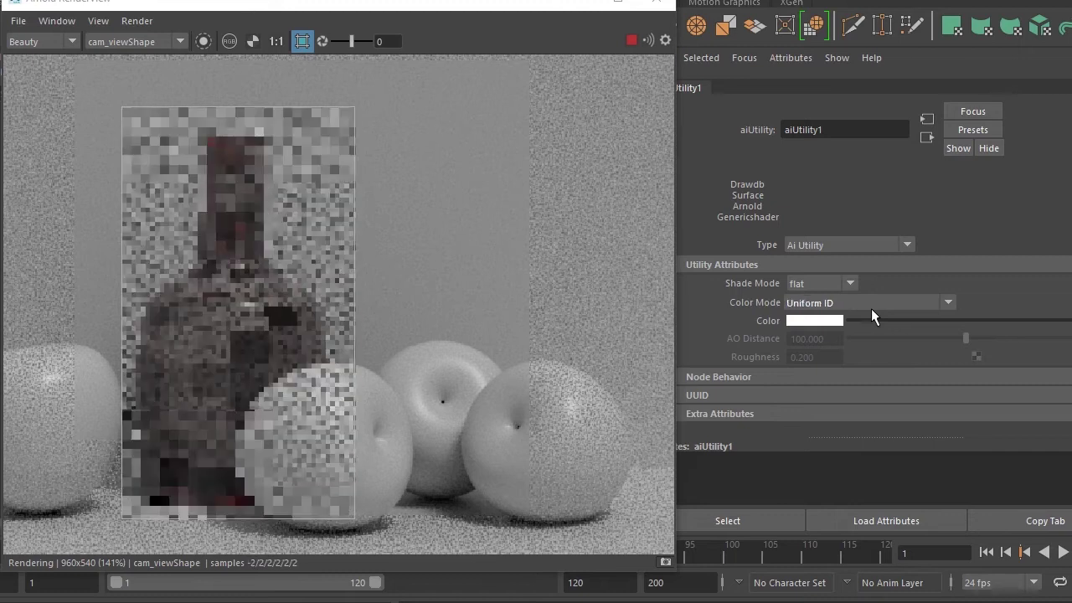
scroll(872, 309, "down", 1)
scroll(872, 309, "down", 1)
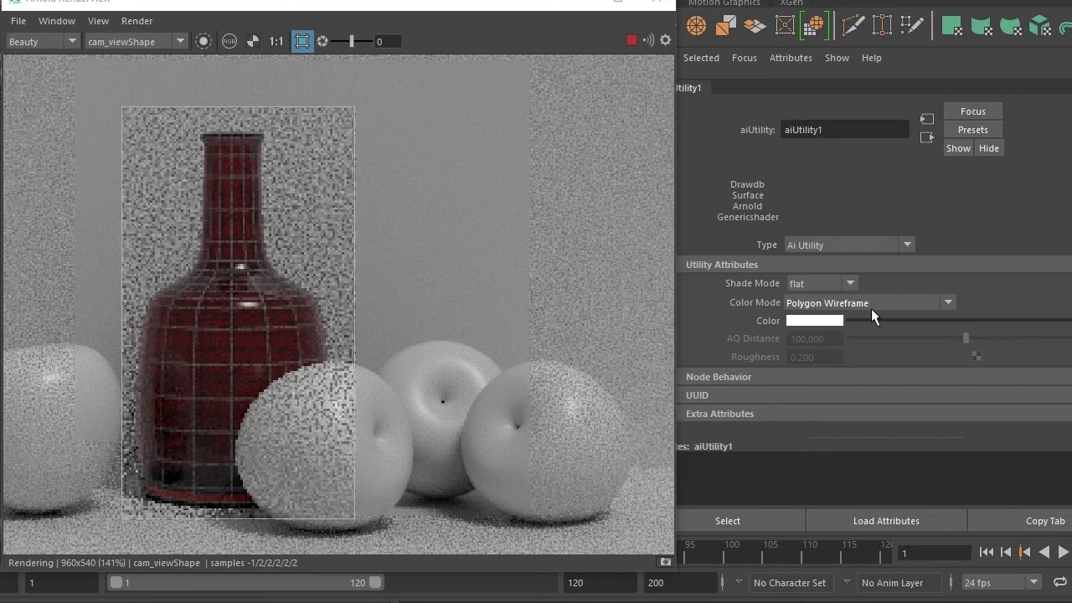
scroll(872, 309, "down", 1)
scroll(872, 309, "down", 1)
scroll(872, 309, "down", 1)
scroll(872, 309, "down", 1)
scroll(872, 309, "down", 1)
scroll(867, 312, "down", 1)
scroll(875, 310, "down", 1)
left_click(877, 305)
scroll(888, 431, "up", 5)
scroll(886, 424, "up", 1)
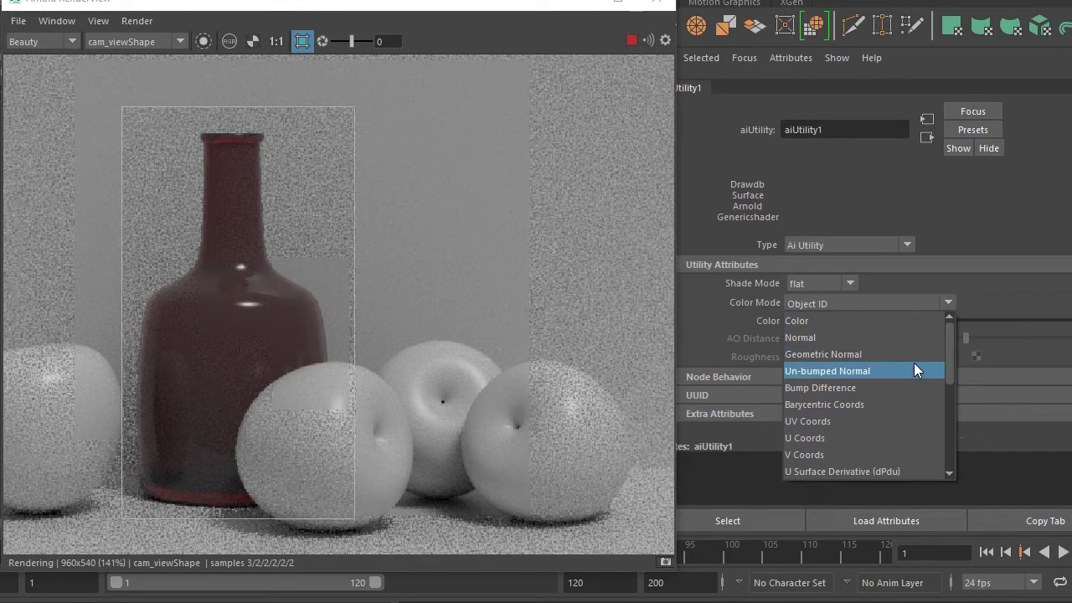
scroll(914, 364, "down", 3)
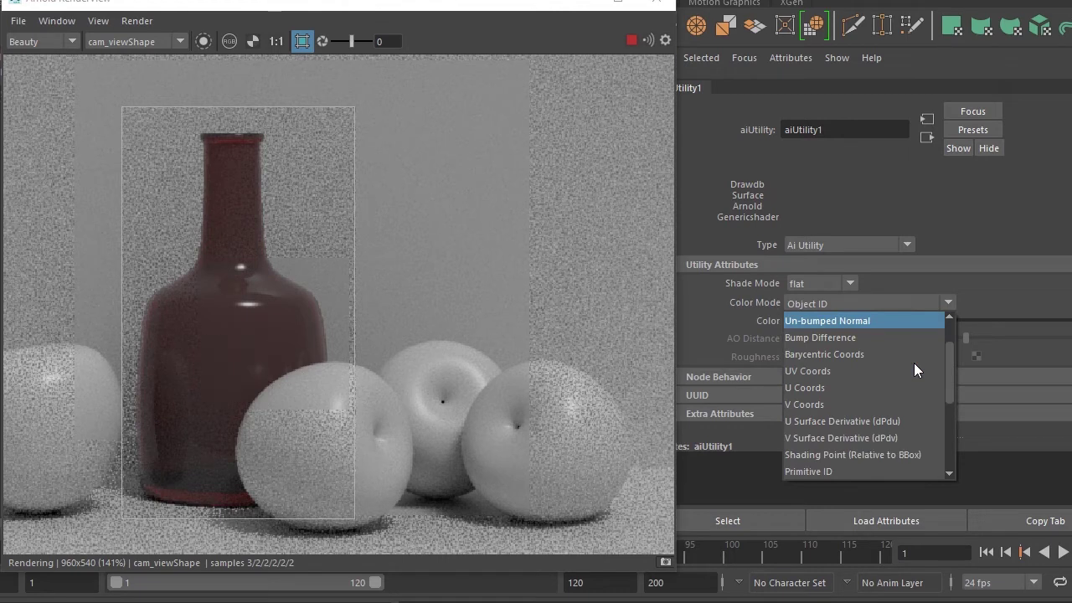
scroll(914, 363, "down", 3)
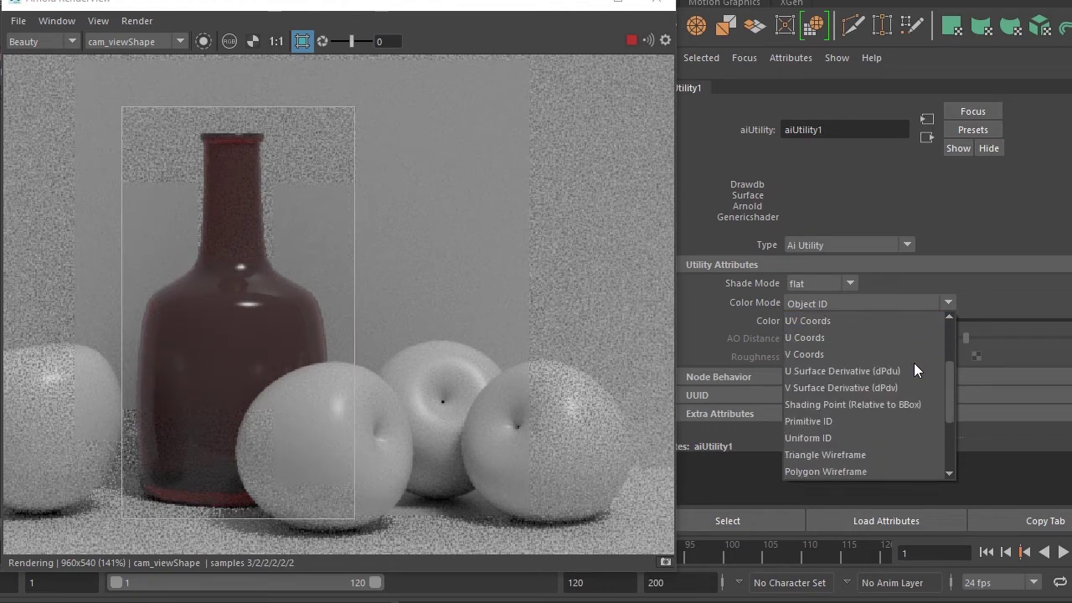
scroll(914, 362, "down", 3)
scroll(913, 364, "down", 3)
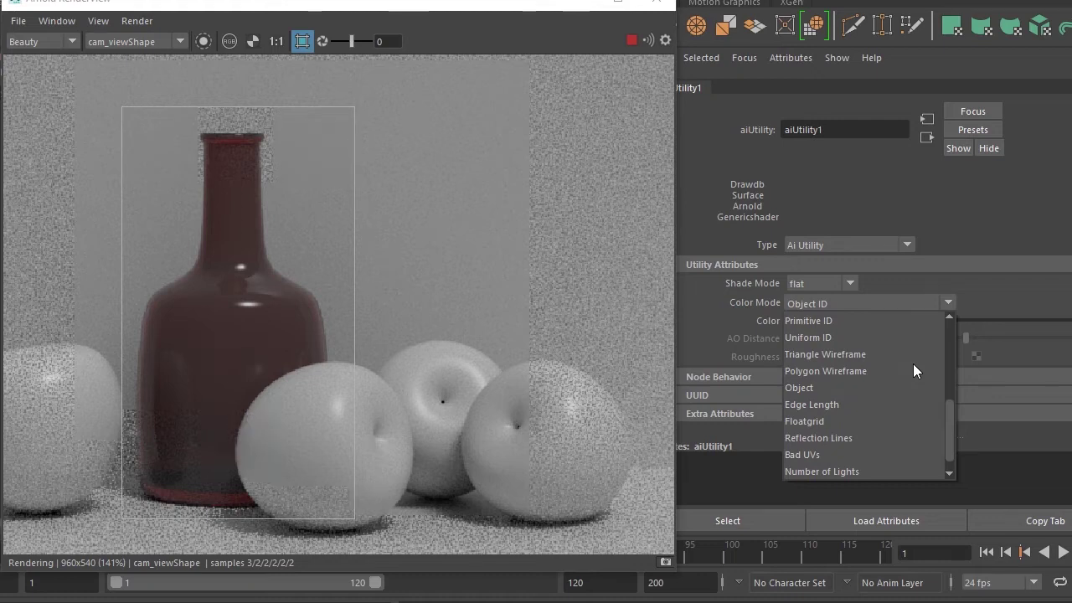
scroll(912, 363, "down", 1)
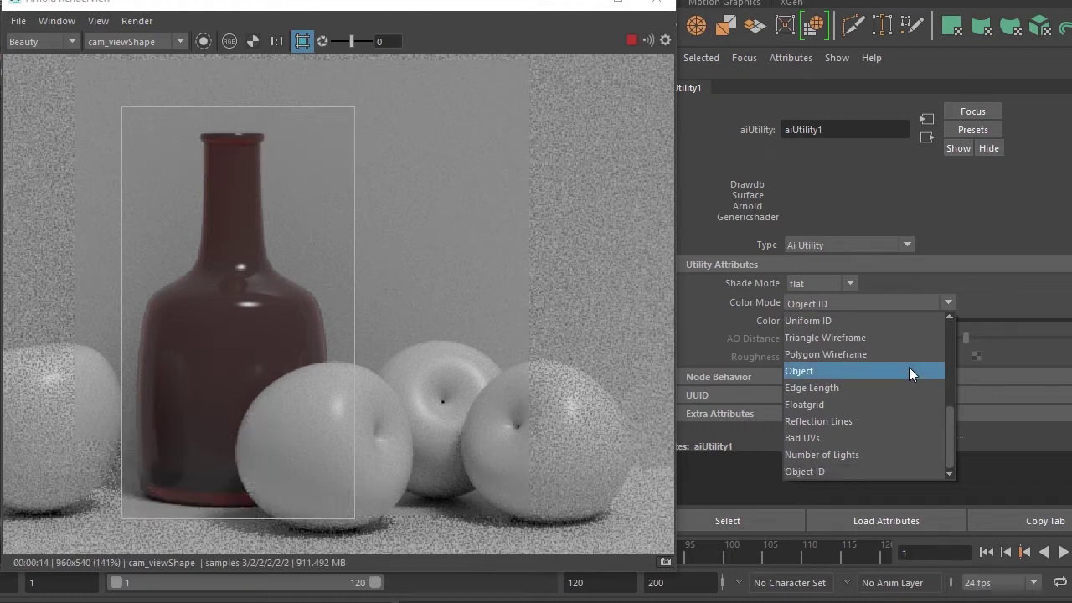
scroll(908, 373, "up", 3)
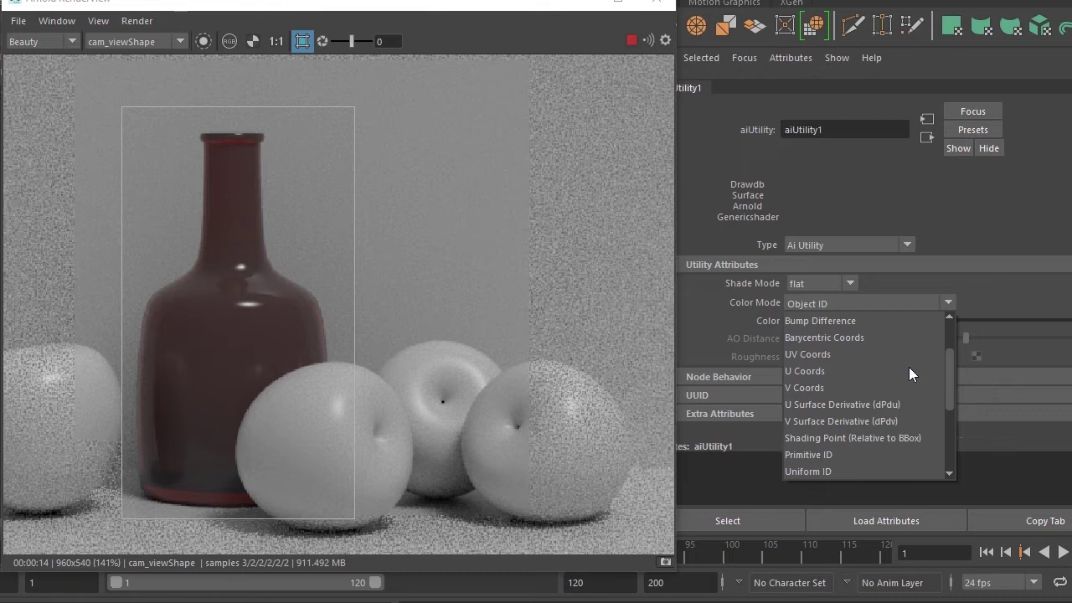
scroll(910, 366, "up", 1)
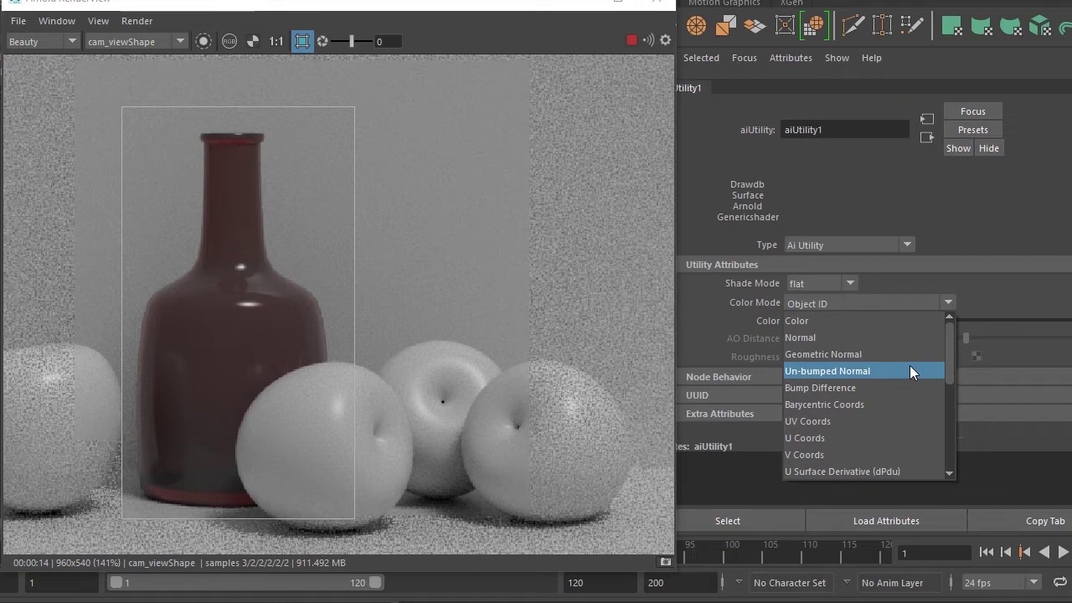
left_click(634, 40)
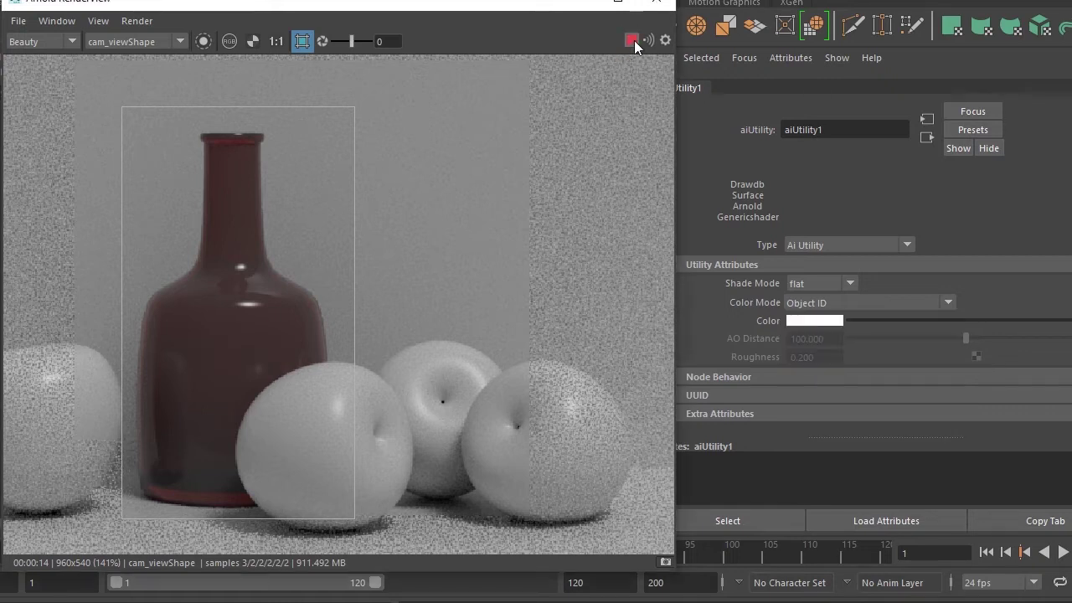
left_click_drag(381, 8, 671, 6)
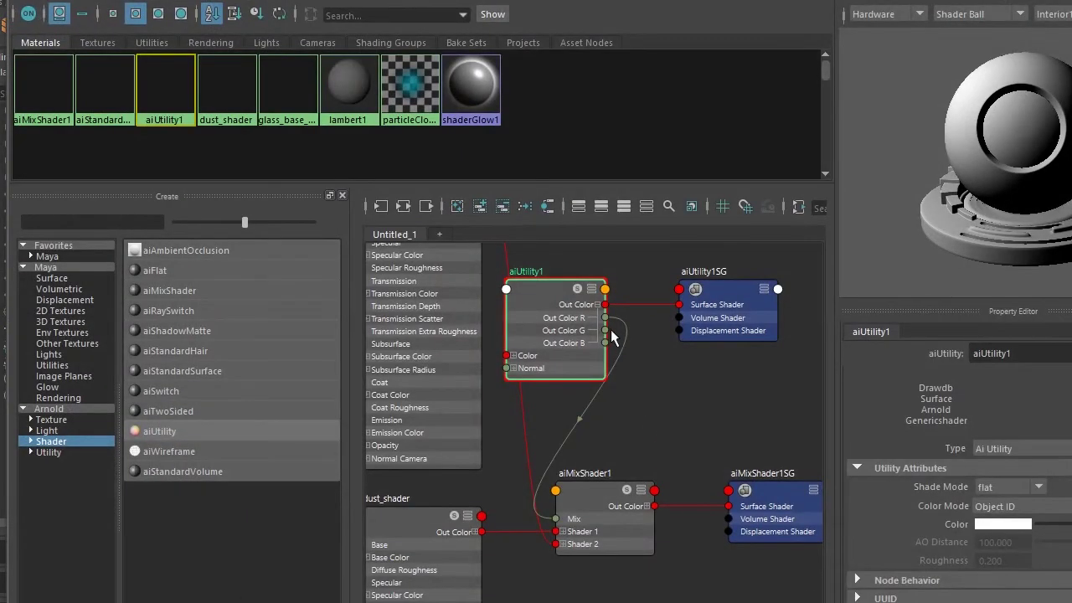
Feed aiMixShader1's Mix from Out Color G and show the live render beside aiUtility1's attributes
left_click(596, 423)
left_click_drag(604, 330, 556, 519)
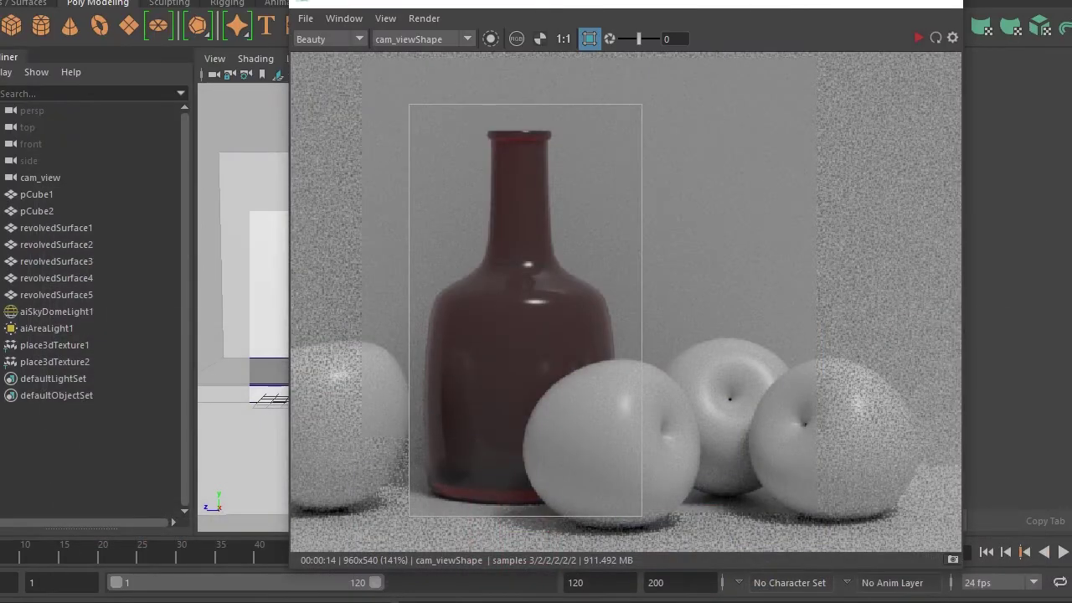
left_click_drag(661, 3, 344, 1)
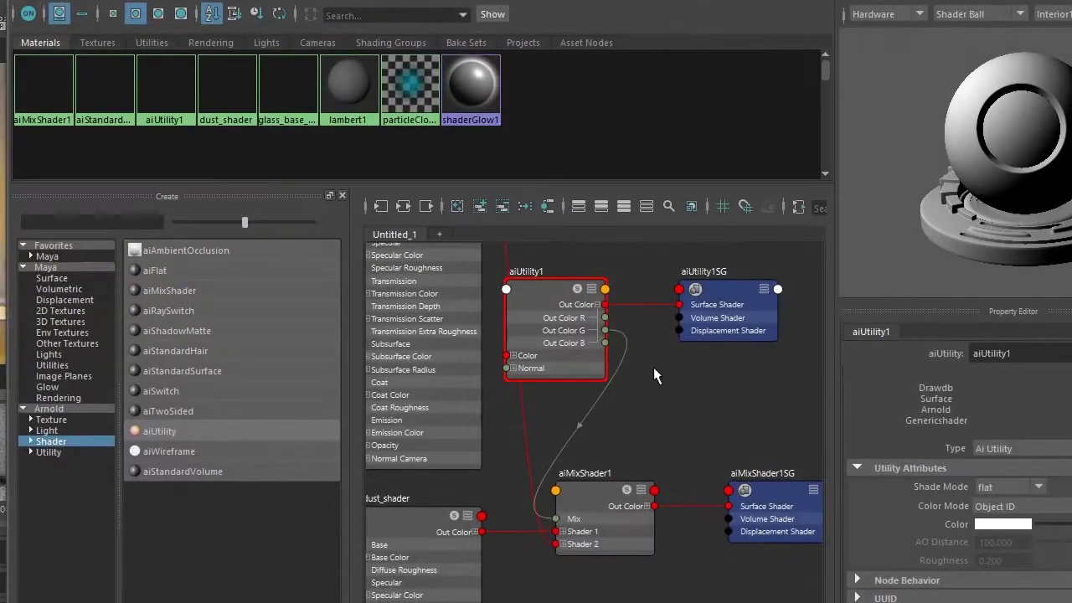
left_click(538, 301)
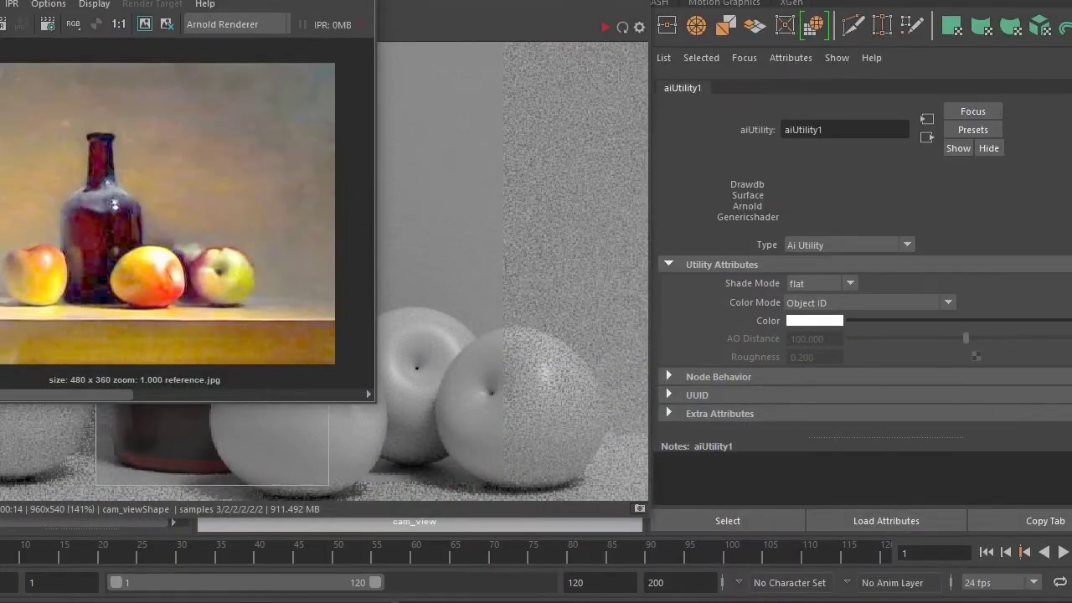
left_click(482, 283)
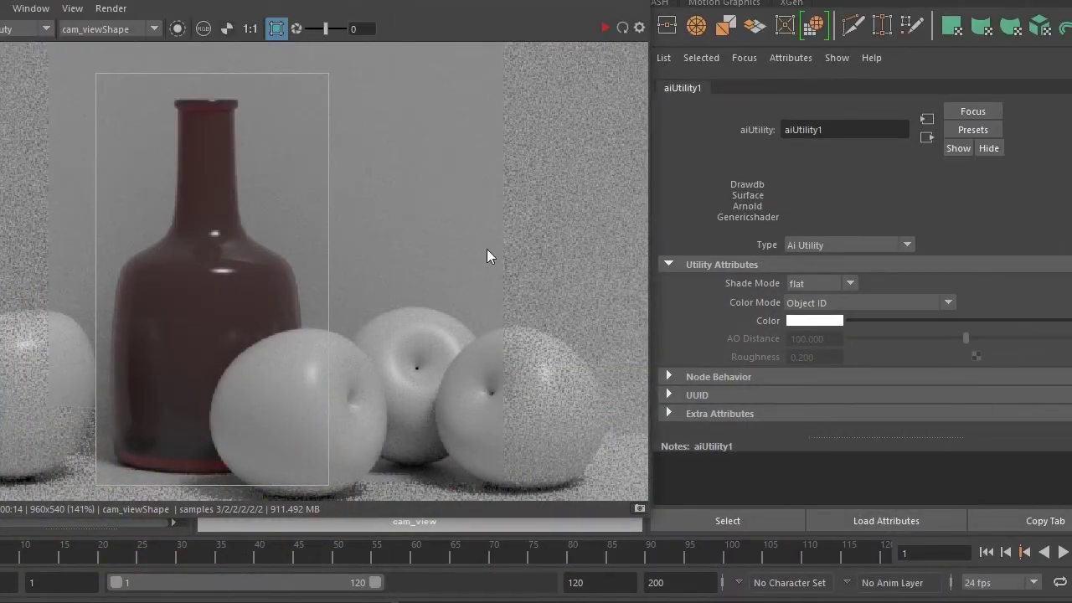
Preview aiUtility1's Normal, Geometric Normal, Un-bumped Normal and Barycentric Coords colour modes
left_click(834, 299)
left_click(825, 272)
left_click(825, 279)
left_click(832, 303)
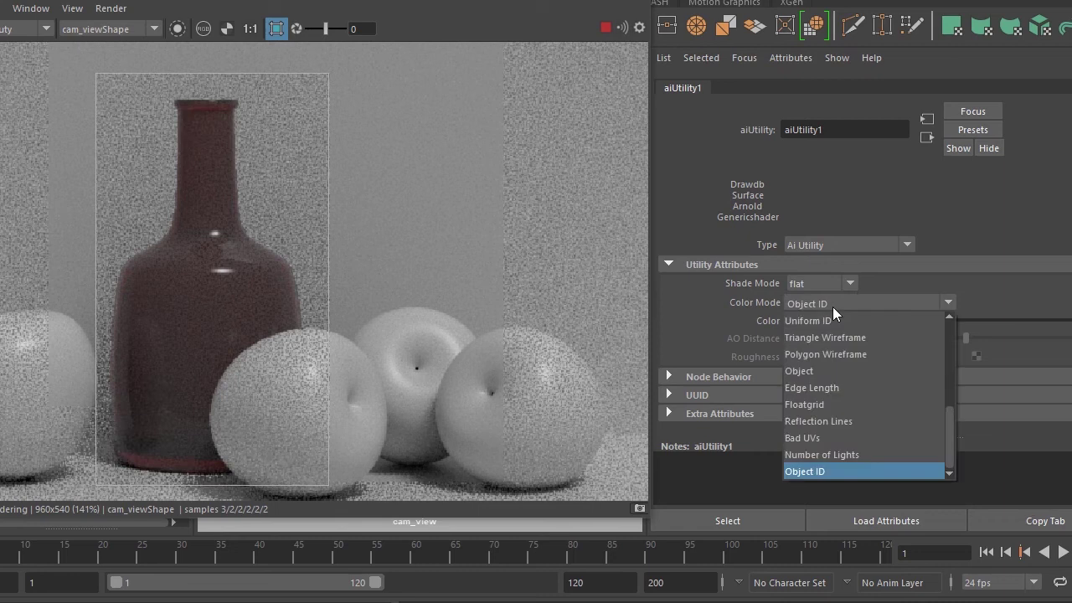
left_click(839, 319)
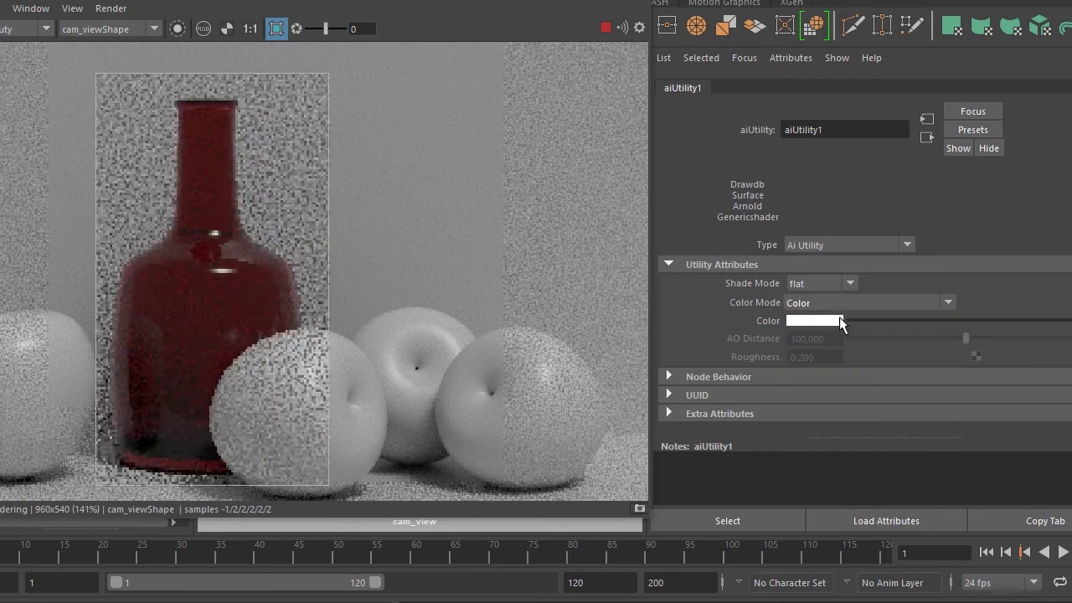
key("Up")
key("Up")
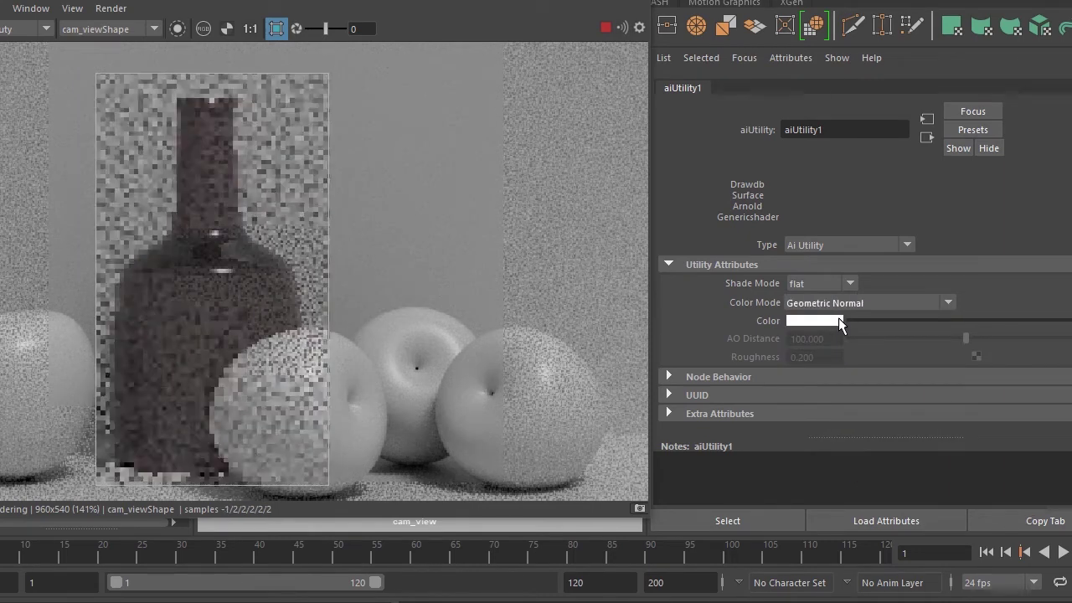
key("Down")
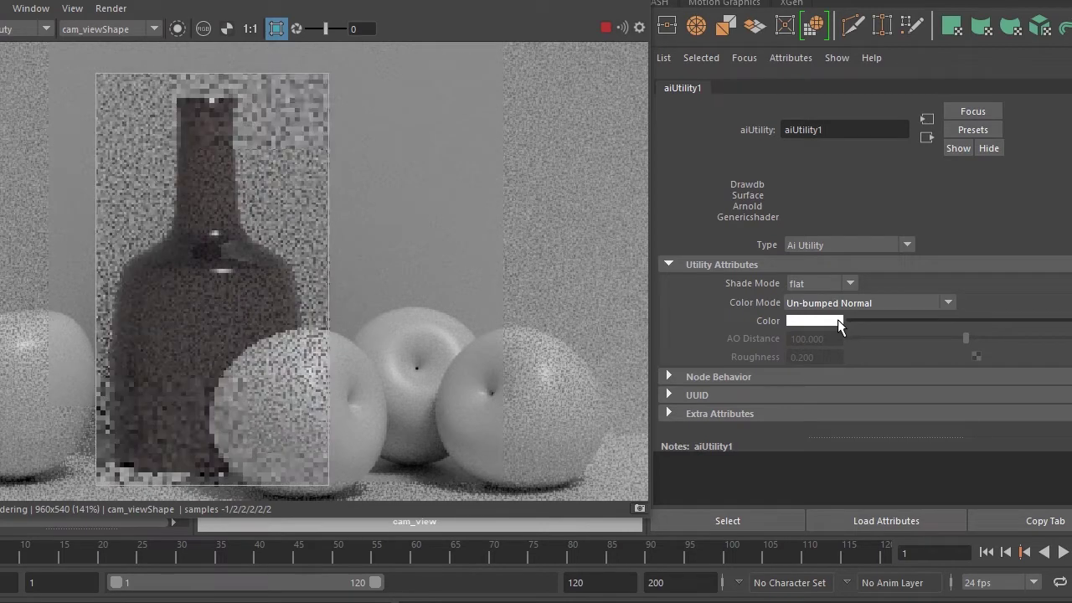
key("Down")
key("Down")
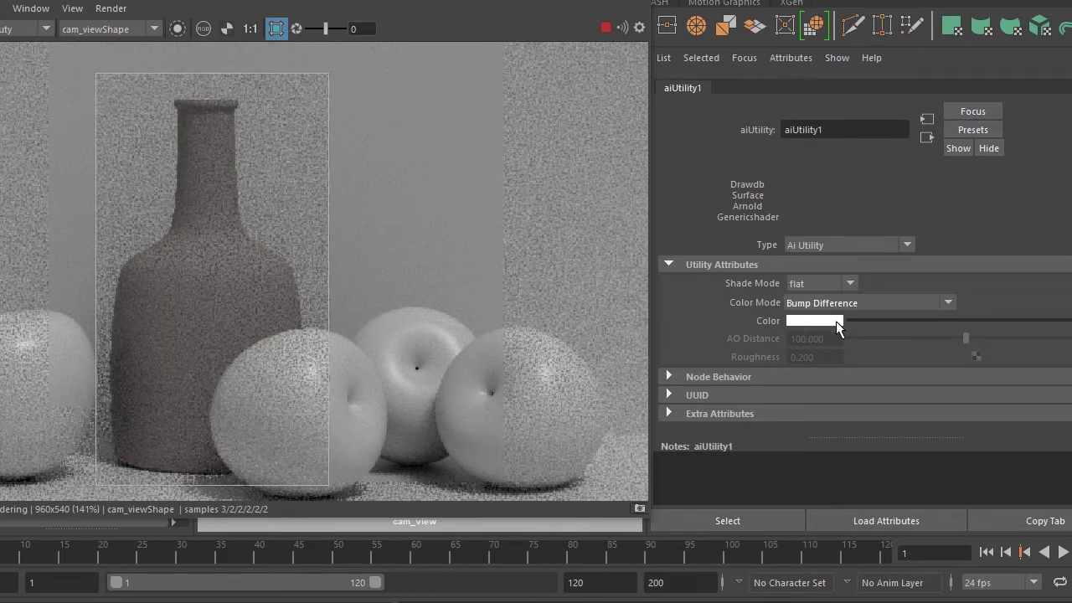
Step through the UV and surface-derivative modes, settling on Shading Point (Relative to BBox)
key("Down")
key("Down")
key("Down")
key("Down")
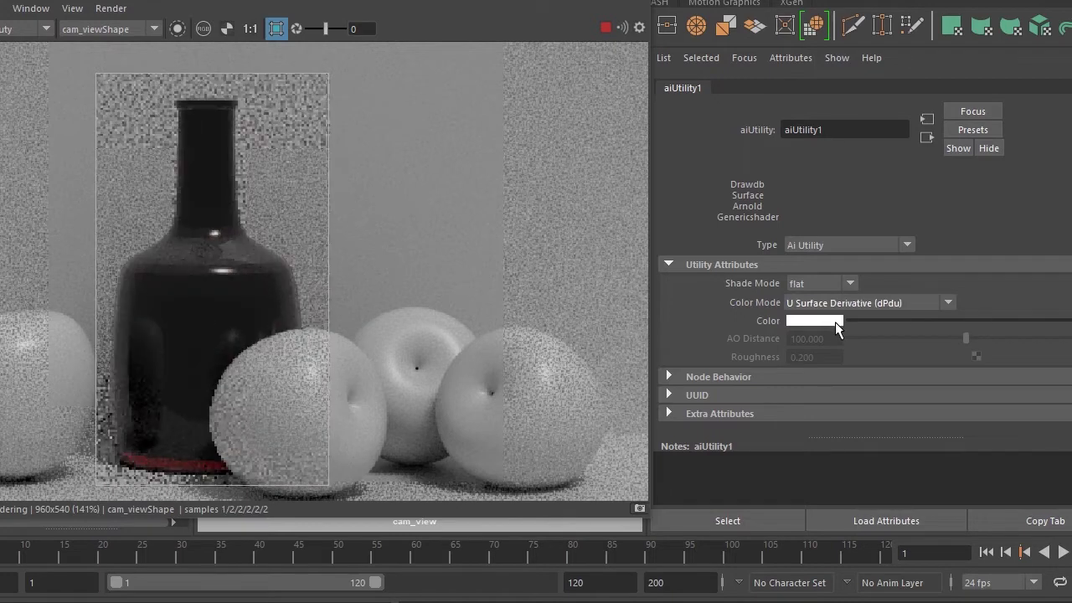
key("Down")
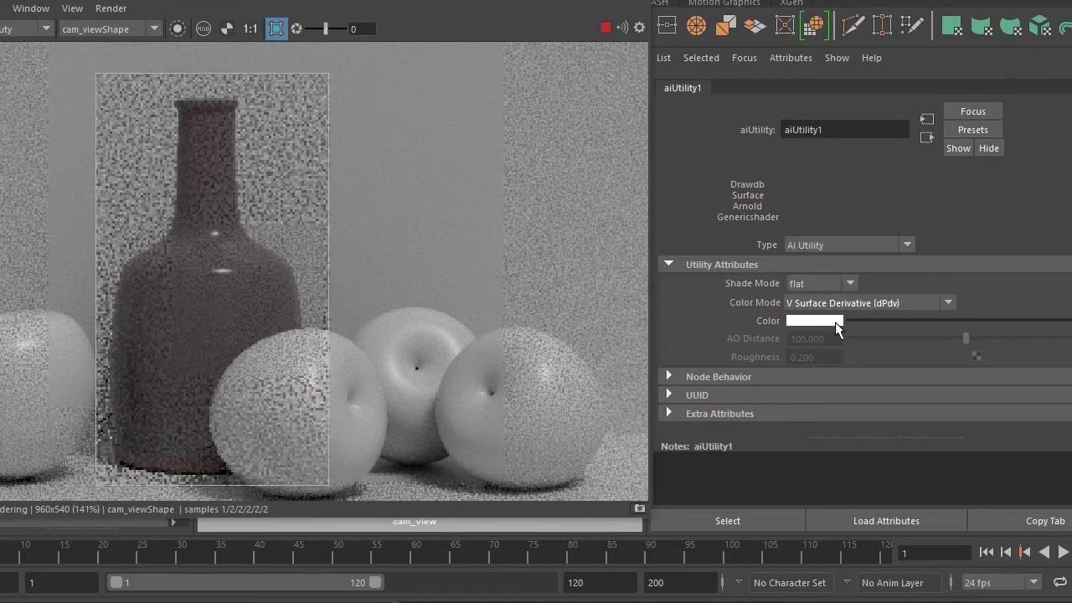
key("Up")
key("Down")
key("Down")
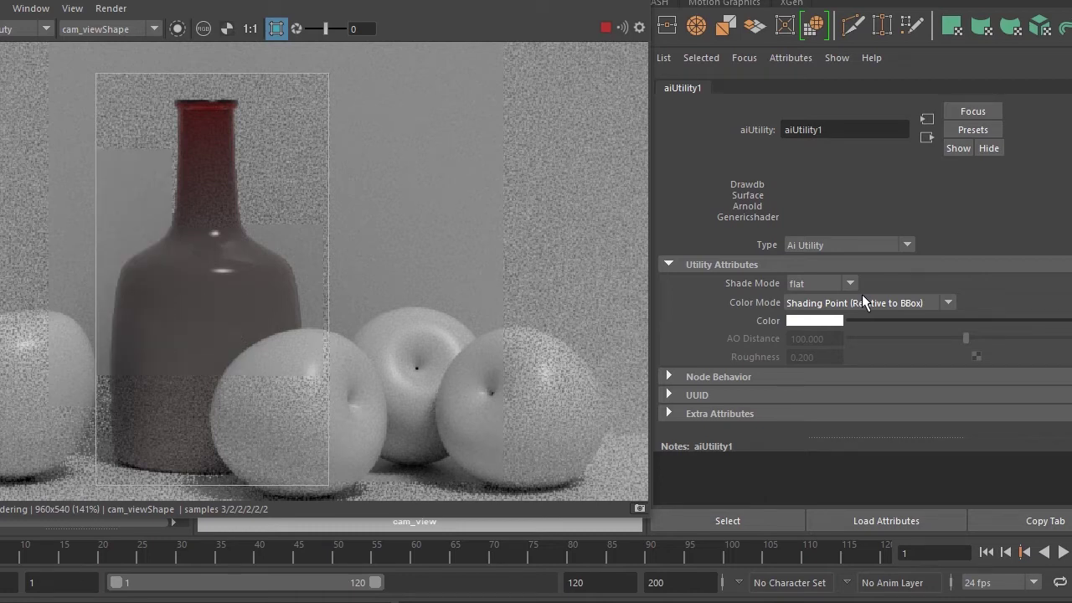
scroll(862, 294, "down", 1)
scroll(862, 299, "up", 1)
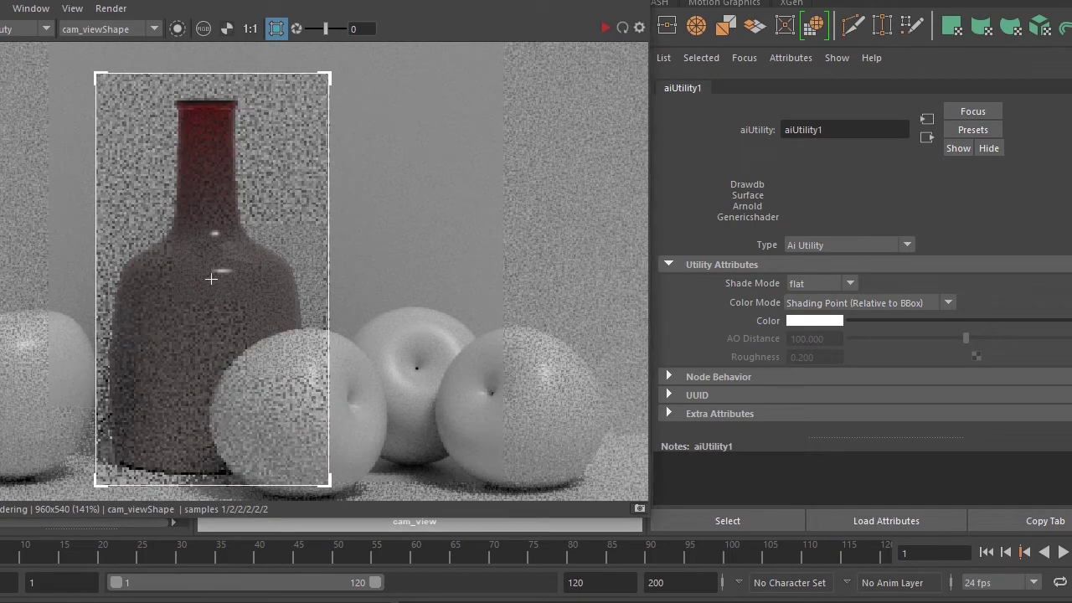
key("alt+Tab")
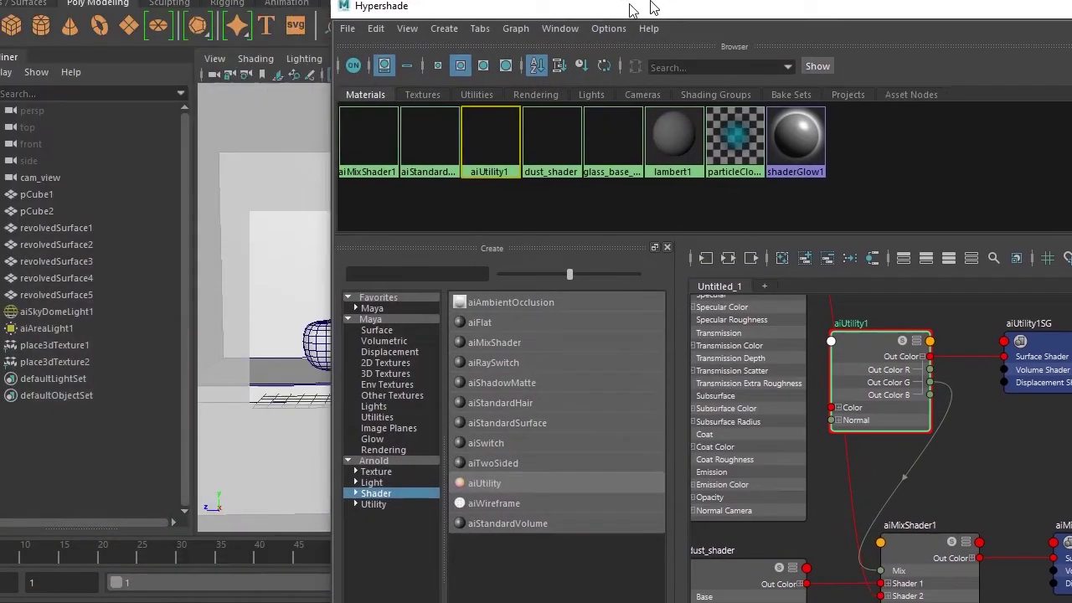
Assign a new Arnold aiStandardSurface material to the bottle, revolvedSurface1
left_click_drag(633, 9, 789, 0)
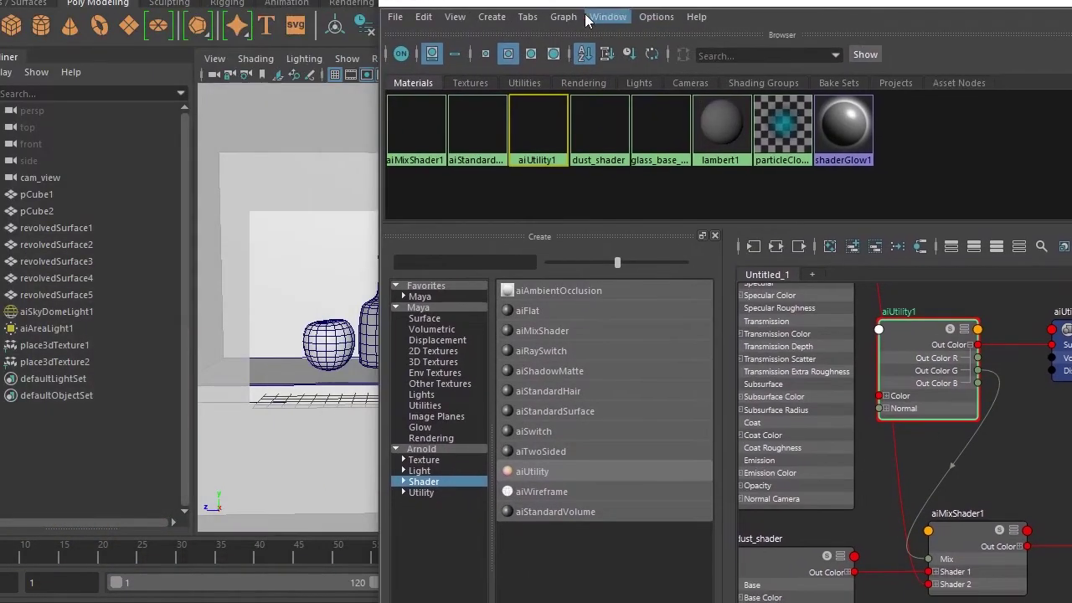
left_click(405, 294)
left_click(399, 313)
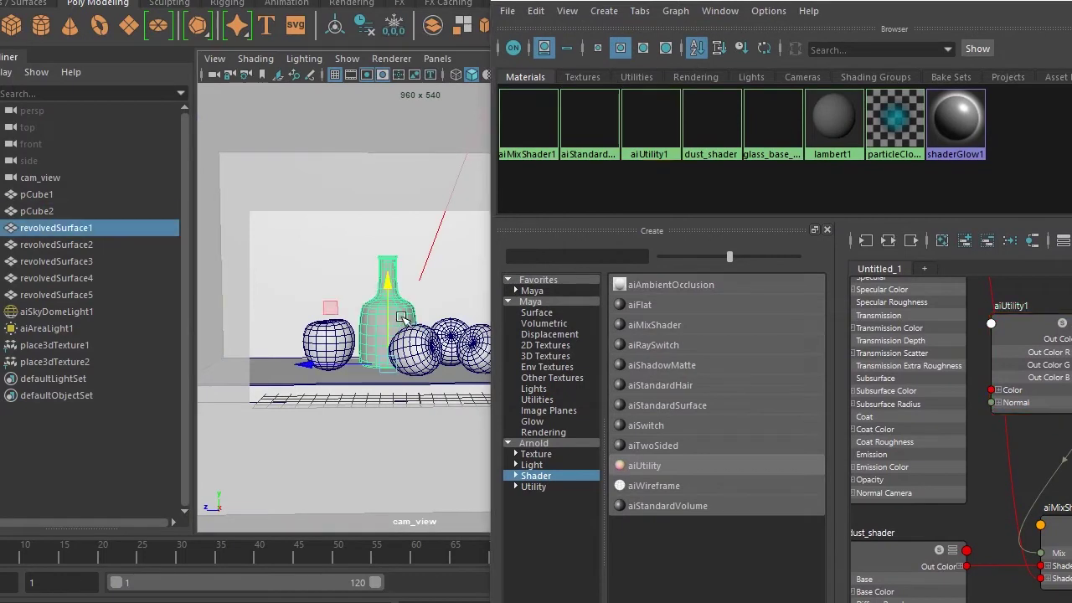
right_click_drag(407, 320, 535, 292)
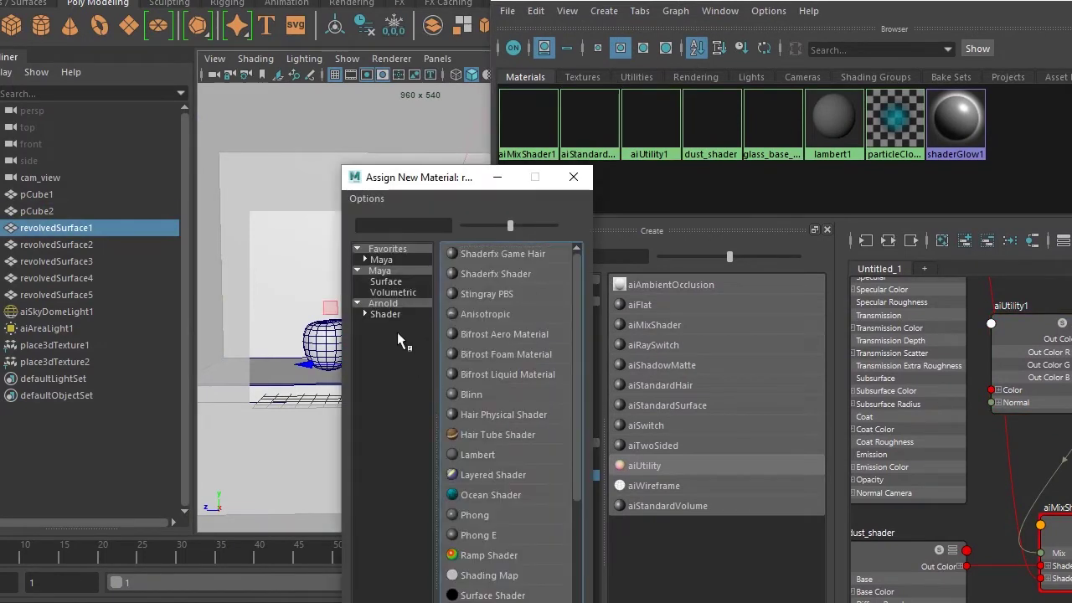
left_click(385, 314)
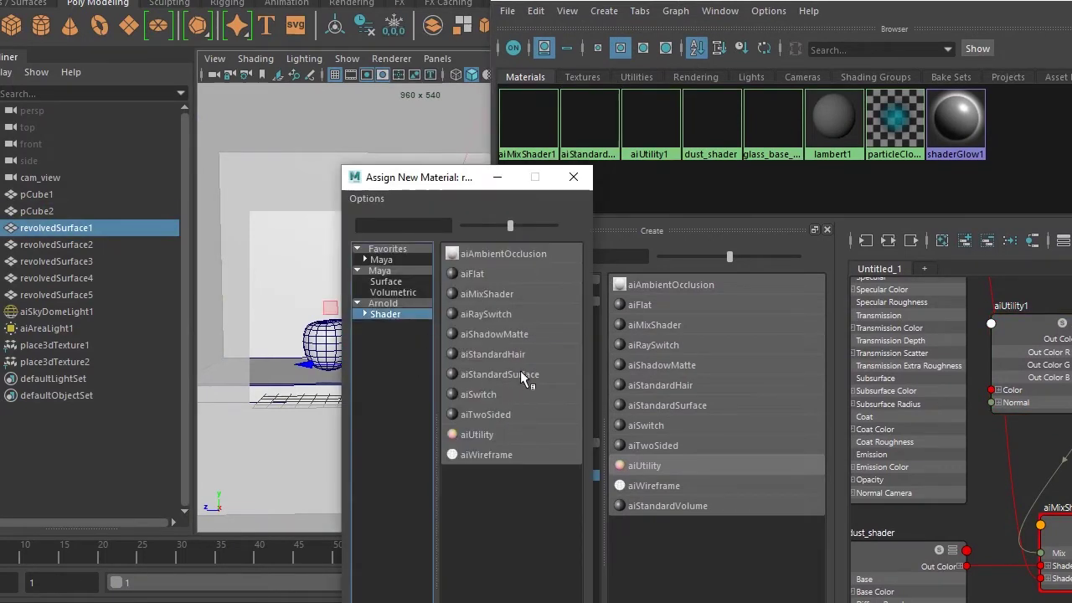
left_click(521, 376)
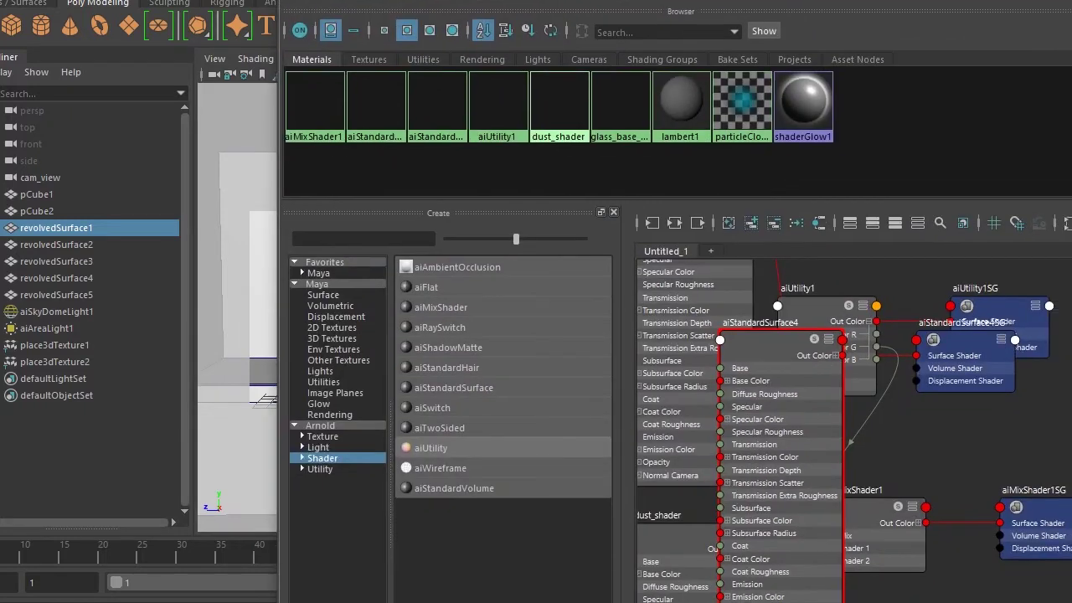
Graph only the bottle's aiStandardSurface4 network in Hypershade
left_click(762, 344)
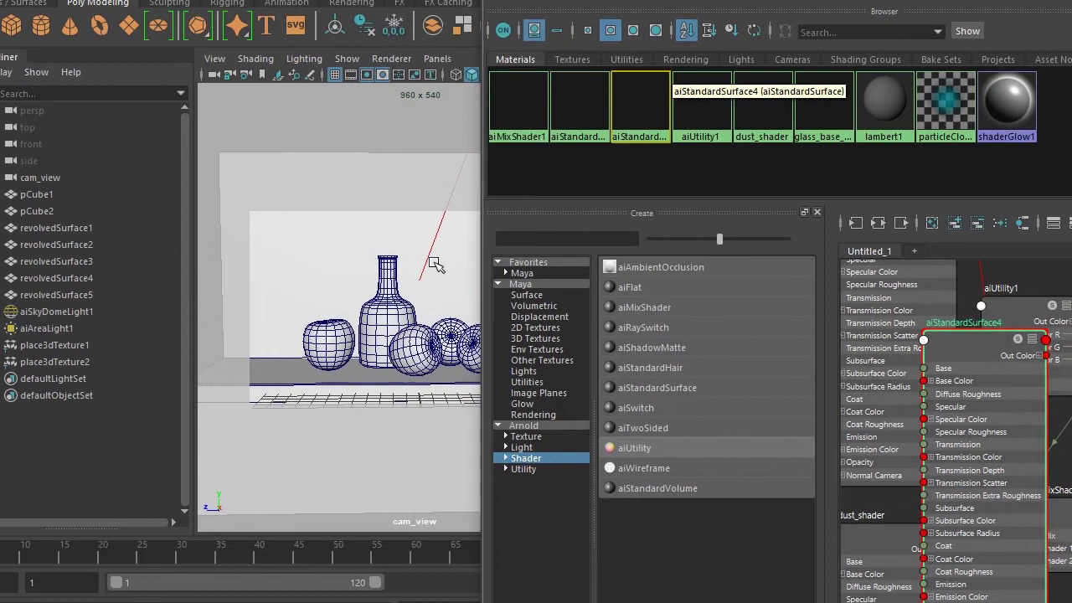
left_click(399, 315)
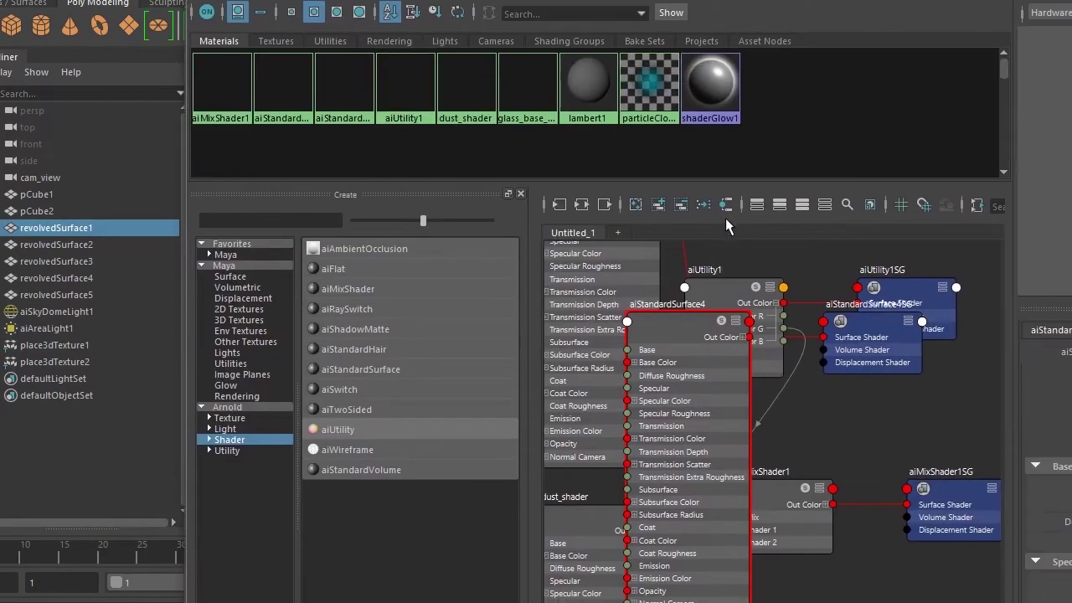
left_click(726, 205)
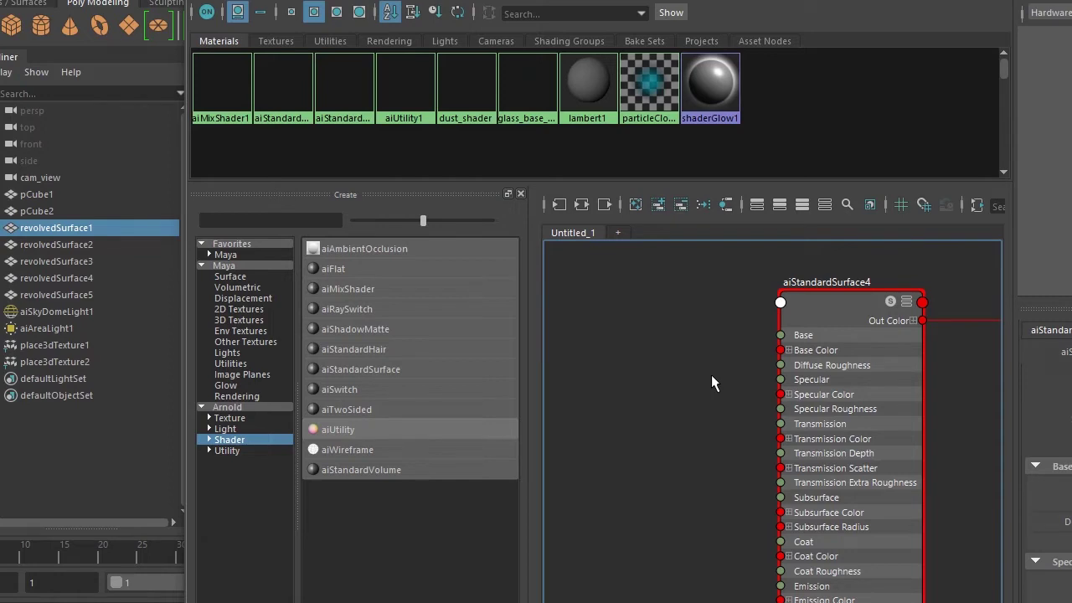
Add a Snow 3D texture and connect its Out Color to aiStandardSurface4's Base Color
left_click(231, 322)
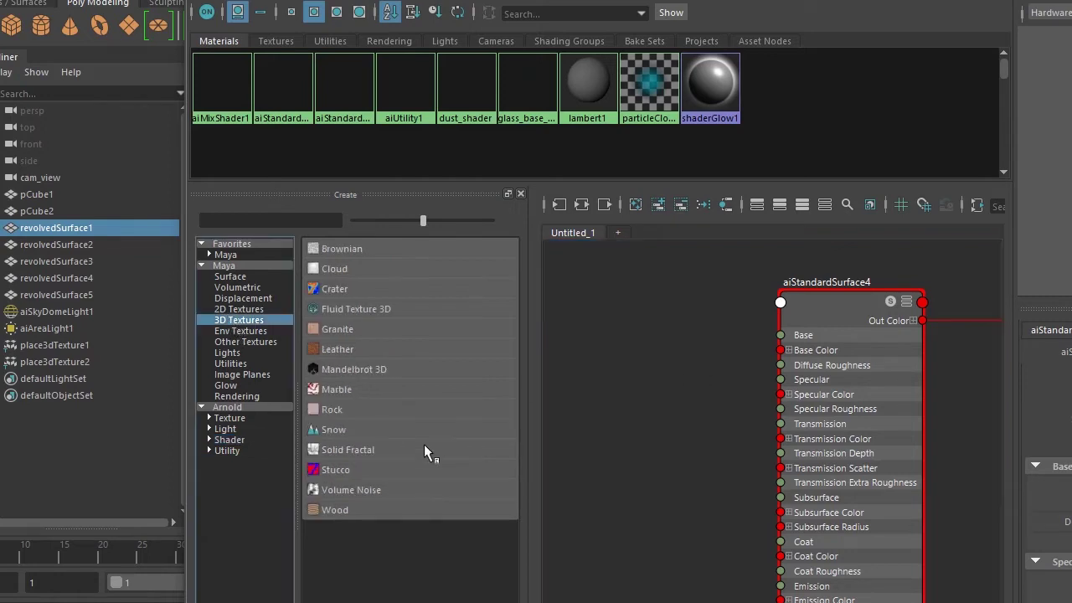
left_click(334, 430)
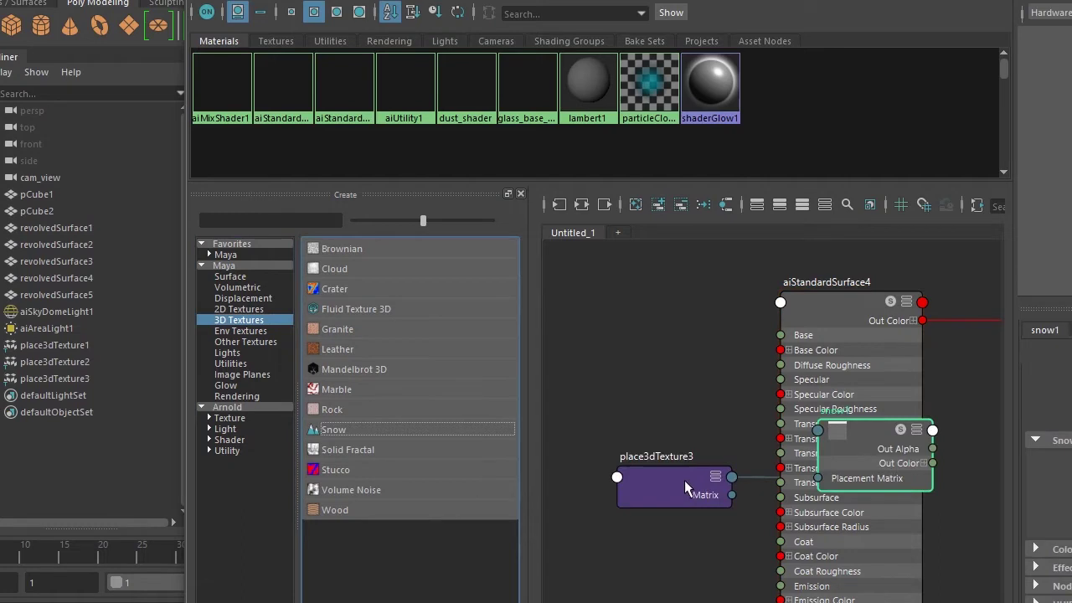
left_click_drag(701, 494, 592, 499)
left_click_drag(842, 459, 642, 350)
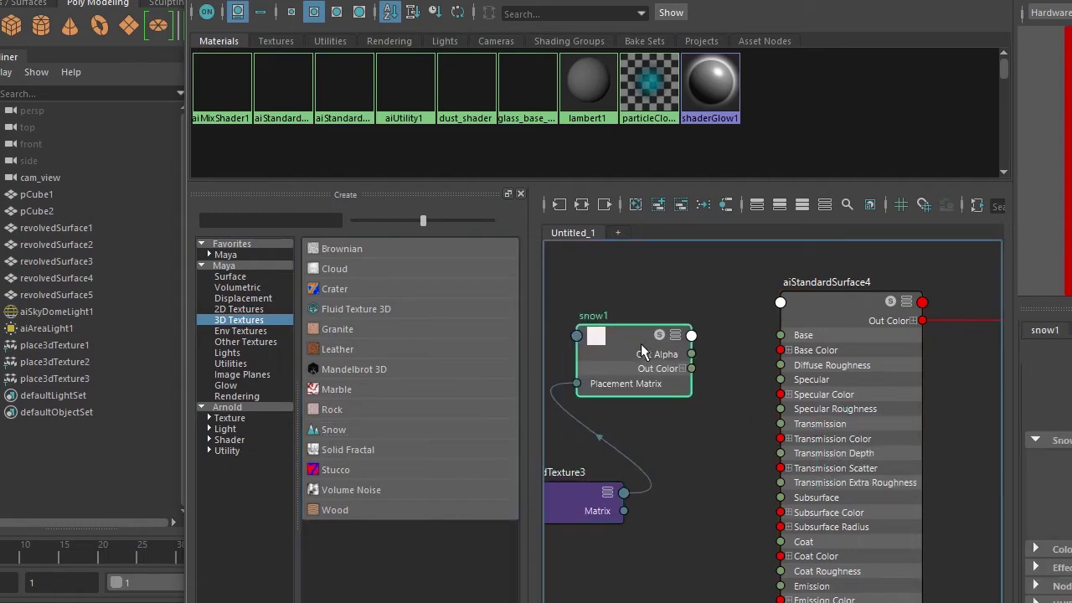
left_click_drag(724, 370, 781, 350)
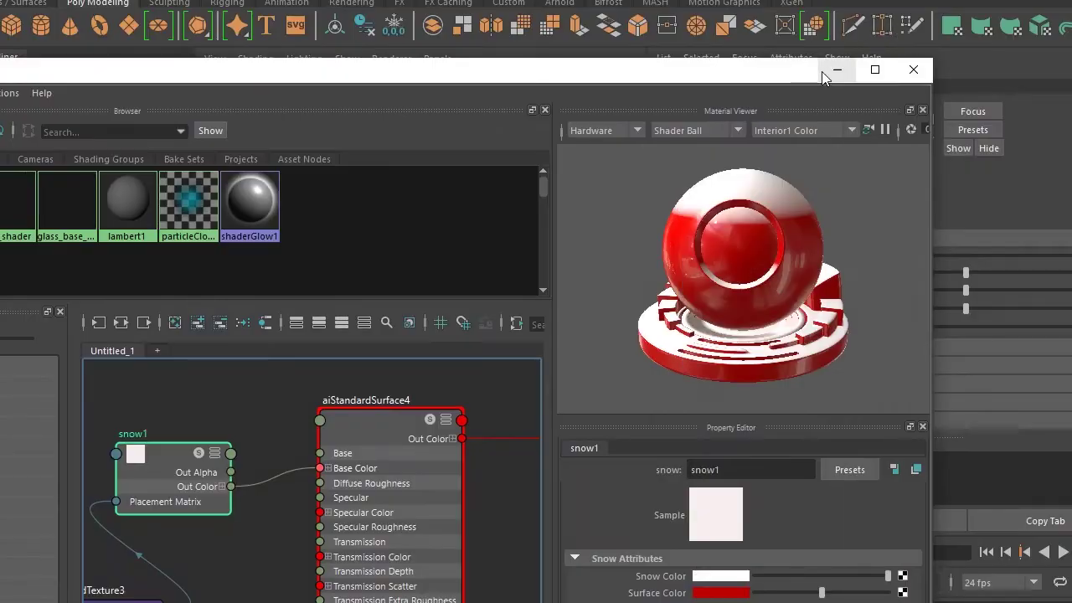
Change snow1's Surface Color from red to black and re-render the IPR view
left_click(836, 71)
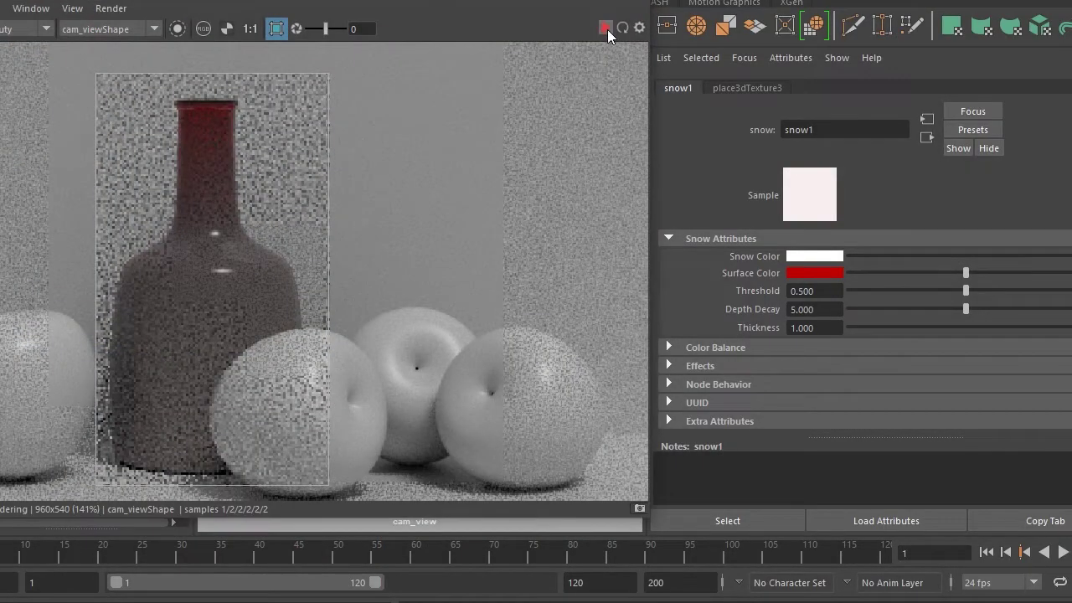
left_click(605, 29)
left_click_drag(906, 270, 790, 289)
left_click(605, 29)
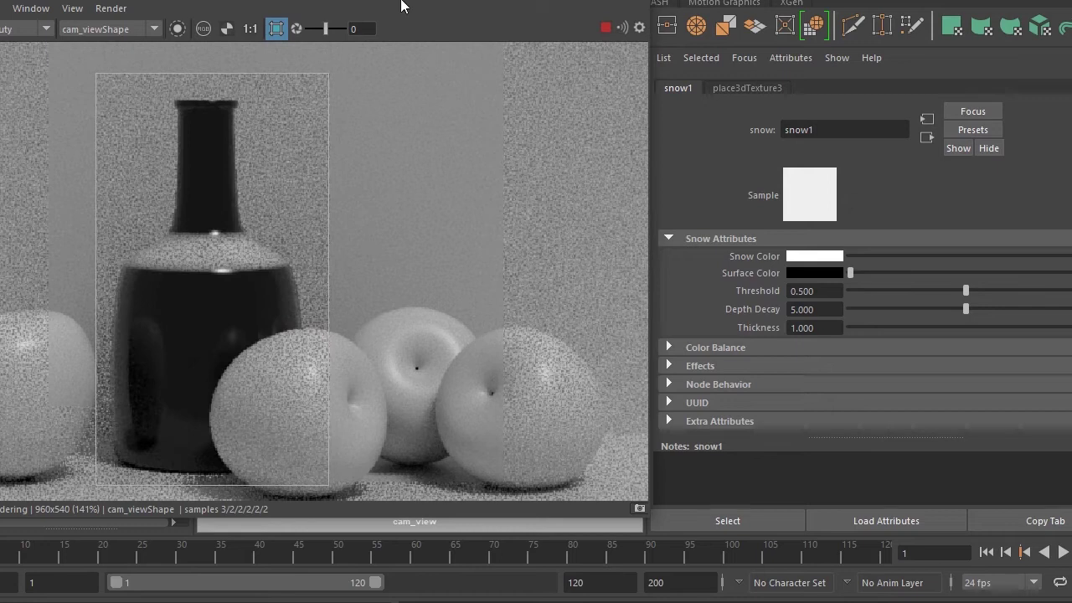
left_click_drag(401, 9, 825, 4)
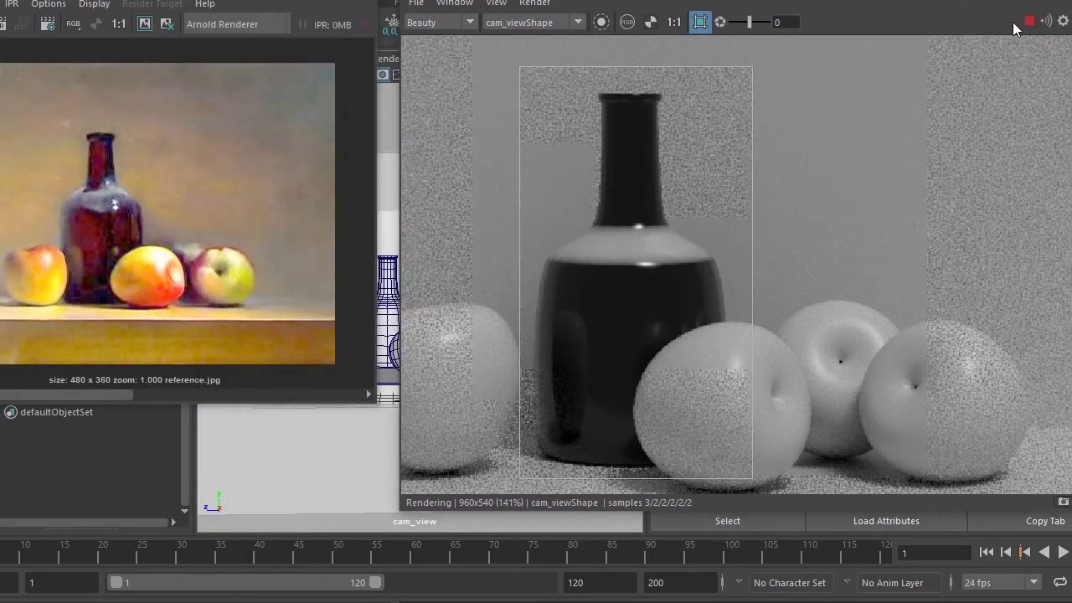
Group place3dTexture3 next to snow1 in the Hypershade graph
left_click(318, 544)
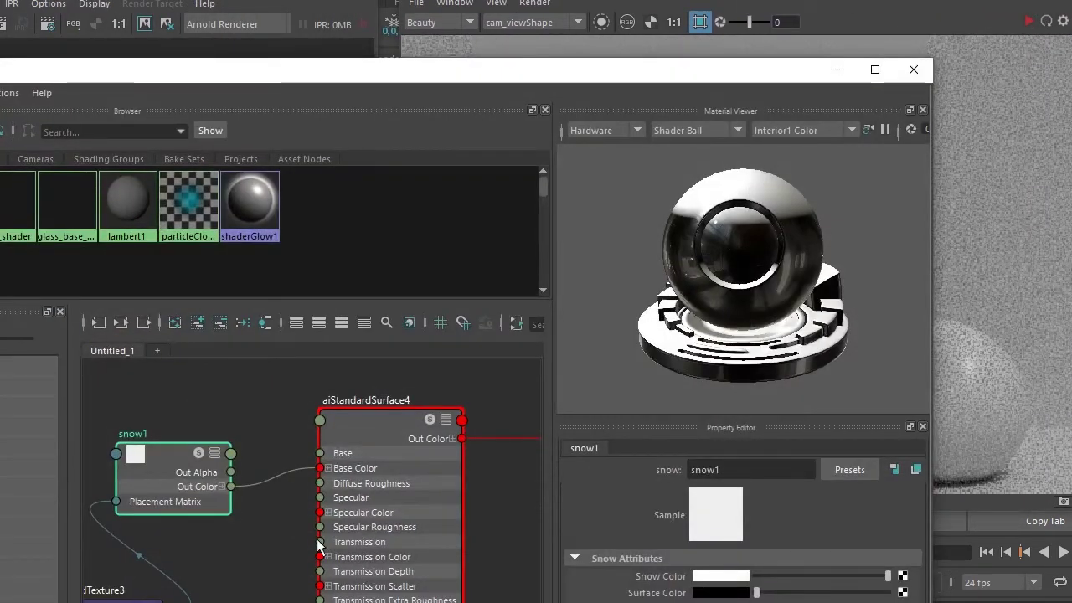
left_click_drag(418, 88, 700, 58)
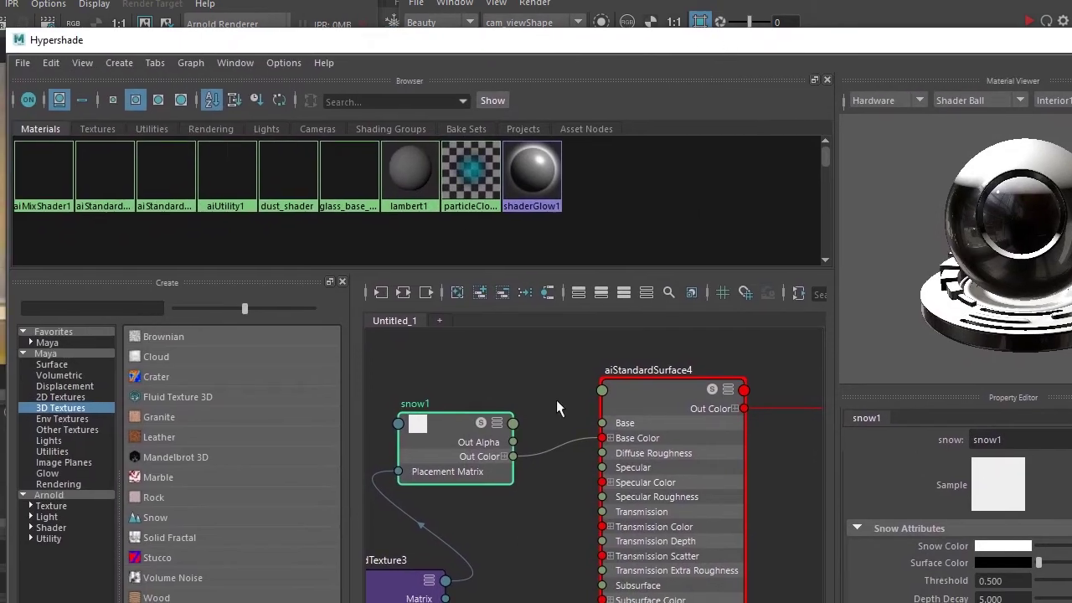
middle_click_drag(452, 526, 612, 552, "alt")
left_click_drag(611, 555, 509, 452)
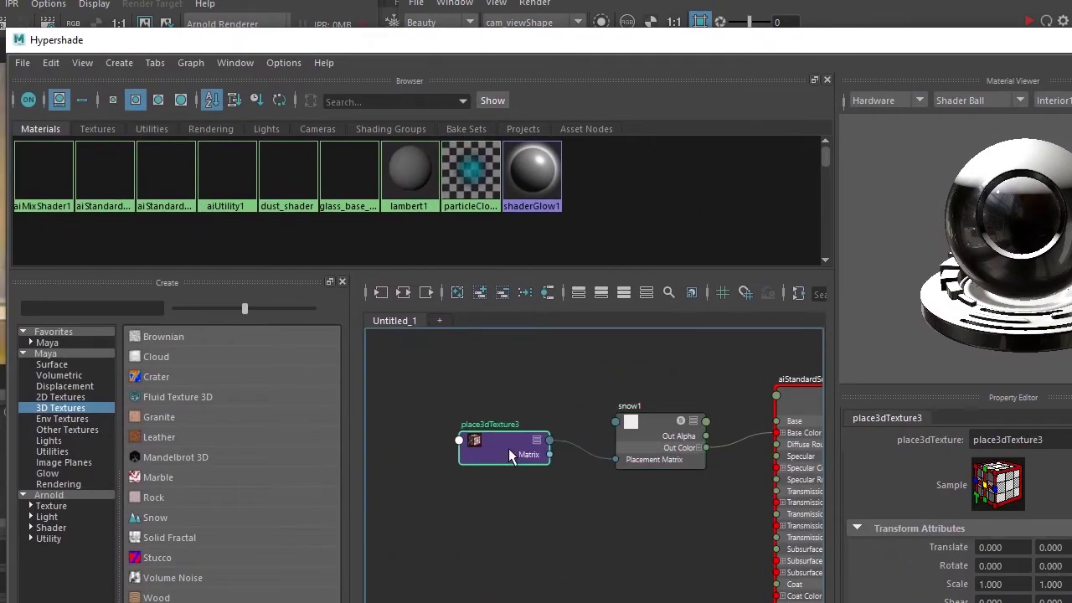
left_click_drag(649, 474, 646, 470)
left_click_drag(656, 457, 639, 475)
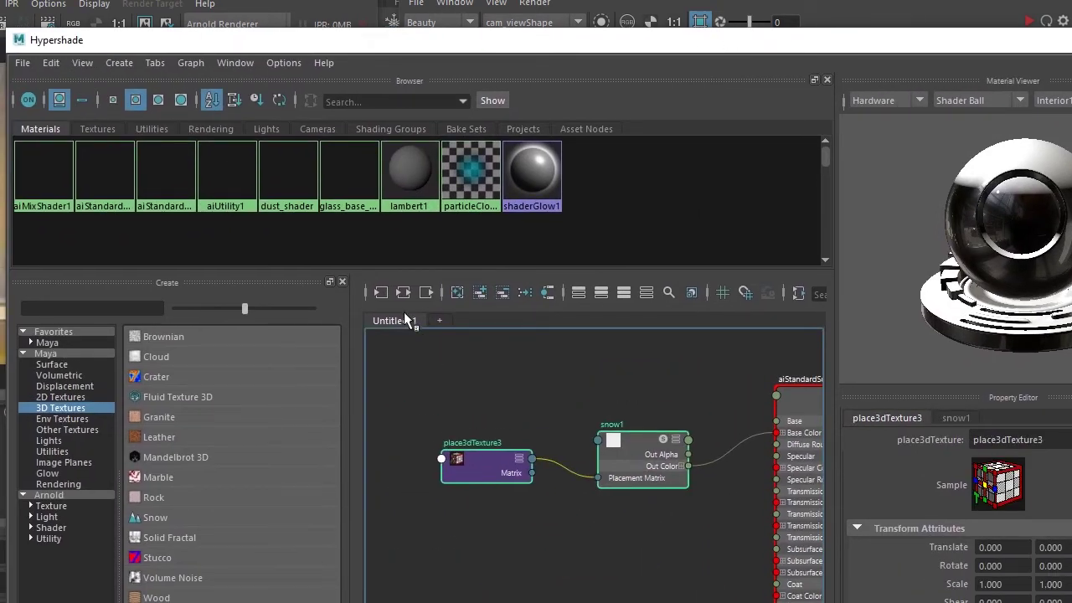
Assign the aiMixShader1 dust mix material to the selected bottle
left_click(43, 172)
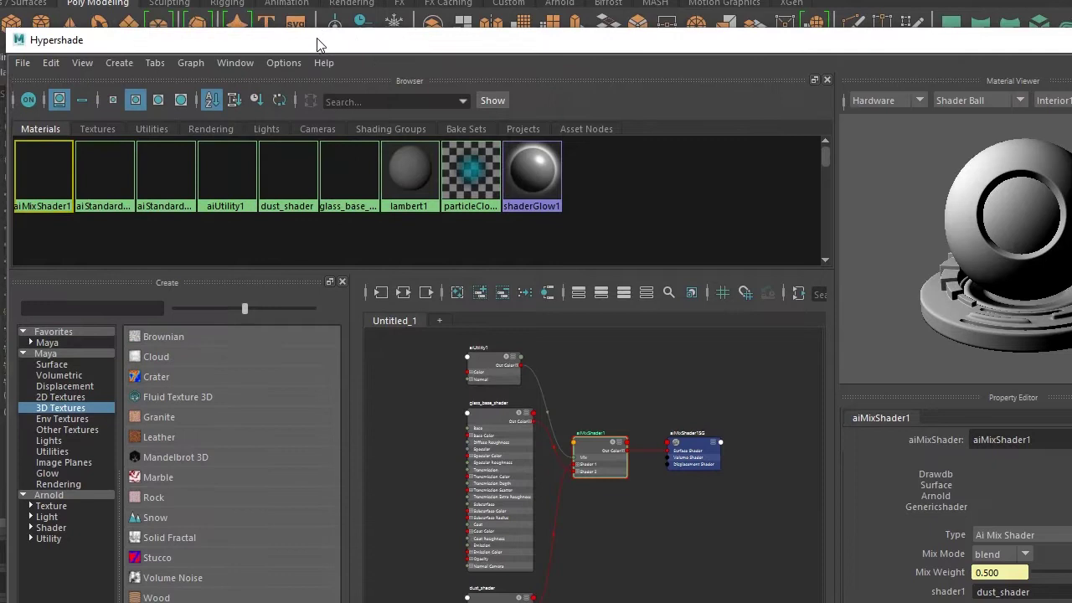
left_click_drag(210, 39, 615, 60)
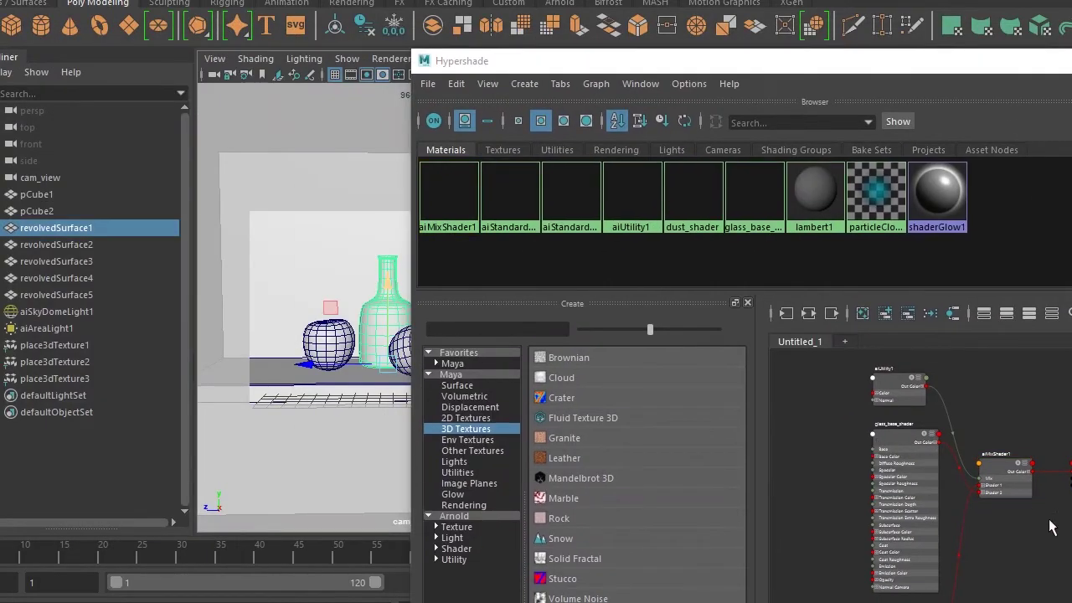
scroll(1052, 528, "up", 3)
scroll(948, 430, "up", 3)
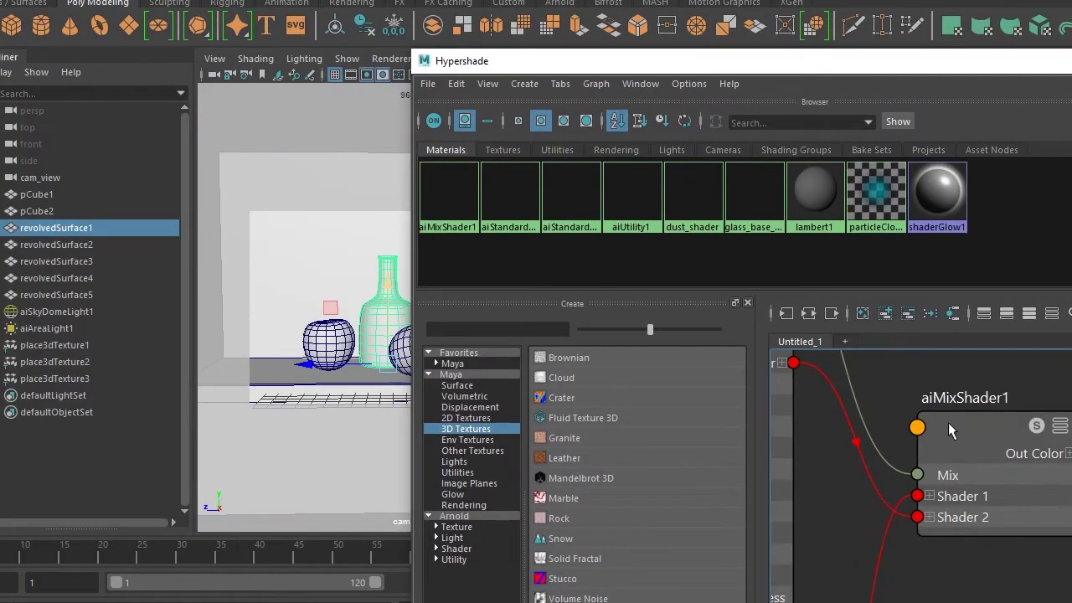
right_click_drag(953, 424, 892, 282)
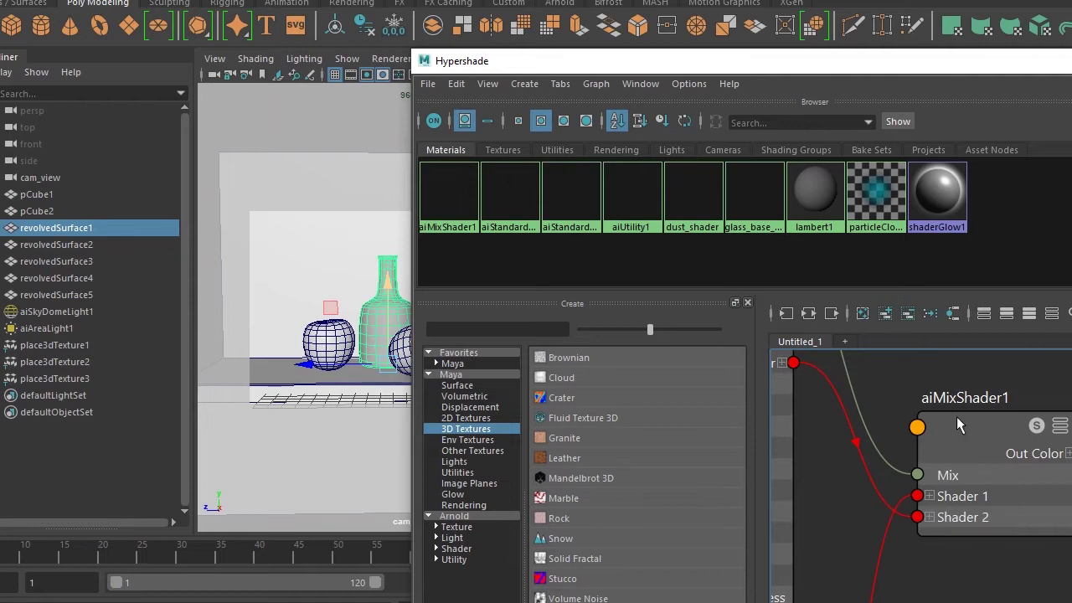
left_click(958, 418)
Bring snow1 into the aiMixShader1 graph, placed beside aiUtility1
left_click(502, 149)
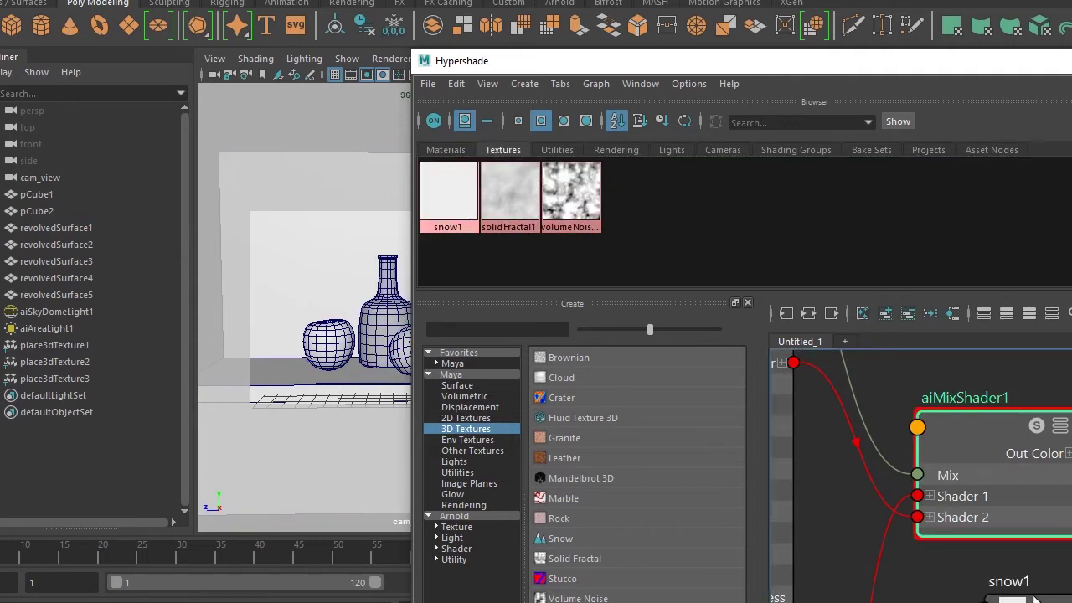
scroll(996, 586, "down", 3)
scroll(995, 570, "down", 2)
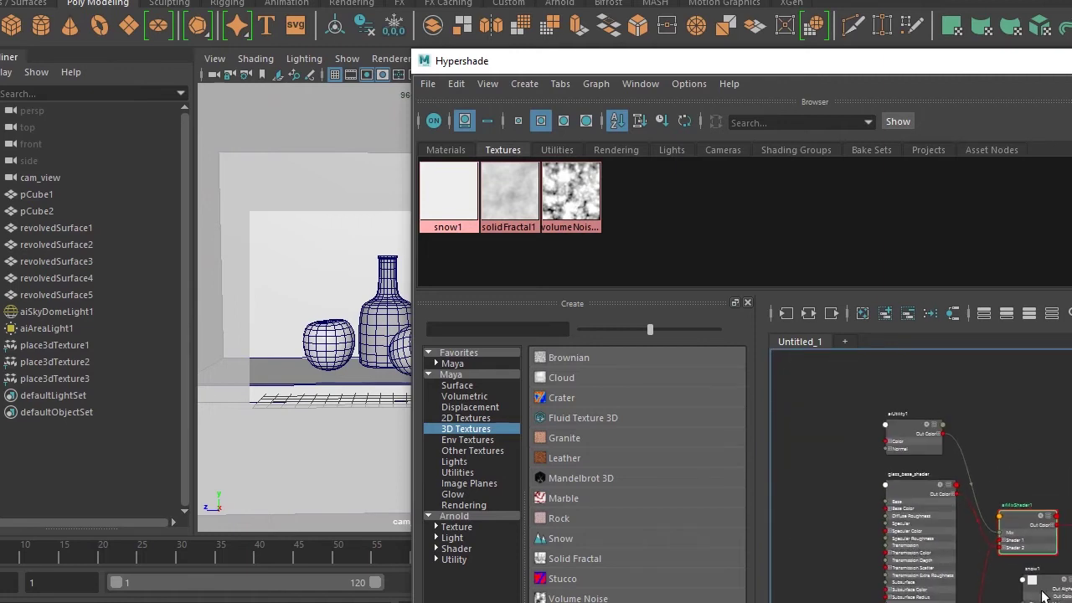
left_click_drag(1043, 595, 825, 452)
scroll(947, 414, "up", 5)
left_click_drag(965, 407, 985, 395)
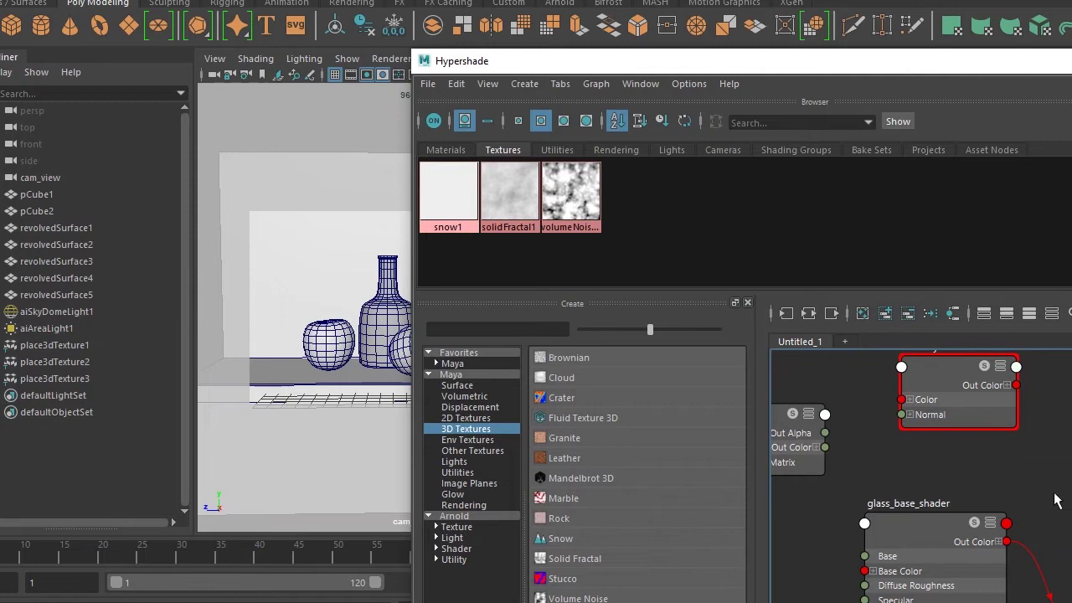
scroll(1005, 450, "down", 3)
Connect snow1's Out Color R to aiMixShader1's Mix input
left_click(895, 431)
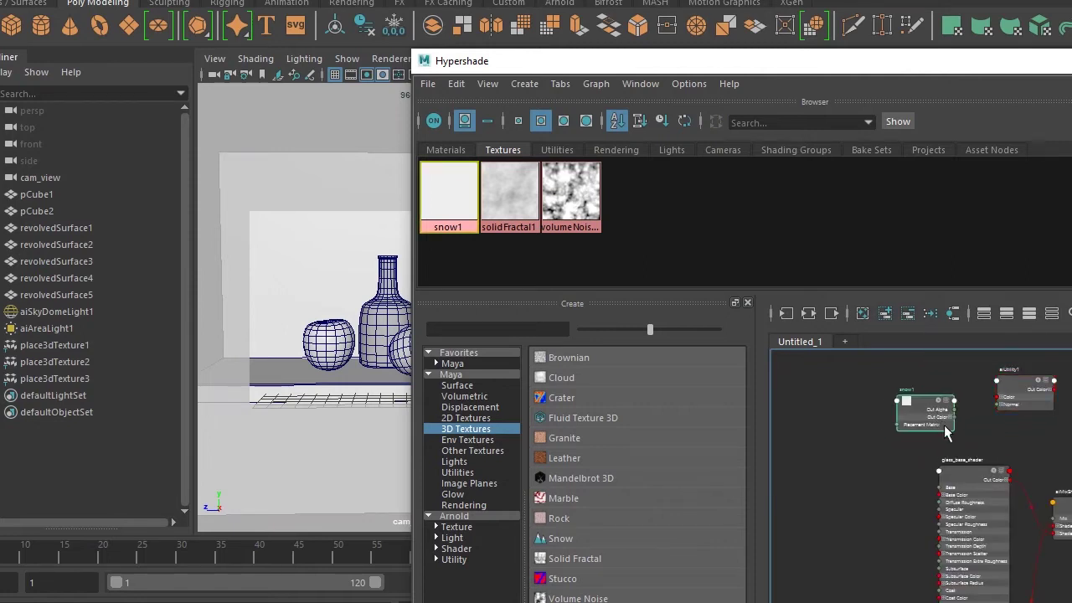
scroll(921, 486, "up", 3)
middle_click_drag(951, 535, 911, 500, "alt")
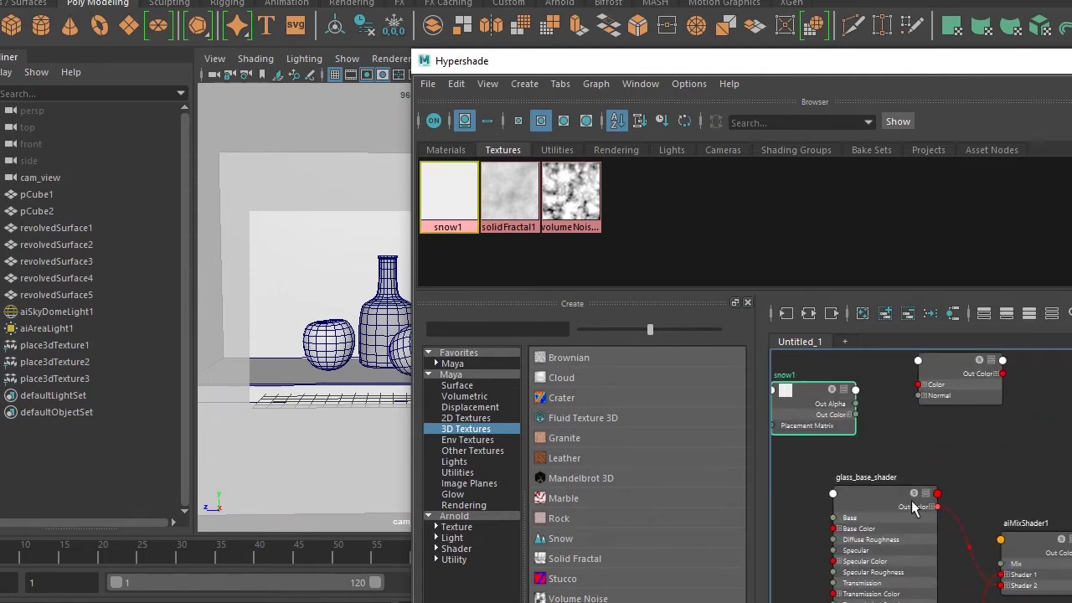
left_click(849, 415)
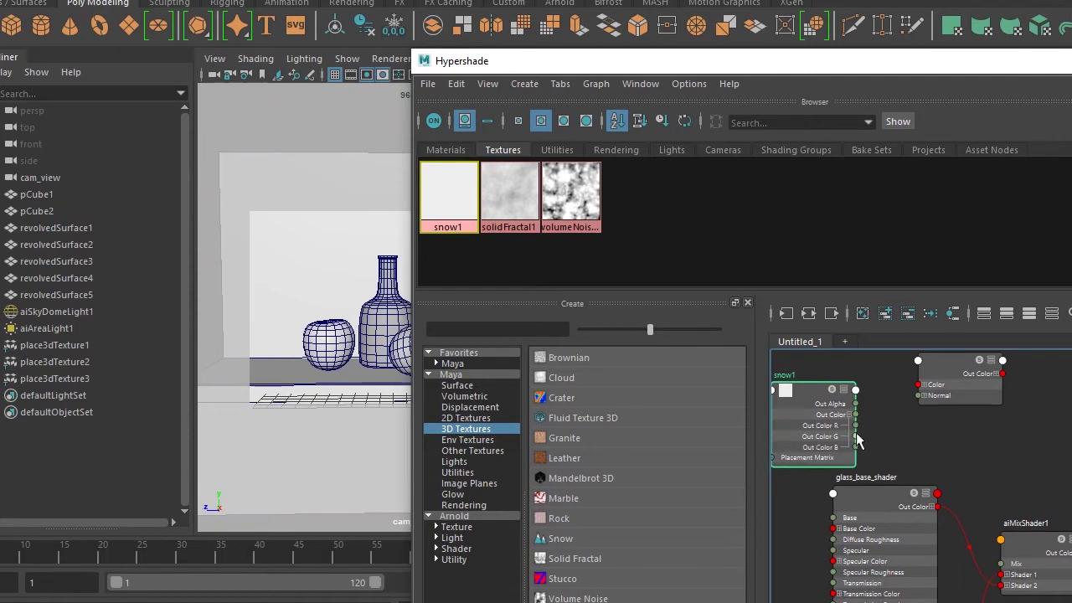
left_click_drag(856, 427, 1002, 564)
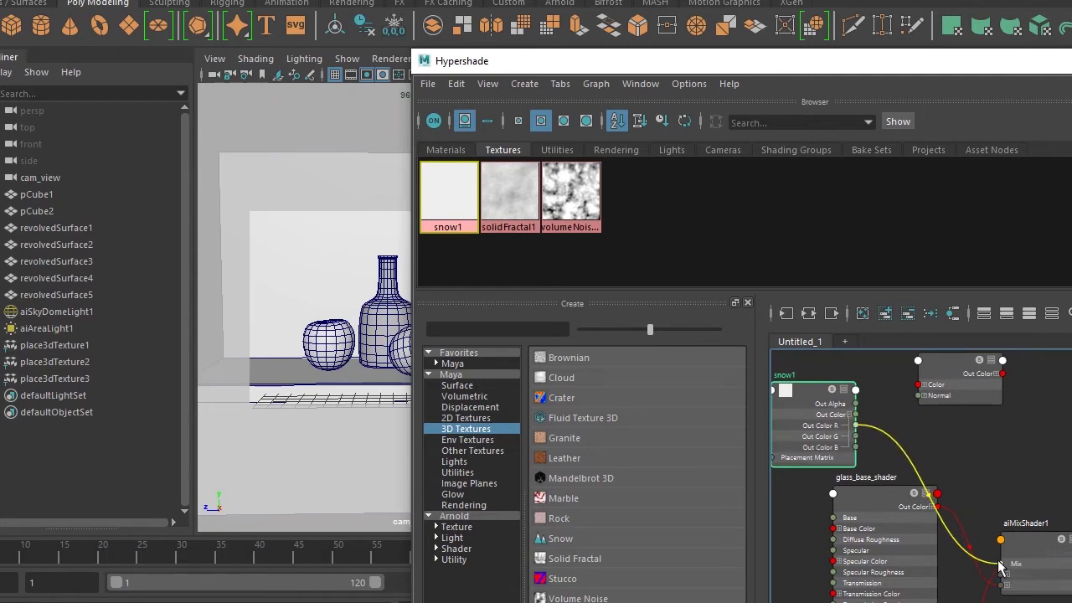
left_click_drag(1055, 61, 967, 113)
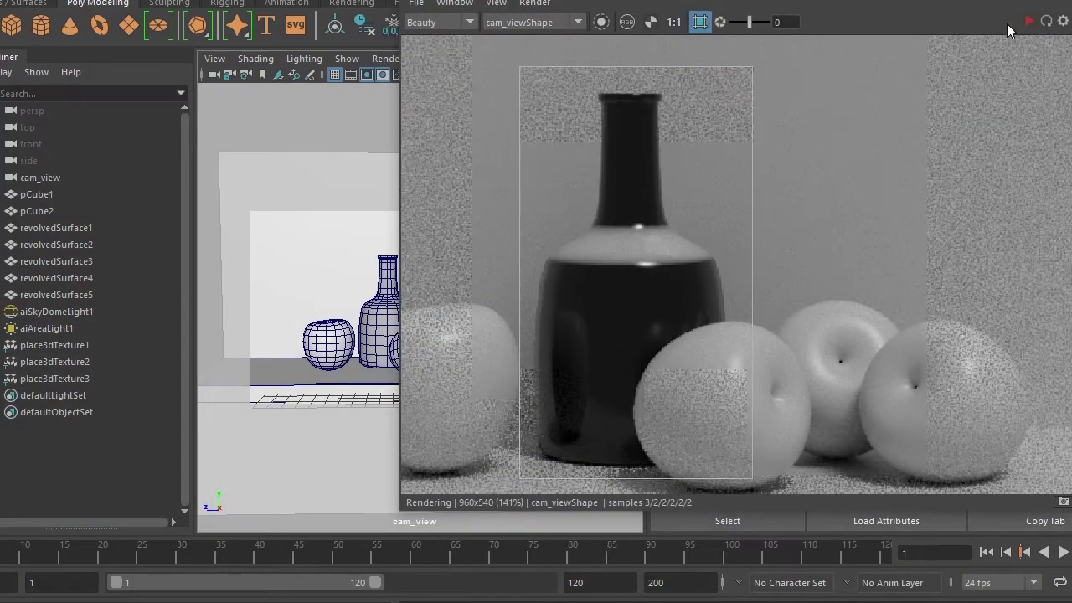
Start the interactive Arnold render and set snow1's Threshold to 0
left_click(1028, 23)
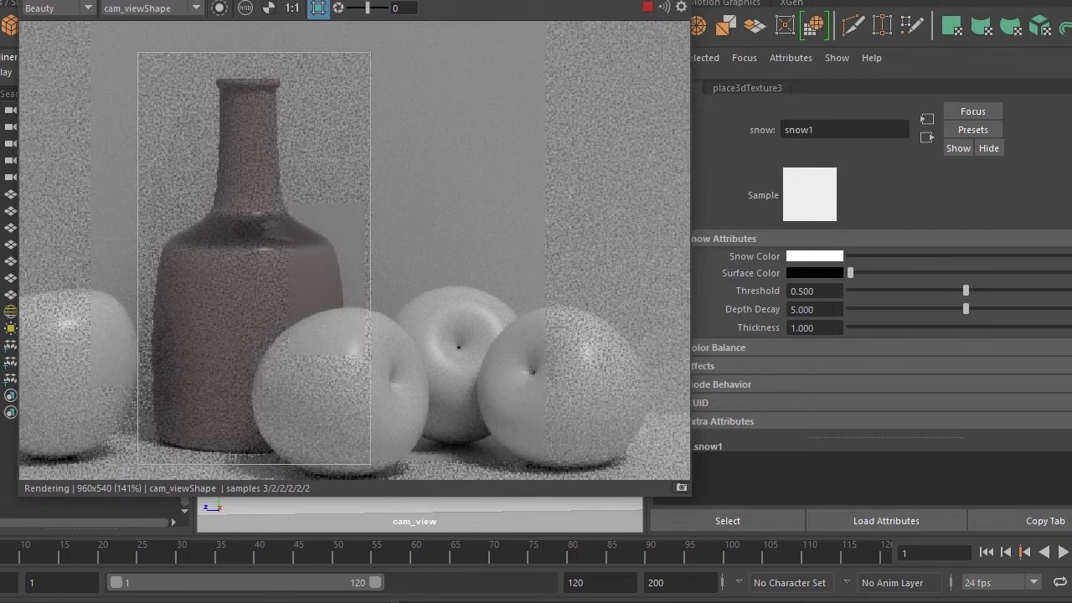
left_click_drag(963, 291, 816, 292)
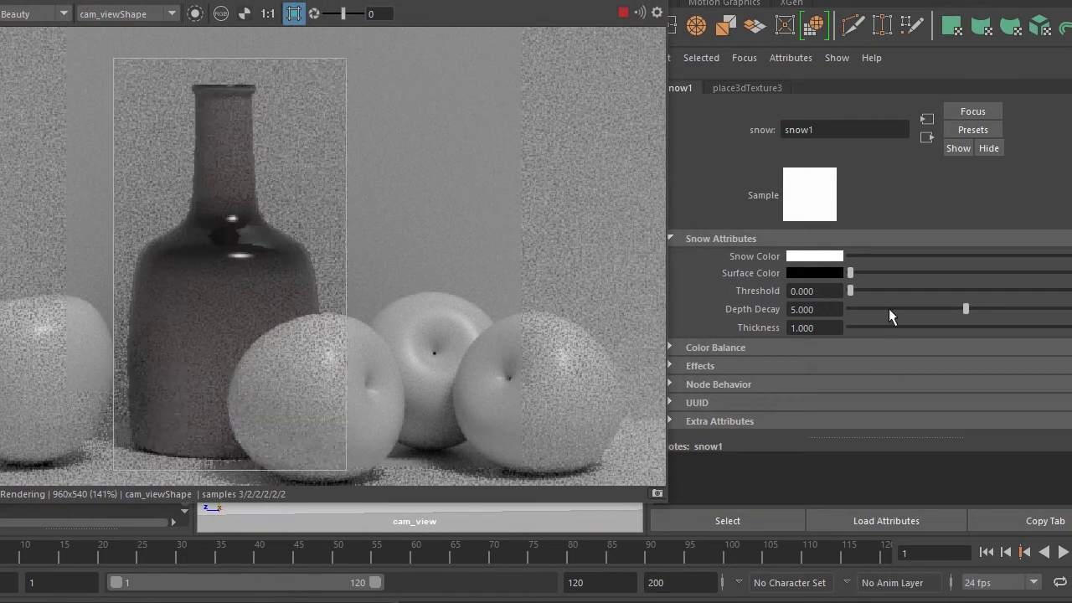
mouse_move(966, 309)
left_mouse_down()
mouse_move(1067, 313)
mouse_move(1047, 310)
left_mouse_up()
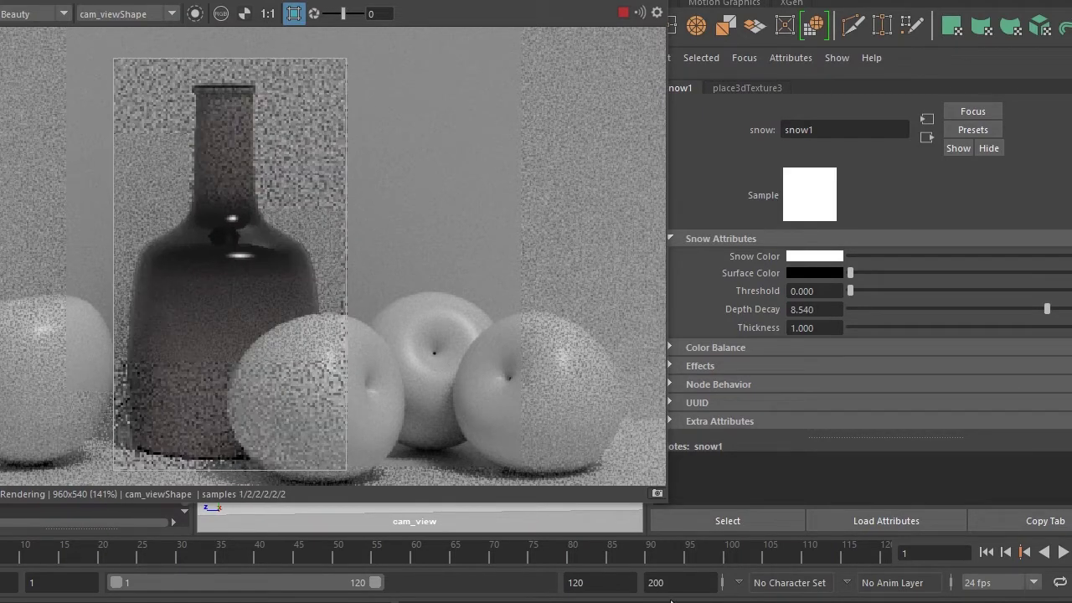
Invert snow1 under Effects, set Depth Decay to 1.45 and adjust Thickness
left_click(742, 347)
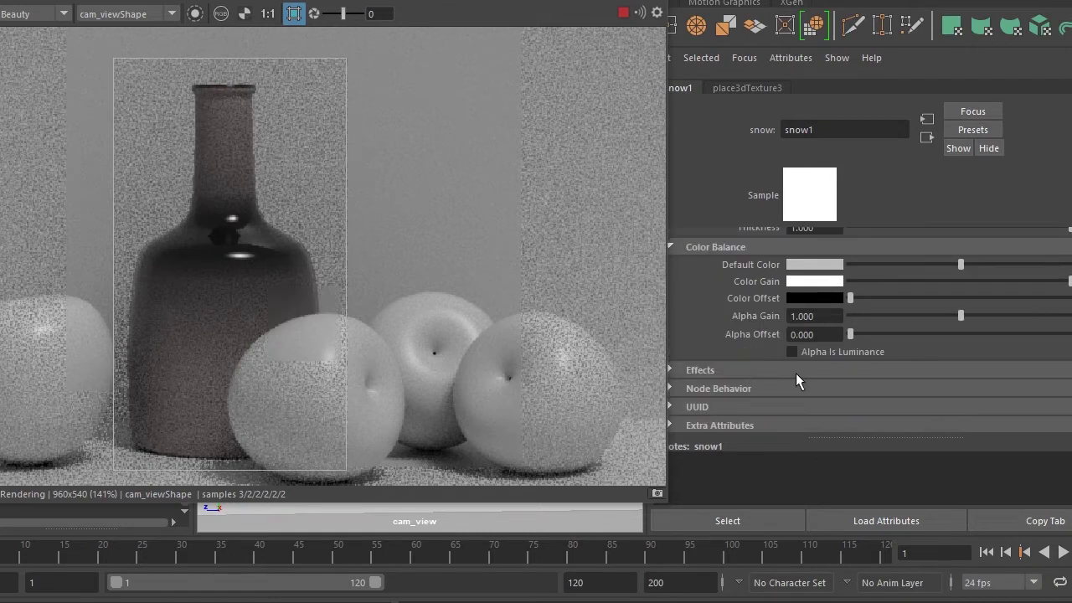
left_click(727, 370)
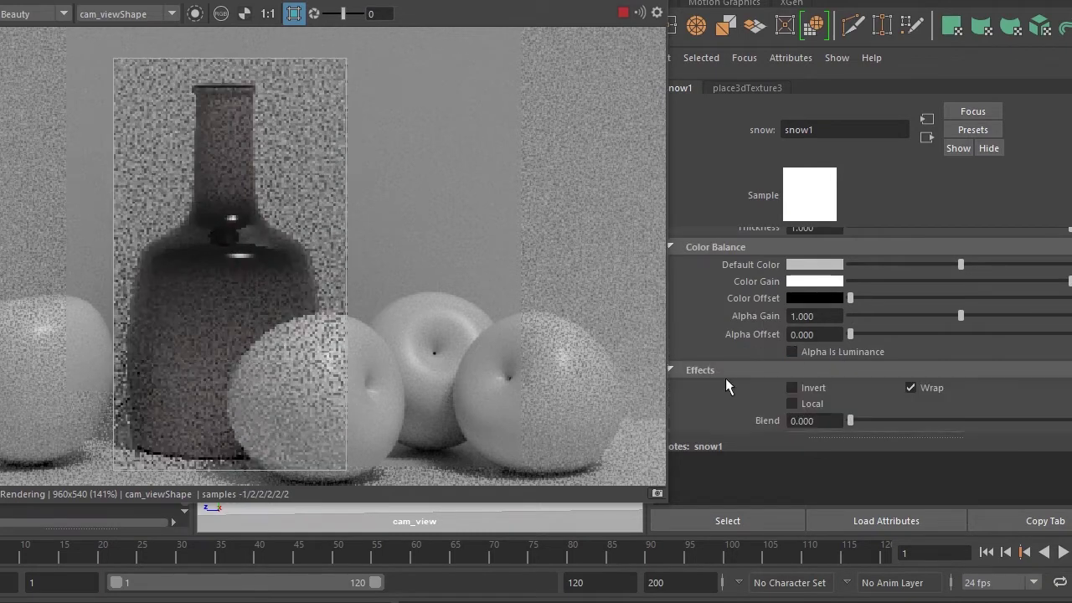
left_click(814, 308)
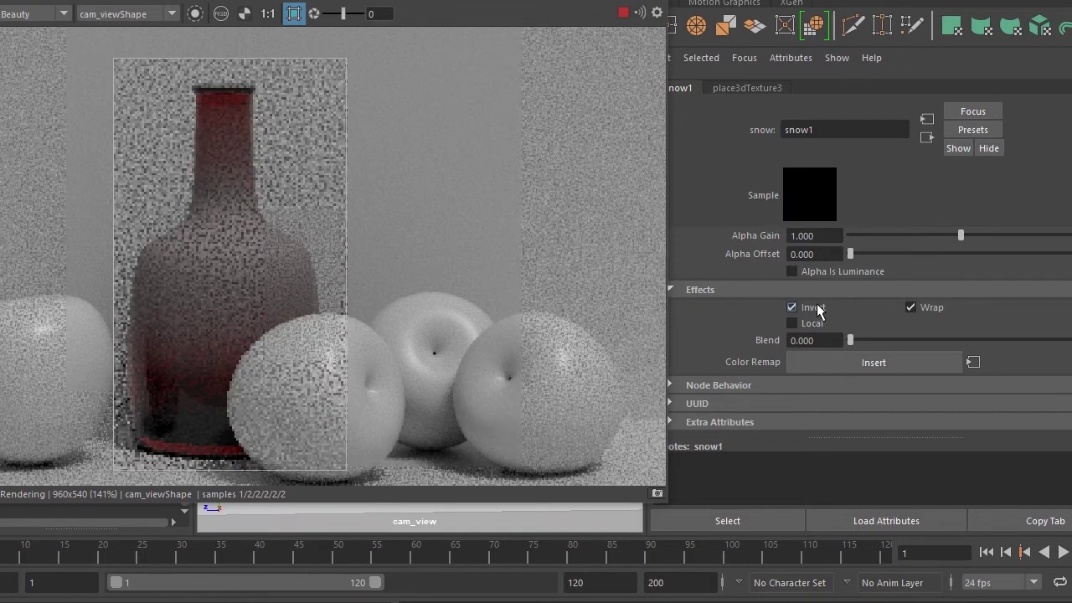
scroll(817, 308, "up", 5)
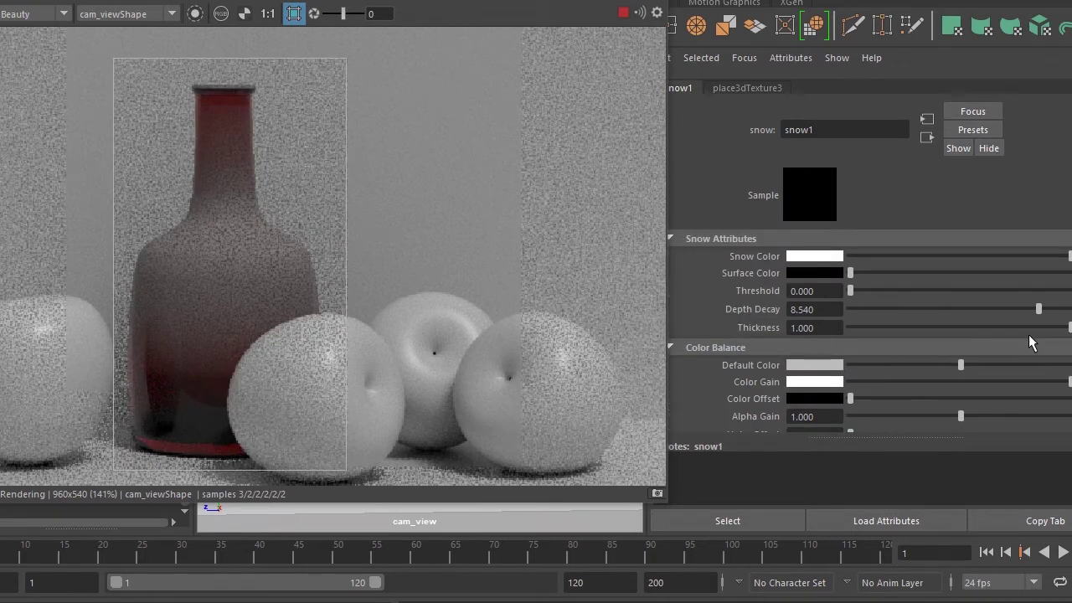
mouse_move(1037, 309)
left_mouse_down()
mouse_move(853, 310)
mouse_move(882, 309)
left_mouse_up()
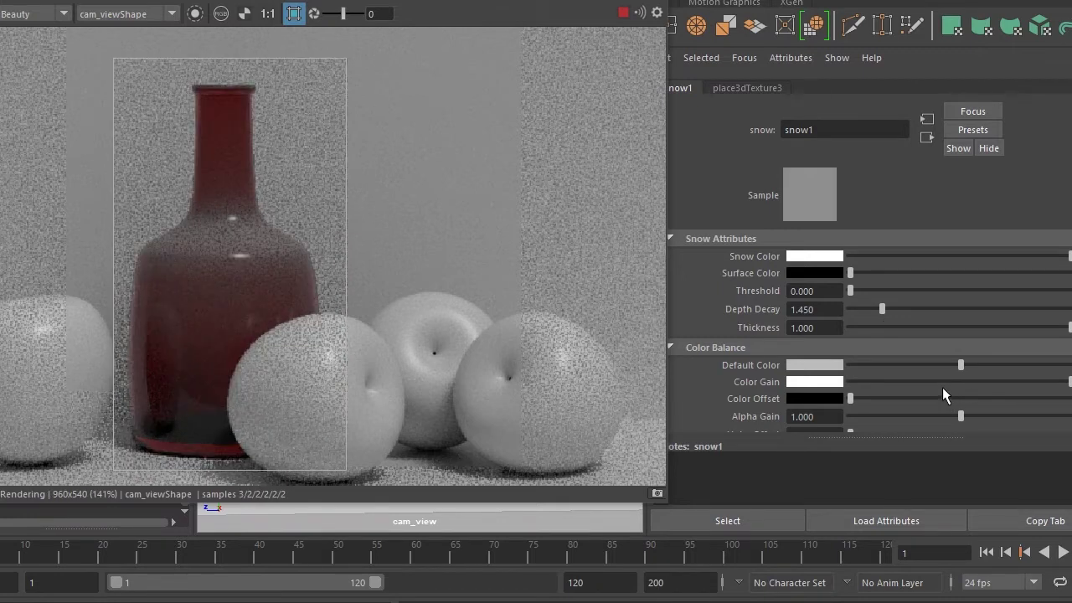
mouse_move(929, 328)
left_mouse_down()
mouse_move(569, 332)
mouse_move(1070, 328)
left_mouse_up()
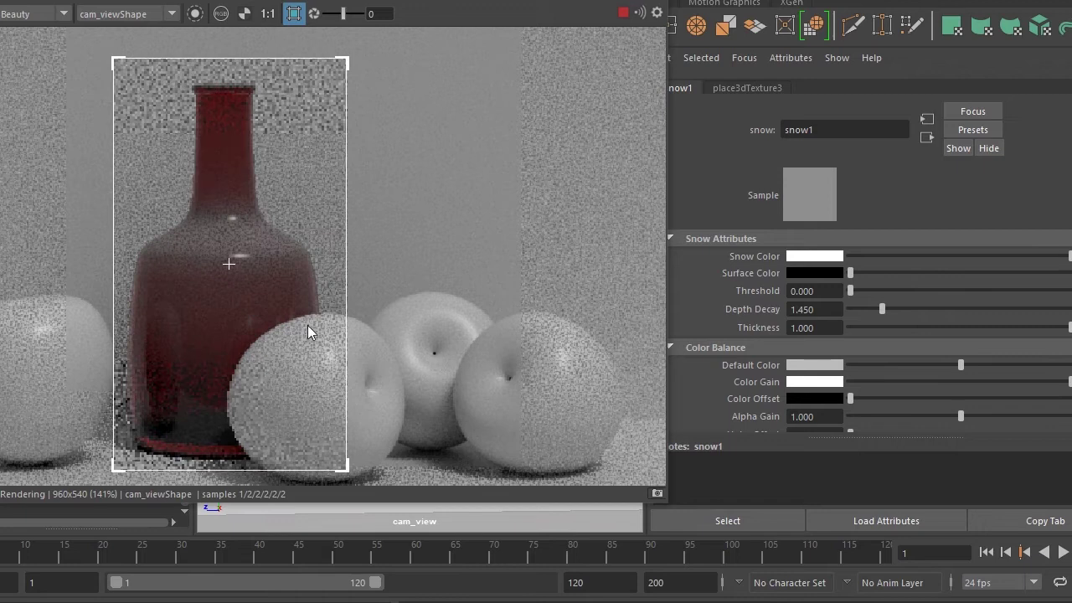
left_click(1063, 362)
Create a Volume Noise 3D texture with Noise Type set to SpaceTime
left_click_drag(544, 99, 608, 25)
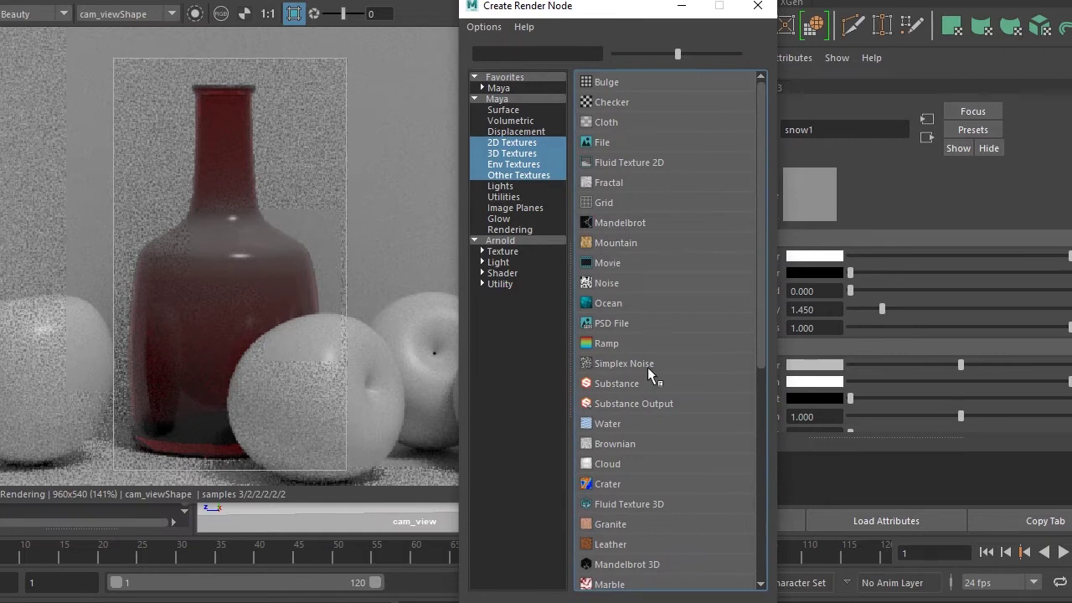
left_click(512, 153)
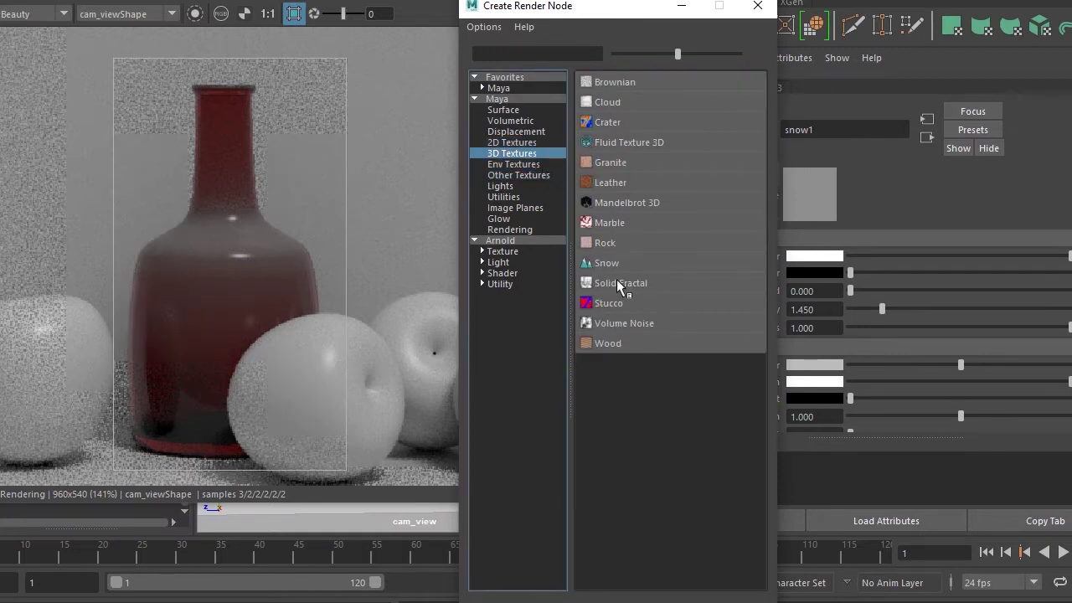
left_click(624, 325)
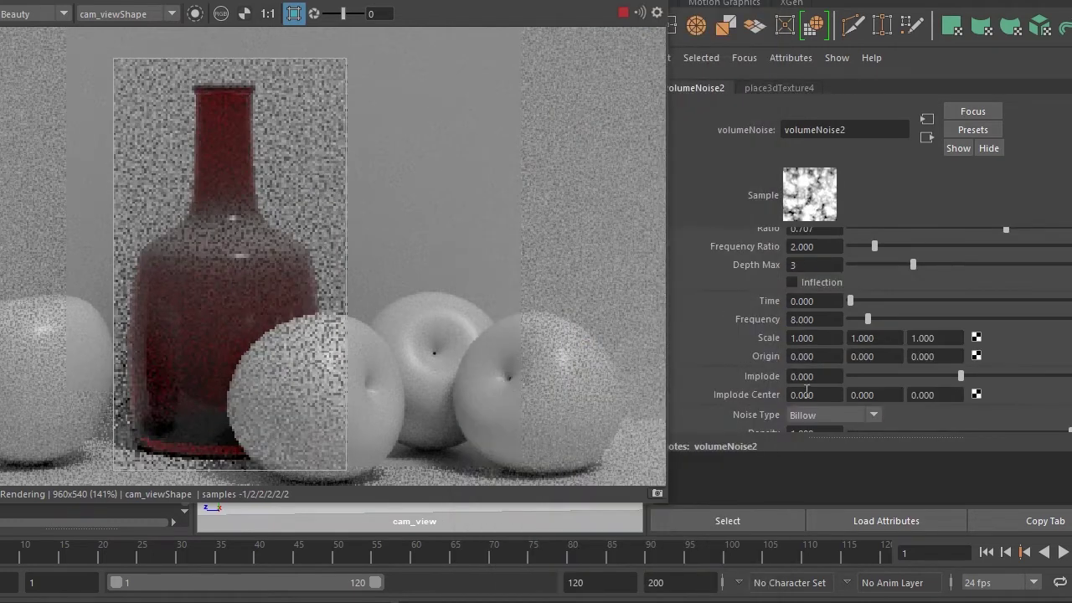
scroll(842, 308, "down", 3)
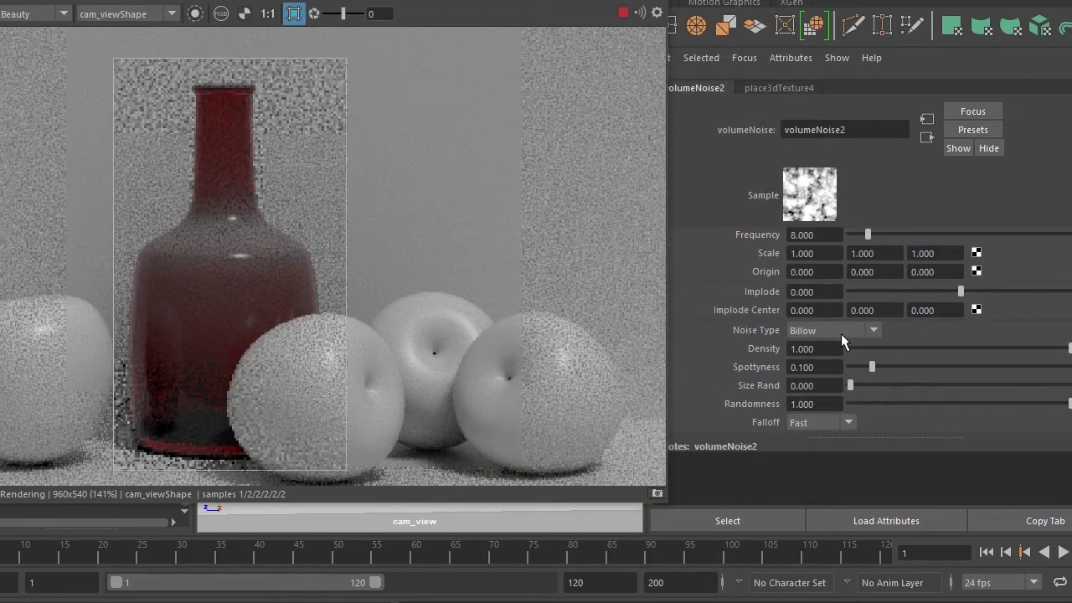
left_click(841, 330)
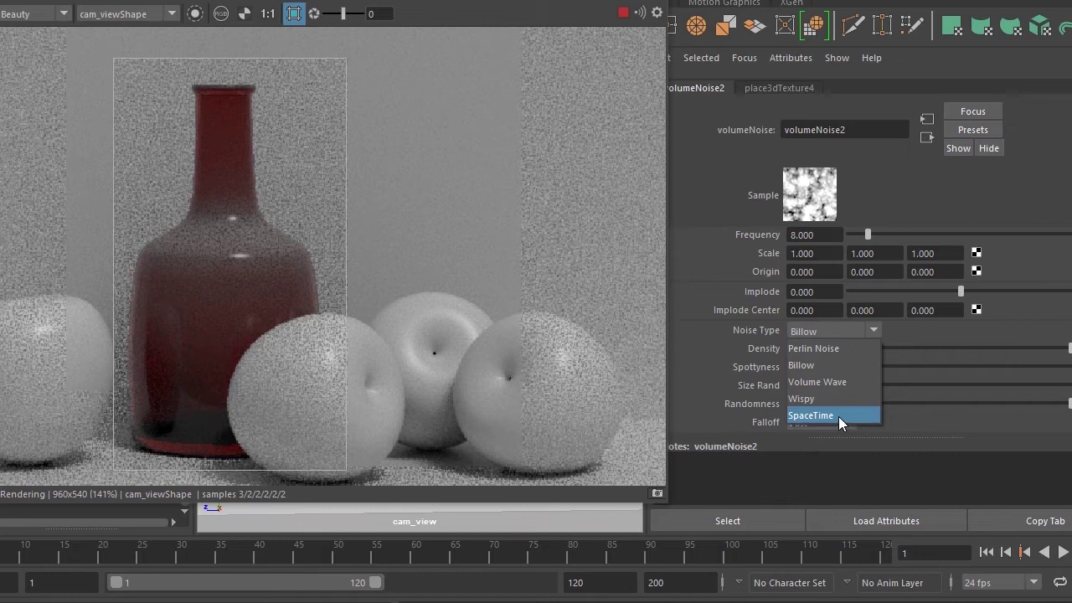
left_click(838, 417)
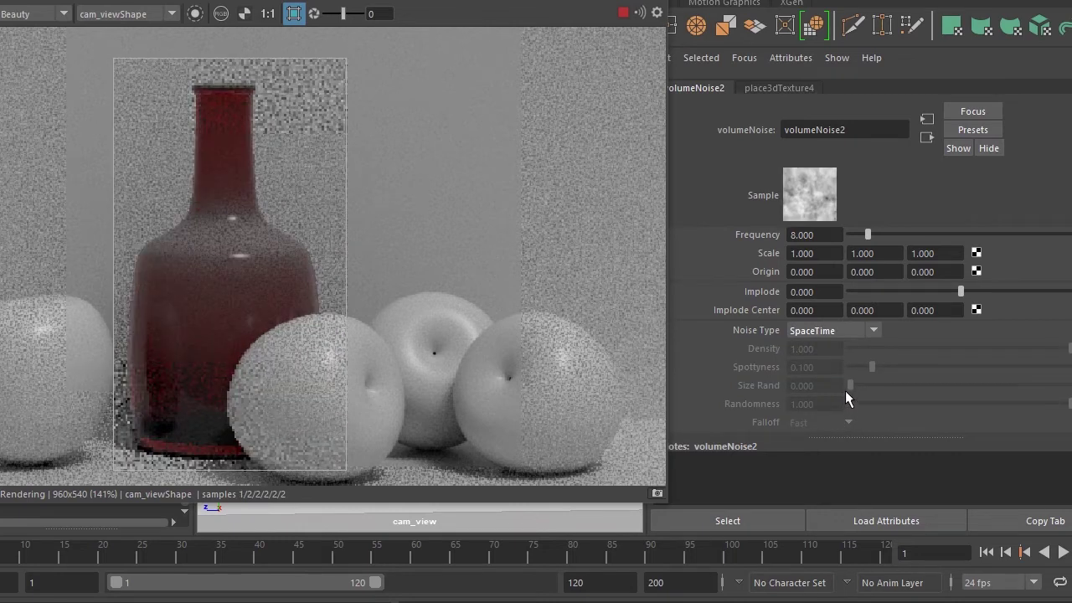
Scale place3dTexture4 to 15 15 15 and enable Alpha Is Luminance on volumeNoise2
left_click(769, 87)
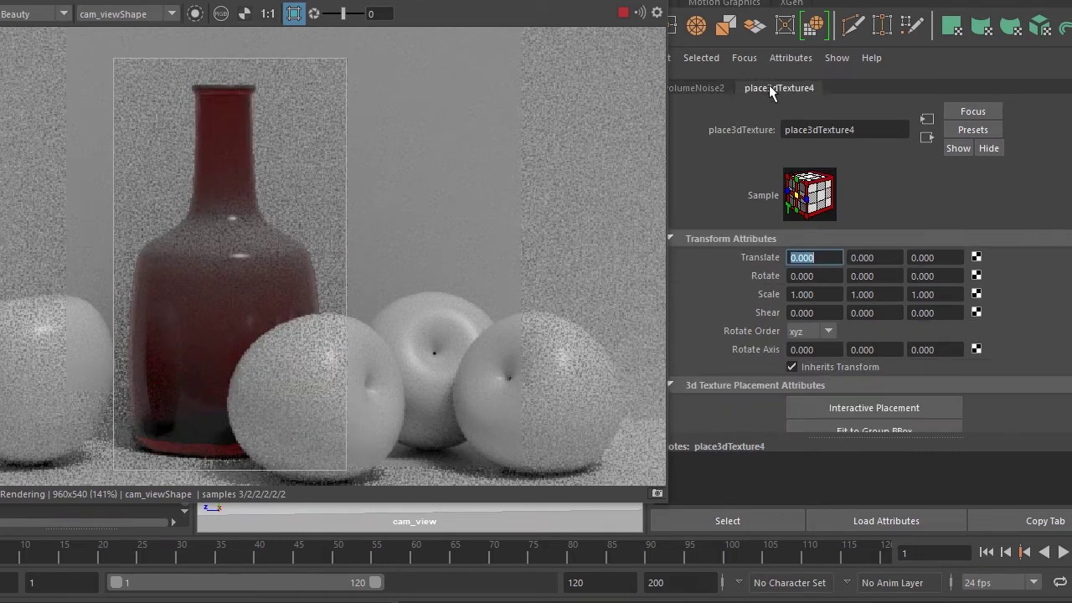
left_click(830, 295)
type("15")
key("Tab")
type("15")
key("Tab")
type("15")
key("Return")
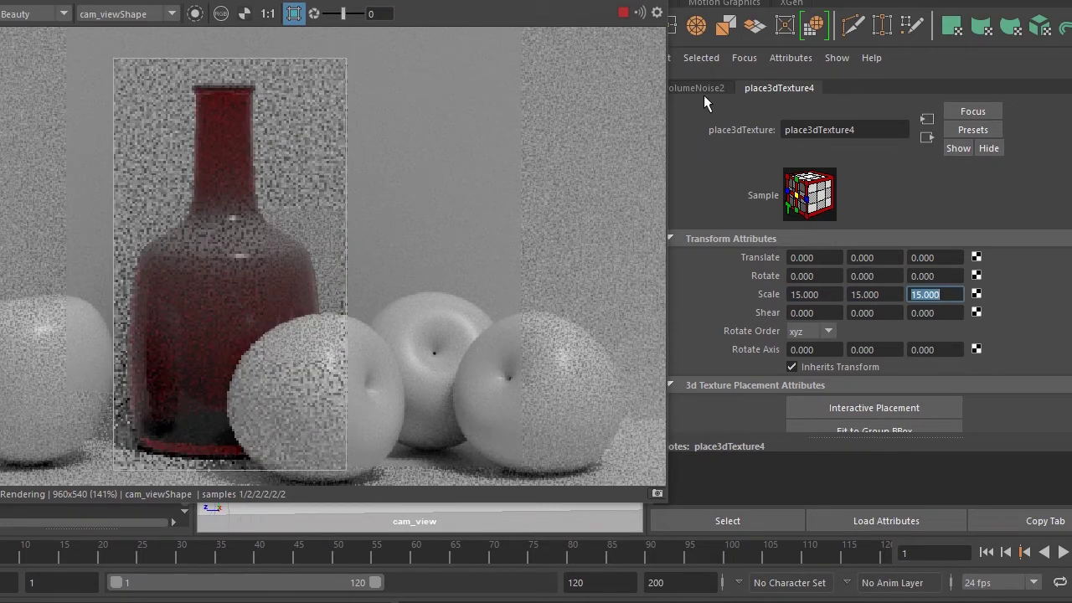
left_click(701, 90)
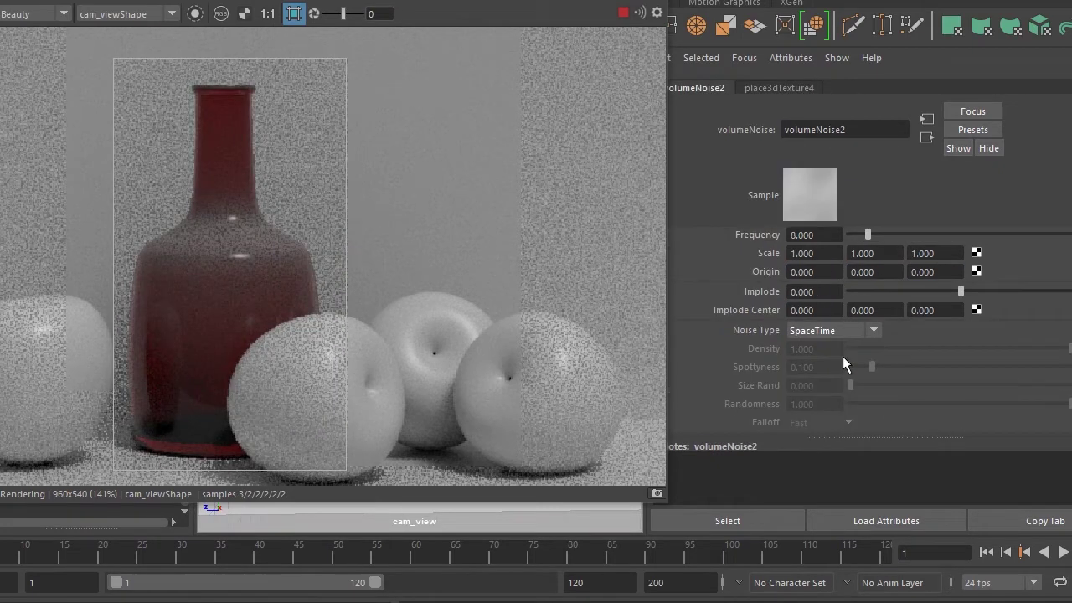
scroll(842, 356, "down", 3)
left_click(830, 414)
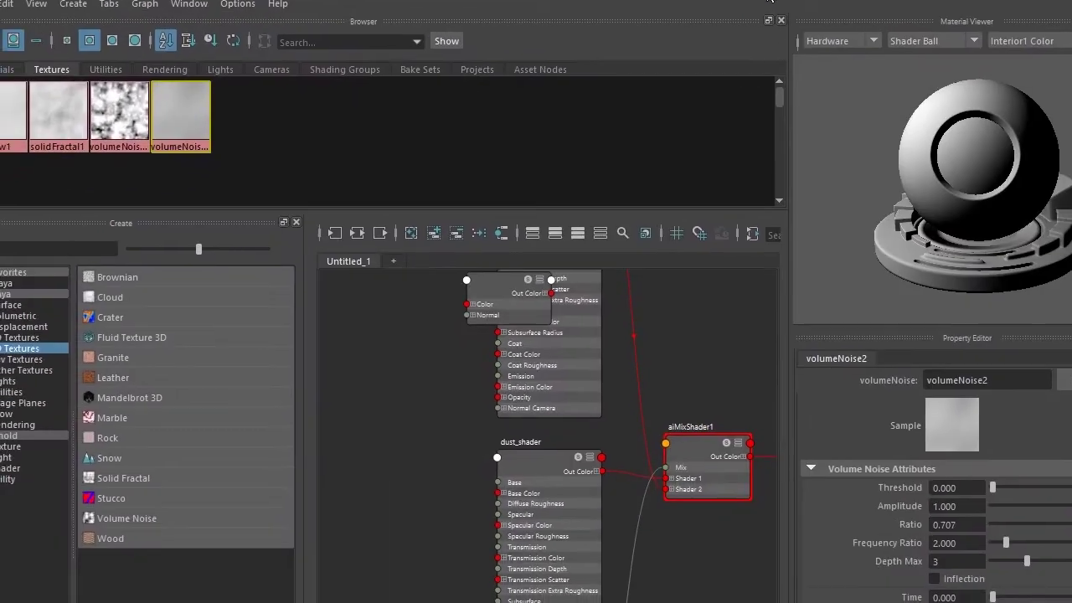
Find aiFacingRatio among the Arnold utility nodes and drop it into the Node Editor
left_click(7, 479)
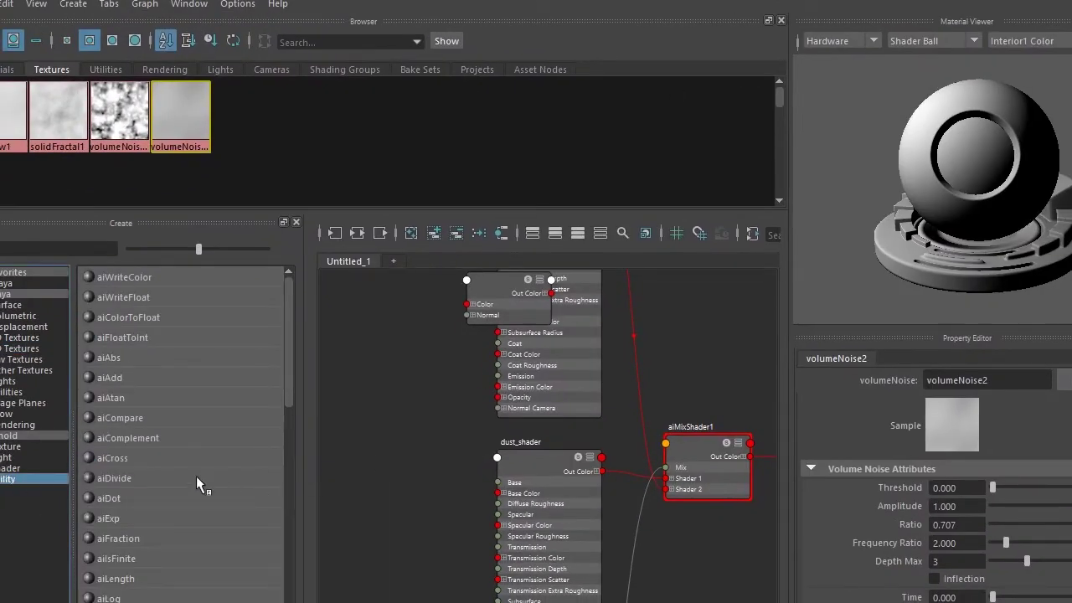
scroll(198, 468, "down", 1)
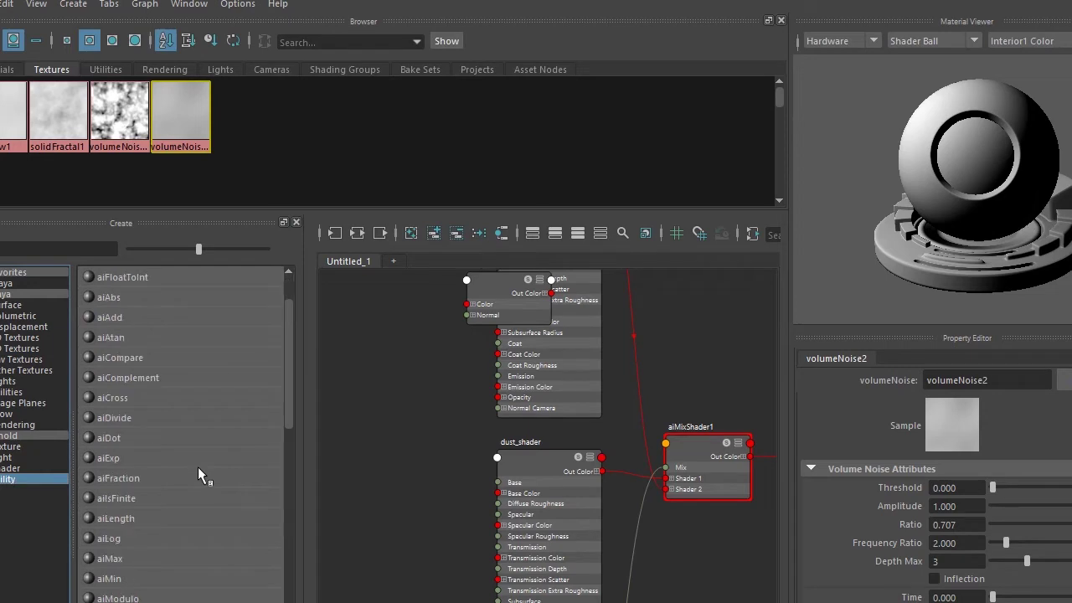
scroll(199, 468, "down", 2)
scroll(199, 468, "down", 1)
scroll(198, 466, "down", 1)
scroll(198, 467, "down", 2)
scroll(198, 465, "down", 2)
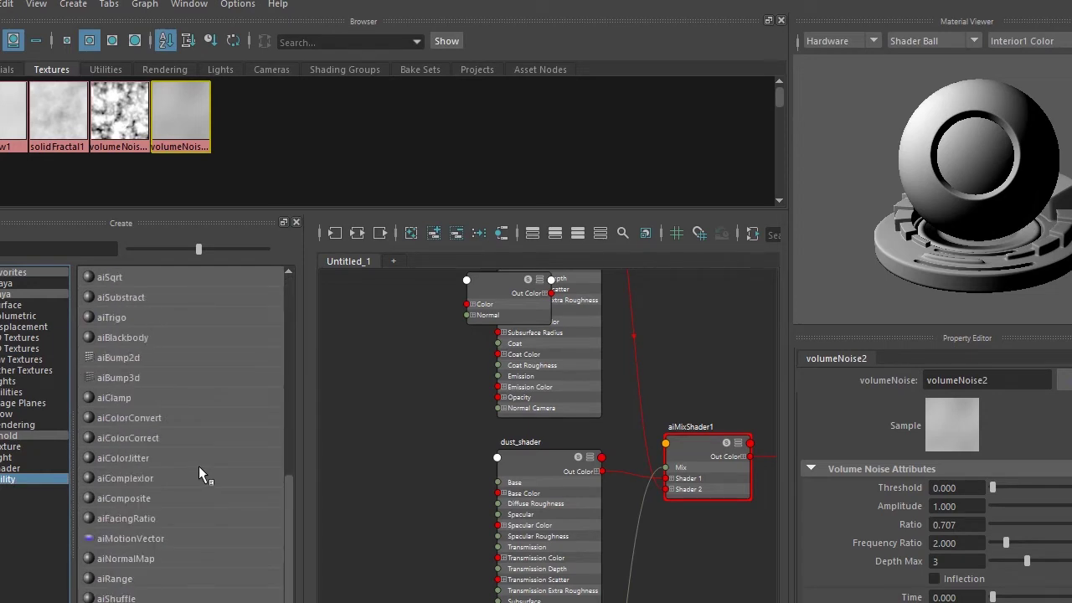
scroll(200, 464, "down", 1)
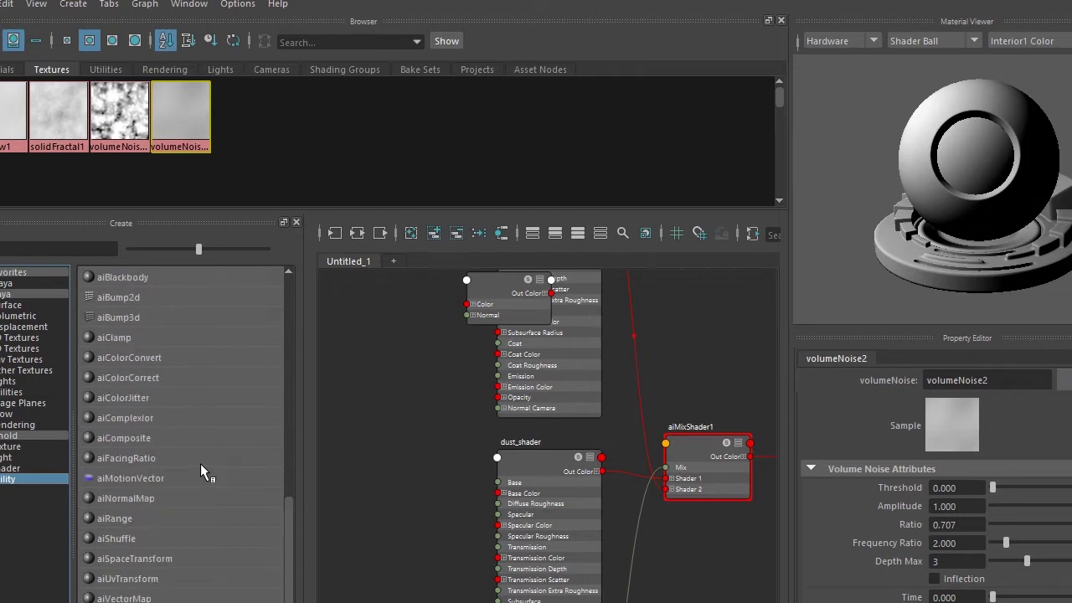
scroll(204, 462, "down", 1)
scroll(207, 459, "down", 1)
scroll(207, 459, "down", 1)
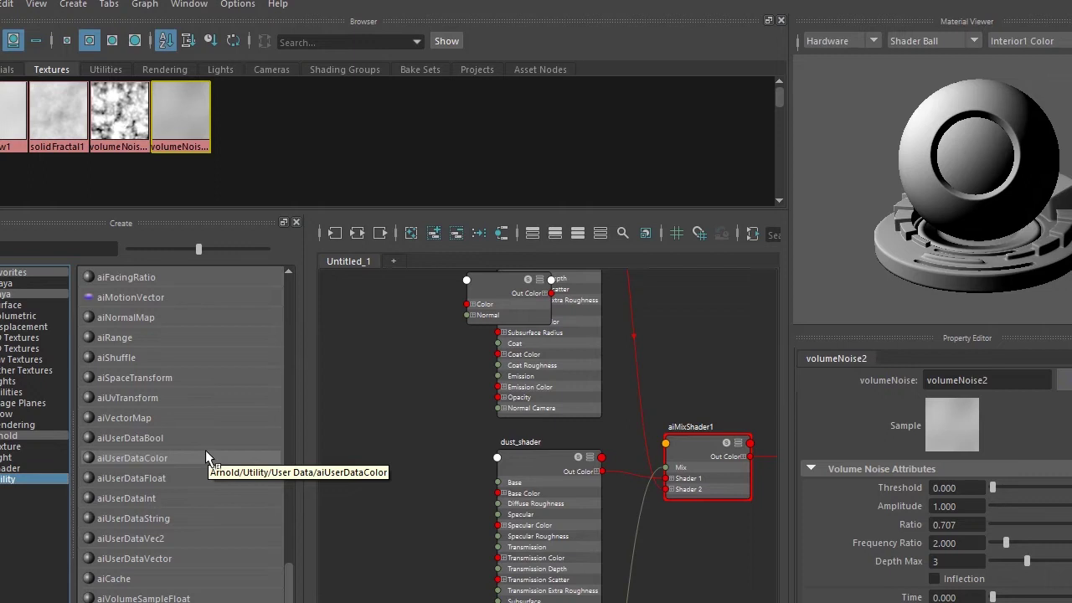
scroll(206, 452, "up", 1)
mouse_move(144, 339)
left_mouse_down()
mouse_move(443, 490)
mouse_move(373, 467)
left_mouse_up()
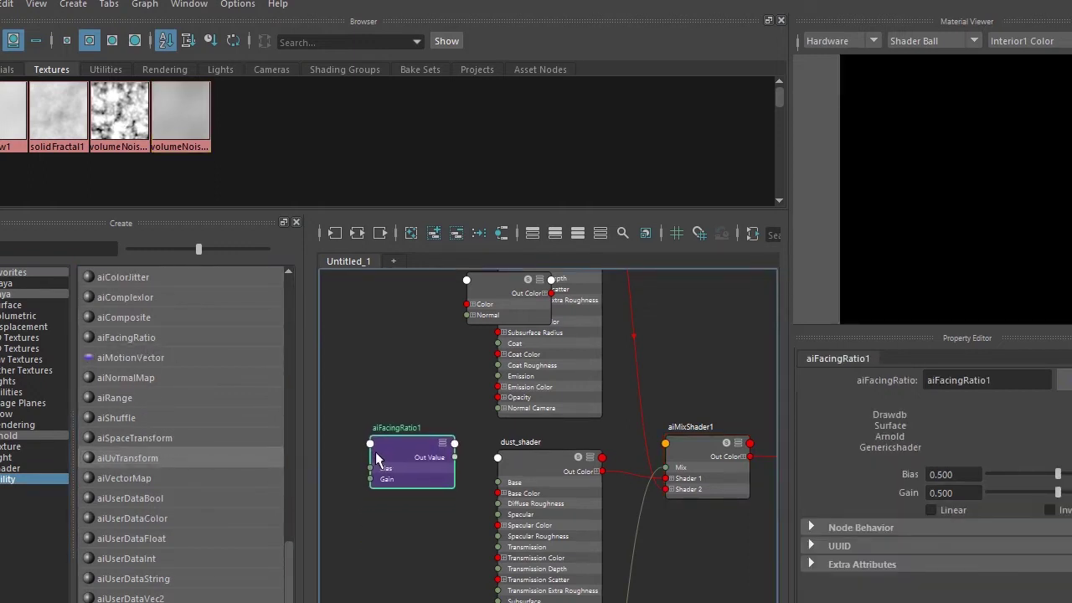
Arrange aiFacingRatio1 and aiUtility1 beside glass_base_shader, then inspect glass_base_shader's settings
middle_click_drag(379, 449, 454, 429, "alt")
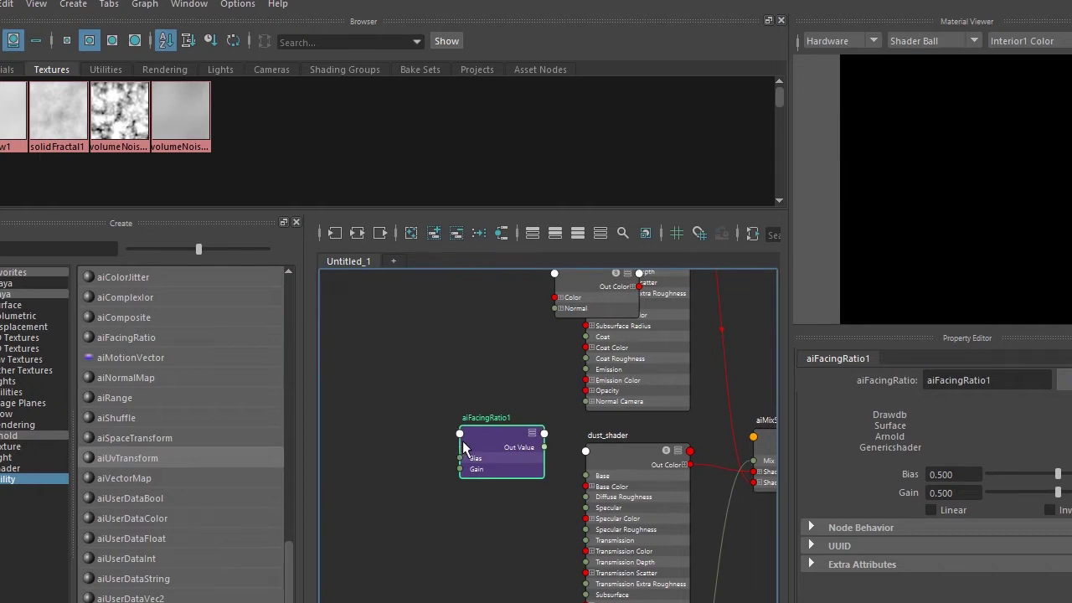
scroll(462, 440, "up", 3)
left_click_drag(503, 578, 456, 344)
middle_click_drag(480, 402, 469, 425, "alt")
left_click(564, 433)
left_click_drag(564, 433, 448, 550)
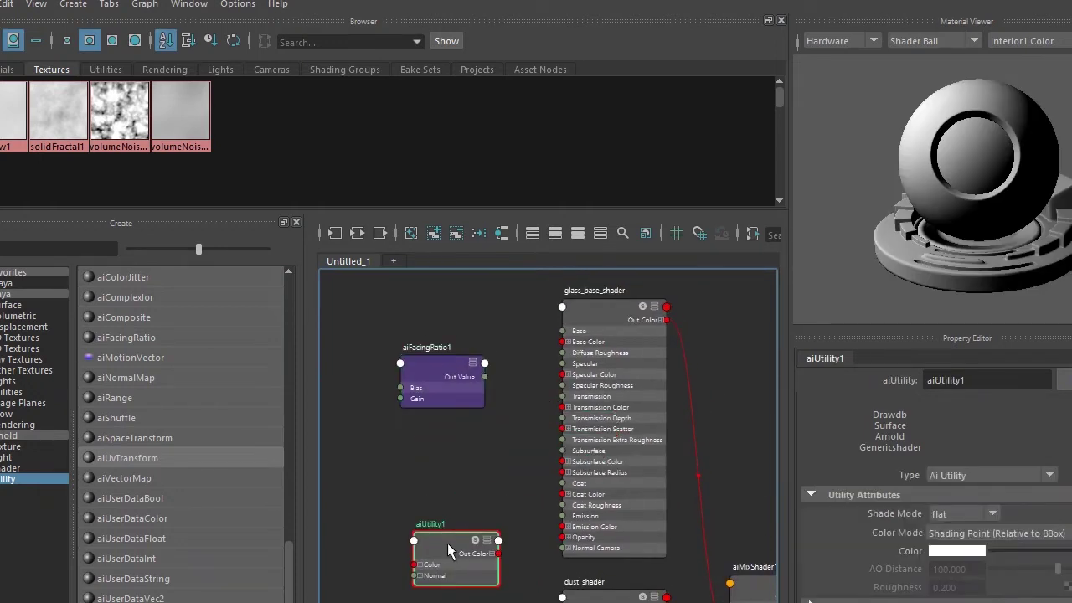
right_click_drag(496, 411, 532, 444, "alt")
left_click(571, 357)
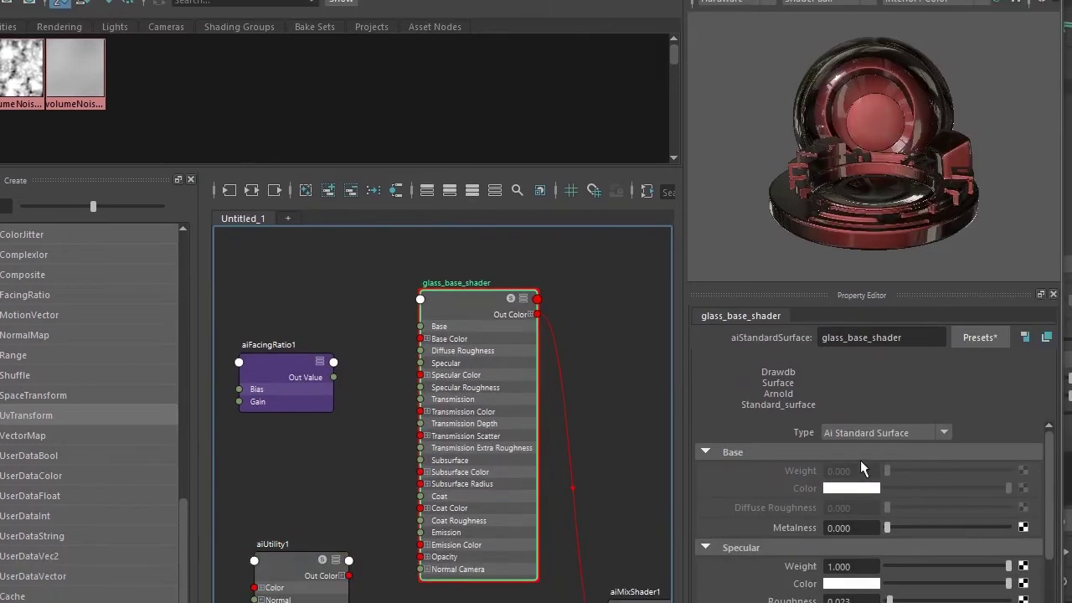
scroll(863, 477, "down", 4)
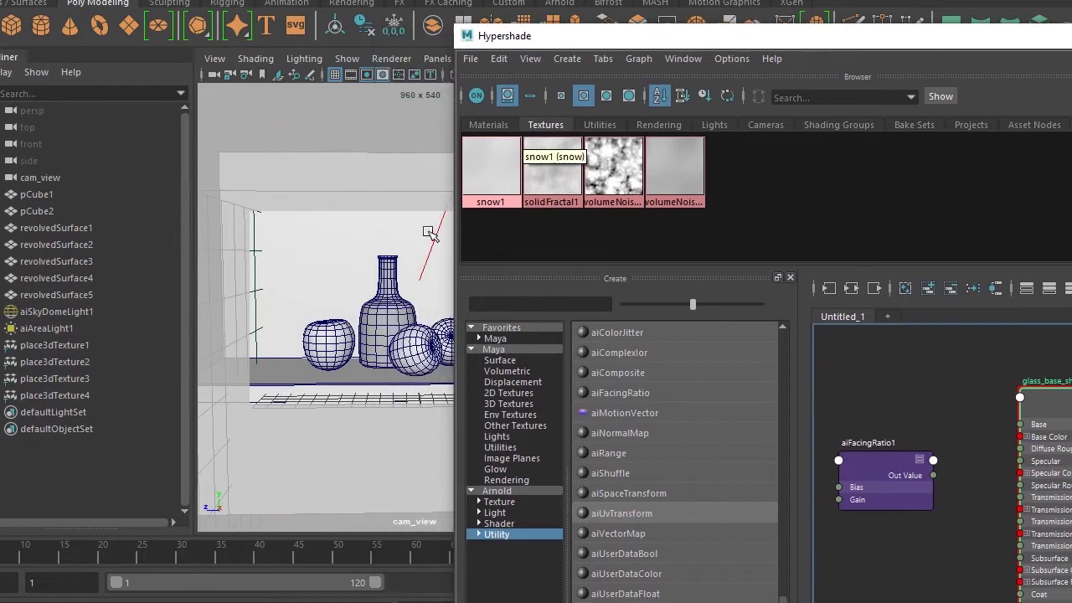
Select the bottle and graph aiStandardSurface4's shading network in the editor
left_click(402, 281)
left_click(494, 126)
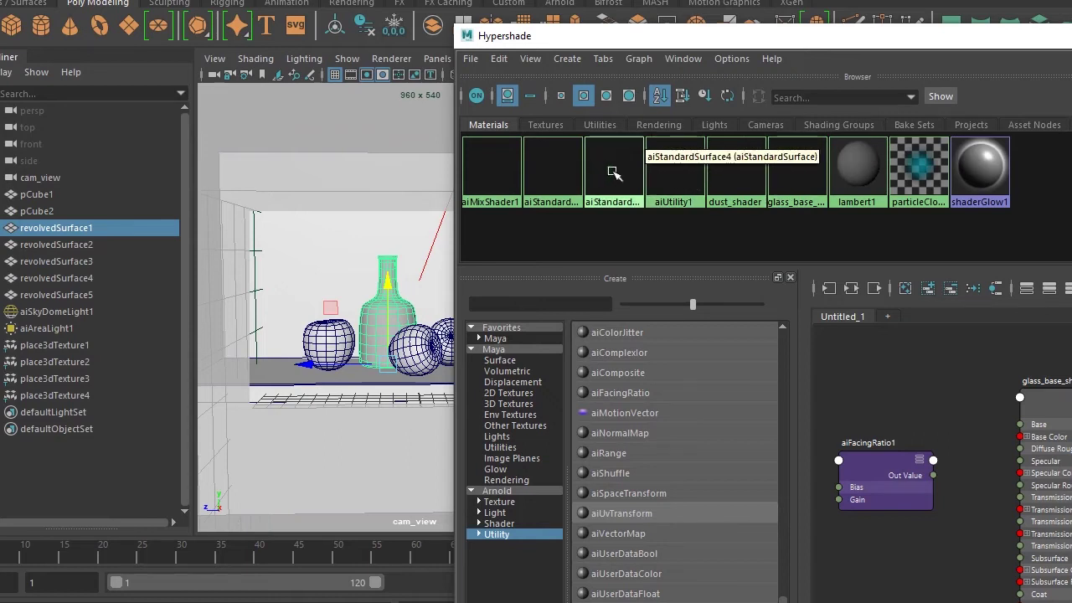
left_click(617, 172)
scroll(974, 438, "up", 3)
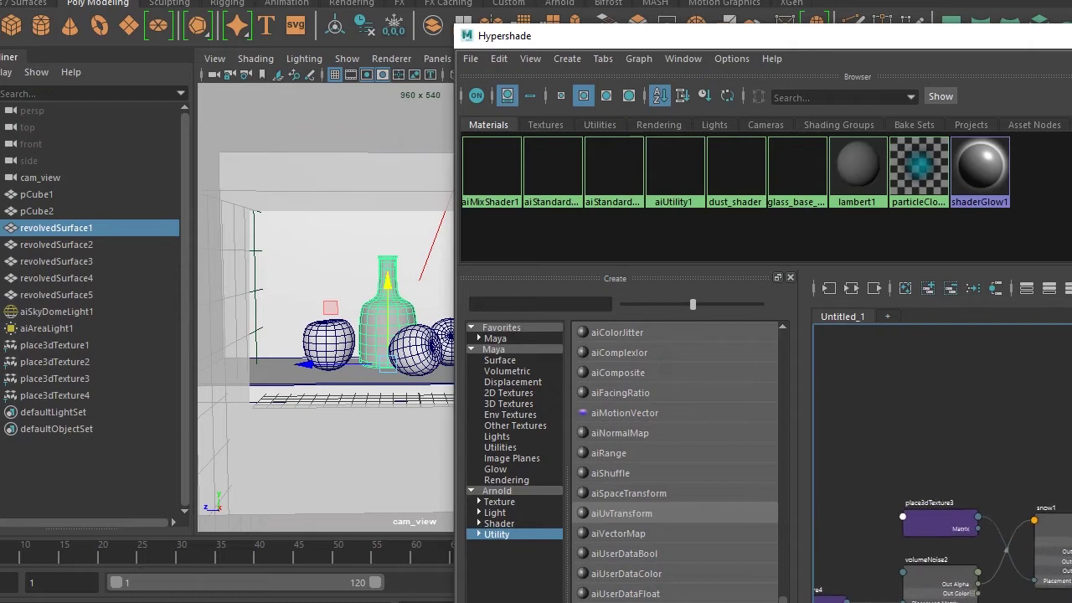
scroll(971, 548, "down", 3)
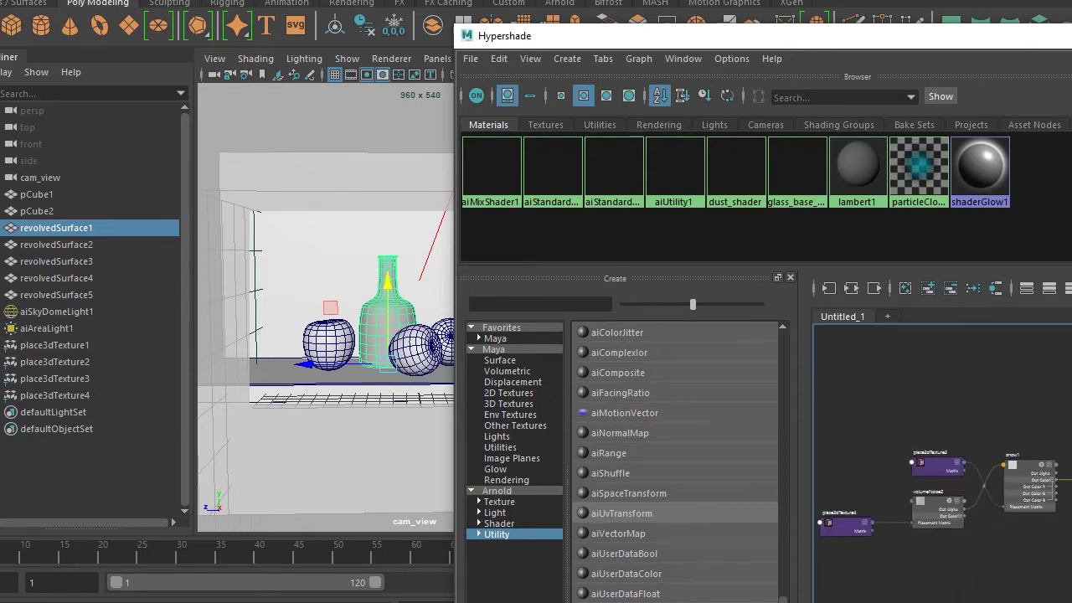
left_click(1057, 466)
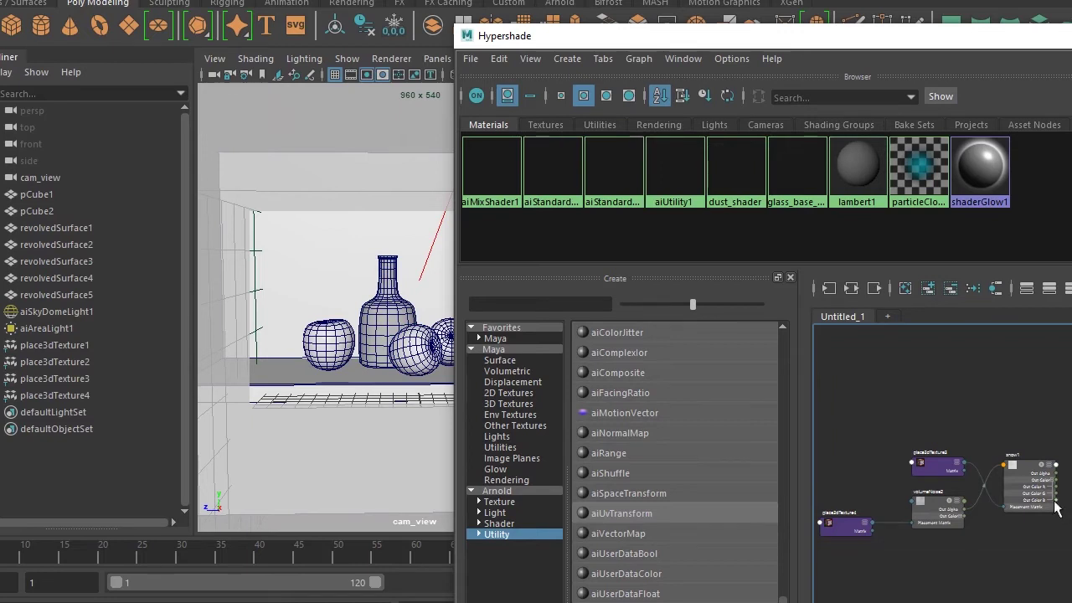
middle_click_drag(1046, 559, 963, 501, "alt")
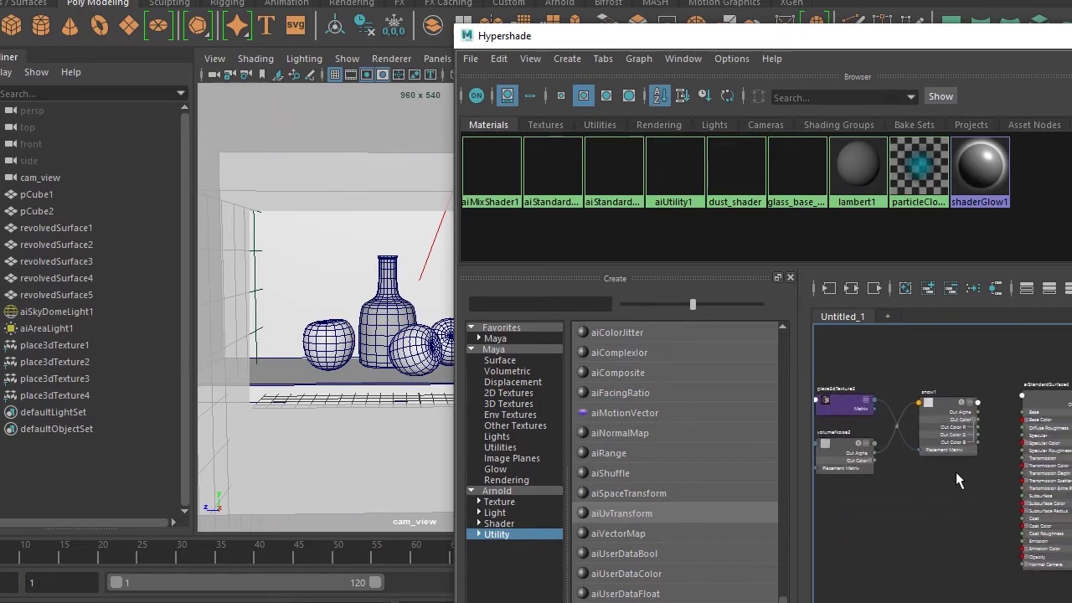
Add an aiFacingRatio node next to aiStandardSurface4 in the graph
left_click(611, 126)
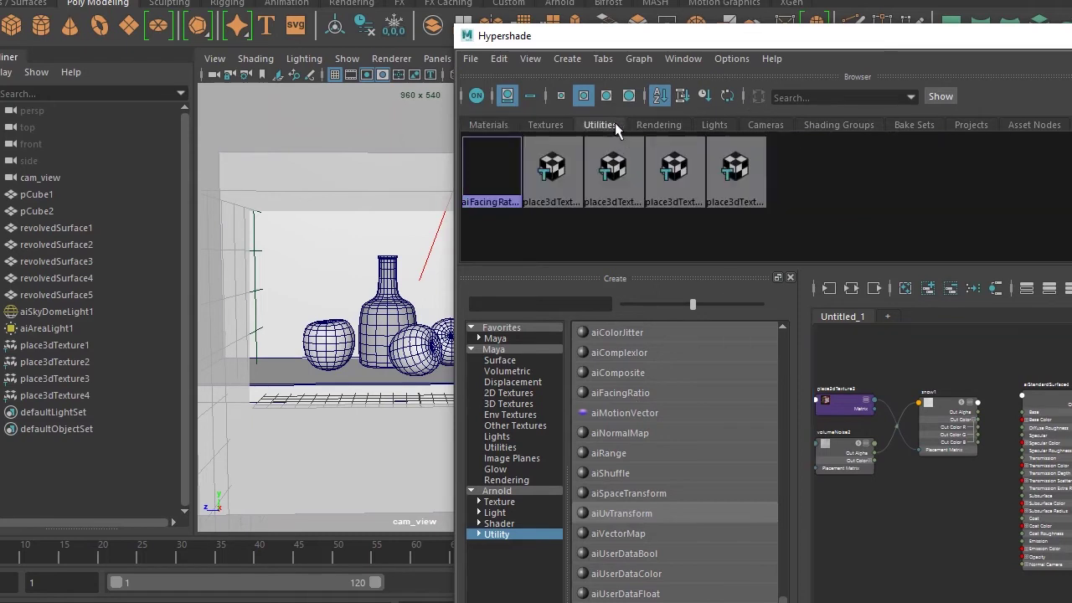
middle_click_drag(486, 172, 951, 507)
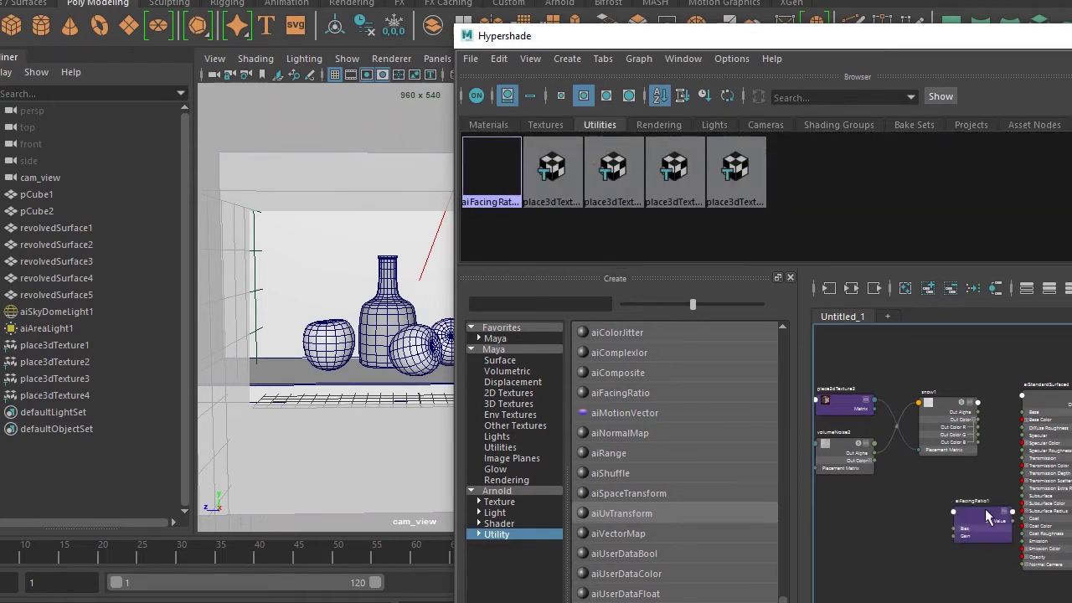
scroll(1004, 523, "up", 3)
left_click_drag(1004, 523, 935, 455)
middle_click_drag(943, 457, 934, 519, "alt")
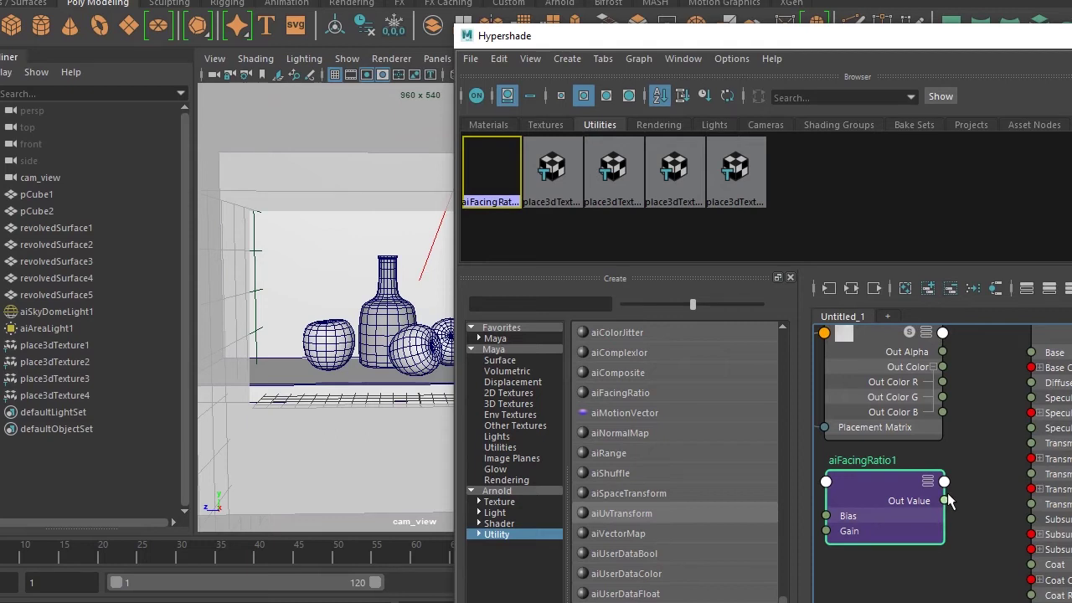
Connect aiFacingRatio1's Out Value to aiStandardSurface4's Base Color R, G and B
left_click_drag(949, 500, 1029, 357)
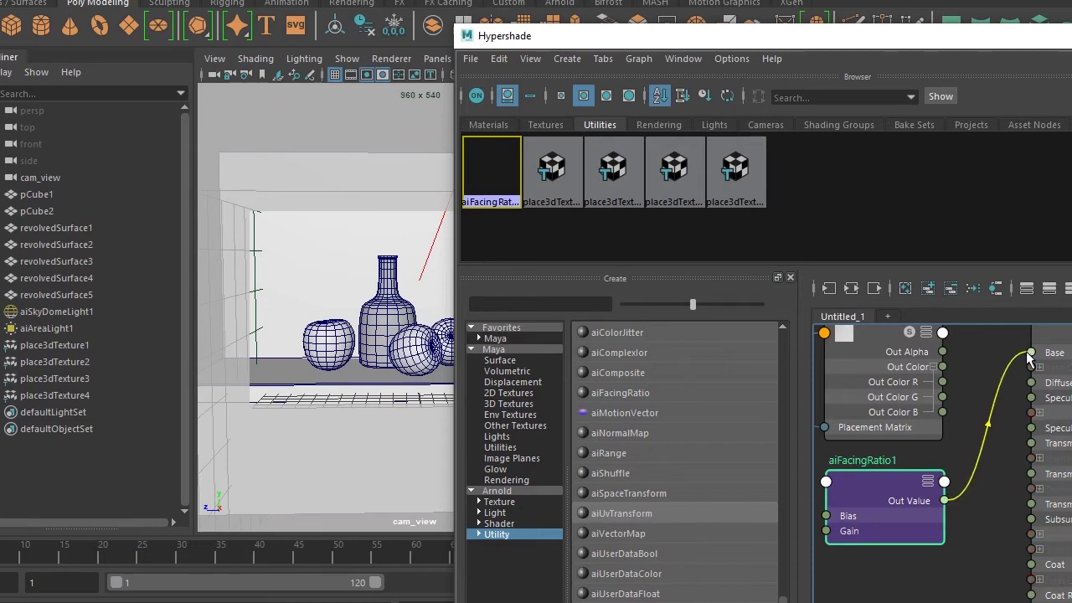
left_click_drag(1029, 357, 1013, 466)
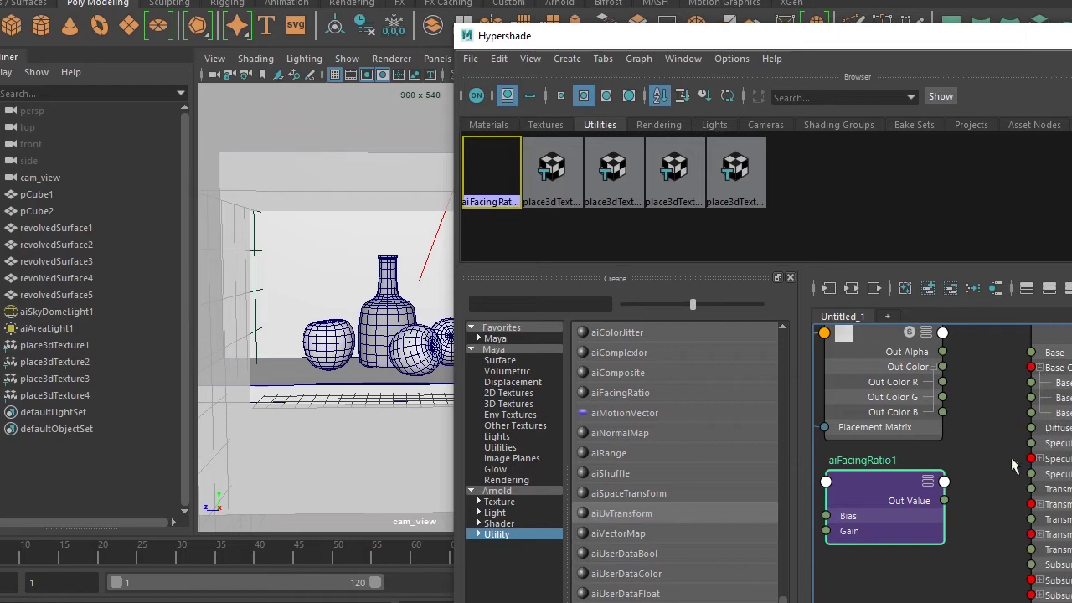
left_click_drag(960, 500, 1031, 382)
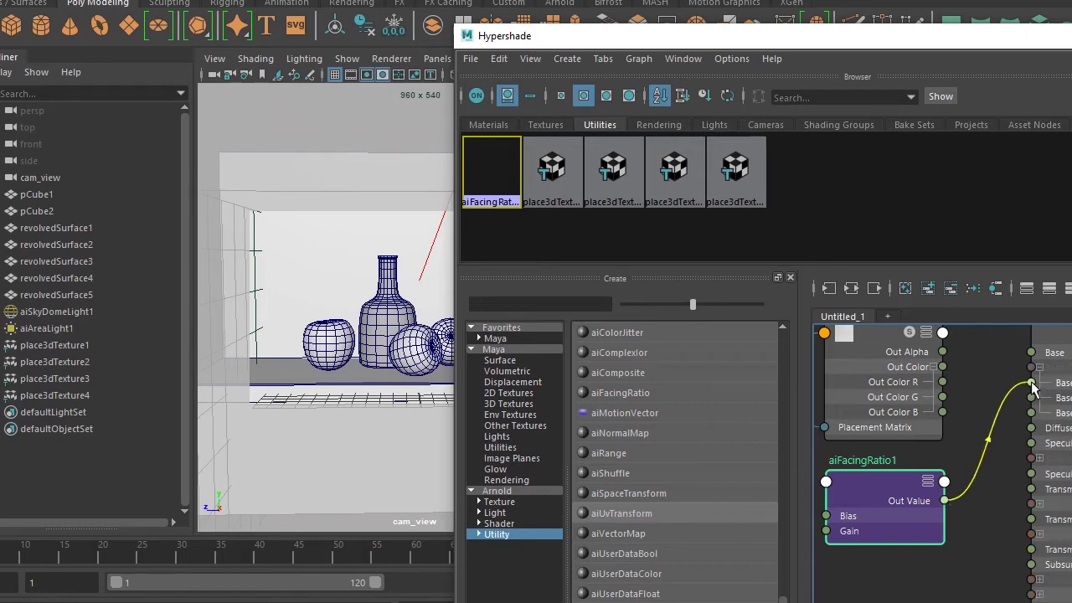
left_click_drag(946, 500, 1031, 397)
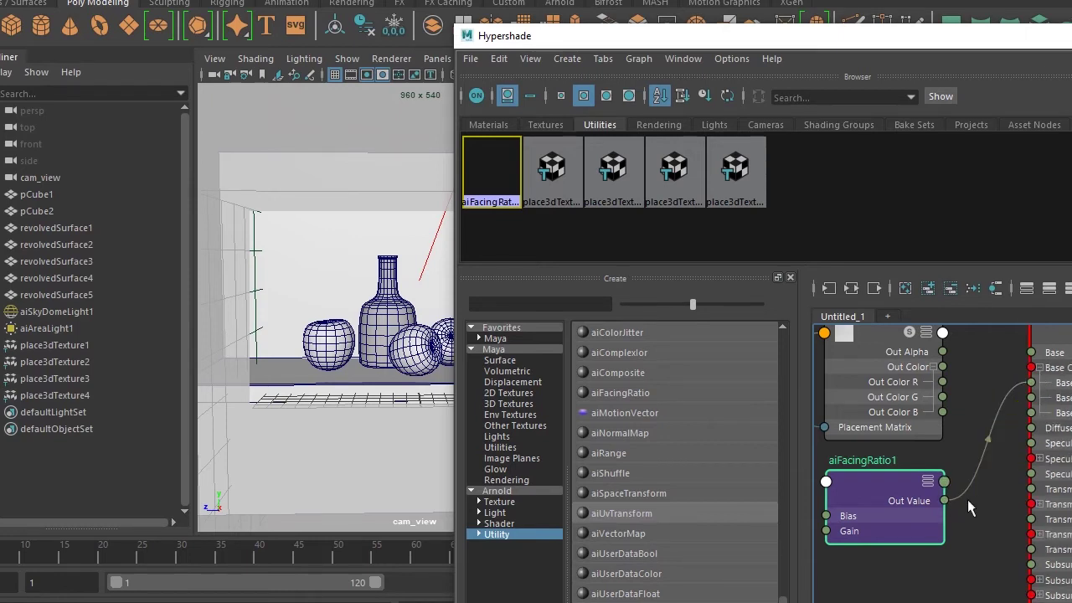
left_click_drag(947, 500, 1031, 412)
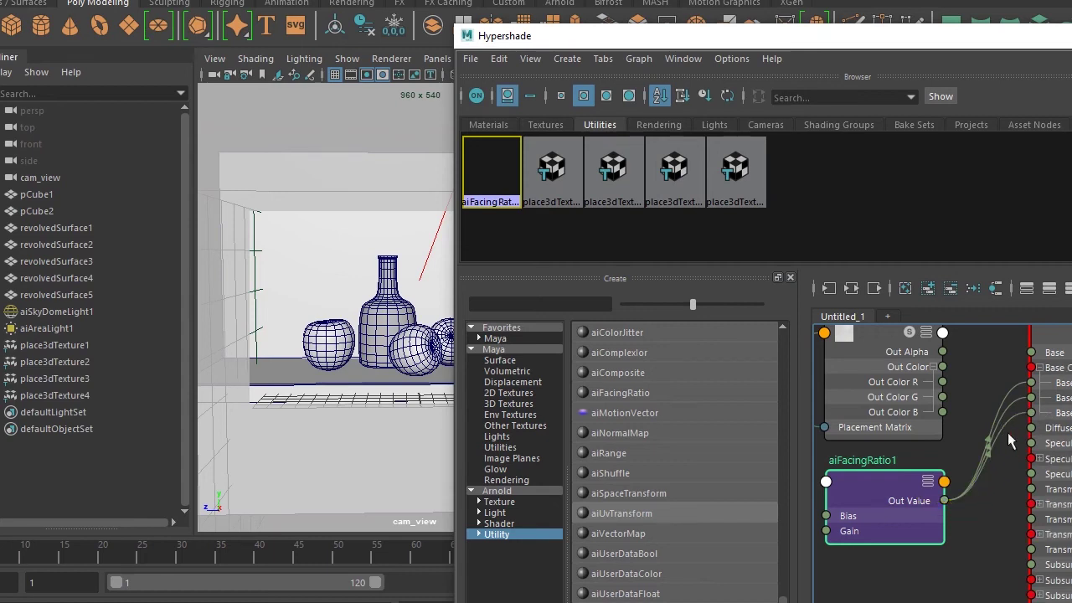
Rearrange the Hypershade window and graph layout around aiStandardSurface4, then close Hypershade
left_click_drag(1070, 42, 883, 53)
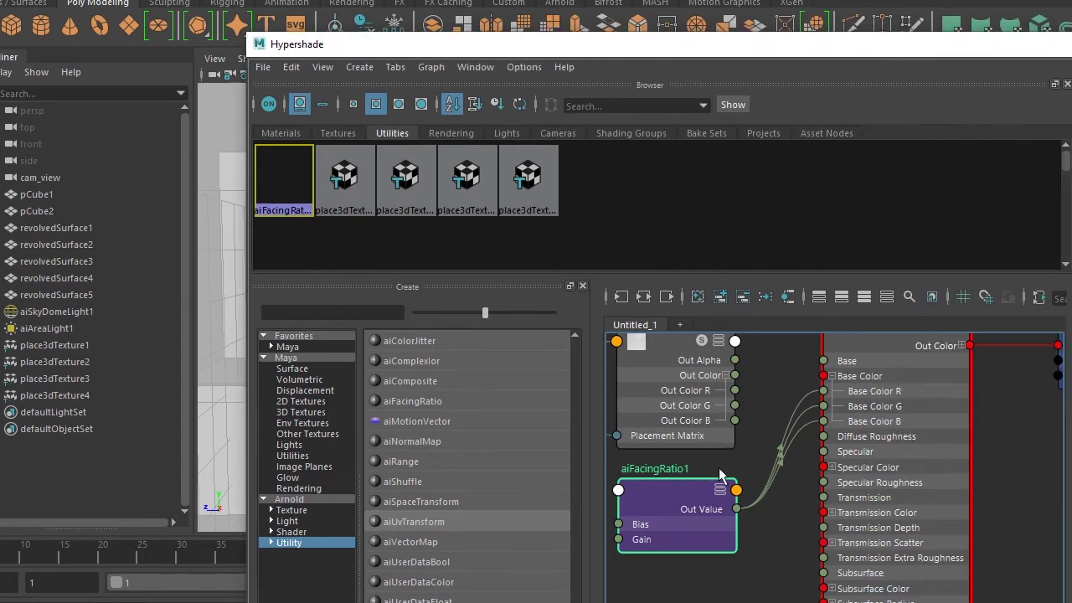
left_click_drag(1020, 57, 1005, 136)
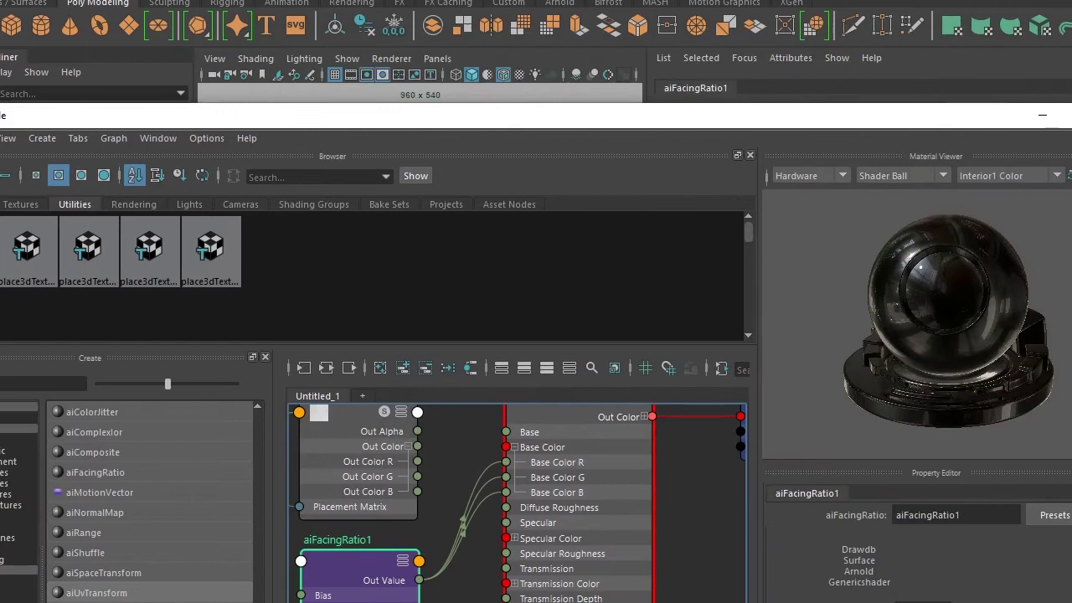
left_click_drag(608, 124, 645, 344)
left_click(401, 303)
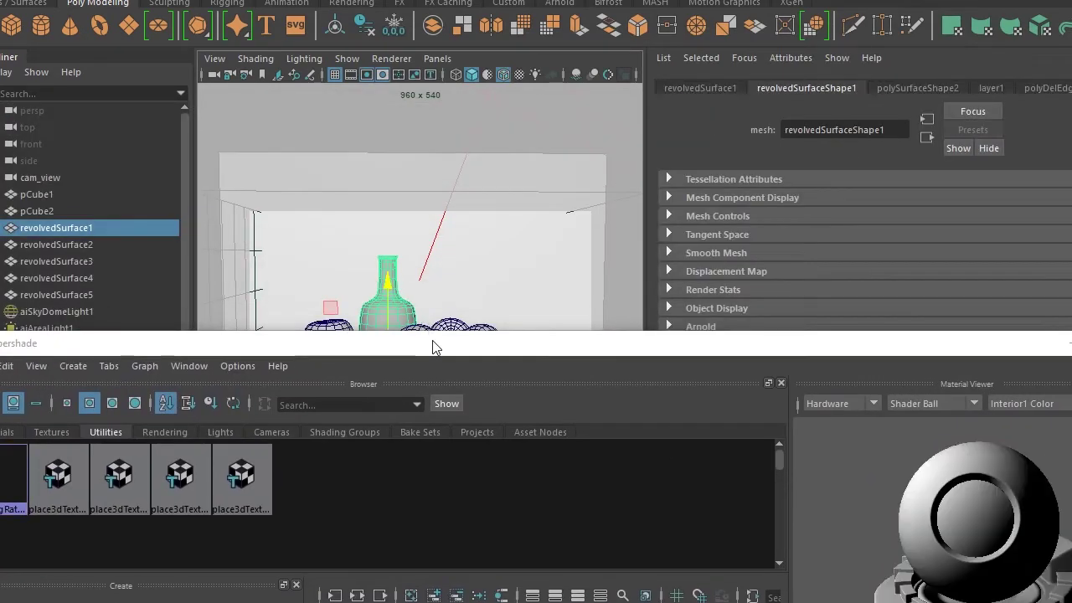
left_click_drag(433, 344, 674, 7)
left_click(661, 235)
scroll(804, 349, "up", 3)
mouse_move(791, 356)
right_mouse_down()
mouse_move(793, 407)
mouse_move(789, 289)
right_mouse_up()
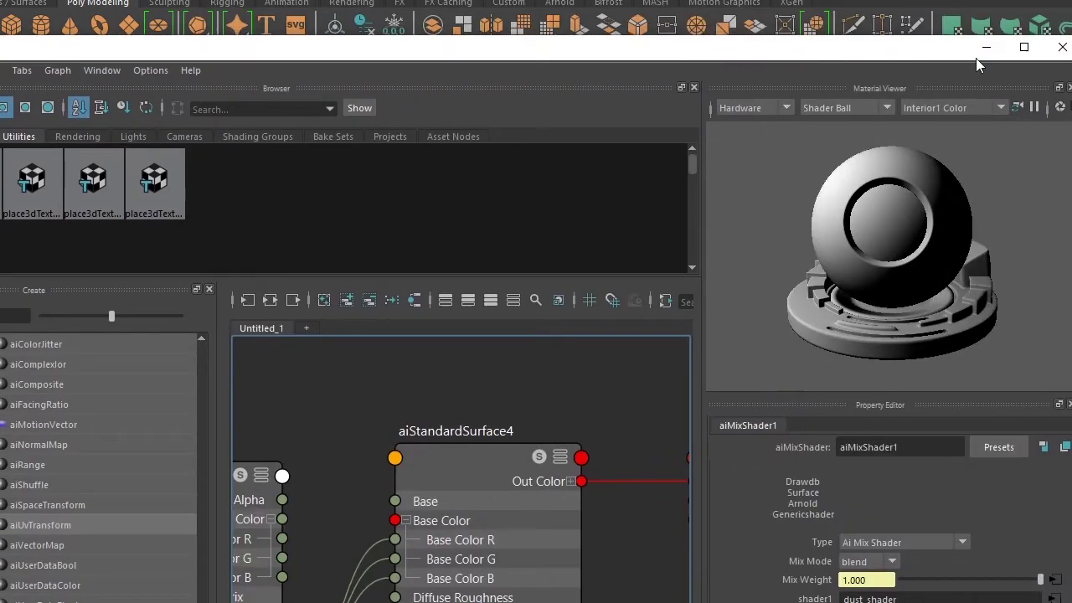
left_click(976, 58)
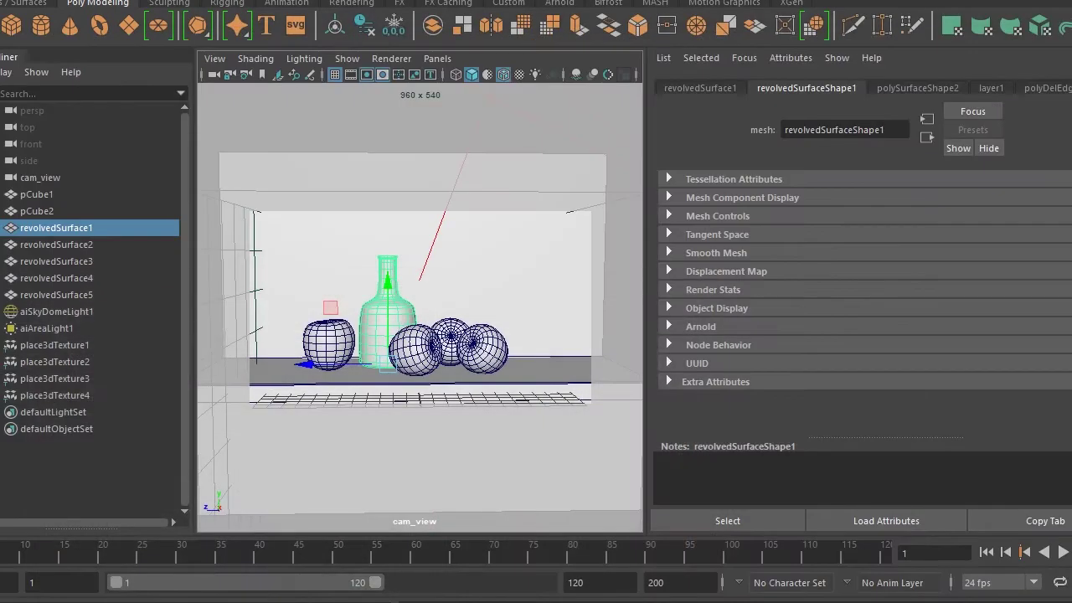
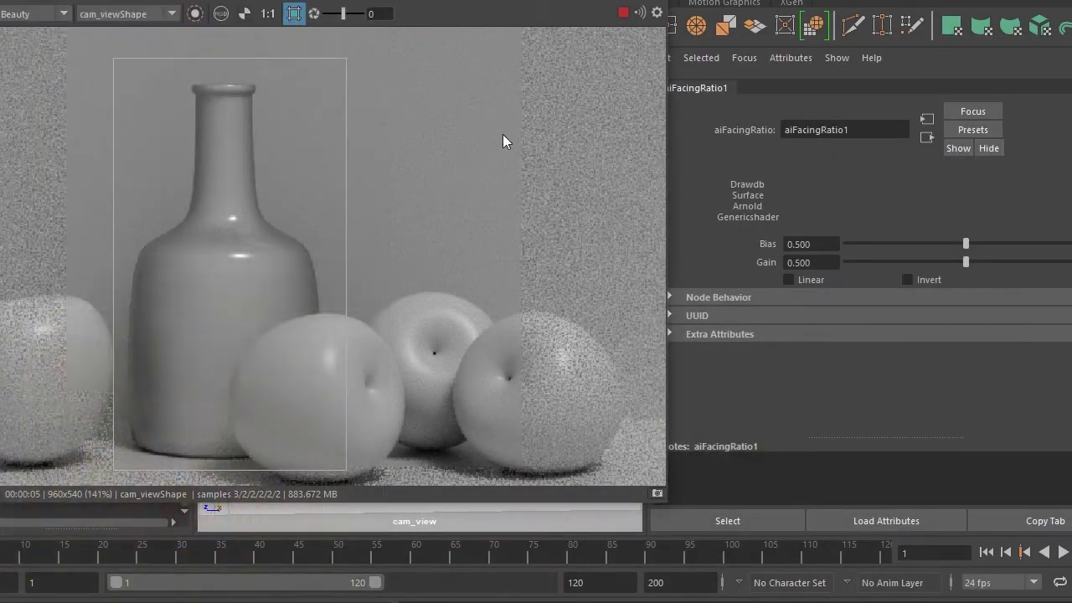
Invert aiFacingRatio1 and tune it to Bias 0.543 and Gain 0.110 while watching the render
left_click(908, 279)
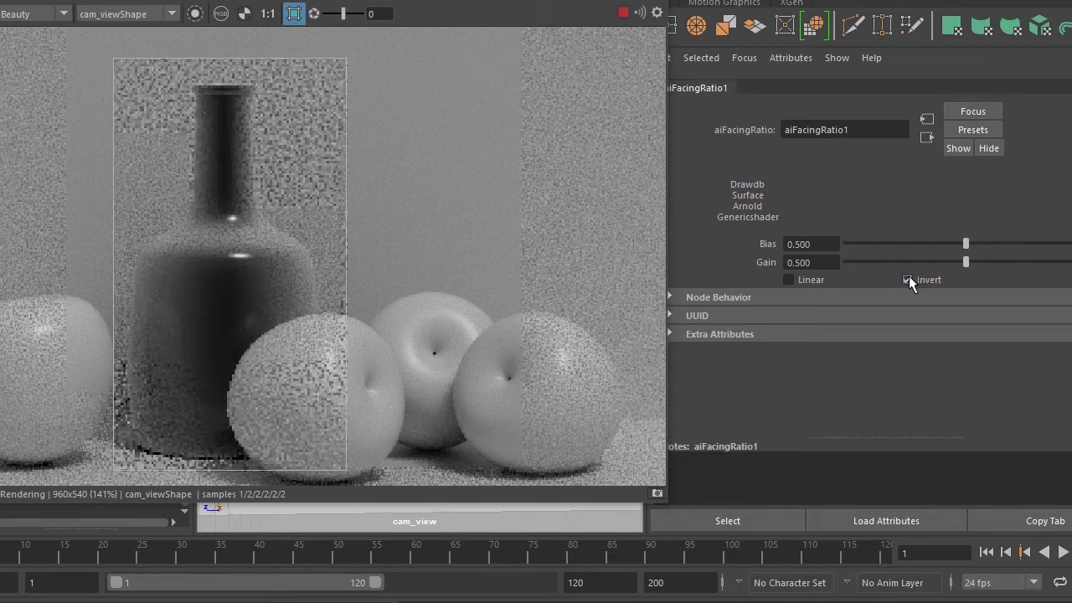
mouse_move(966, 244)
left_mouse_down()
mouse_move(827, 257)
mouse_move(1070, 257)
left_mouse_up()
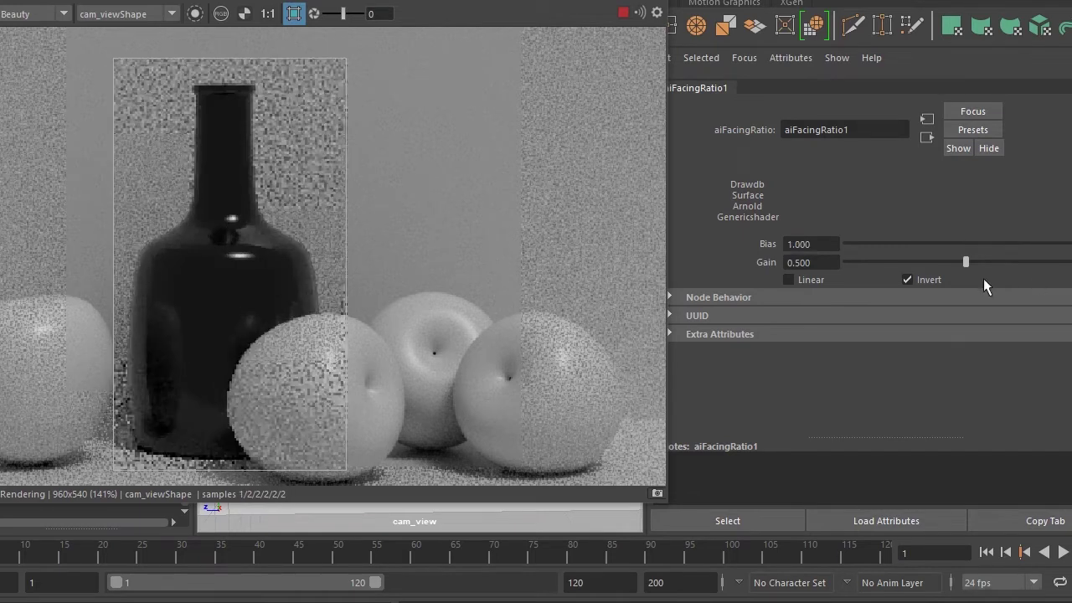
mouse_move(964, 262)
left_mouse_down()
mouse_move(839, 266)
mouse_move(984, 263)
left_mouse_up()
mouse_move(921, 243)
left_mouse_down()
mouse_move(818, 265)
mouse_move(974, 247)
left_mouse_up()
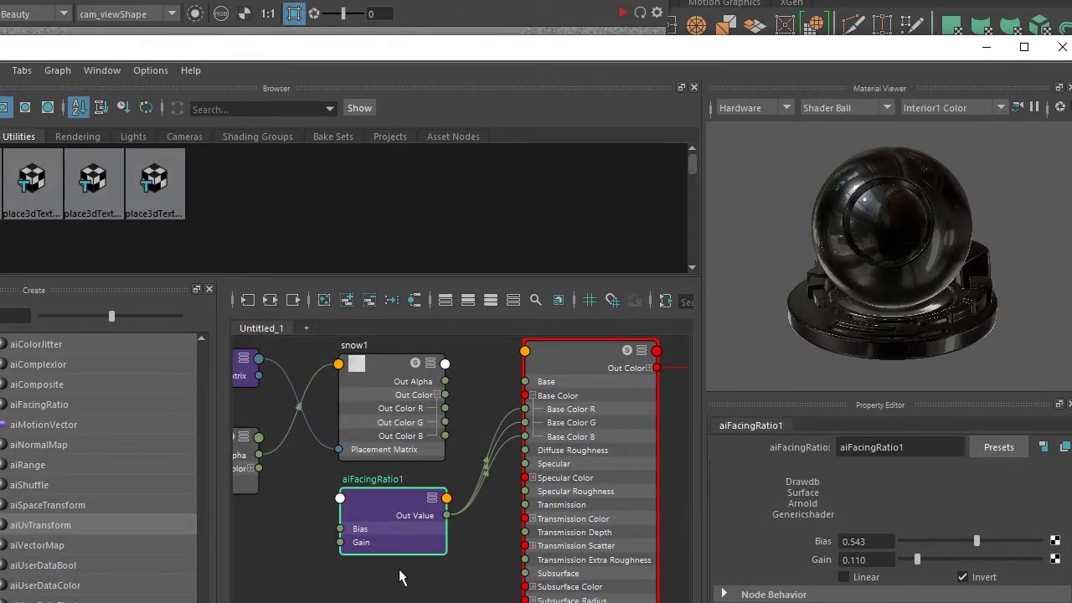
Delete the aiFacingRatio1 node from the Hypershade graph
middle_click_drag(399, 570, 499, 548, "alt")
key("Delete")
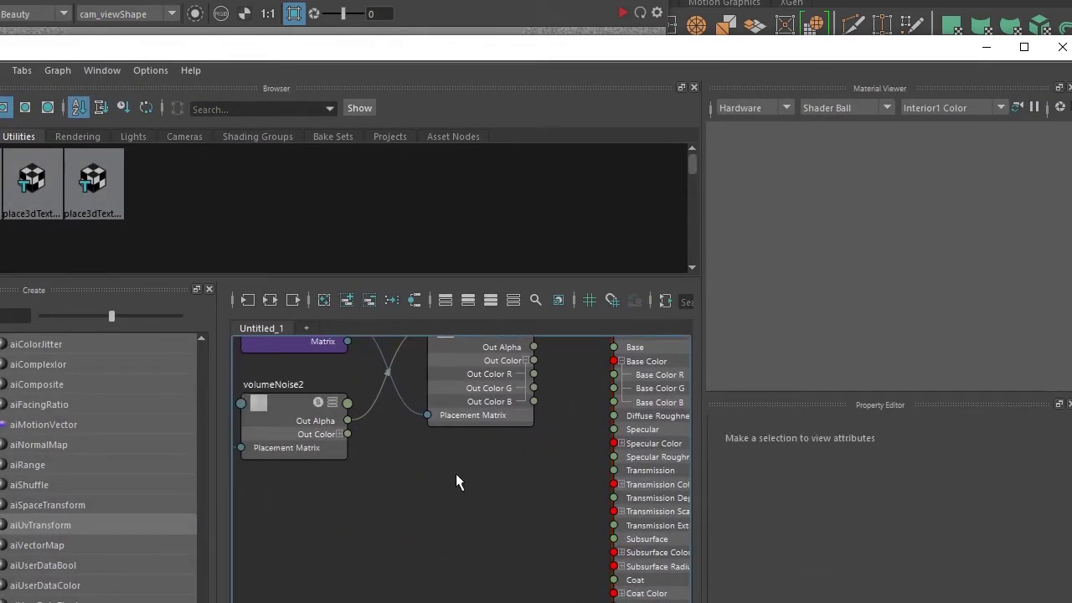
left_click_drag(132, 42, 496, 76)
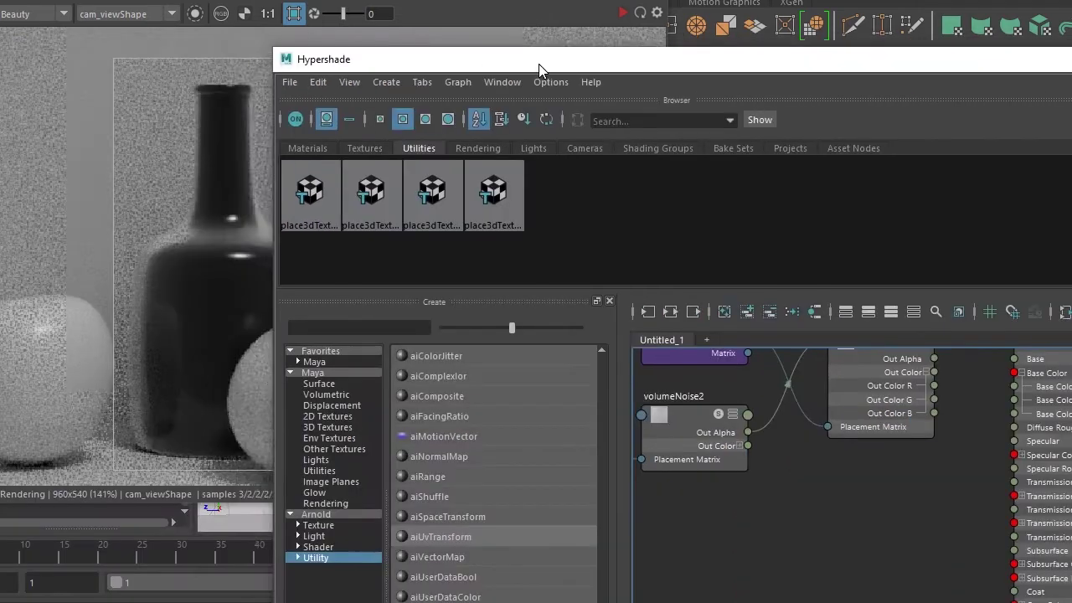
Select the bottle, assign glass_base_shader to it, and close Hypershade
left_click(285, 153)
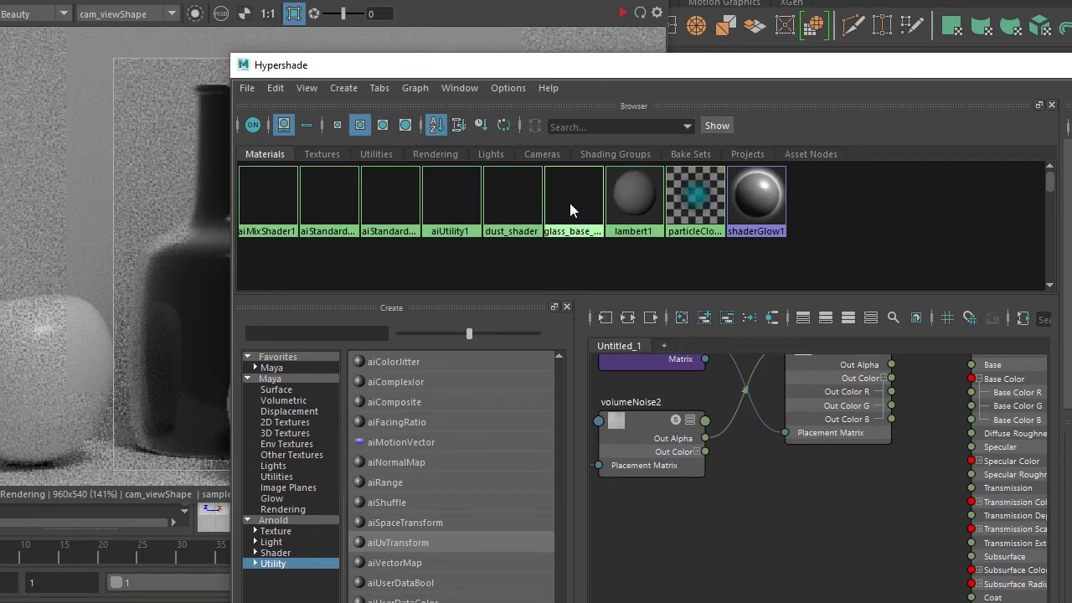
middle_click_drag(565, 189, 823, 513)
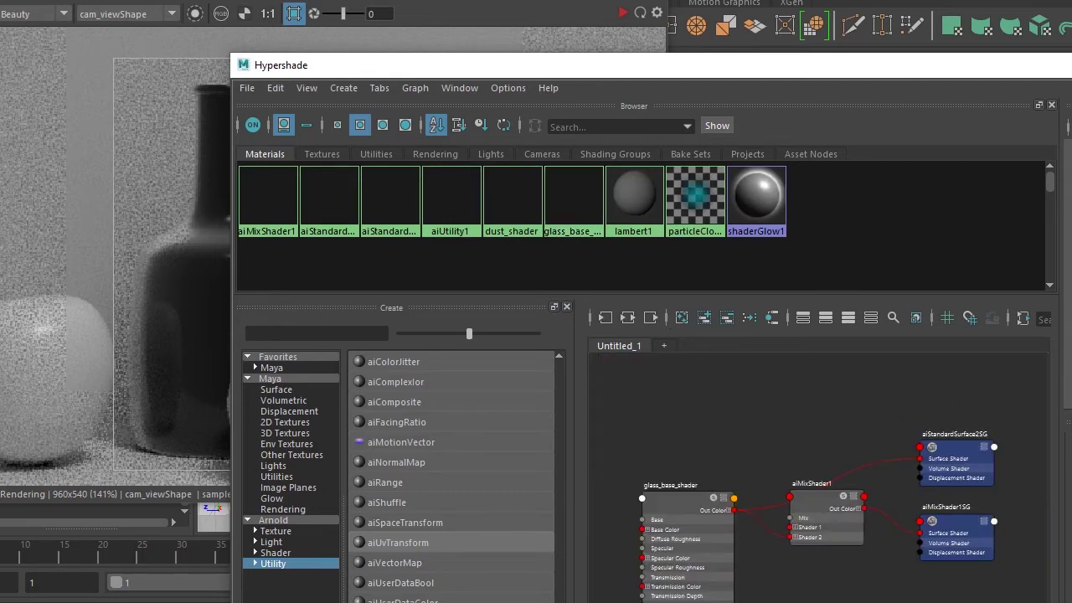
left_click(261, 310)
left_click_drag(424, 74, 611, 50)
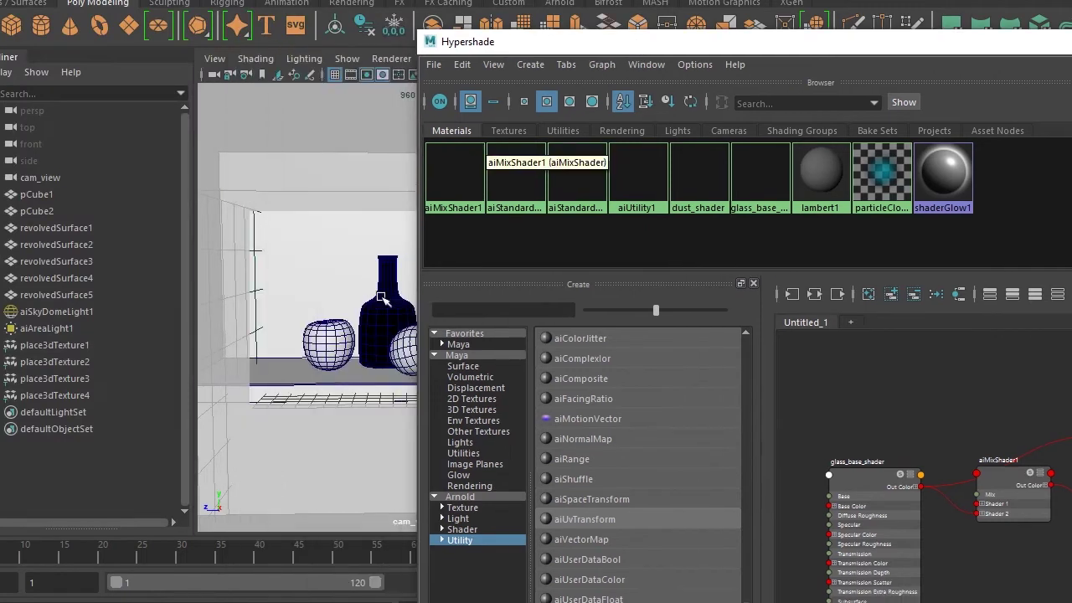
left_click(381, 301)
scroll(921, 360, "up", 3)
scroll(921, 360, "up", 2)
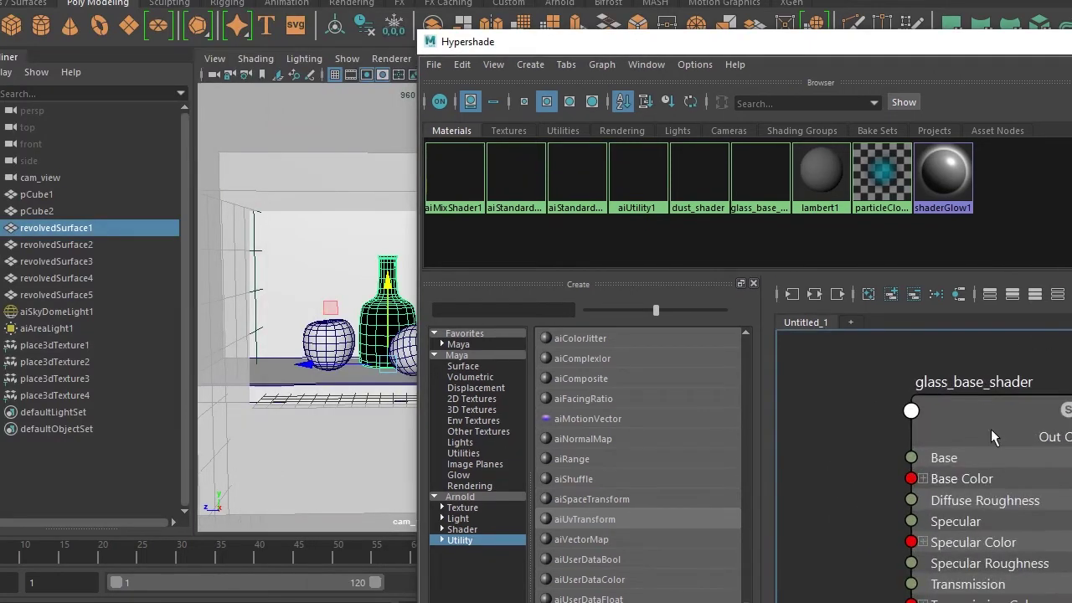
right_click_drag(922, 354, 893, 277)
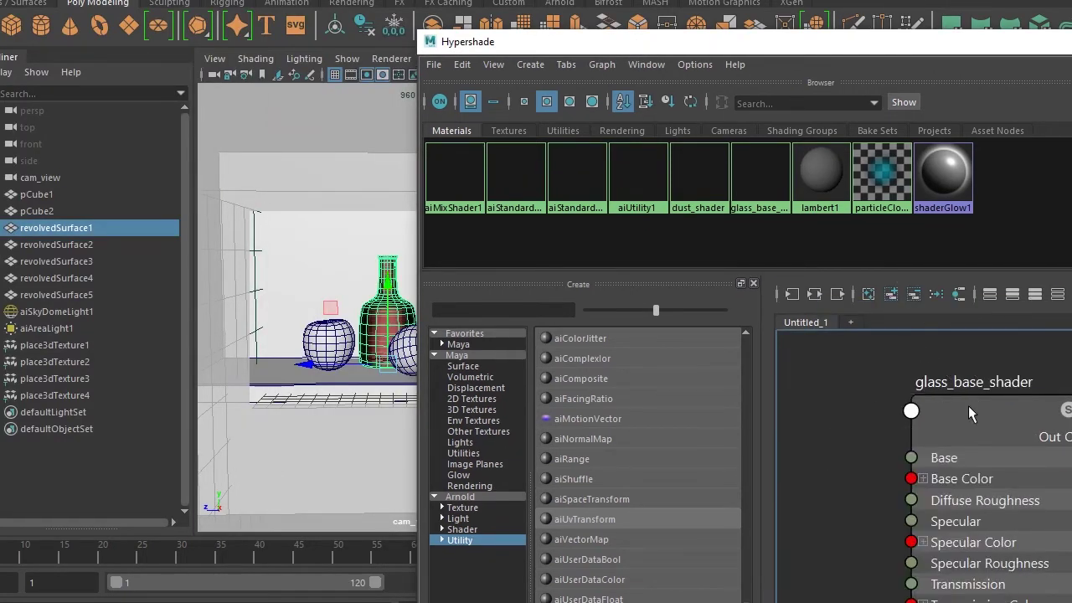
left_click(970, 413)
left_click_drag(1049, 63, 949, 112)
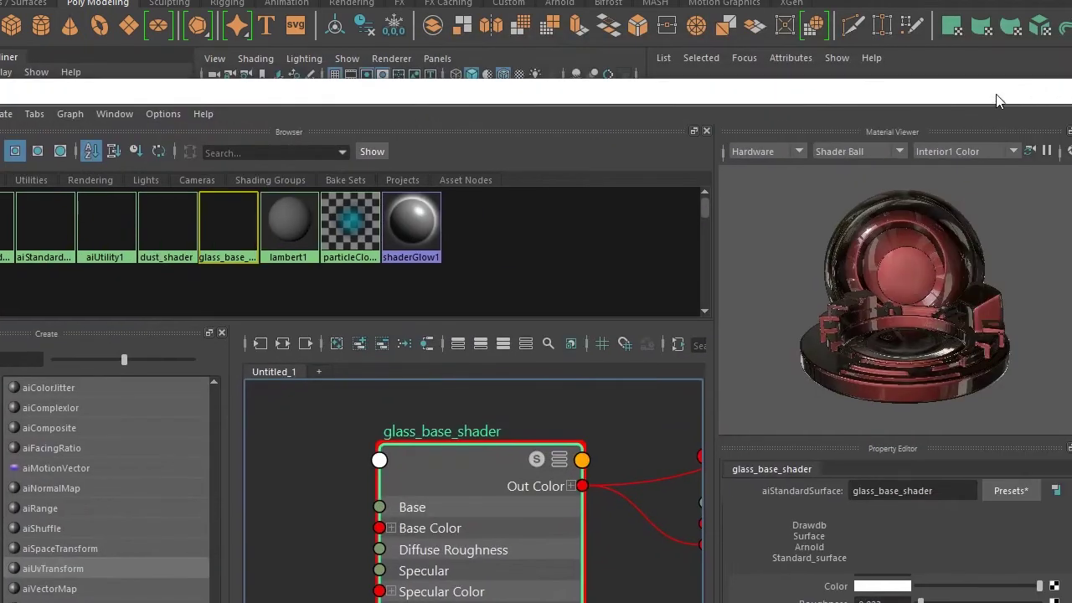
left_click(1000, 96)
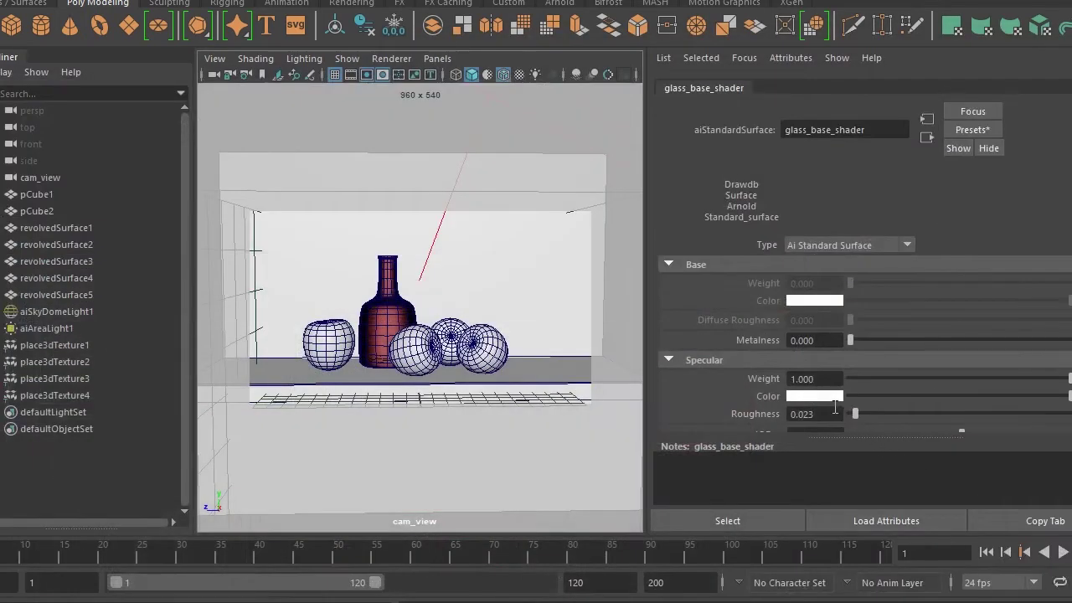
Drag the glass_base_shader Transmission Color down to black
scroll(835, 407, "down", 2)
scroll(835, 407, "down", 5)
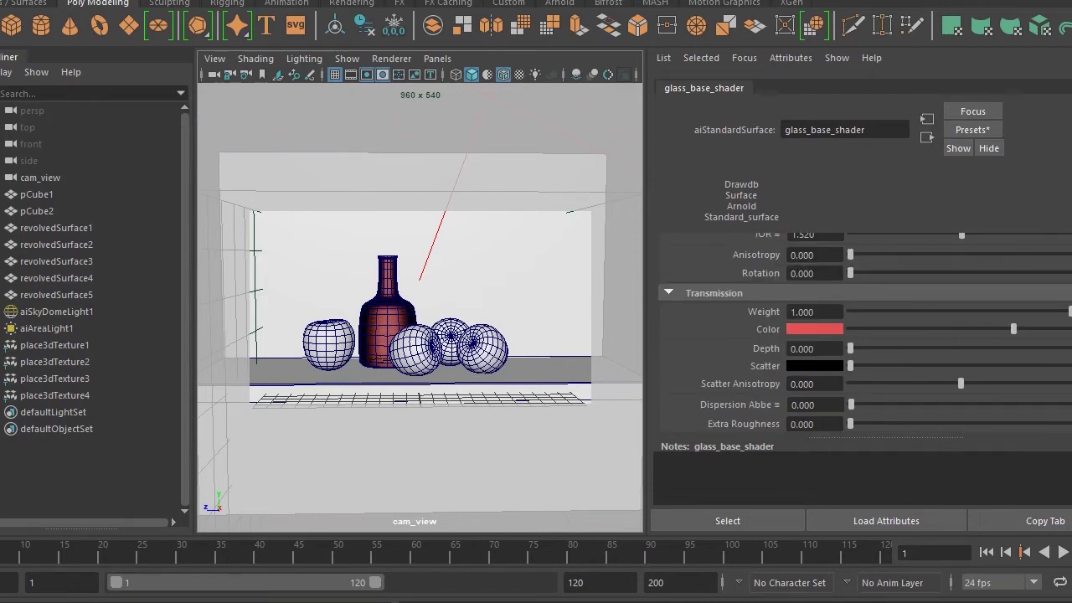
key("alt+Tab")
key("alt+Tab")
key("alt+Tab")
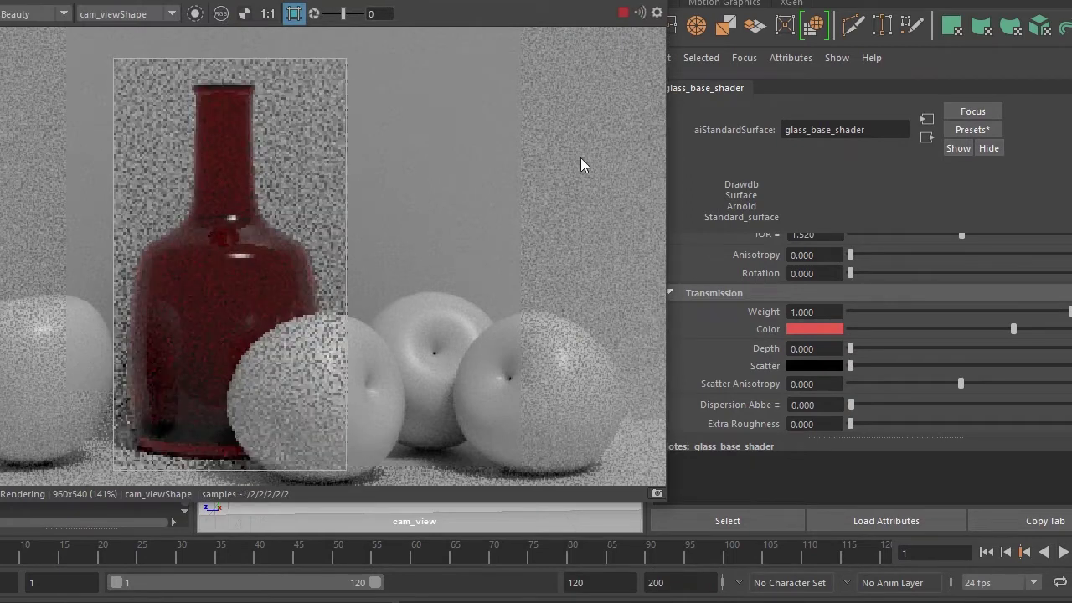
mouse_move(1013, 329)
left_mouse_down()
mouse_move(847, 352)
mouse_move(1053, 336)
mouse_move(893, 339)
mouse_move(1067, 341)
left_mouse_up()
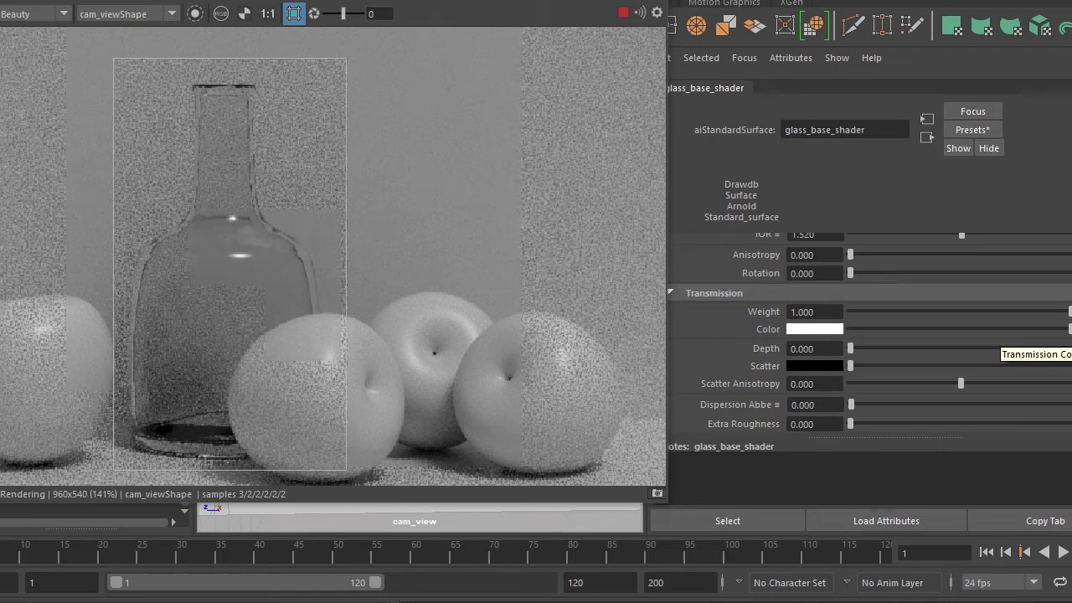
mouse_move(1069, 329)
left_mouse_down()
mouse_move(875, 329)
mouse_move(820, 342)
mouse_move(1062, 335)
mouse_move(813, 351)
left_mouse_up()
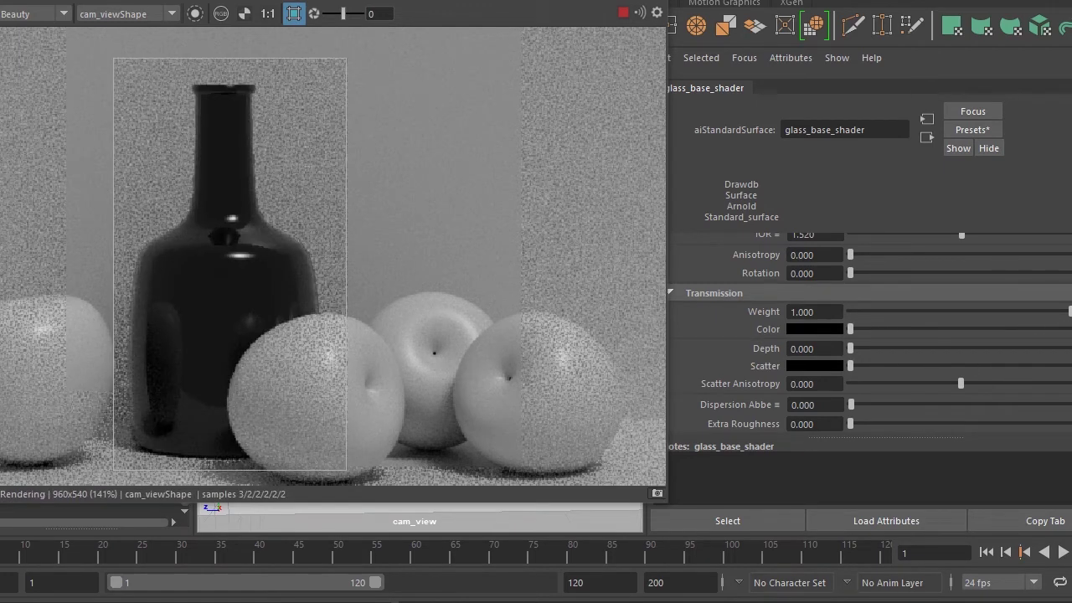
left_click(1069, 329)
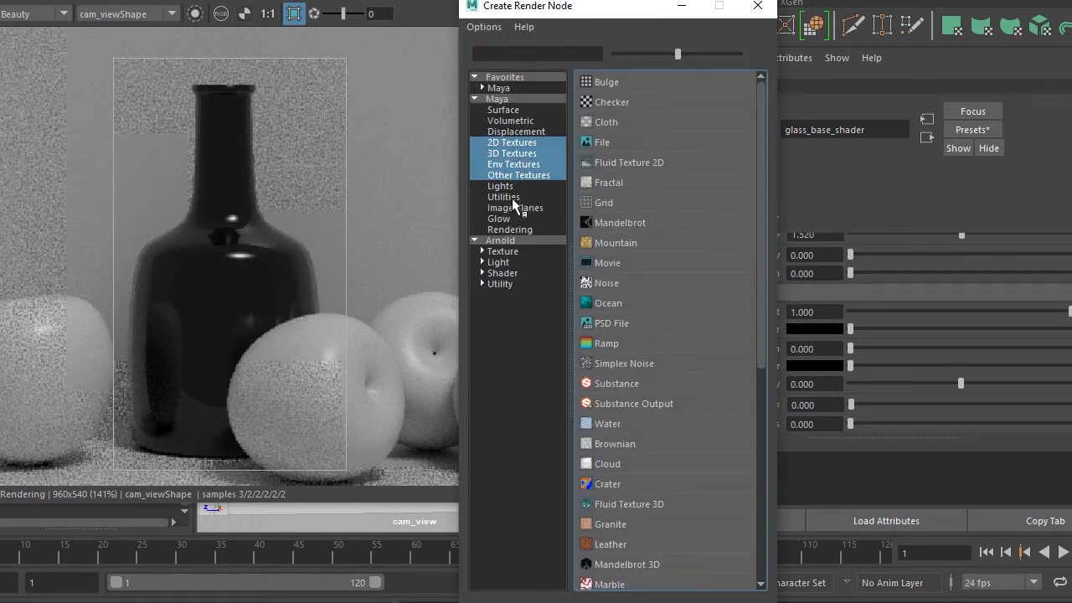
Connect a Layered Texture to transmission with a medium red layer and a black layer on top
left_click(515, 176)
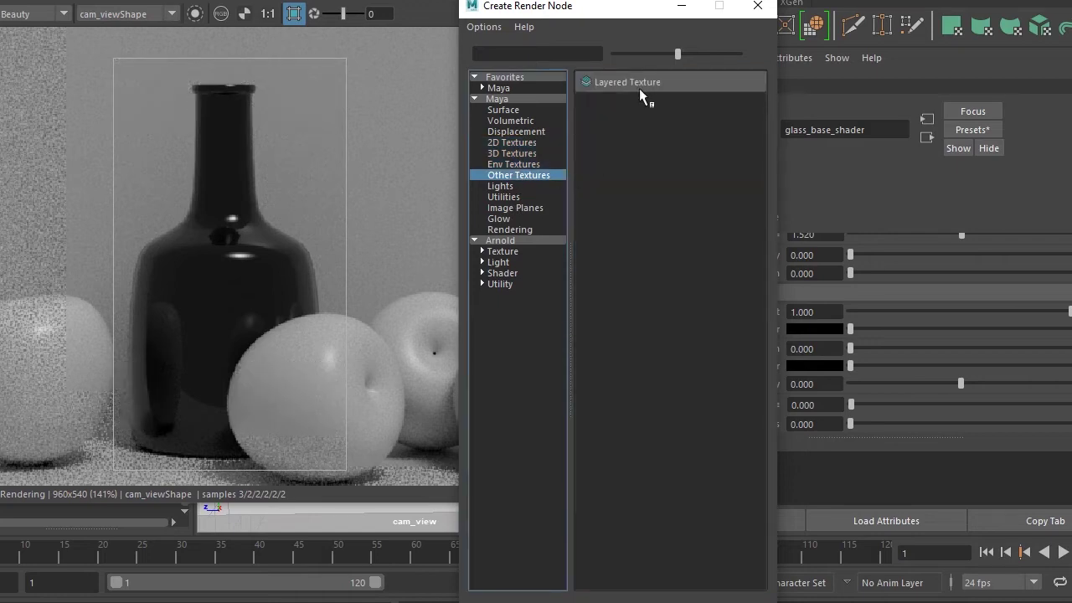
left_click(638, 84)
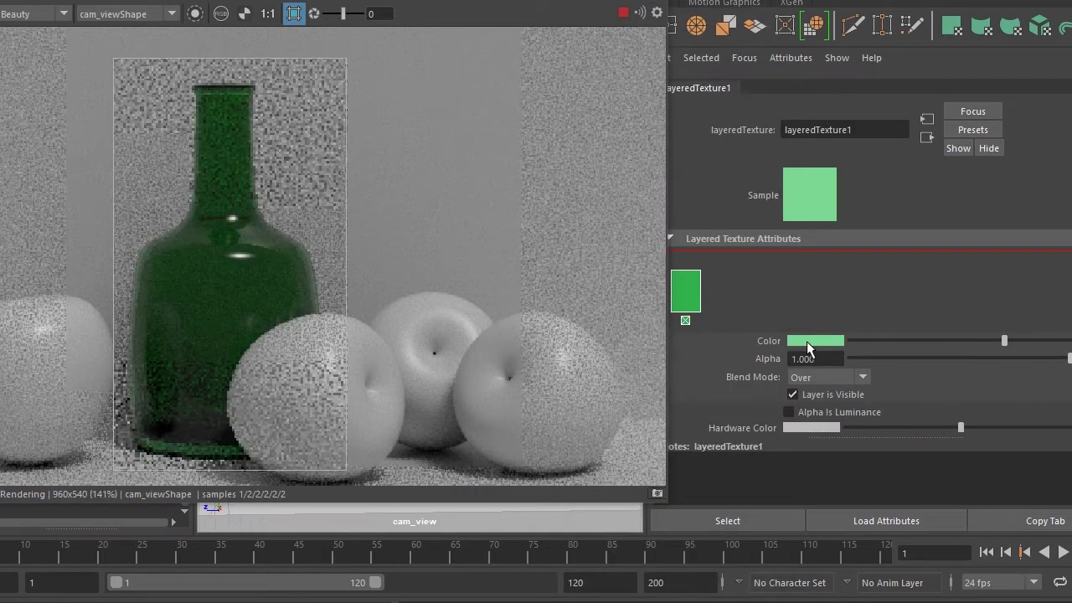
left_click(814, 340)
left_click(739, 333)
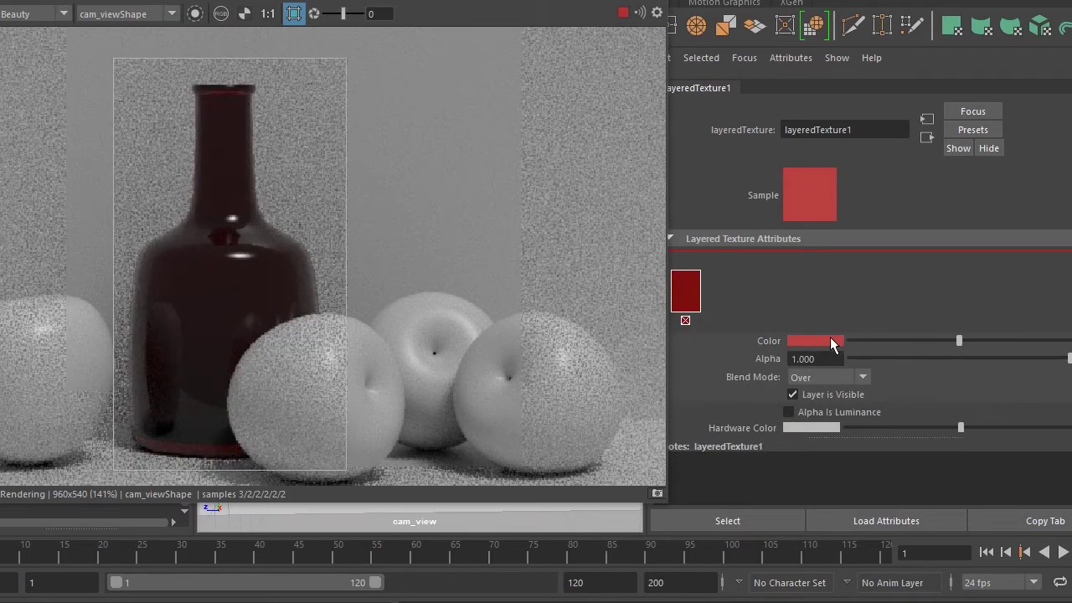
left_click(830, 338)
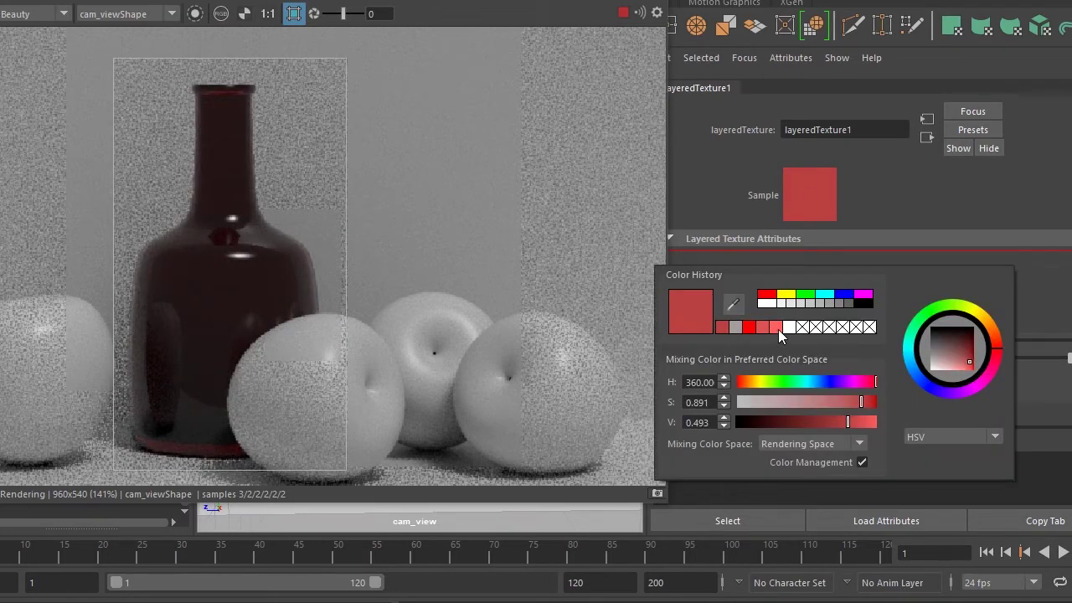
left_click(778, 329)
left_click(762, 327)
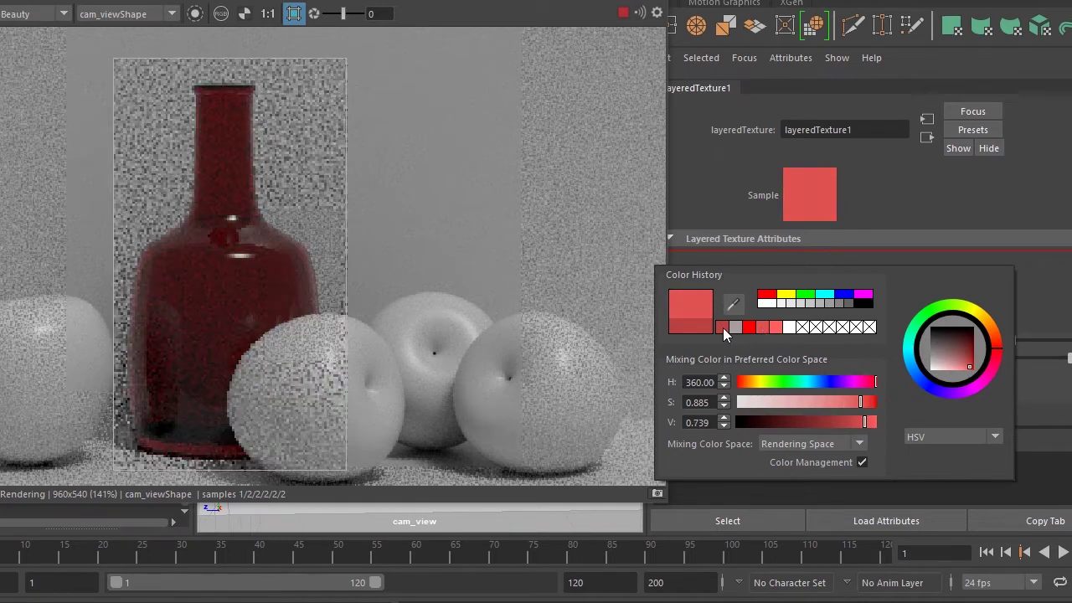
left_click(724, 327)
left_click(767, 326)
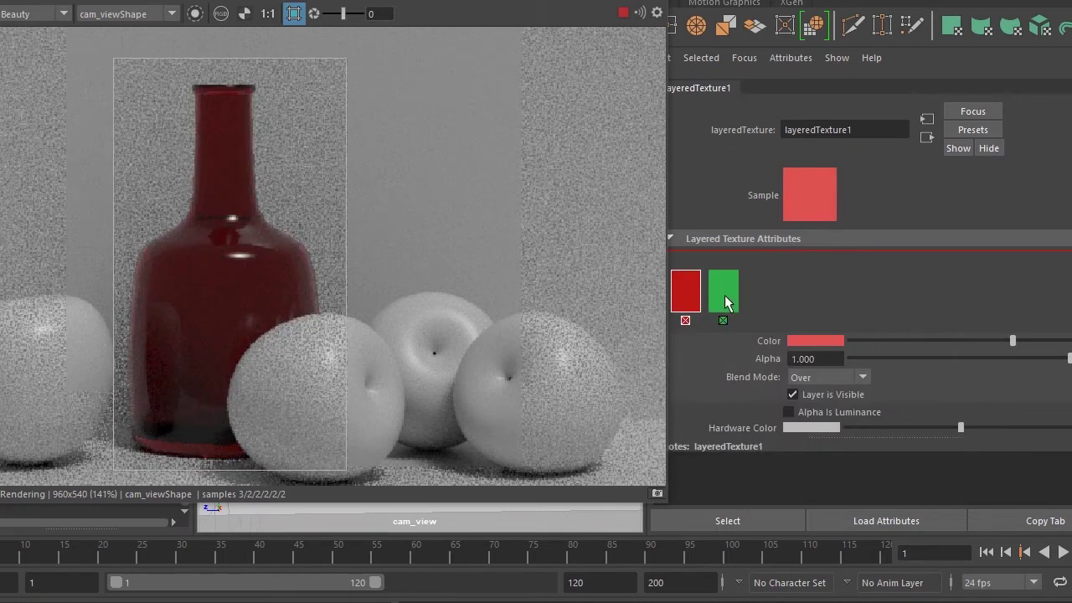
middle_click_drag(726, 303, 680, 293)
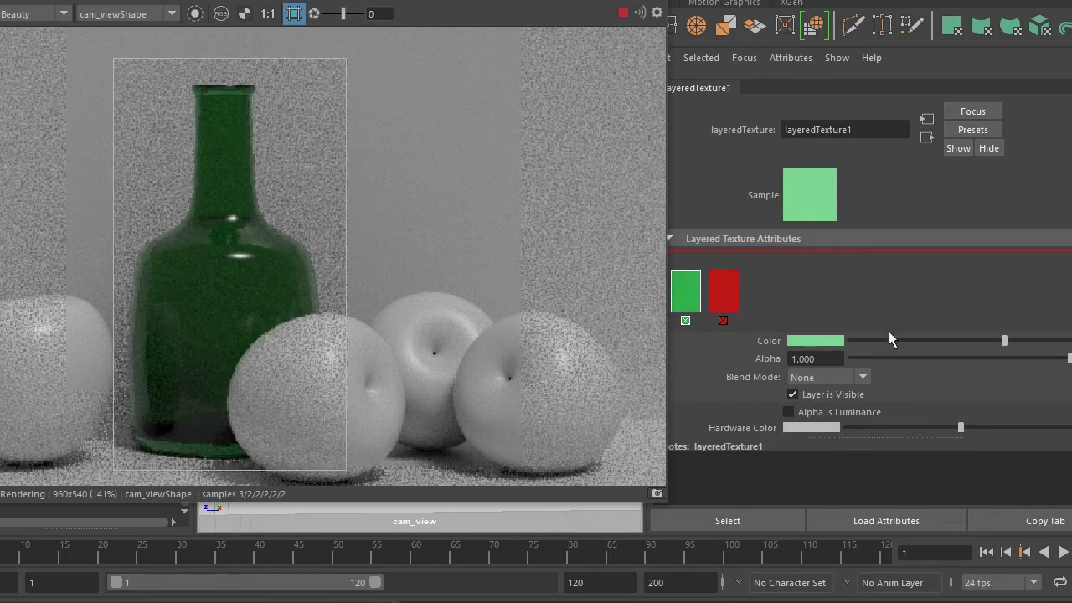
left_click_drag(888, 339, 794, 342)
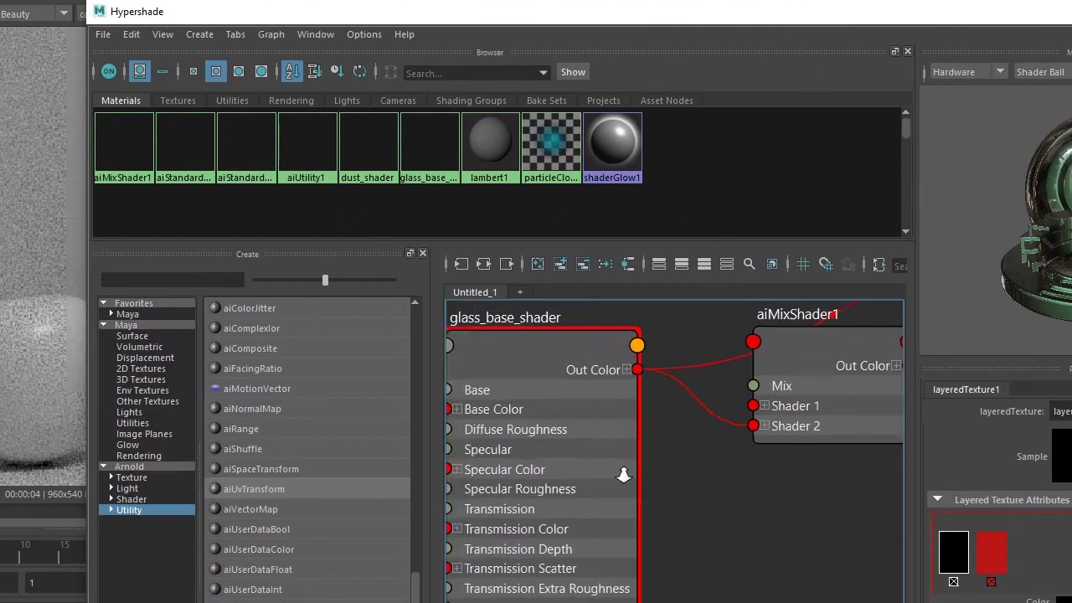
Add a new aiFacingRatio node and connect its Out Value to layeredTexture1 Inputs[0] Alpha
scroll(649, 469, "down", 2)
middle_click_drag(645, 471, 653, 455, "alt")
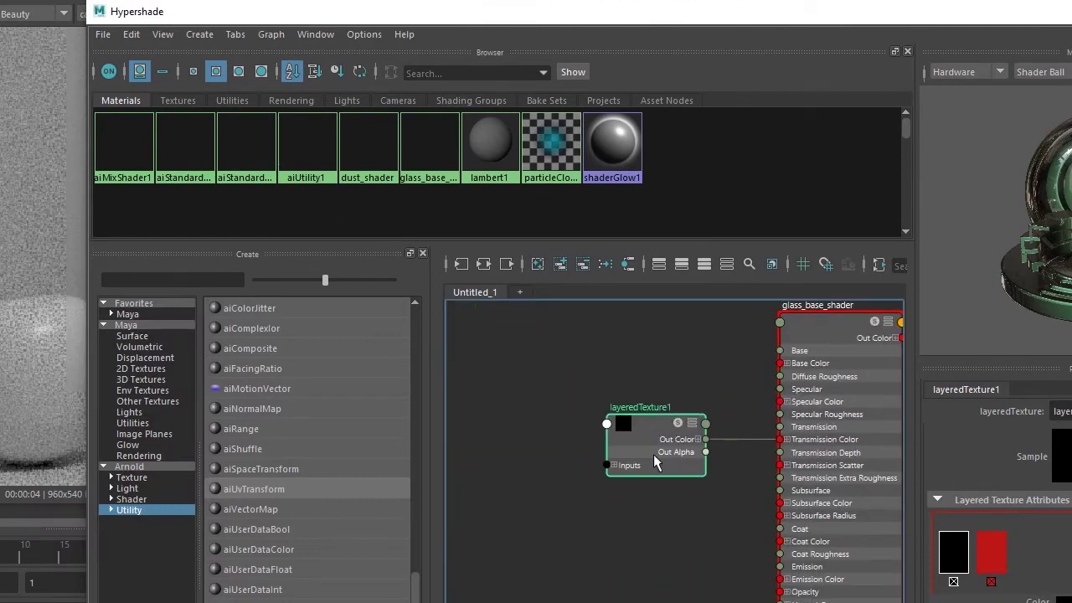
scroll(578, 462, "up", 2)
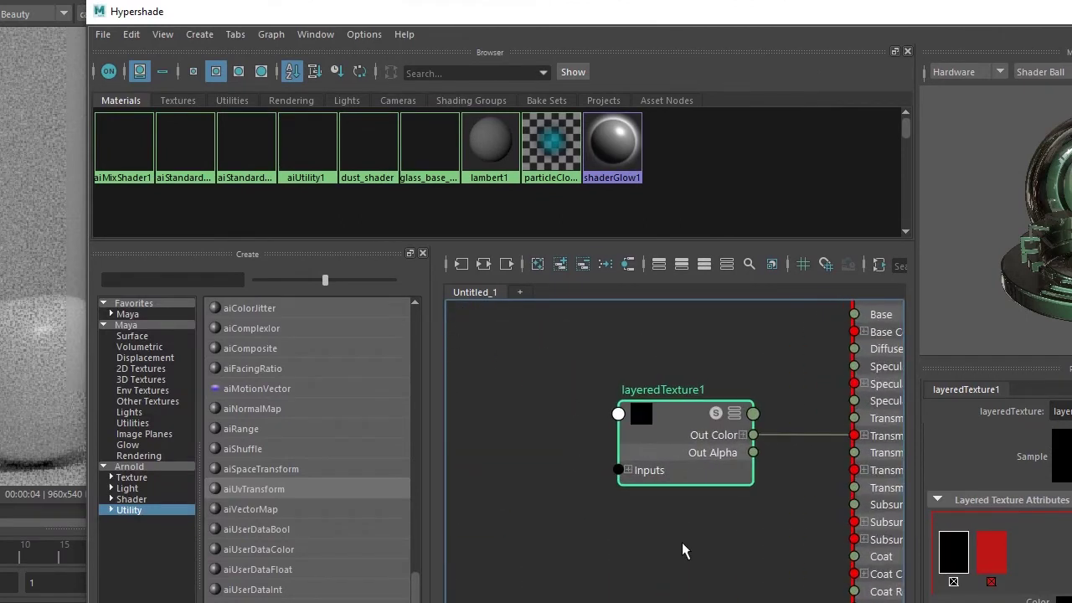
left_click(628, 470)
left_click(640, 488)
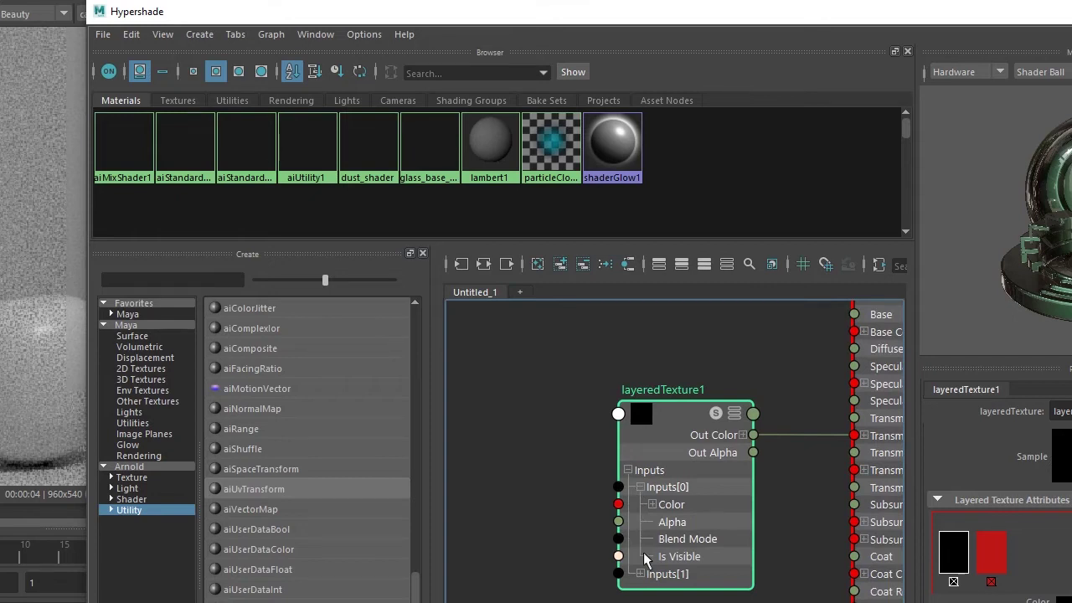
left_click(641, 574)
mouse_move(520, 529)
middle_mouse_down("alt")
mouse_move(564, 442)
mouse_move(587, 489)
middle_mouse_up("alt")
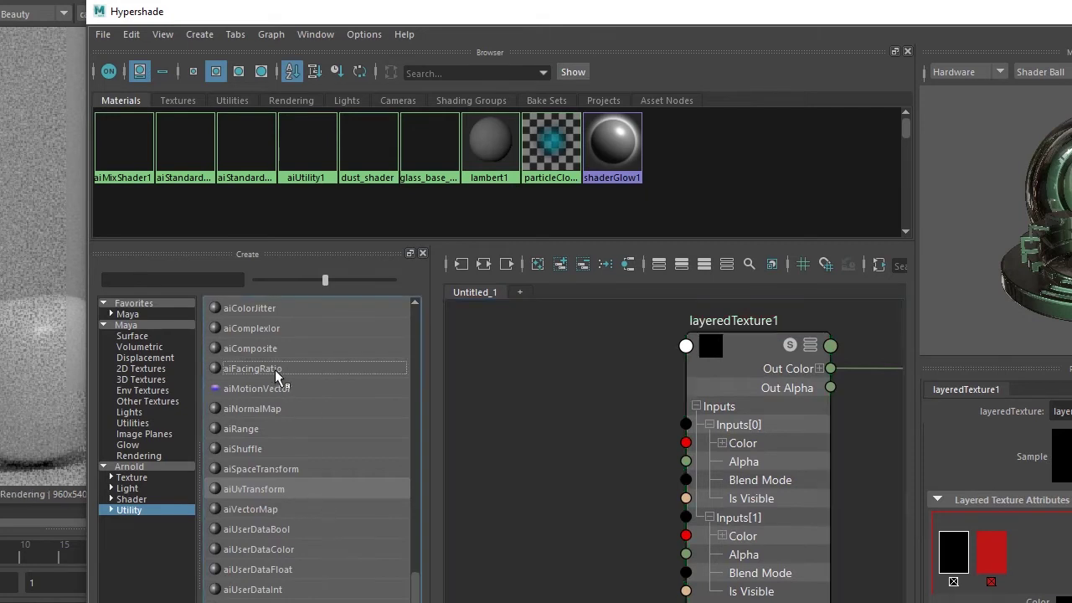
left_click_drag(275, 369, 575, 492)
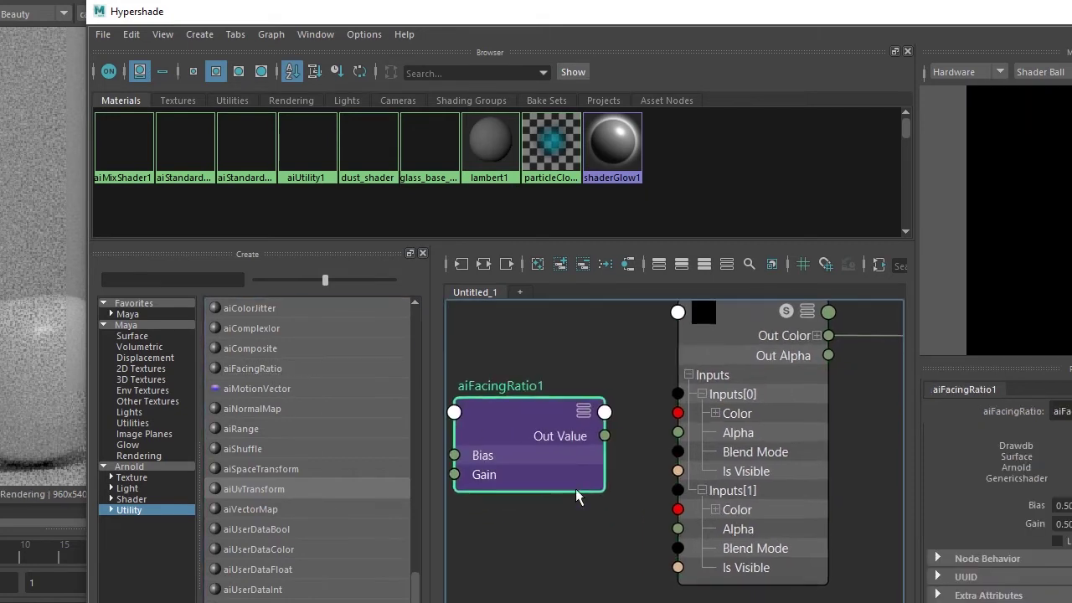
left_click_drag(607, 445, 666, 429)
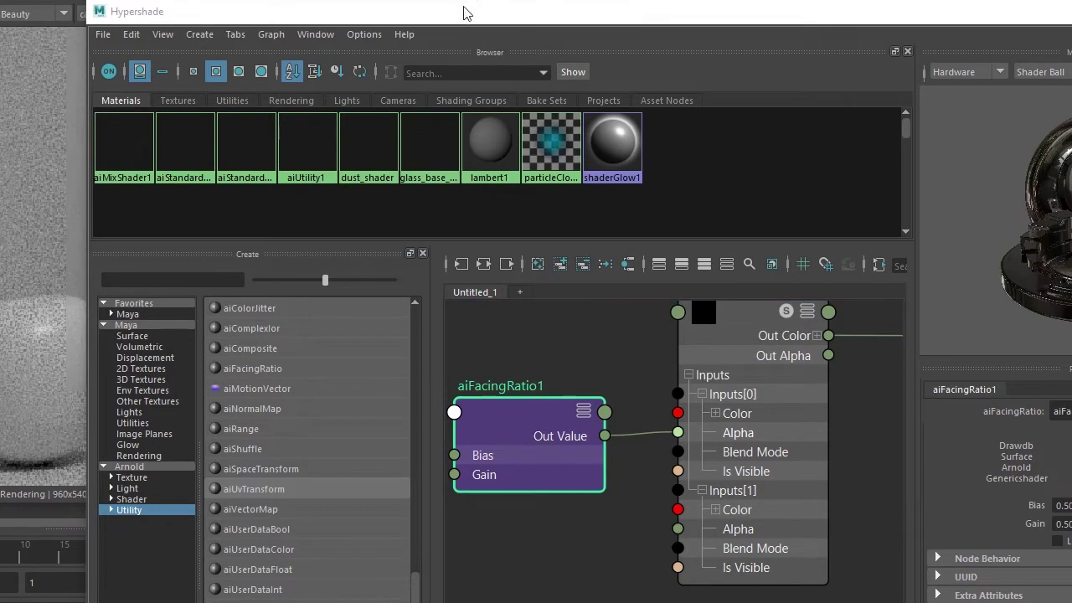
Turn on Alpha Is Luminance for layeredTexture1
left_click_drag(667, 32, 343, 237)
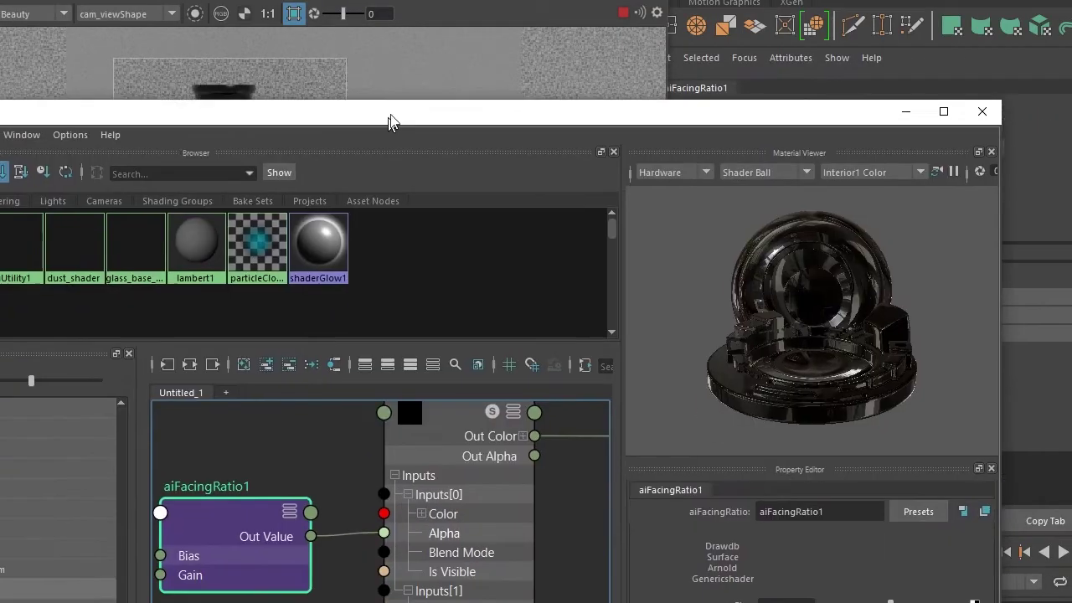
left_click_drag(342, 222, 397, 100)
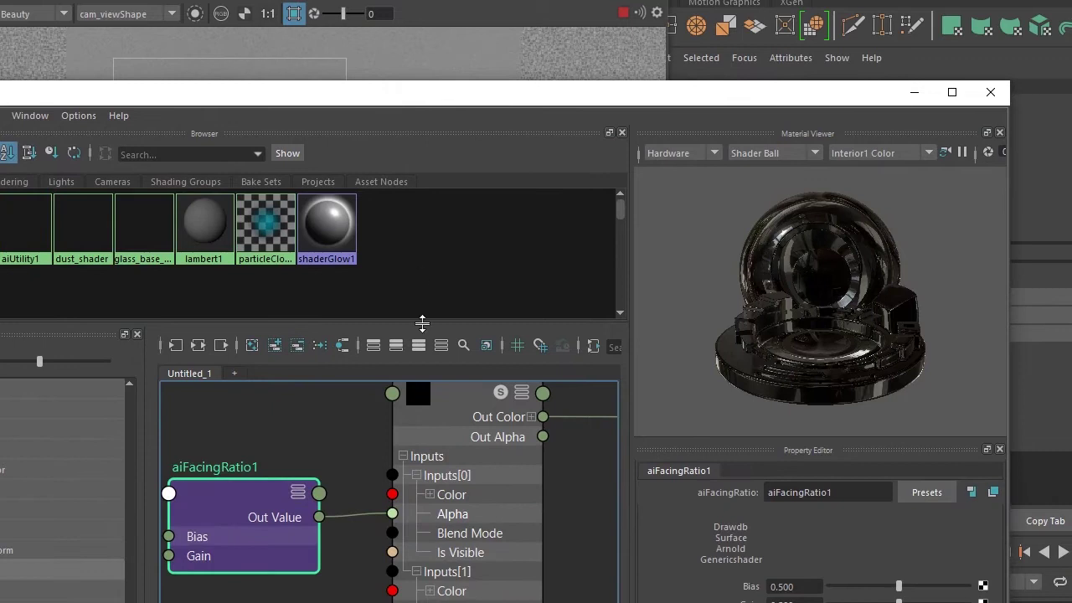
left_click_drag(491, 102, 625, 75)
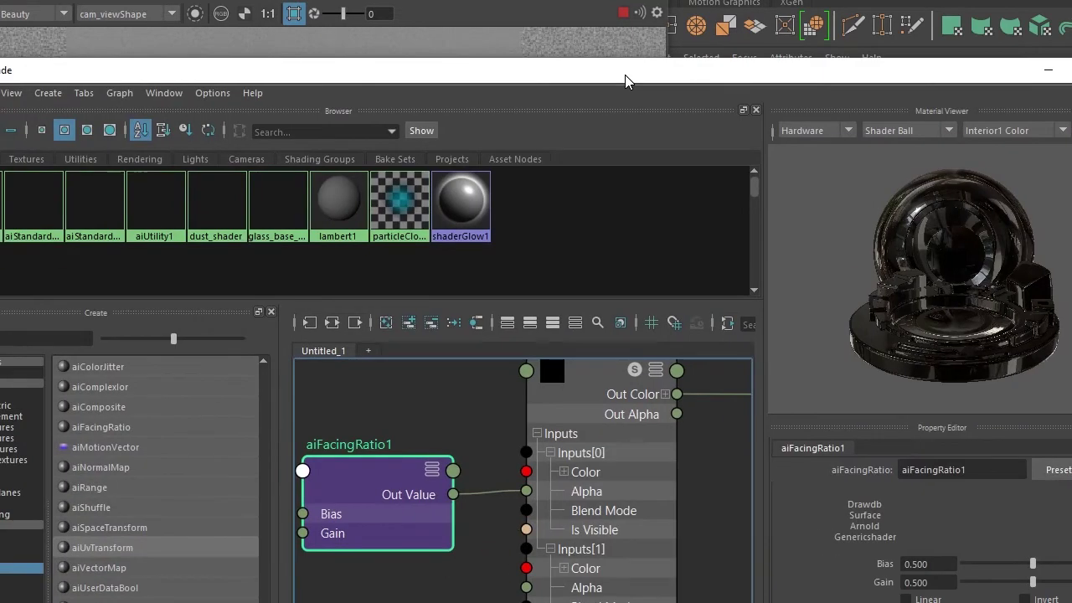
left_click(587, 384)
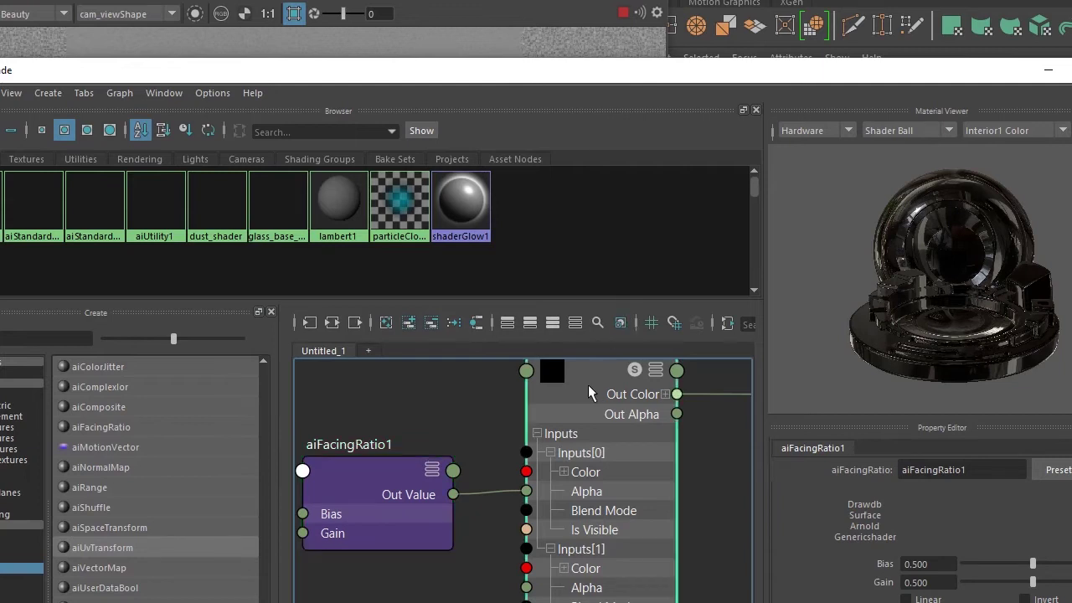
left_click(1048, 70)
left_click(856, 410)
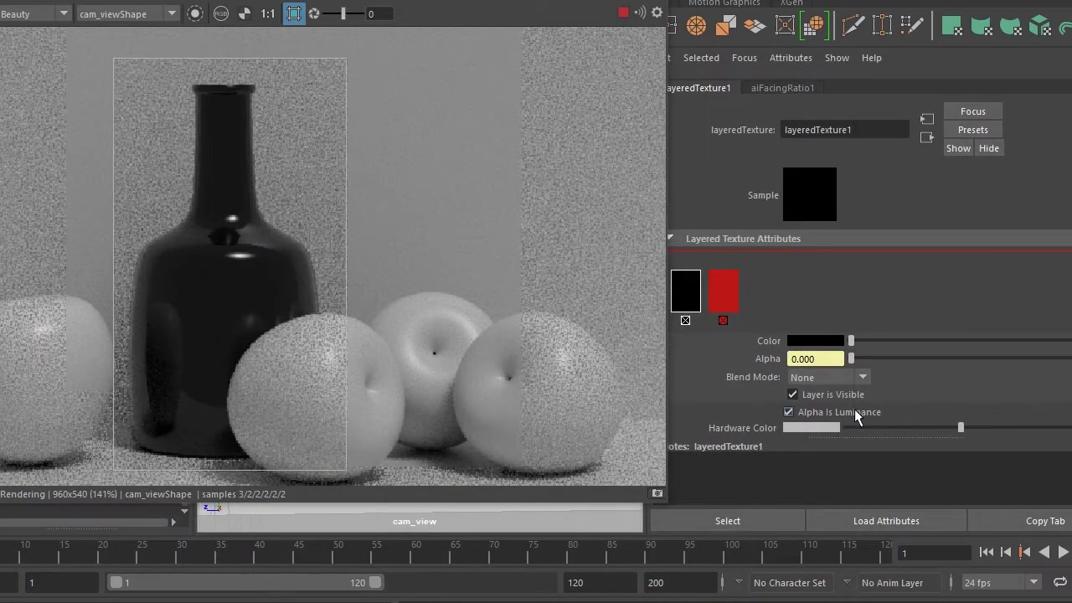
Set the Blend Mode of layeredTexture1's top layer to In
left_click(851, 378)
left_click(841, 411)
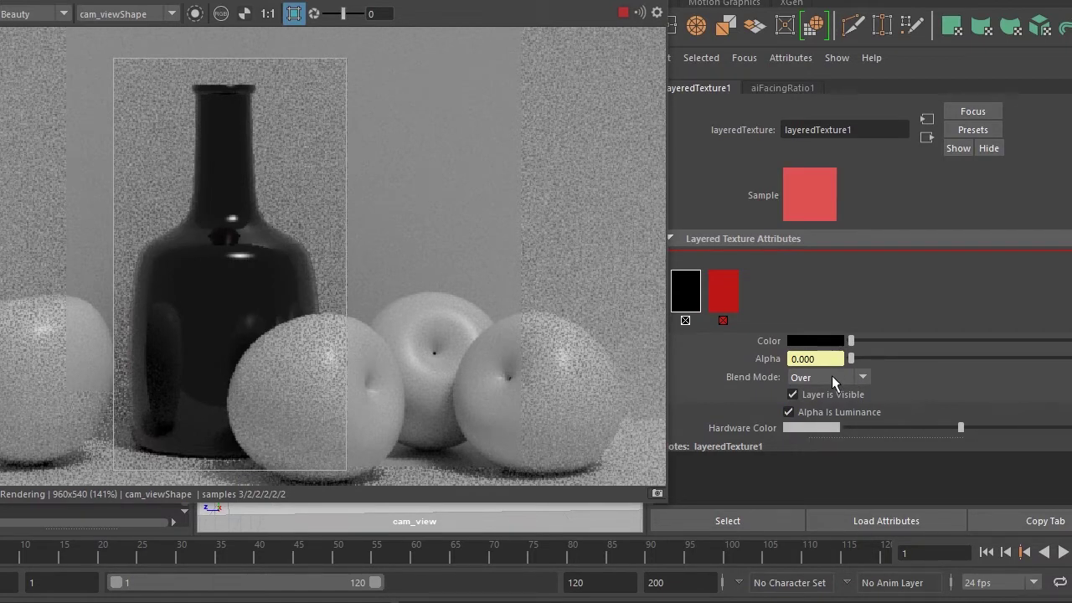
left_click(855, 376)
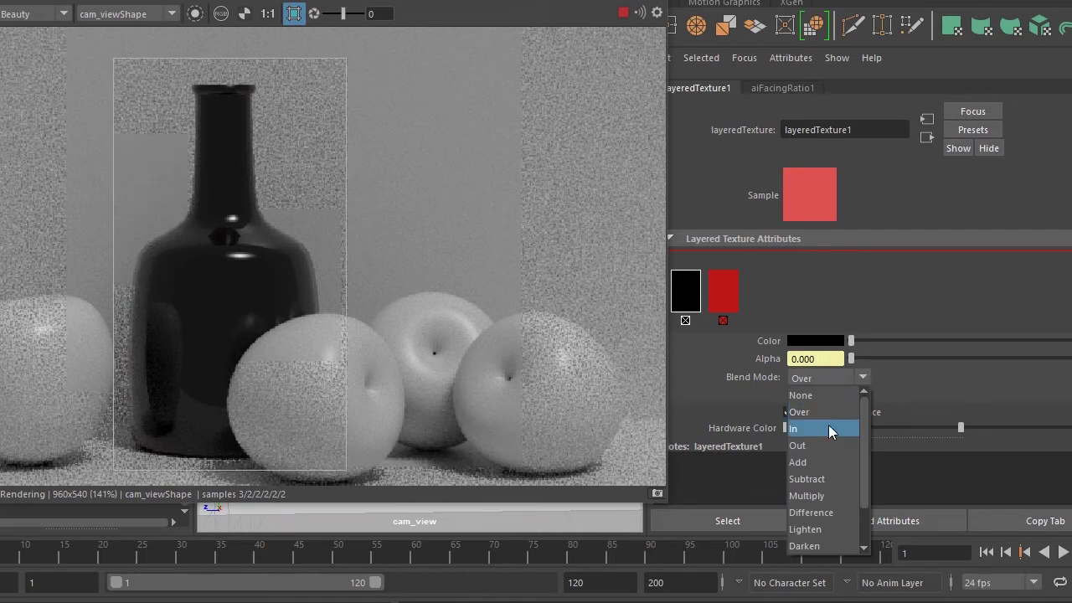
left_click(826, 430)
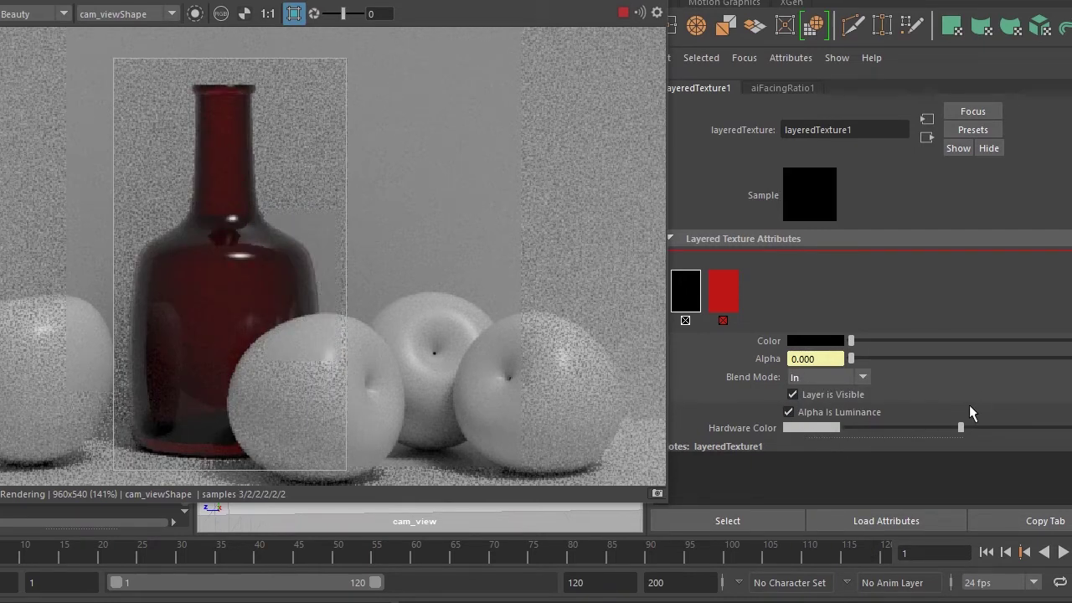
Set aiFacingRatio1 to Bias 0.532 and Gain 0, then select the bottle
left_click(782, 87)
left_click_drag(966, 249, 812, 283)
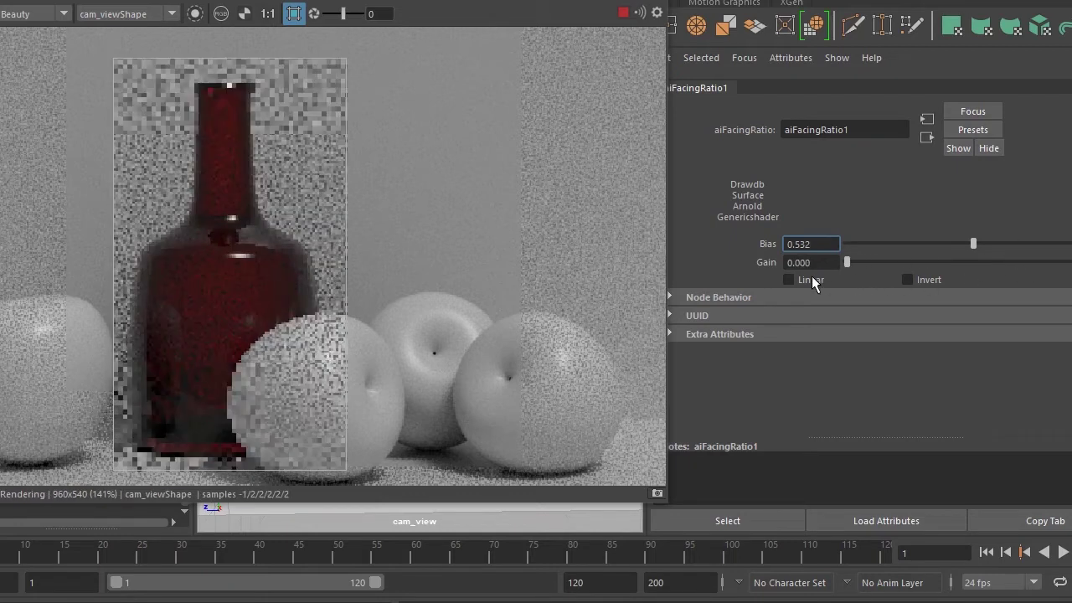
mouse_move(812, 285)
left_mouse_down()
mouse_move(876, 286)
mouse_move(820, 290)
left_mouse_up()
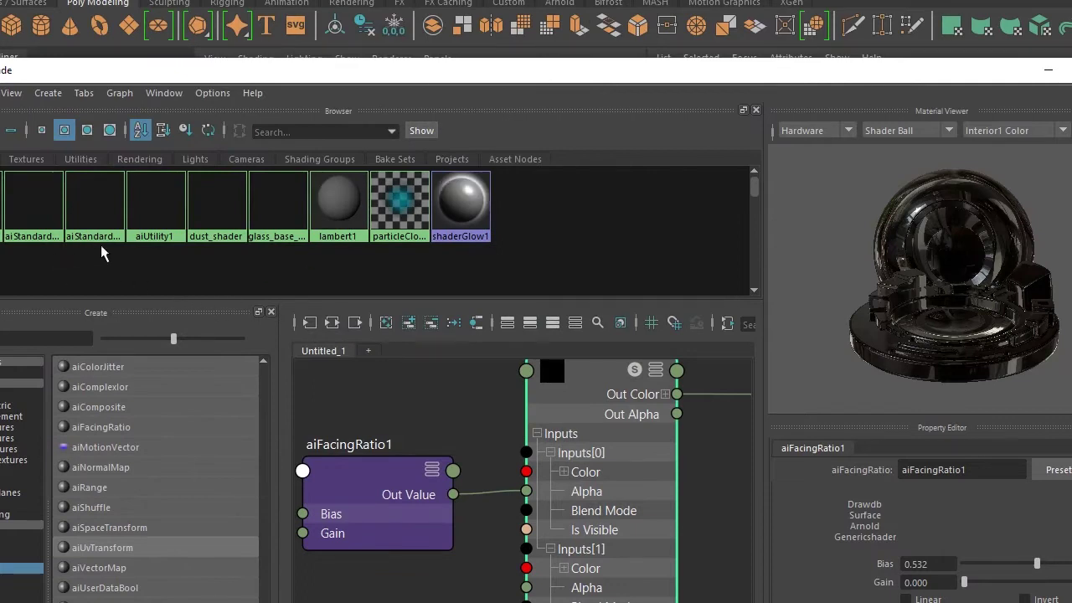
mouse_move(366, 74)
left_mouse_down()
mouse_move(430, 102)
mouse_move(667, 423)
mouse_move(684, 477)
left_mouse_up()
left_click(413, 314)
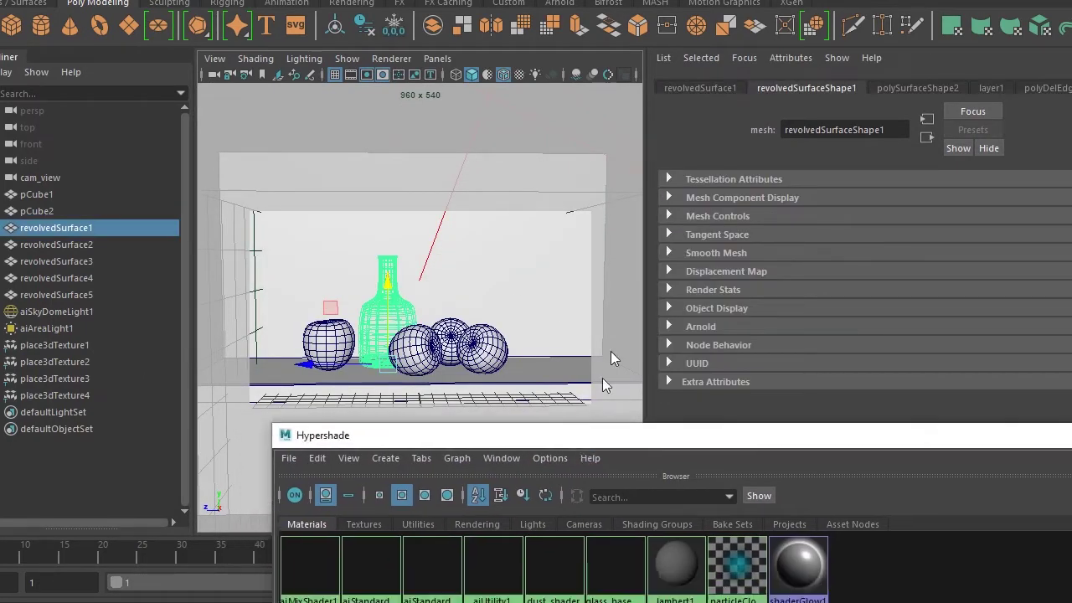
left_click_drag(552, 466, 650, 20)
scroll(964, 524, "up", 2)
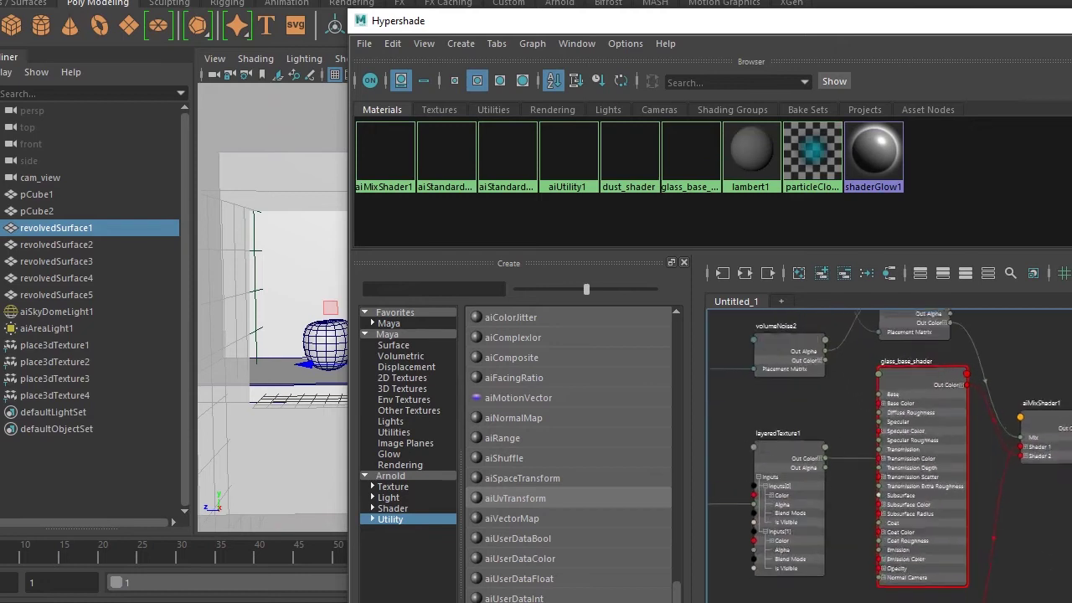
scroll(963, 486, "up", 2)
scroll(957, 419, "up", 2)
scroll(957, 419, "up", 2)
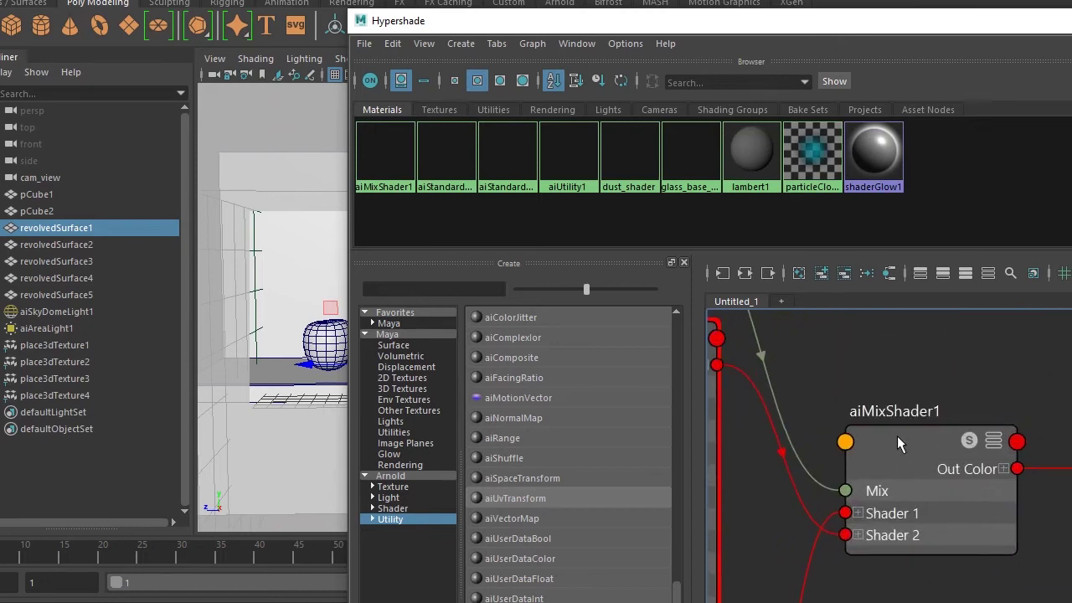
right_click_drag(900, 440, 866, 280)
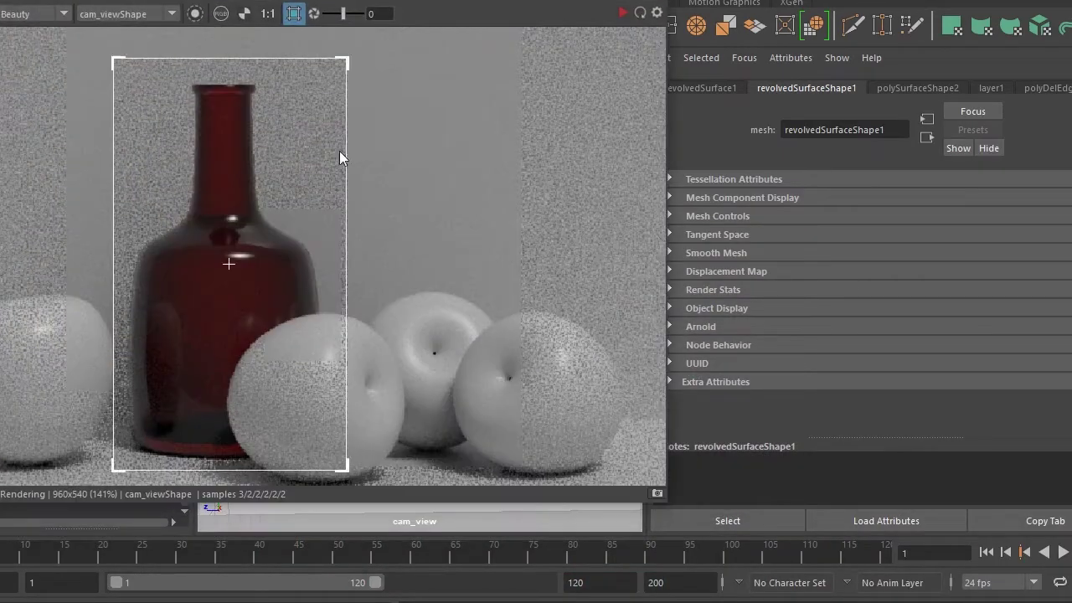
Refresh the Arnold region render of the red bottle, then stop the IPR
left_click(621, 15)
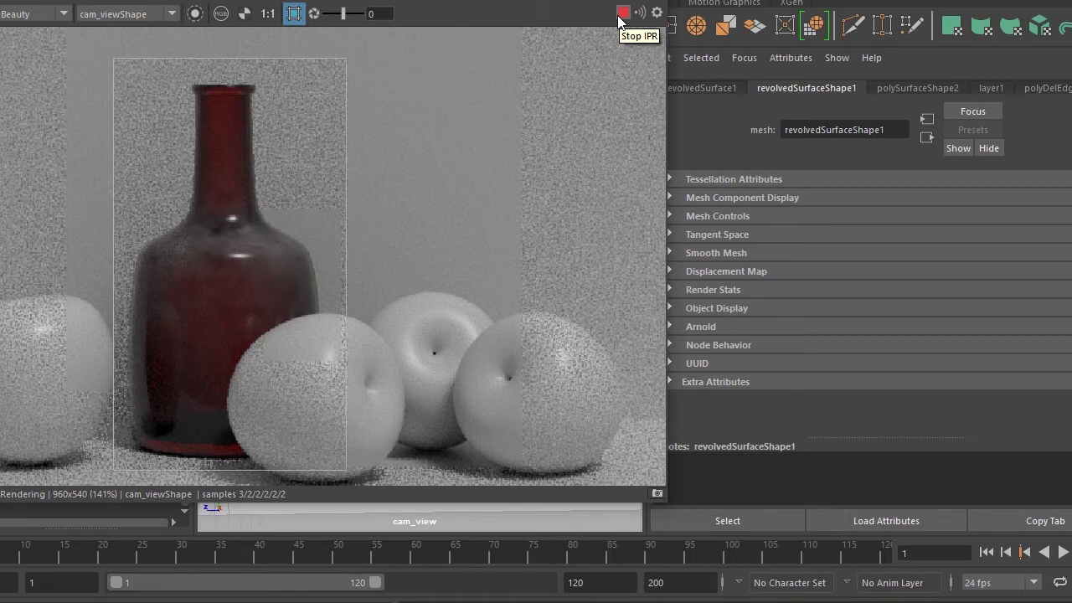
scroll(365, 239, "down", 1)
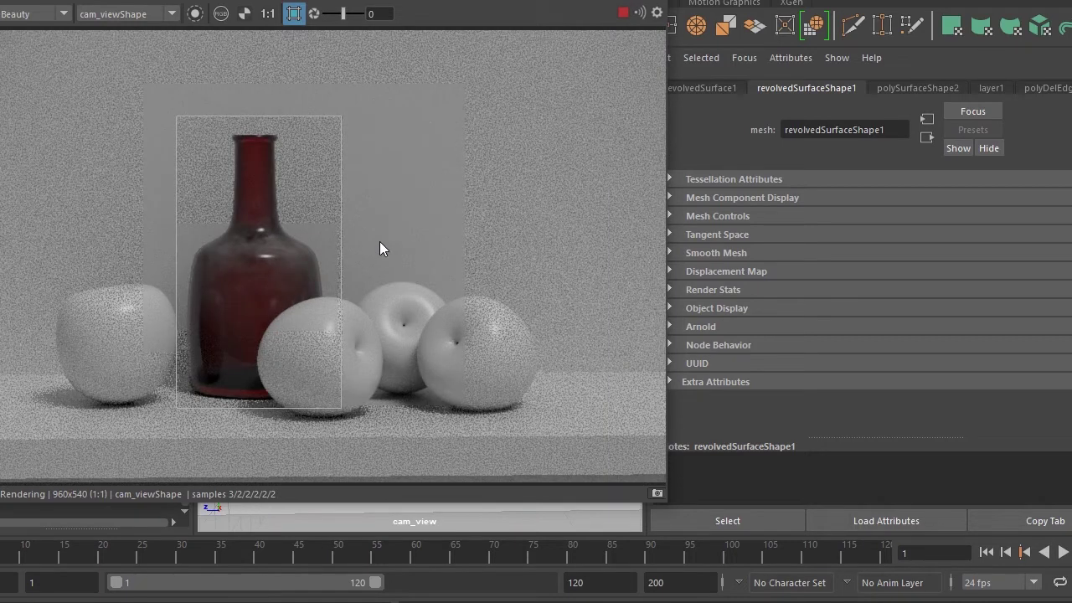
left_click(622, 15)
mouse_move(622, 13)
left_mouse_down()
mouse_move(687, 144)
mouse_move(761, 579)
left_mouse_up()
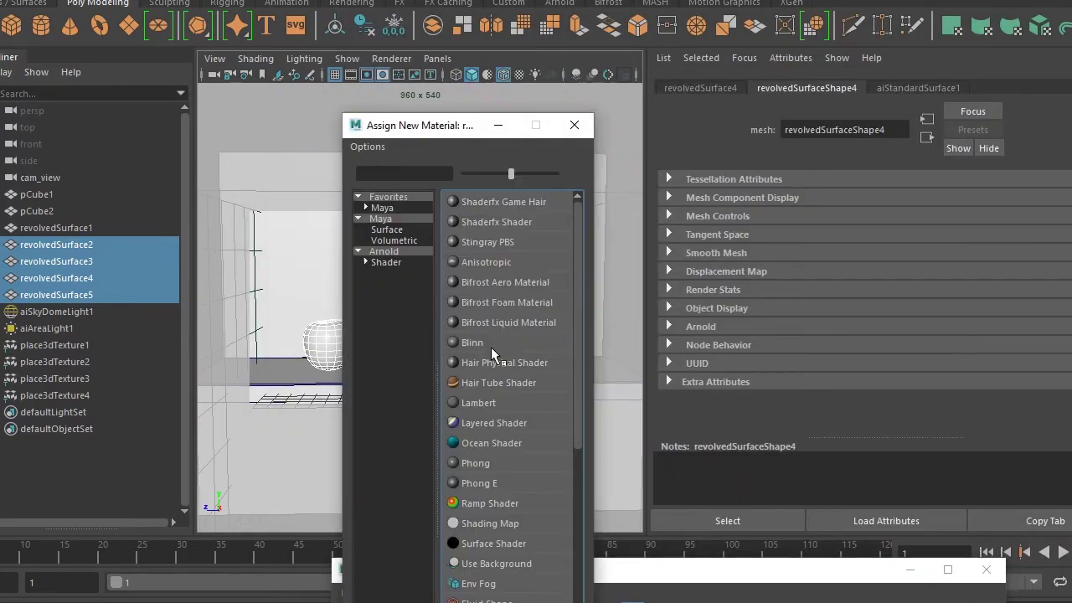
Assign a new Arnold aiStandardSurface to the apples and name it apple_shader
left_click(386, 262)
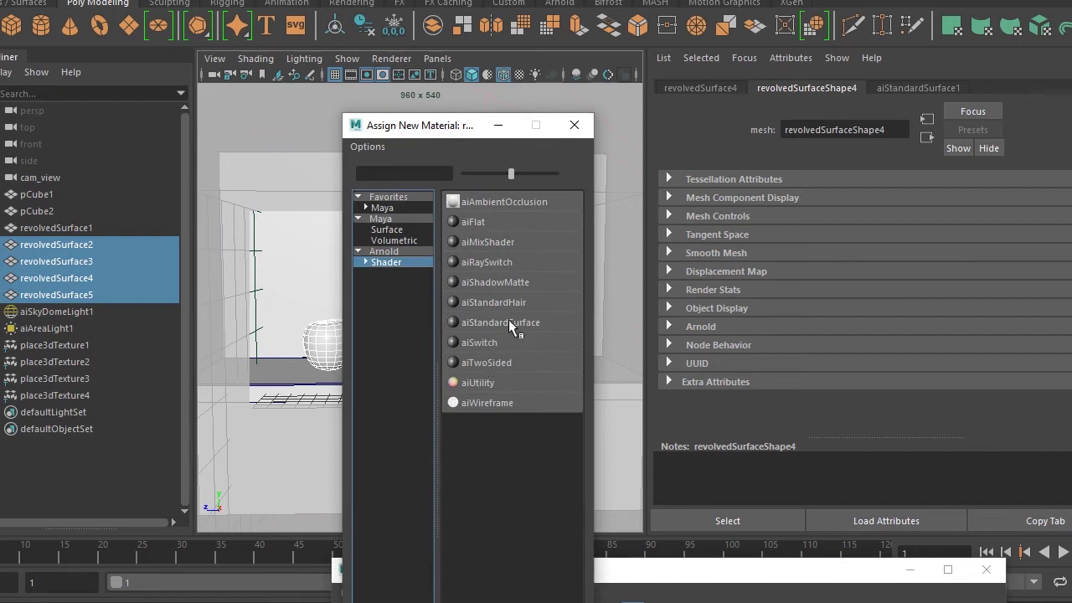
left_click(500, 321)
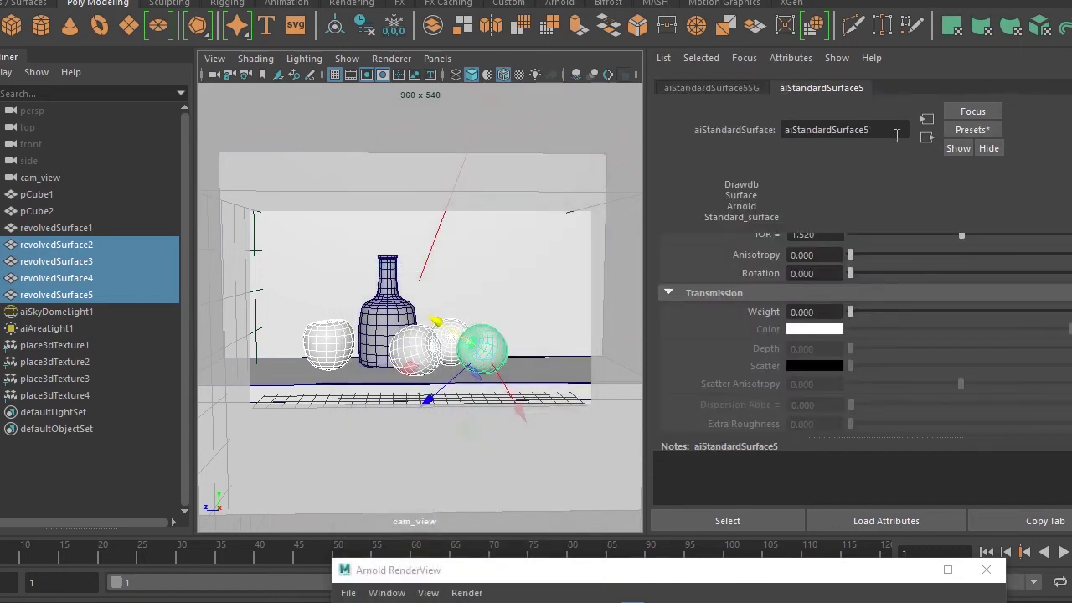
double_click(896, 132)
type("apple_shader")
key("Return")
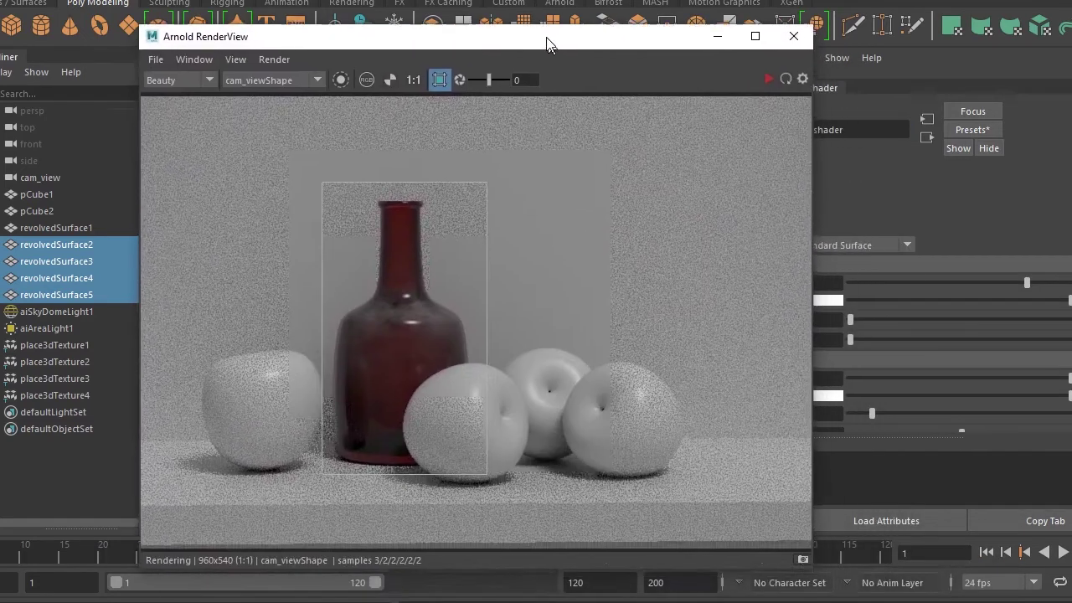
Enlarge the RenderView crop region to cover all the fruit and re-render it
left_click_drag(740, 578, 538, 37)
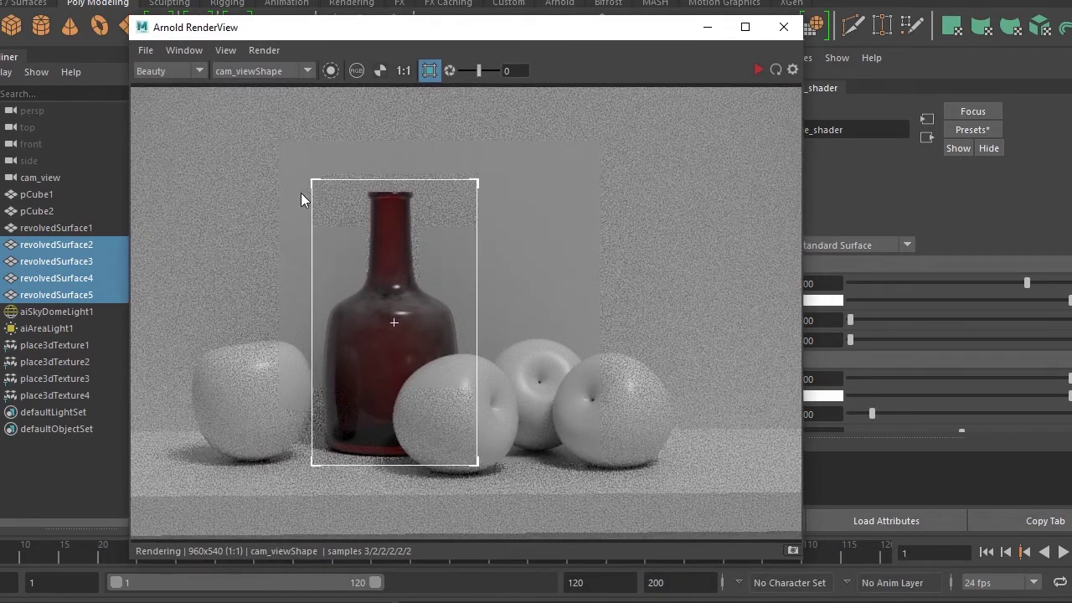
left_click_drag(313, 176, 185, 303)
left_click_drag(476, 465, 691, 492)
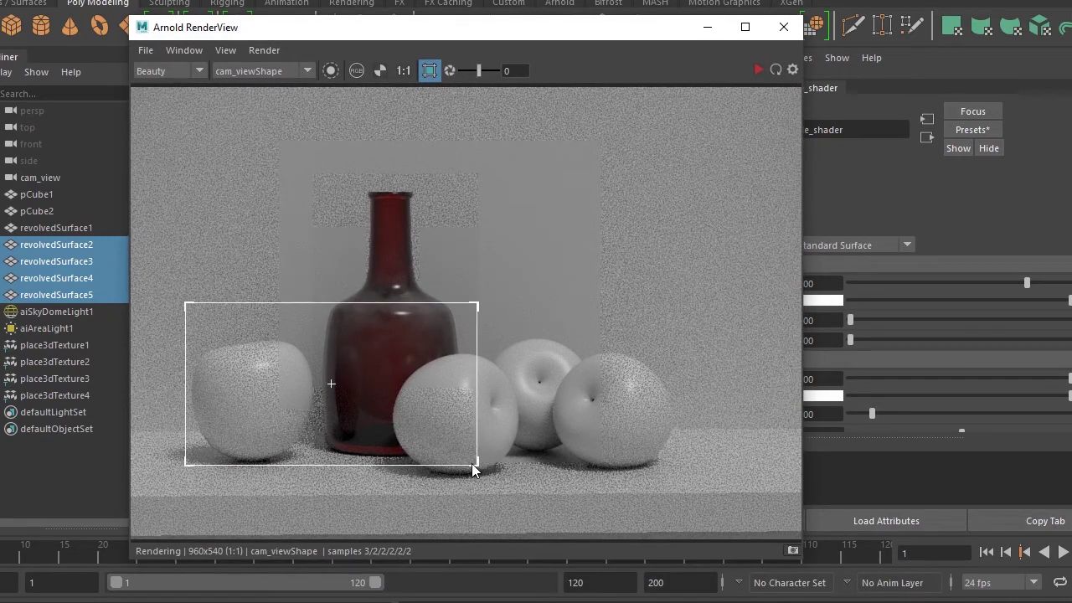
left_click(758, 70)
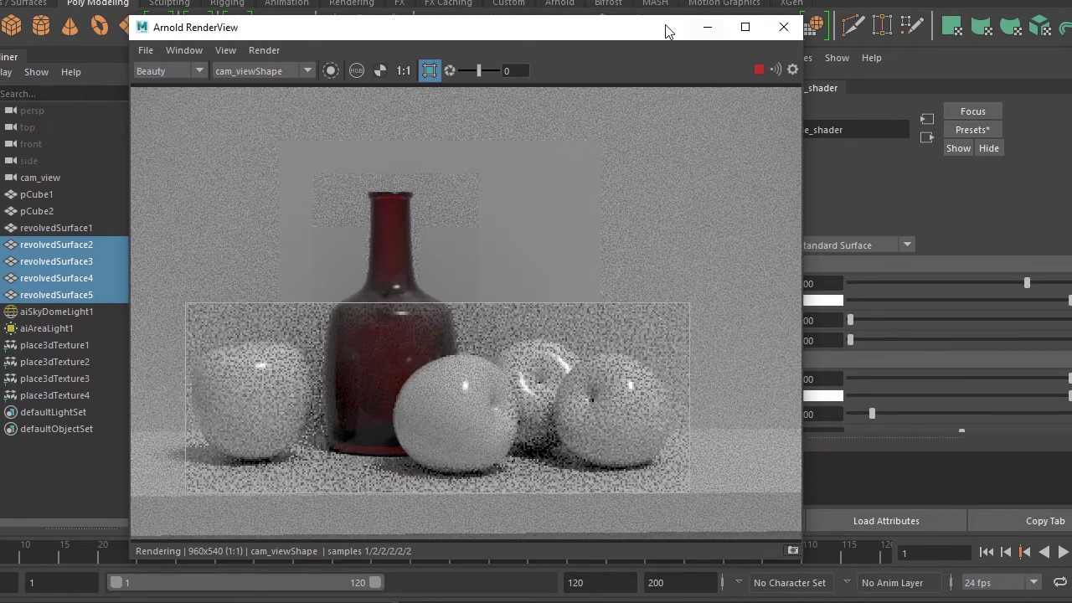
left_click_drag(665, 29, 563, 33)
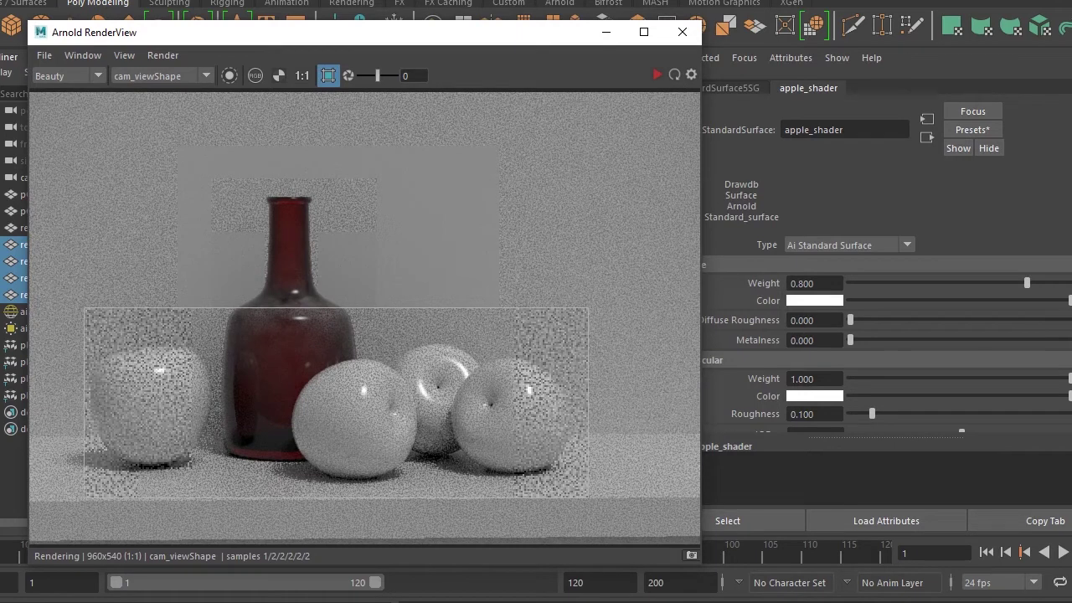
Create a Layered Texture node for the apple shader and restart the render
left_click(1068, 300)
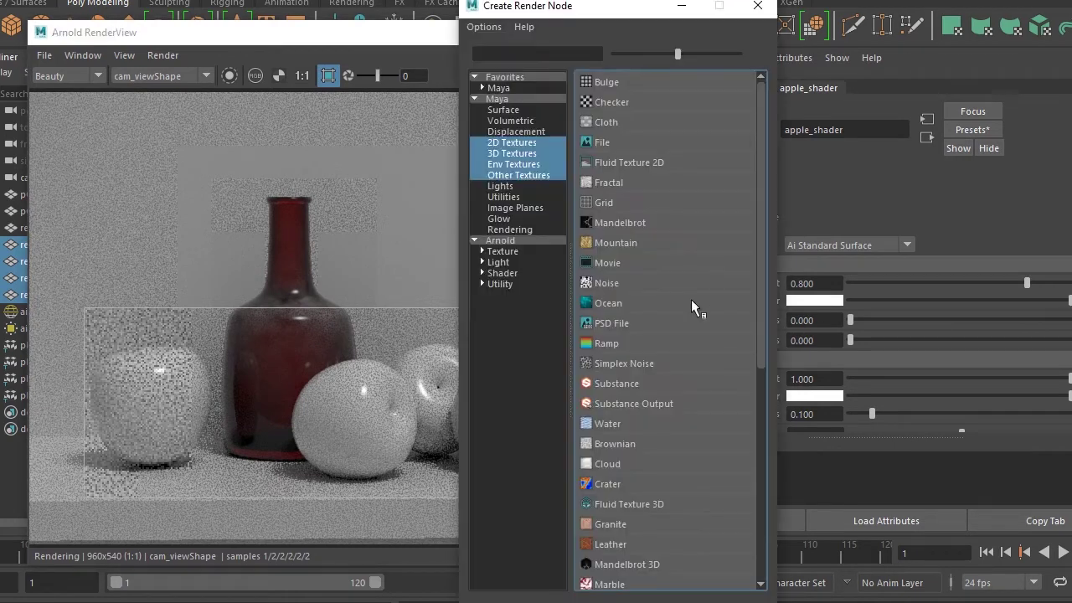
left_click(506, 176)
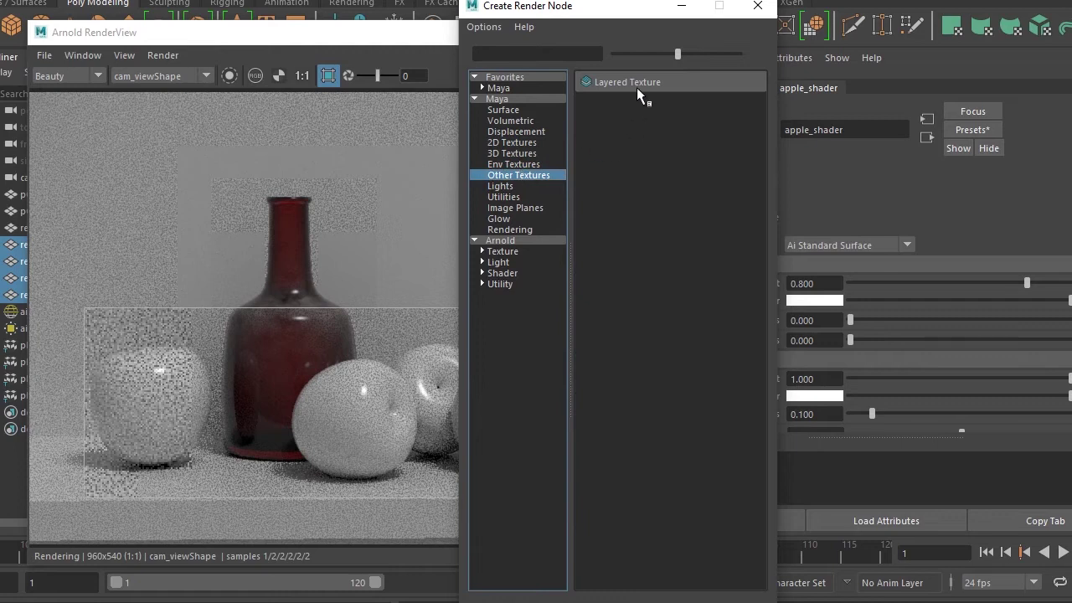
left_click(638, 94)
left_click_drag(511, 36, 436, 20)
left_click(583, 58)
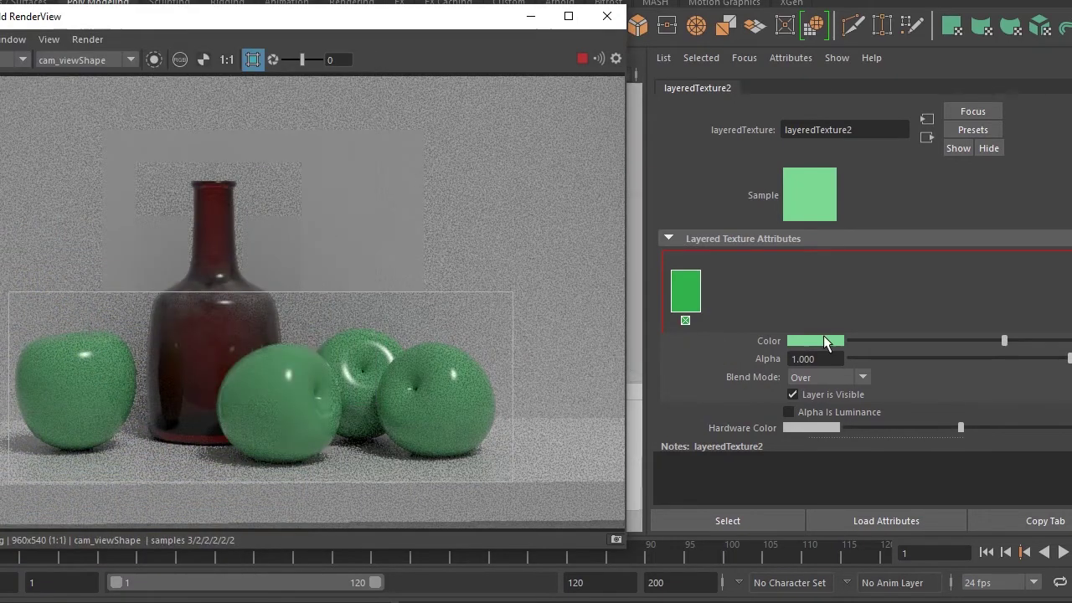
Shift the layer colour's hue from green toward orange-yellow
left_click(825, 341)
left_click_drag(758, 382, 751, 383)
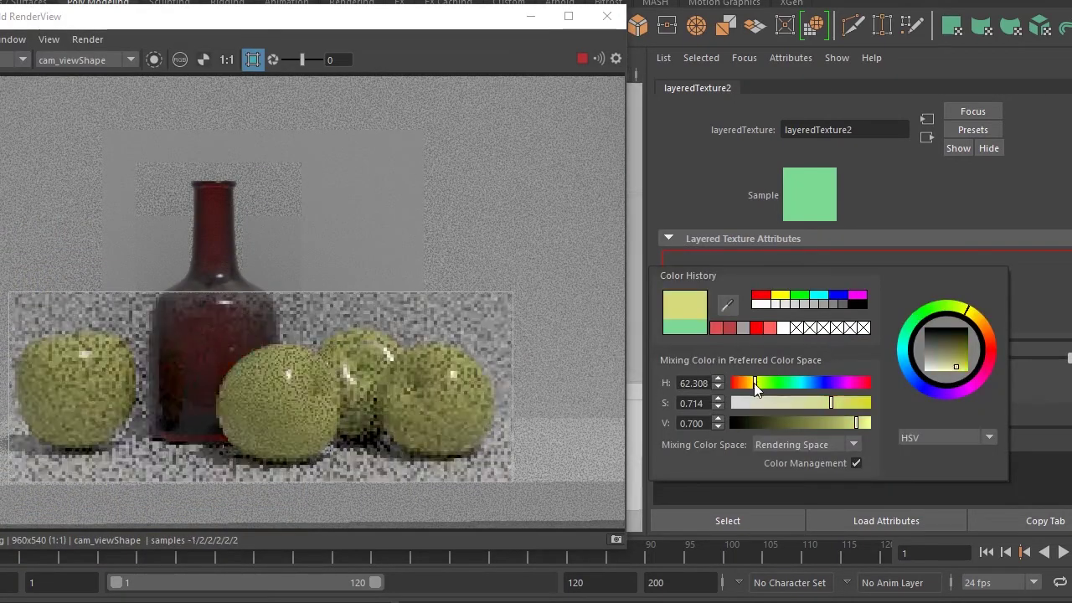
mouse_move(831, 403)
left_mouse_down()
mouse_move(854, 406)
mouse_move(863, 423)
left_mouse_up()
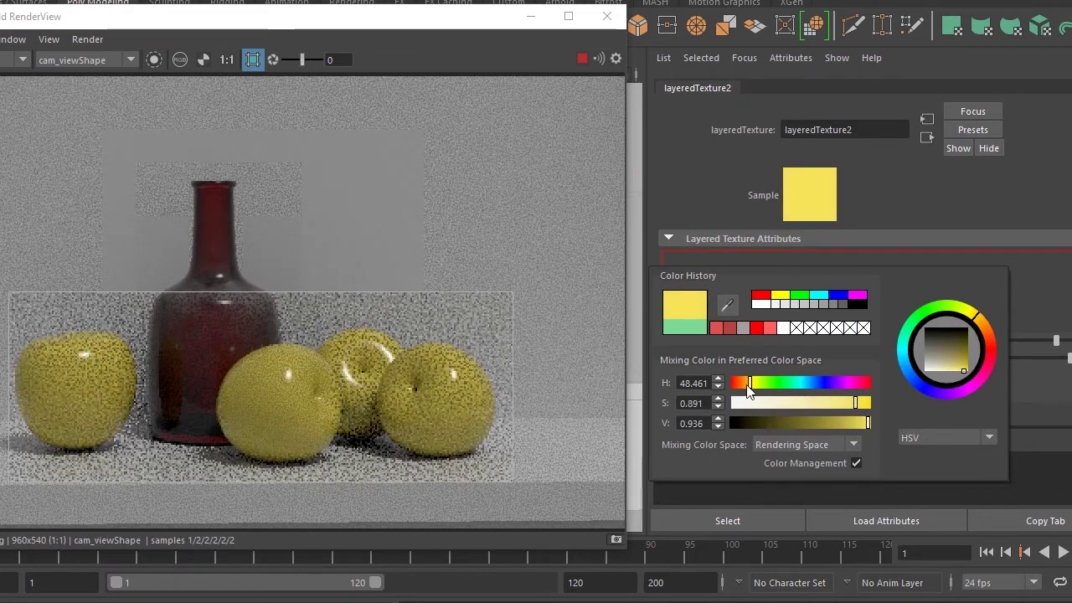
left_click_drag(750, 383, 751, 387)
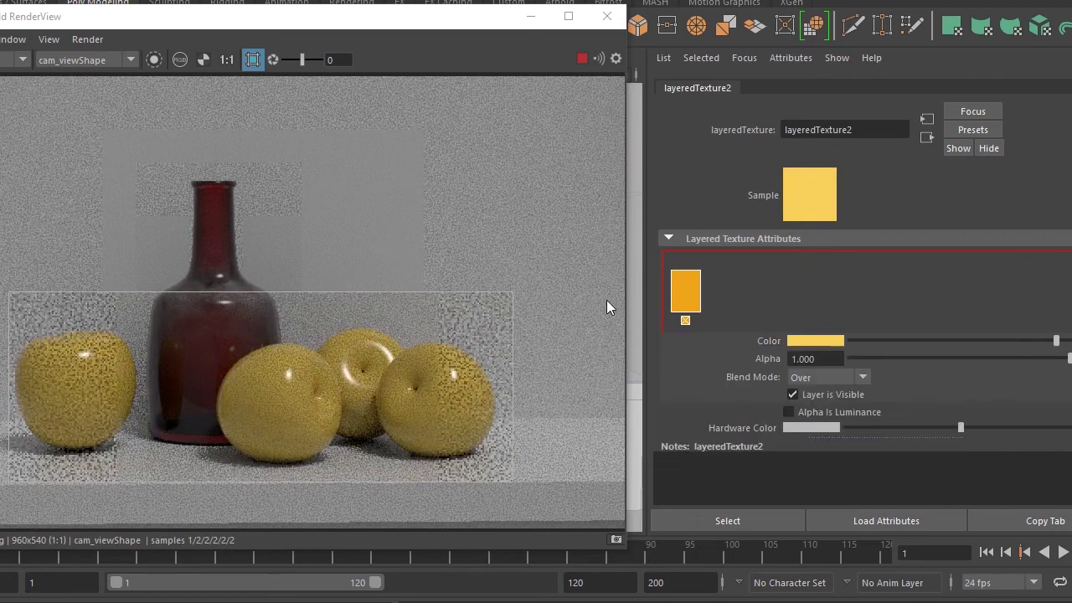
Set apple_shader's Specular Roughness to 0.4
left_click(926, 137)
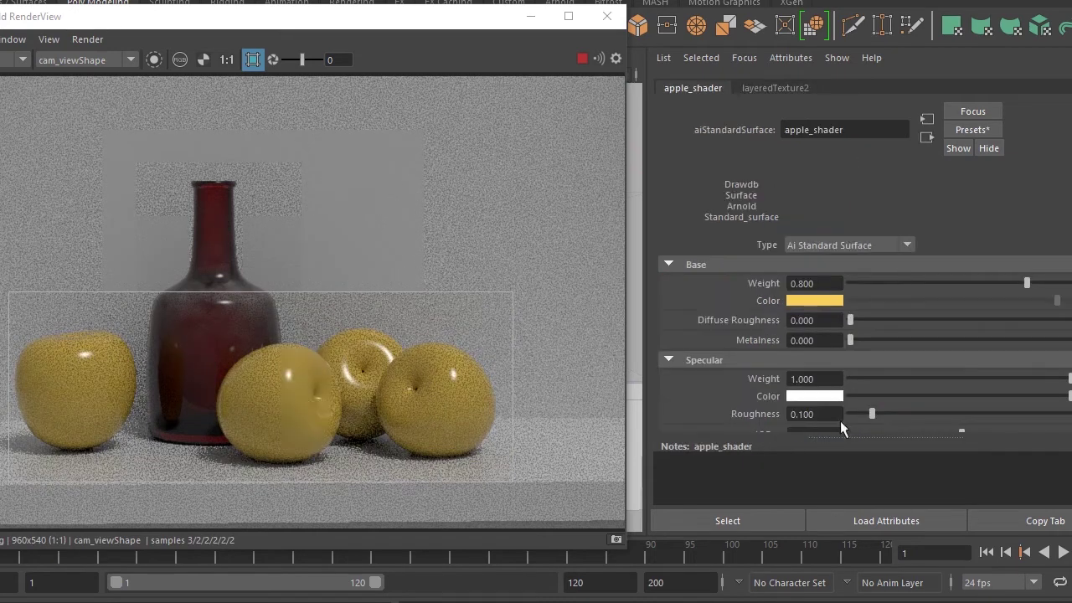
type("3")
key("Return")
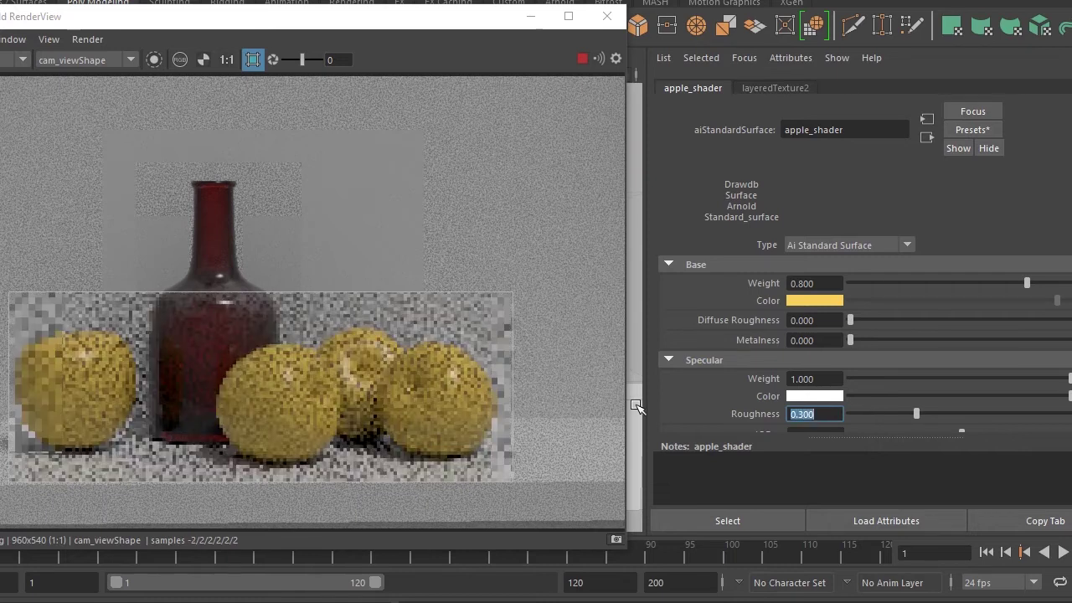
type("0.")
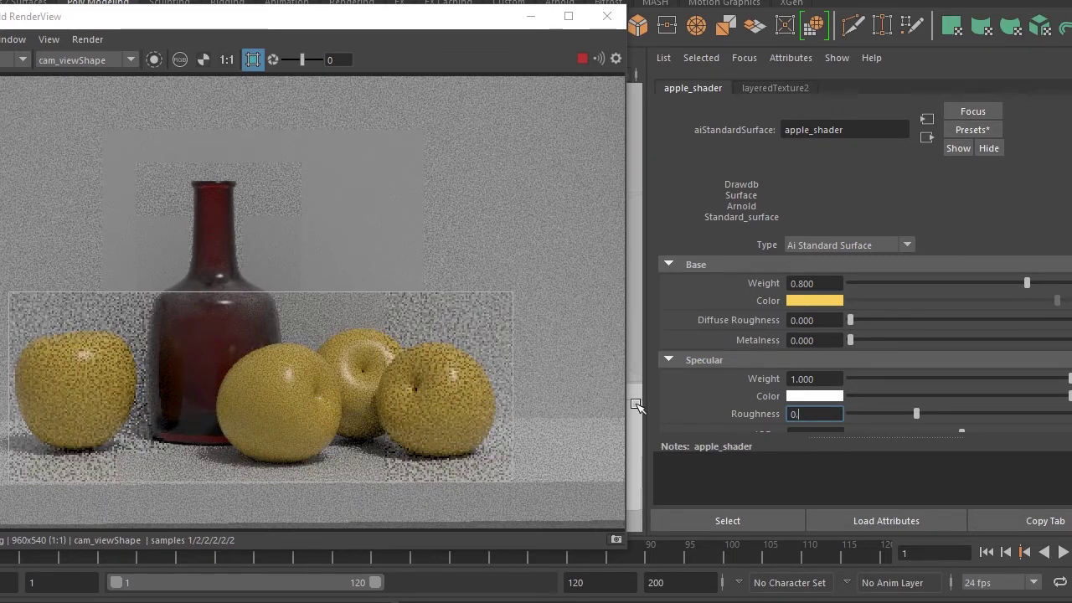
type("4")
key("Return")
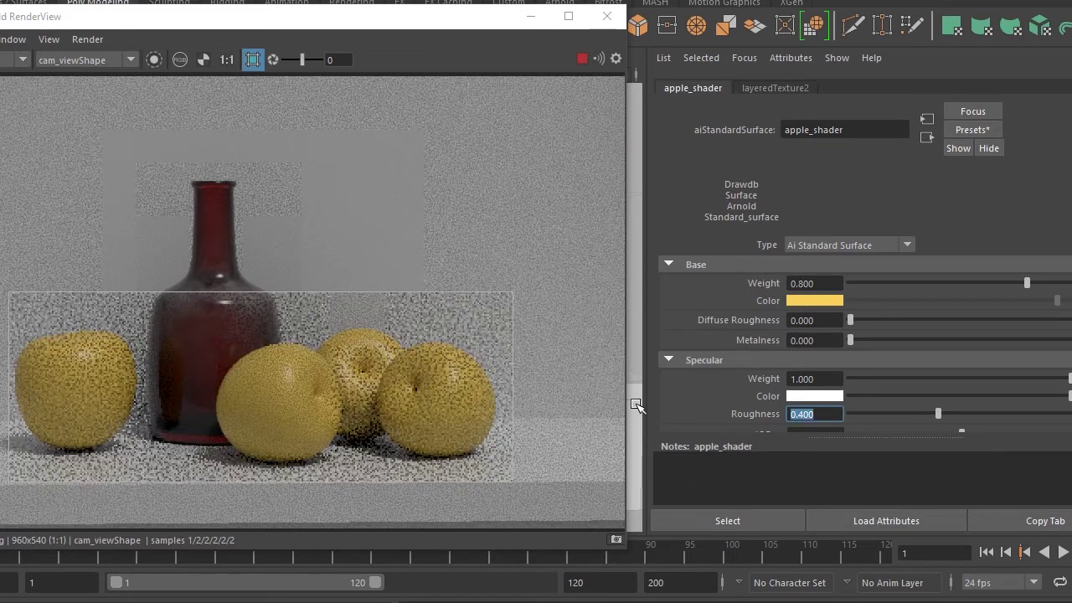
left_click(930, 138)
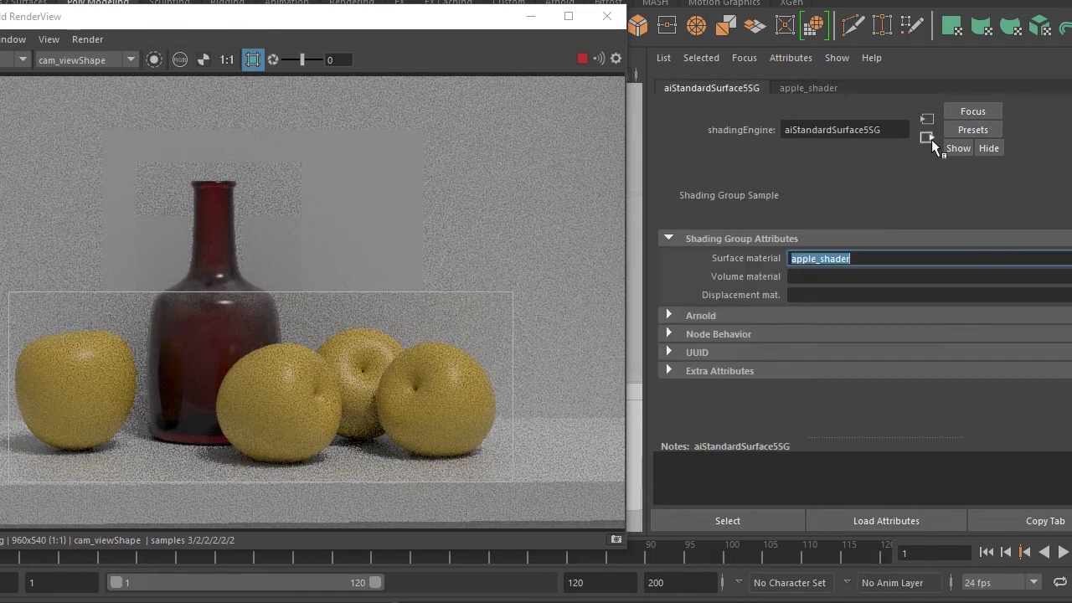
left_click(1070, 311)
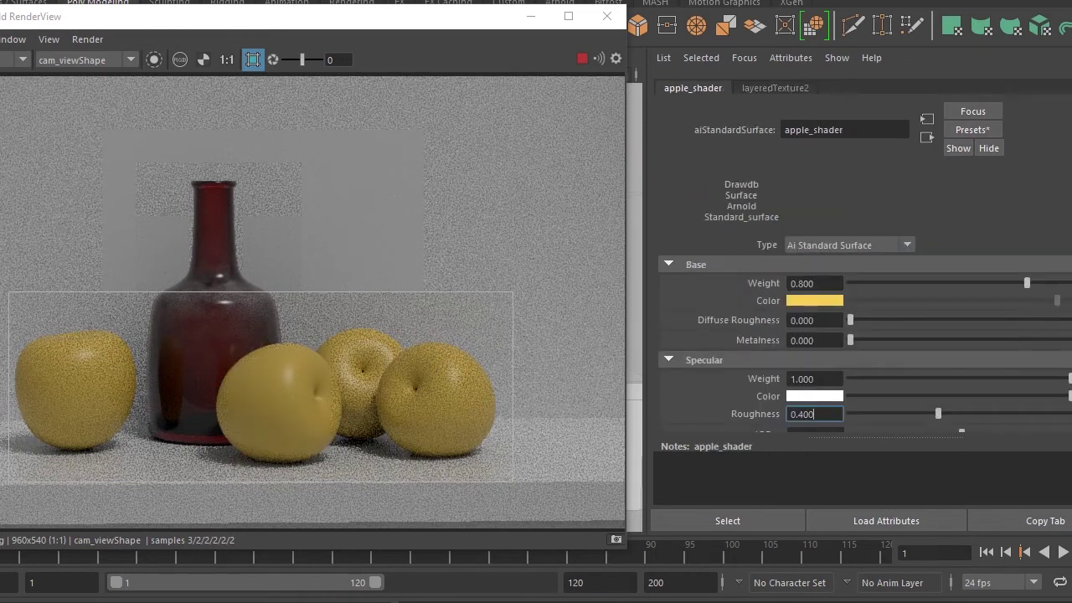
left_click(1069, 312)
Move the green layer in front of the orange one in layeredTexture2
middle_click_drag(722, 295, 670, 289)
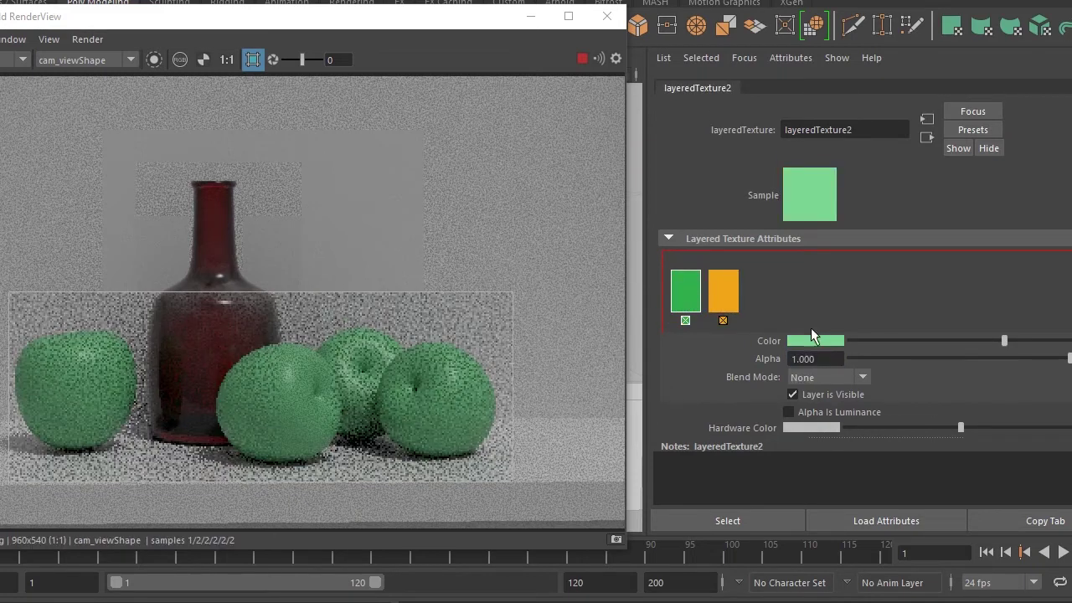
left_click(813, 341)
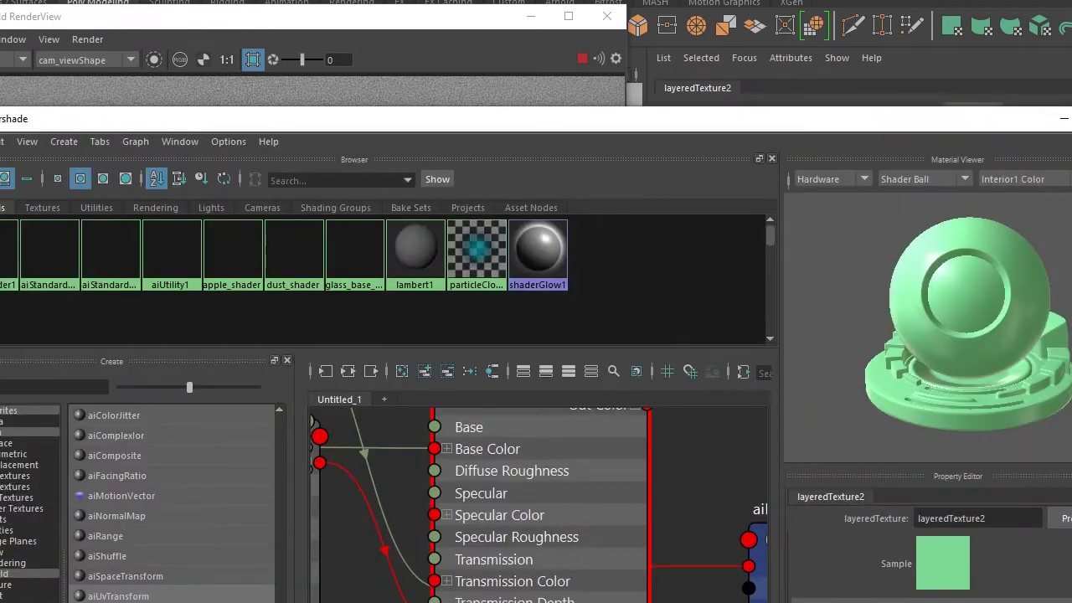
left_click_drag(1068, 167, 1034, 126)
left_click(1043, 118)
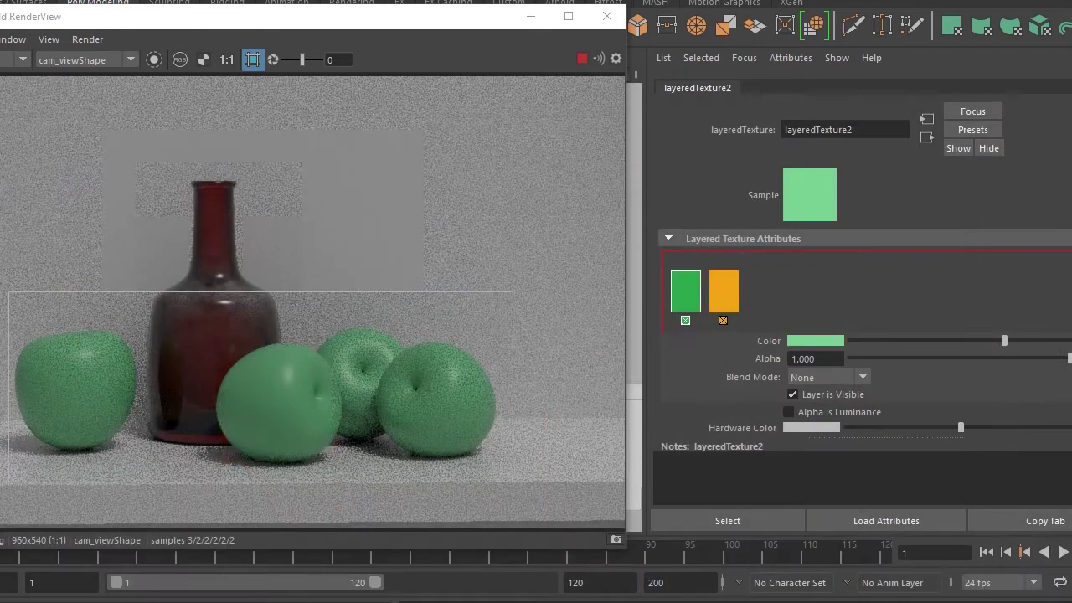
Sample an apple's red from reference.jpg as the top layer's colour
mouse_move(217, 0)
left_mouse_down()
mouse_move(430, 44)
mouse_move(413, 57)
left_mouse_up()
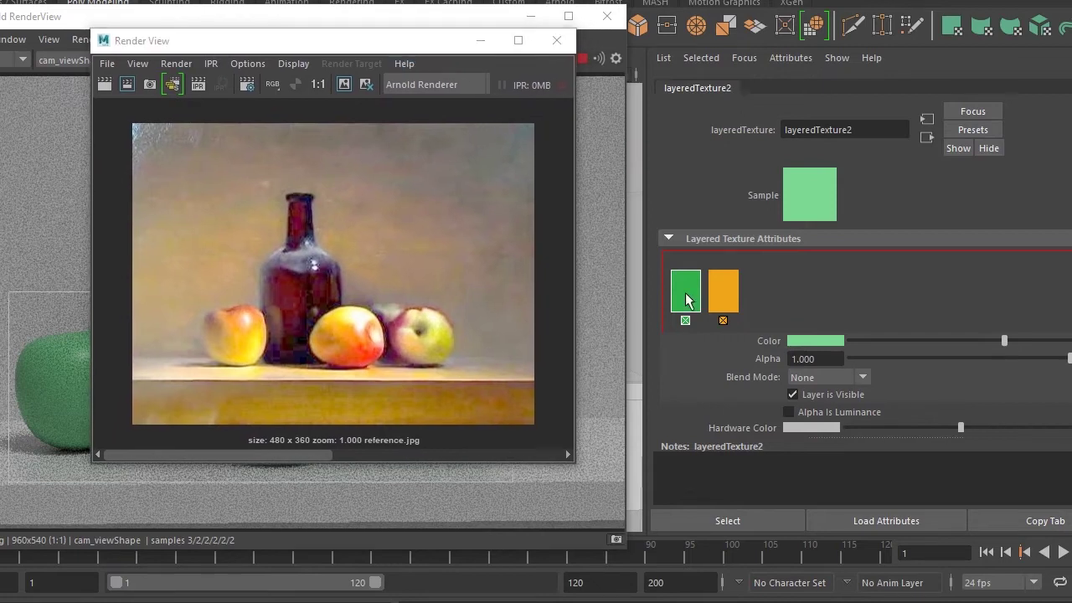
left_click(829, 343)
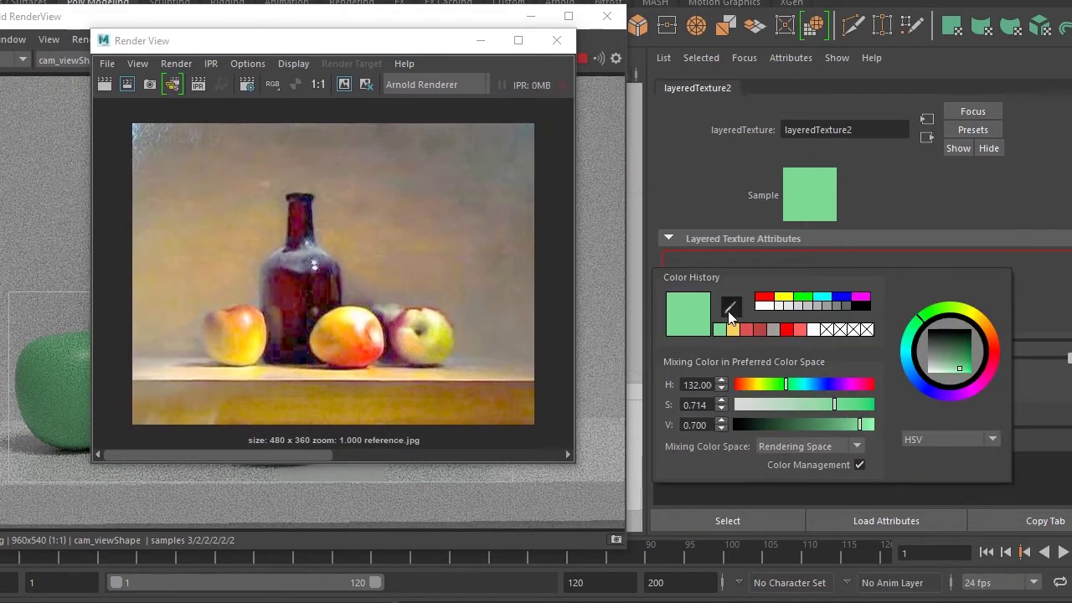
left_click(728, 310)
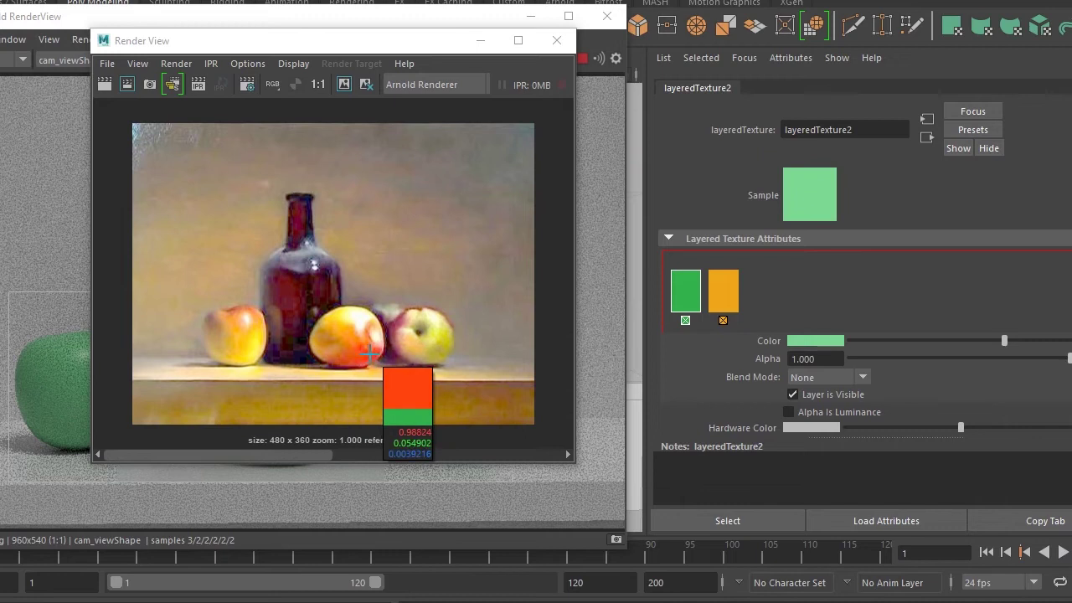
left_click(369, 352)
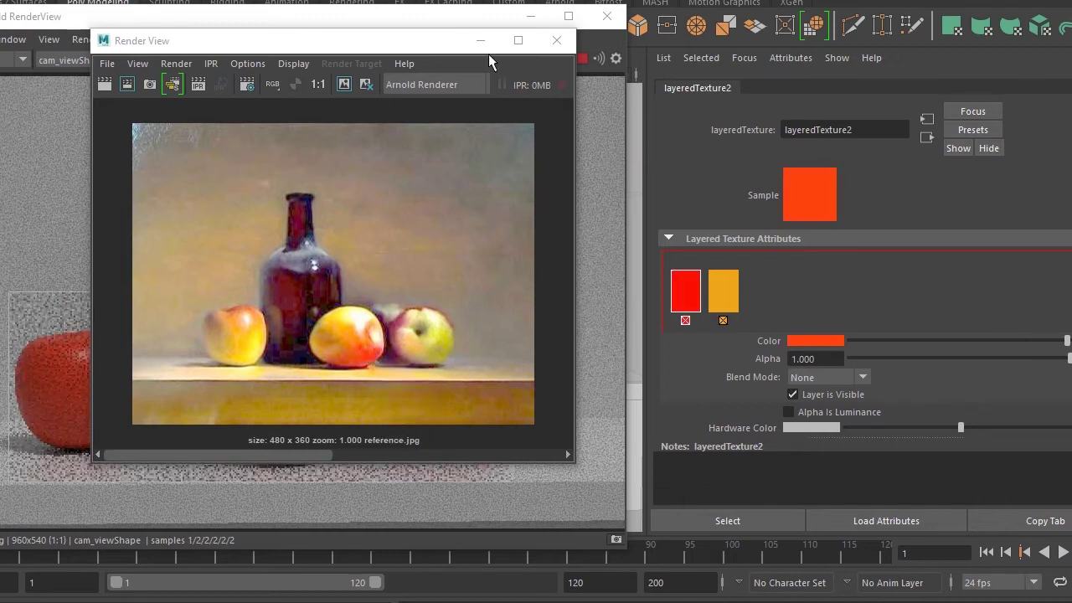
left_click(480, 40)
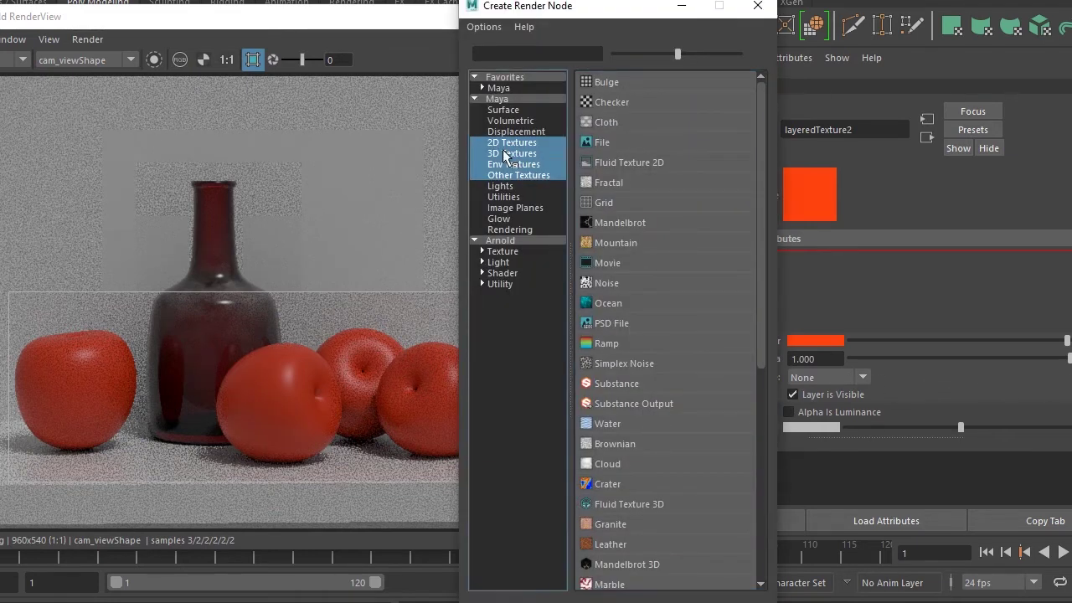
Create a Volume Noise texture for the red layer with Alpha Is Luminance, blended Over
left_click(507, 154)
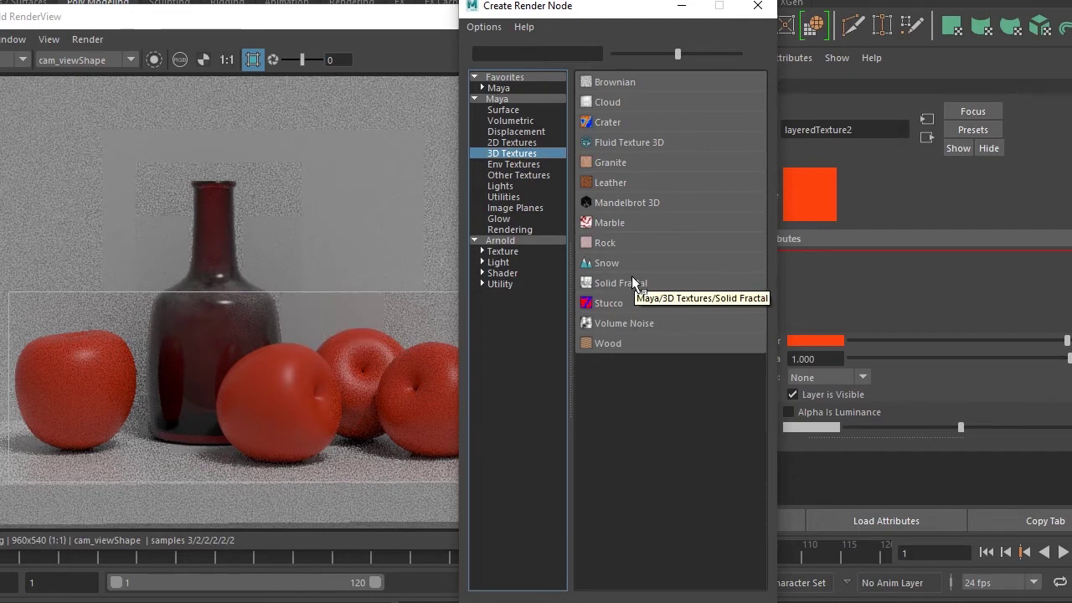
left_click(624, 324)
left_click(854, 414)
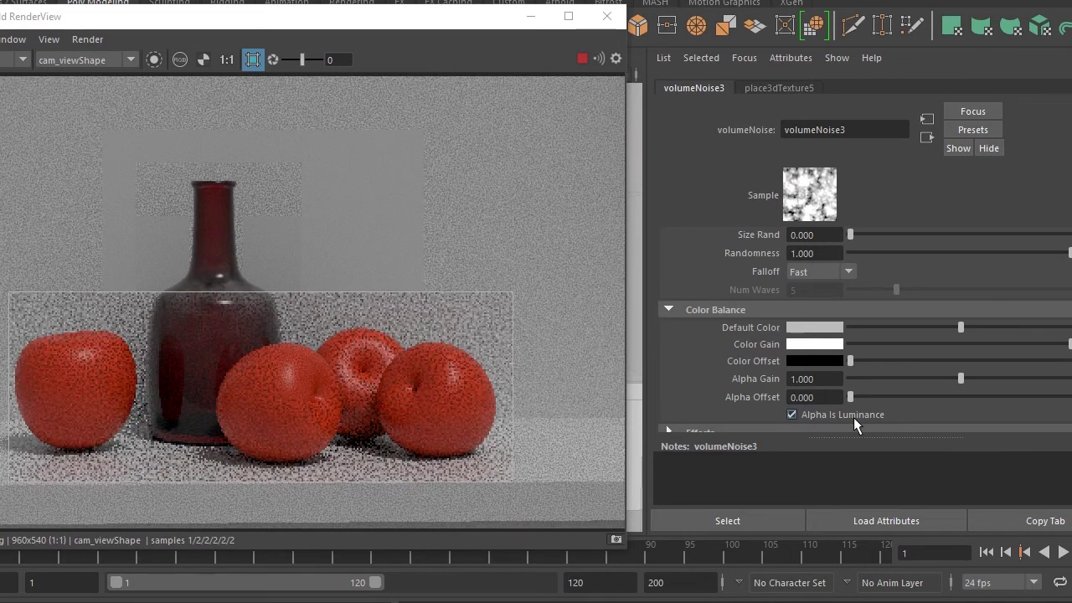
left_click(927, 137)
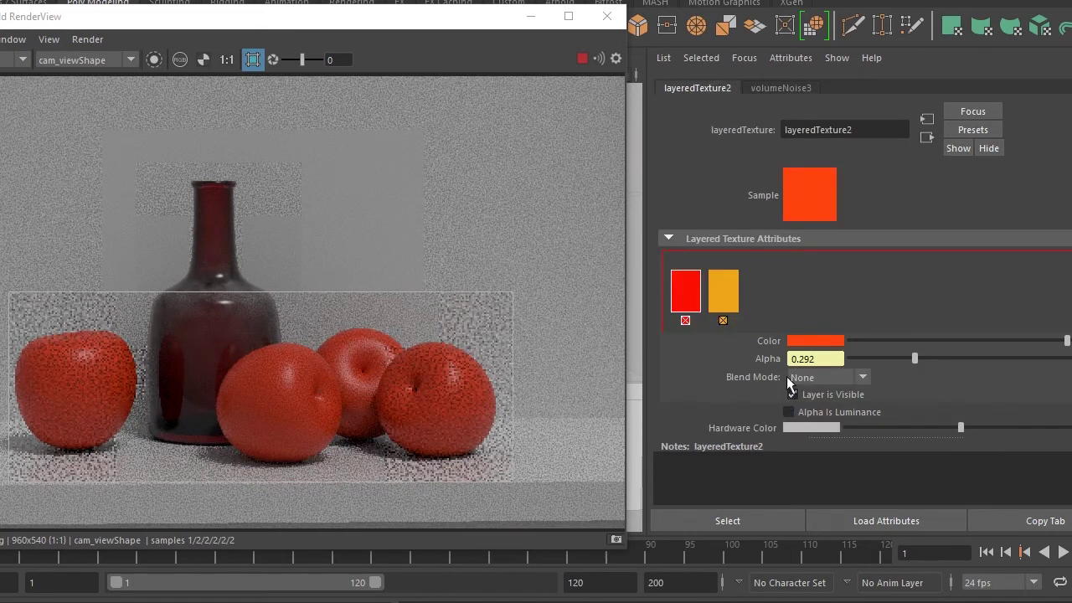
left_click(837, 378)
left_click(826, 402)
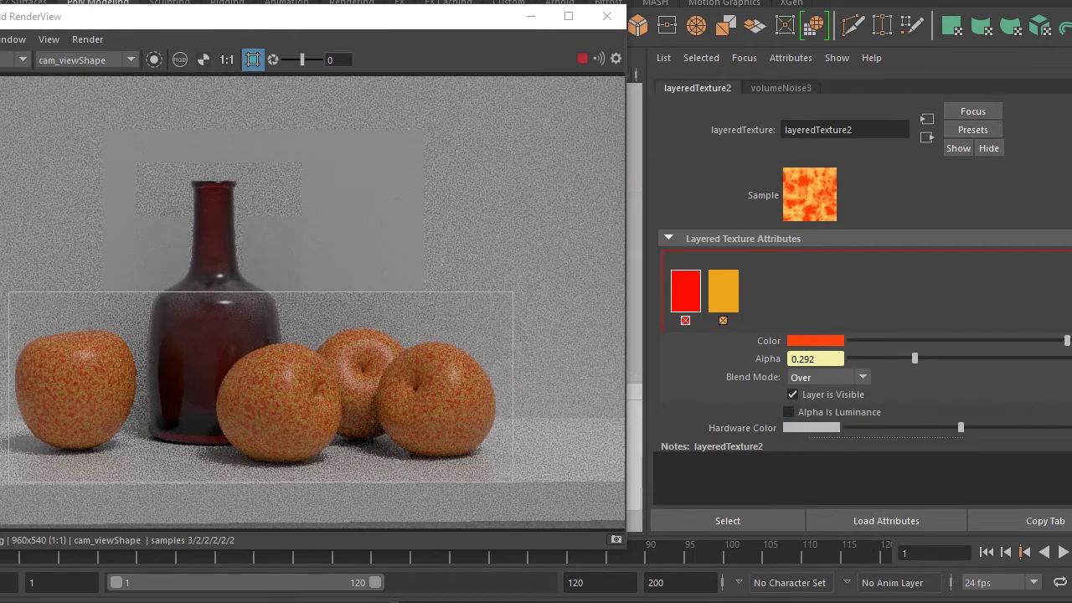
Scale the noise's 3D placement to 15 on X, Y and Z
left_click(927, 118)
left_click(781, 89)
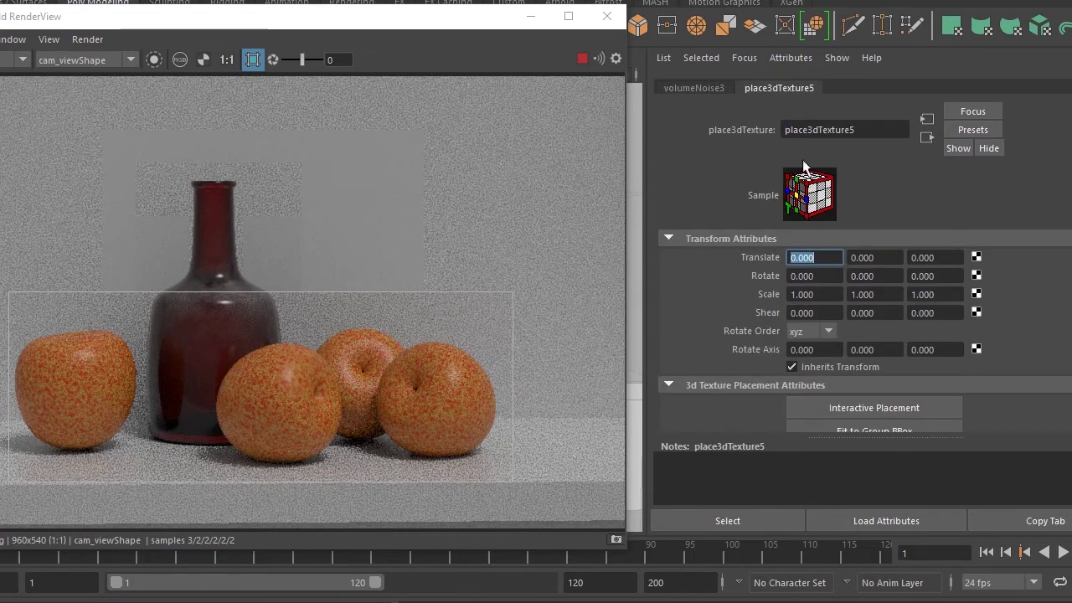
left_click(816, 295)
type("15")
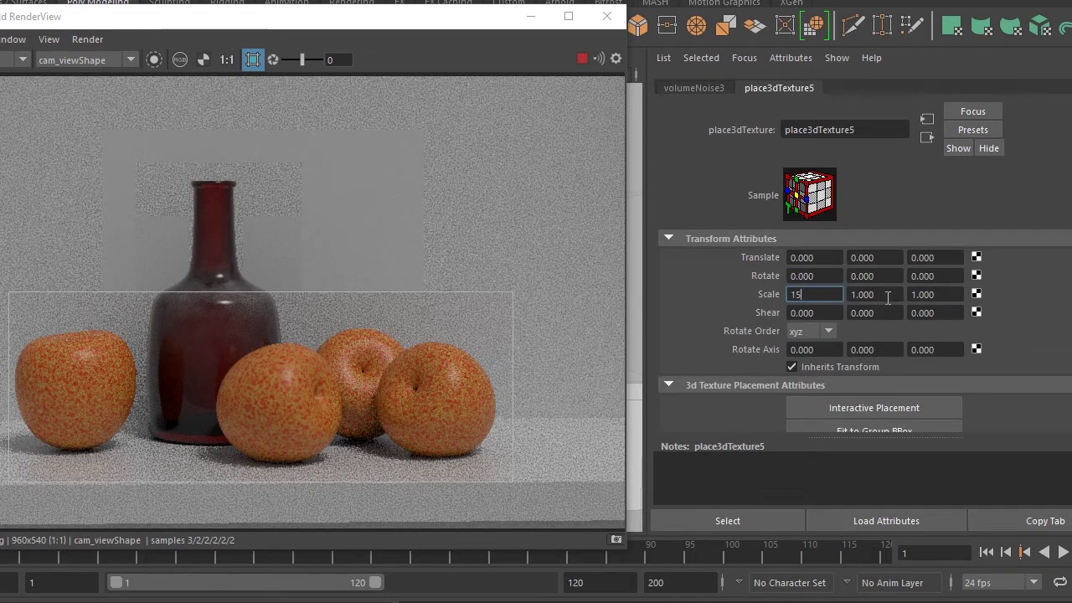
left_click(888, 295)
type("15")
left_click(948, 295)
type("15")
key("Return")
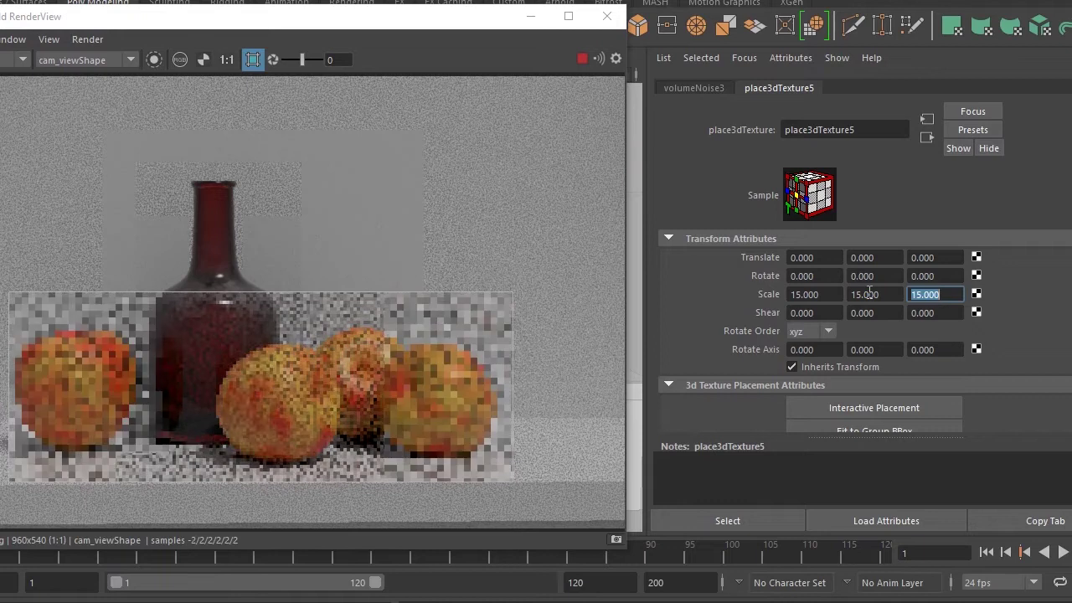
Rescale the noise placement to 50 on all three axes
left_click(816, 295)
type("50")
left_click(871, 295)
type("50")
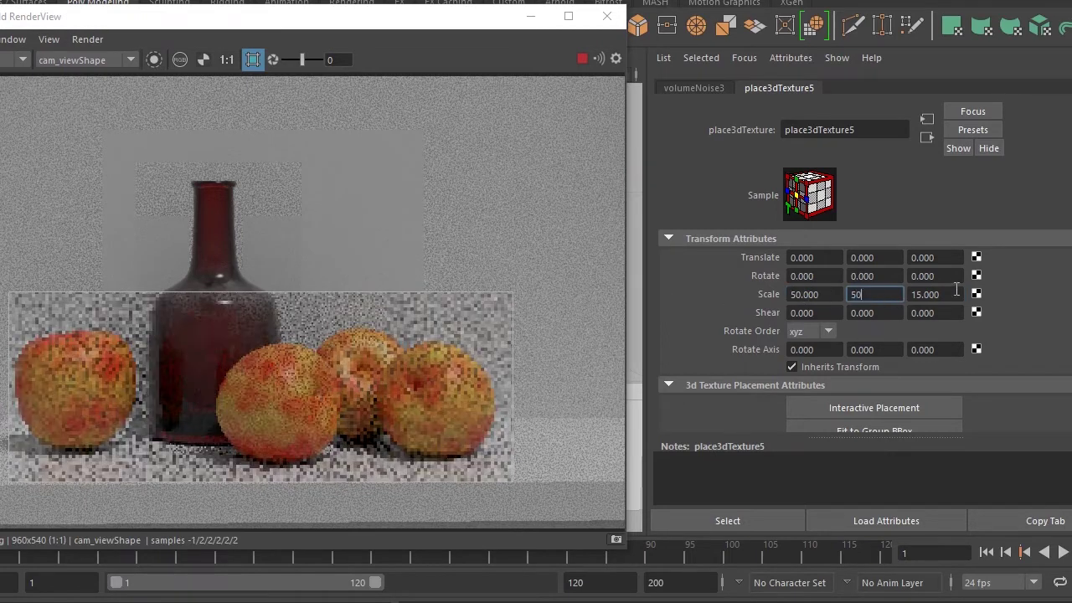
key("Tab")
type("50")
key("Return")
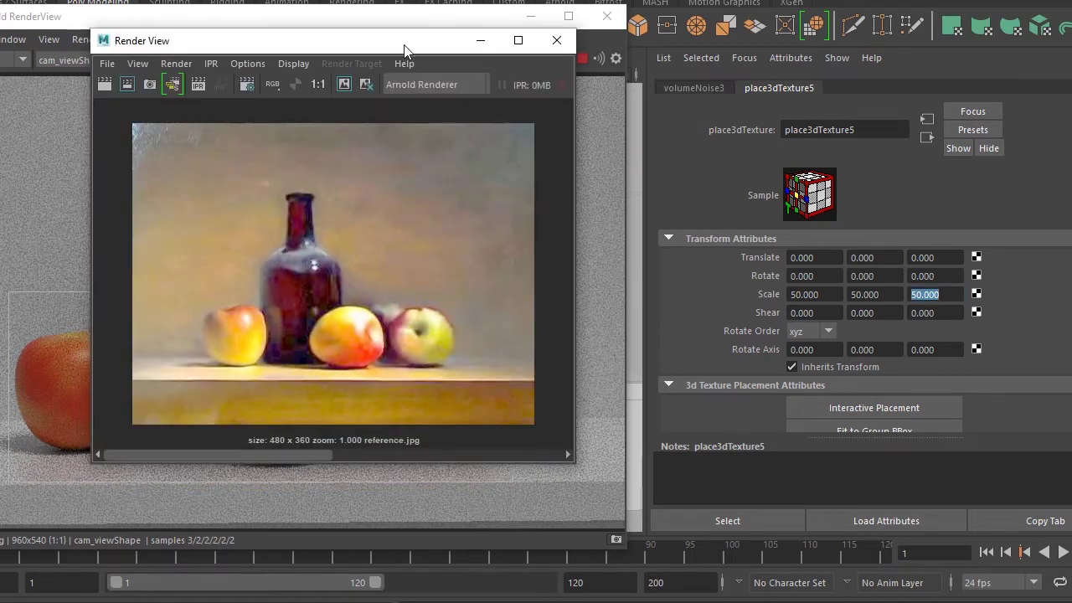
Enter a volumeNoise3 Frequency of 15, keeping the reference photo clear of the settings
left_click_drag(405, 47, 482, 0)
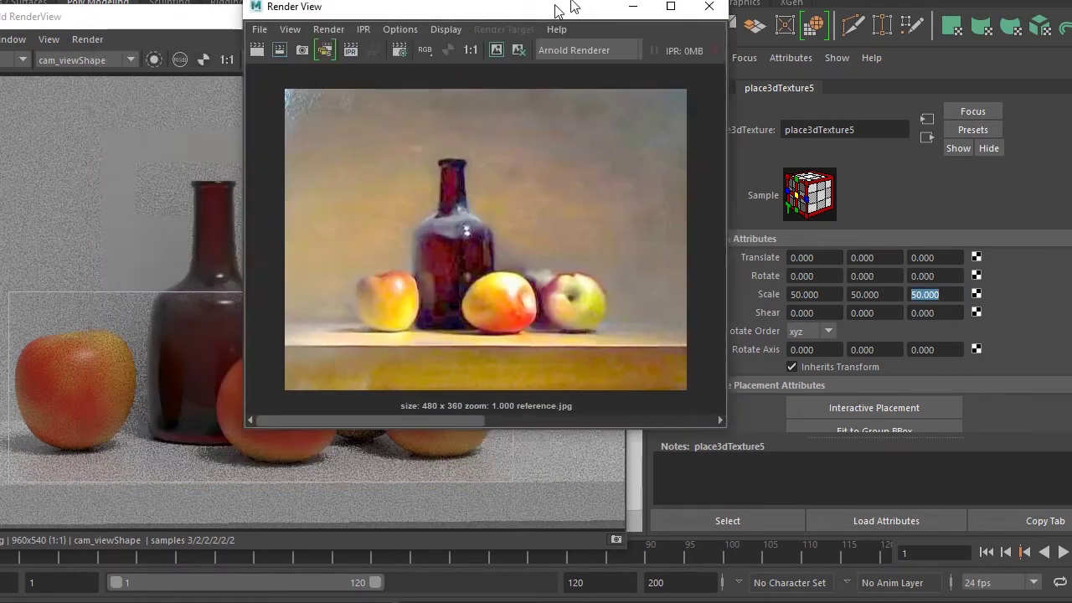
mouse_move(482, 0)
left_mouse_down()
mouse_move(726, 4)
mouse_move(634, 503)
mouse_move(677, 28)
mouse_move(447, 9)
mouse_move(641, 1)
mouse_move(454, 1)
left_mouse_up()
left_click(710, 87)
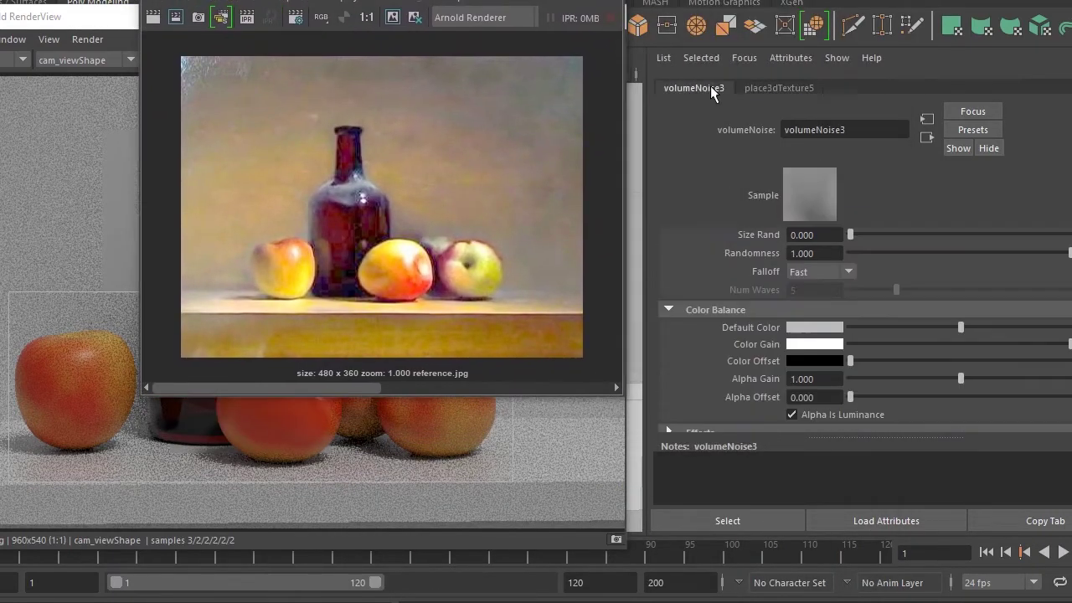
scroll(824, 313, "up", 3)
scroll(824, 320, "up", 3)
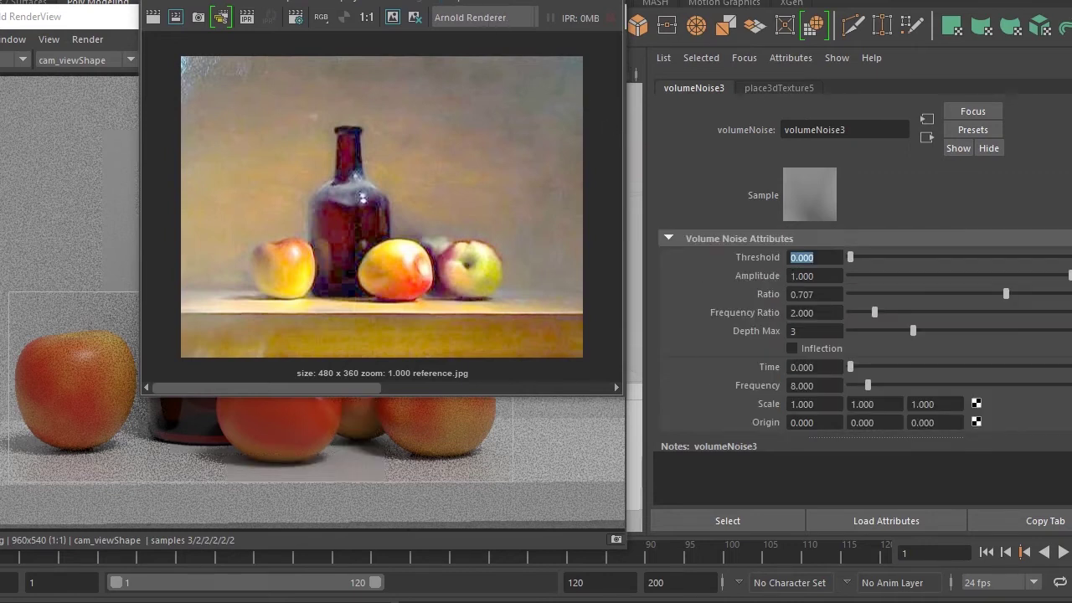
left_click_drag(382, 373, 509, 339)
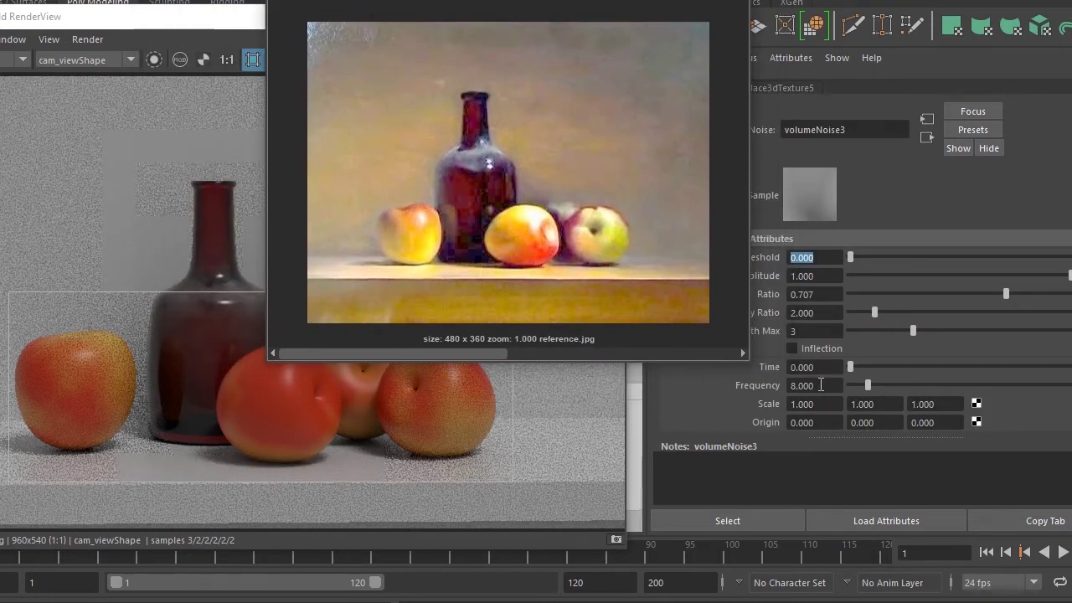
type("15")
key("Return")
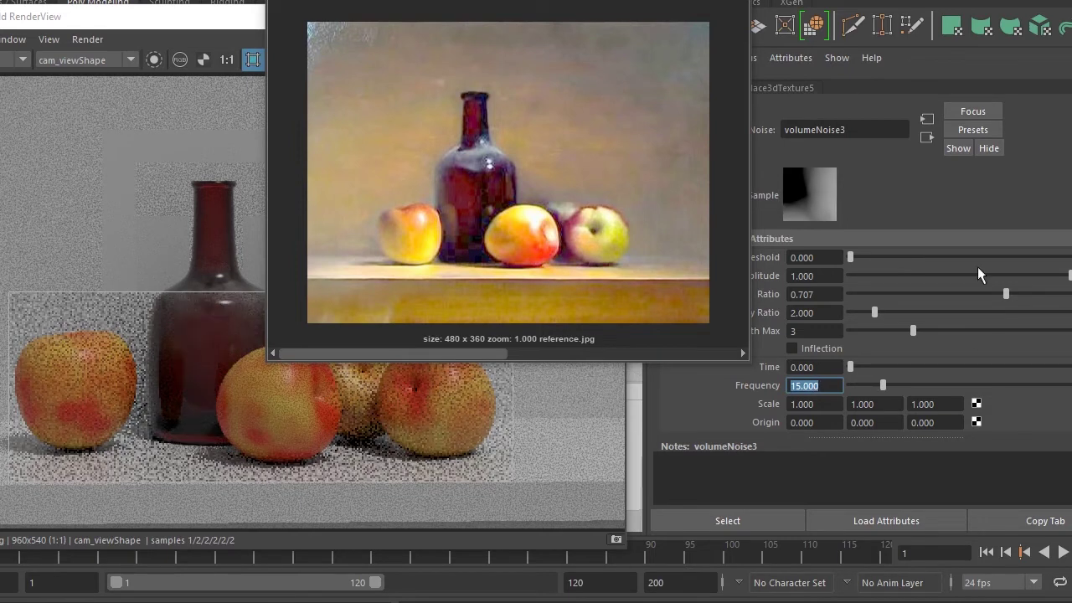
left_click_drag(699, 72, 612, 70)
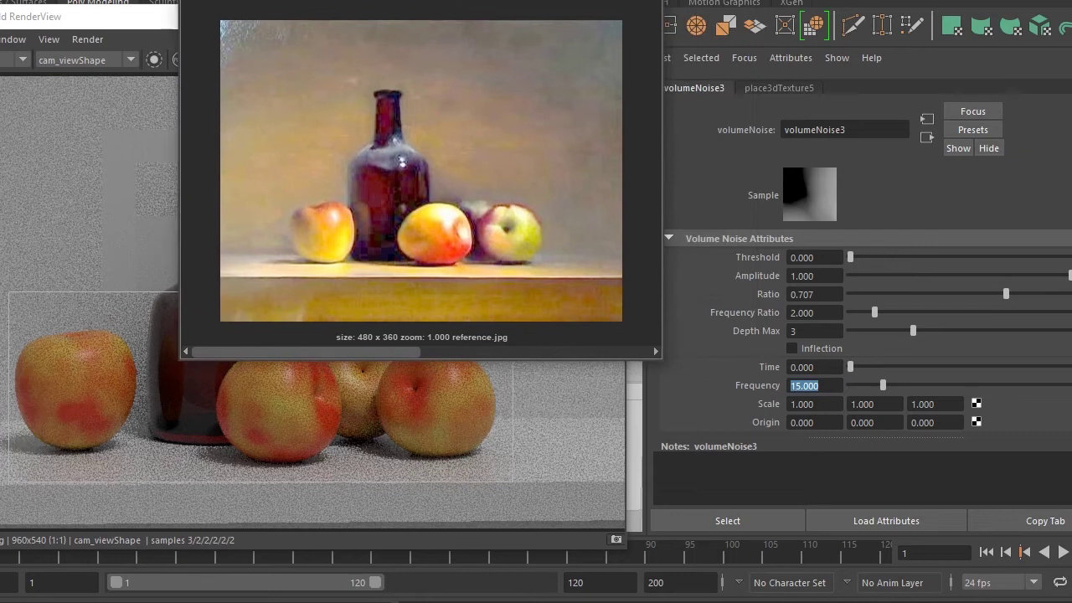
Shift the second layer's colour toward lemon yellow at about 0.9 saturation
left_click(925, 136)
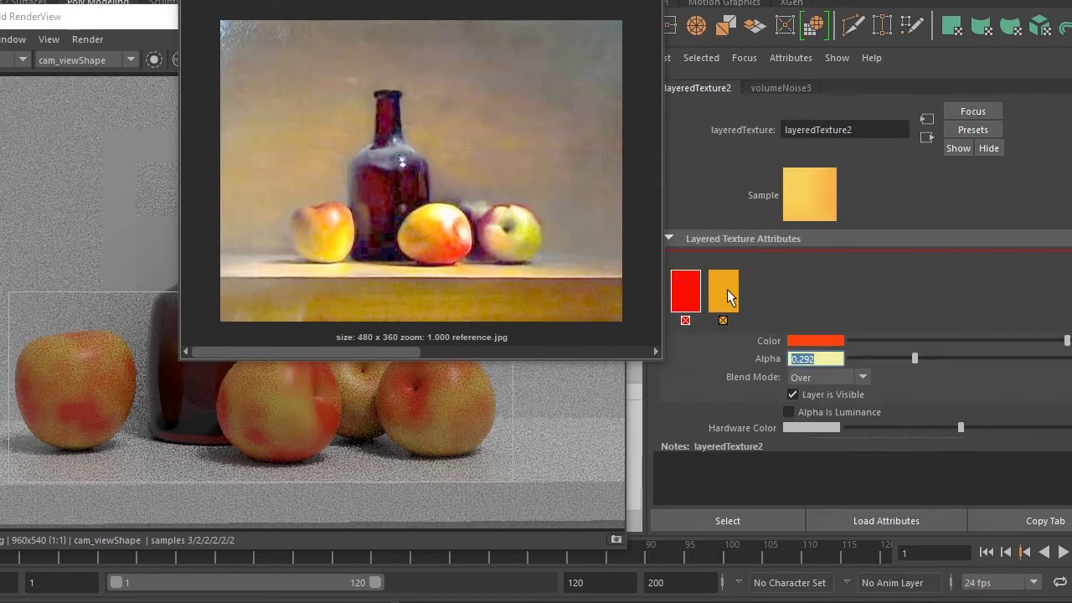
left_click(816, 338)
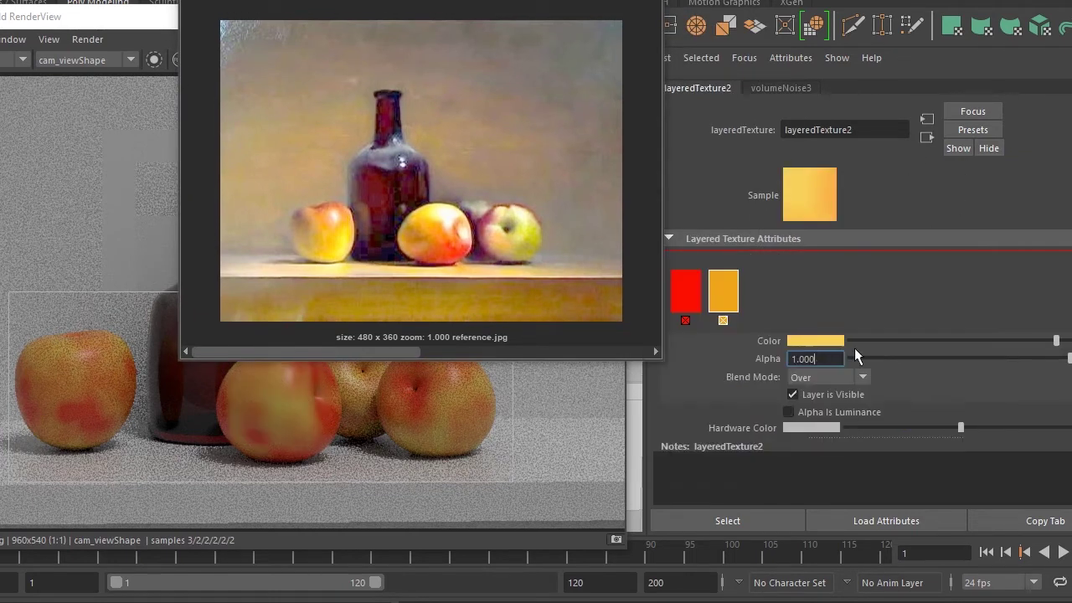
left_click(831, 340)
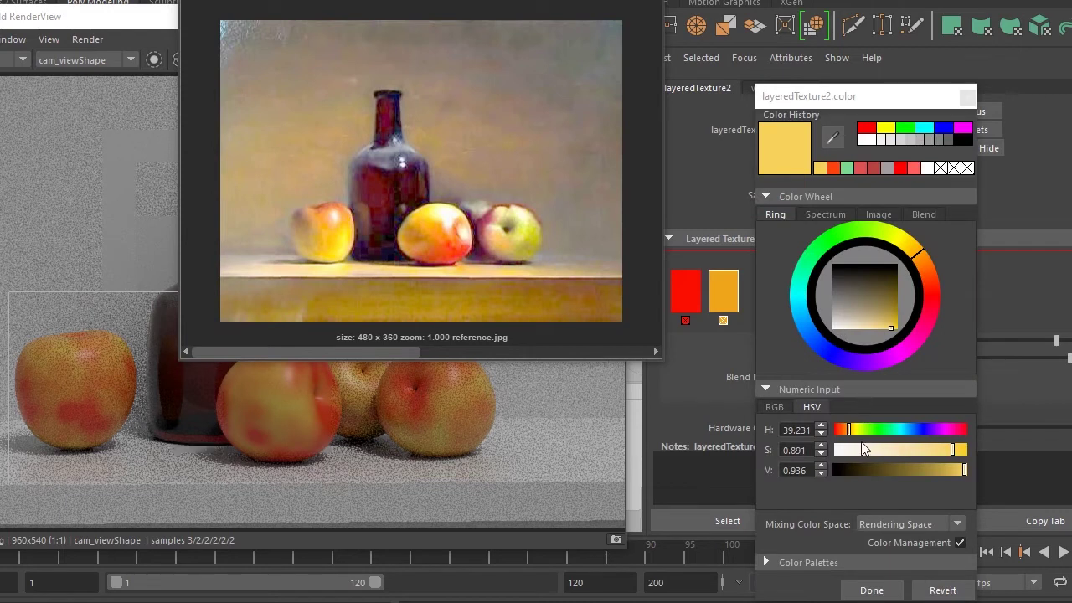
left_click_drag(850, 440, 851, 440)
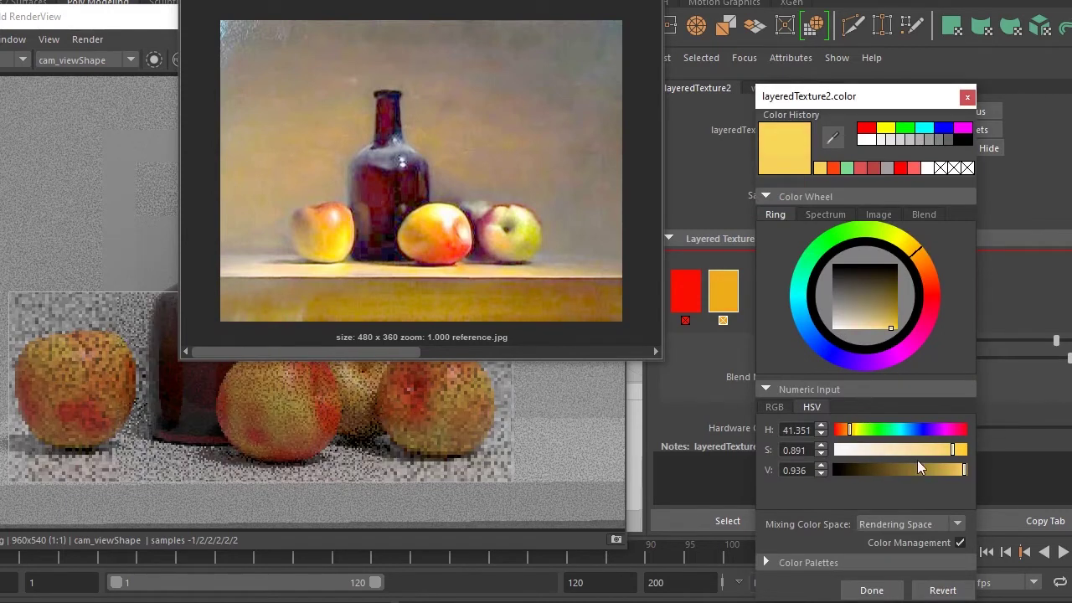
left_click_drag(958, 451, 965, 450)
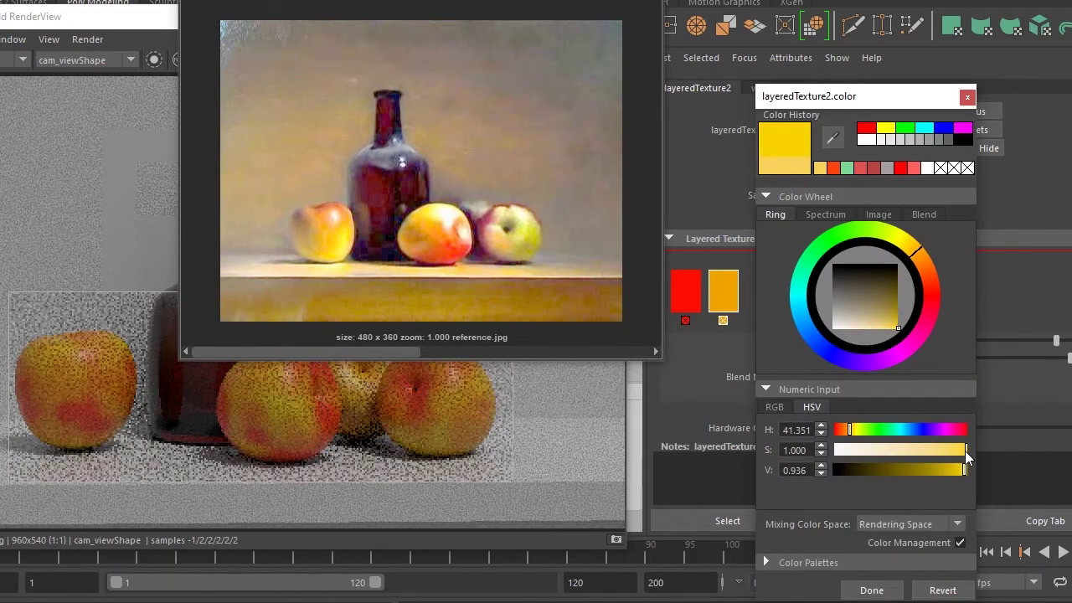
left_click_drag(965, 450, 951, 453)
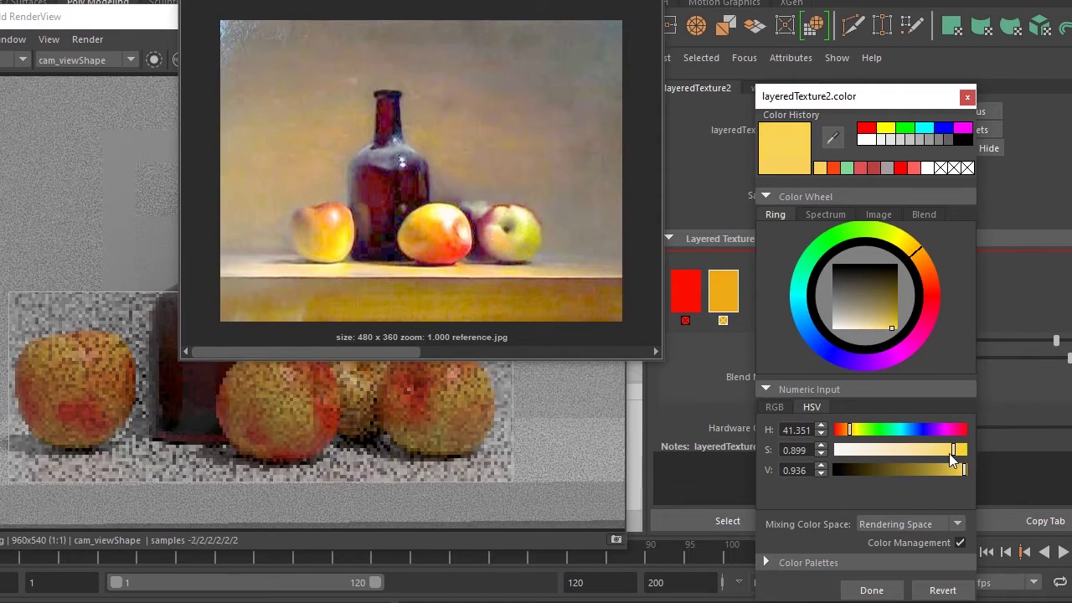
left_click_drag(866, 432, 862, 432)
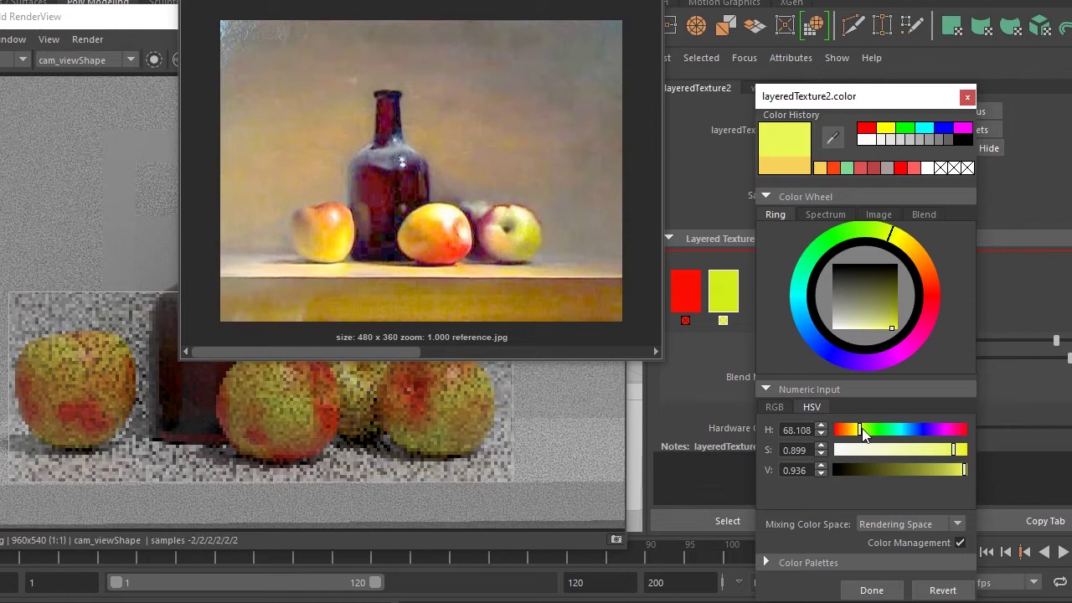
left_click_drag(862, 432, 862, 432)
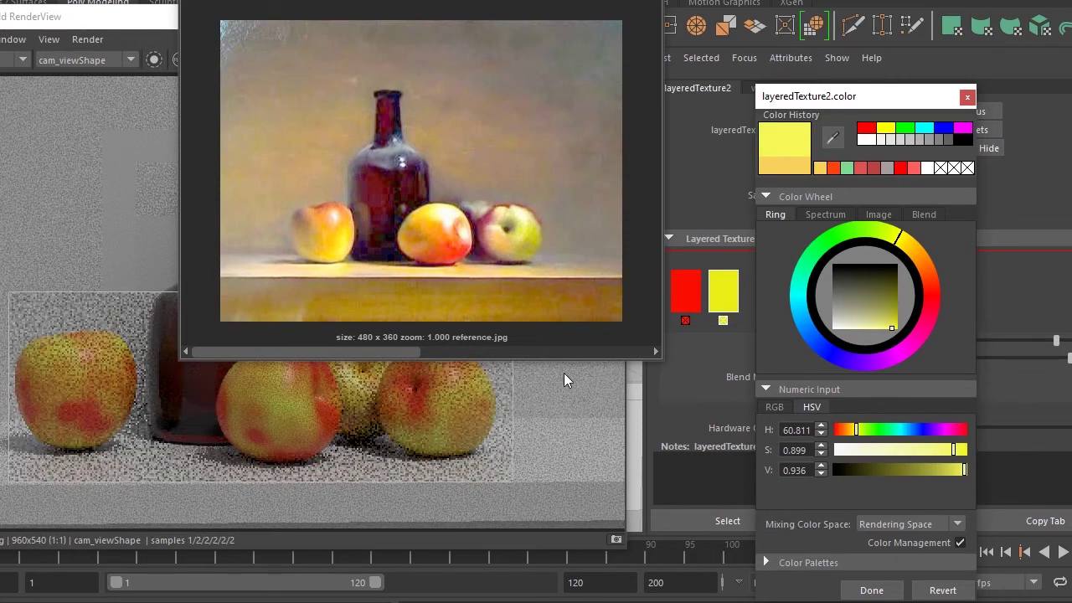
Compare against the reference and refine the second layer to a softer, near-full-saturation yellow
left_click_drag(419, 7, 613, 10)
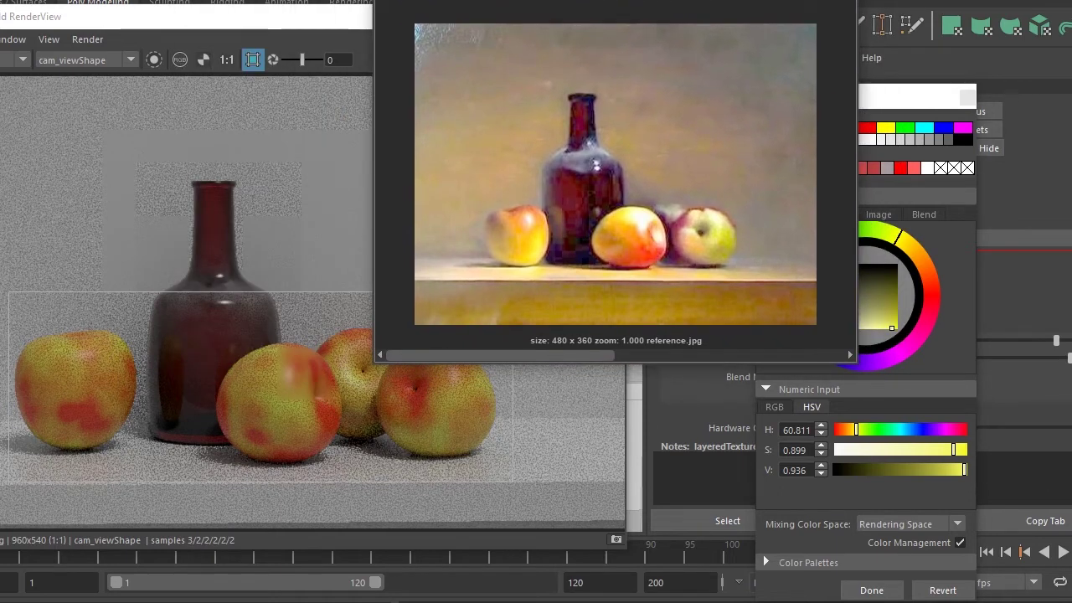
left_click_drag(596, 165, 488, 155, "alt")
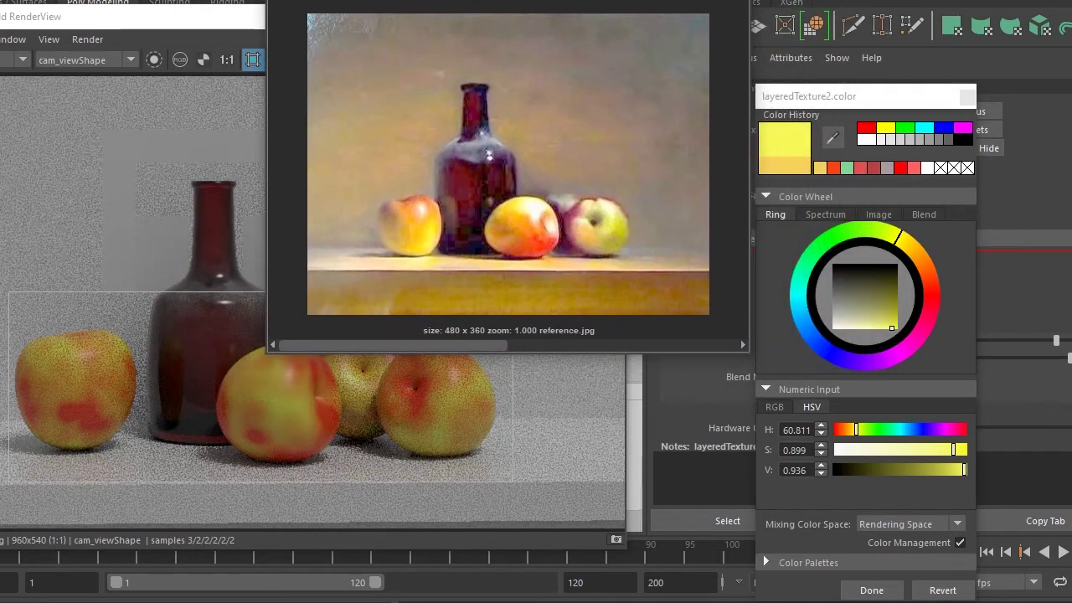
left_click_drag(489, 155, 394, 168, "alt")
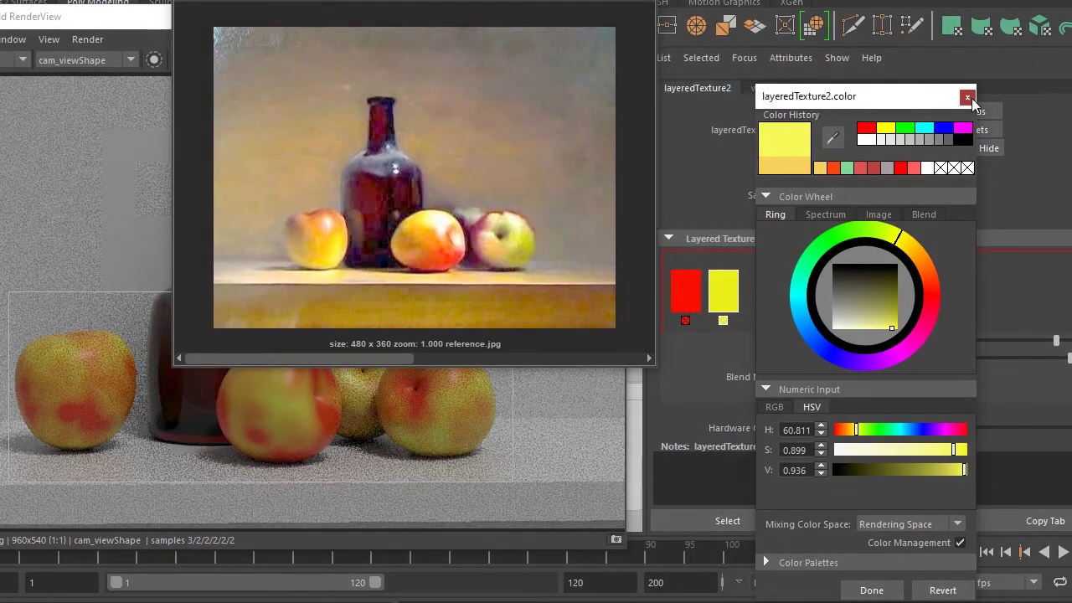
left_click(967, 97)
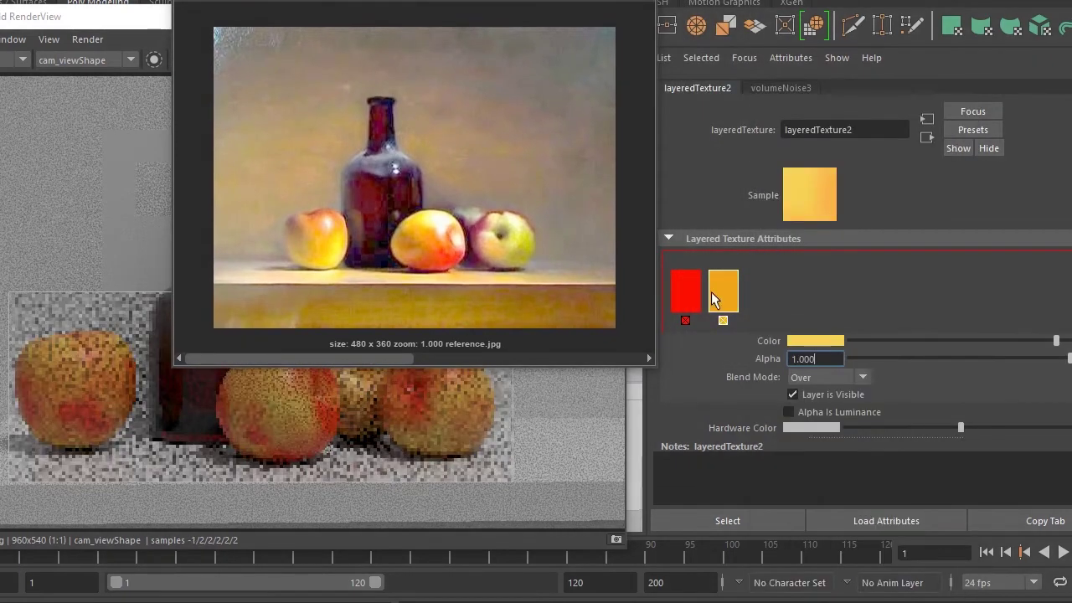
left_click(800, 341)
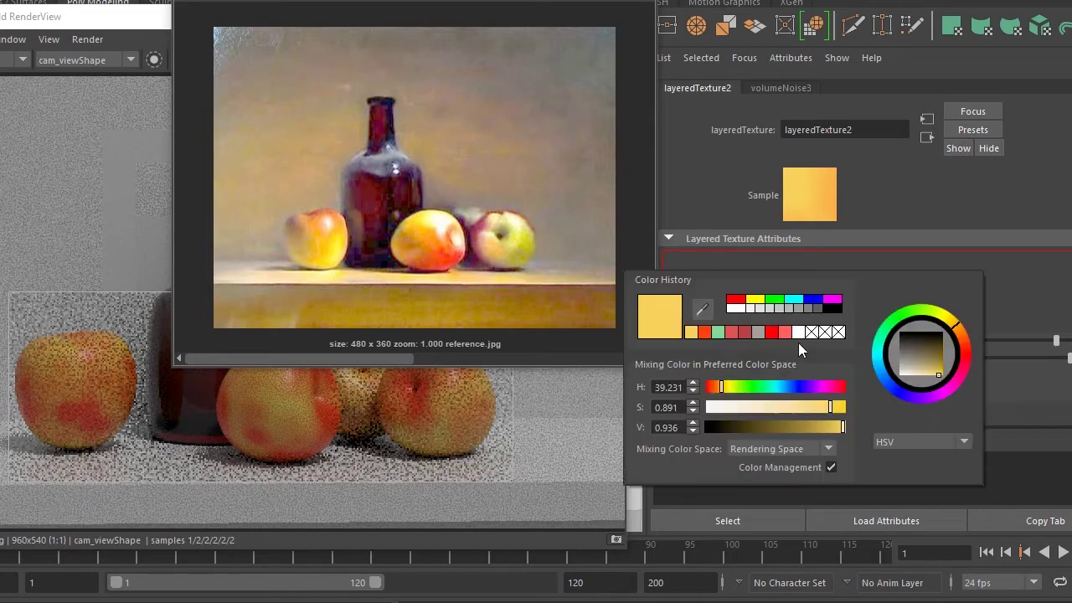
left_click(841, 408)
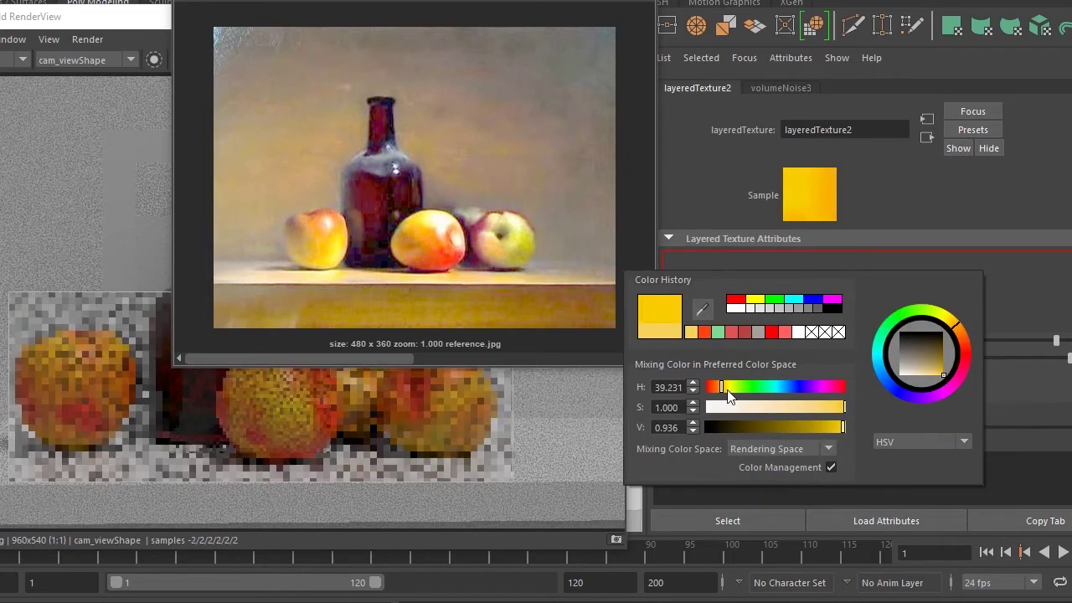
left_click_drag(816, 408, 821, 408)
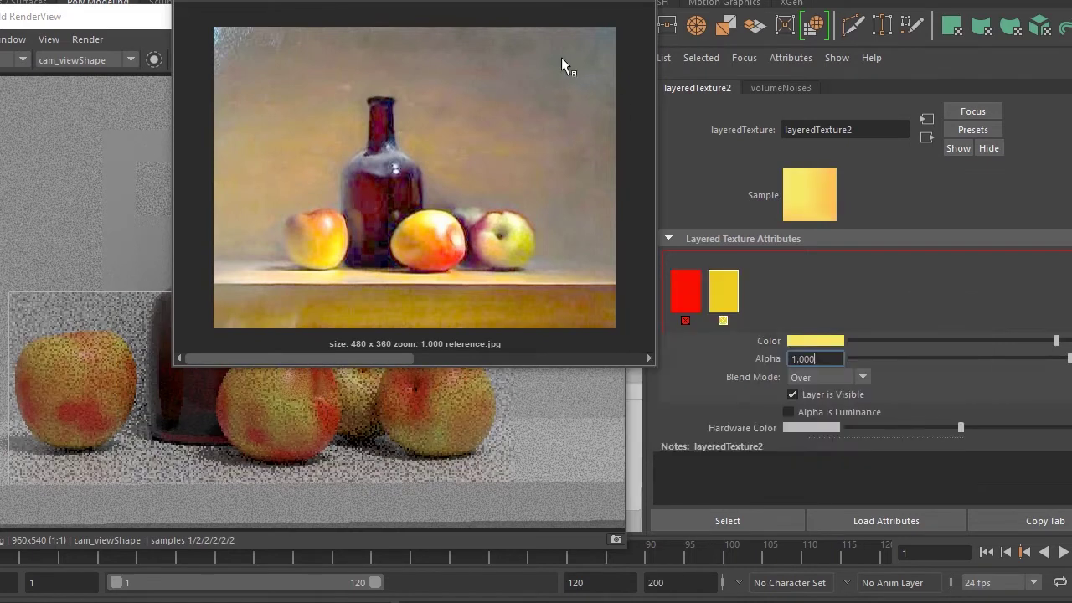
middle_click_drag(689, 292, 623, 285)
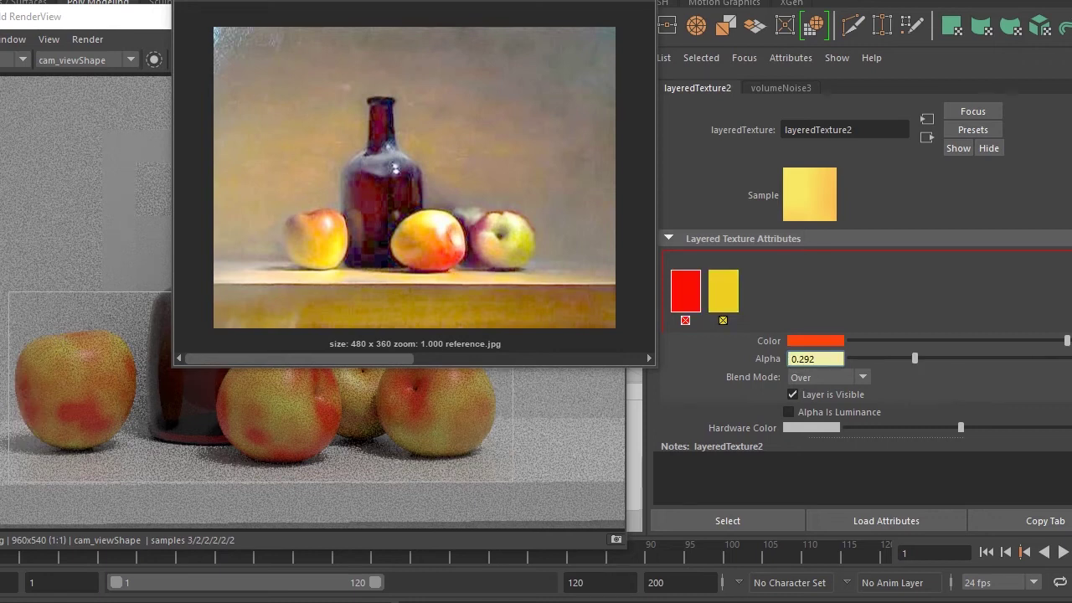
Lower volumeNoise3 Ratio to 0.538 and Depth Max to 2
left_click(780, 87)
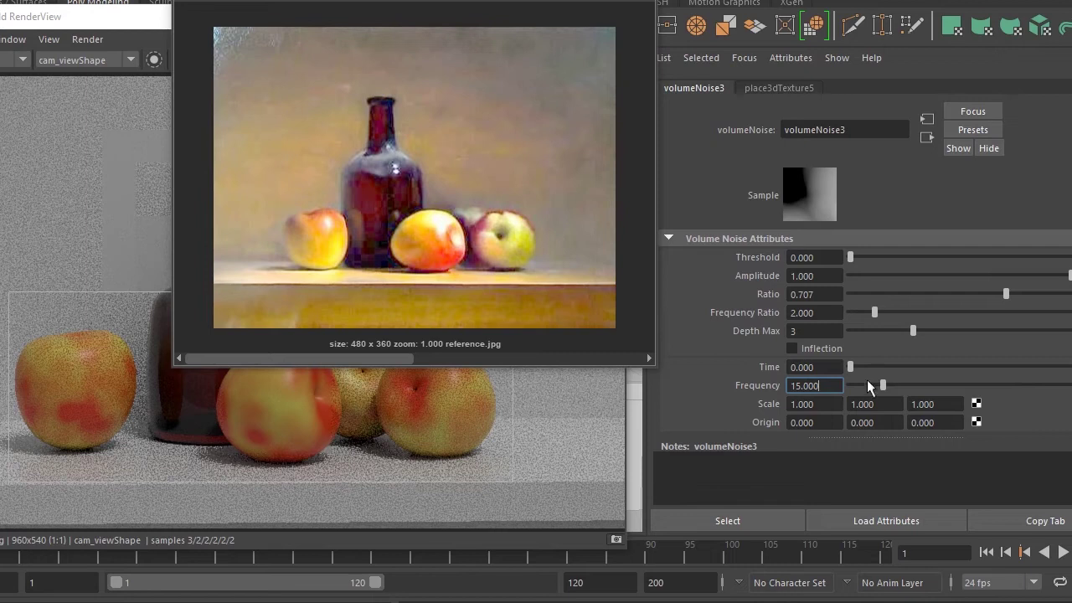
mouse_move(925, 292)
left_mouse_down()
mouse_move(813, 291)
mouse_move(967, 298)
left_mouse_up()
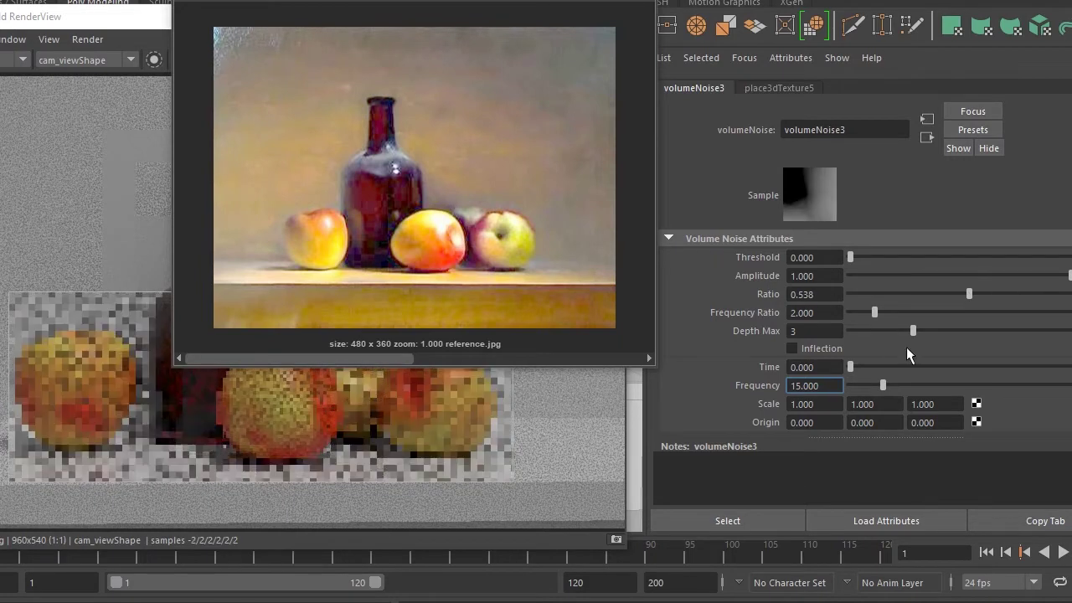
mouse_move(894, 328)
left_mouse_down()
mouse_move(847, 330)
mouse_move(881, 326)
left_mouse_up()
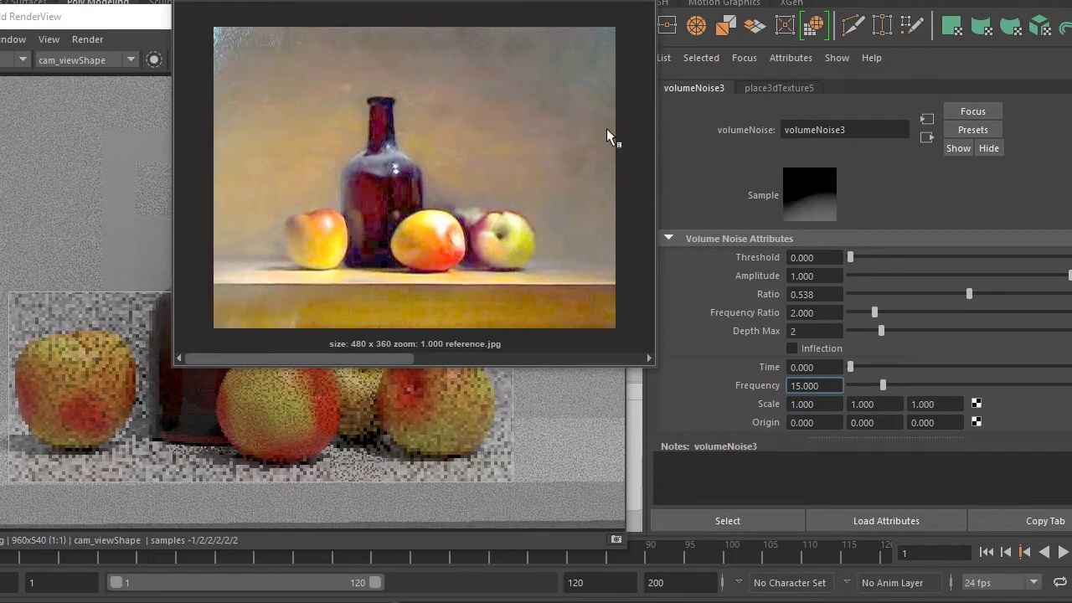
mouse_move(410, 8)
left_mouse_down()
mouse_move(763, 3)
mouse_move(404, 3)
left_mouse_up()
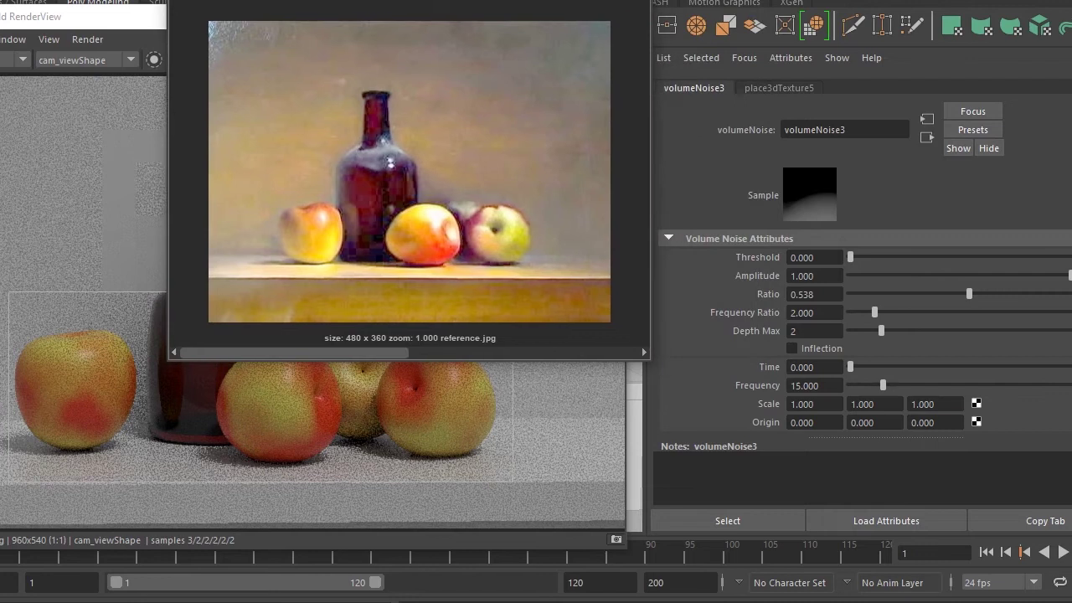
Add a new green layer to layeredTexture2 and move it to the top
left_click(928, 137)
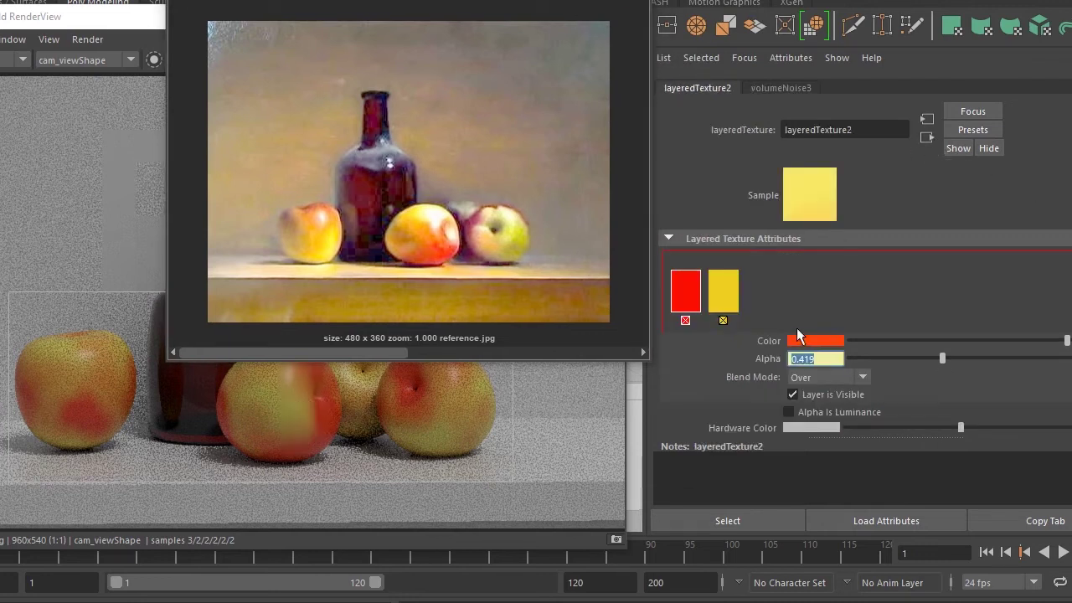
left_click(756, 290)
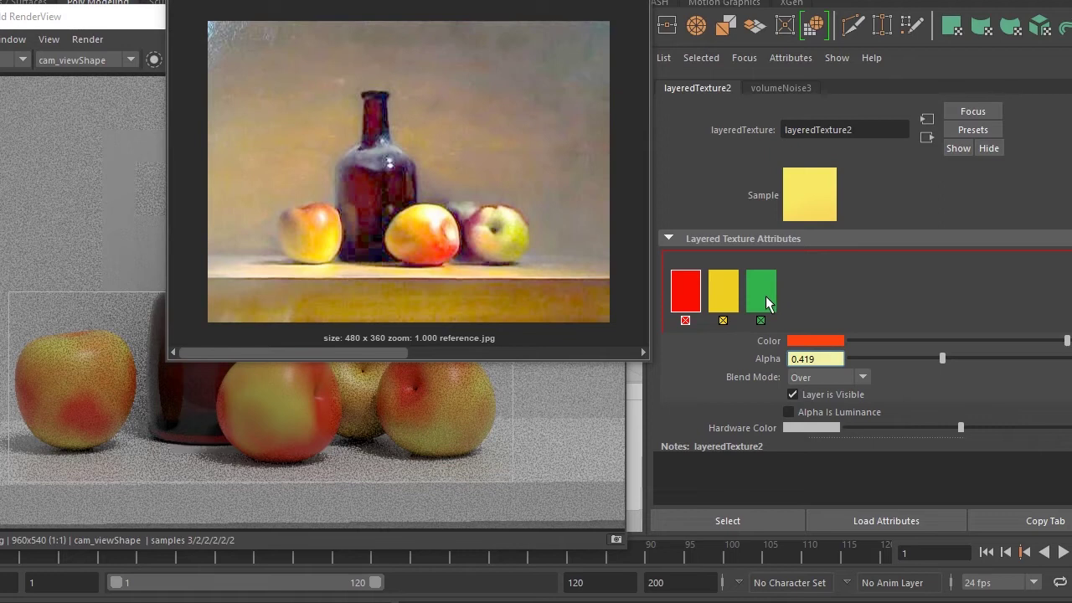
middle_click_drag(667, 303, 670, 293)
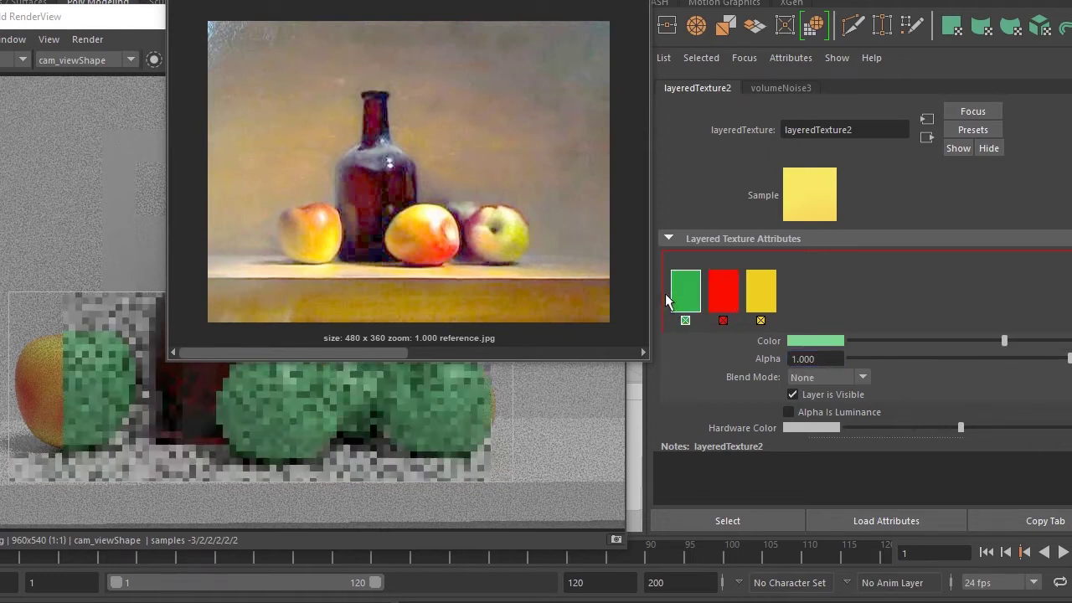
Set the top layer's colour to a natural apple green
left_click(825, 342)
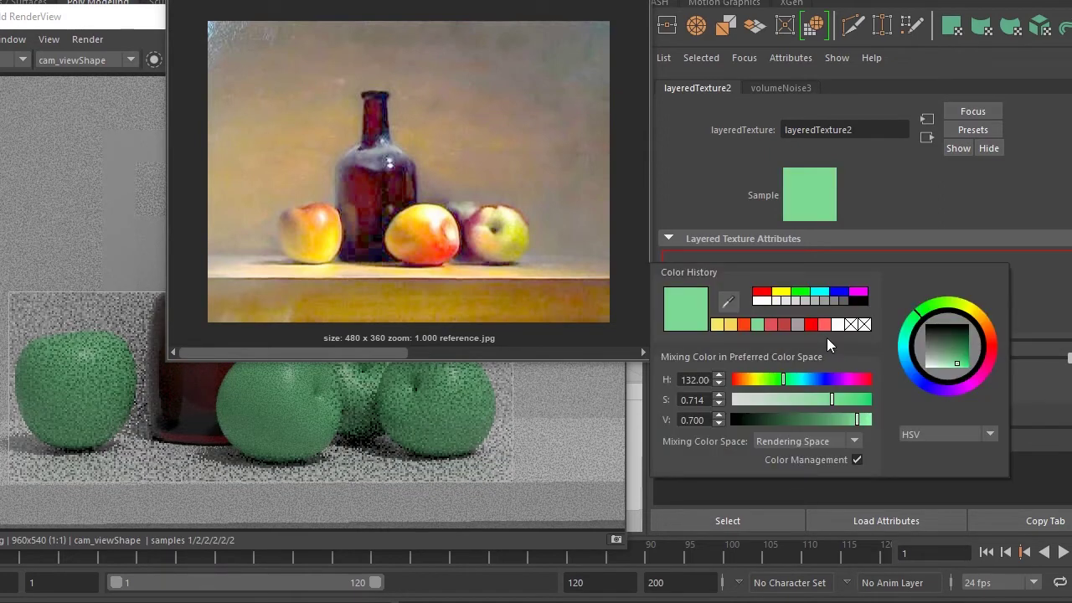
left_click_drag(777, 379, 772, 380)
mouse_move(832, 400)
left_mouse_down()
mouse_move(867, 400)
mouse_move(818, 426)
left_mouse_up()
left_click_drag(867, 400, 831, 419)
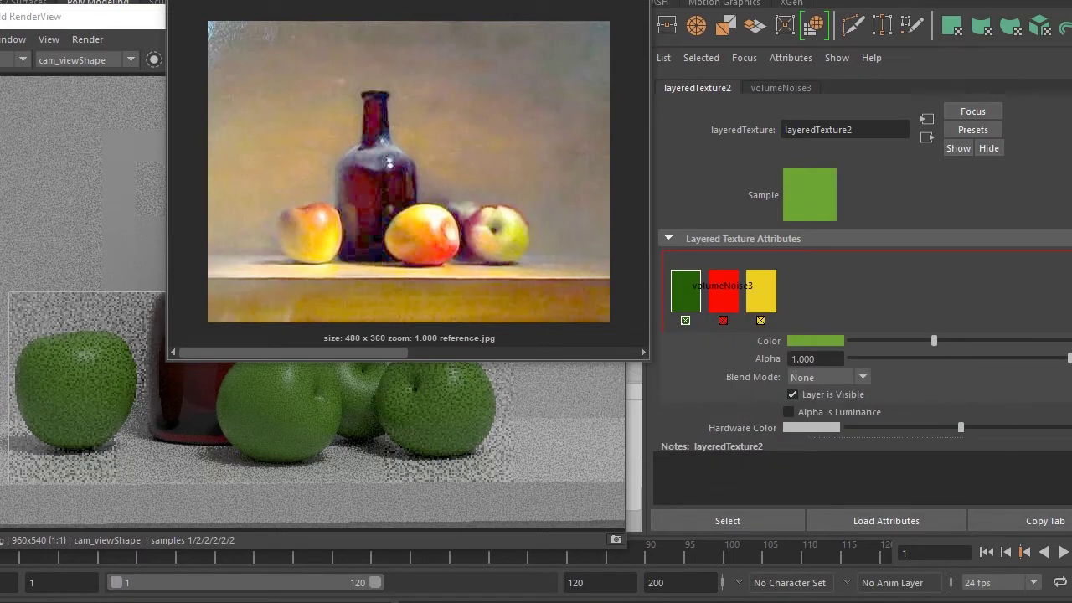
Connect a new Solid Fractal 3D texture to the green layer's Alpha
left_click(1067, 341)
left_click(512, 153)
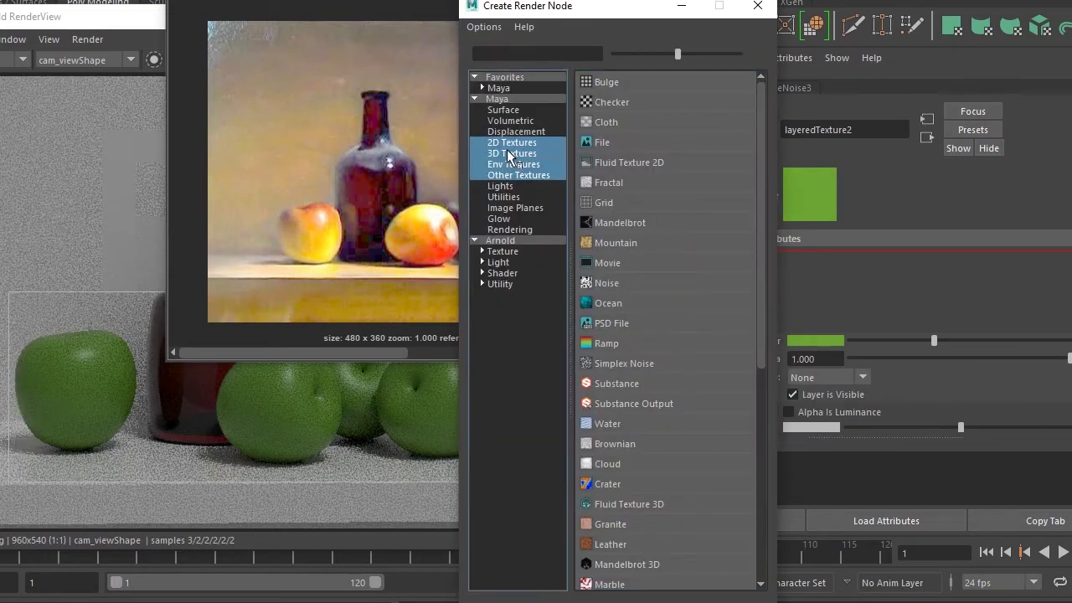
left_click(618, 285)
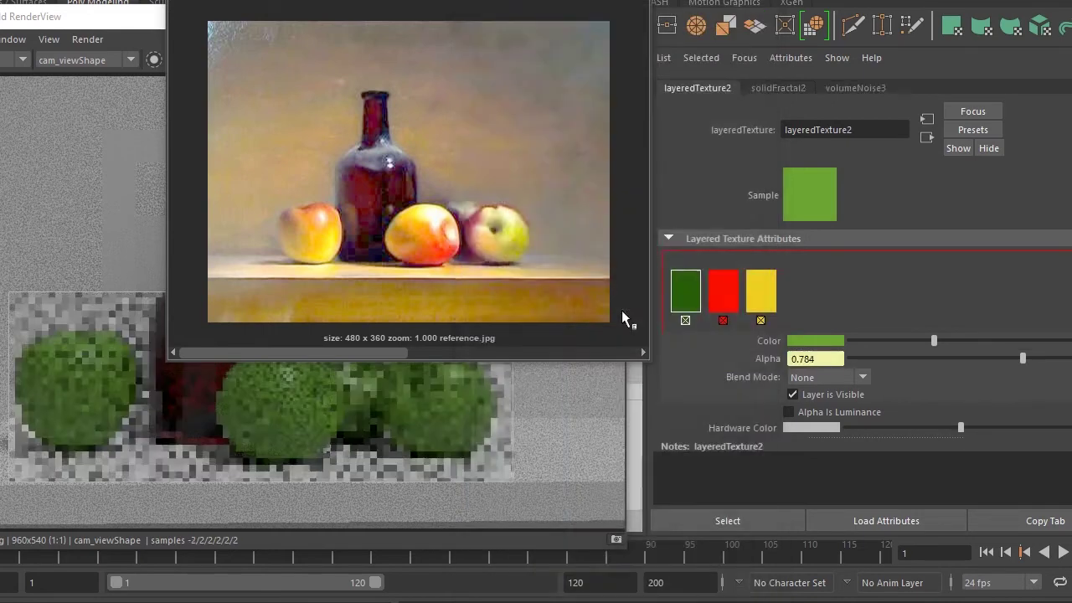
Enable Alpha Is Luminance on the solid fractal and blend the green layer Over
scroll(752, 371, "down", 3)
left_click(749, 348)
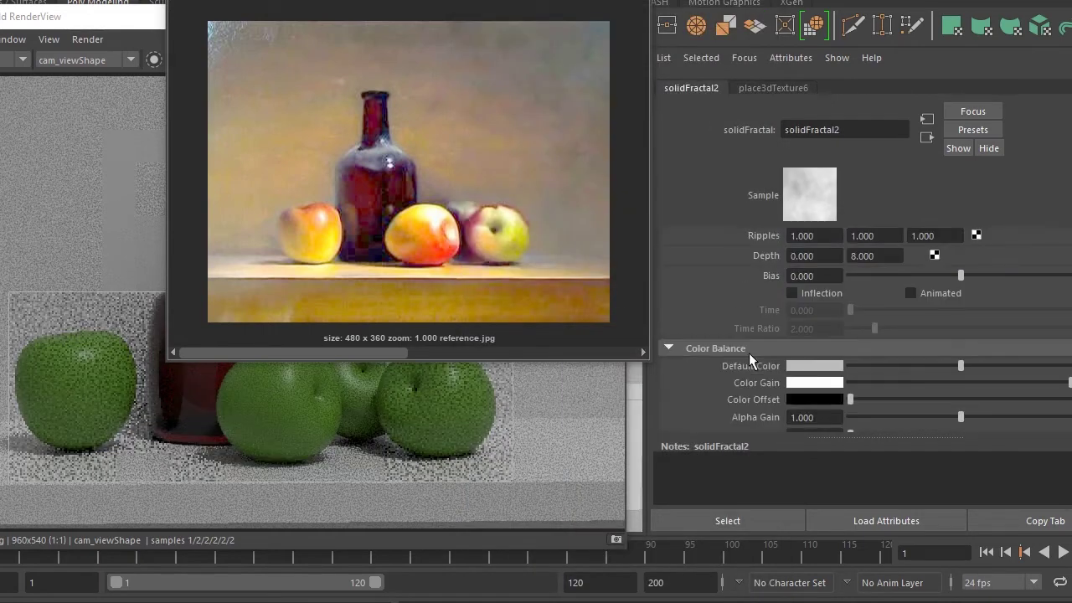
scroll(814, 393, "down", 2)
left_click(827, 349)
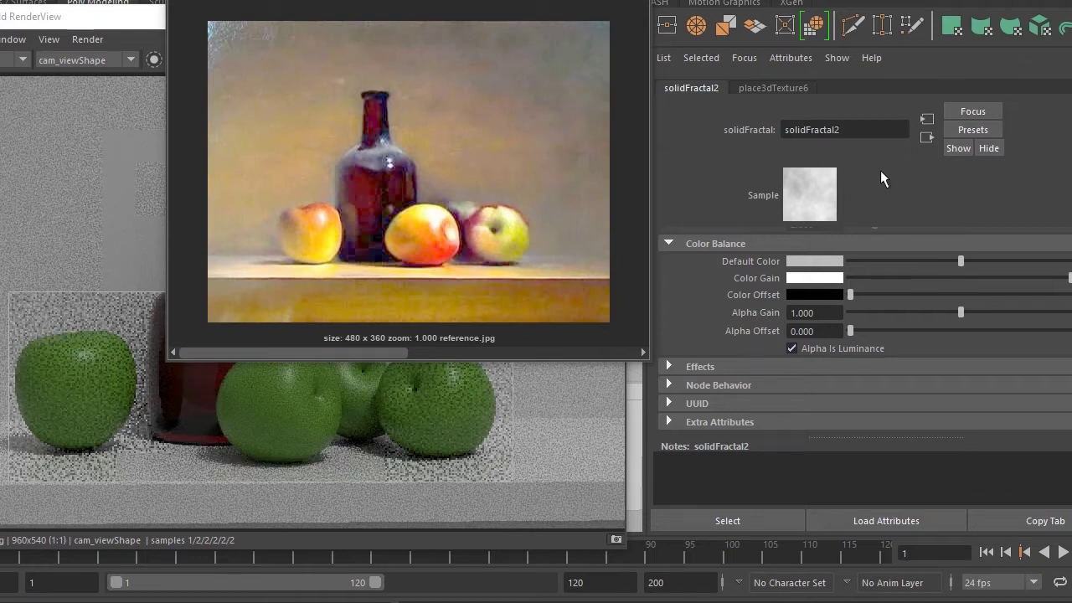
left_click(926, 139)
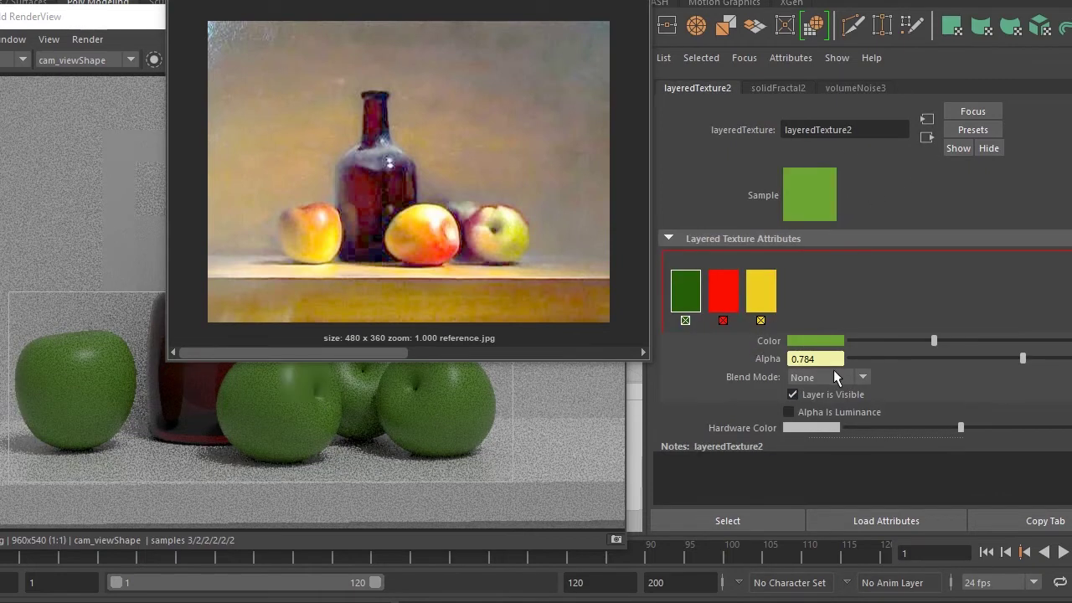
left_click(833, 378)
left_click(823, 417)
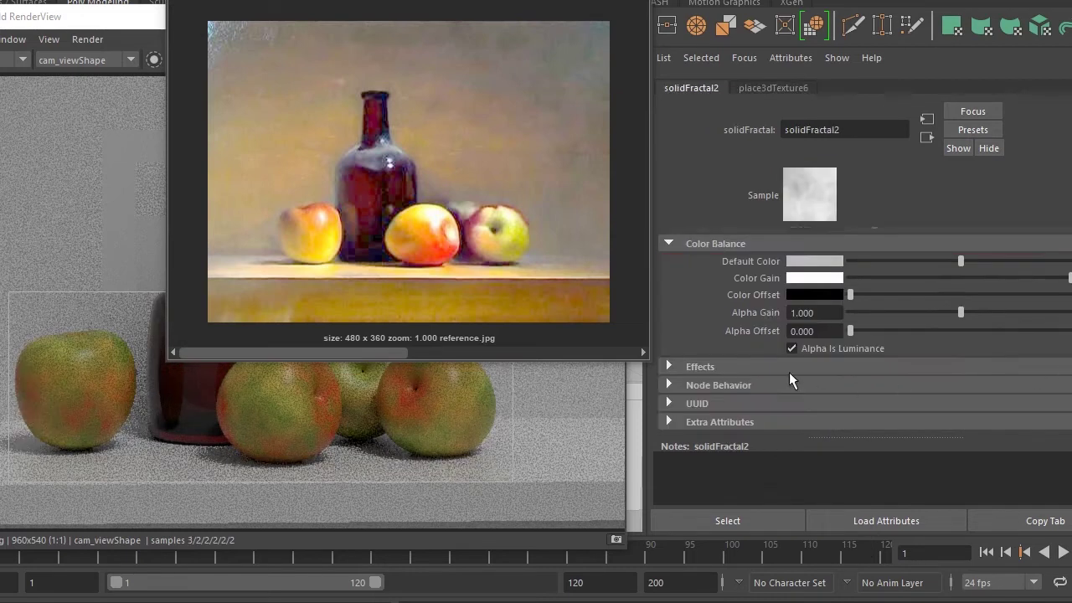
Scale the fractal's 3D placement to 25 on all axes
left_click(762, 88)
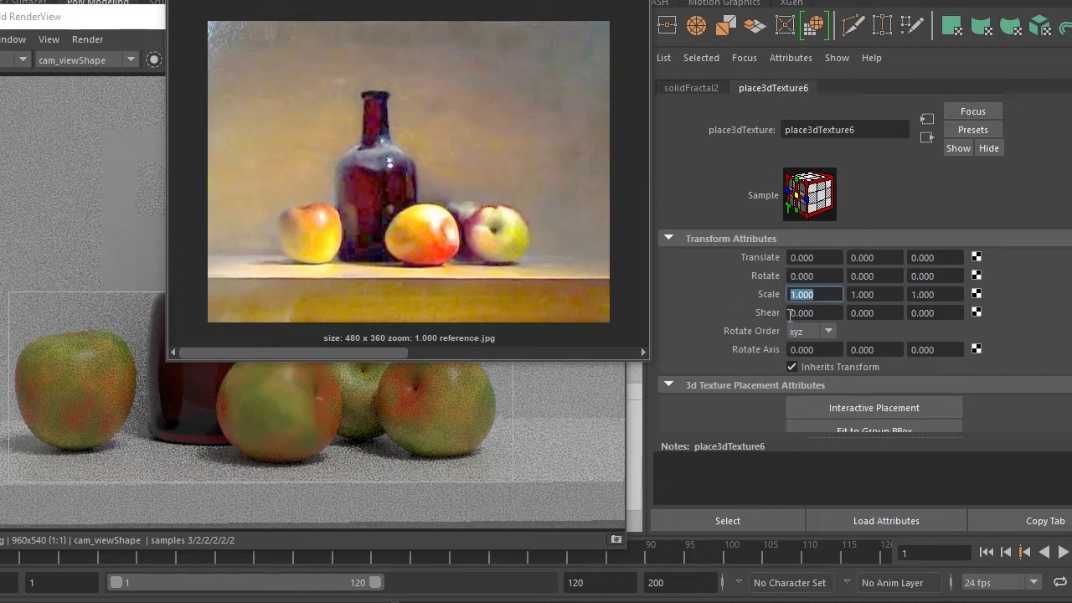
key("Tab")
type("25")
key("Tab")
type("25")
key("Return")
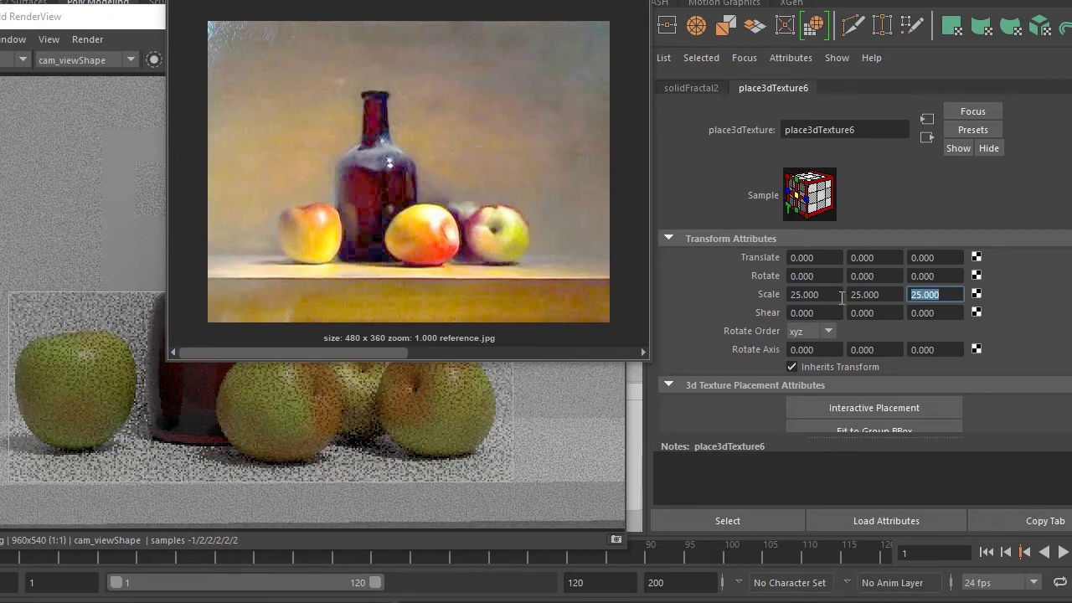
Set the solid fractal Ratio to 0.618 and Frequency Ratio to 1.515, leaving Inflection off
left_click(691, 88)
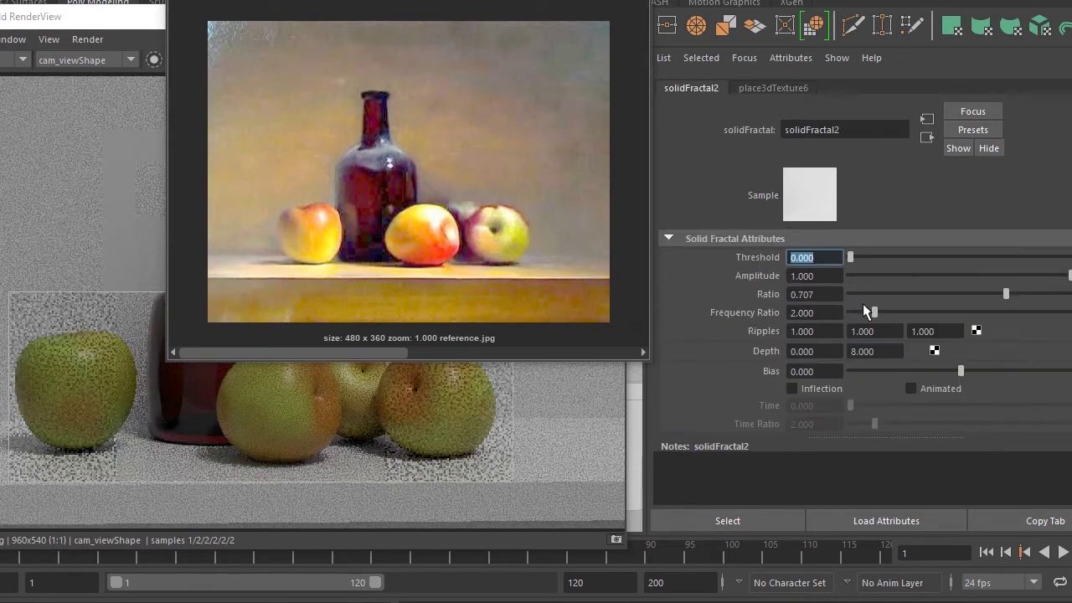
mouse_move(849, 255)
left_mouse_down()
mouse_move(977, 259)
mouse_move(849, 258)
left_mouse_up()
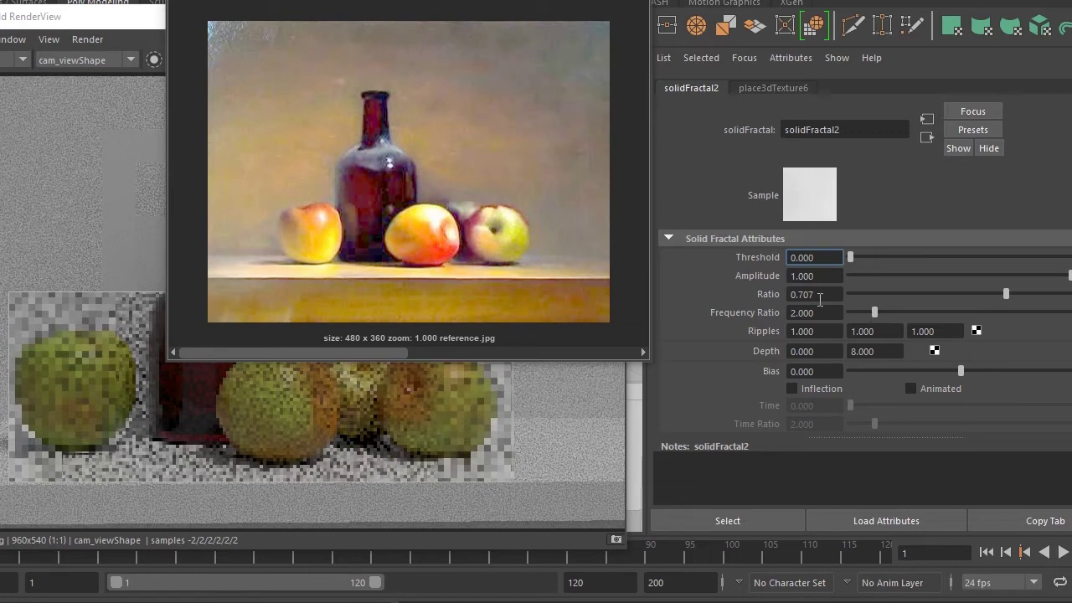
mouse_move(983, 274)
left_mouse_down()
mouse_move(901, 277)
mouse_move(1070, 277)
left_mouse_up()
mouse_move(1006, 294)
left_mouse_down()
mouse_move(930, 294)
mouse_move(989, 294)
left_mouse_up()
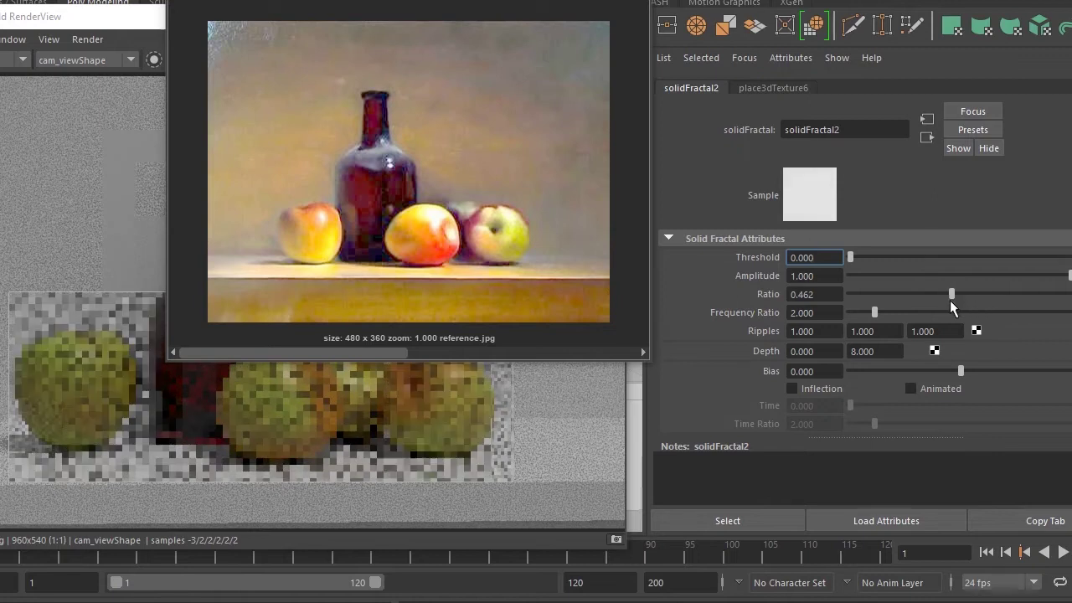
left_click(986, 294)
mouse_move(907, 312)
left_mouse_down()
mouse_move(945, 309)
mouse_move(761, 309)
mouse_move(857, 320)
left_mouse_up()
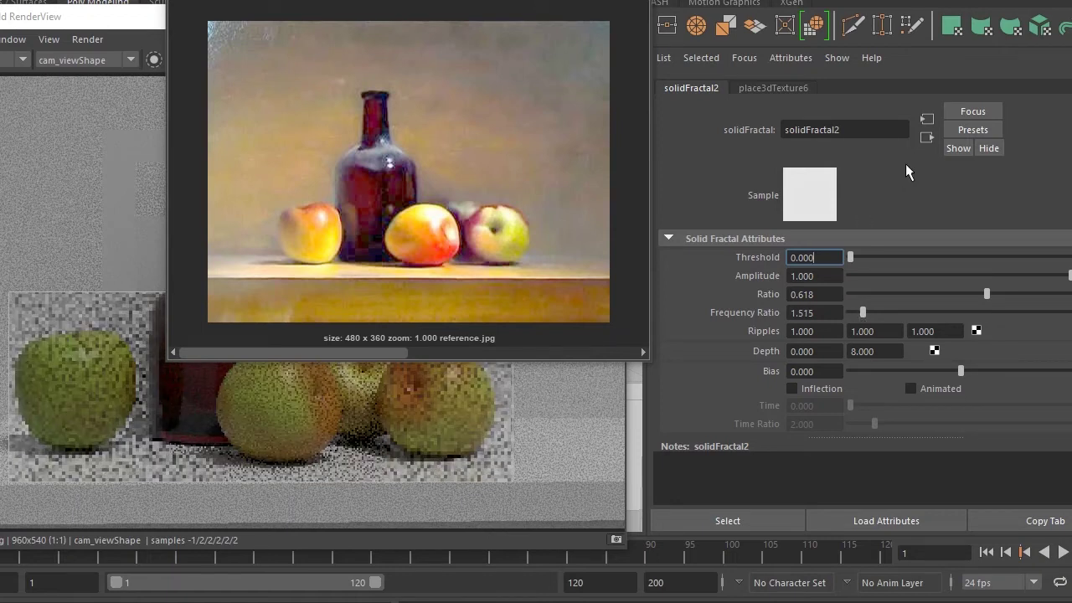
left_click(831, 388)
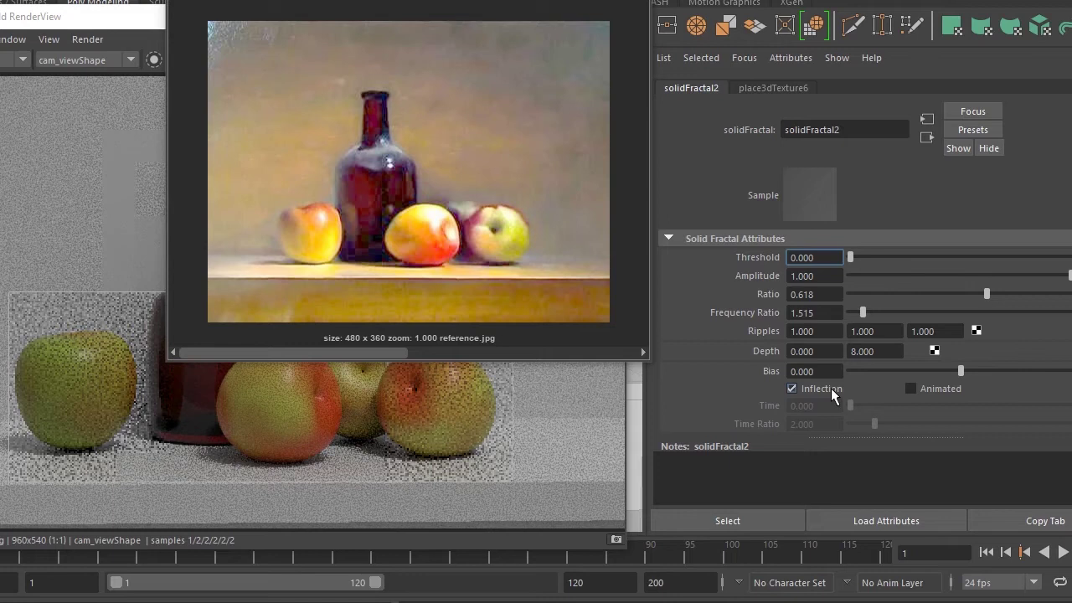
left_click(831, 387)
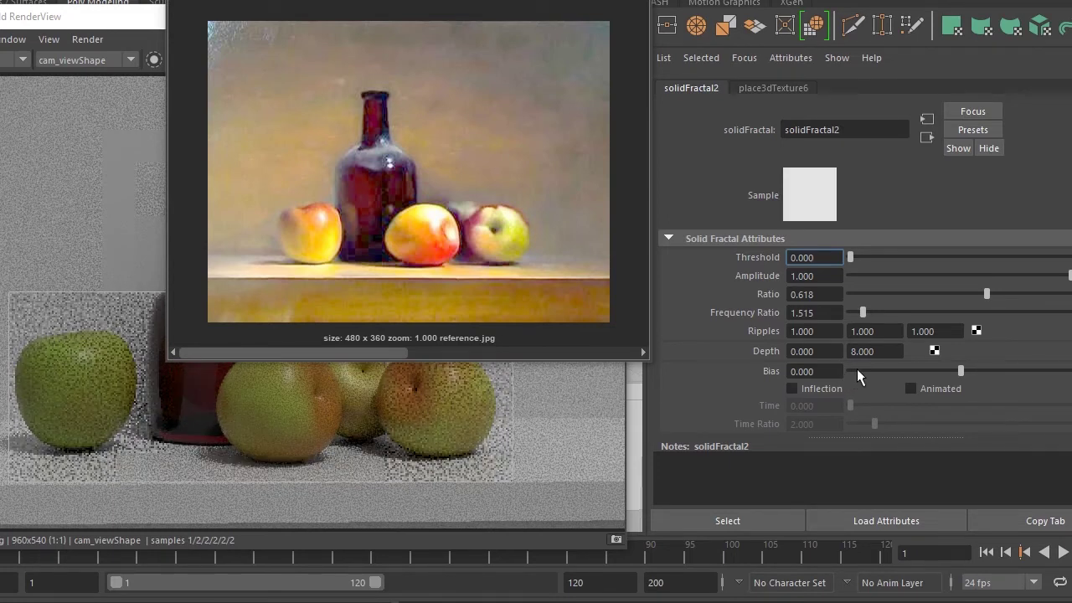
Rescale the fractal's 3D placement to 15 on X, Y and Z
left_click_drag(418, 9, 472, 9)
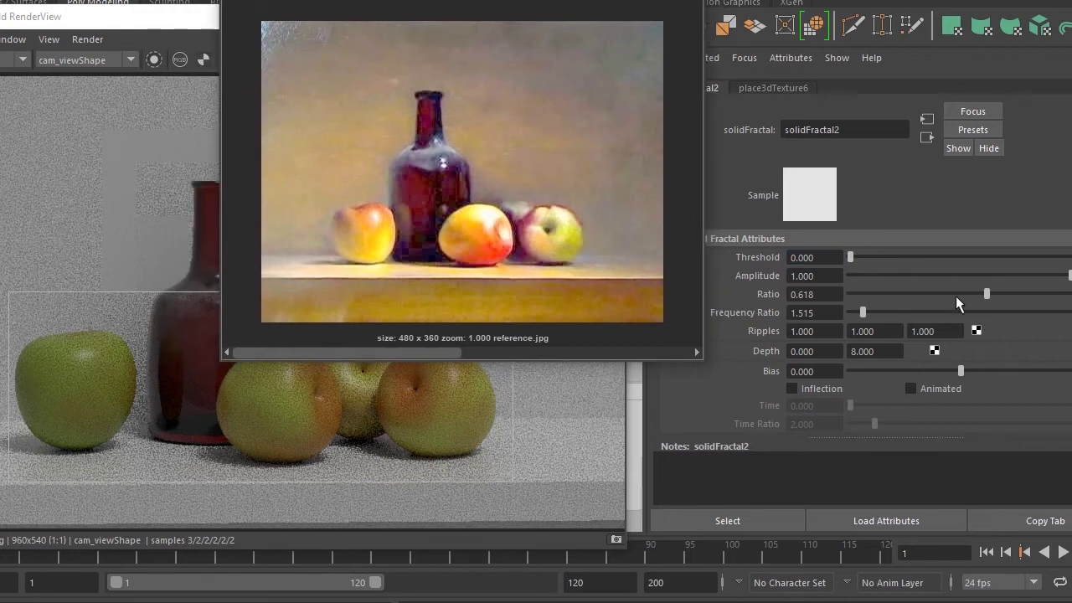
left_click(736, 86)
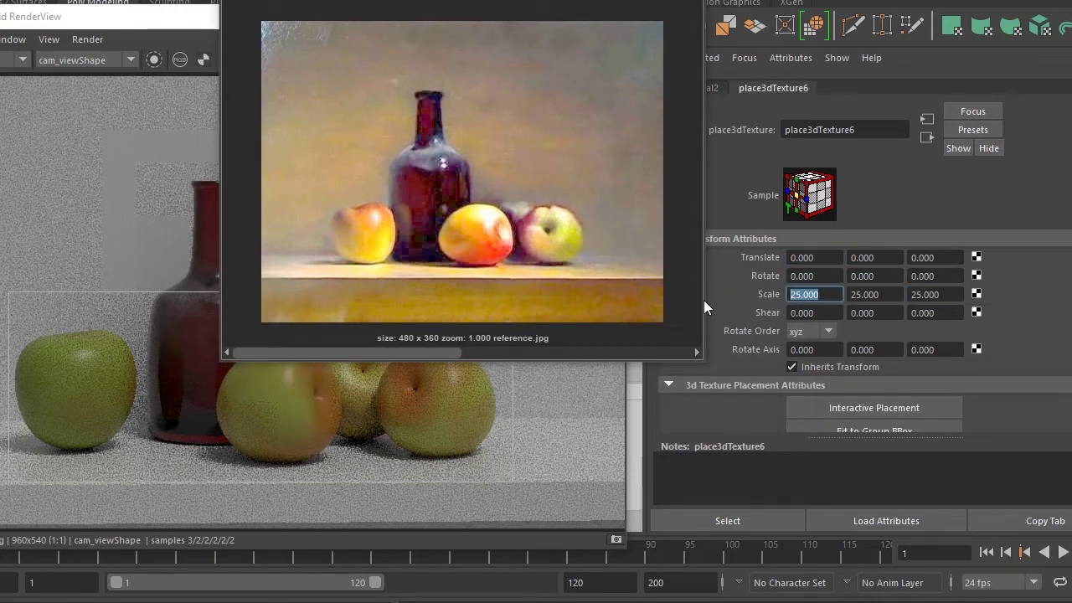
key("Tab")
type("15")
key("Tab")
type("15")
key("Return")
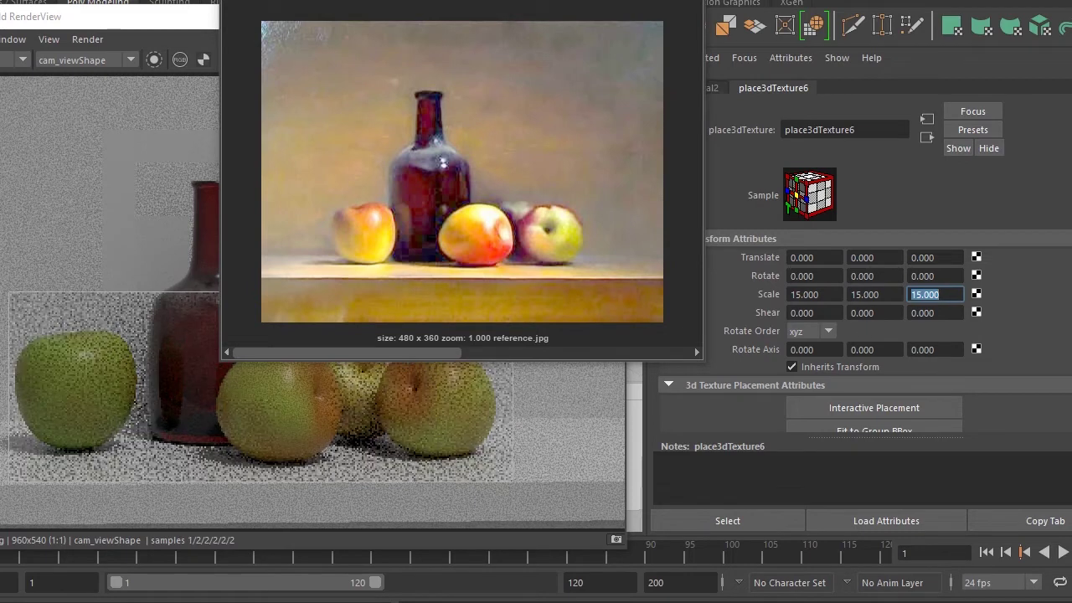
Keep the fractal Threshold at 0 and turn on Invert under Effects
left_click_drag(485, 120, 363, 119)
left_click(706, 88)
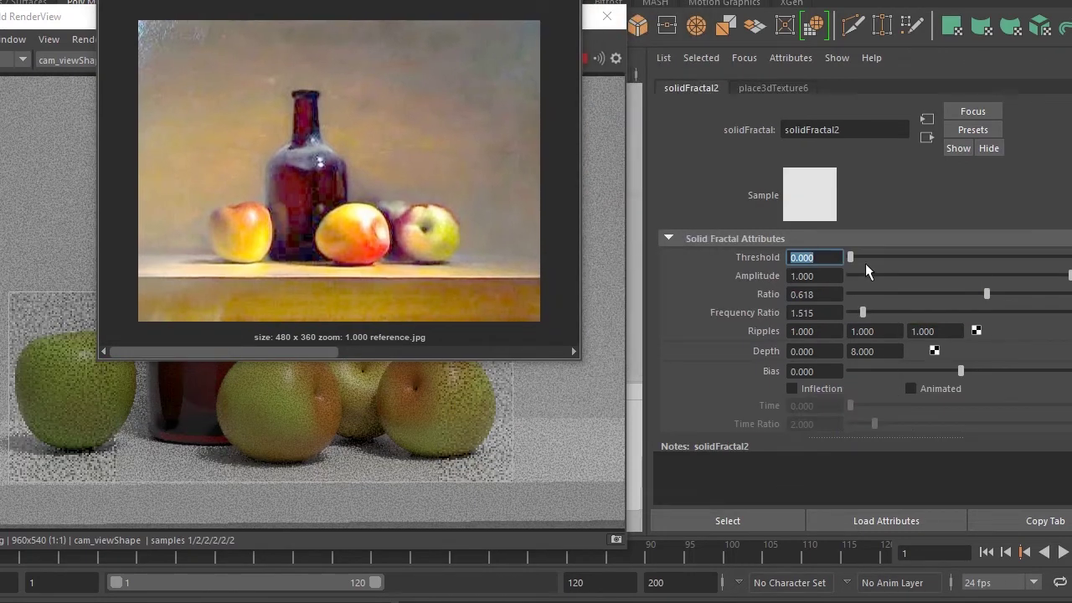
left_click_drag(850, 257, 943, 257)
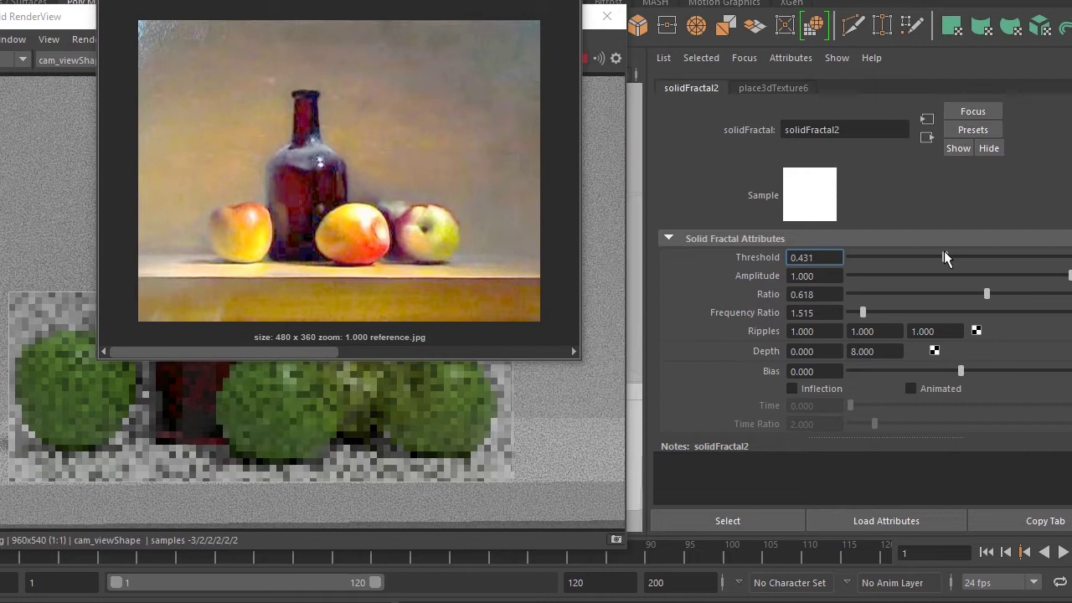
left_click_drag(944, 257, 736, 273)
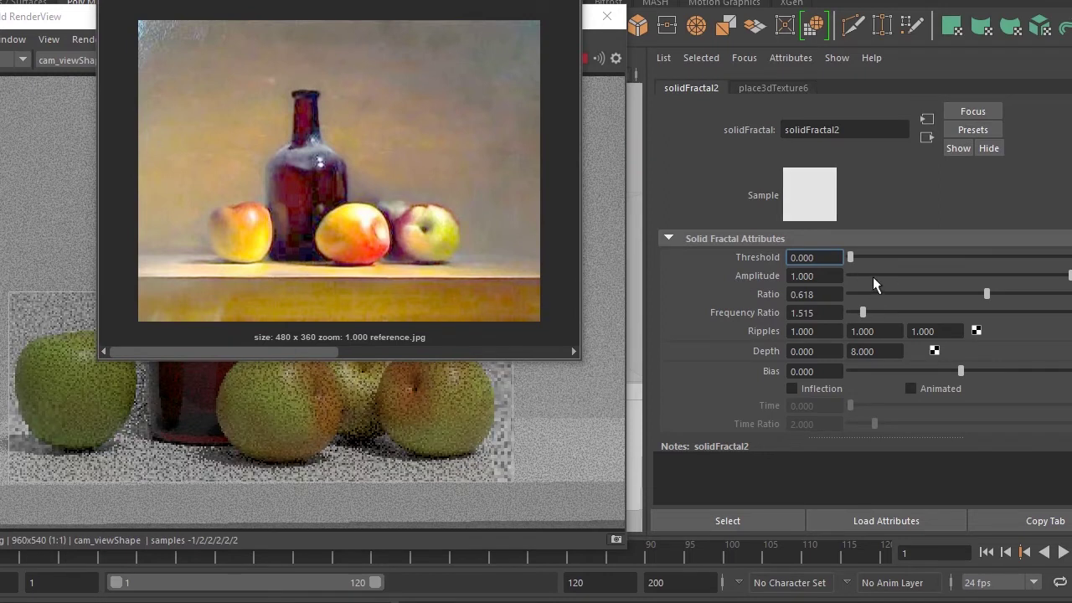
scroll(829, 365, "down", 5)
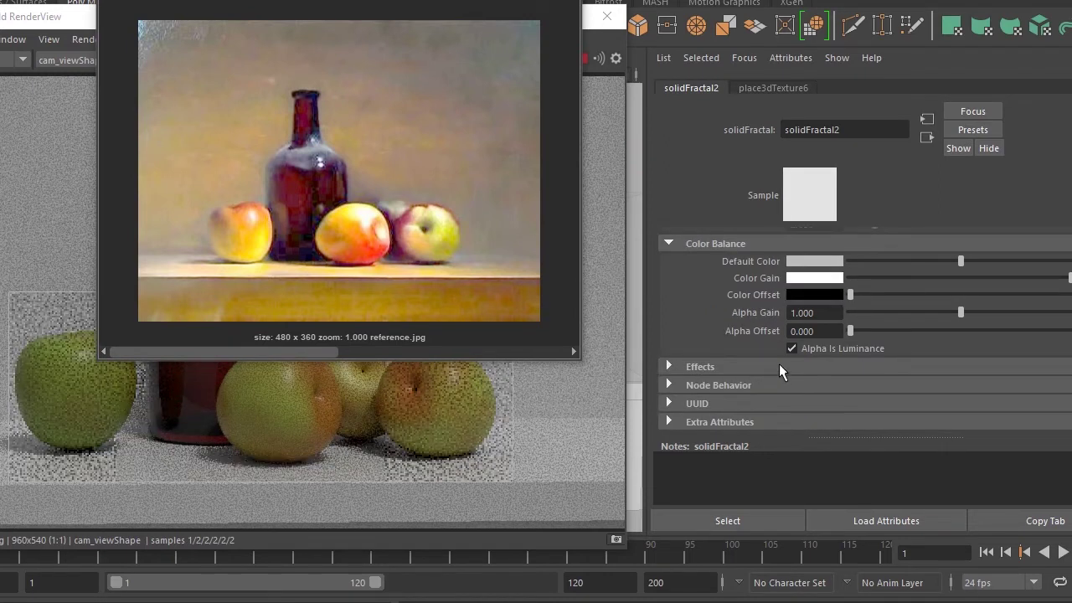
left_click(779, 366)
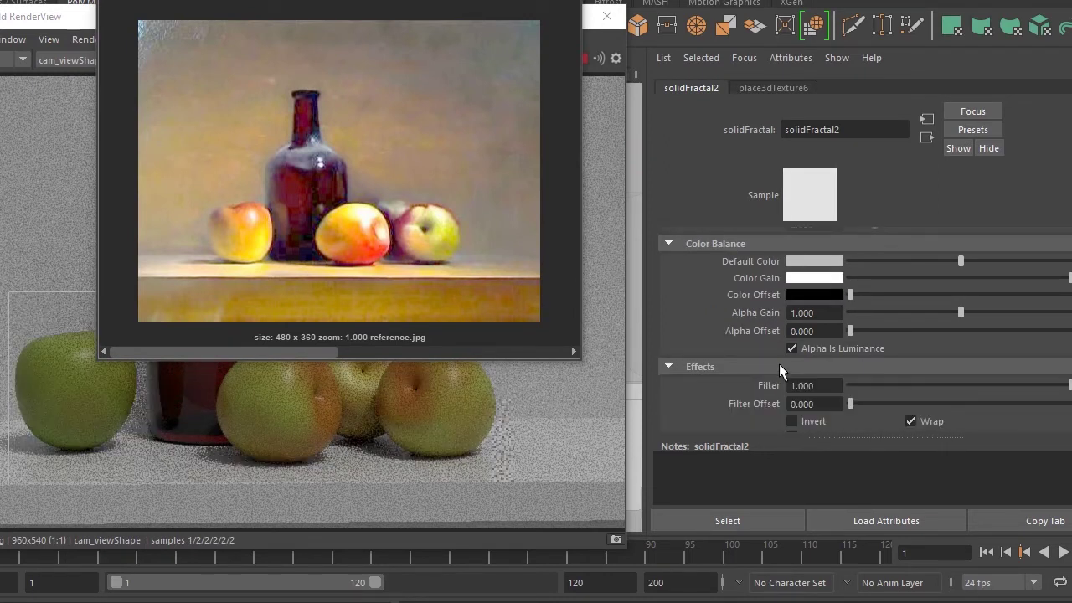
left_click(816, 416)
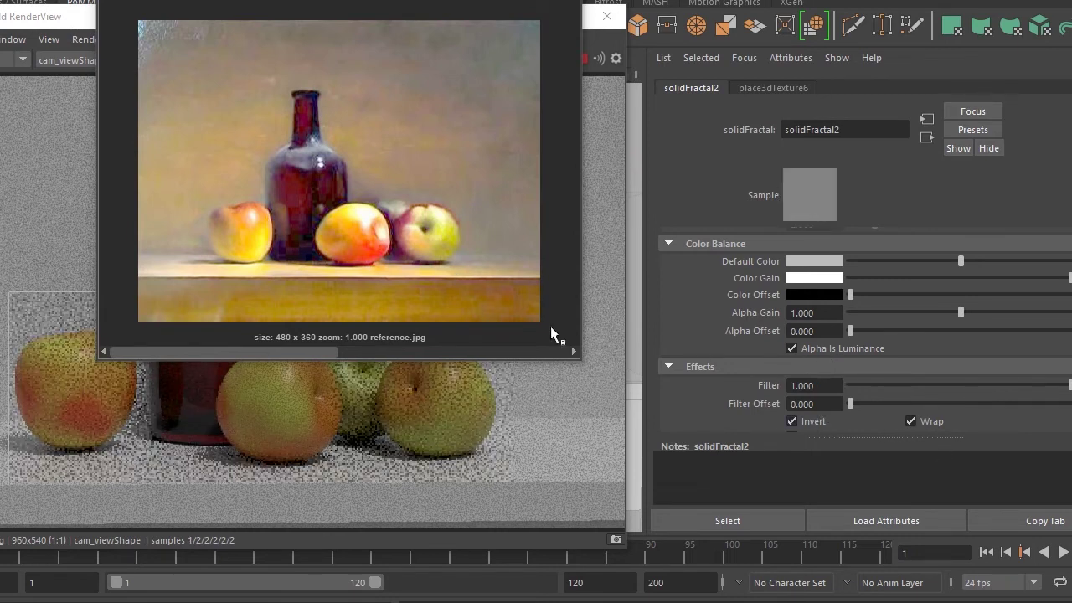
left_click_drag(340, 167, 363, 178)
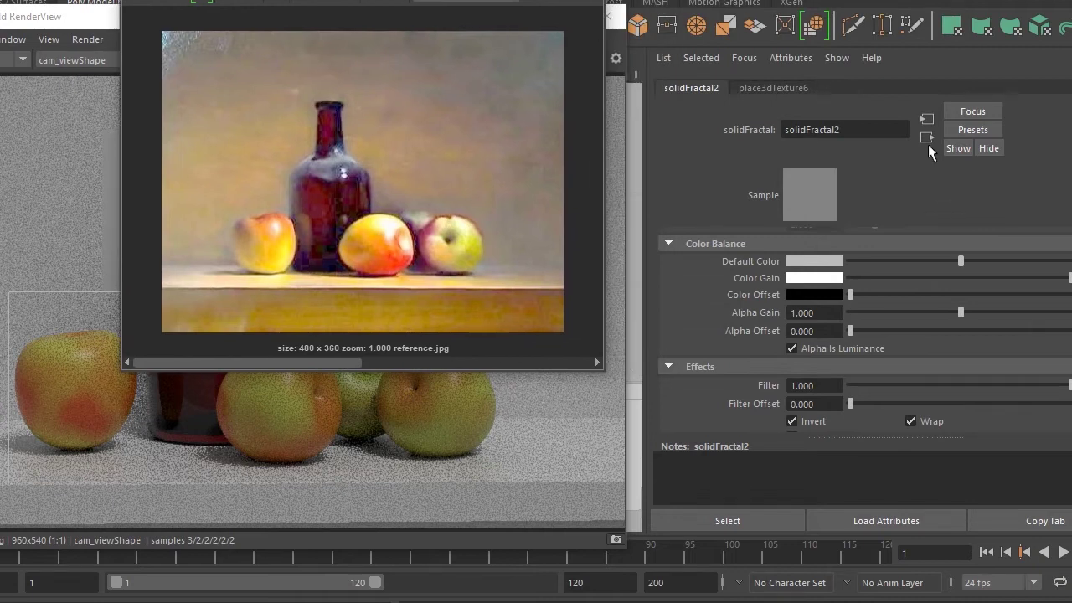
left_click(927, 138)
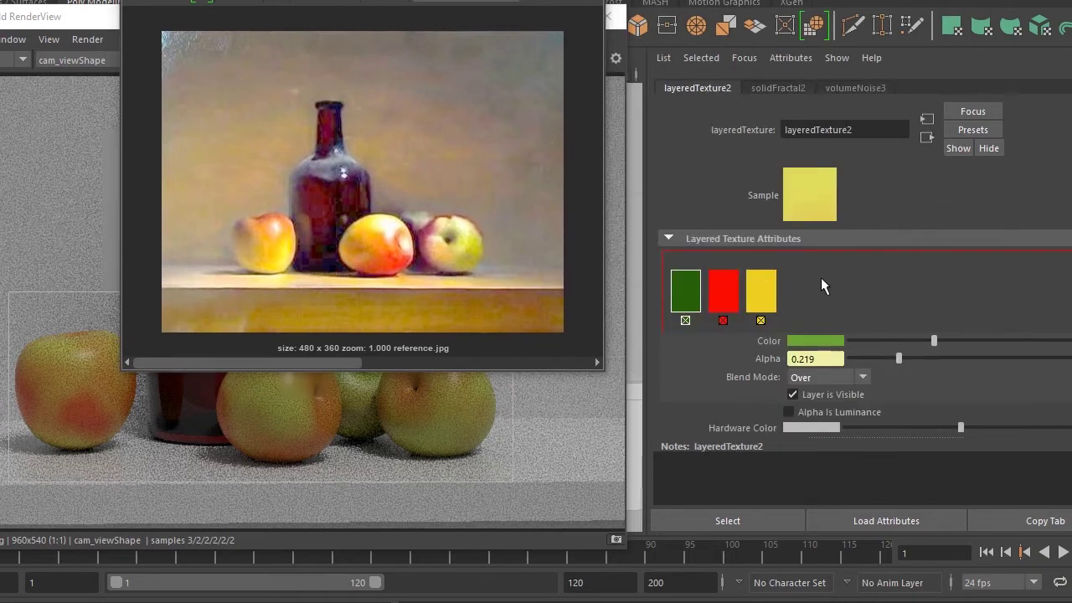
Add a new top layer coloured dark crimson with its Blend Mode set to Over
left_click(658, 290)
left_click(819, 339)
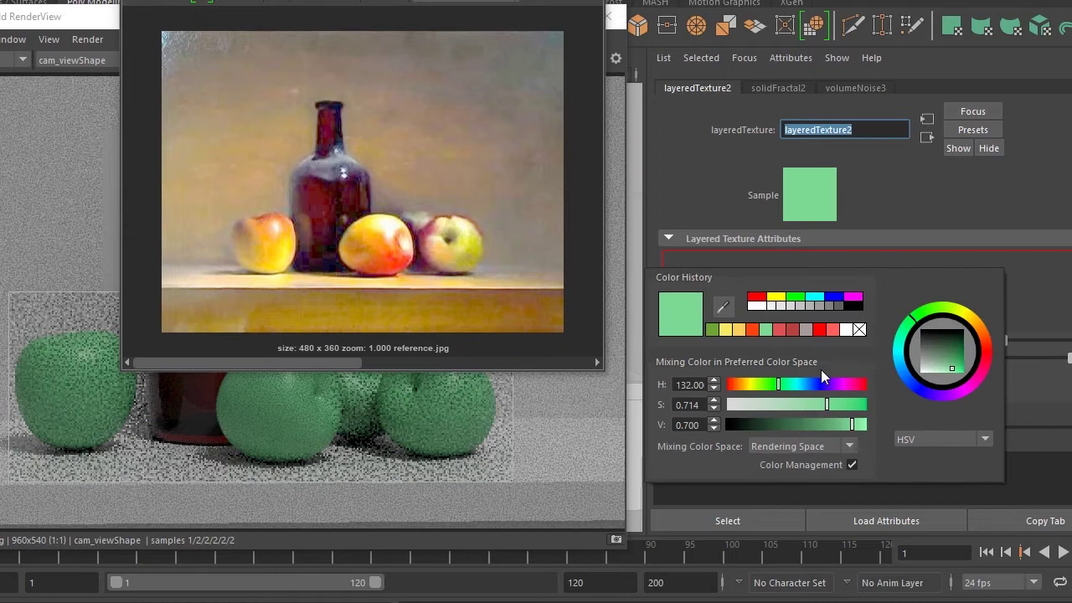
left_click_drag(837, 381, 865, 385)
left_click_drag(808, 413, 855, 405)
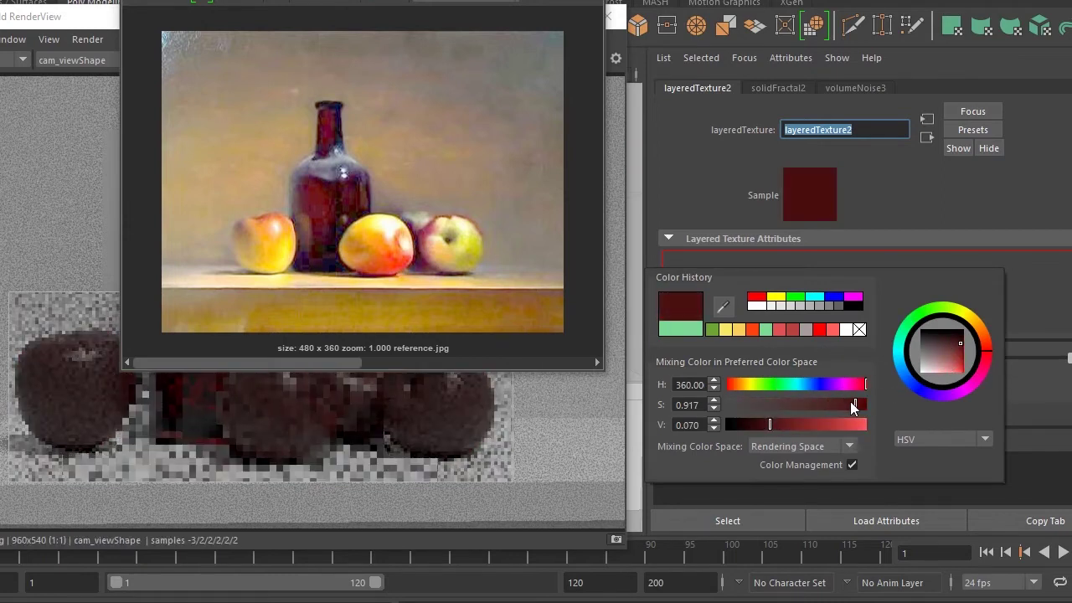
left_click(832, 404)
left_click_drag(735, 381, 734, 387)
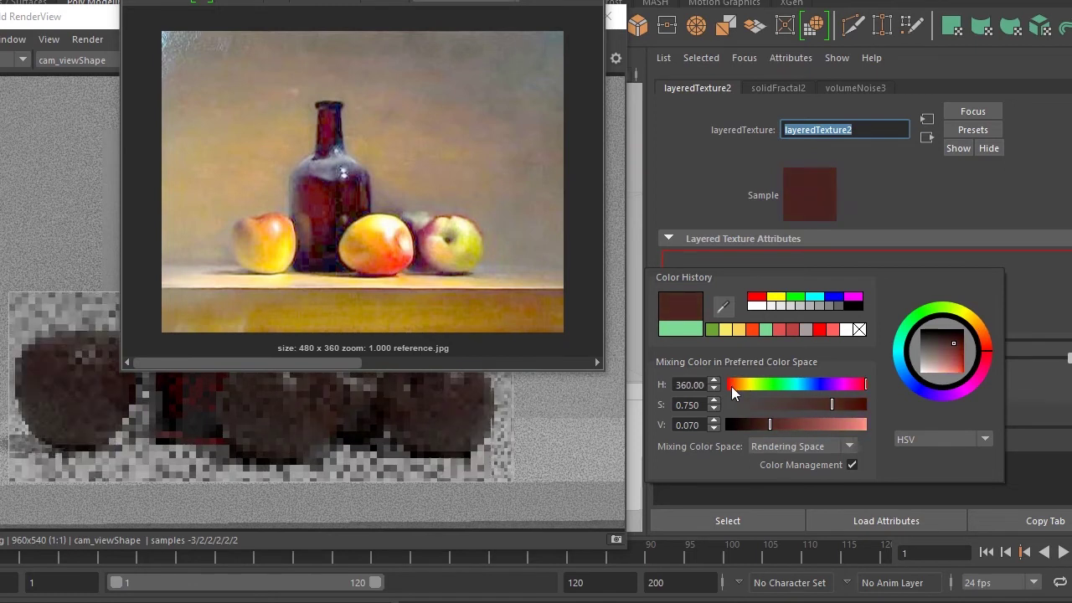
left_click(849, 403)
left_click_drag(783, 426, 792, 424)
left_click_drag(737, 384, 725, 382)
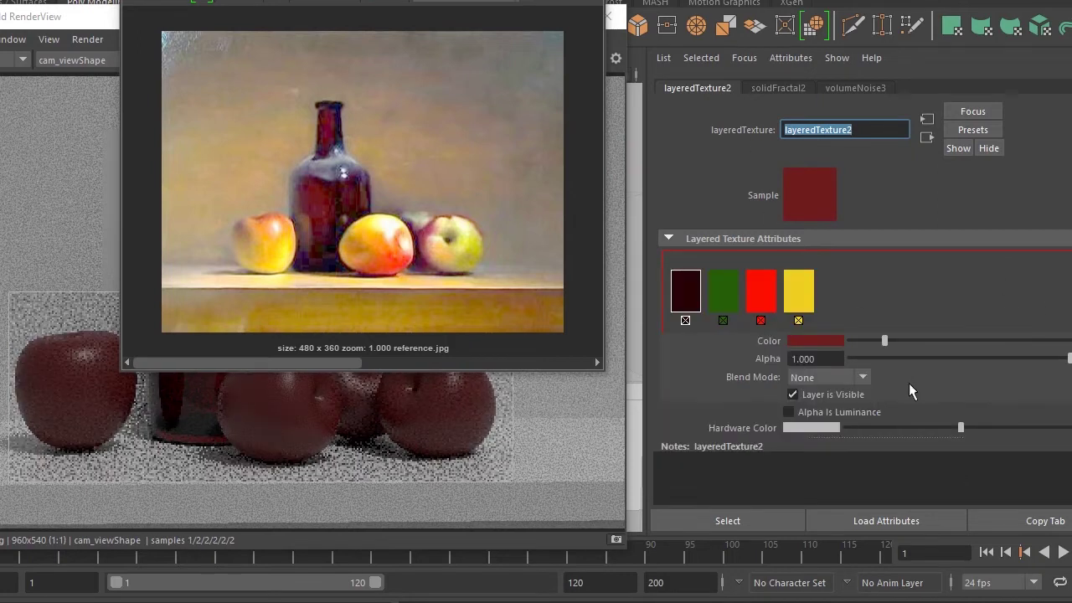
left_click(850, 377)
left_click(850, 395)
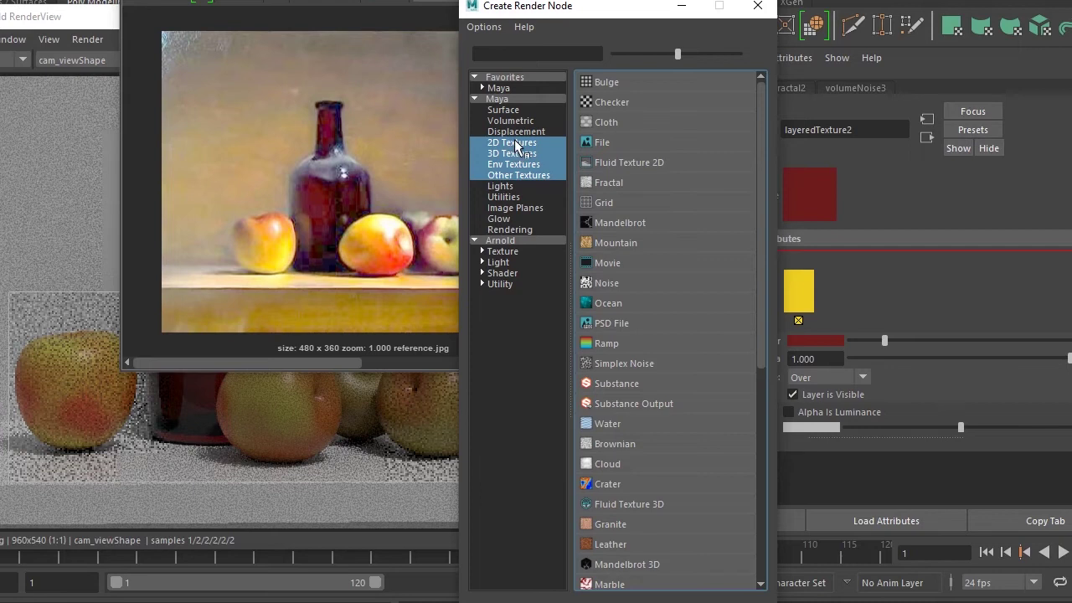
Create a Fractal 2D texture with Alpha Is Luminance enabled
left_click(514, 144)
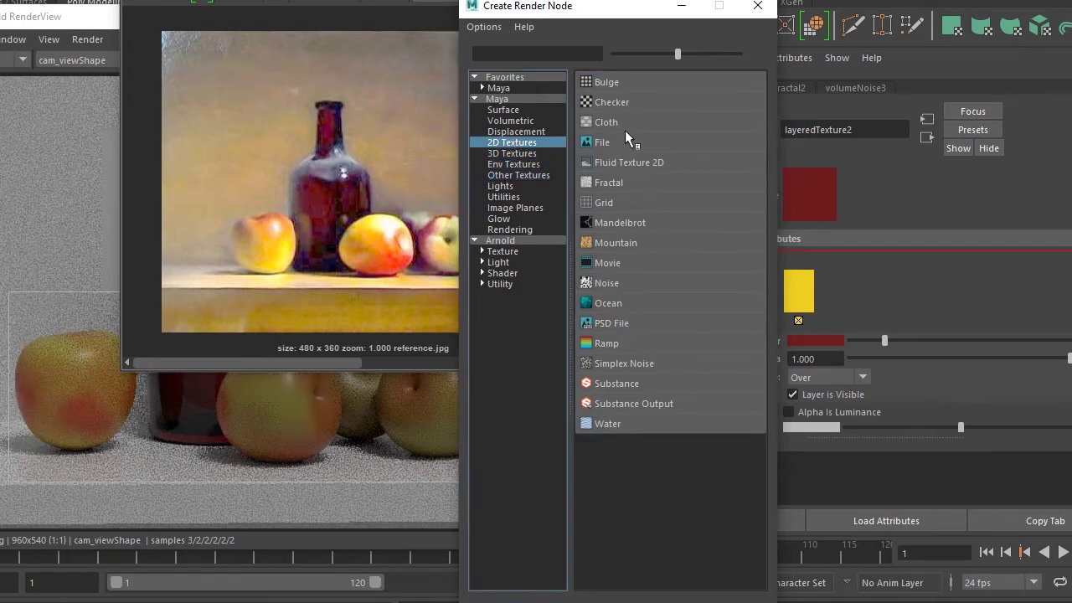
left_click(642, 181)
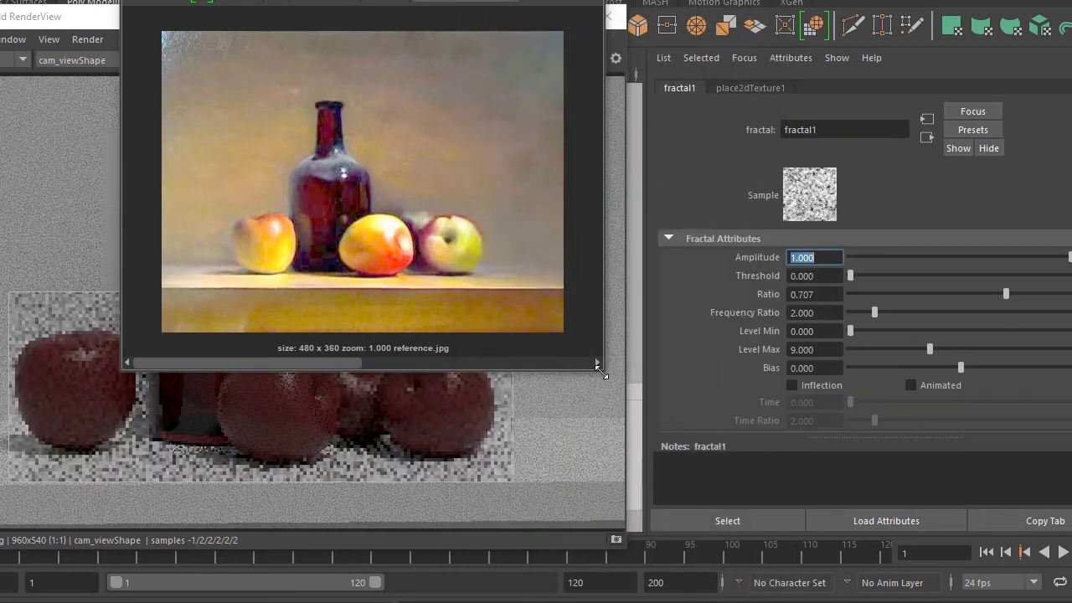
scroll(811, 404, "down", 3)
left_click(739, 331)
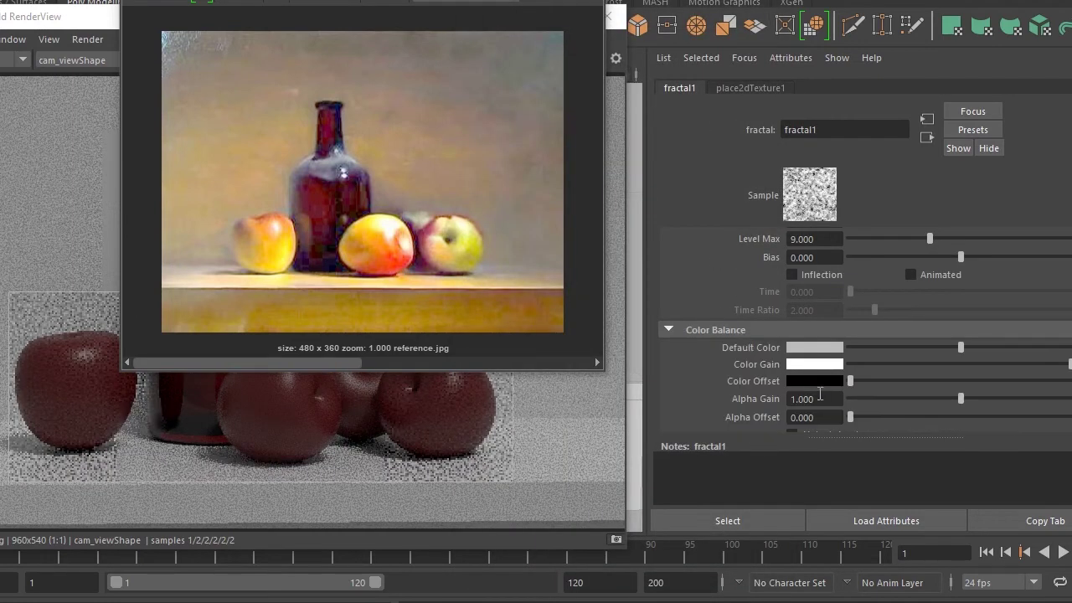
scroll(811, 416, "down", 2)
left_click(811, 381)
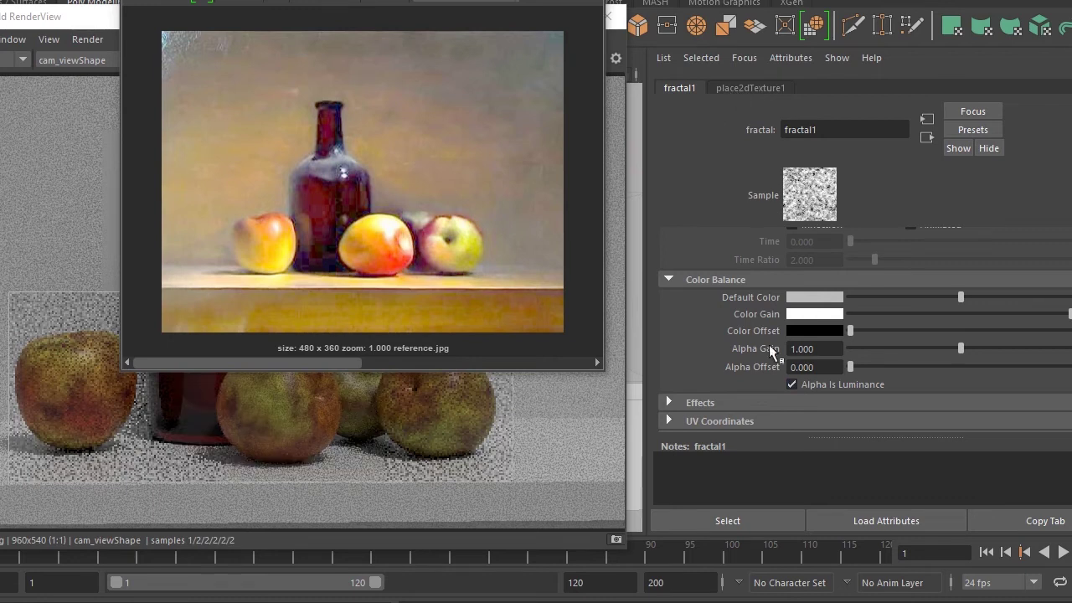
Try several placement Repeat UV values such as 0.1, 0.2, 2 and 15
left_click(804, 385)
type("0.1")
key("Return")
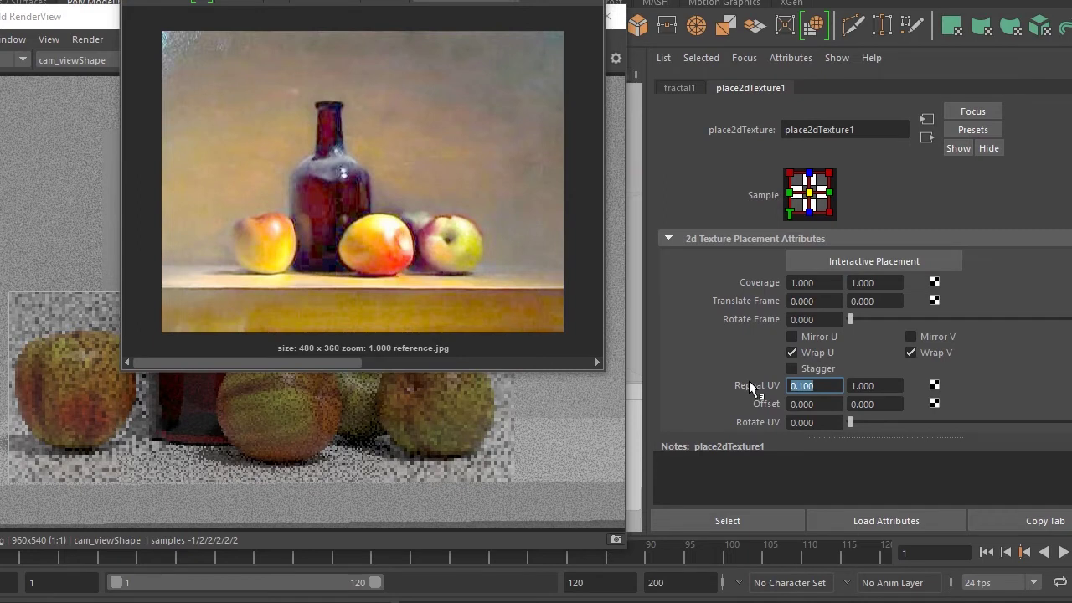
left_click(889, 386)
type("15")
key("Return")
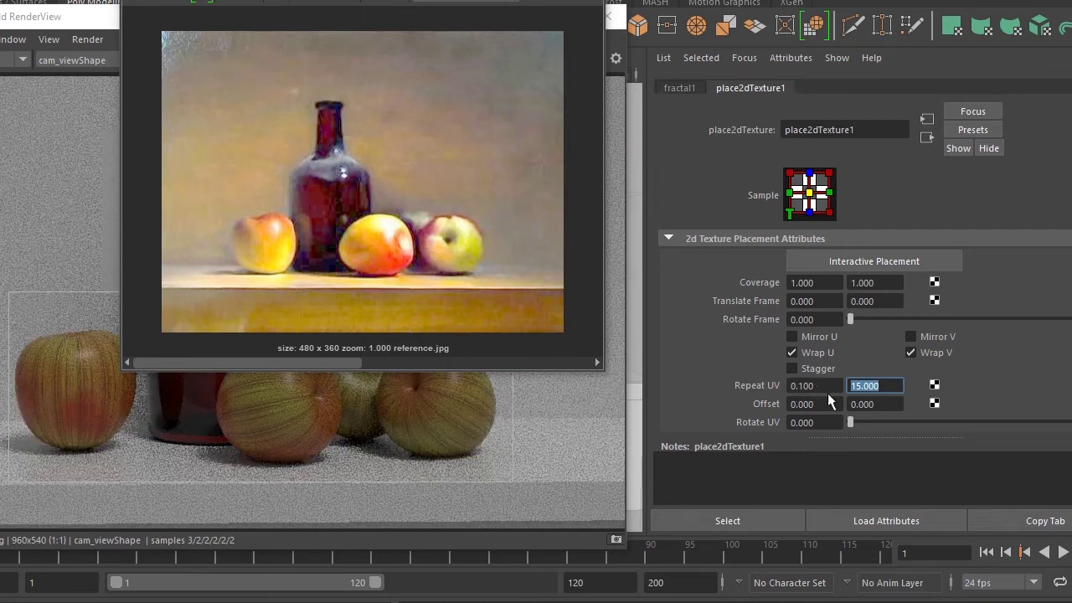
type("2.000")
key("Return")
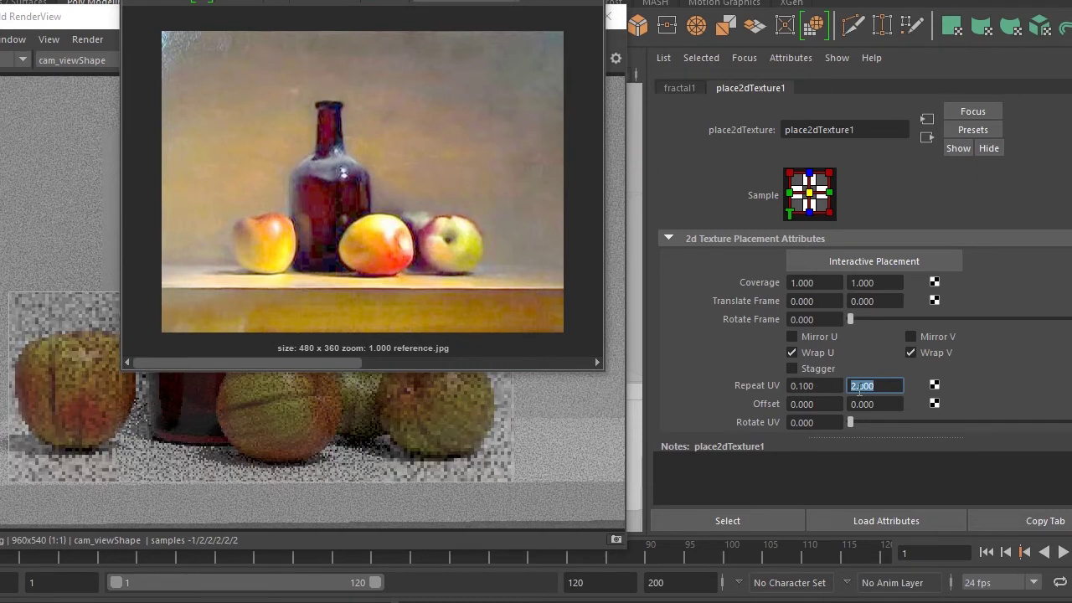
left_click(838, 390)
type("0.2")
key("Return")
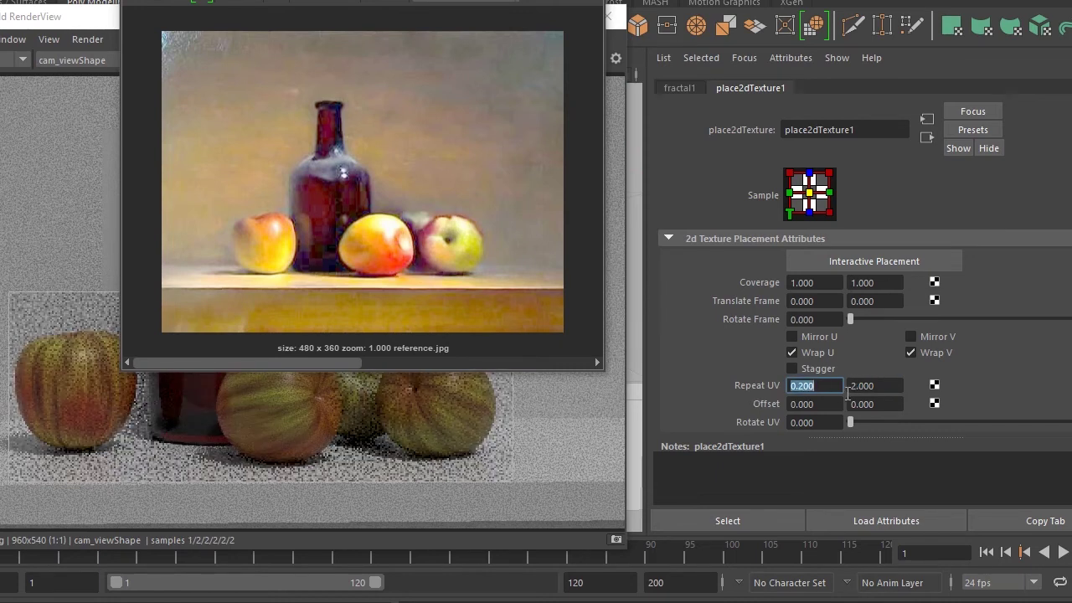
Settle on Repeat UV of 3 by 15, then adjust fractal1's settings
type("1")
key("Return")
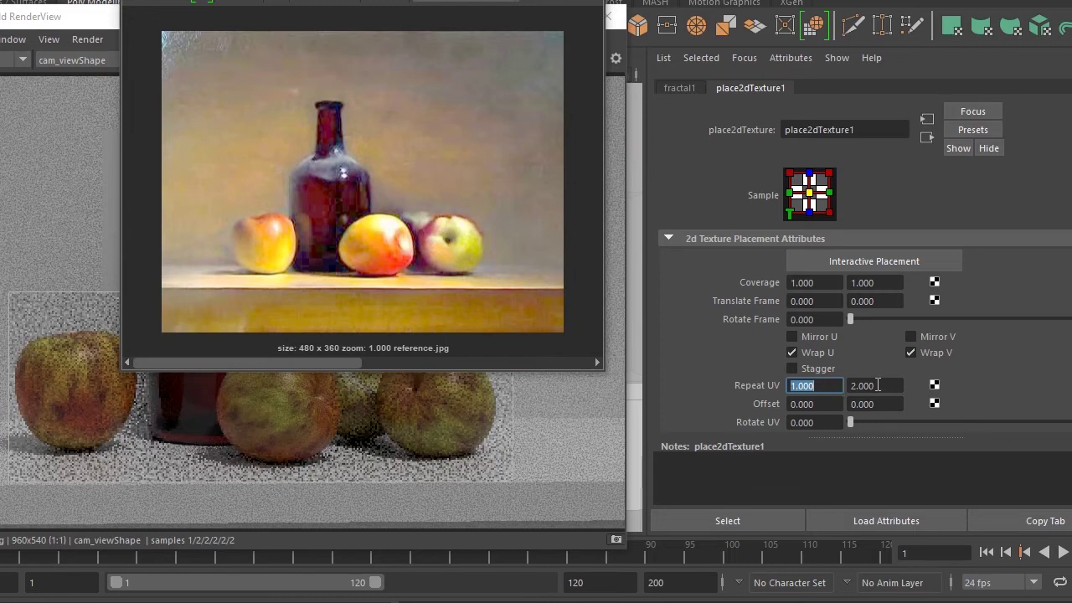
left_click(877, 385)
type("15")
key("Return")
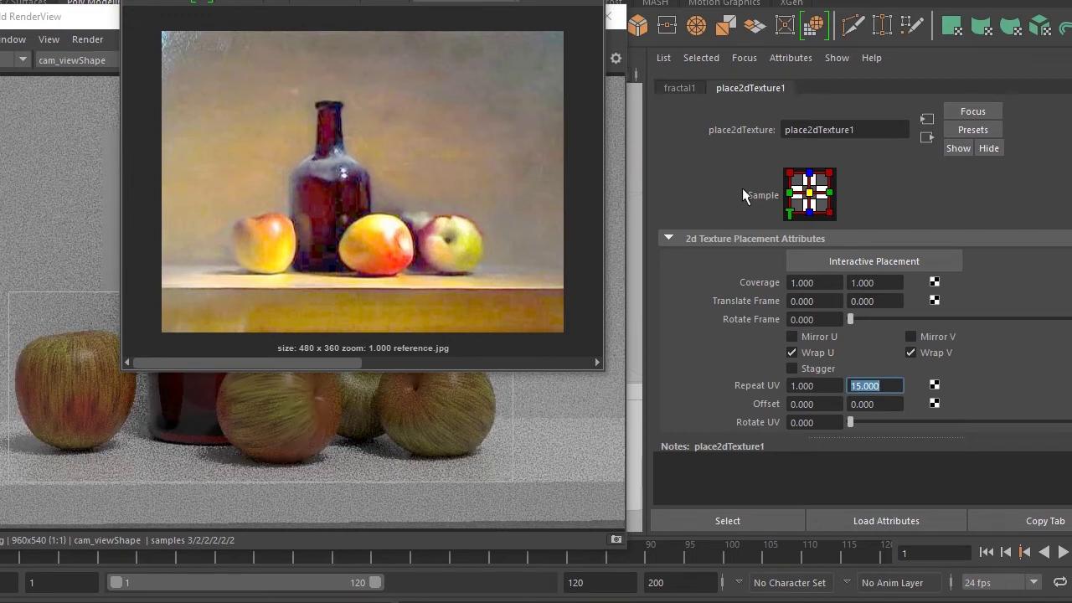
type("3")
key("Return")
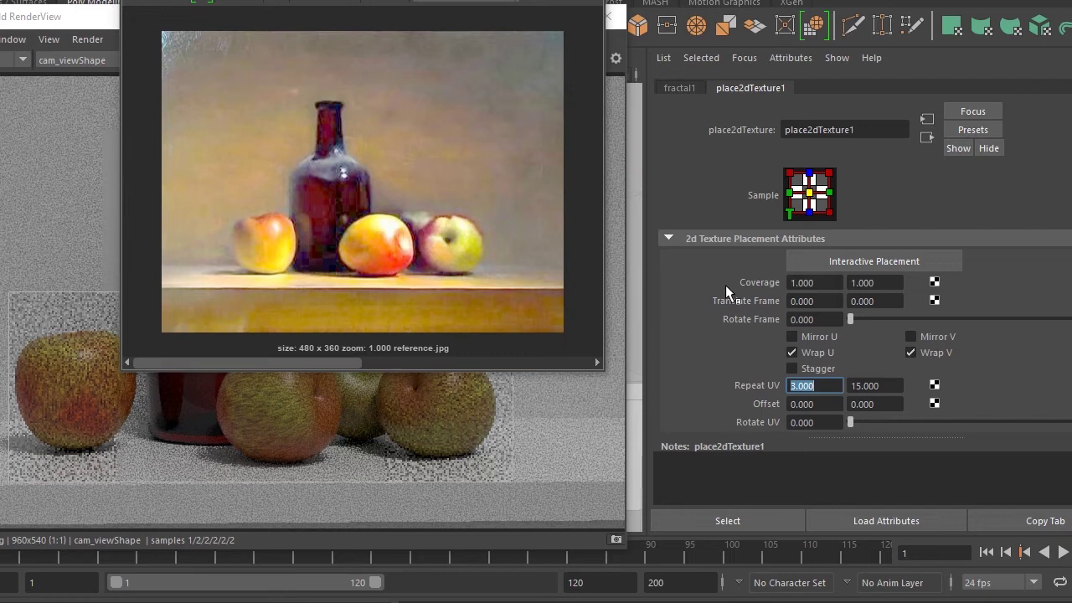
left_click(679, 88)
scroll(859, 363, "up", 5)
mouse_move(863, 275)
left_mouse_down()
mouse_move(994, 278)
mouse_move(838, 278)
mouse_move(873, 294)
mouse_move(1071, 294)
left_mouse_up()
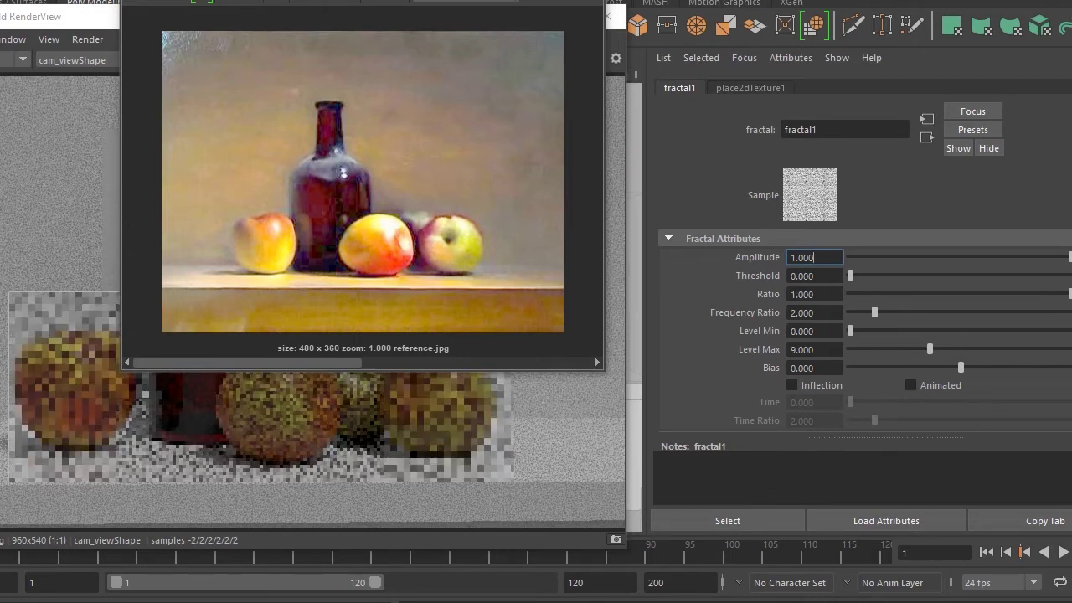
Lower the fractal Ratio to 0.775 and shrink the render region to the middle apple
left_click_drag(1069, 294, 1021, 294)
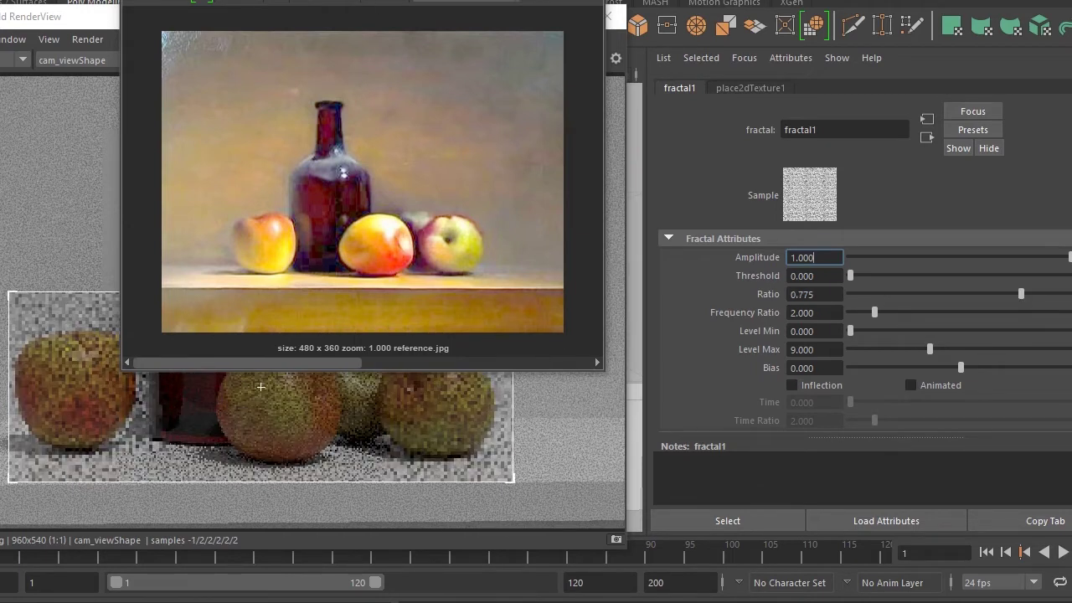
left_click_drag(360, 9, 624, 3)
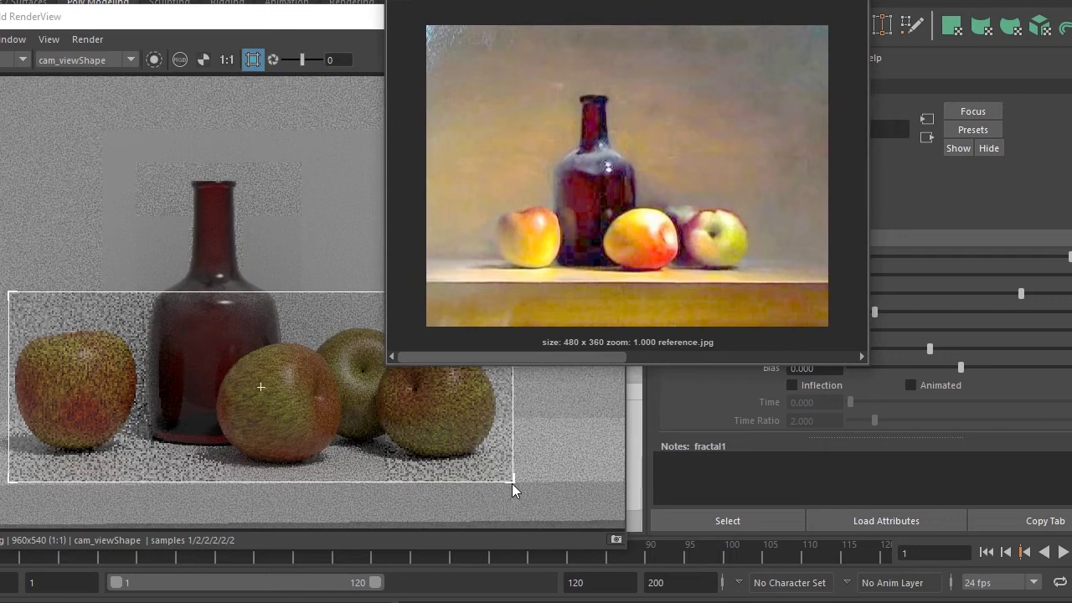
left_click_drag(512, 484, 383, 500)
left_click_drag(6, 301, 183, 297)
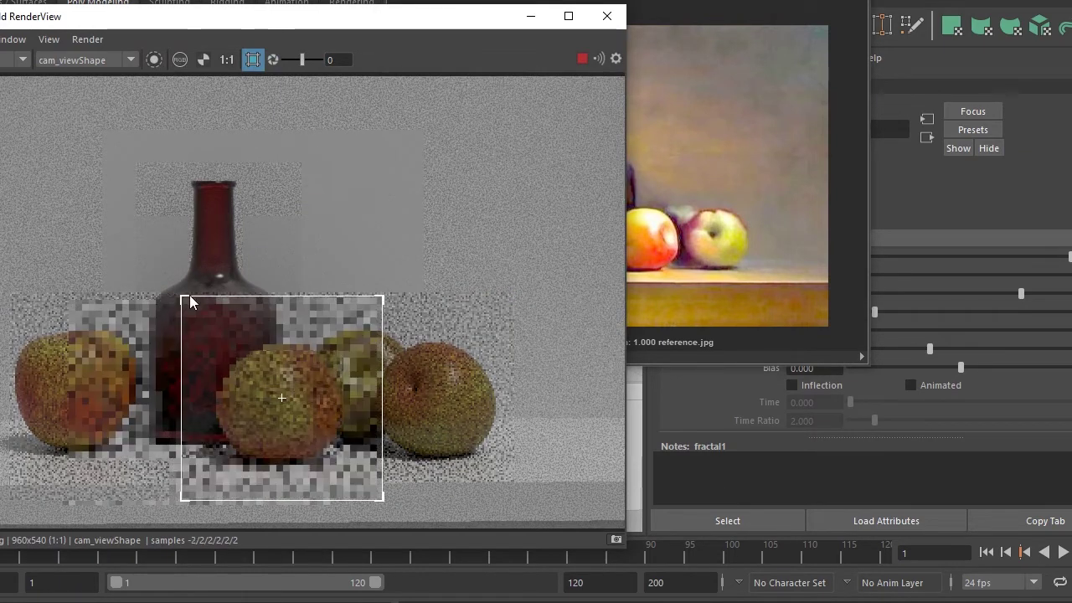
left_click(774, 183)
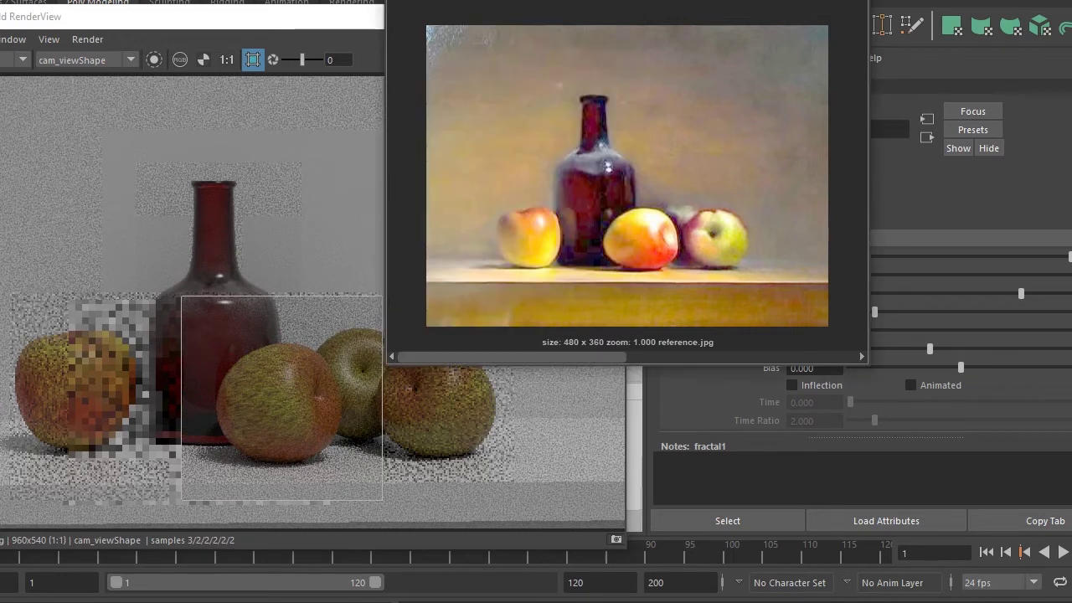
left_click_drag(703, 4, 482, 506)
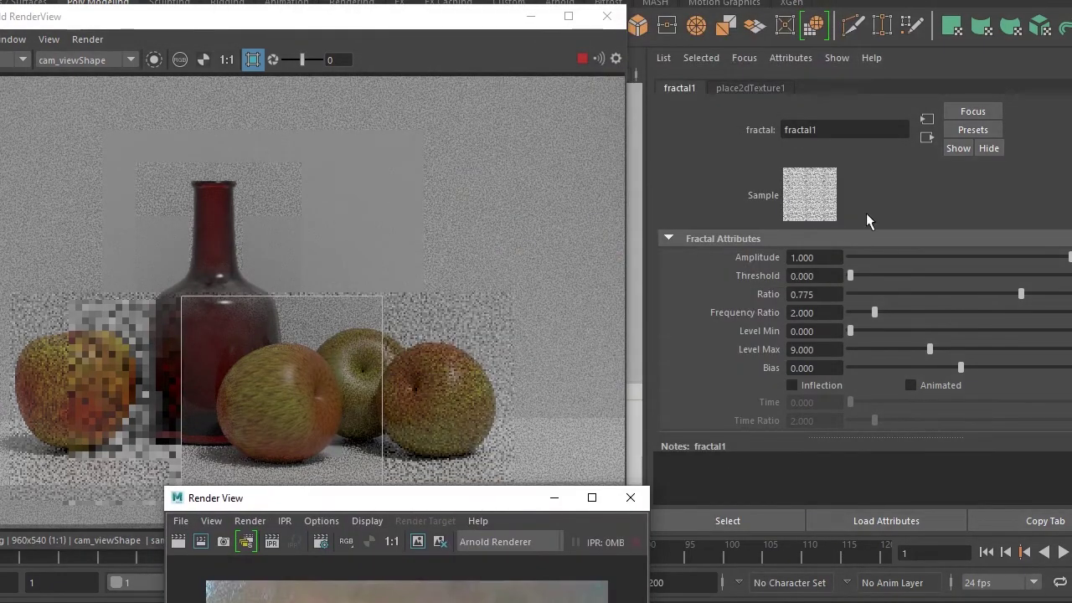
Raise the fractal Threshold to 0.336 and toggle its Invert option
left_click(754, 89)
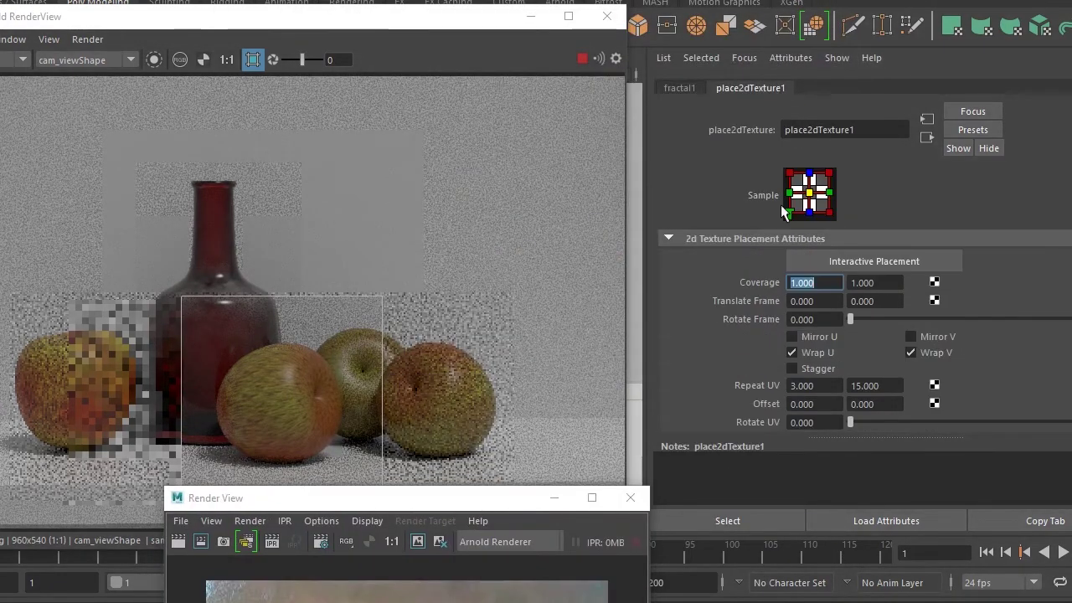
left_click(670, 83)
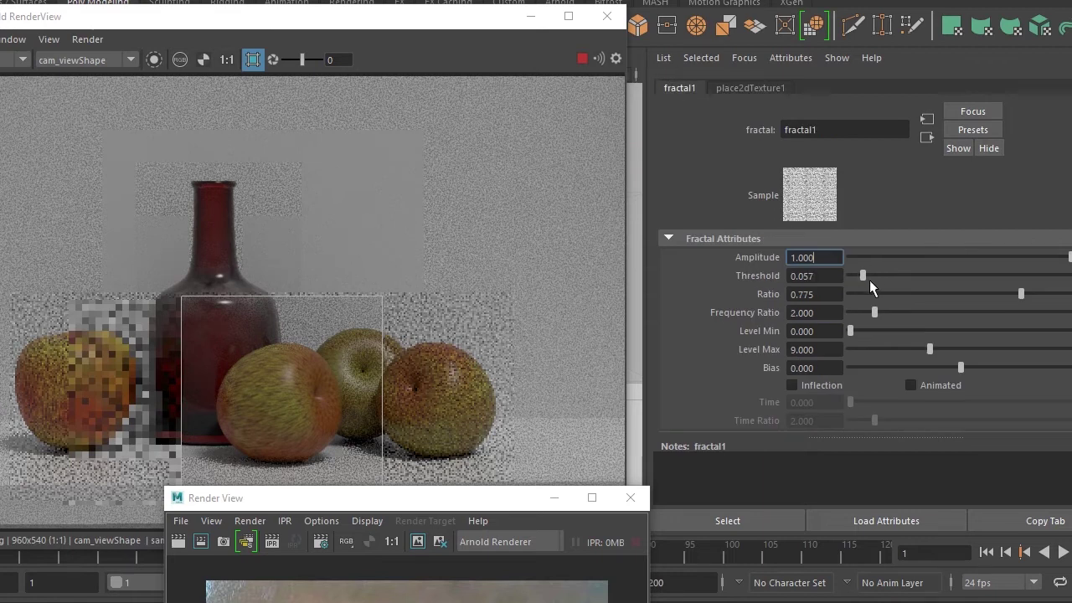
left_click_drag(861, 278, 923, 276)
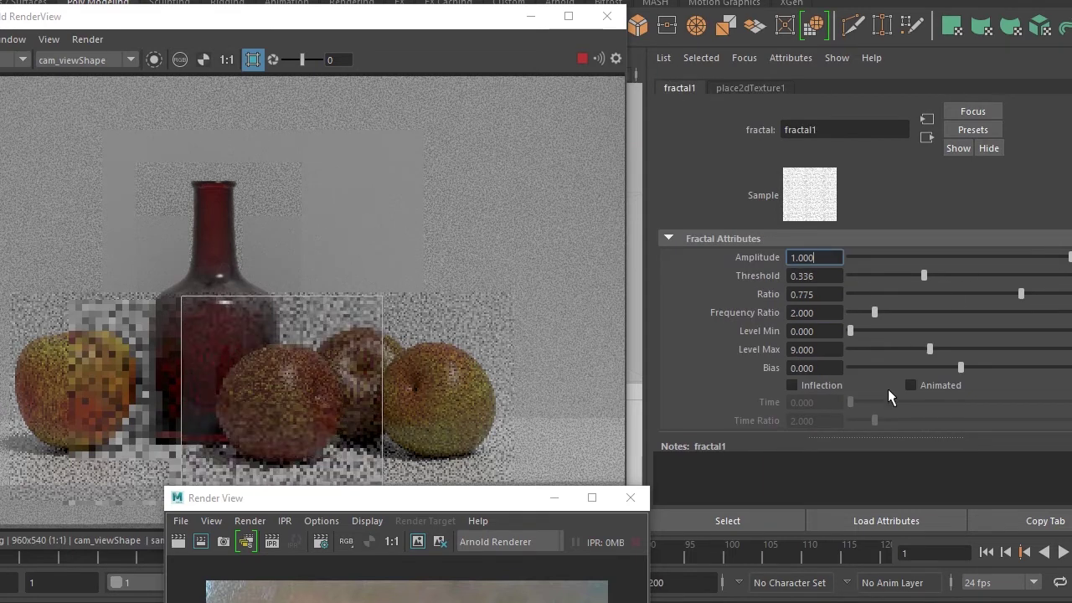
scroll(831, 384, "down", 3)
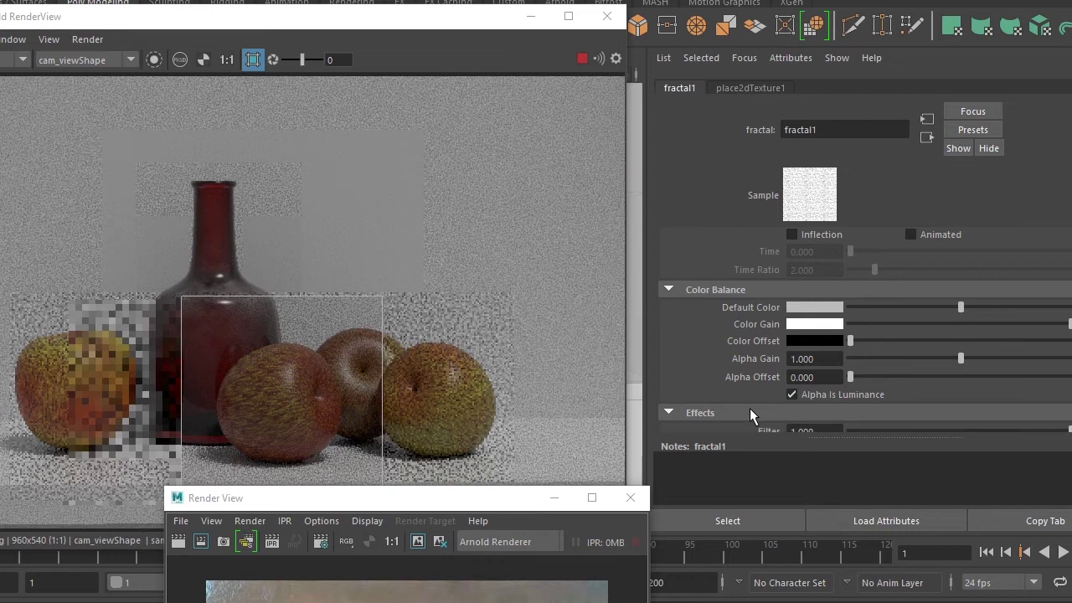
scroll(754, 411, "down", 3)
left_click(812, 323)
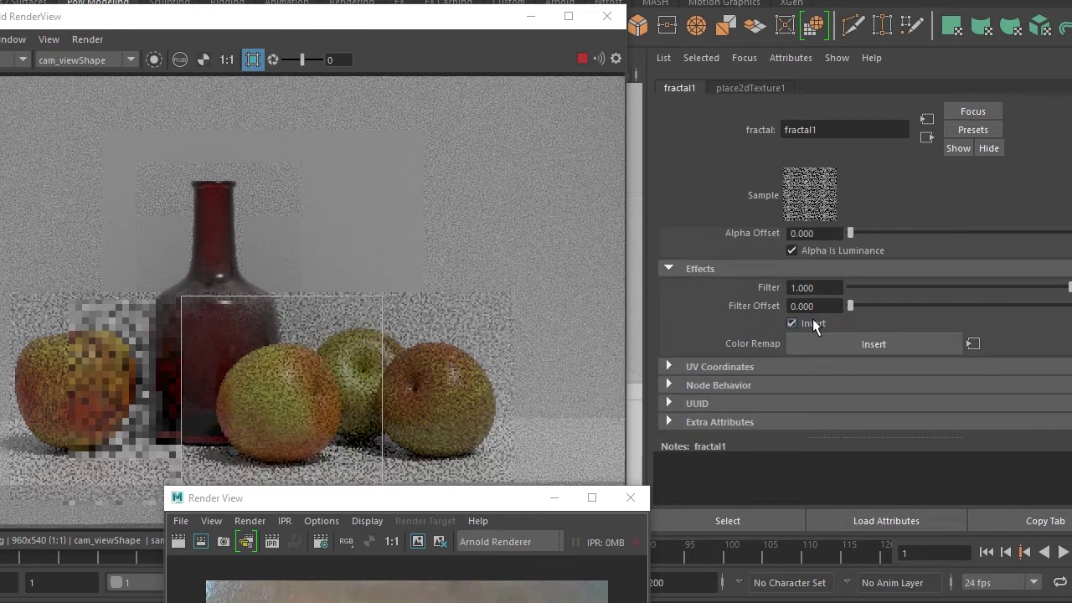
left_click(792, 323)
scroll(850, 327, "up", 3)
Bring the fractal Ratio down to 0 and set Bias to -0.618
left_click_drag(872, 294, 854, 294)
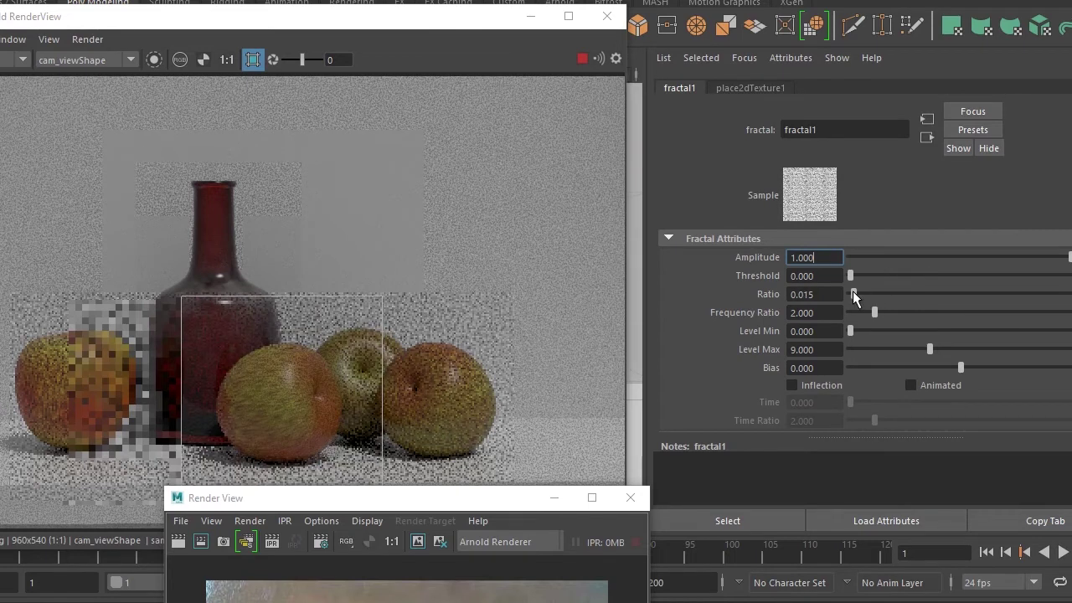
mouse_move(854, 294)
left_mouse_down()
mouse_move(837, 293)
mouse_move(1027, 318)
left_mouse_up()
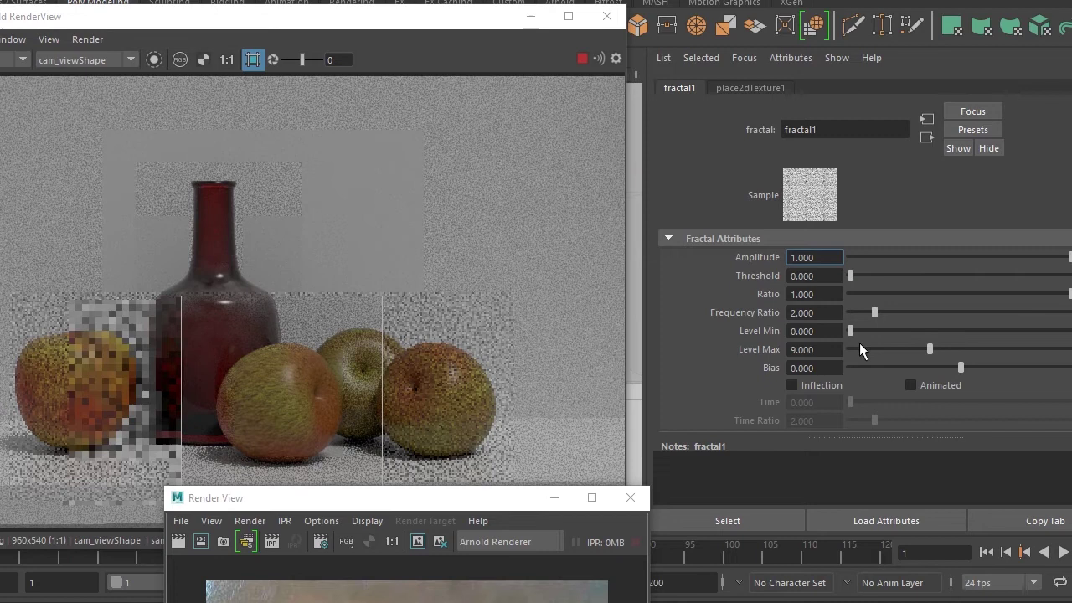
left_click_drag(959, 367, 1027, 366)
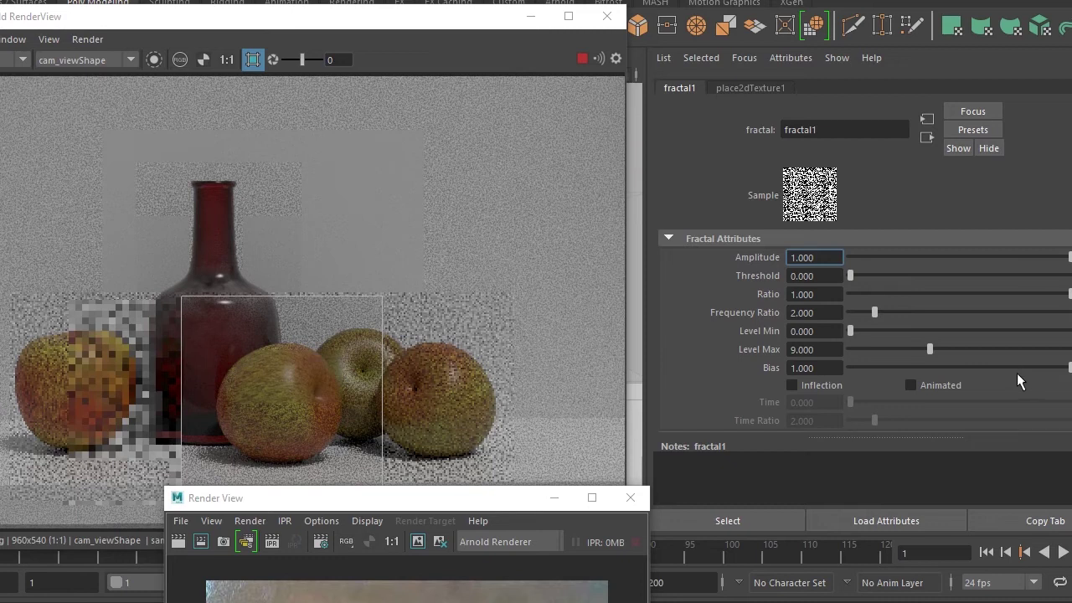
left_click(891, 367)
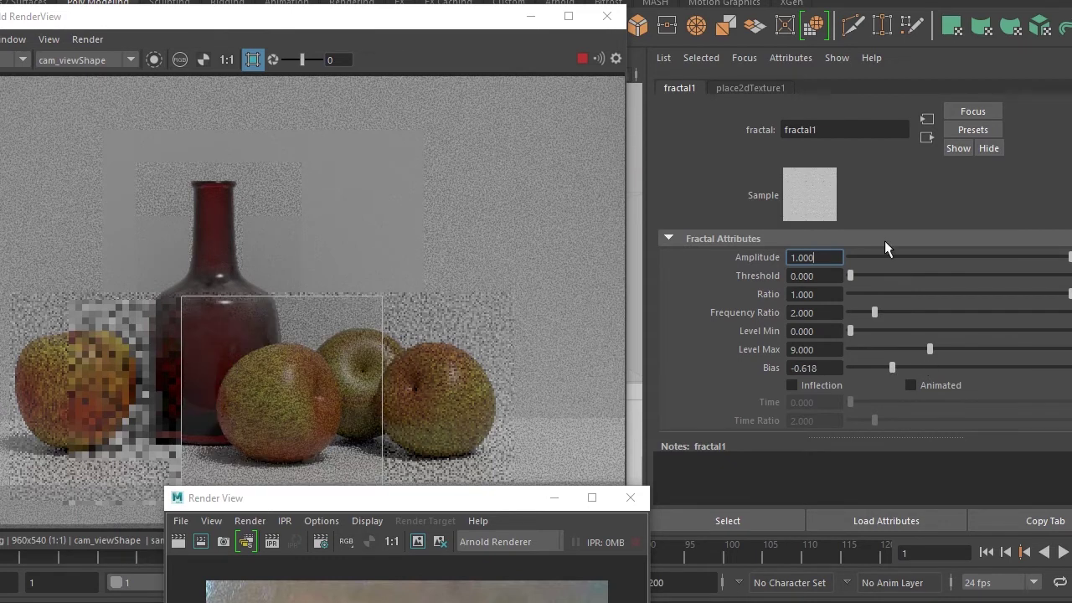
Reduce place2dTexture1's Repeat V from 15 to 8
left_click(749, 88)
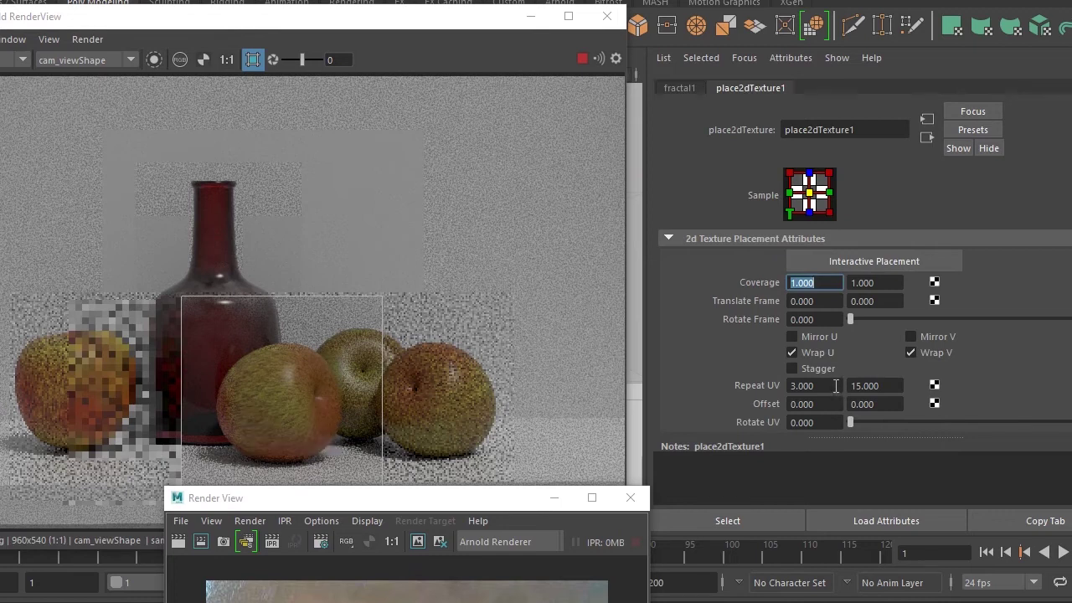
left_click(836, 386)
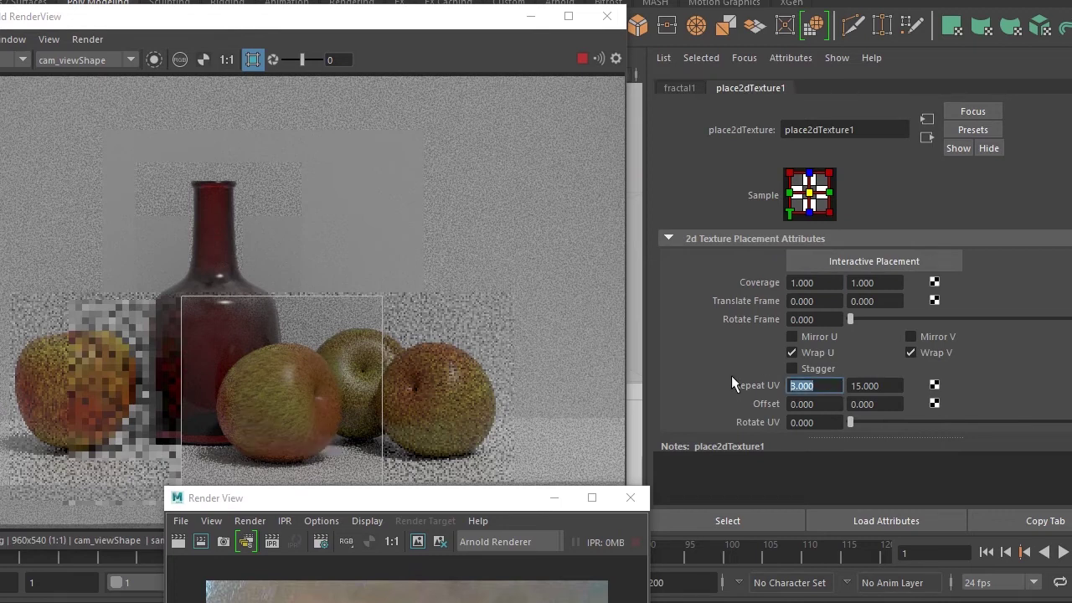
left_click_drag(888, 386, 777, 388, "ctrl")
type("8.000")
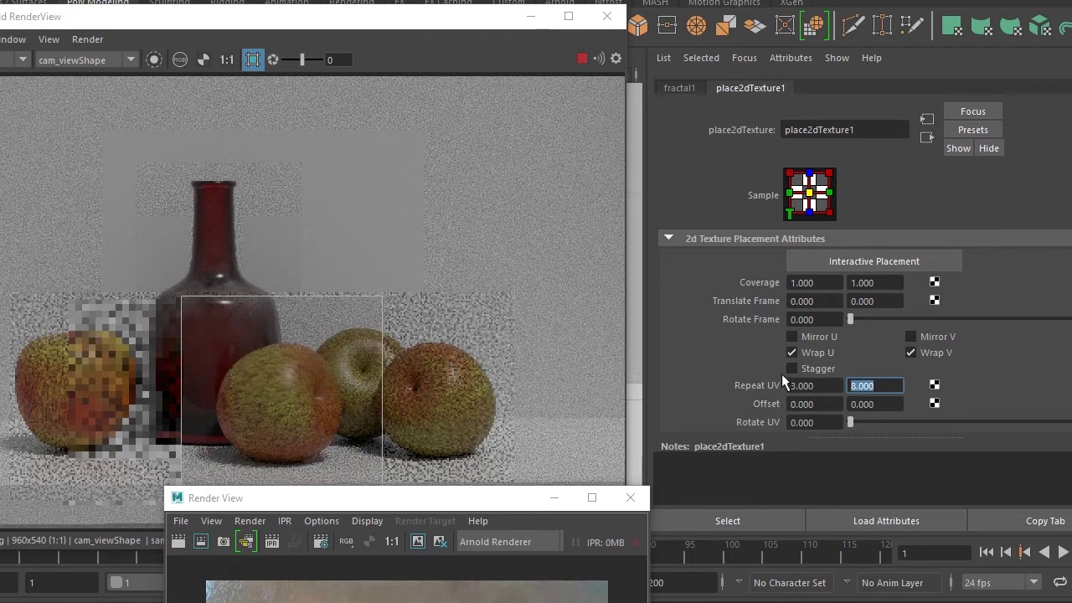
left_click(680, 89)
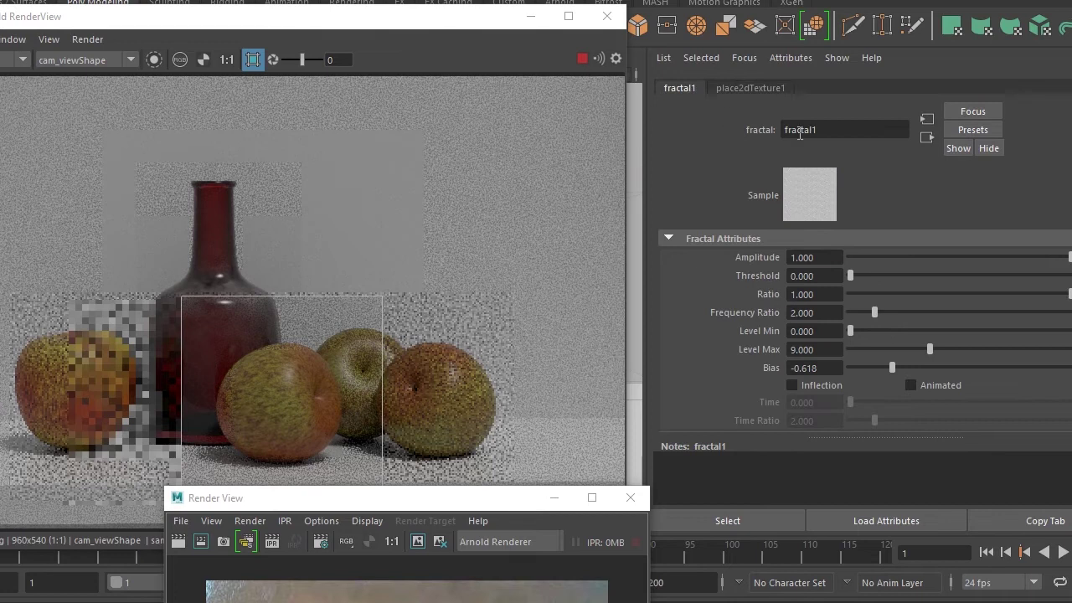
Recolour the layered texture's layer to a dark brown (value 0.199, saturation 0.846)
left_click(926, 138)
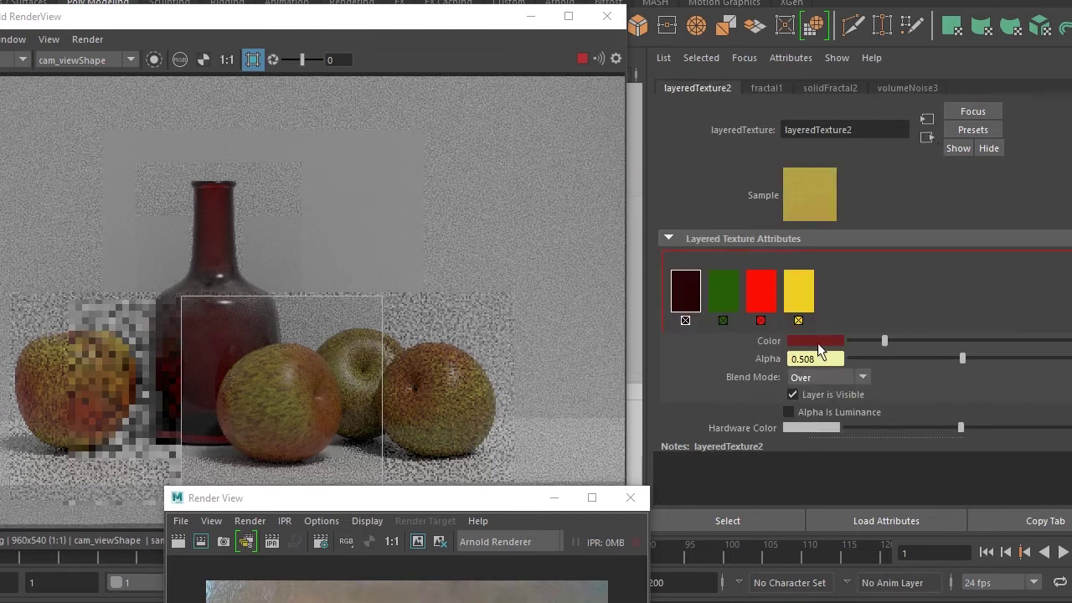
left_click(818, 341)
left_click(828, 333)
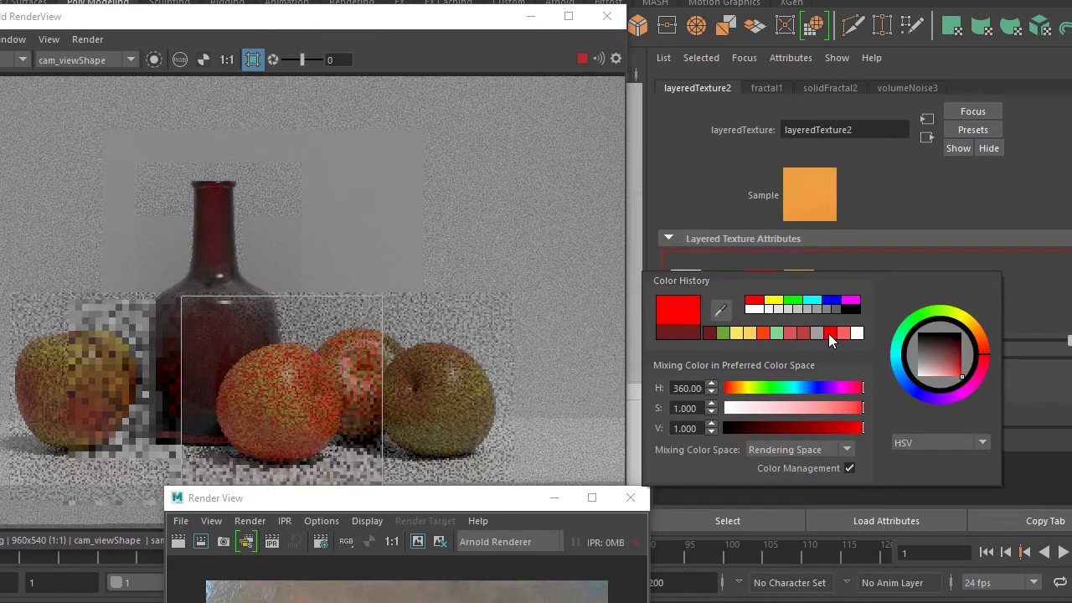
left_click(799, 429)
left_click(841, 407)
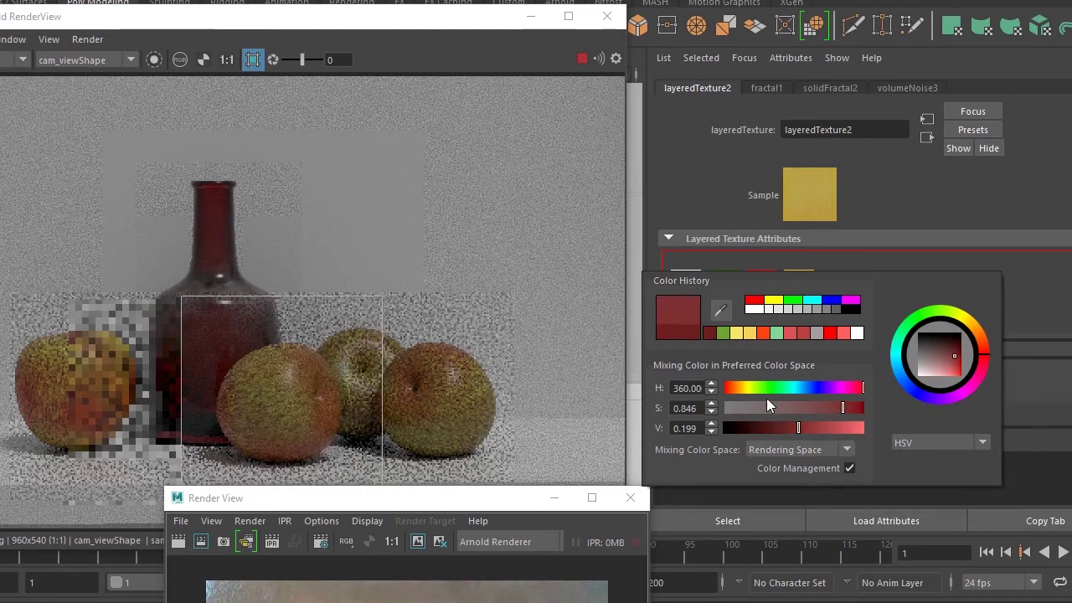
left_click(732, 387)
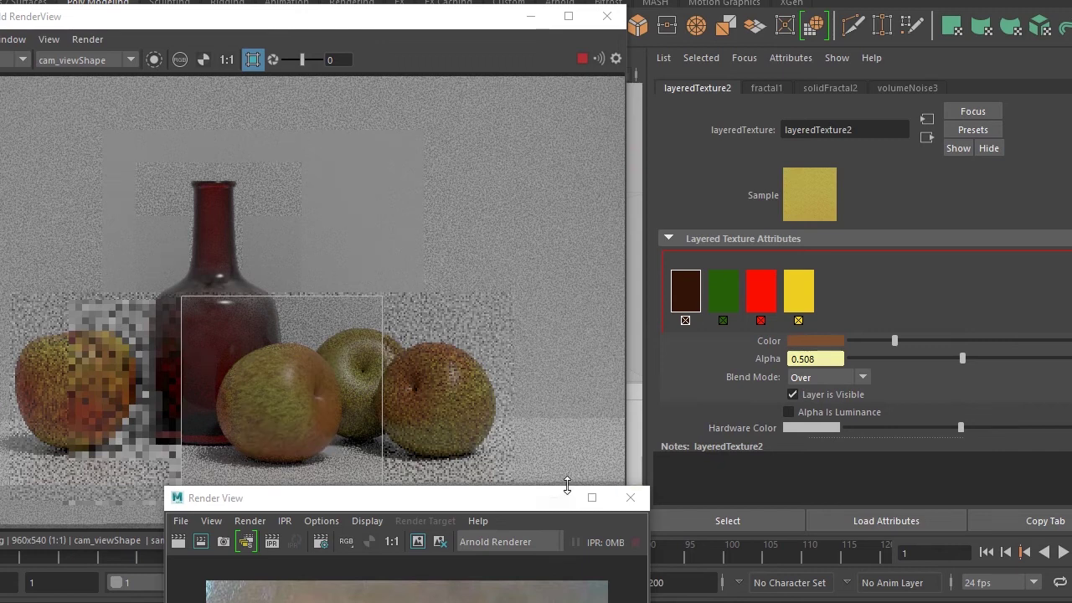
Move the reference photo off the settings and select the layered texture's red layer
left_click_drag(490, 503, 939, 112)
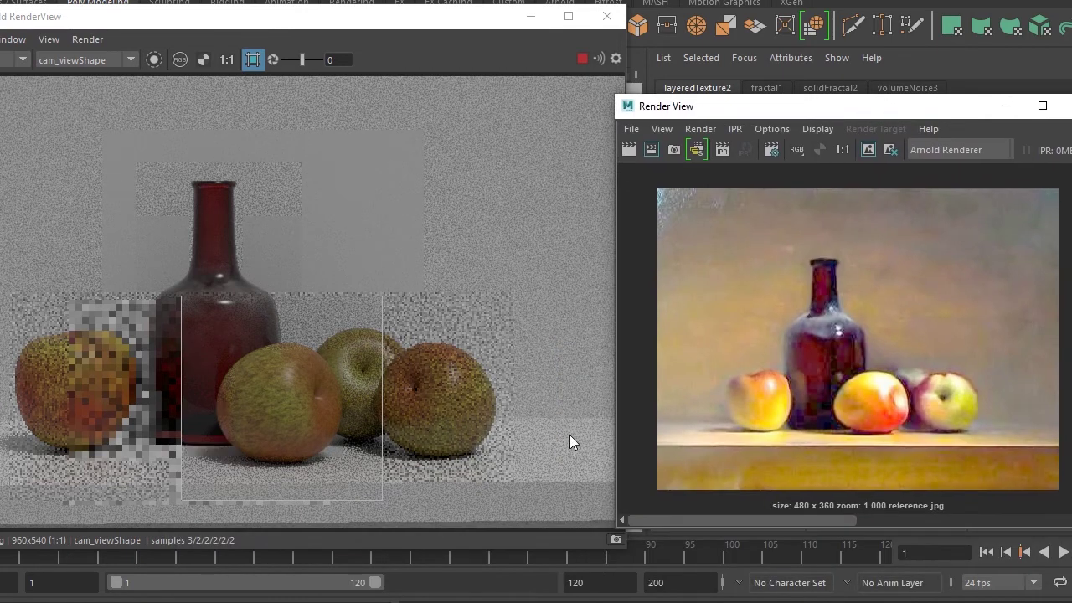
mouse_move(797, 117)
left_mouse_down()
mouse_move(393, 321)
mouse_move(373, 115)
left_mouse_up()
left_click(758, 295)
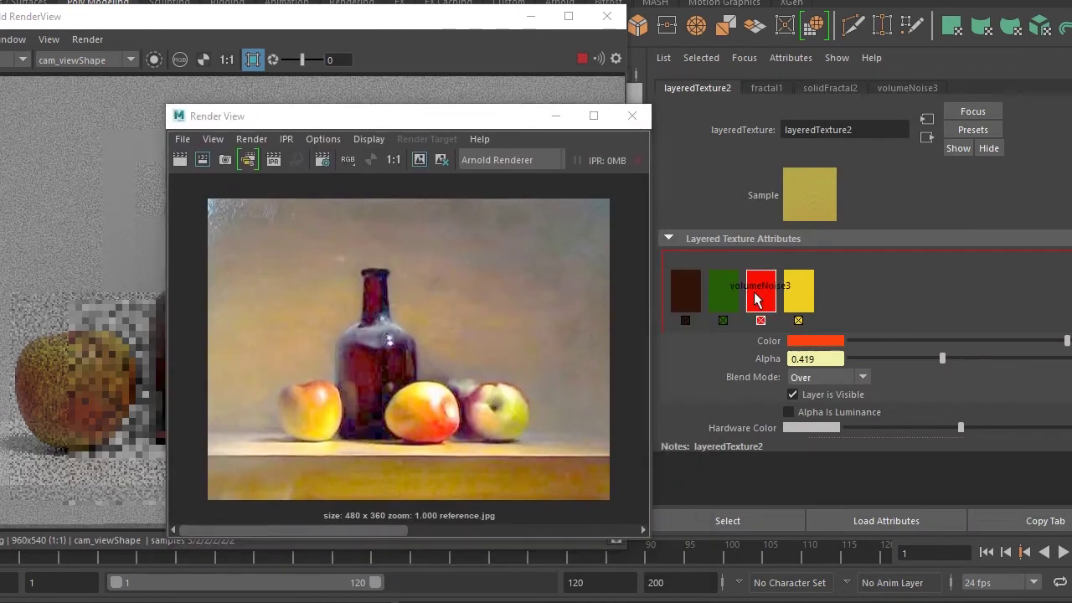
left_click(832, 341)
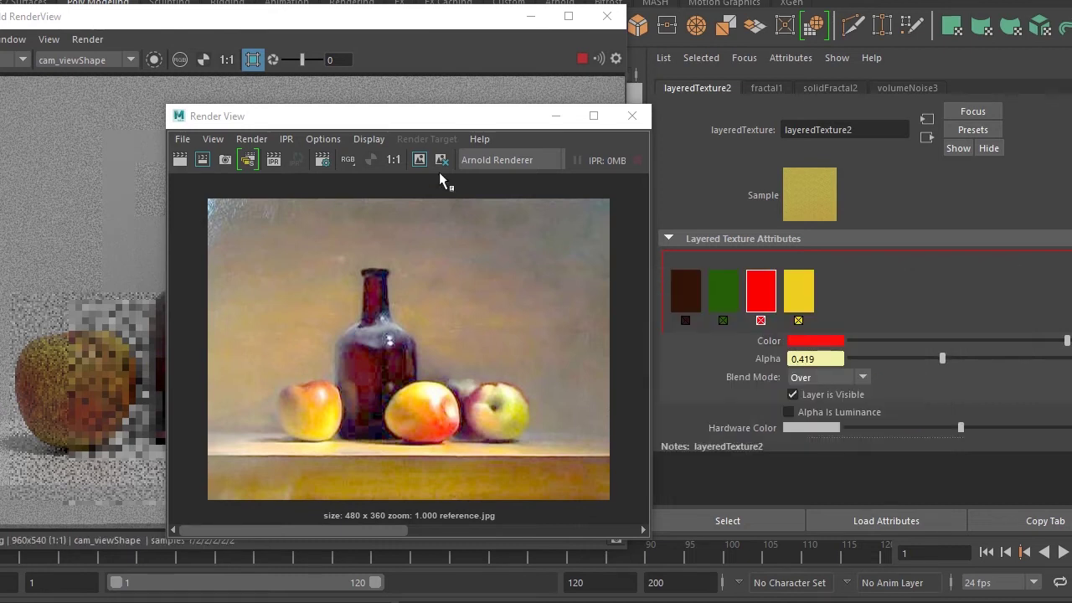
Set volumeNoise3 Depth Max to 1 and raise its Threshold to about 0.25
left_click_drag(487, 128, 501, 567)
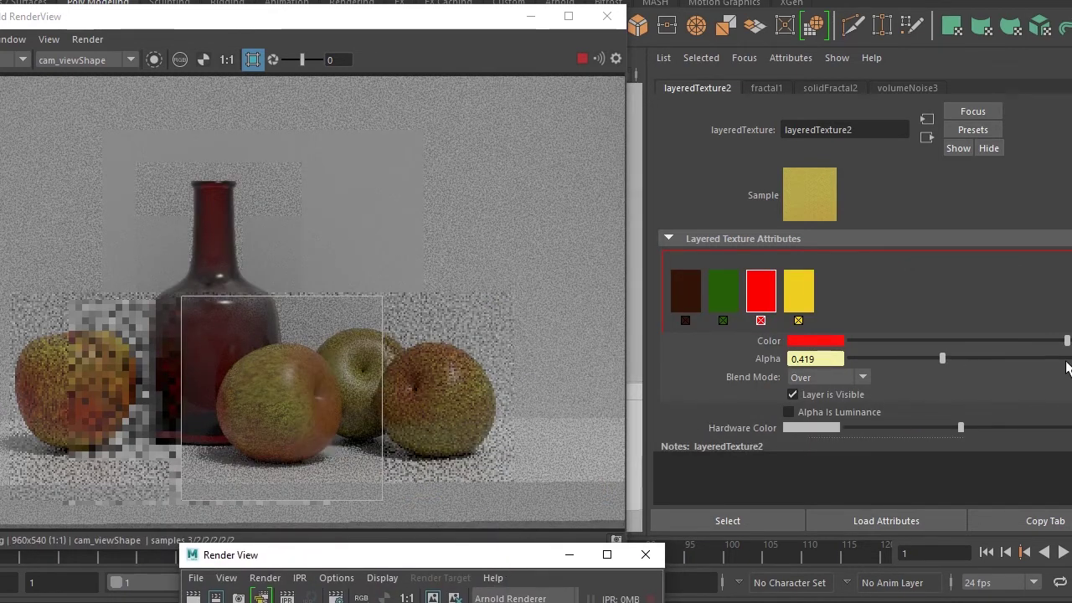
mouse_move(877, 335)
left_mouse_down()
mouse_move(945, 333)
mouse_move(850, 331)
left_mouse_up()
mouse_move(850, 257)
left_mouse_down()
mouse_move(916, 258)
mouse_move(904, 258)
left_mouse_up()
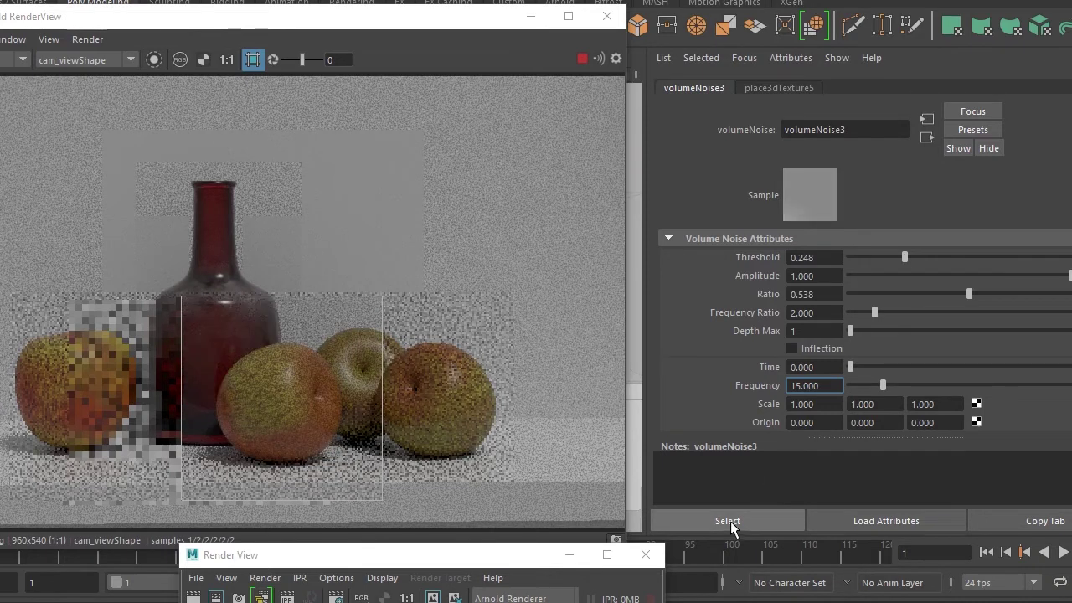
Change layeredTexture2's brown layer to a fully saturated dark red
left_click(933, 138)
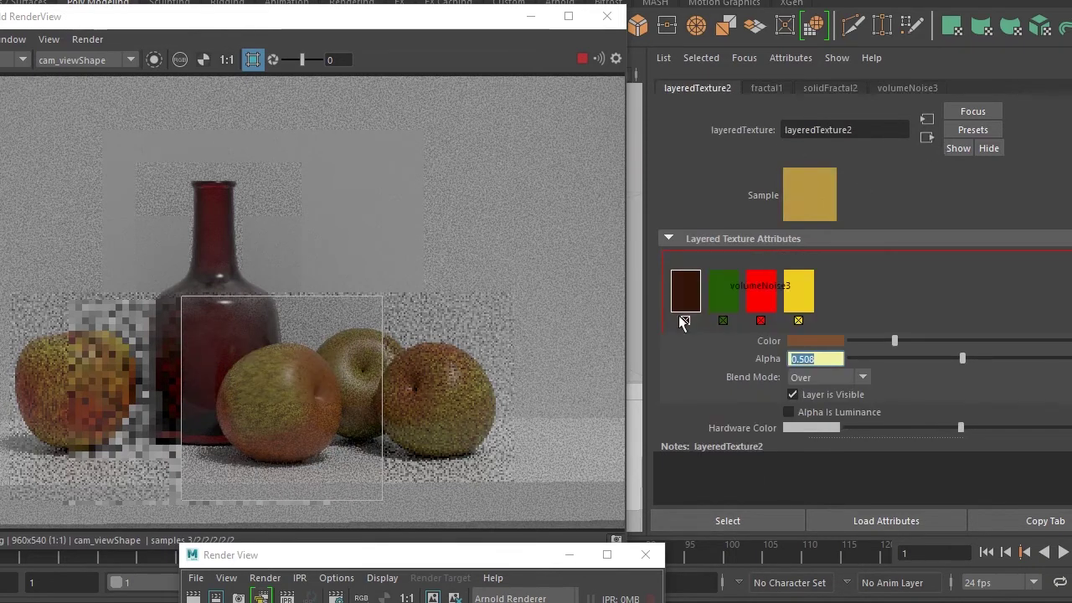
left_click(838, 340)
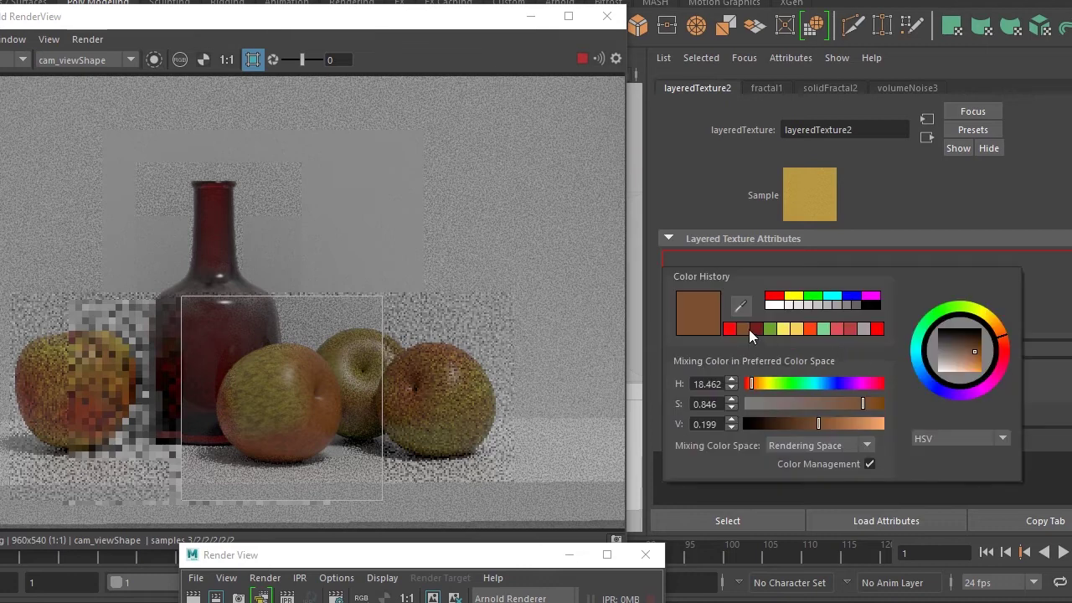
left_click(811, 333)
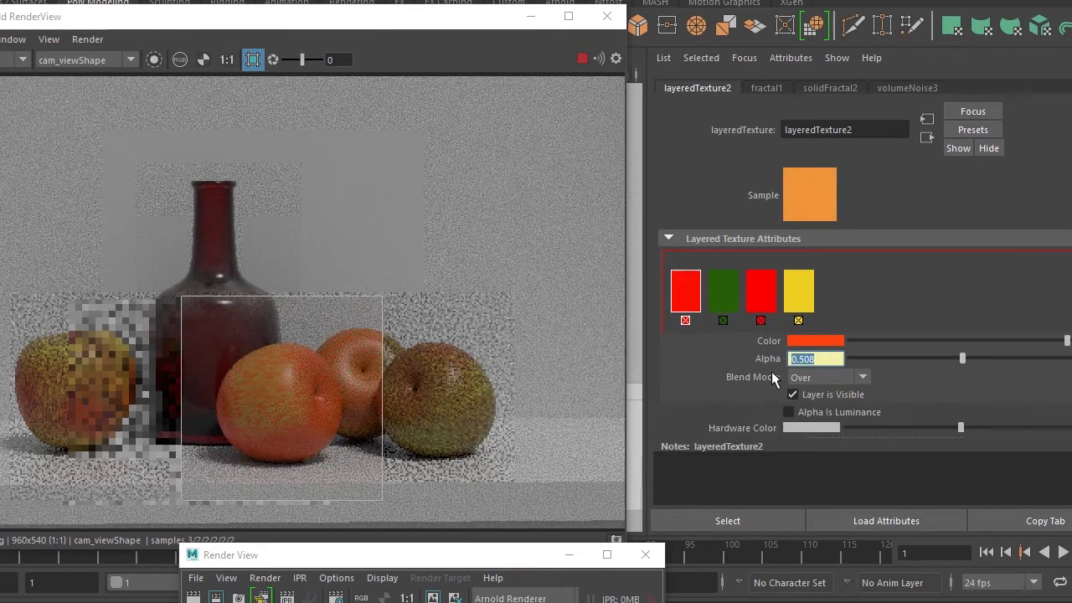
left_click(829, 341)
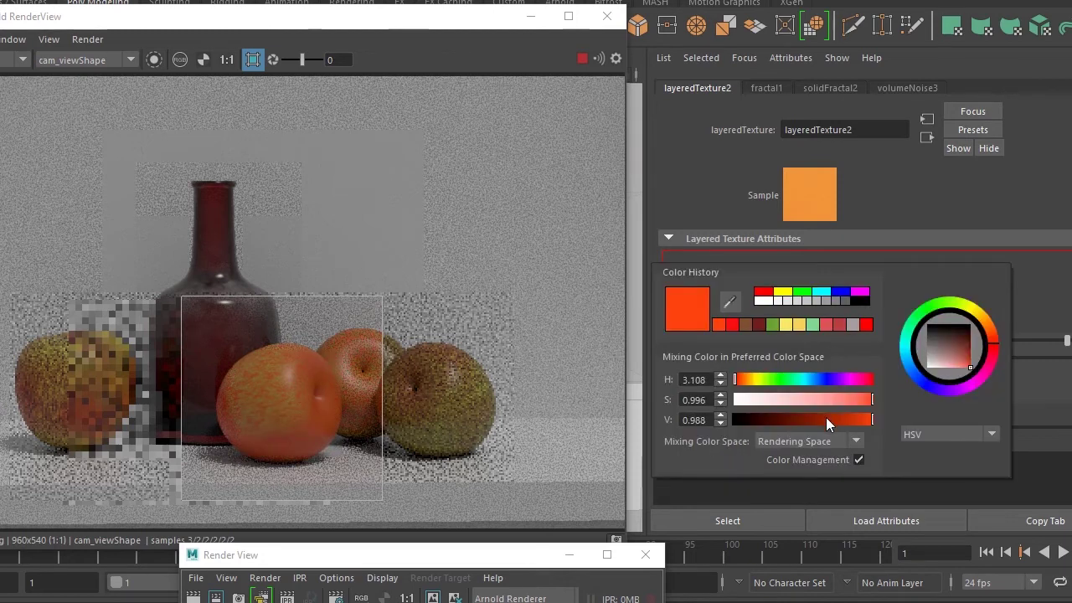
left_click(856, 423)
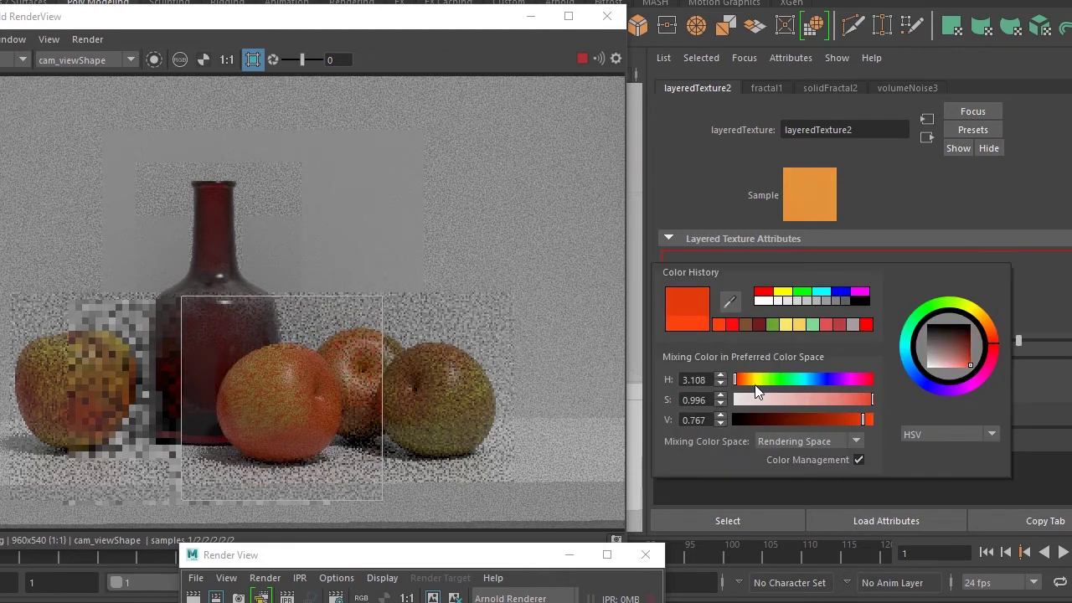
left_click_drag(861, 380, 871, 381)
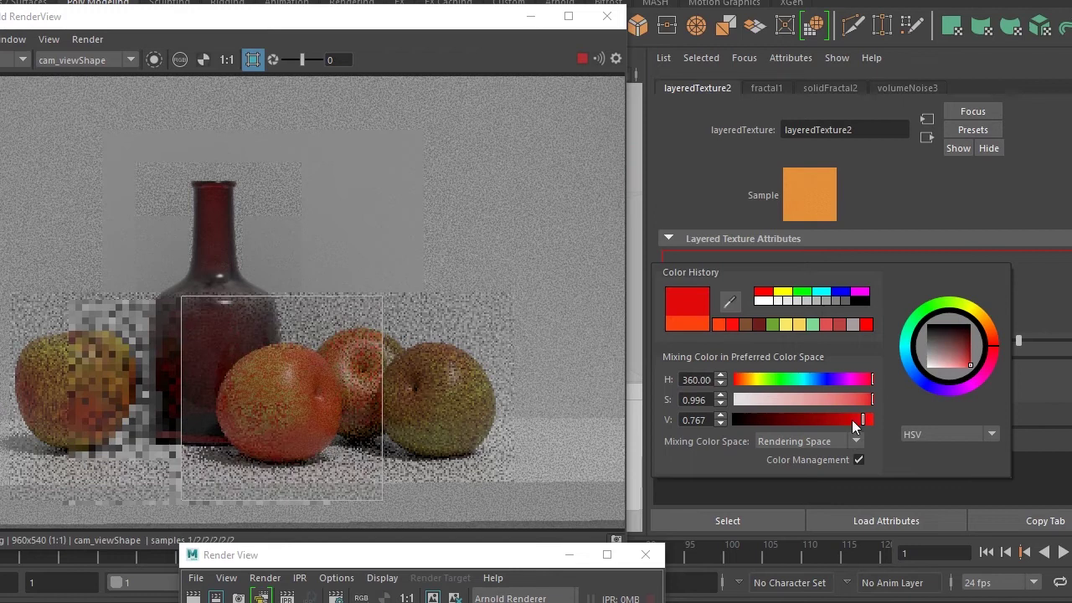
left_click(864, 400)
mouse_move(863, 419)
left_mouse_down()
mouse_move(819, 419)
mouse_move(832, 419)
left_mouse_up()
left_click(837, 399)
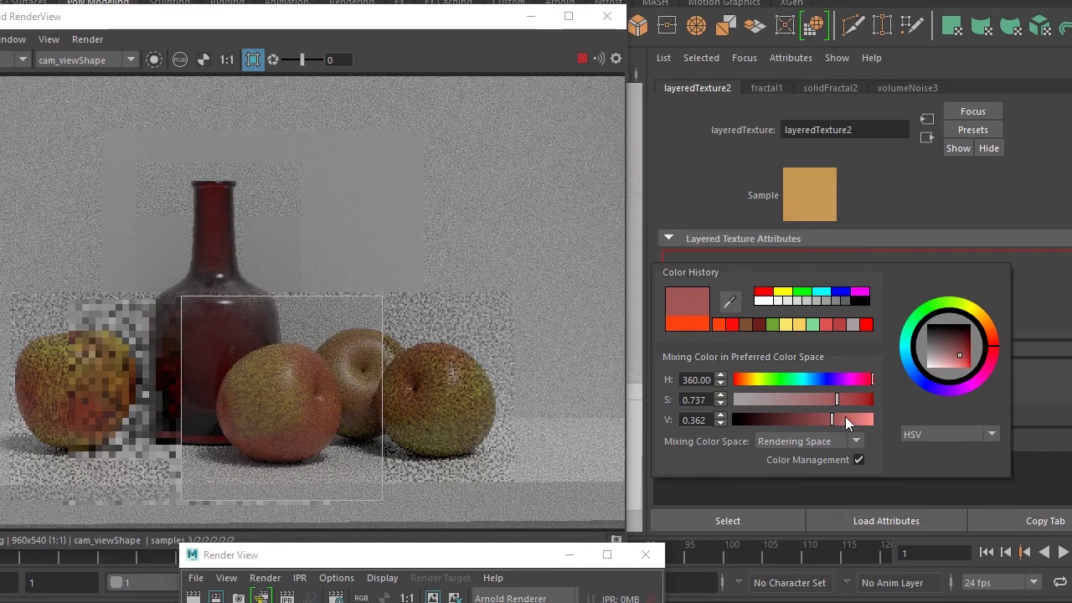
left_click(871, 399)
left_click(837, 420)
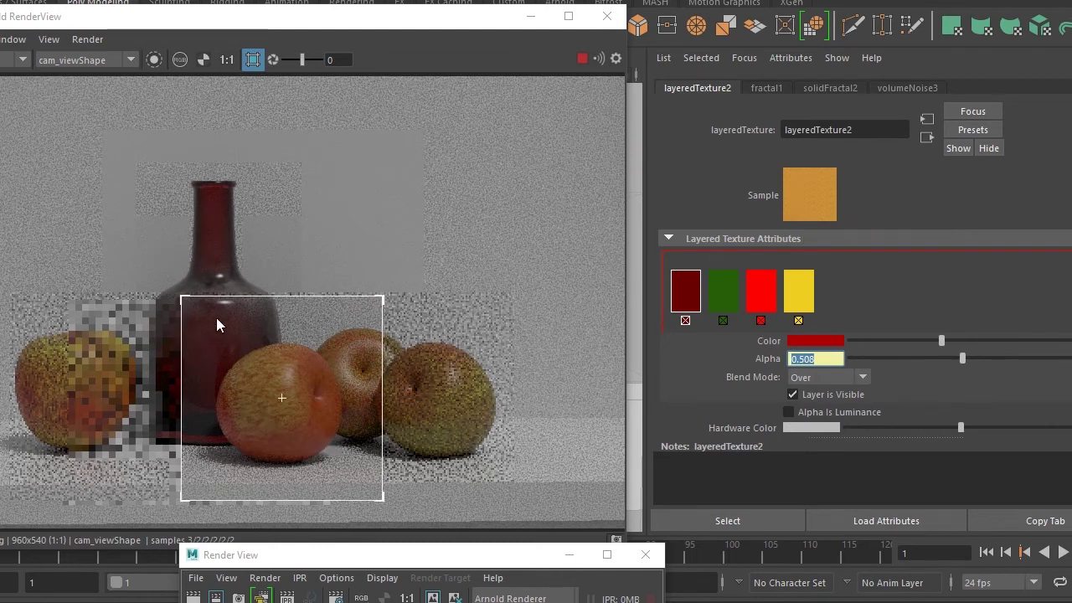
Widen the render region to cover the left, middle and right apples
left_click_drag(182, 294, 8, 308)
left_click_drag(381, 310, 514, 308)
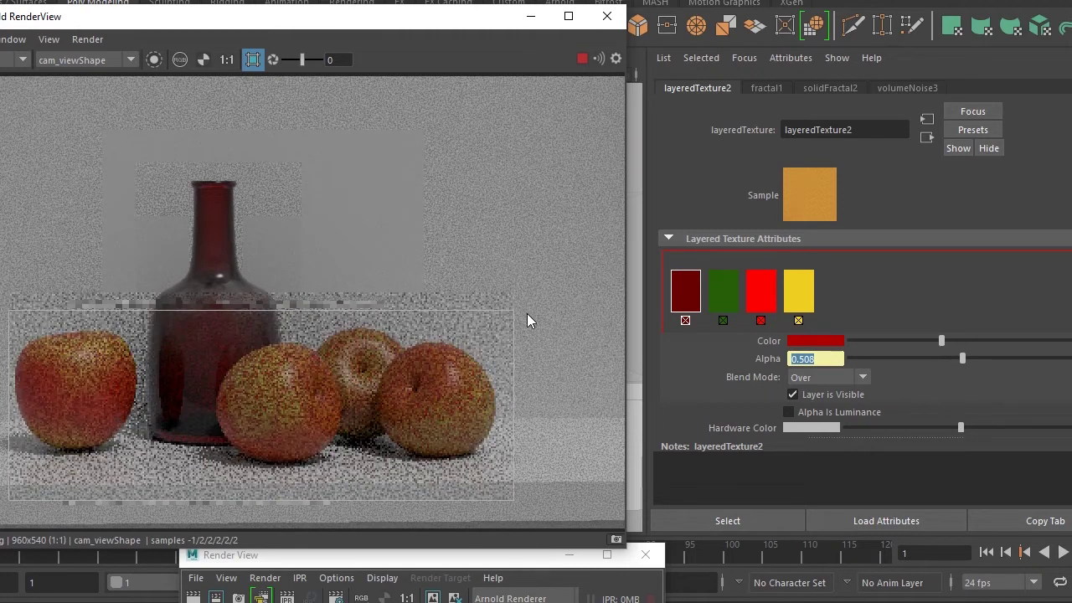
scroll(399, 406, "down", 2)
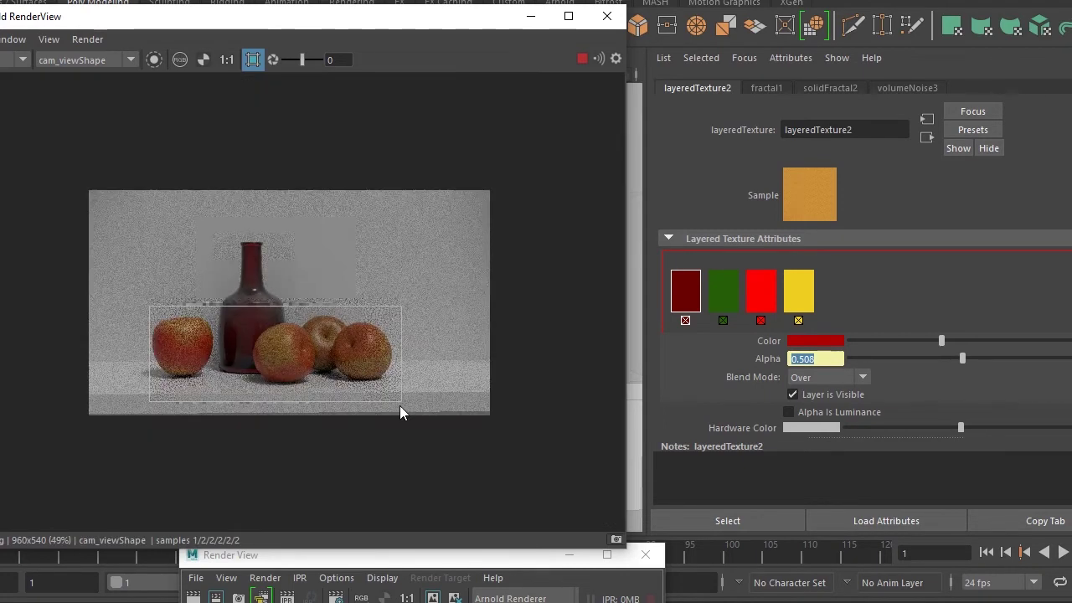
scroll(403, 406, "up", 1)
scroll(403, 406, "up", 1)
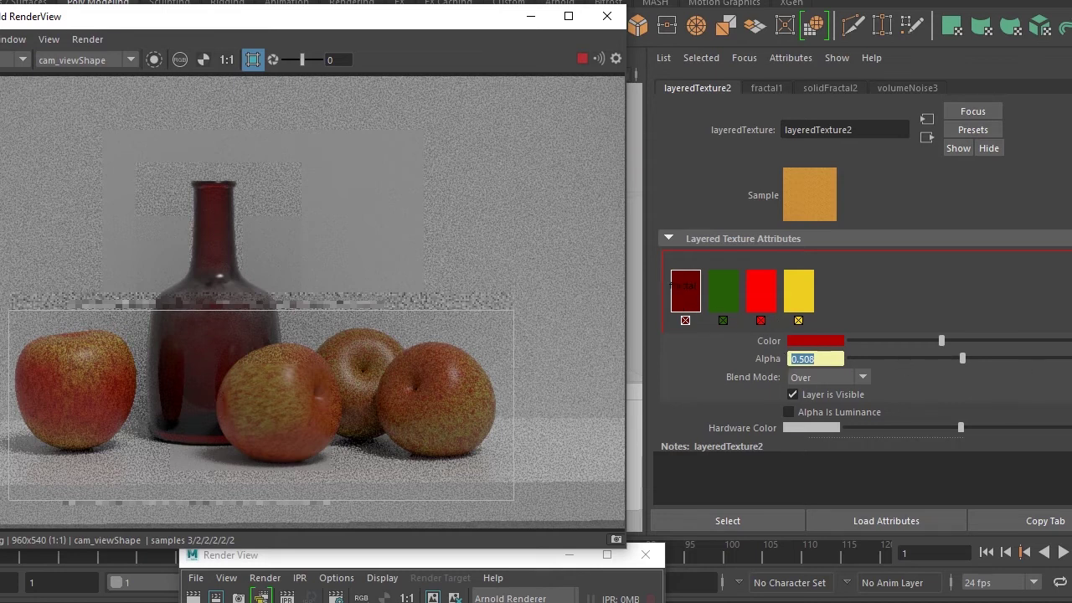
Return to fractal1's settings to bring up the texture-node list
left_click(766, 87)
scroll(846, 353, "down", 3)
scroll(846, 354, "down", 2)
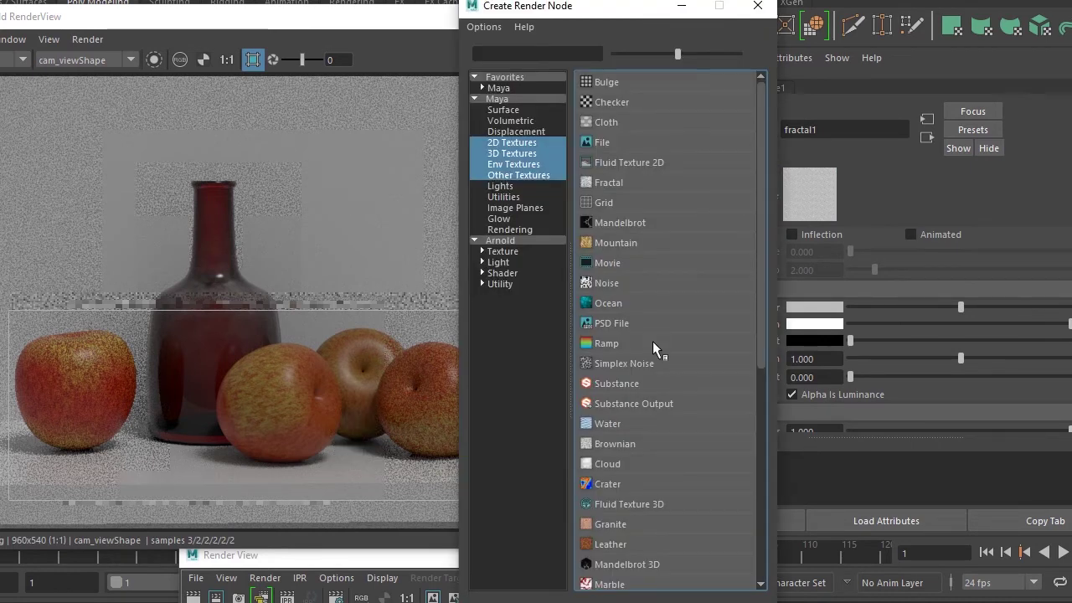
Create a Volume Noise texture feeding fractal1 with Alpha Is Luminance enabled
left_click(519, 154)
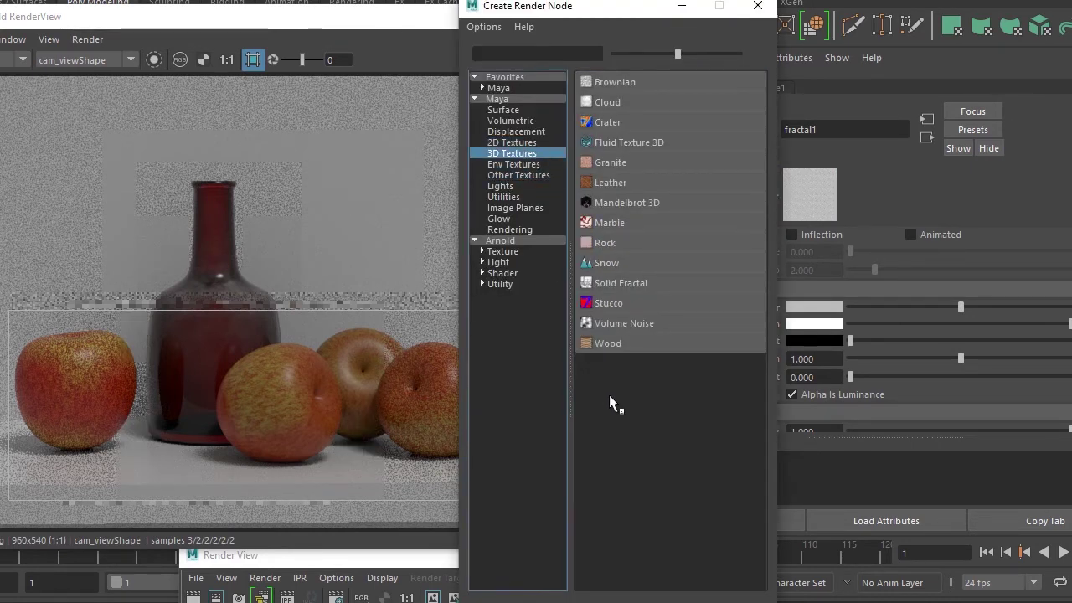
left_click(624, 323)
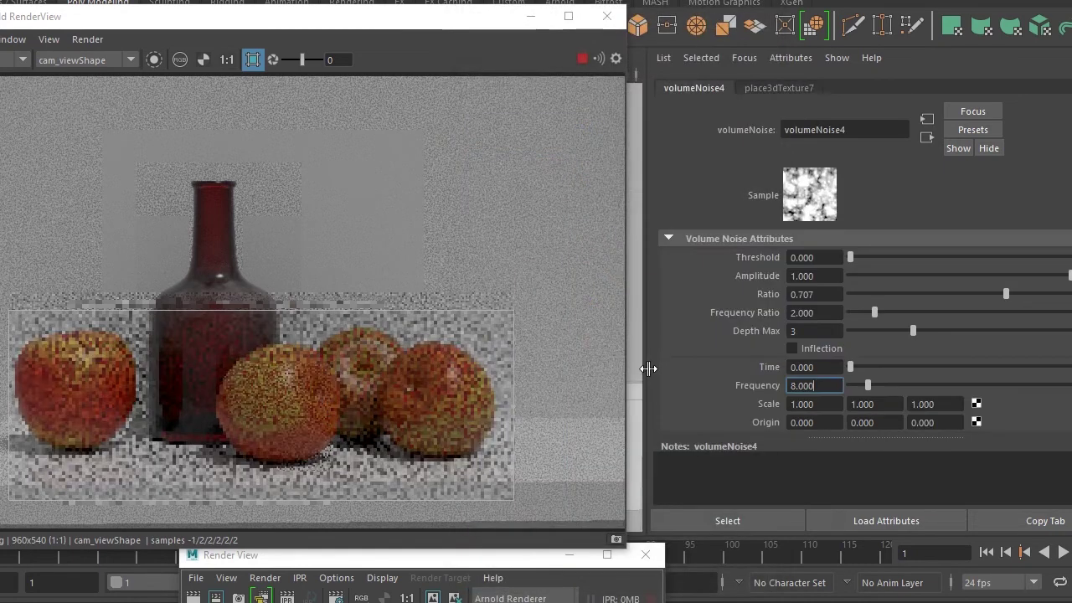
scroll(813, 400, "down", 3)
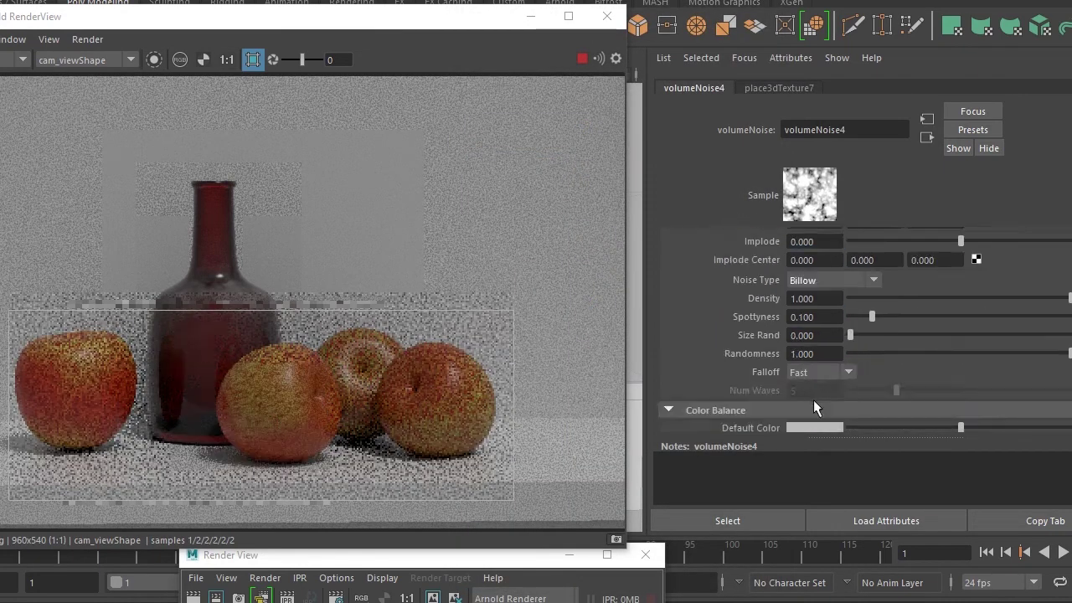
scroll(814, 368, "down", 3)
left_click(818, 349)
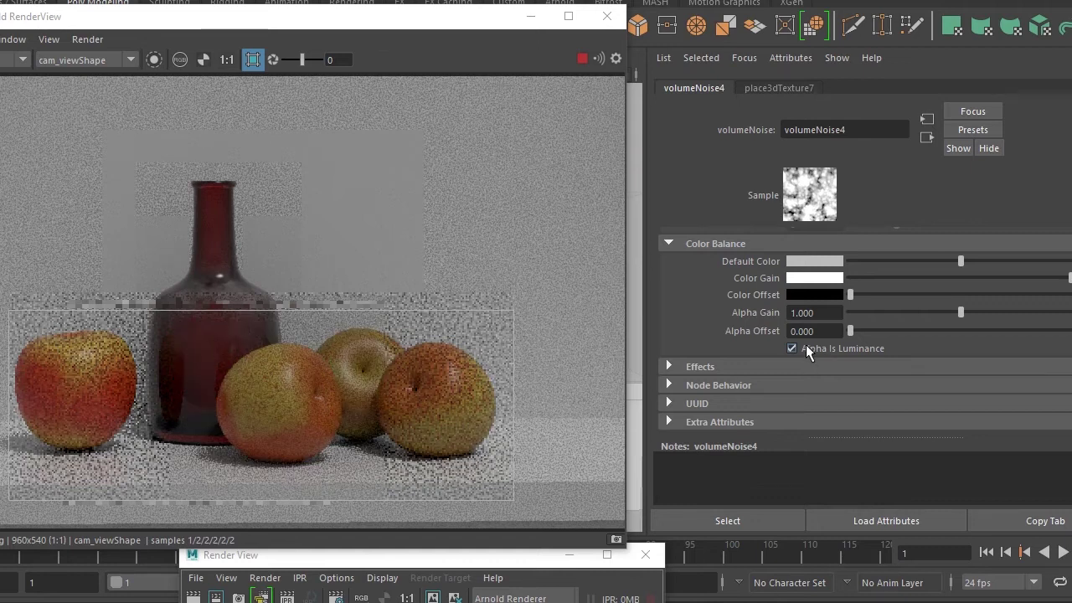
Scale place3dTexture7 to 50, 50, 50
left_click(790, 88)
type("25")
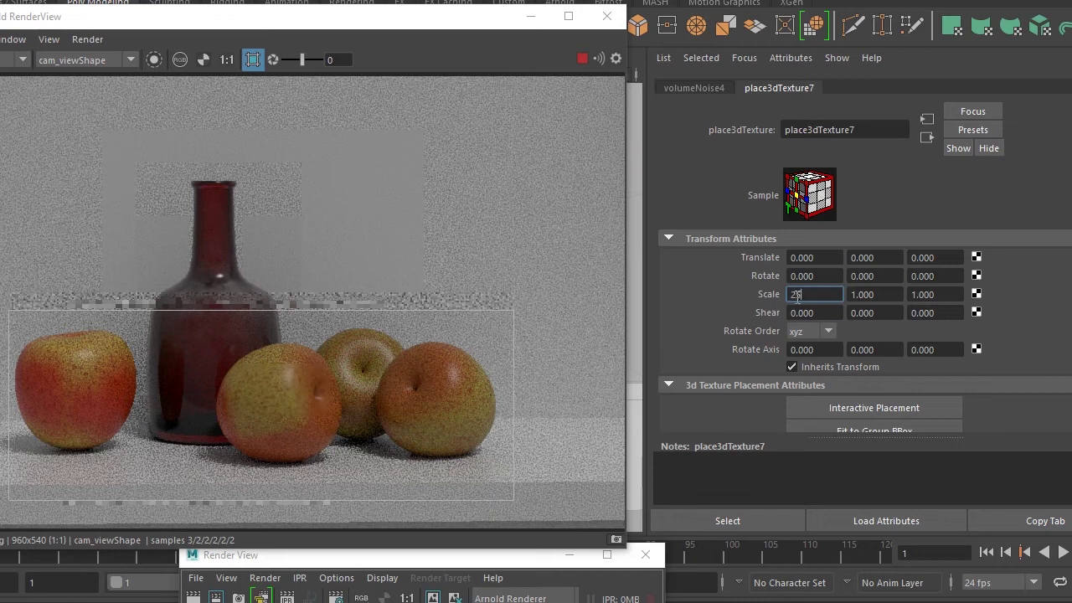
key("Tab")
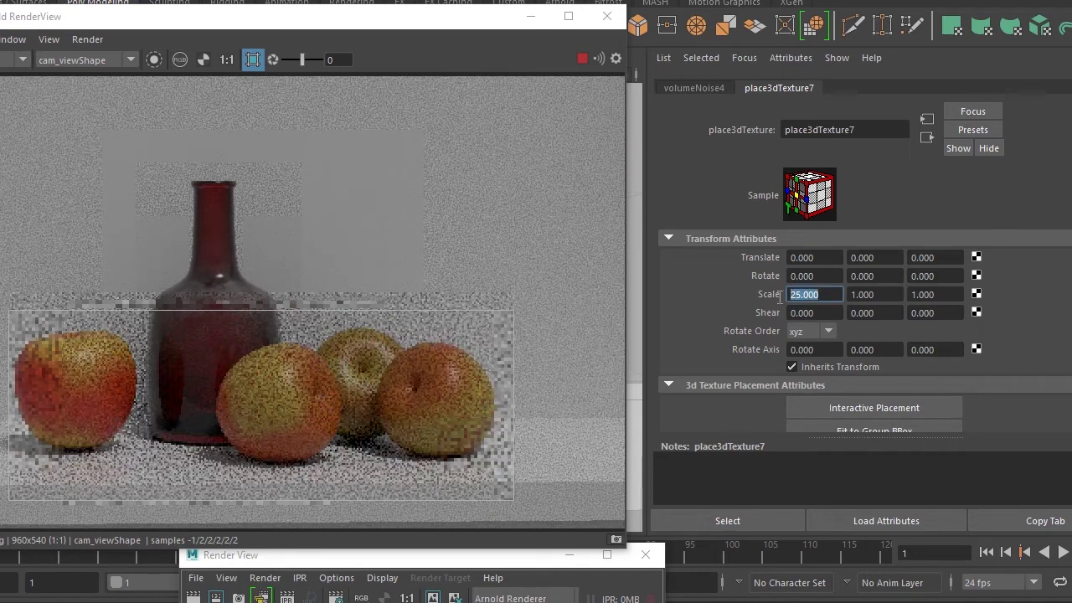
double_click(797, 294)
type("50")
key("Tab")
type("50")
key("Tab")
type("50")
key("Return")
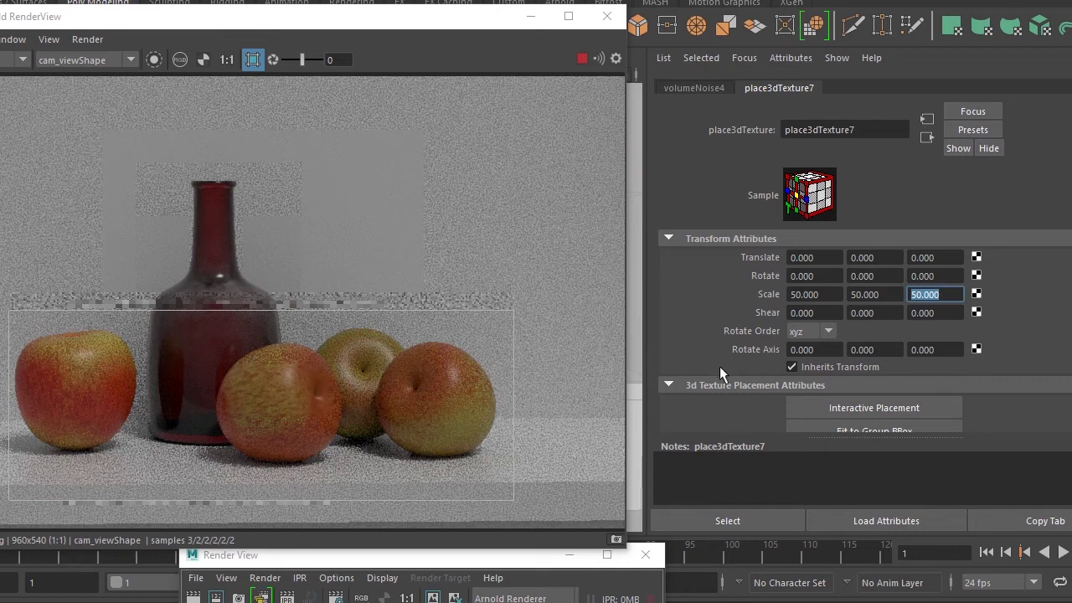
Set fractal1's 2D placement Repeat UV to 4 and 4
left_click(928, 138)
left_click(927, 139)
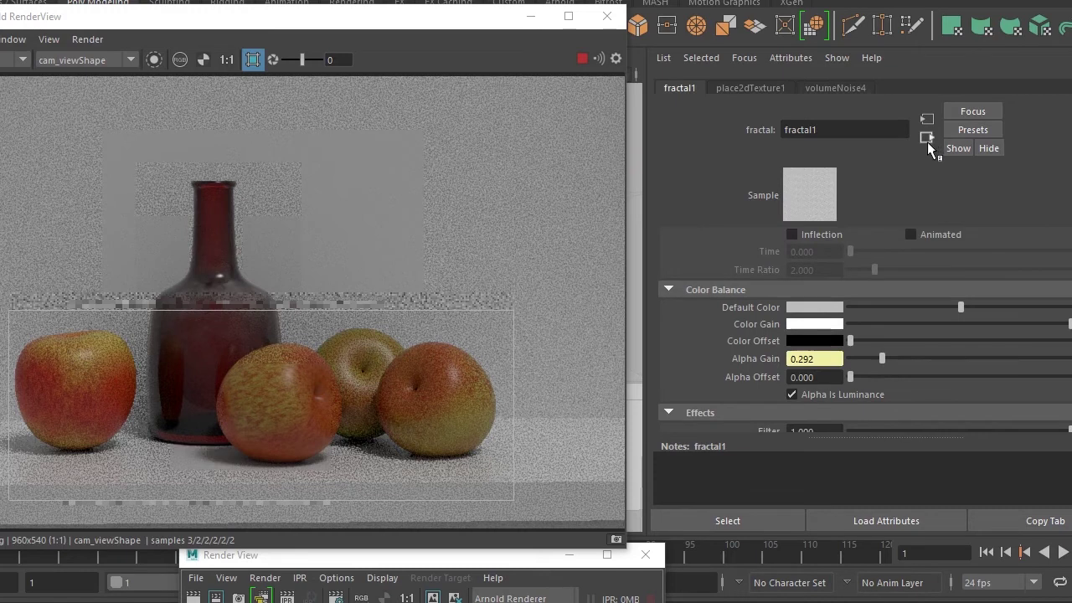
left_click(927, 137)
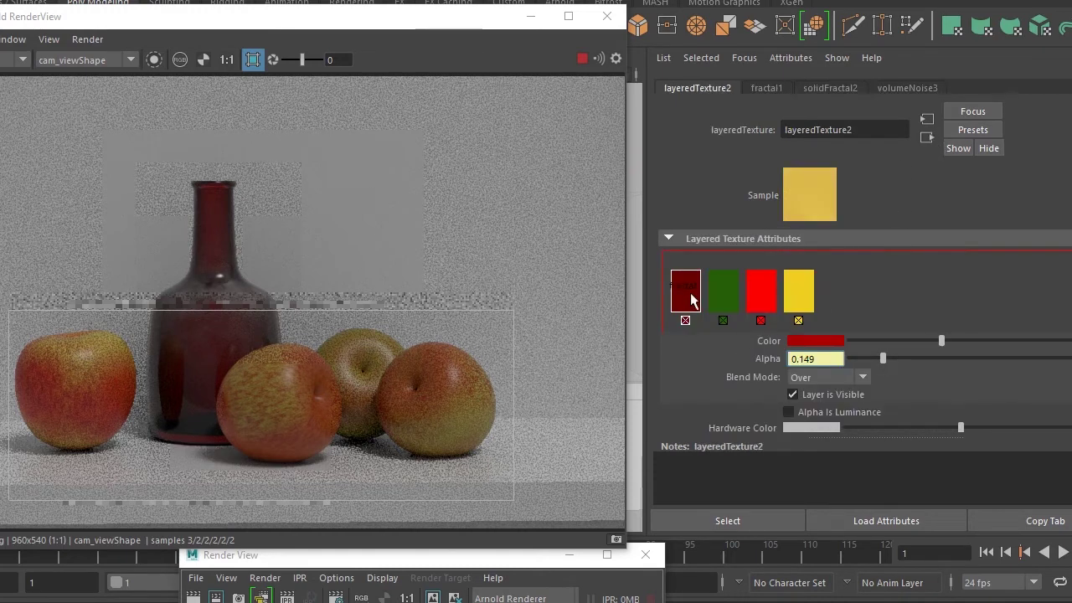
left_click(927, 119)
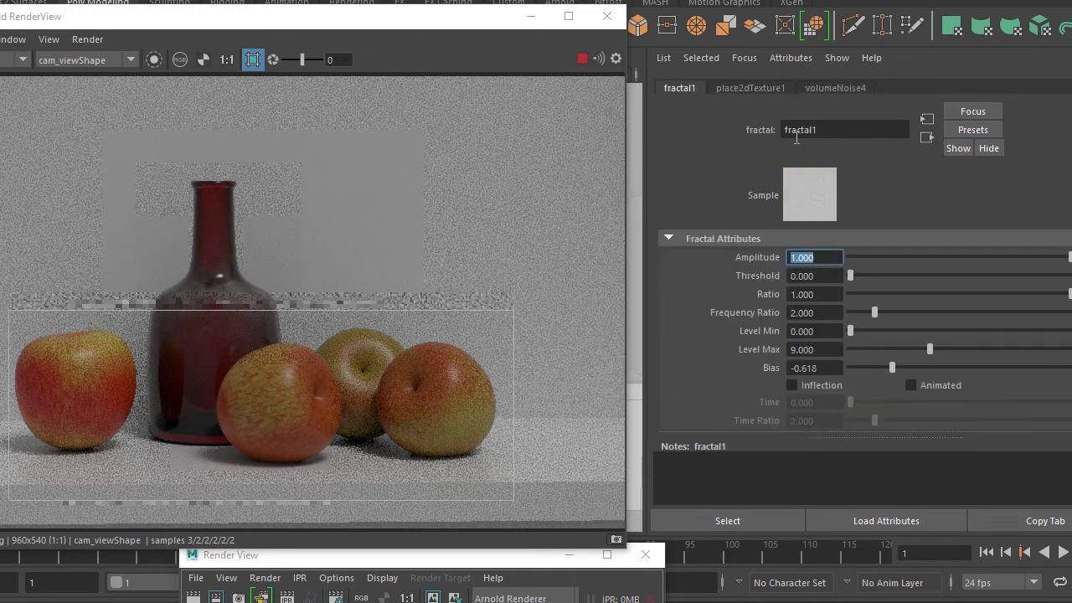
left_click(755, 89)
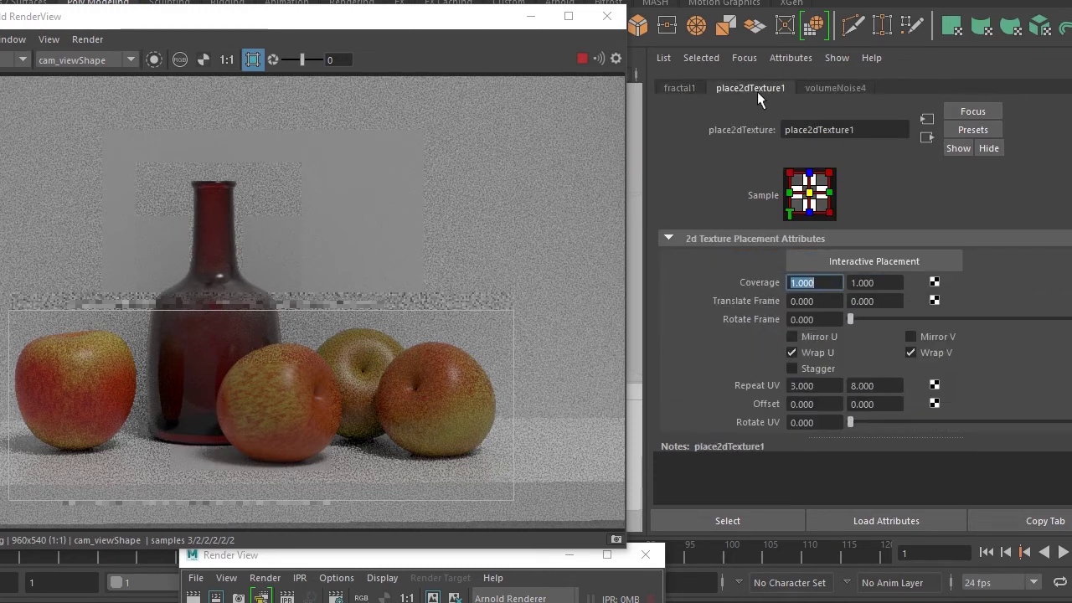
left_click(838, 388)
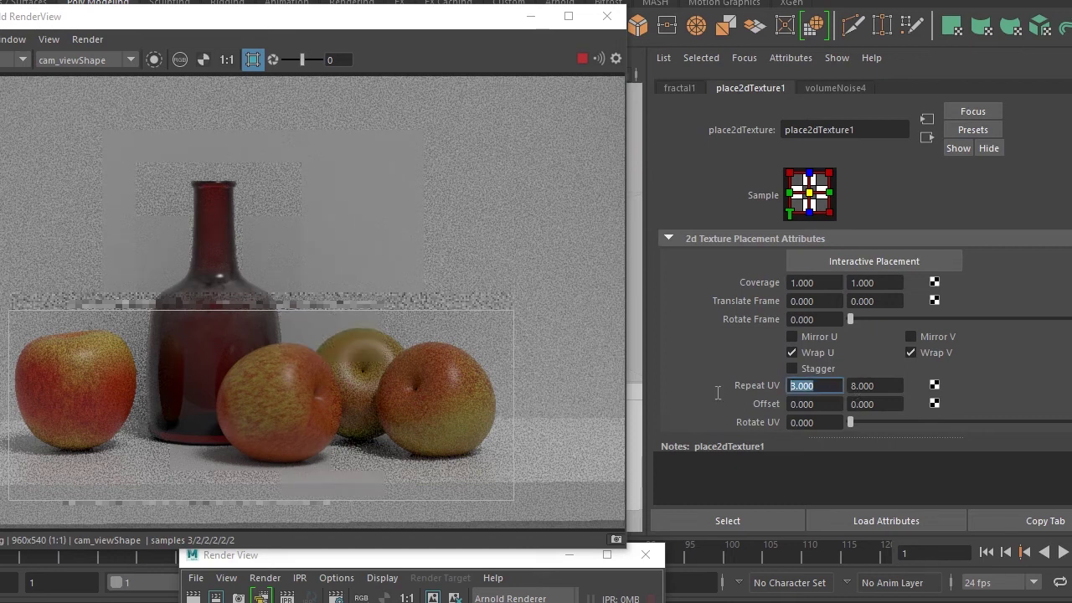
type("4")
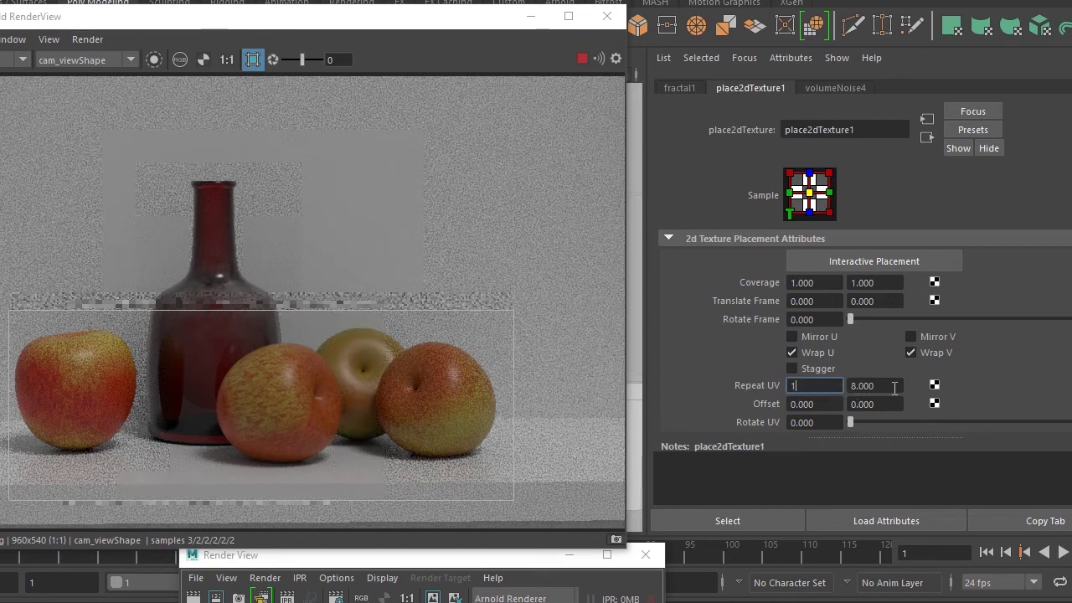
key("Tab")
type("4")
key("Return")
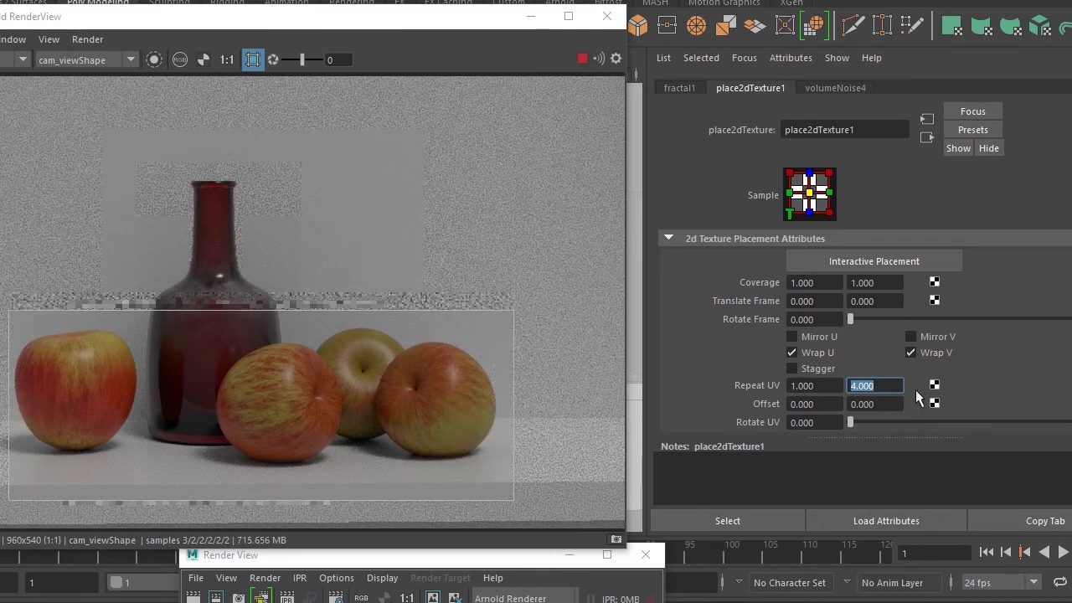
Move from the layered texture to apple_shader and expand its Geometry section
left_click(937, 138)
left_click(936, 138)
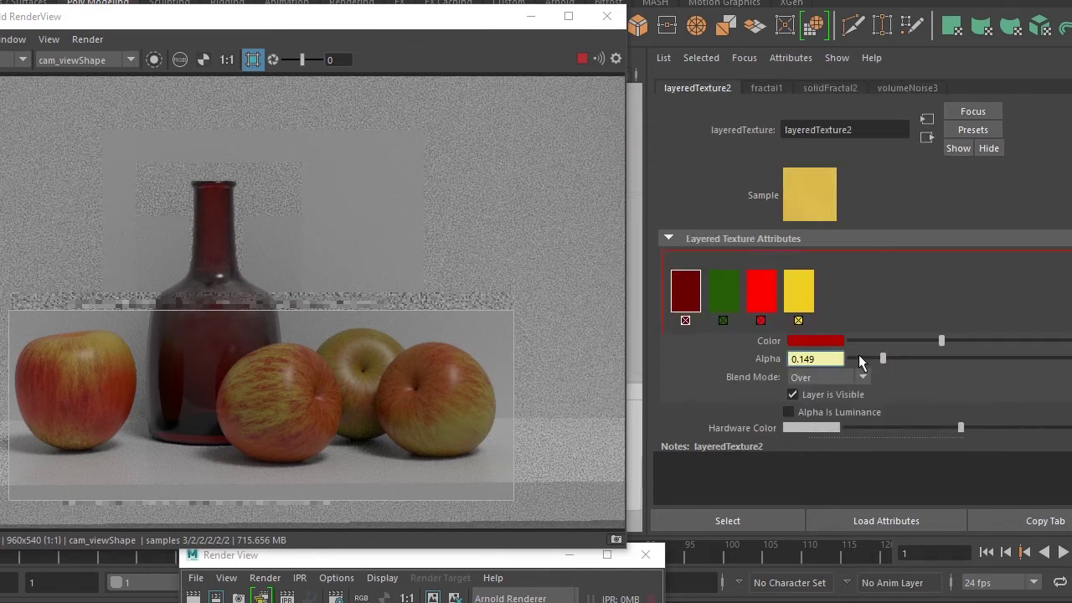
scroll(863, 350, "down", 2)
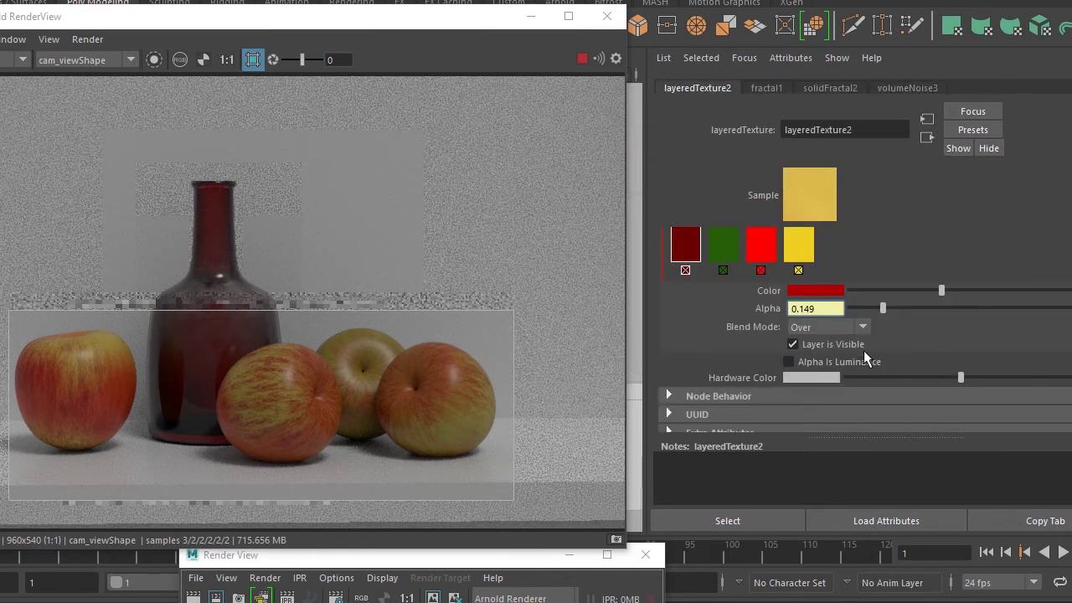
left_click(927, 138)
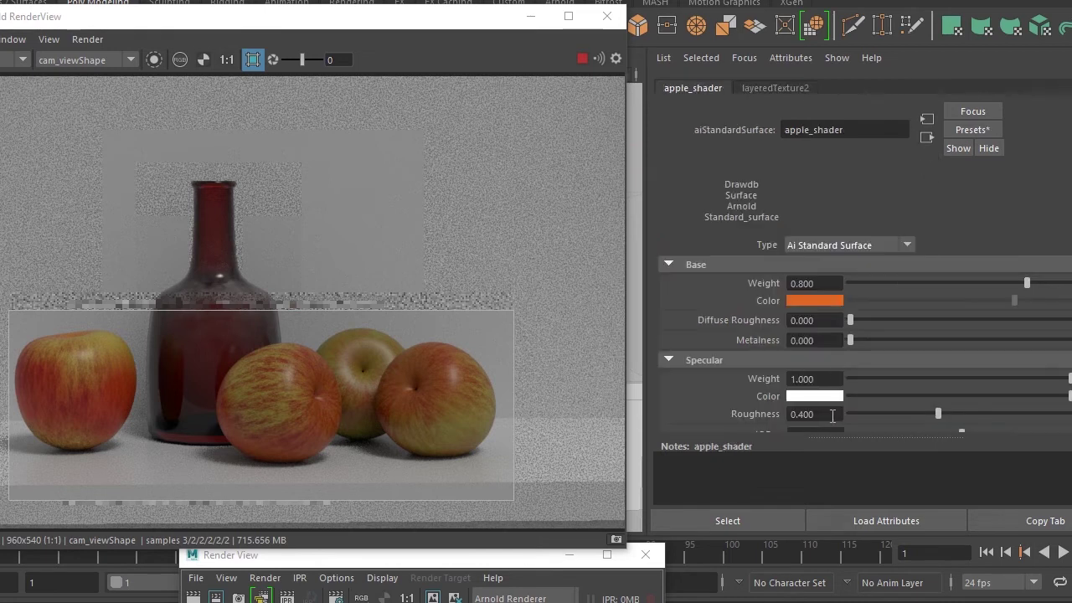
left_click(716, 336)
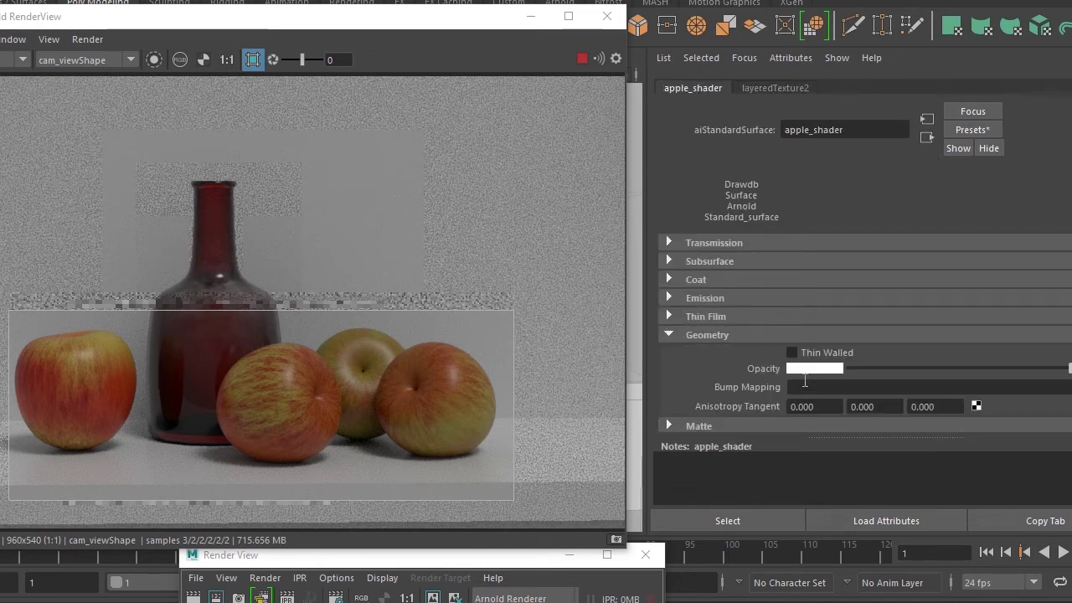
Connect a Rock 3D texture to the apples' Bump Mapping with Bump Depth 0.010
left_click(1026, 380)
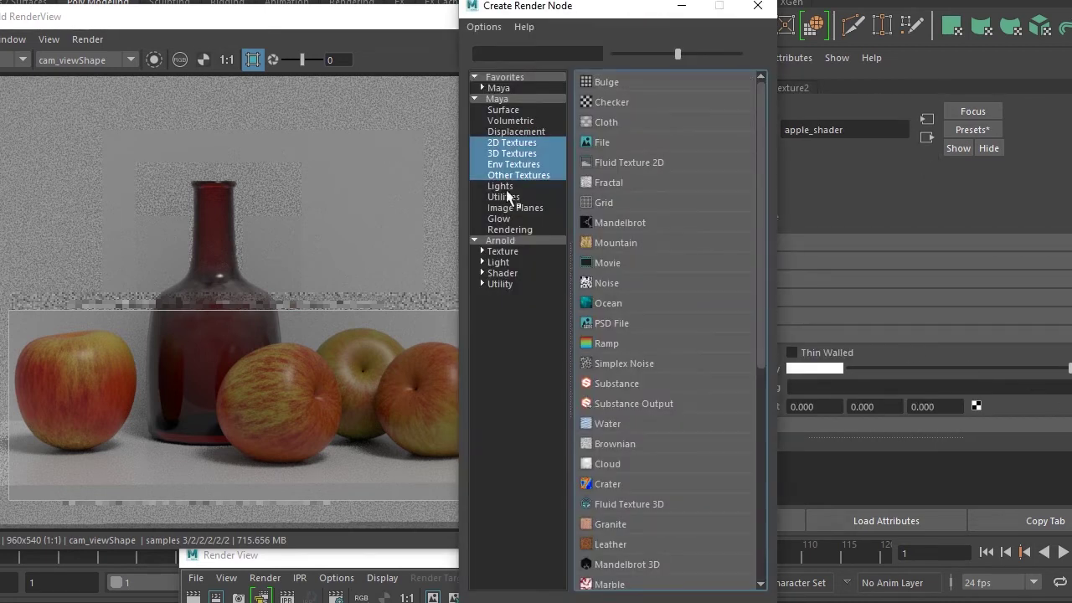
left_click(518, 153)
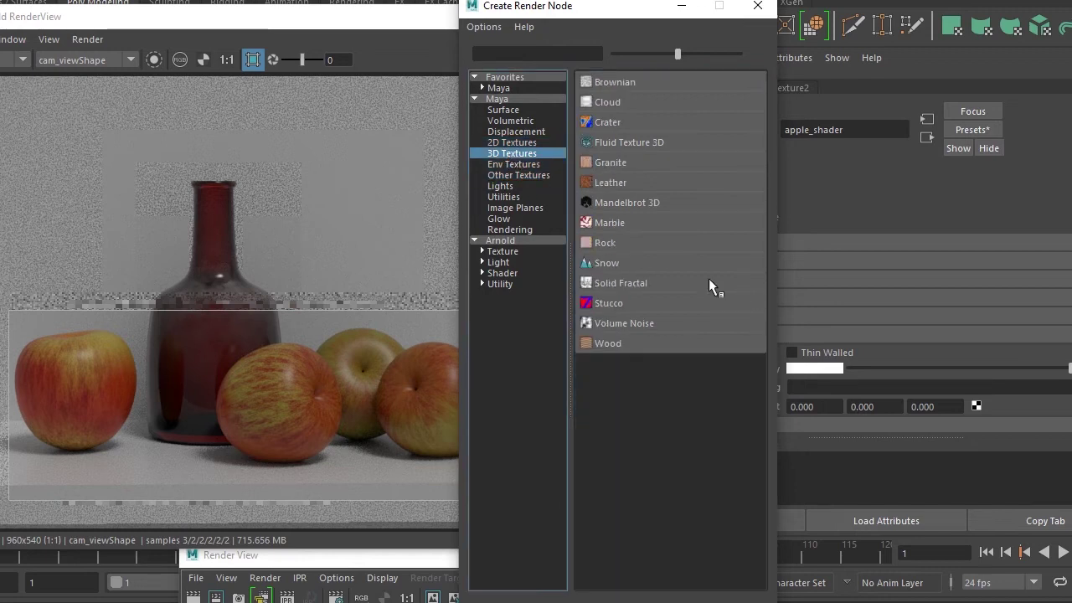
left_click(641, 243)
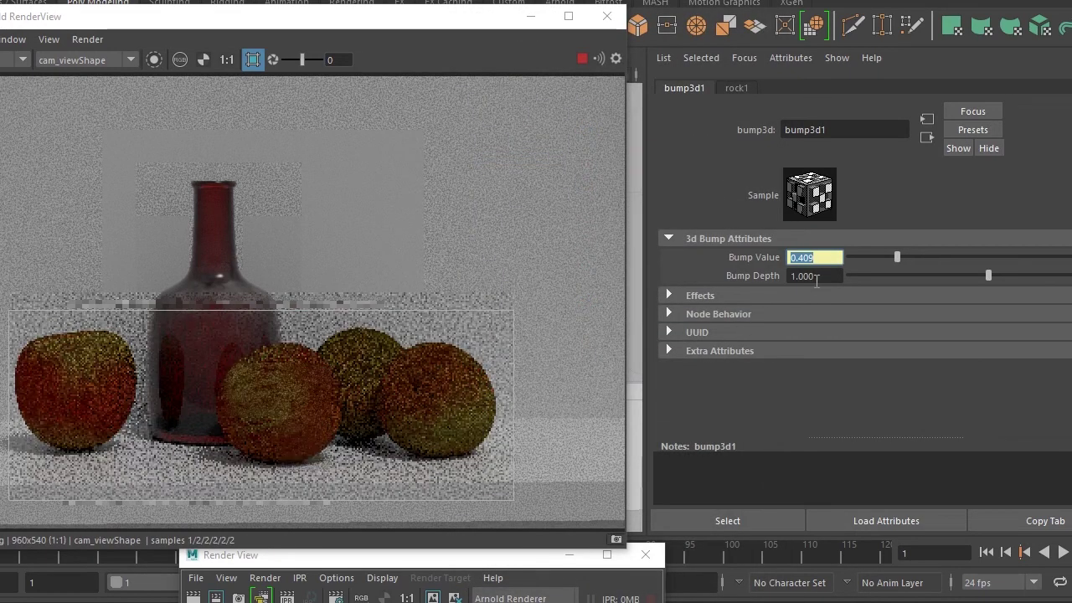
type("0.01")
key("Return")
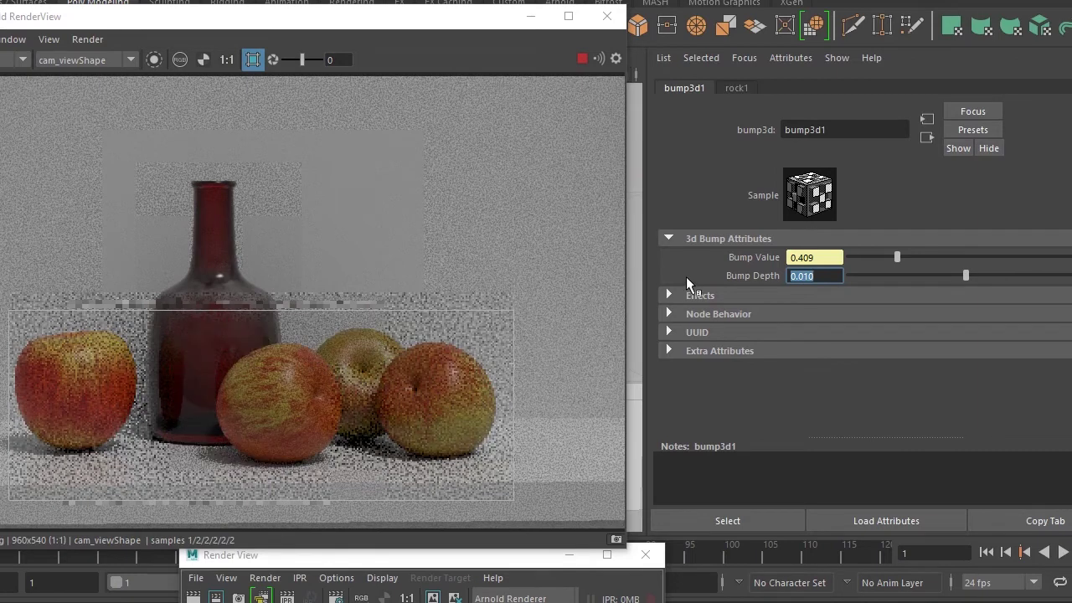
left_click(832, 278)
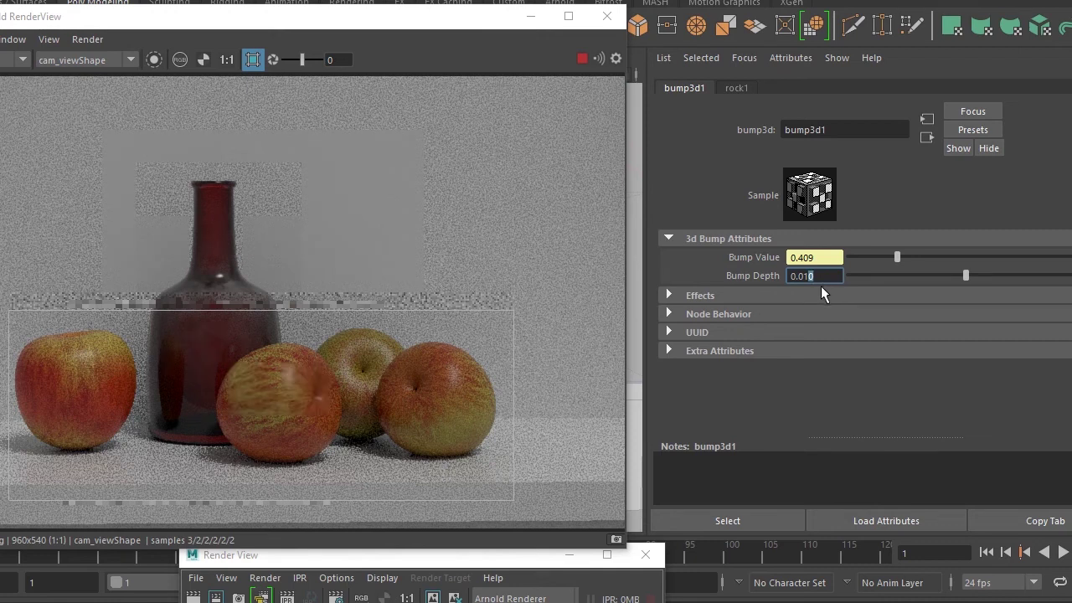
scroll(315, 412, "up", 2)
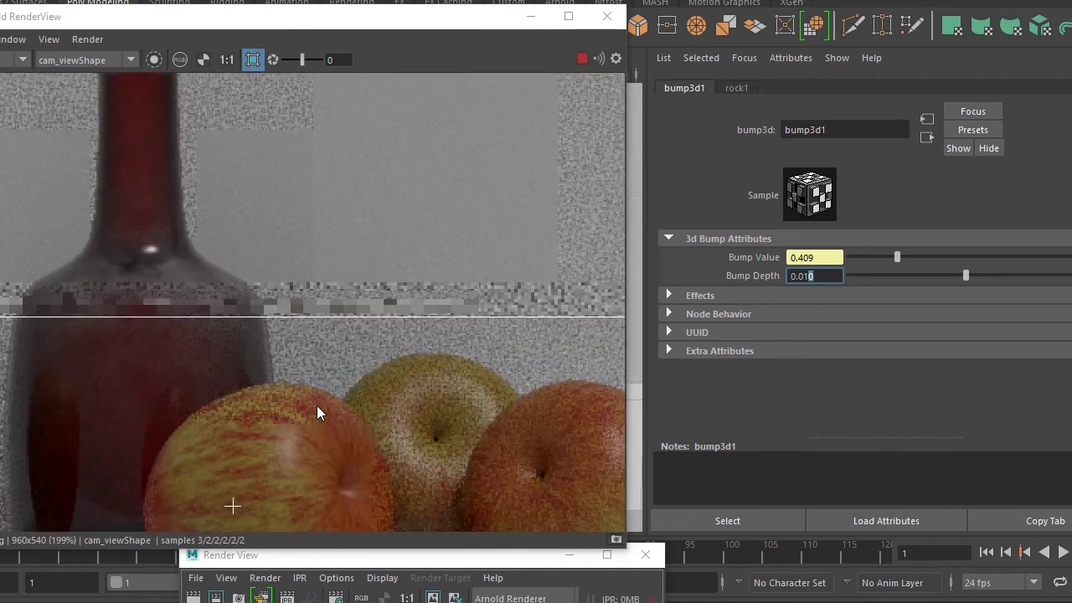
scroll(316, 412, "down", 1)
scroll(317, 412, "down", 2)
scroll(319, 409, "up", 1)
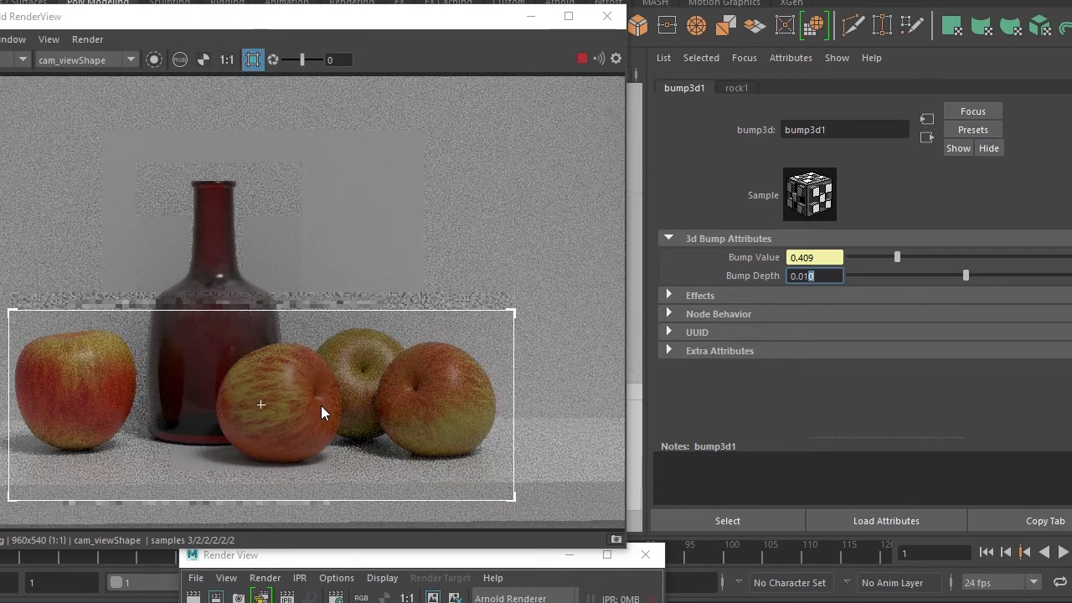
Position the reference painting window beside the render for comparison
mouse_move(423, 559)
left_mouse_down()
mouse_move(671, 217)
mouse_move(727, 483)
mouse_move(797, 291)
mouse_move(672, 551)
left_mouse_up()
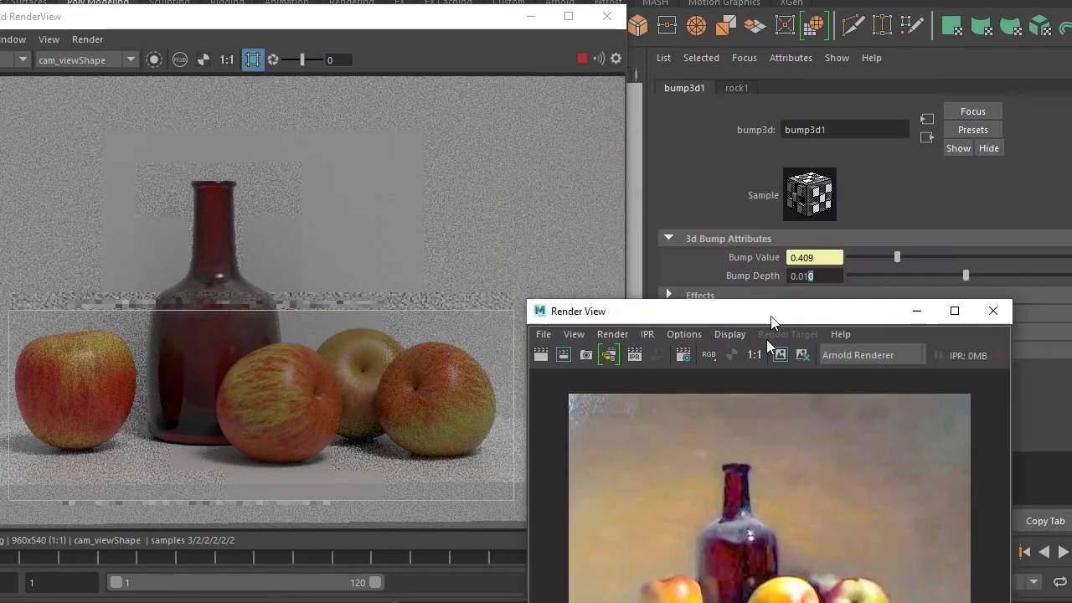
left_click_drag(671, 550, 738, 474)
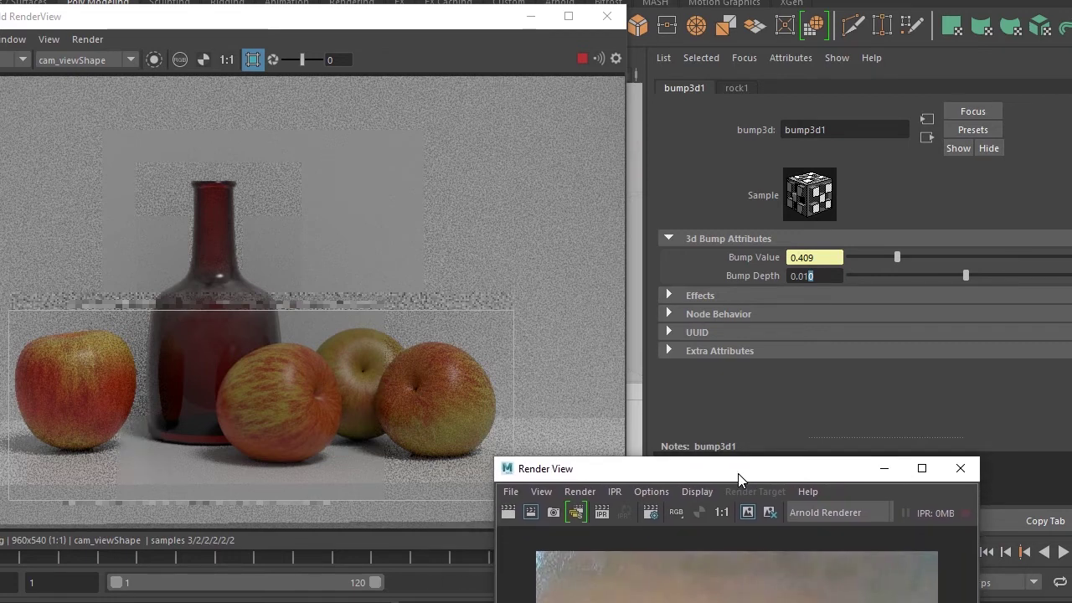
left_click_drag(738, 473, 876, 263)
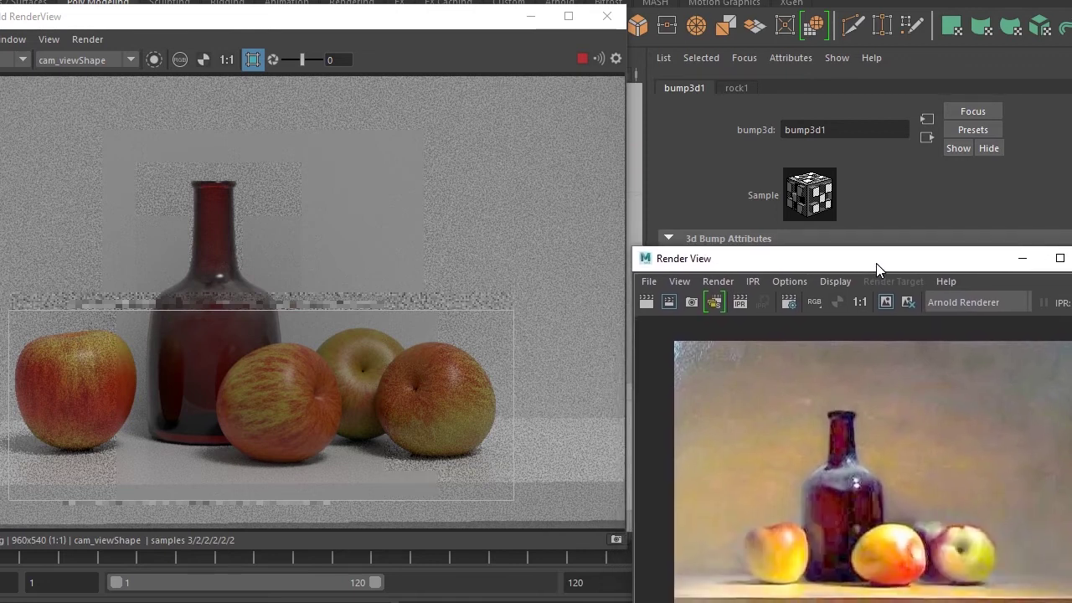
mouse_move(876, 263)
left_mouse_down()
mouse_move(853, 287)
mouse_move(880, 268)
mouse_move(801, 462)
mouse_move(773, 492)
mouse_move(824, 218)
left_mouse_up()
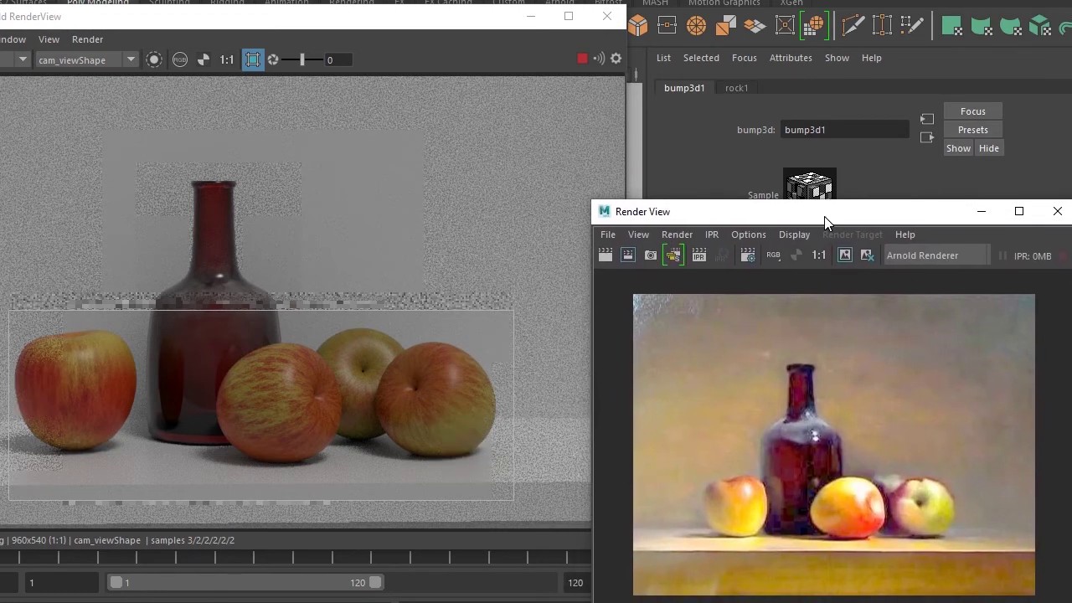
left_click_drag(824, 215, 820, 159)
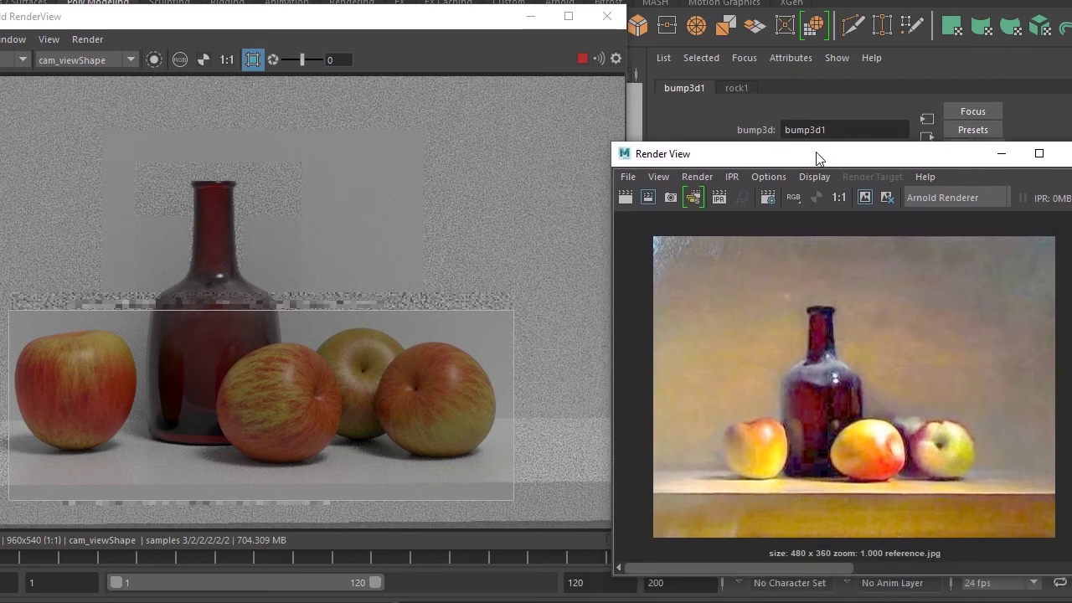
Stop IPR and assign pCube2 a new aiStandardSurface named wall_shader
left_click(569, 58)
left_click_drag(485, 27, 439, 431)
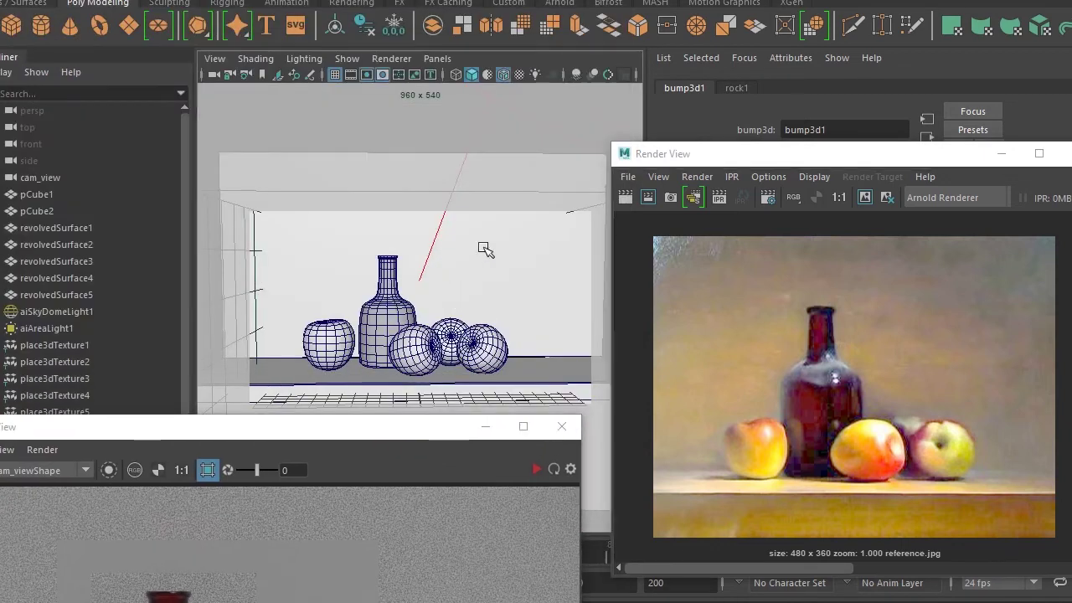
left_click(492, 279)
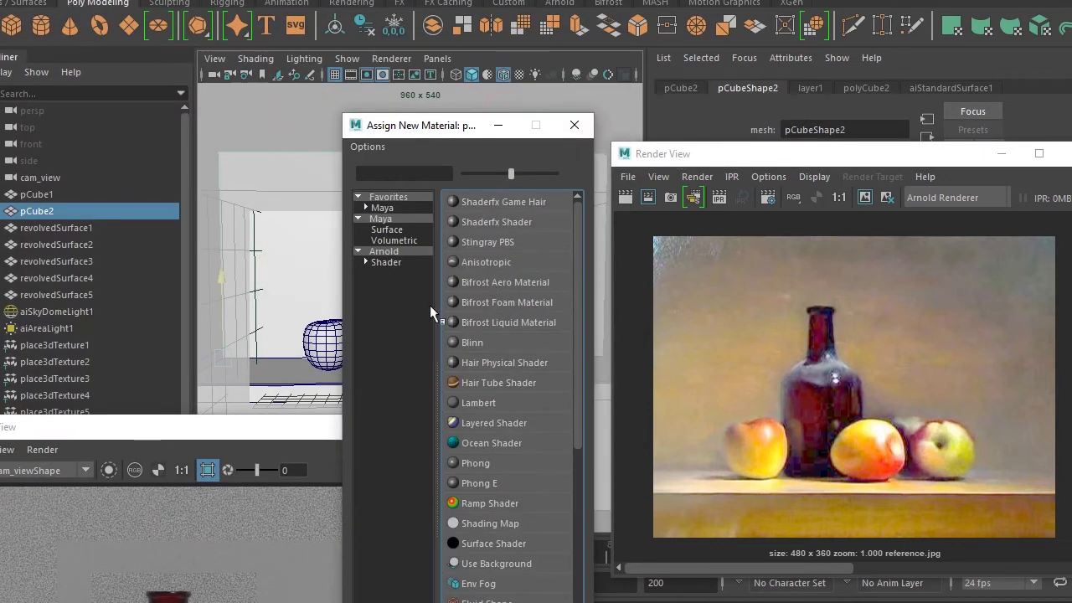
left_click(386, 262)
left_click(495, 321)
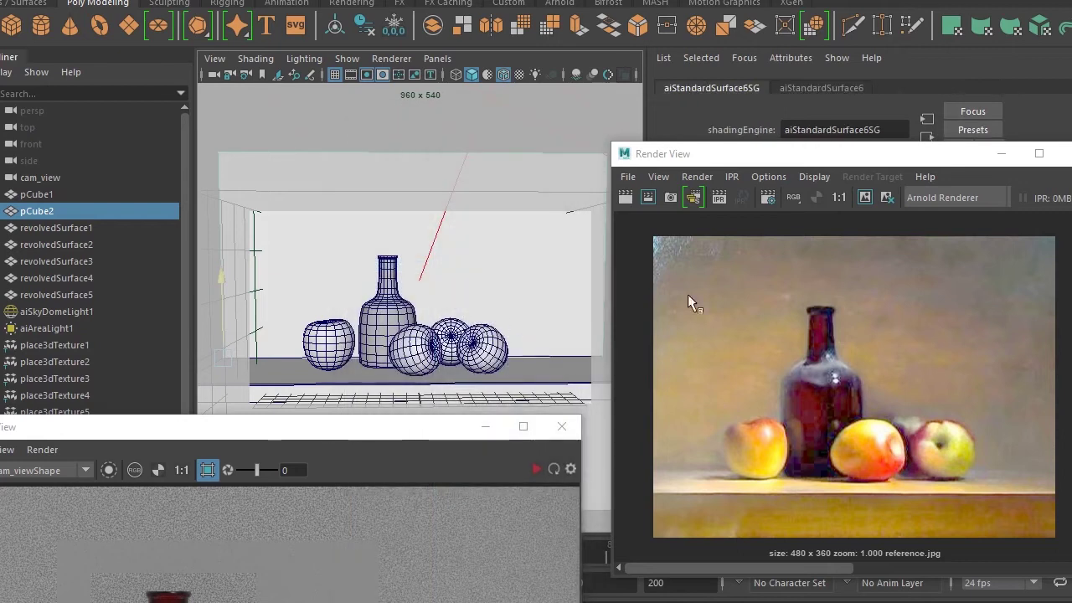
left_click_drag(802, 154, 768, 464)
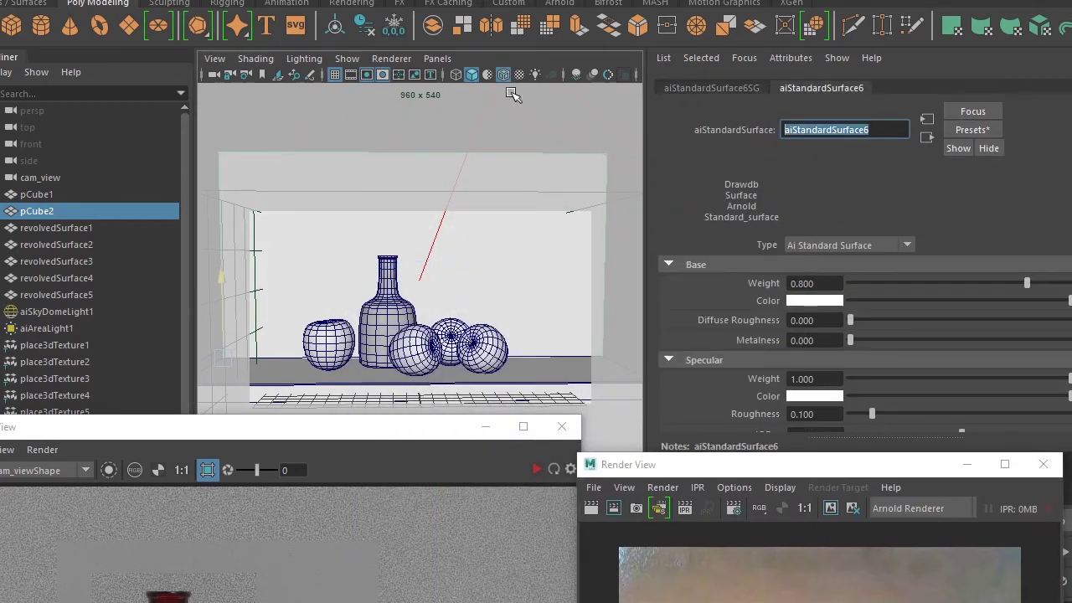
type("wall sa")
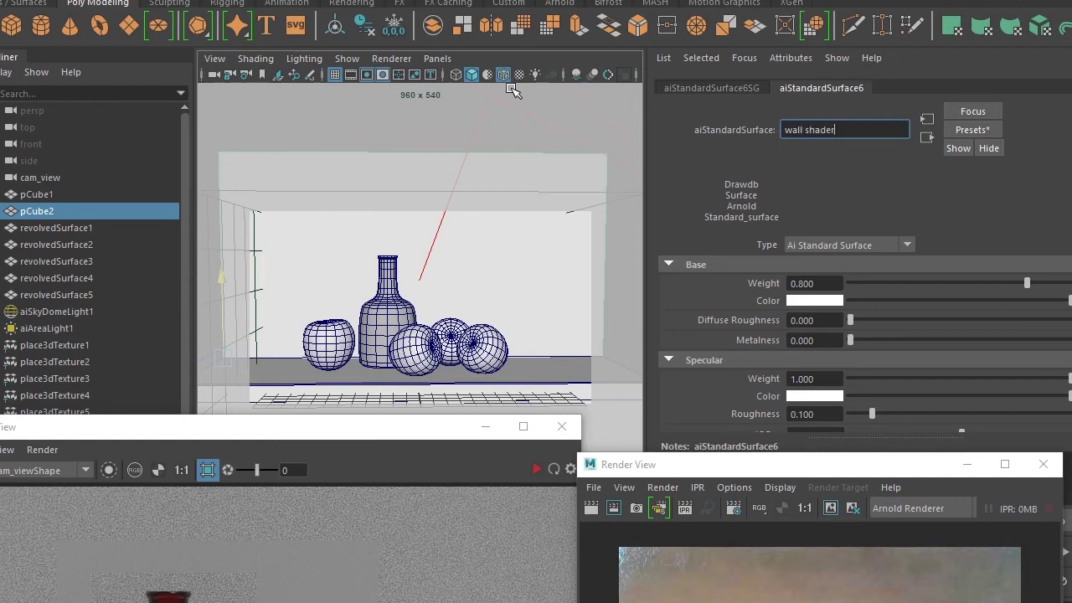
key("Return")
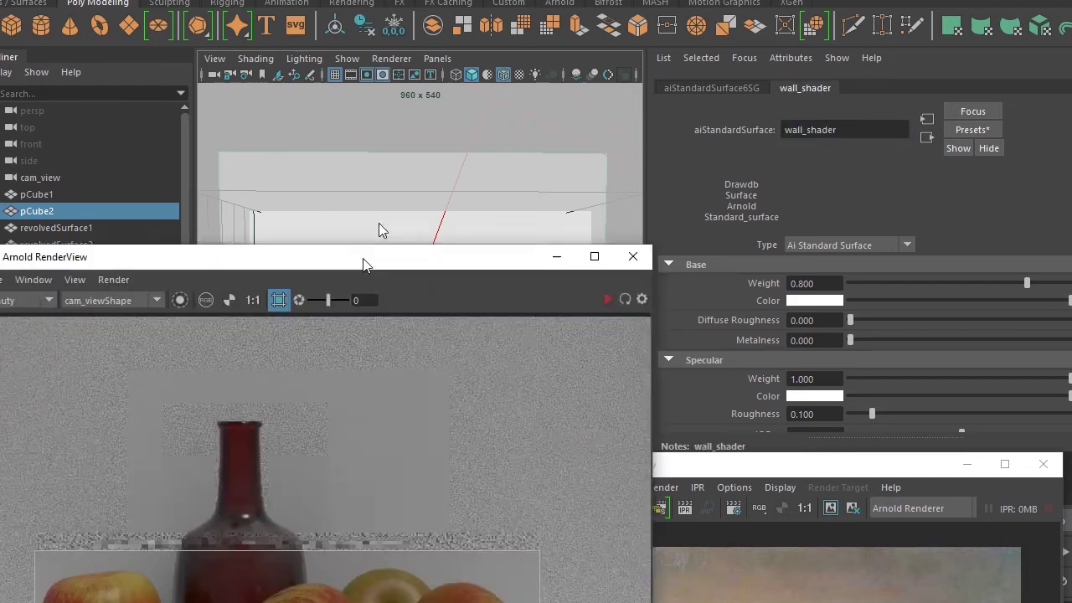
Expand the render region to the whole cam_view frame and re-render
left_click_drag(289, 426, 459, 0)
scroll(294, 347, "down", 1)
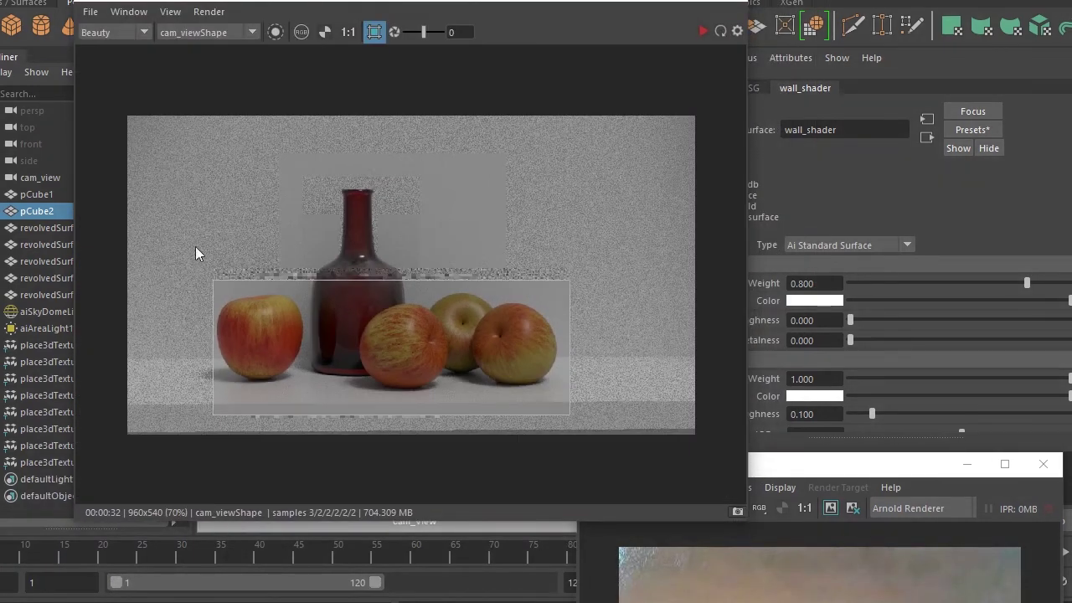
mouse_move(213, 280)
left_mouse_down()
mouse_move(134, 150)
mouse_move(125, 110)
left_mouse_up()
left_click_drag(569, 416, 702, 440)
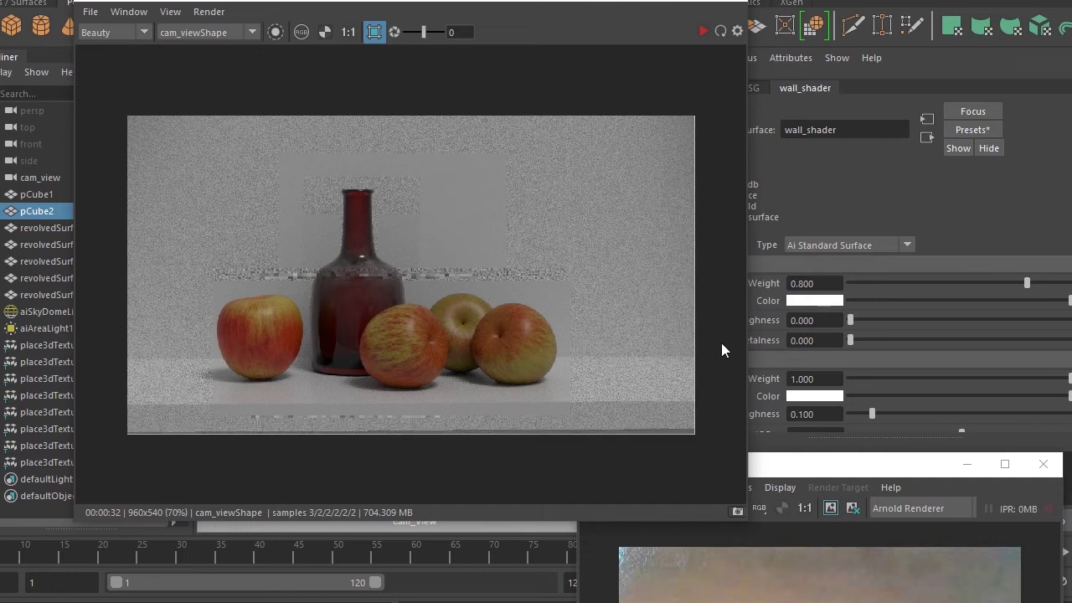
left_click(703, 31)
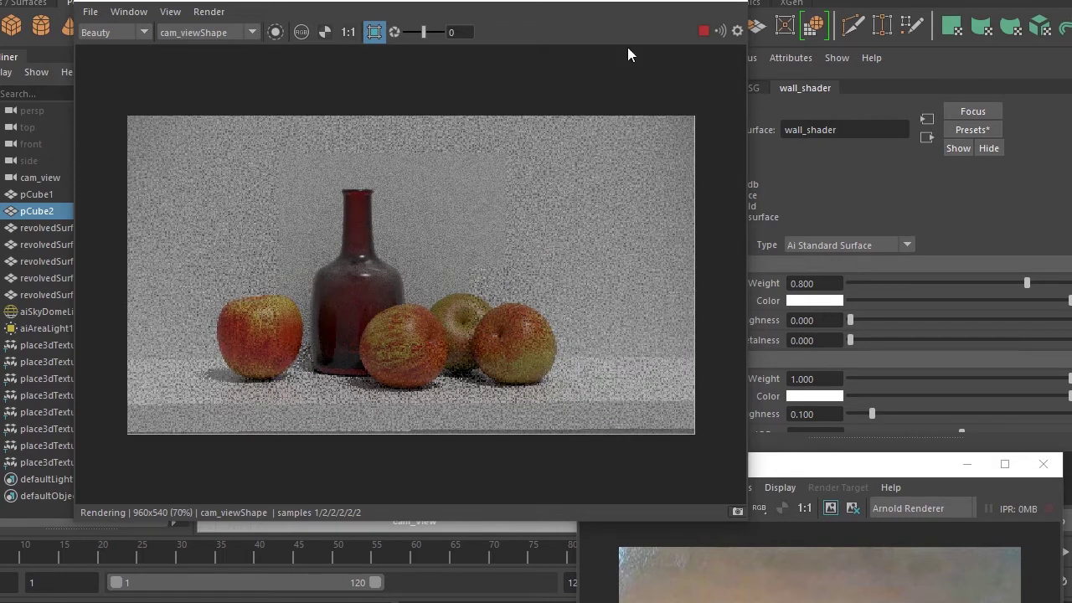
left_click_drag(628, 3, 550, 10)
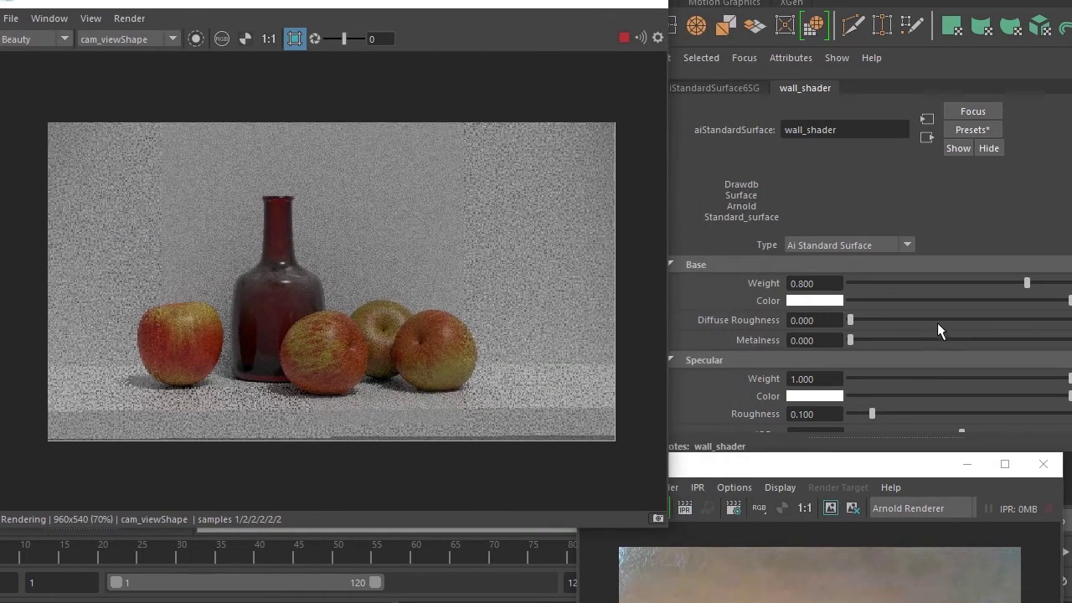
Connect a new Layered Texture to the wall shader's colour
left_click(1070, 320)
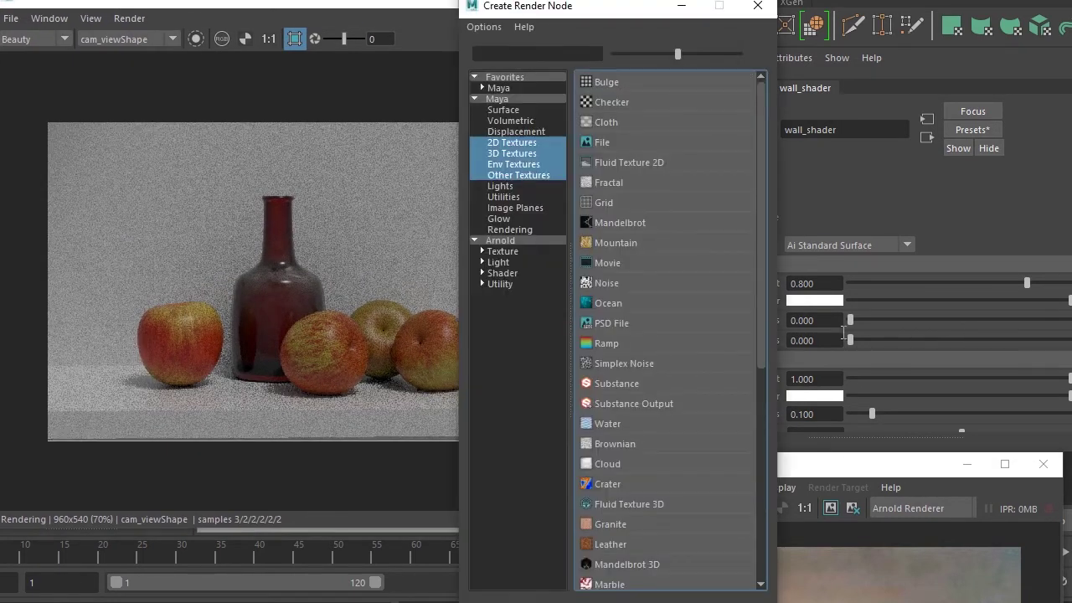
left_click(514, 186)
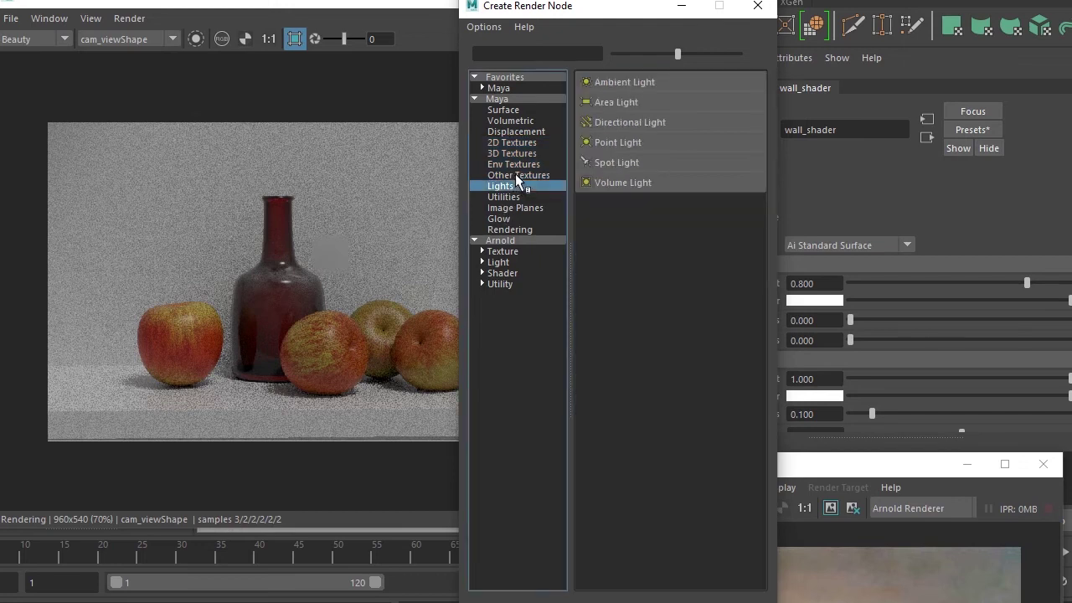
left_click(516, 175)
left_click(634, 82)
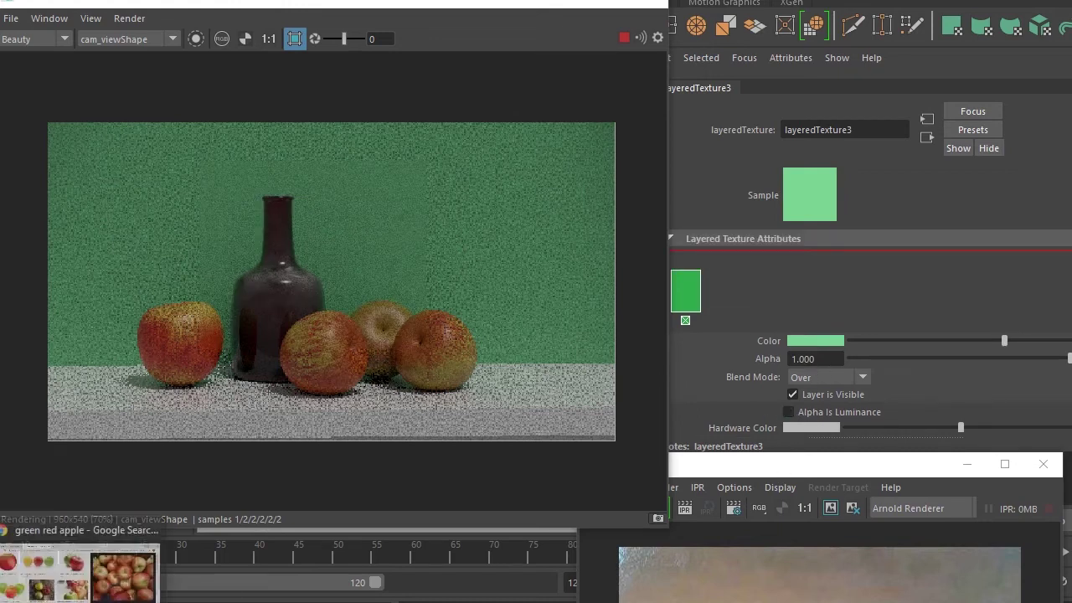
Eyedrop a grey from the reference painting into the layer colour and lighten it
mouse_move(780, 474)
left_mouse_down()
mouse_move(725, 312)
mouse_move(629, 114)
mouse_move(530, 115)
mouse_move(342, 86)
left_mouse_up()
left_click(833, 339)
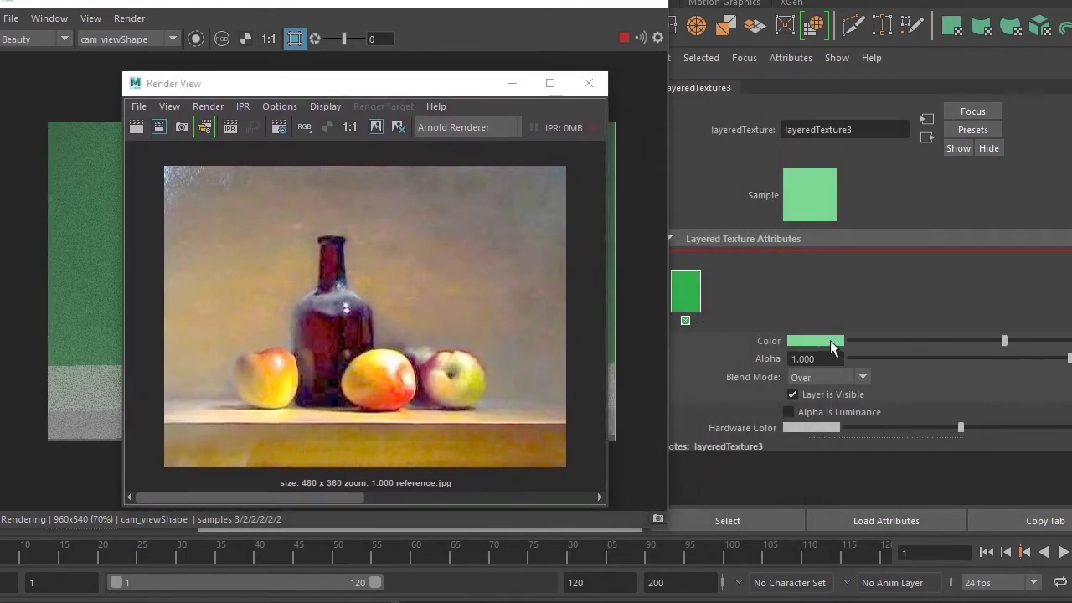
left_click(830, 340)
left_click(734, 307)
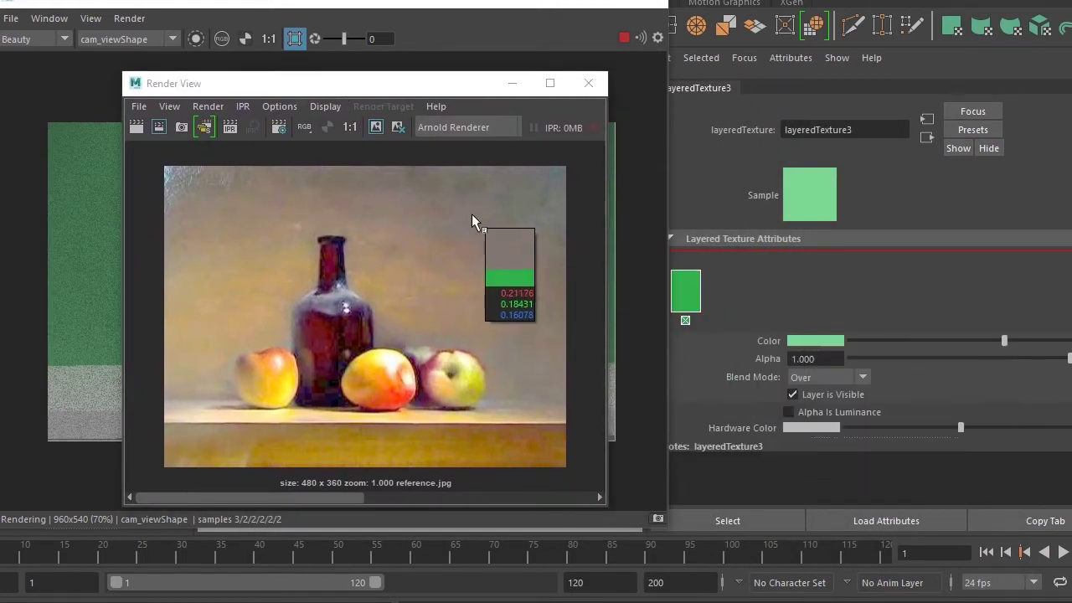
left_click(485, 226)
left_click_drag(453, 88, 465, 540)
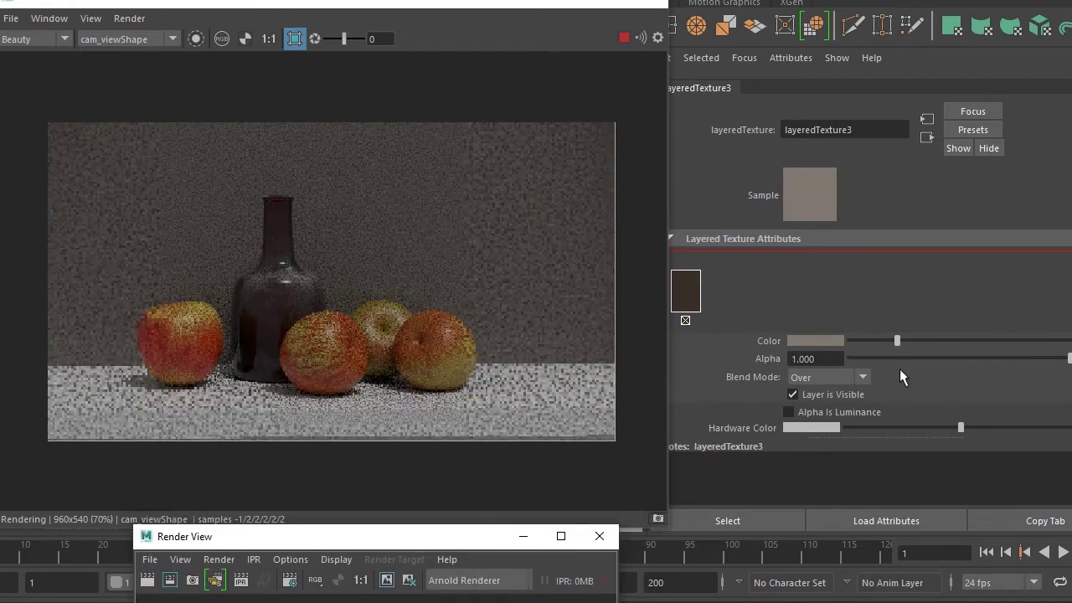
left_click_drag(897, 341, 927, 341)
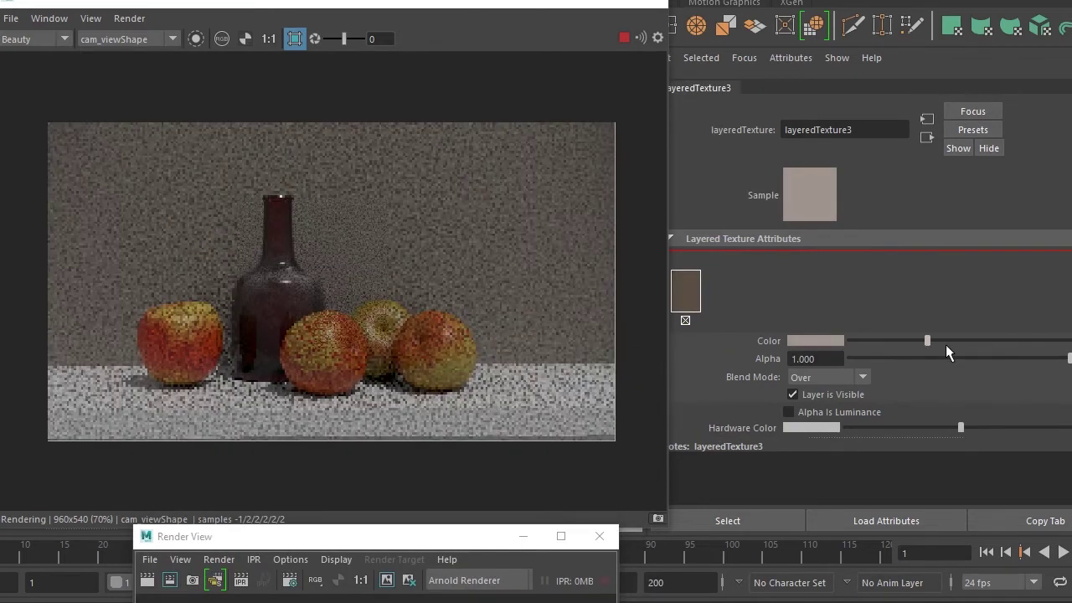
Add a second layer, move it to the front, and give it a sampled gold colour
left_click(733, 299)
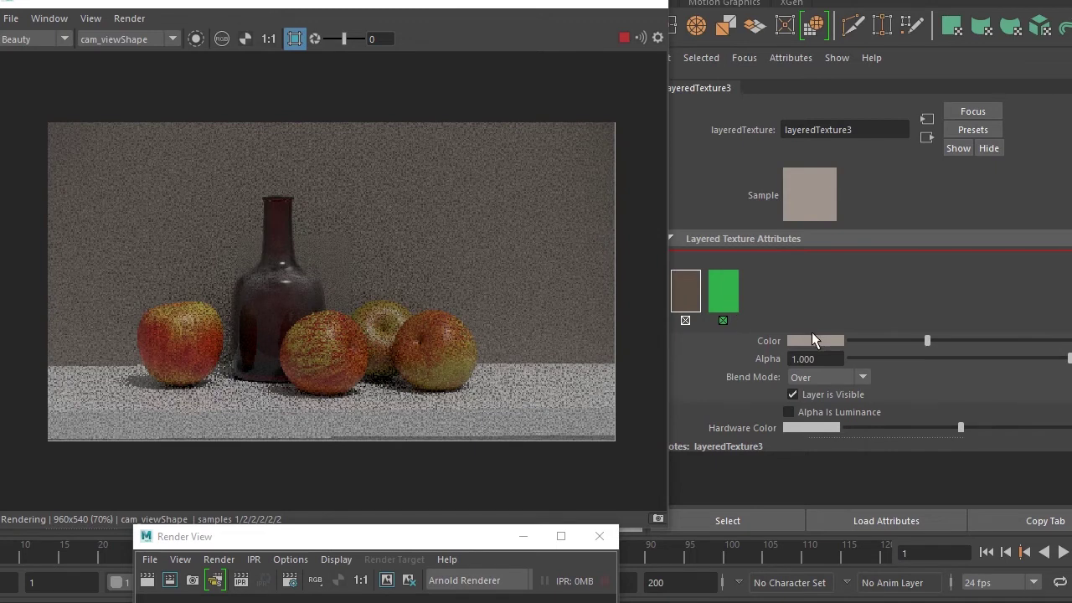
left_click_drag(512, 554, 512, 237)
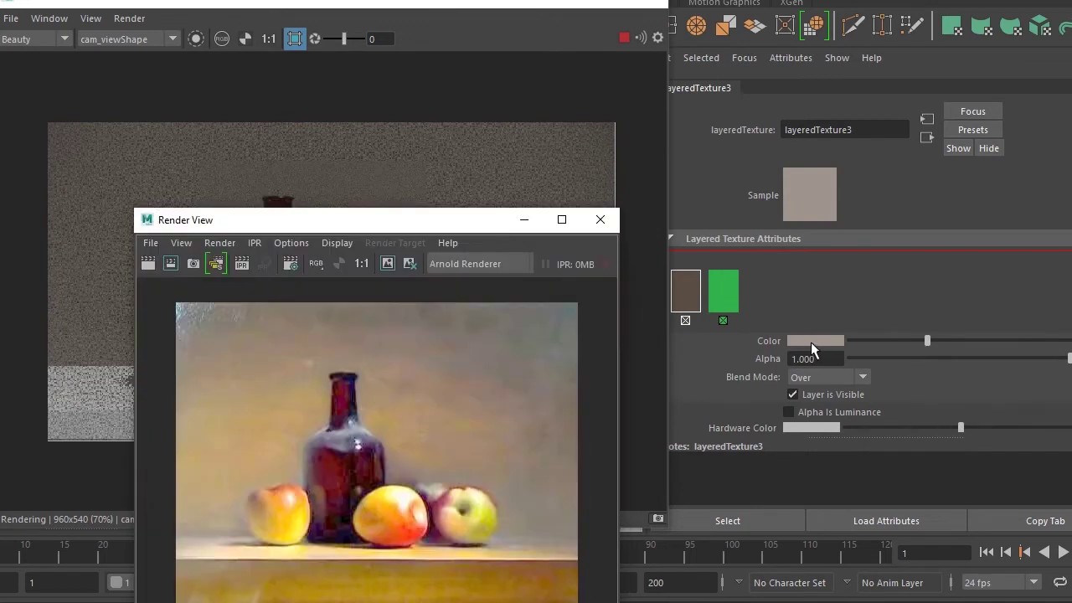
left_click(724, 293)
middle_click_drag(725, 294, 664, 294)
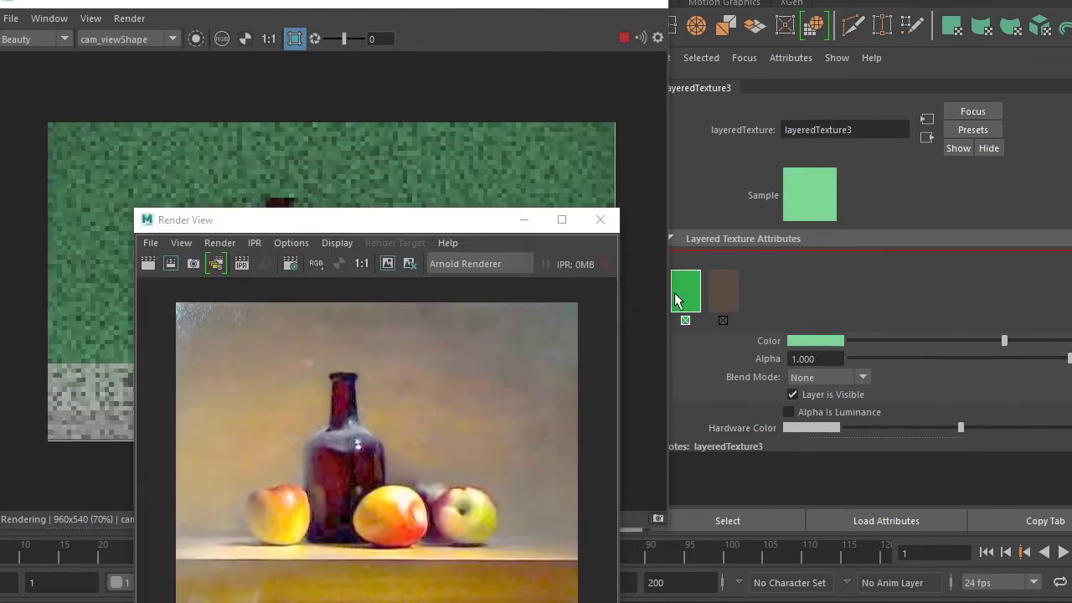
left_click(813, 341)
left_click(721, 311)
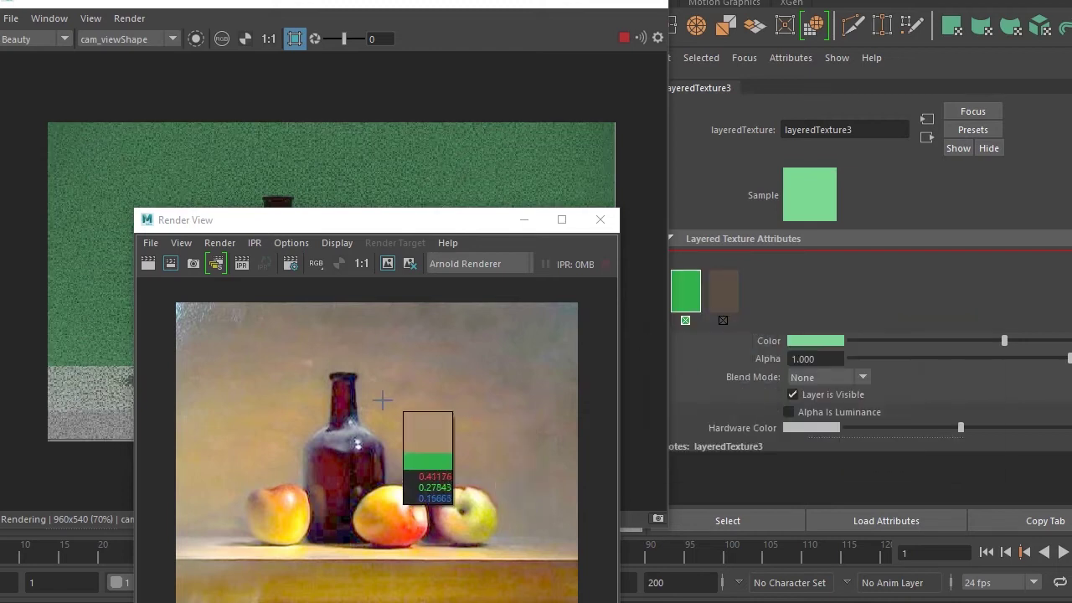
left_click(378, 421)
left_click_drag(486, 227, 417, 415)
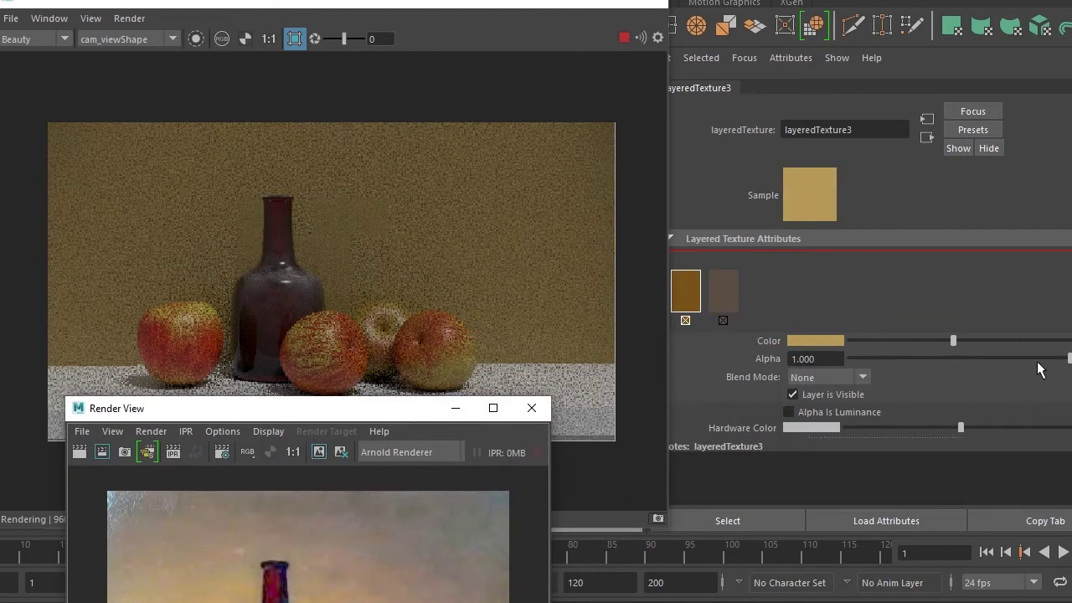
left_click(1069, 359)
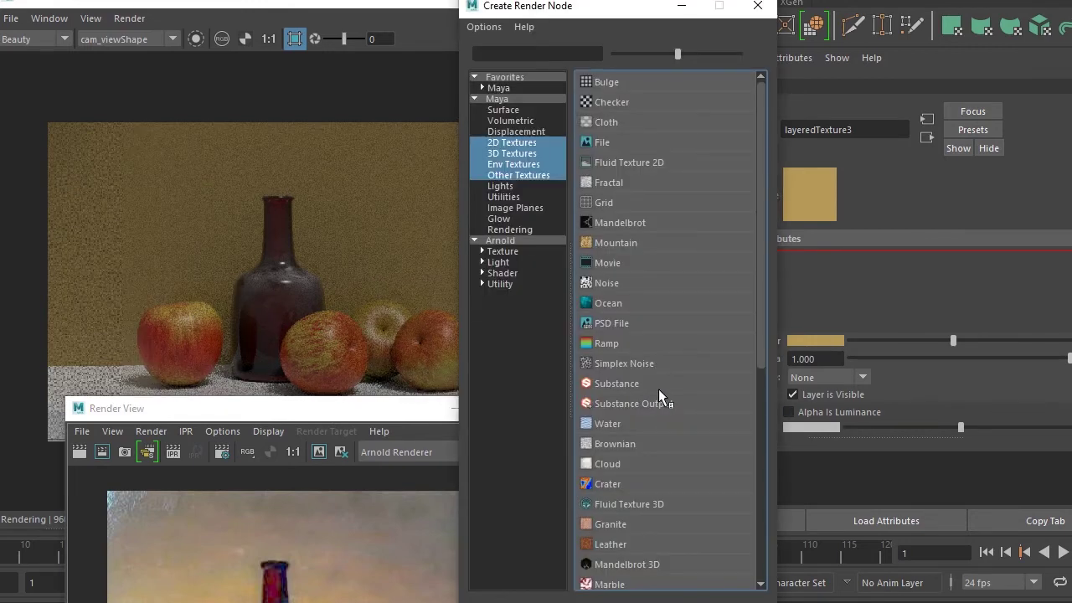
Create a ramp as a planar projection texture and minimise the render windows
right_click(639, 344)
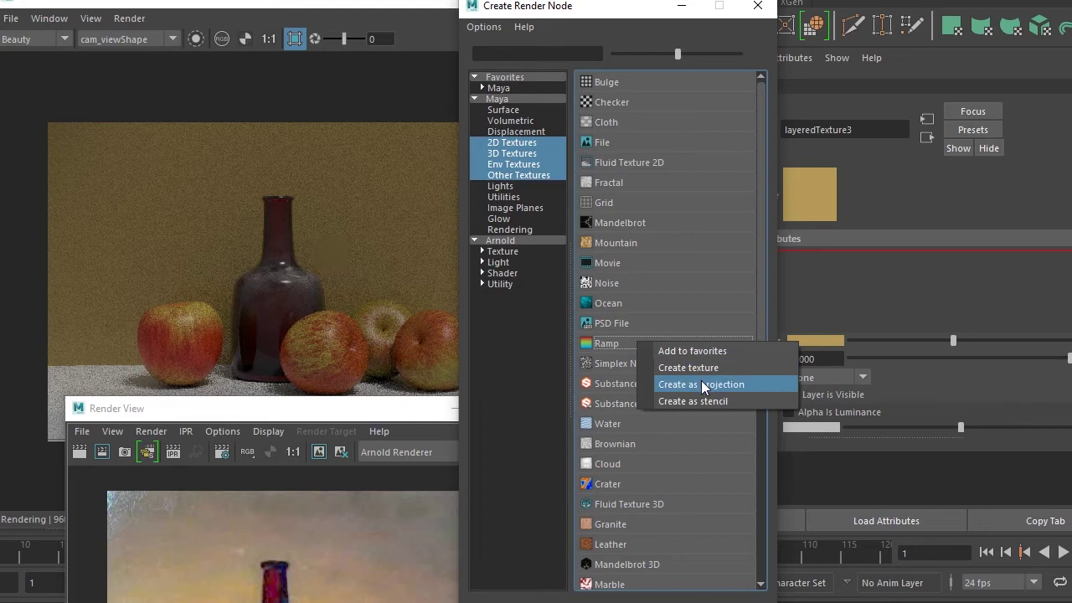
left_click(702, 385)
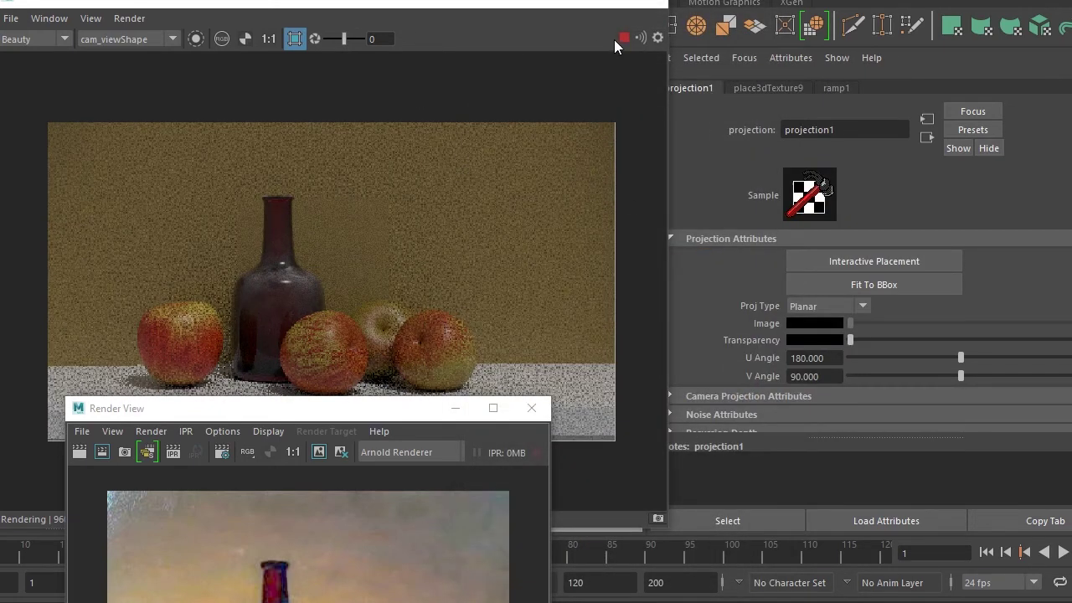
left_click(584, 10)
left_click(578, 8)
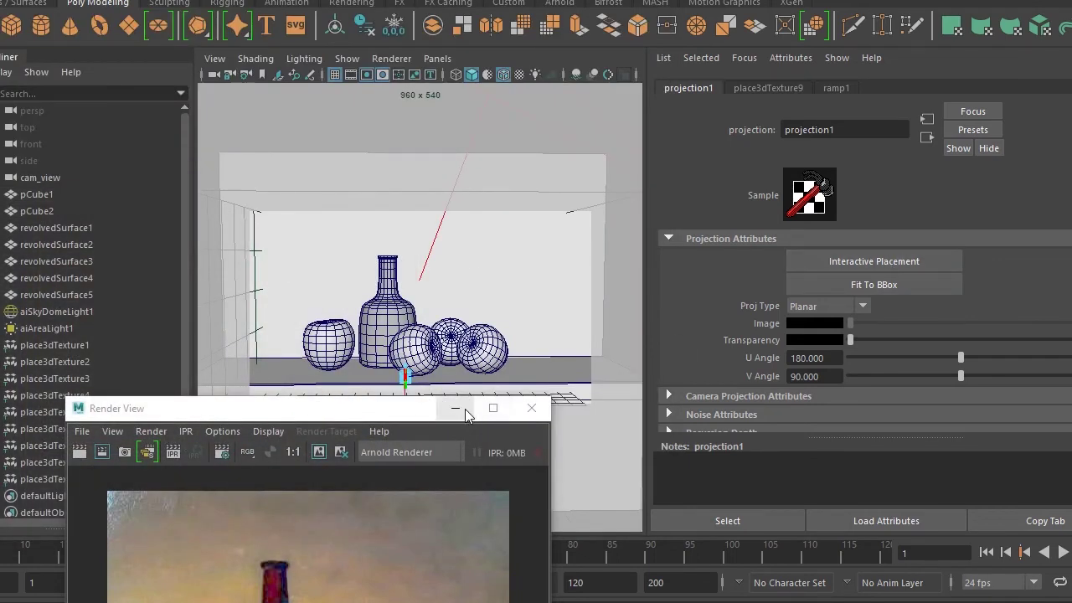
left_click(463, 410)
left_click(437, 58)
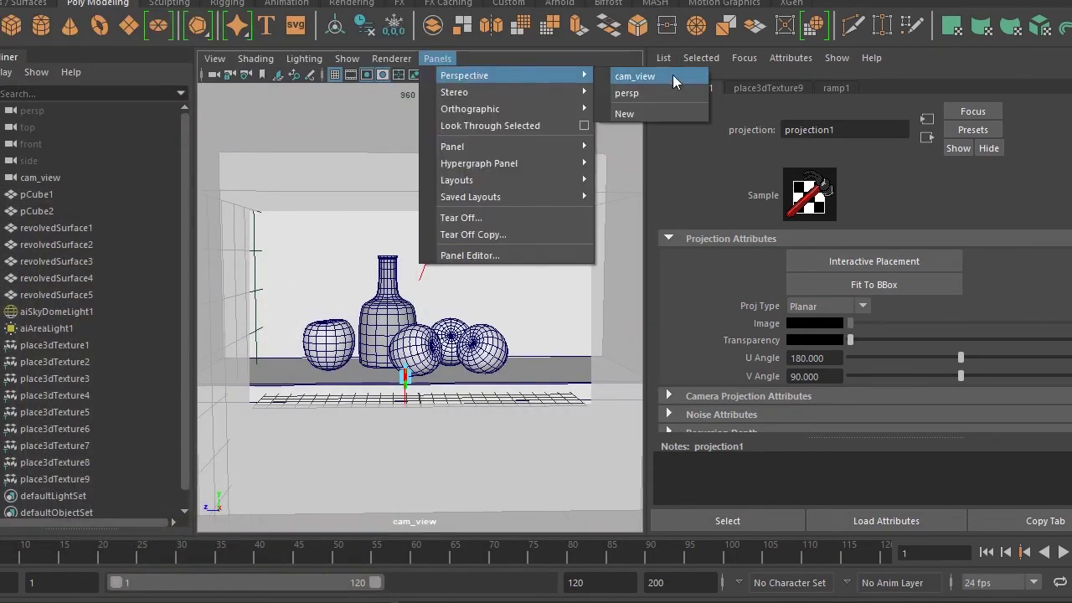
Look through the persp camera and orbit to view the shelf from a lower angle
left_click(666, 89)
scroll(466, 387, "down", 5)
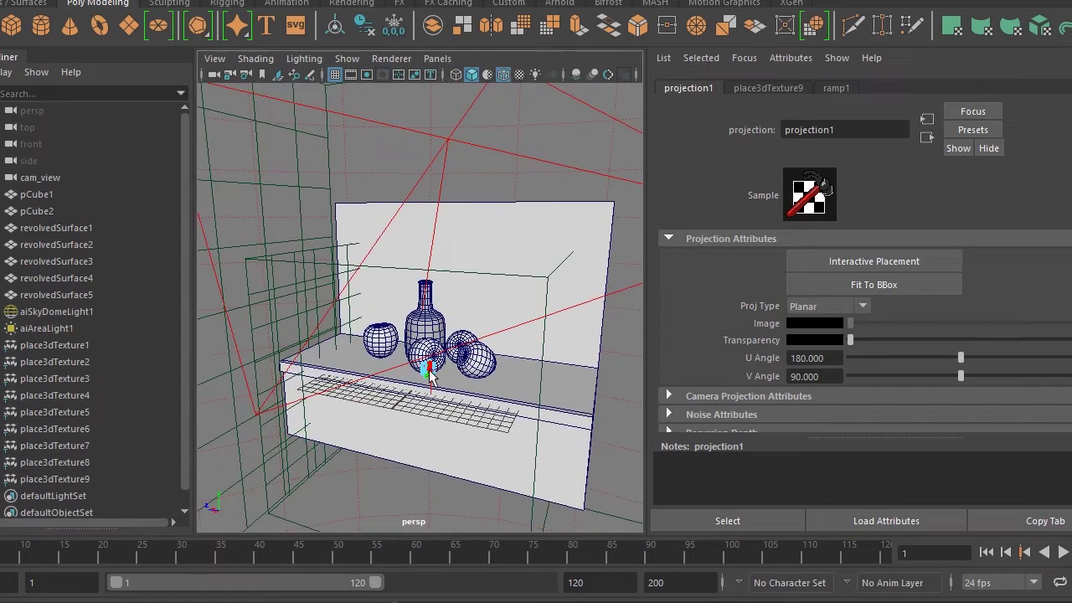
left_click_drag(467, 387, 466, 419, "alt")
scroll(467, 419, "up", 3)
scroll(466, 437, "up", 1)
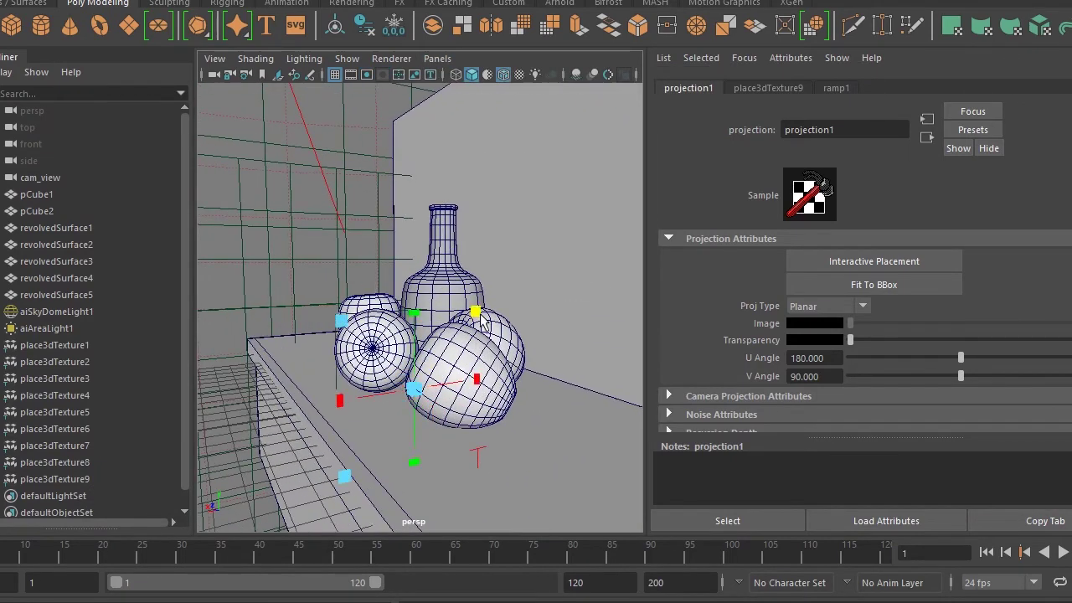
scroll(509, 319, "down", 3)
left_click_drag(509, 318, 490, 380, "alt")
scroll(490, 380, "up", 2)
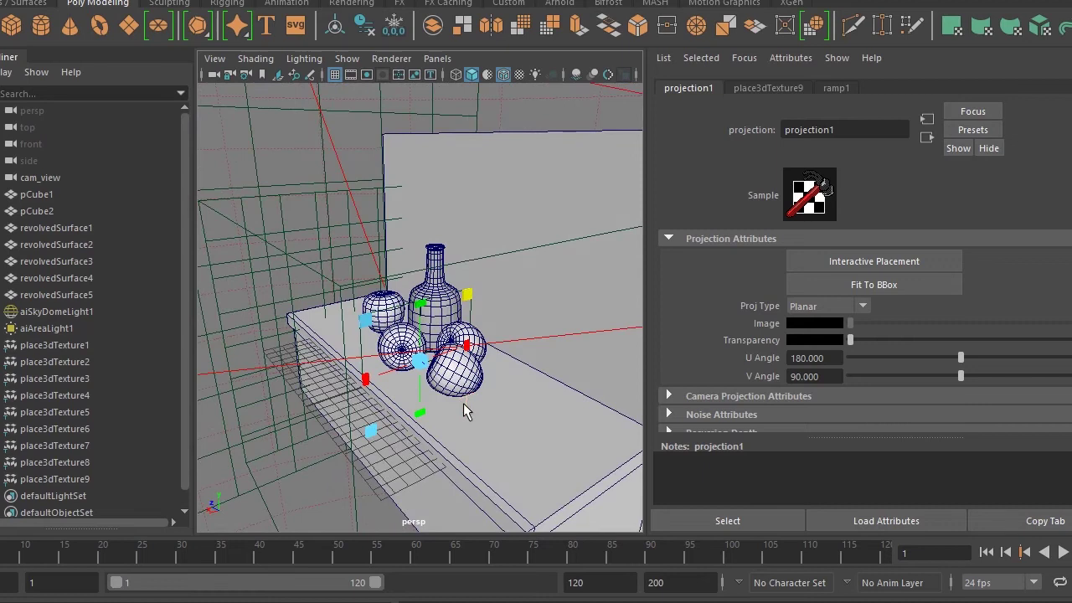
left_click_drag(469, 424, 518, 359, "alt")
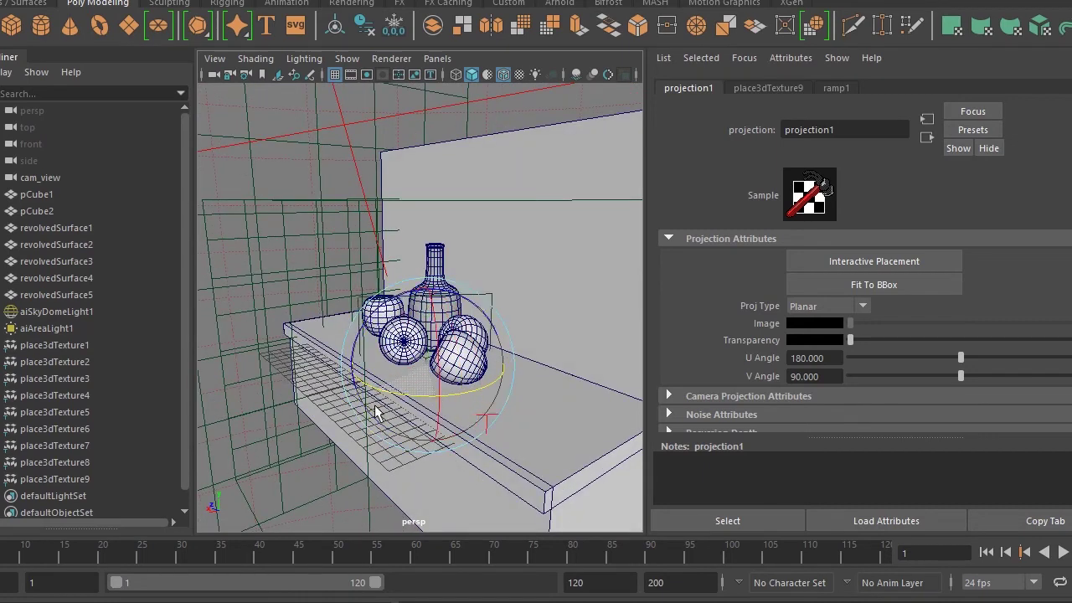
Raise the place3dTexture9 projection up against the back wall above the bottle
key("w")
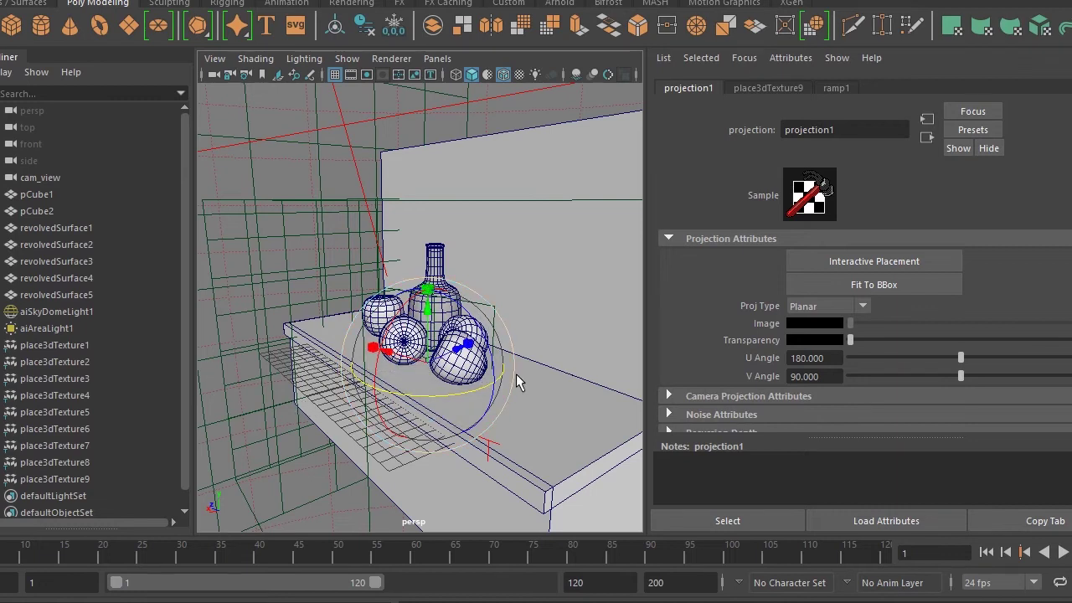
left_click_drag(506, 365, 419, 418, "alt")
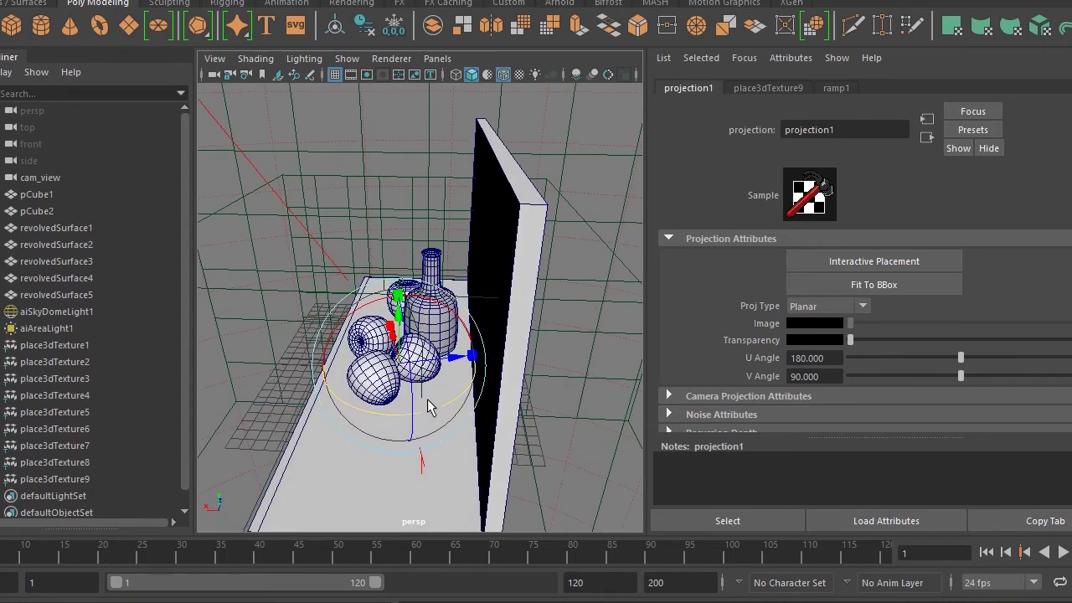
mouse_move(429, 419)
left_mouse_down("alt")
mouse_move(458, 366)
mouse_move(492, 335)
left_mouse_up("alt")
left_click_drag(490, 225, 551, 297, "alt")
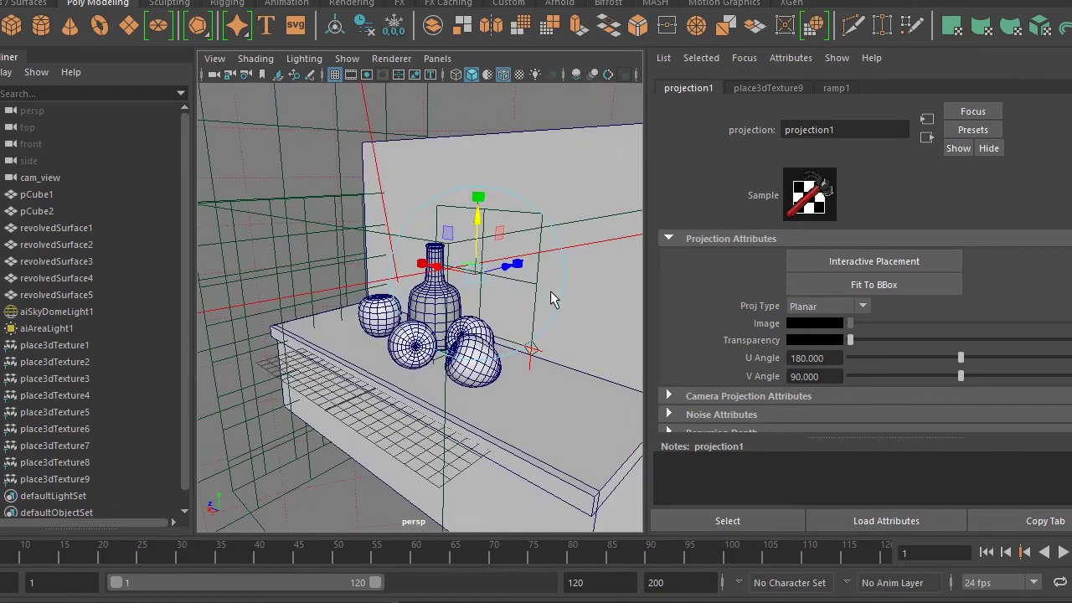
left_click(440, 58)
mouse_move(469, 76)
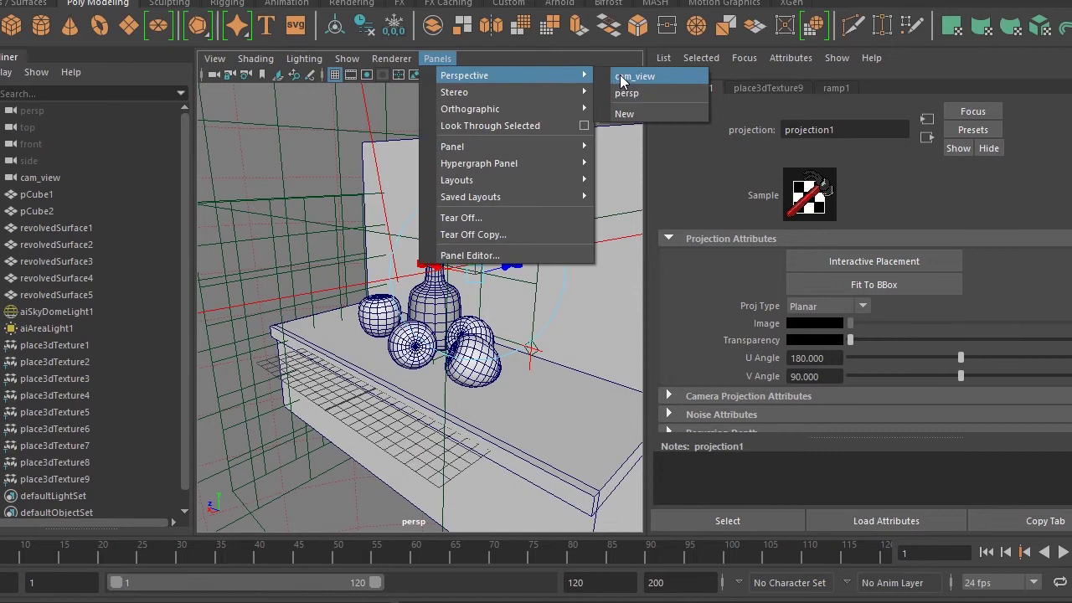
Look through cam_view and restart the interactive Arnold render
left_click(635, 75)
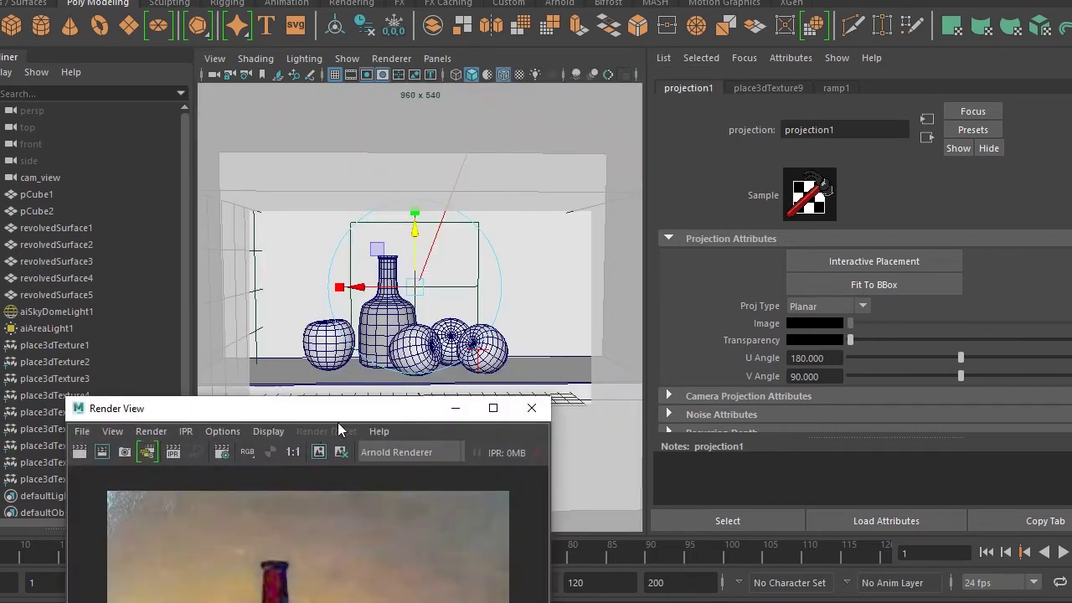
left_click(531, 409)
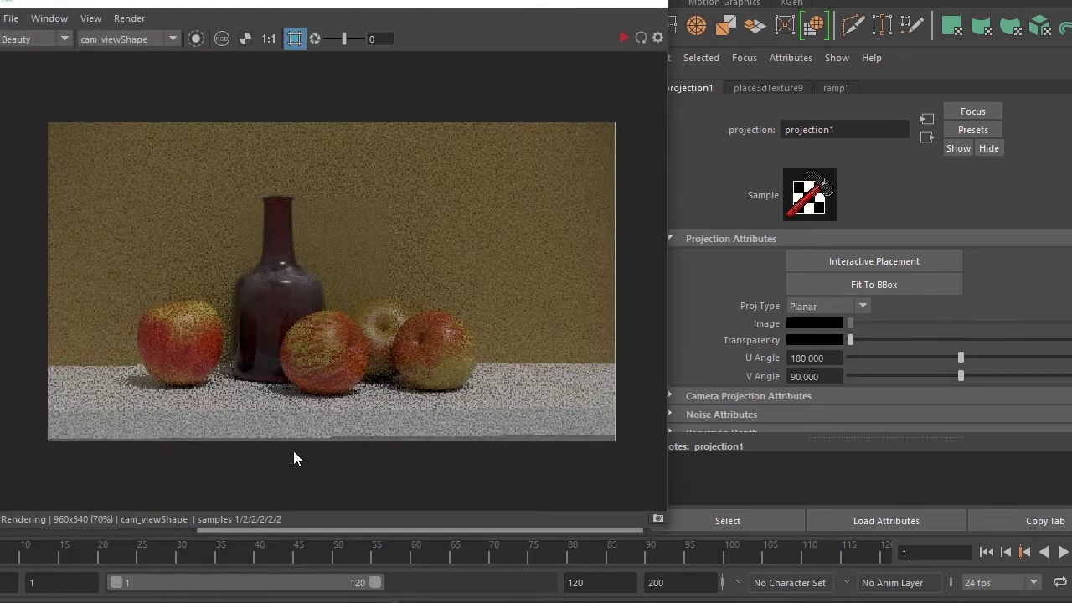
left_click(618, 36)
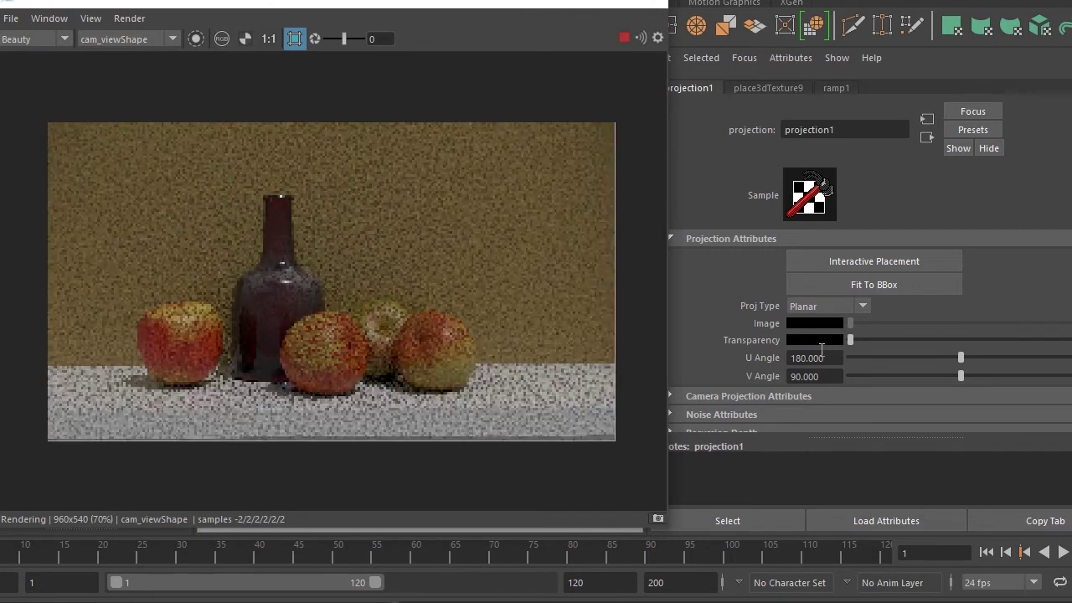
Make ramp1 a Circular ramp and expand its Color Balance, Effects and HSV Color Noise sections
left_click(836, 88)
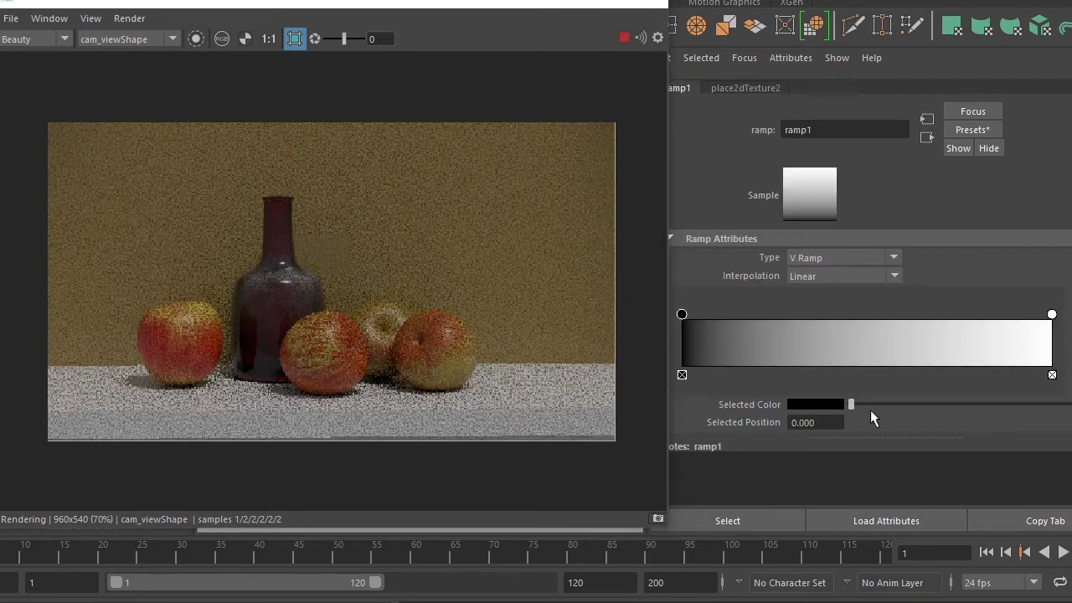
left_click(817, 258)
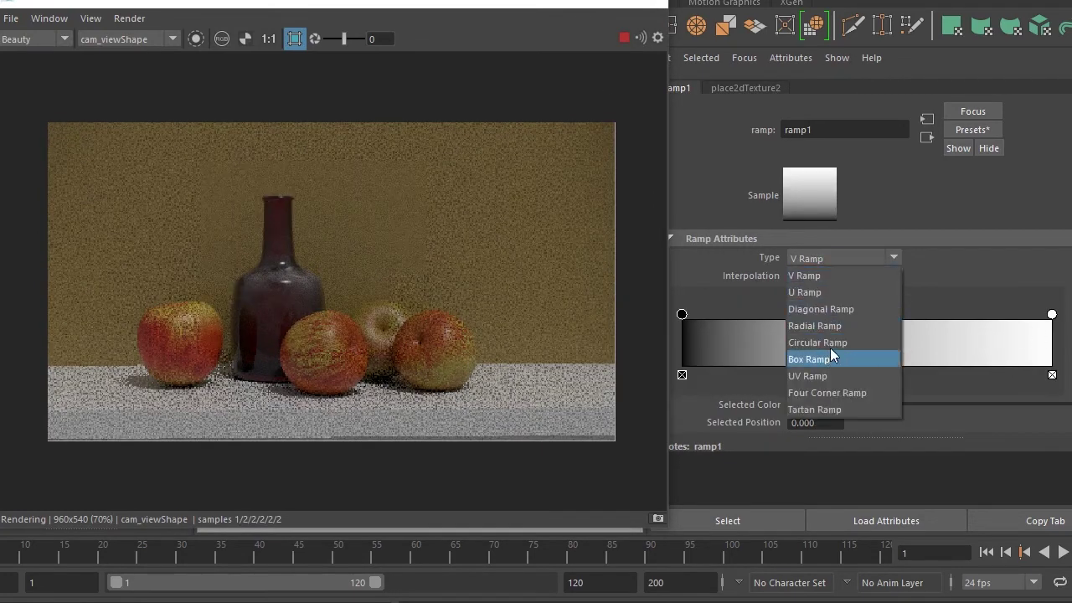
left_click(836, 344)
scroll(836, 342, "down", 3)
scroll(836, 342, "down", 3)
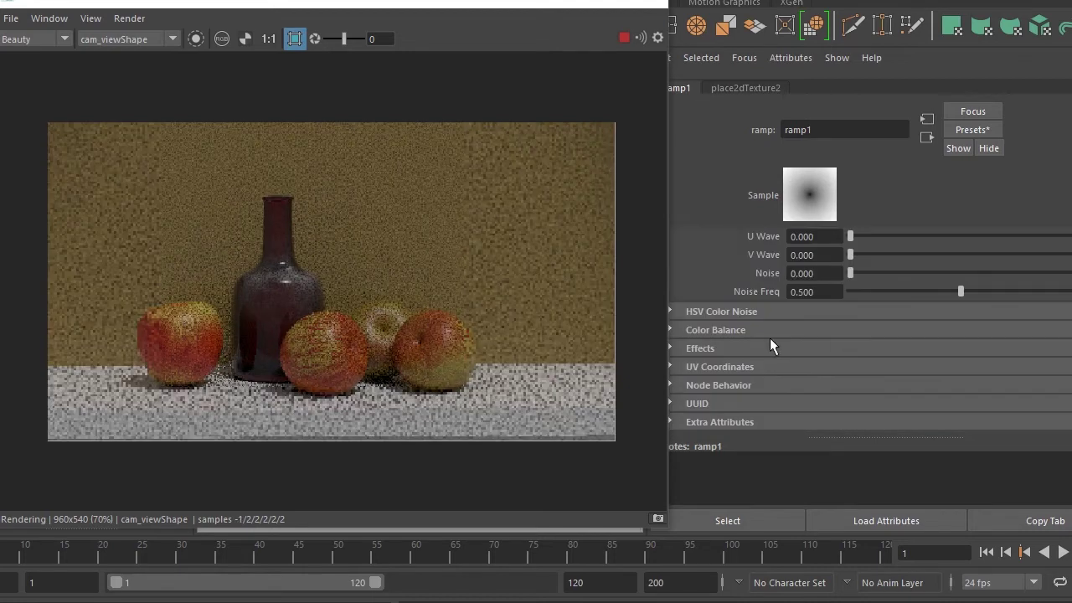
left_click(743, 321)
scroll(758, 335, "down", 2)
left_click(730, 344)
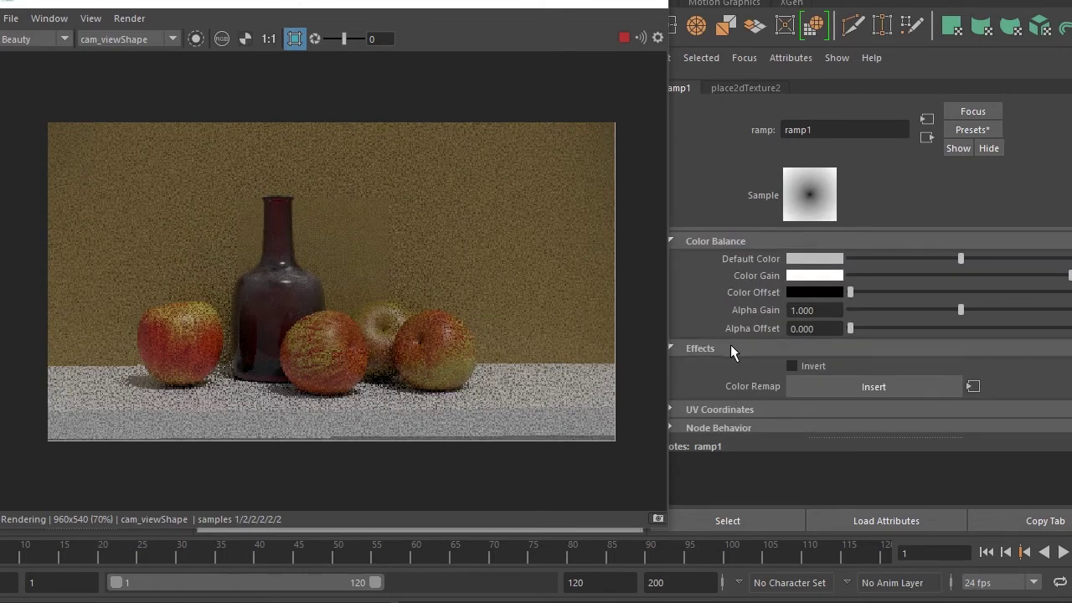
scroll(730, 344, "up", 2)
left_click(741, 319)
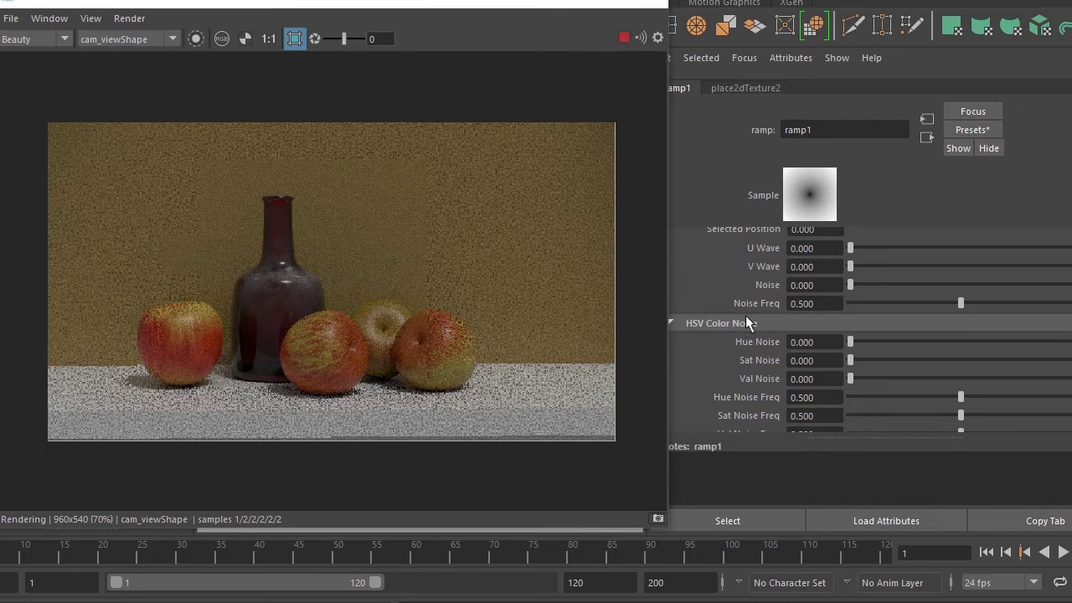
Set the layeredTexture3 top layer's Blend Mode to Over
left_click(927, 138)
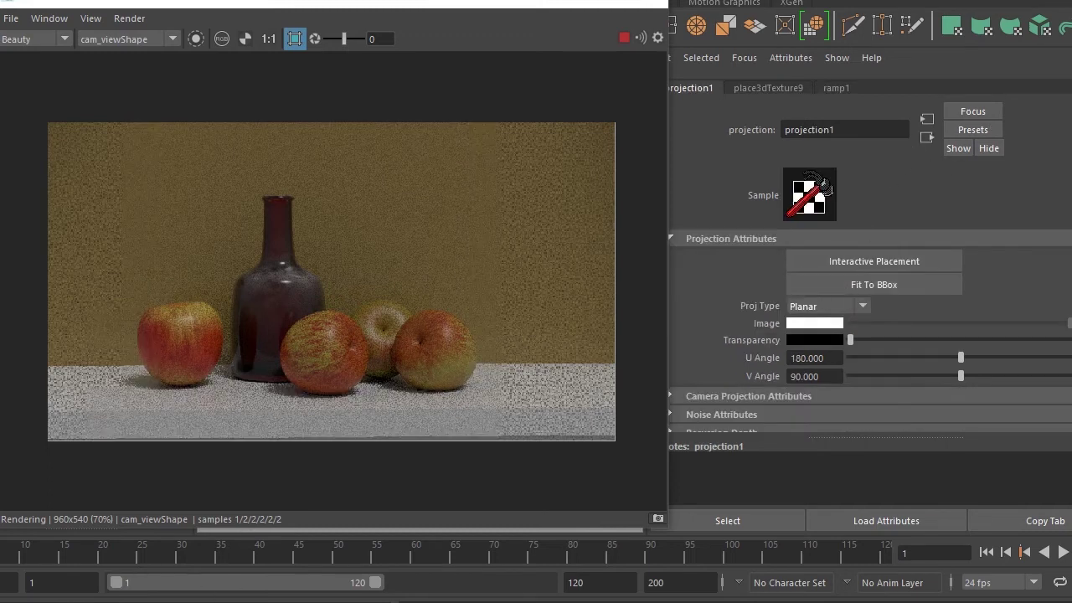
left_click(922, 140)
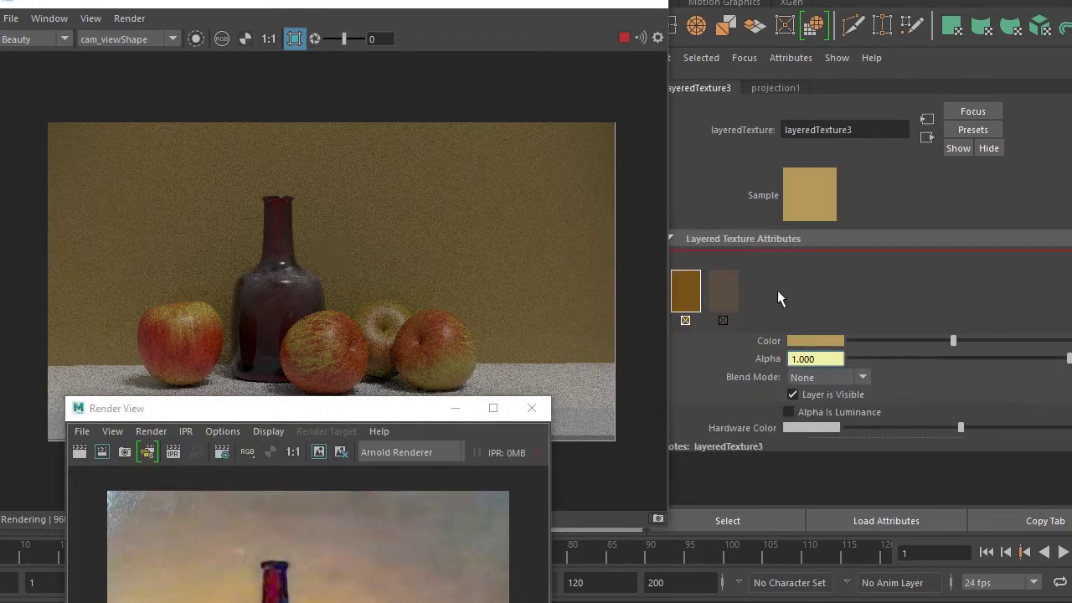
left_click(817, 376)
left_click(814, 411)
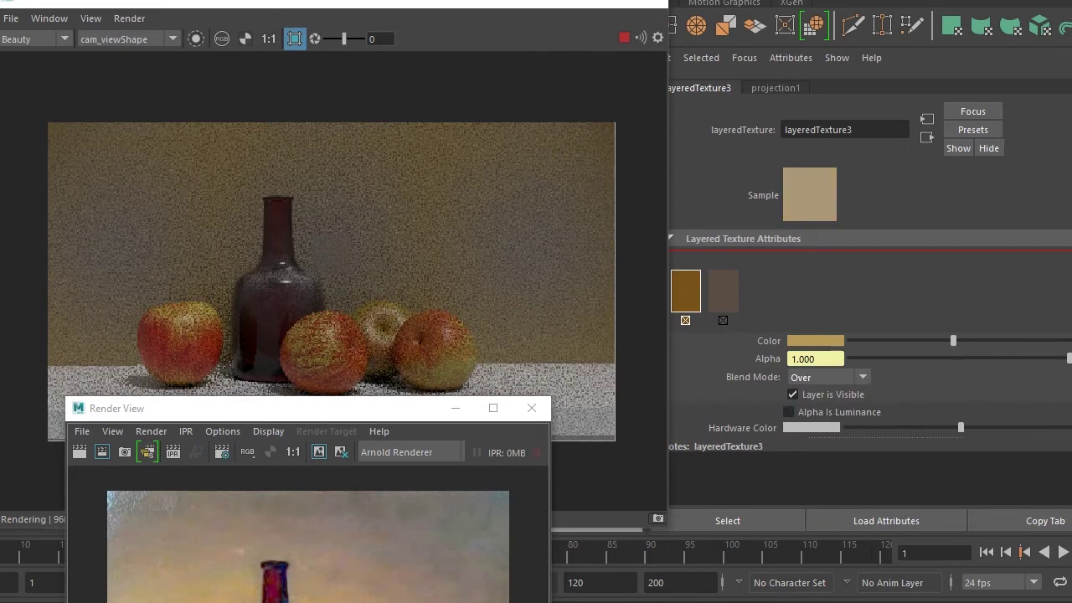
Return through projection1 to ramp1's Ramp Attributes
left_click(927, 118)
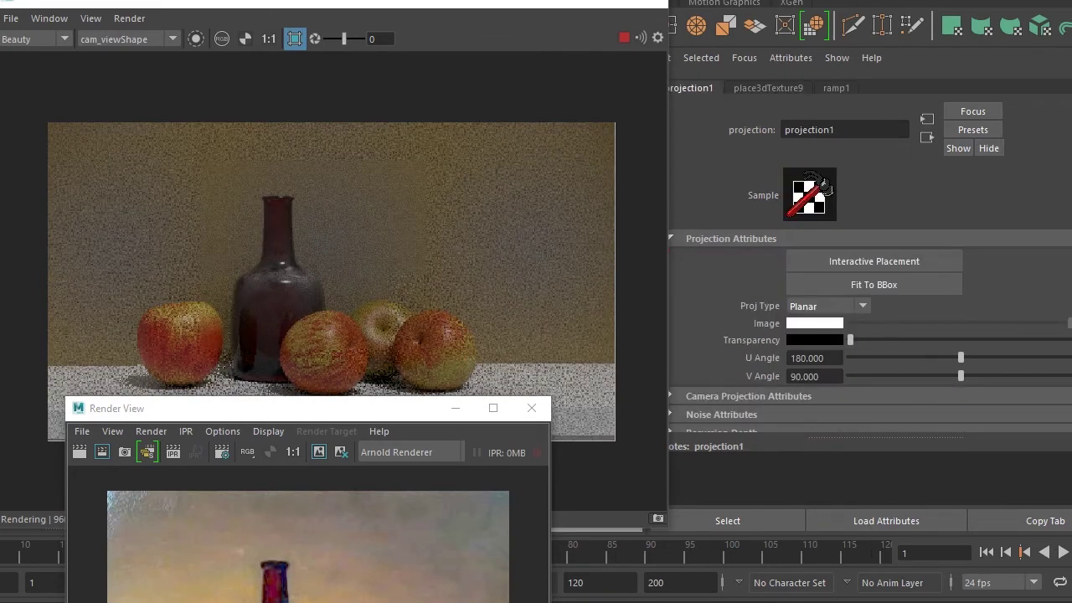
left_click(927, 118)
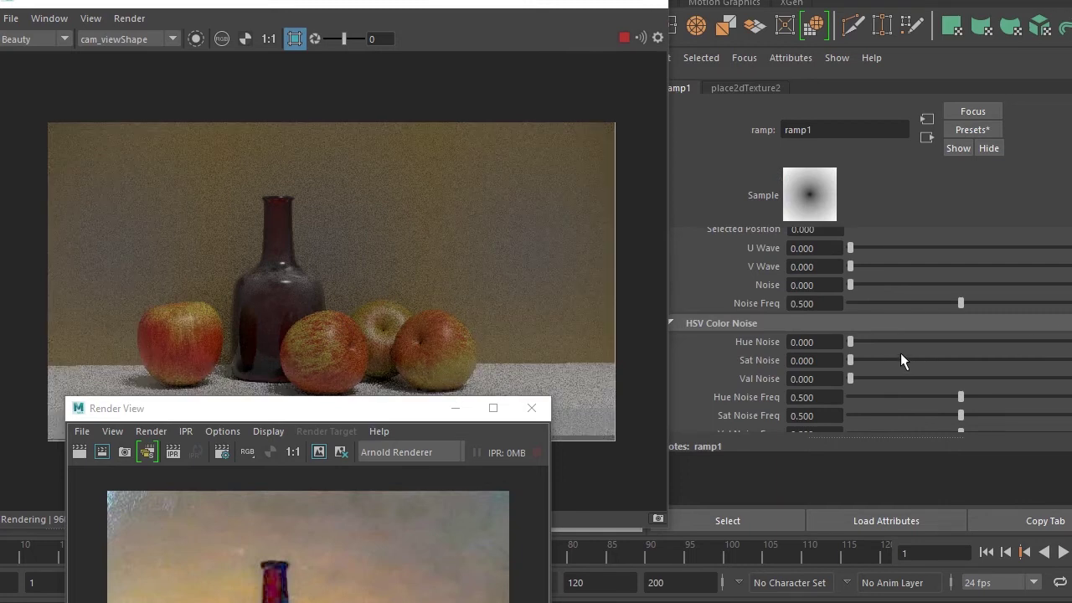
scroll(901, 351, "up", 3)
scroll(1038, 277, "up", 3)
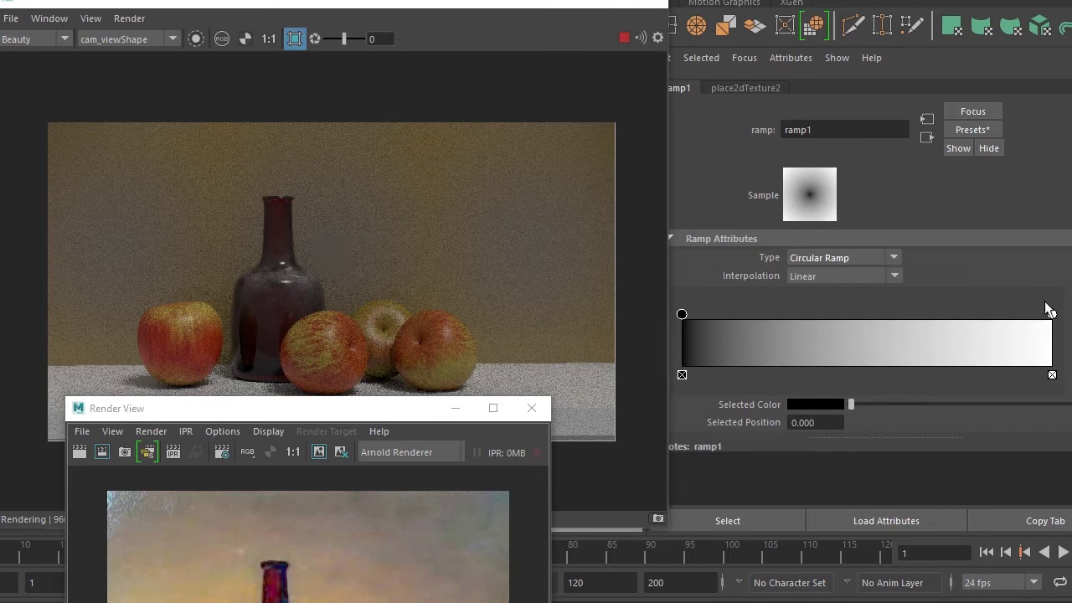
Swap ramp1's colour stops so it runs white at the centre to black at the edge
left_click_drag(1050, 315, 758, 315)
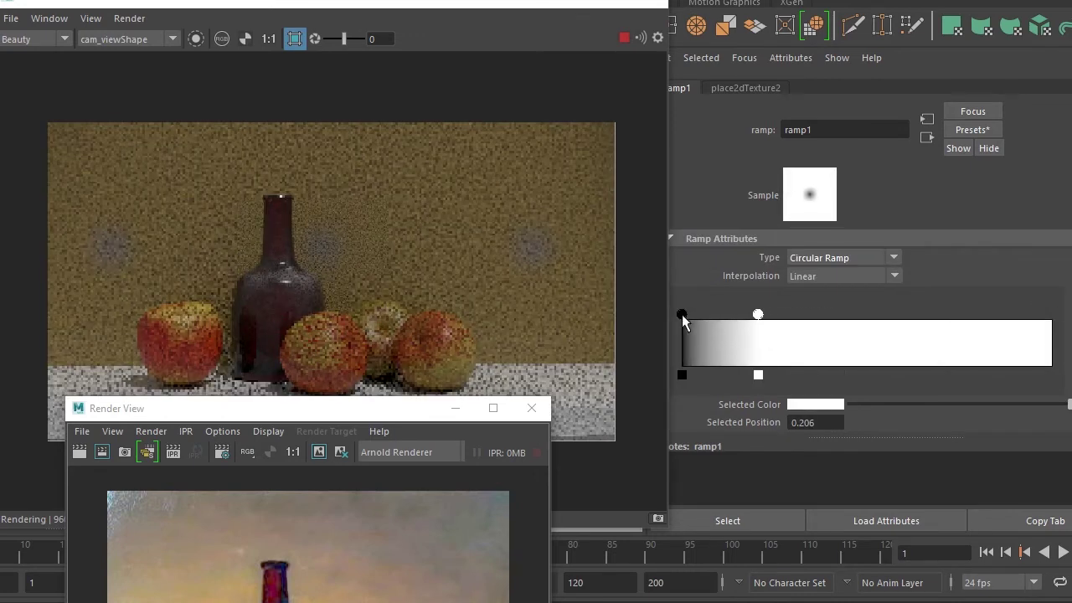
left_click_drag(681, 315, 1051, 315)
left_click_drag(758, 314, 682, 315)
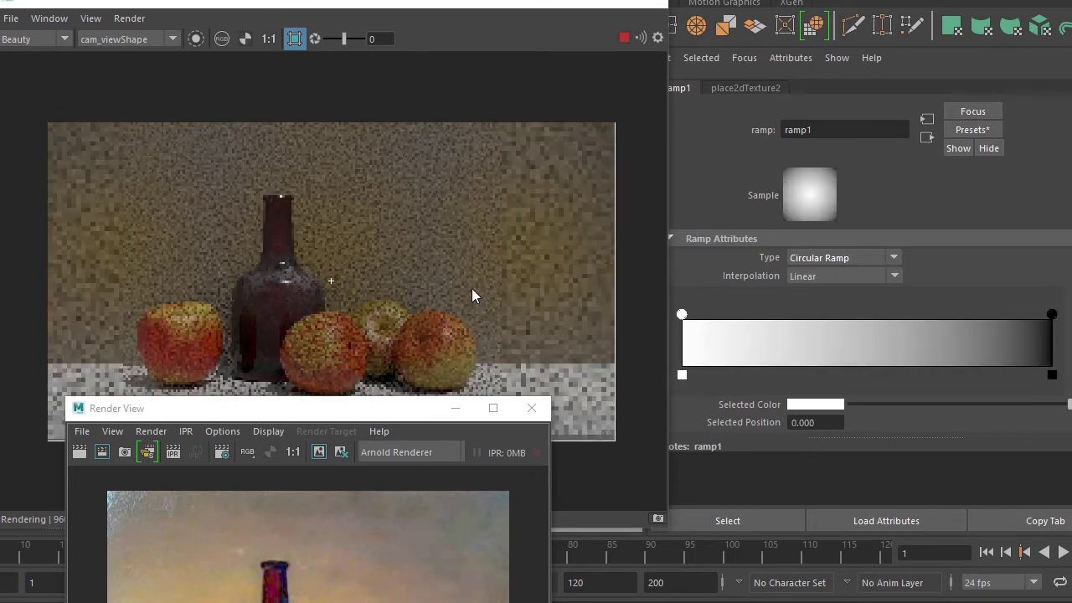
Scale the aiAreaLight wider along X and taller along Y
left_click_drag(424, 6, 957, 3)
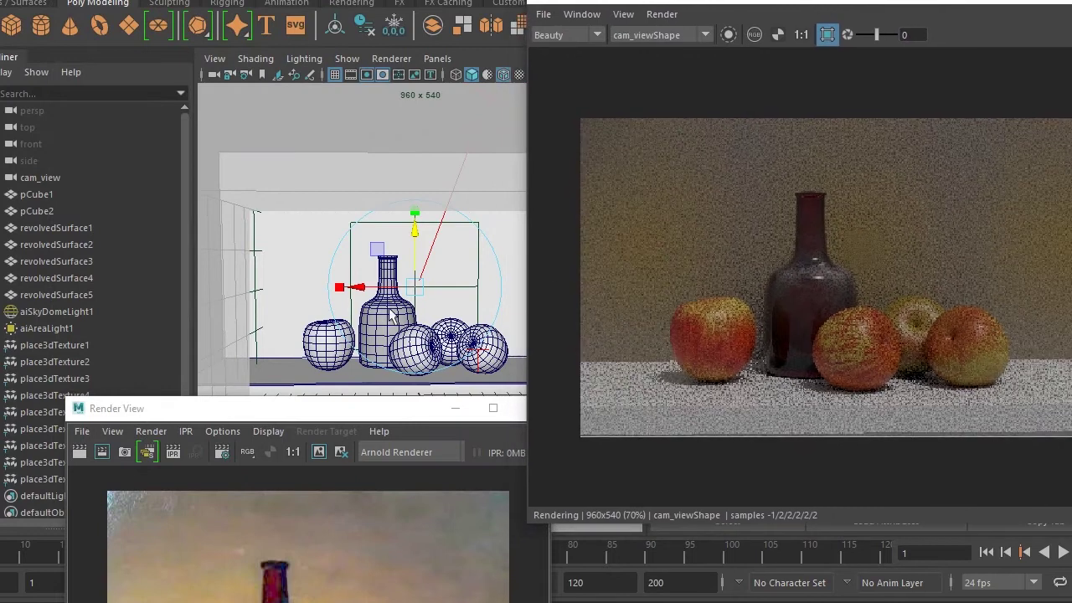
left_click_drag(339, 289, 285, 303)
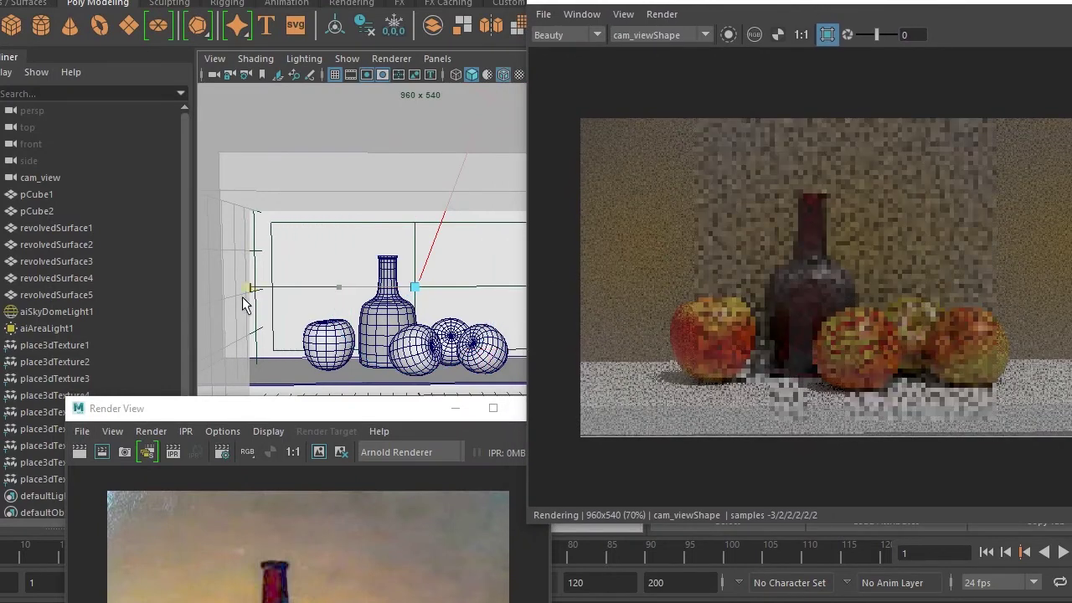
left_click_drag(415, 221, 421, 185)
key("w")
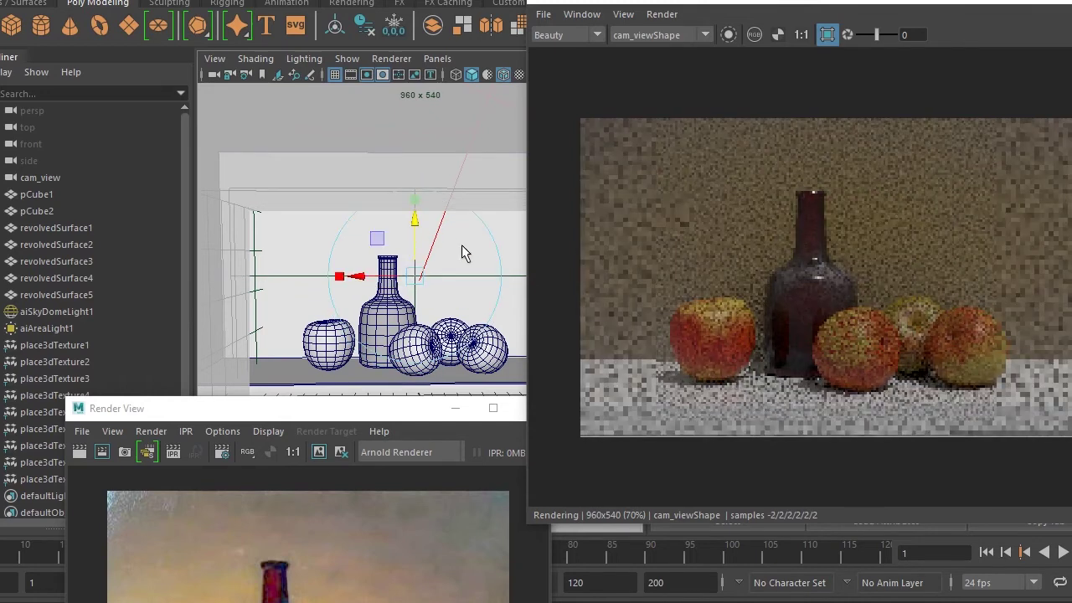
left_click_drag(837, 3, 267, 0)
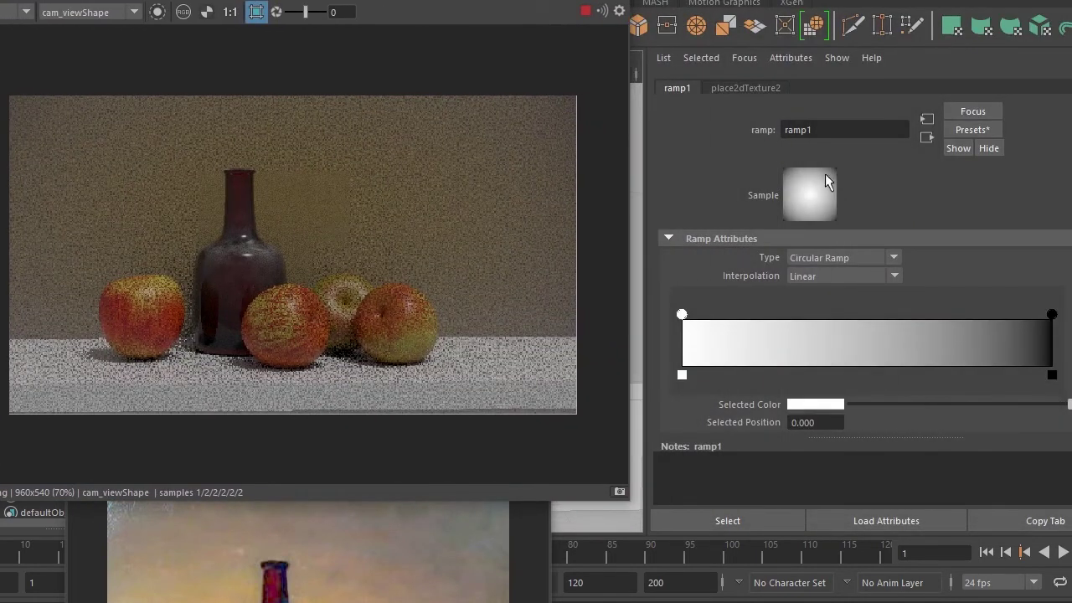
Darken the top layer colour in layeredTexture3
left_click(927, 137)
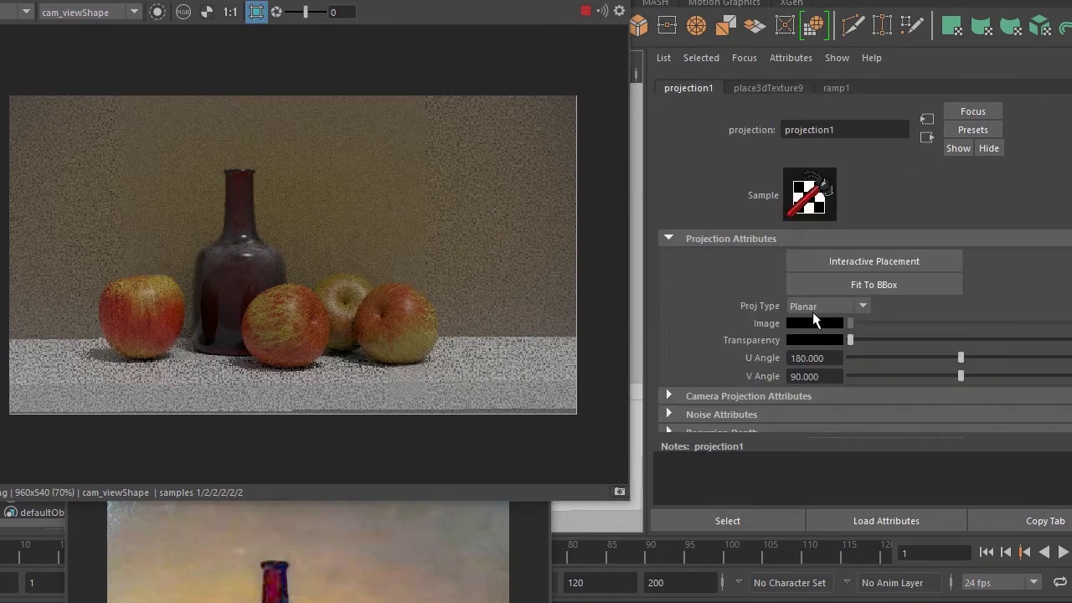
left_click(927, 138)
left_click(814, 340)
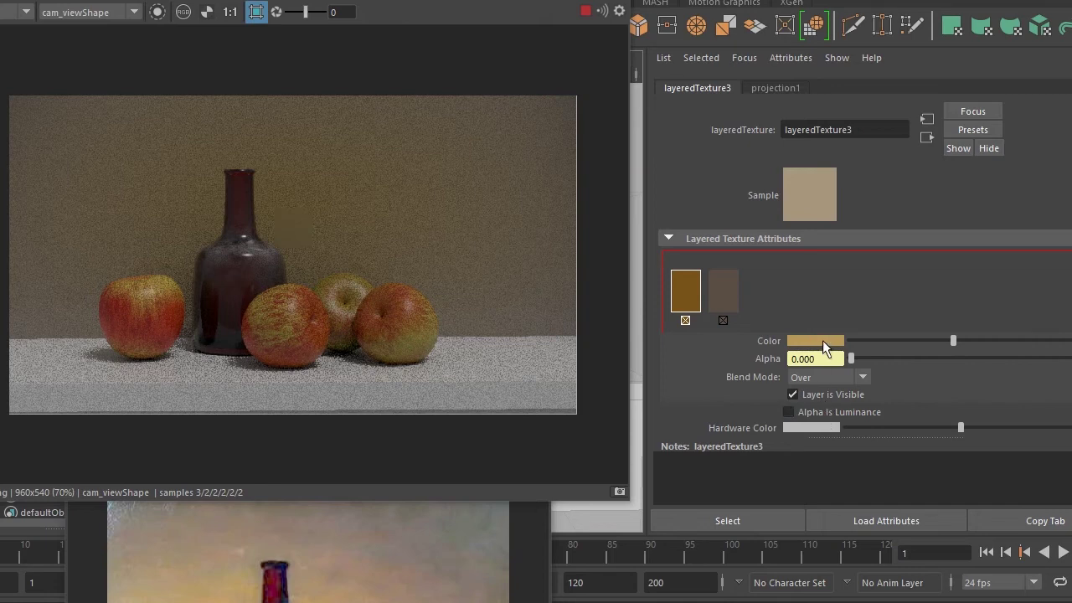
left_click(822, 340)
left_click_drag(854, 424, 856, 425)
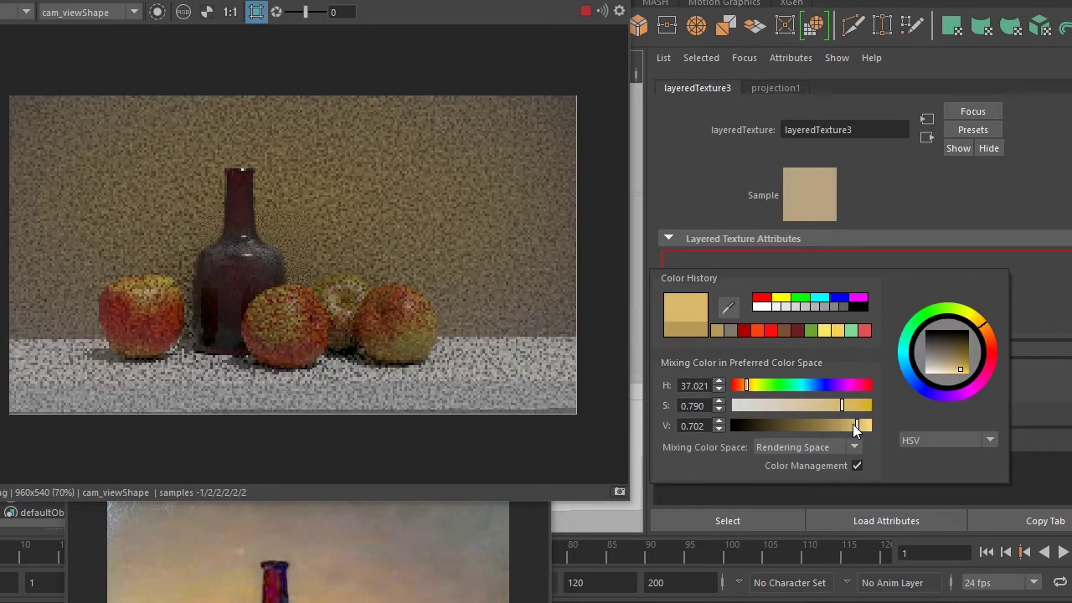
left_click(927, 139)
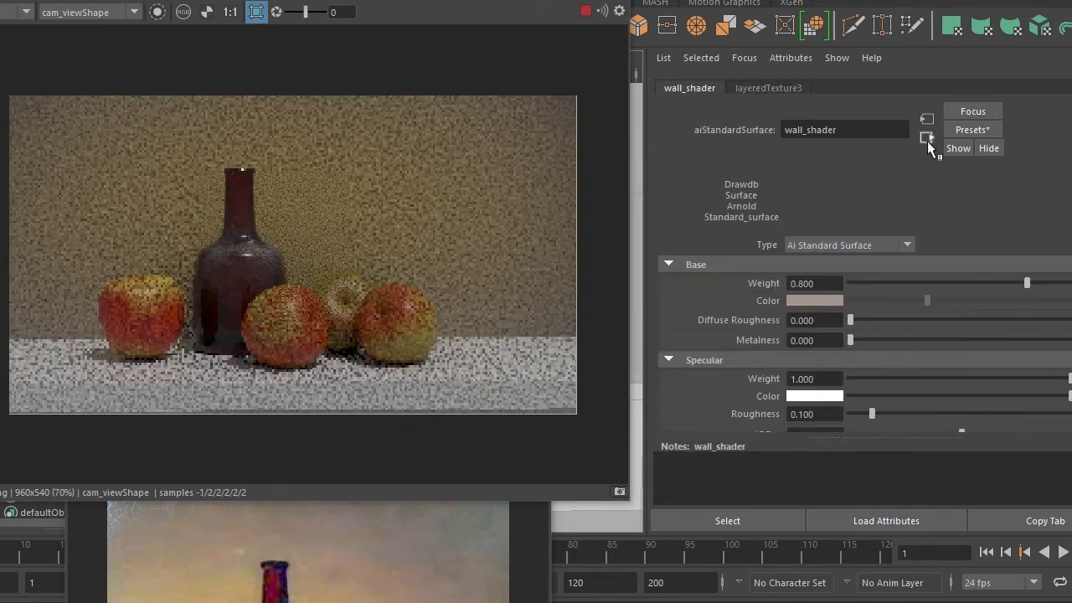
left_click(927, 118)
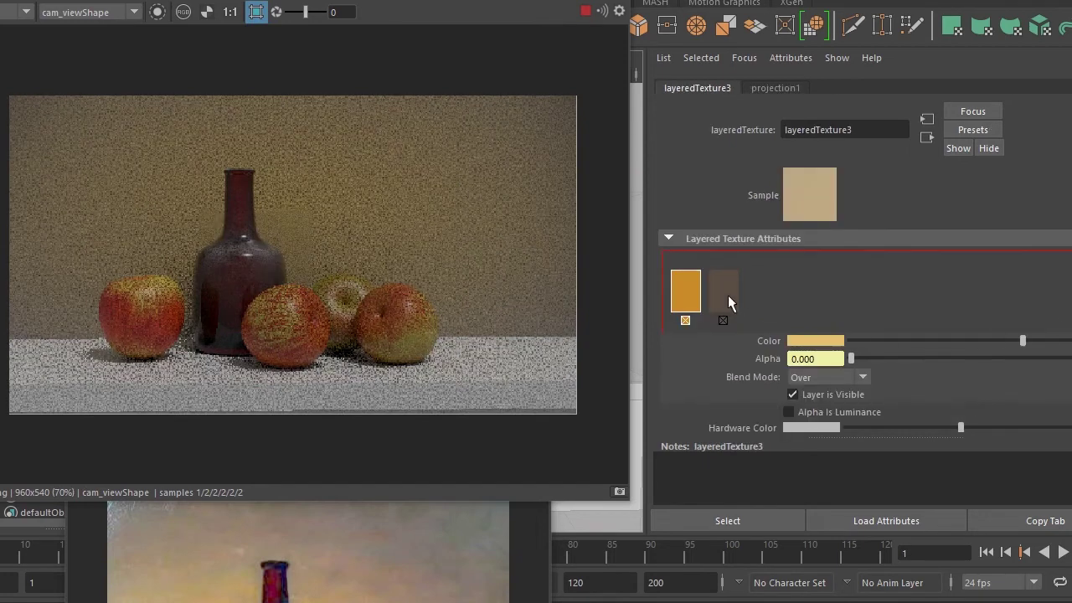
left_click_drag(915, 339, 896, 342)
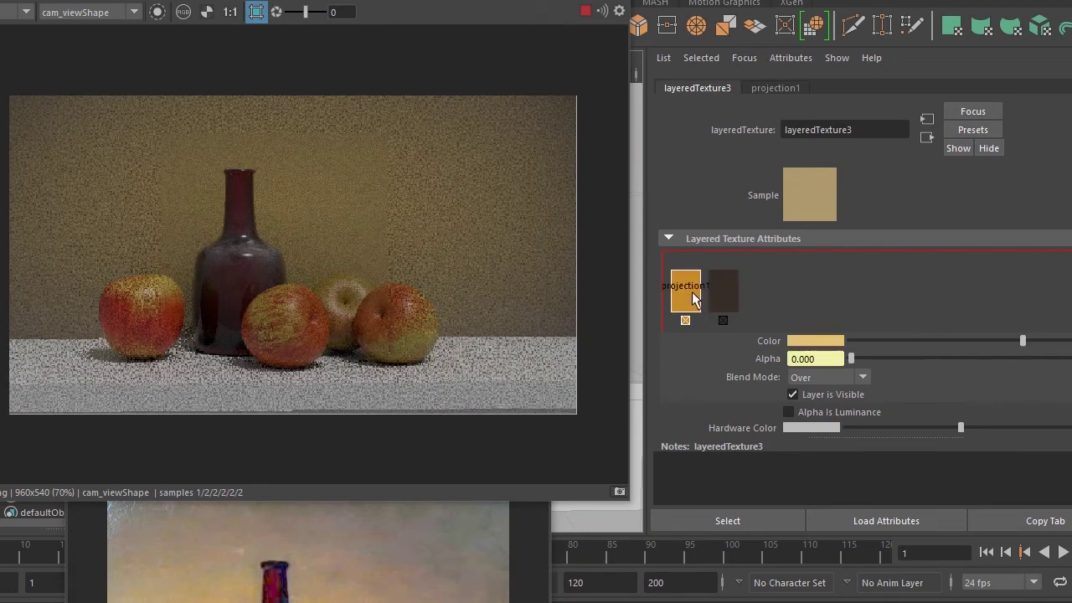
Add a near-black layer (V 0.072) blended Over in layeredTexture3 and restart the IPR render
left_click_drag(764, 306, 674, 294)
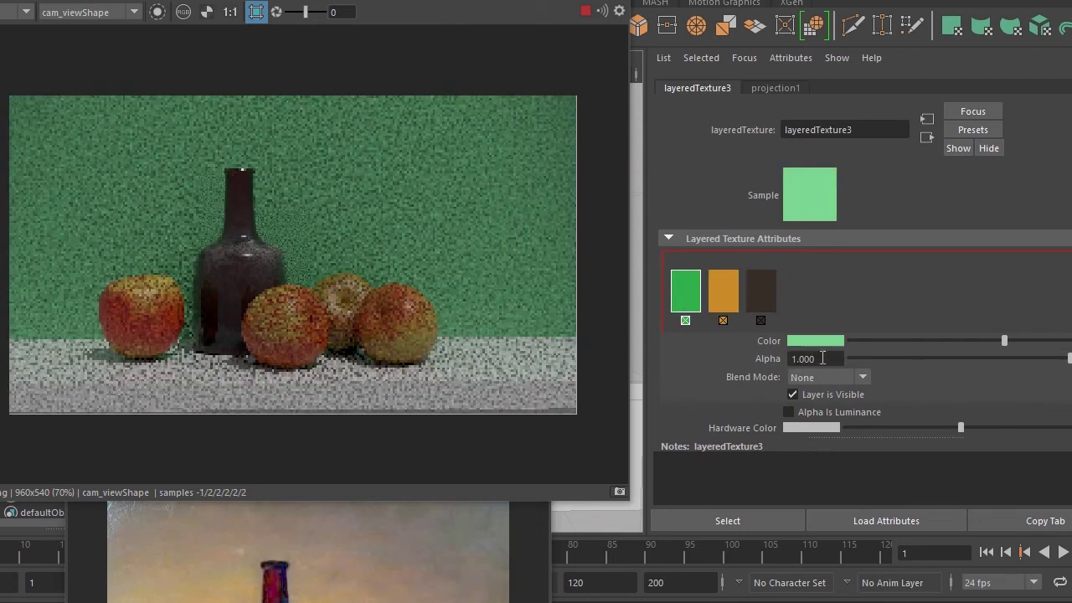
left_click(826, 377)
left_click(823, 413)
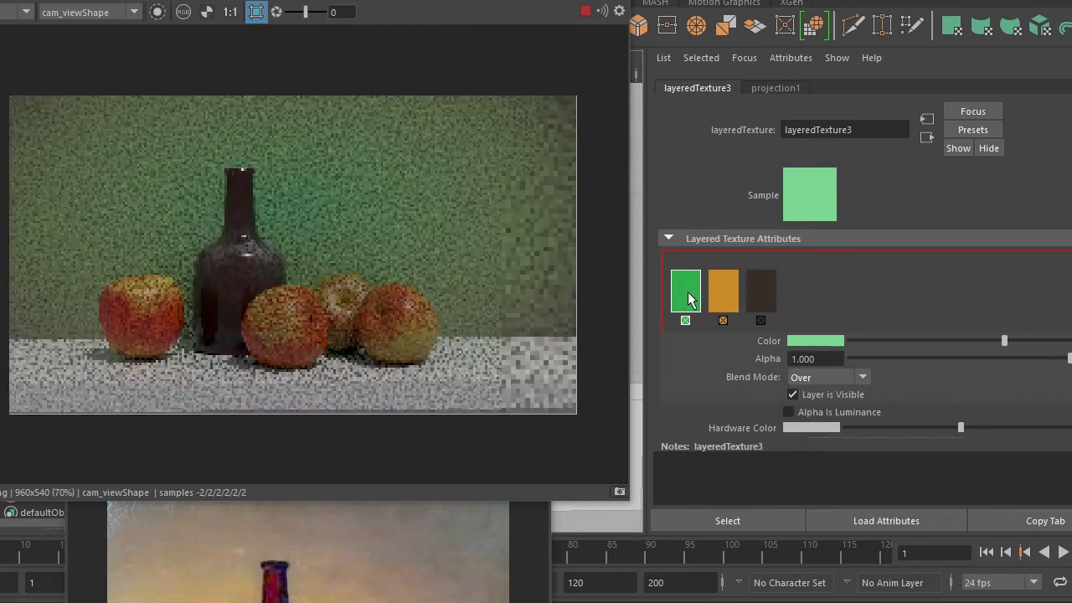
left_click(830, 338)
left_click(749, 330)
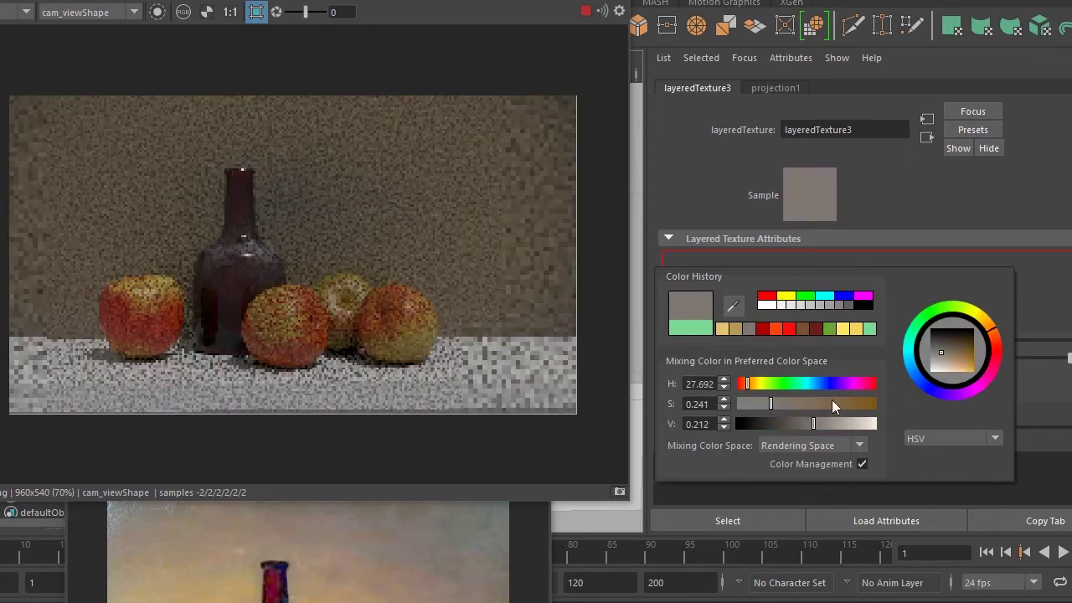
mouse_move(813, 425)
left_mouse_down()
mouse_move(781, 425)
mouse_move(786, 403)
left_mouse_up()
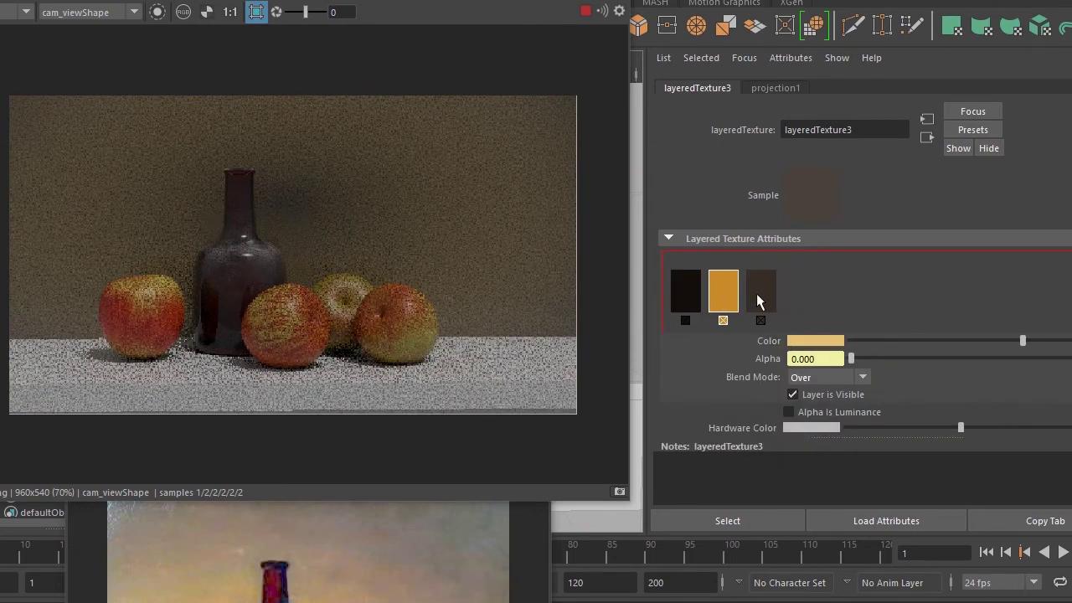
middle_click_drag(759, 291, 696, 297)
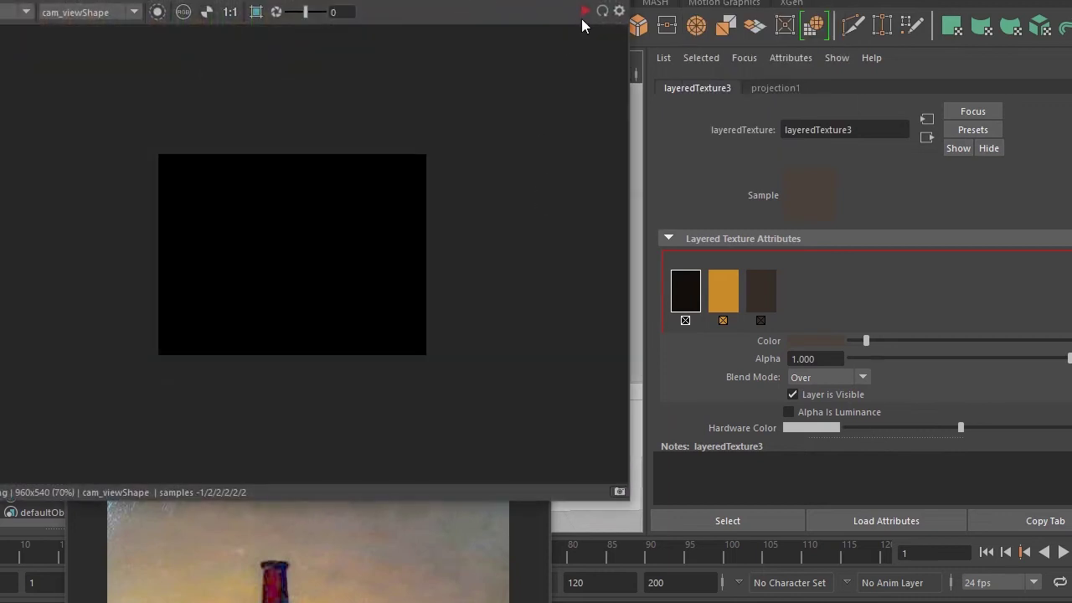
left_click(584, 13)
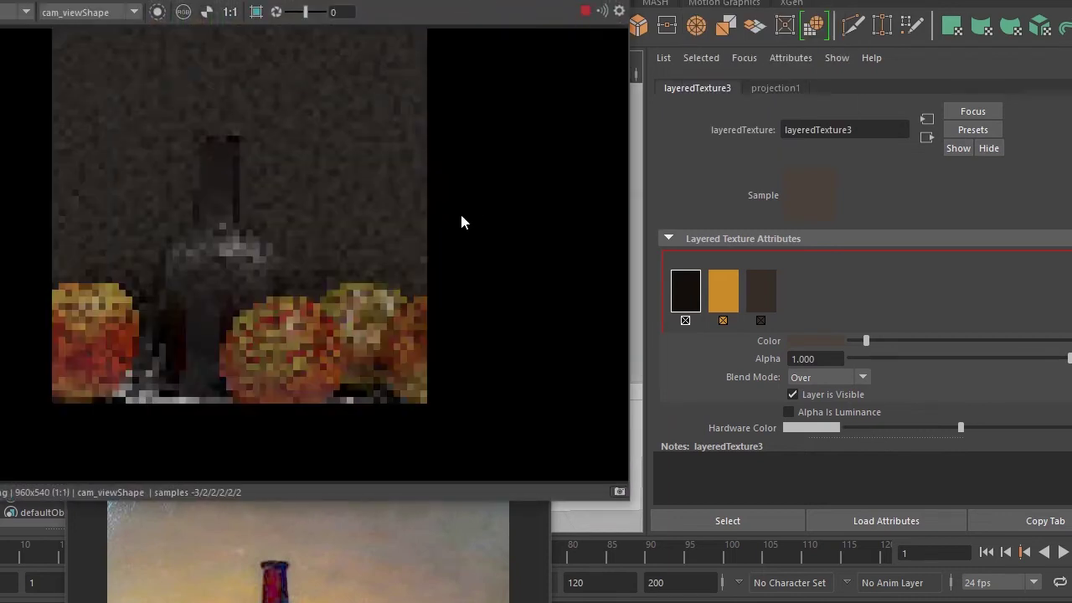
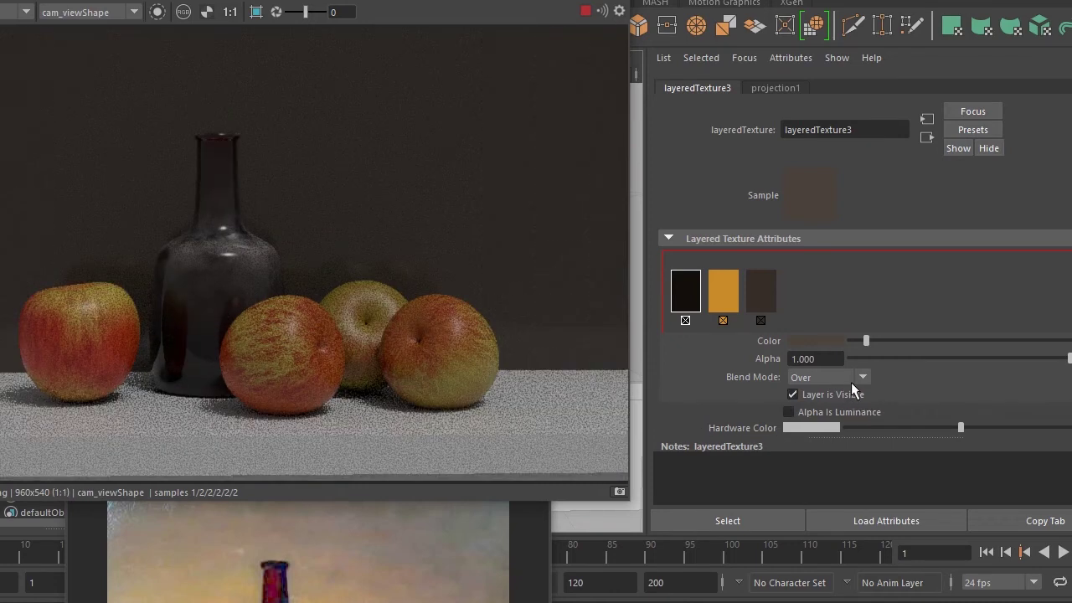
Plug a new Solid Fractal texture into the backdrop layer and turn on Alpha Is Luminance
left_click(1067, 341)
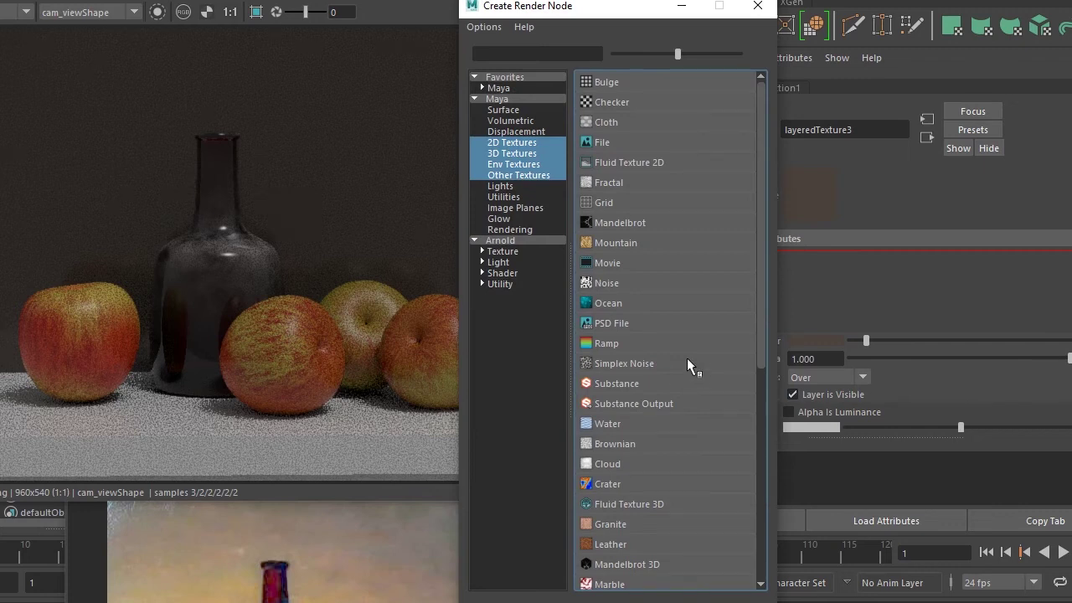
left_click(517, 156)
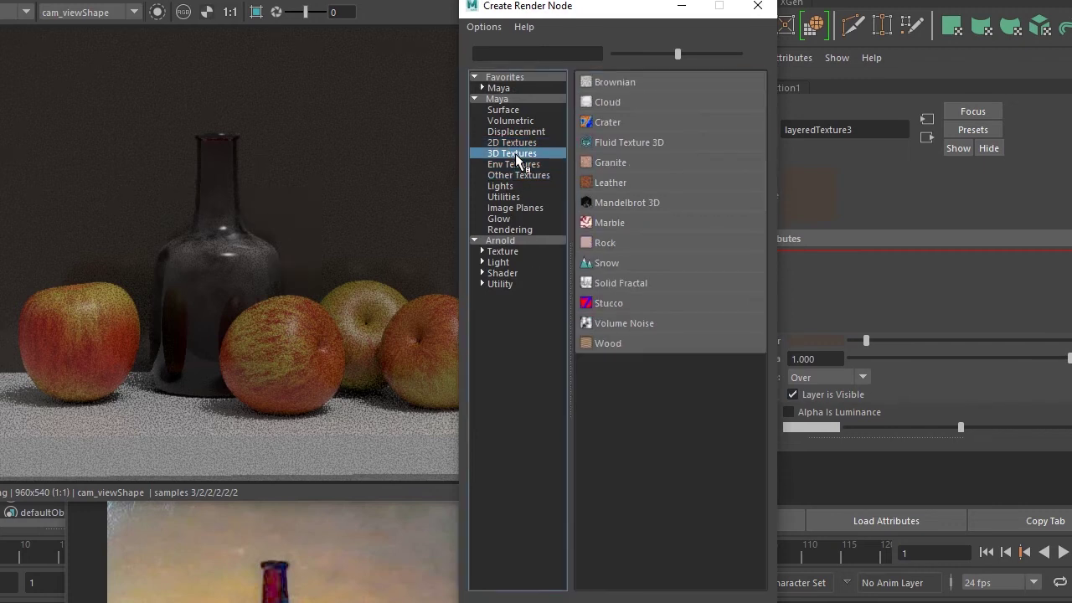
left_click(655, 287)
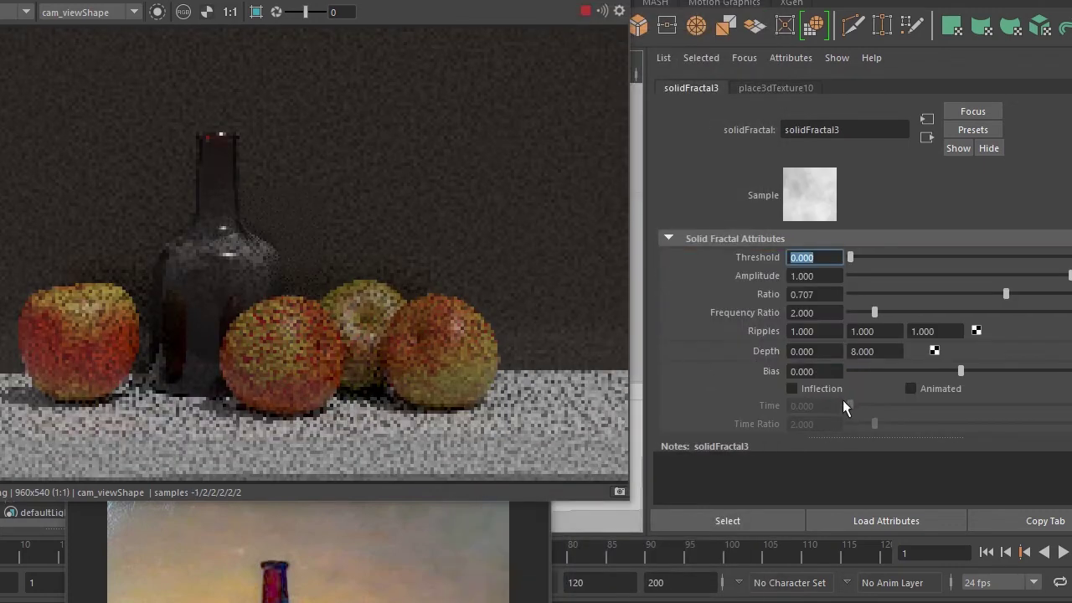
scroll(843, 399, "down", 3)
left_click(735, 348)
scroll(771, 353, "down", 3)
left_click(792, 348)
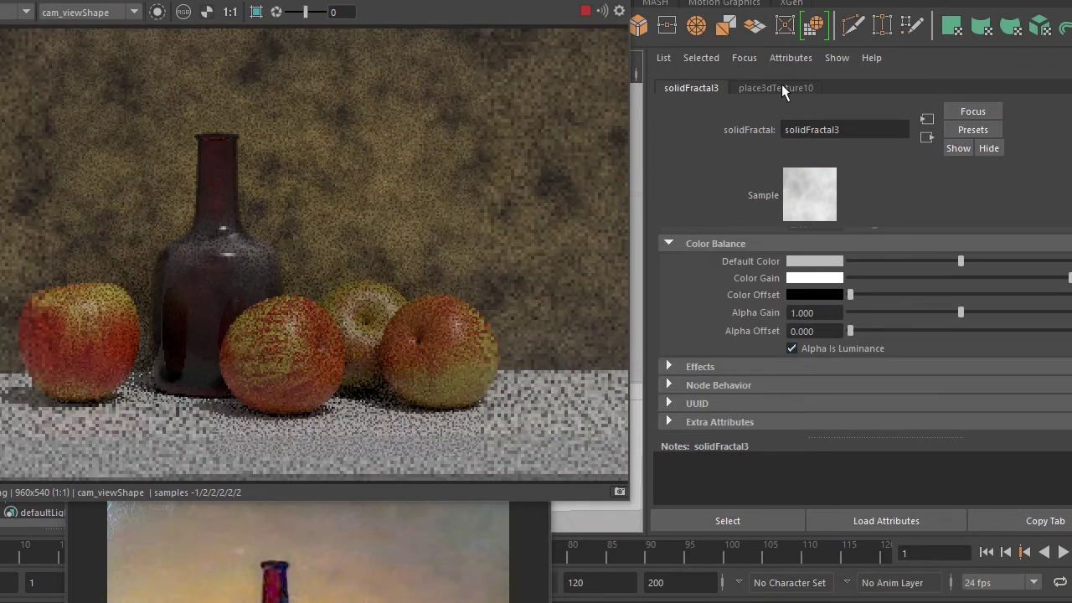
Scale the fractal's place3dTexture10 to 5 on X, Y and Z
left_click(782, 87)
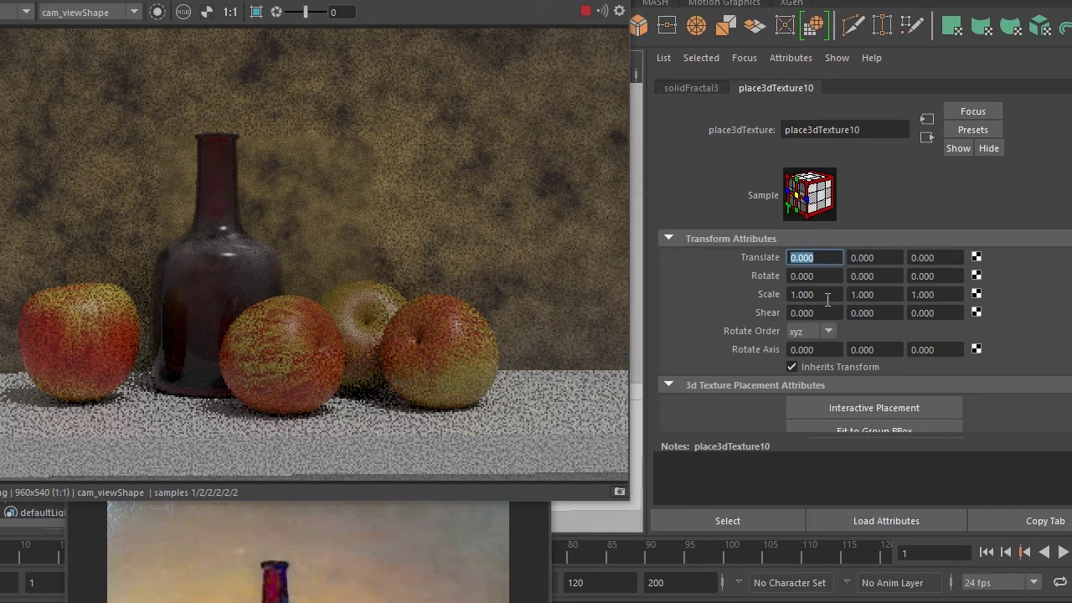
type("5")
key("Tab")
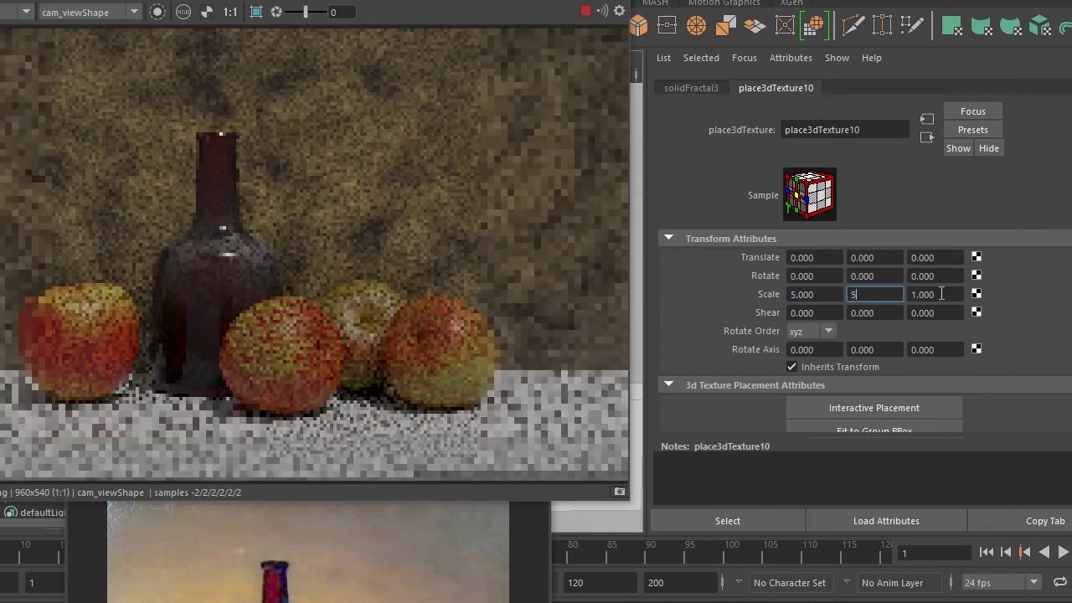
type("5")
key("Tab")
type("5")
key("Return")
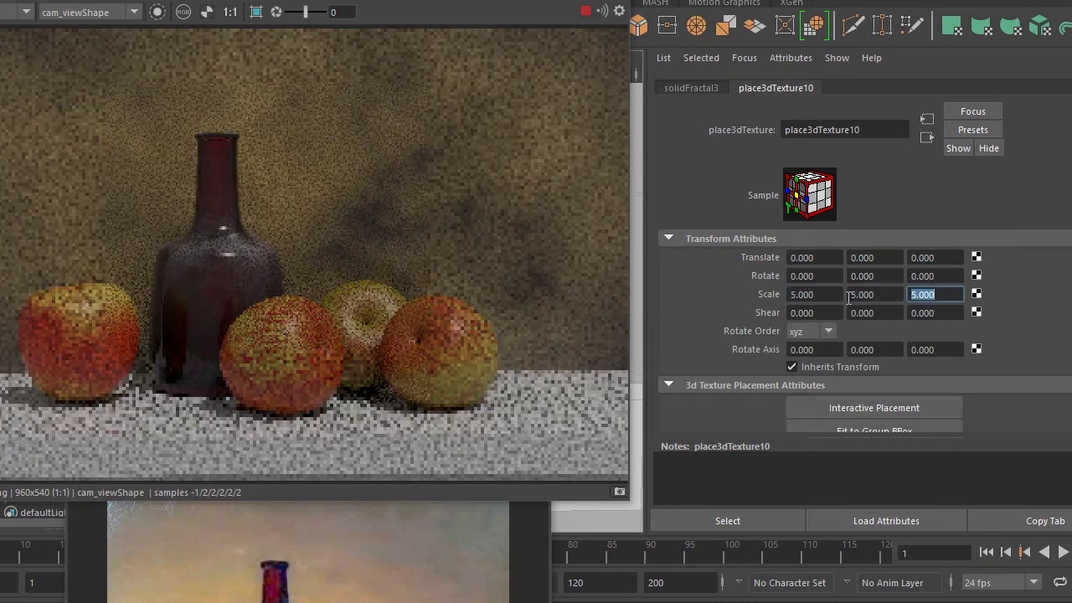
left_click(694, 88)
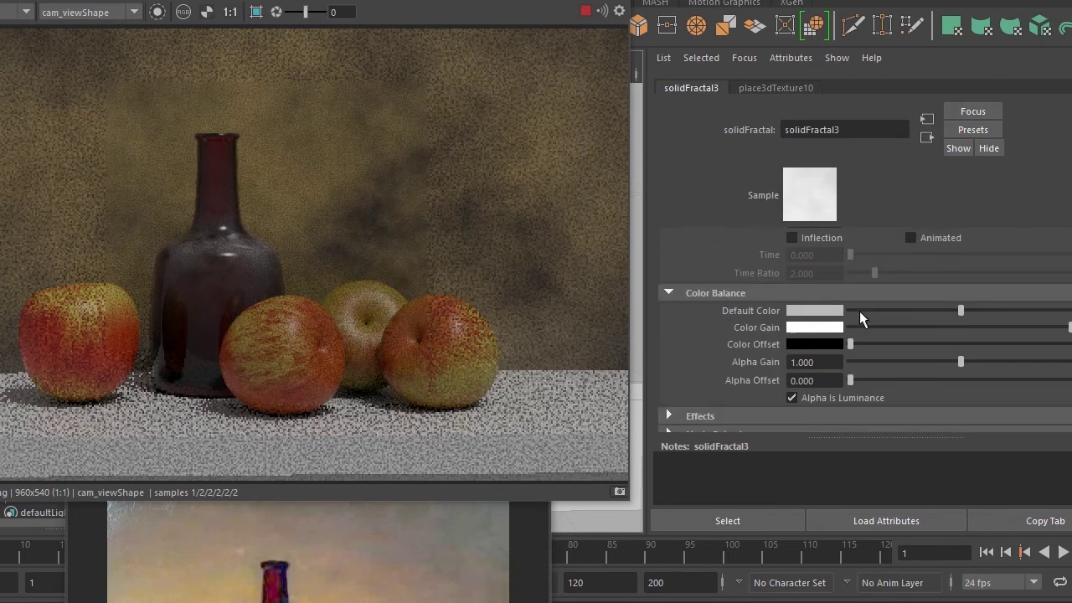
Tune solidFractal3 to threshold 0, amplitude about 0.2 and frequency ratio about 4.64
mouse_move(859, 260)
left_mouse_down()
mouse_move(903, 261)
mouse_move(806, 262)
left_mouse_up()
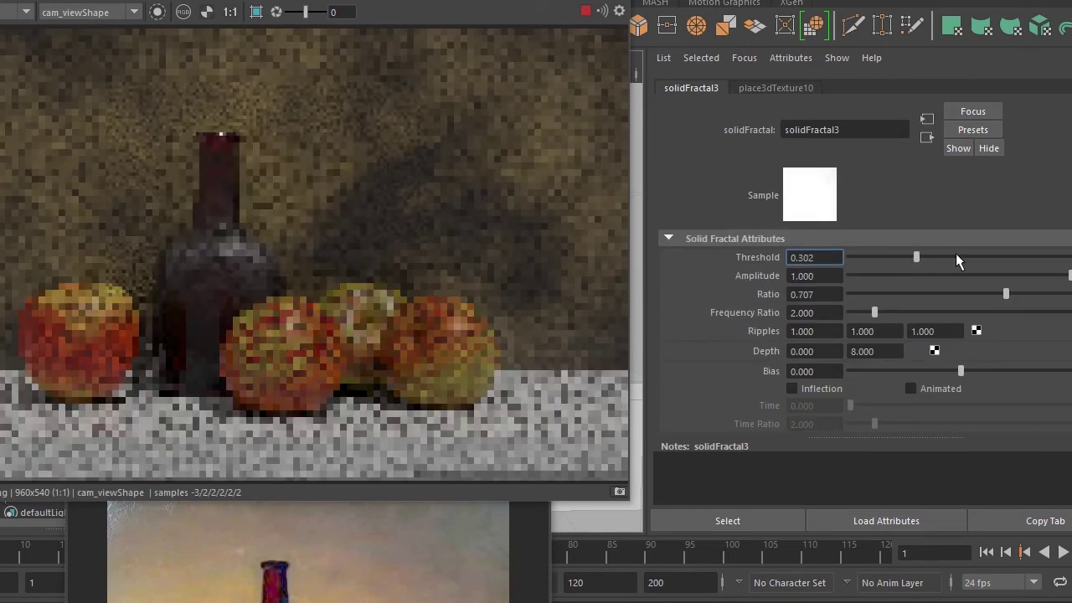
mouse_move(932, 278)
left_mouse_down()
mouse_move(868, 276)
mouse_move(1070, 294)
left_mouse_up()
left_click_drag(876, 318, 938, 311)
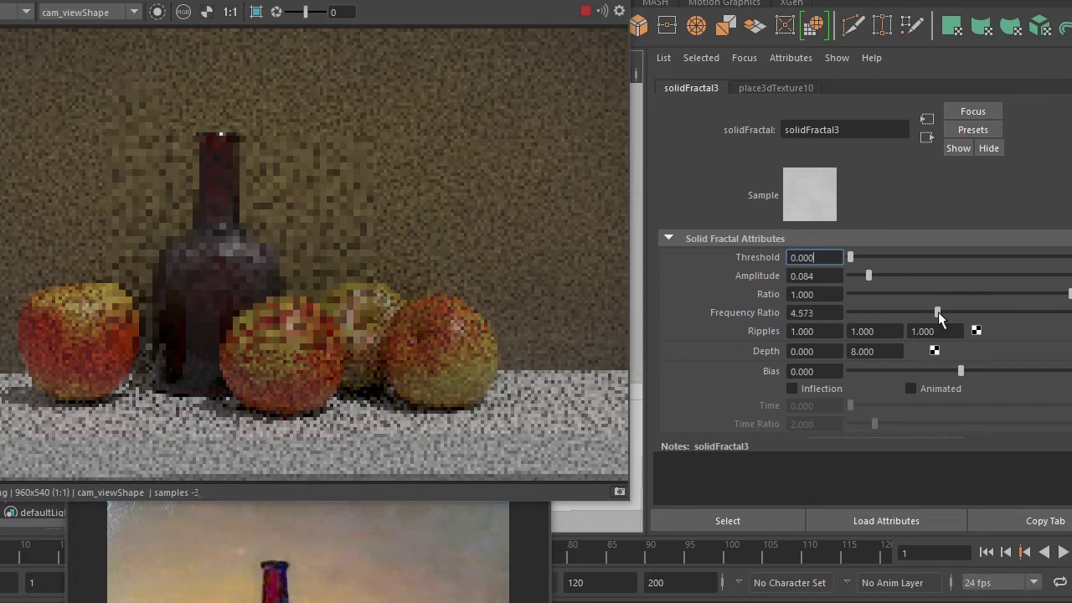
left_click_drag(864, 275, 996, 276)
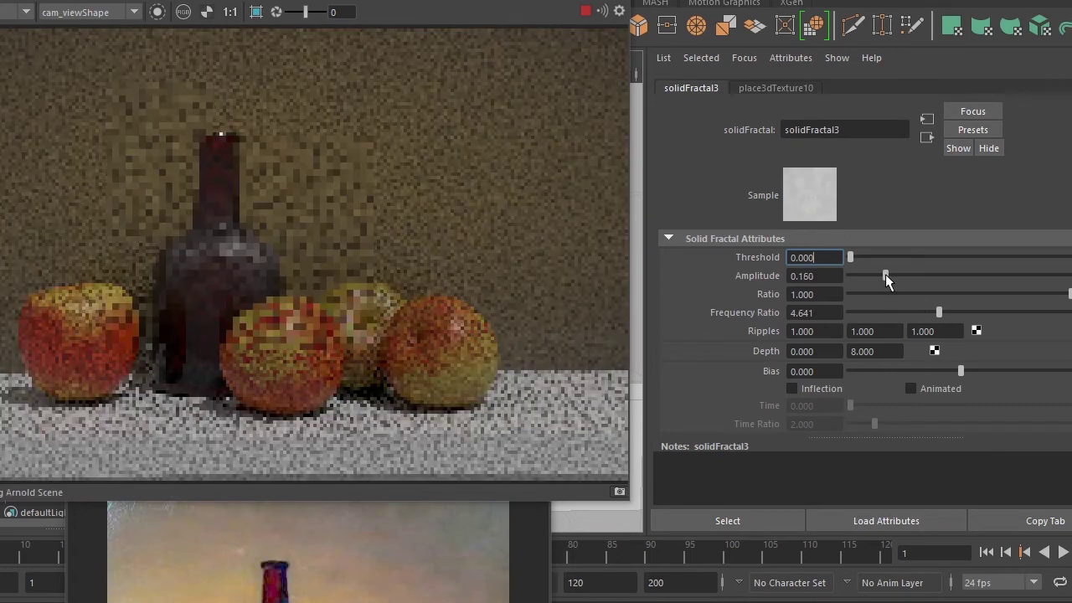
left_click_drag(989, 298, 895, 295)
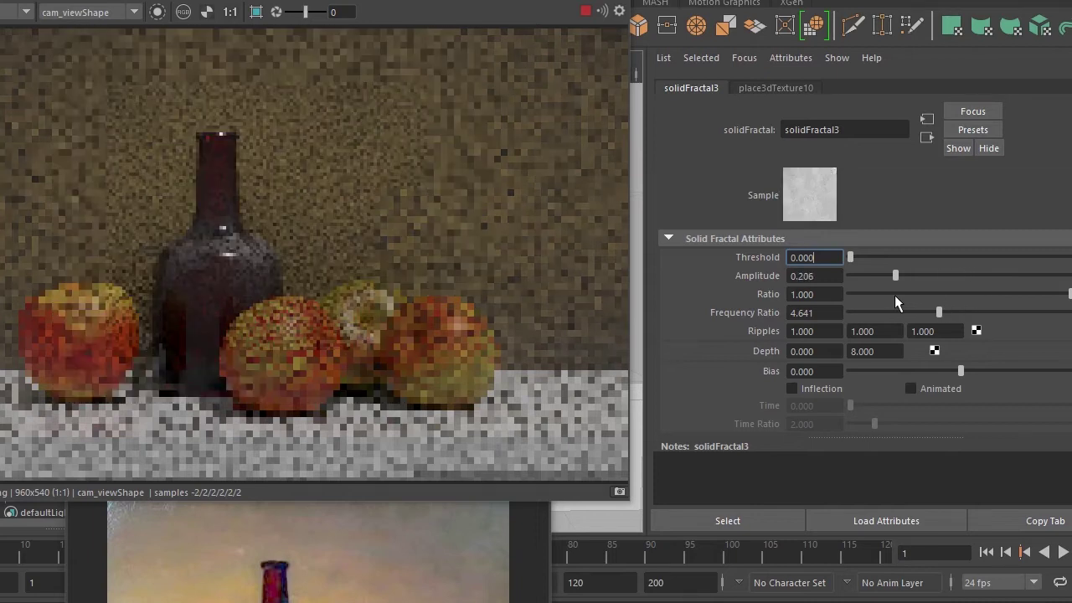
left_click(927, 137)
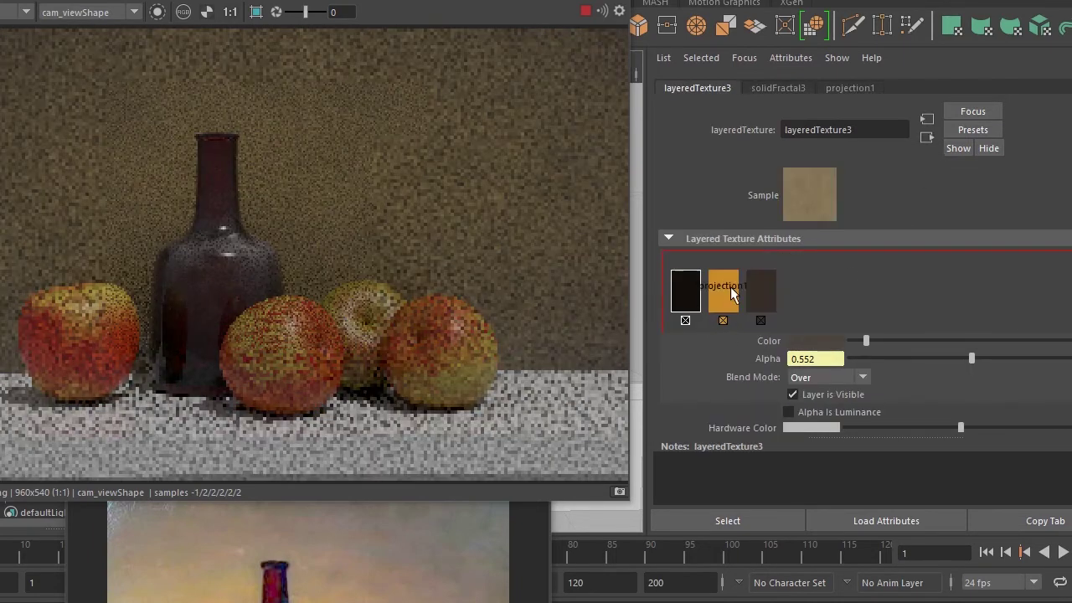
Add a new layer to layeredTexture3, move it to the front and set its blend mode to Over
left_click(795, 289)
middle_click_drag(723, 291, 660, 288)
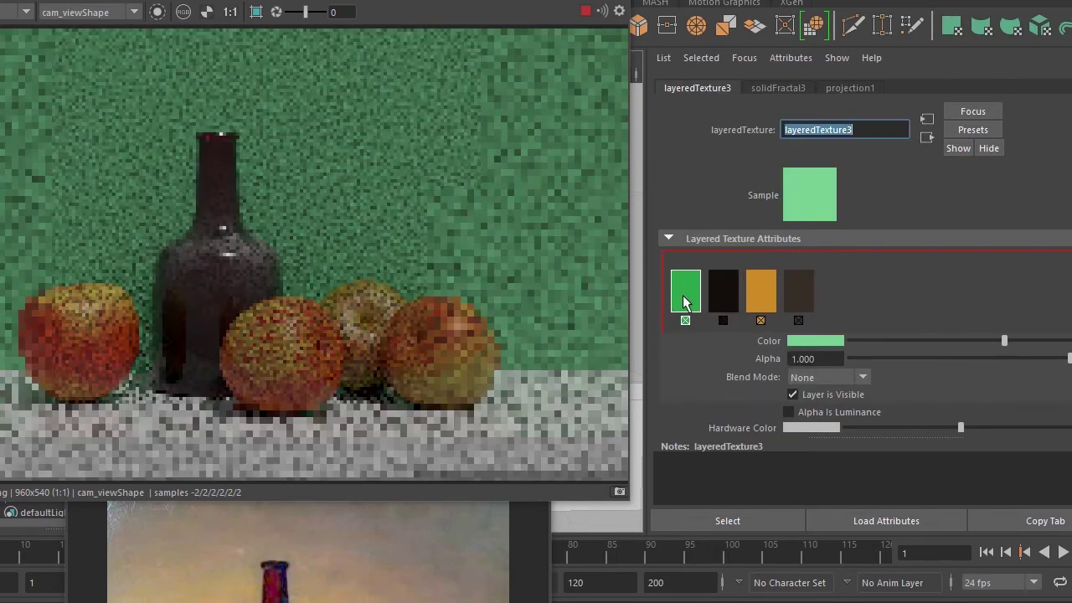
left_click(825, 377)
left_click(823, 410)
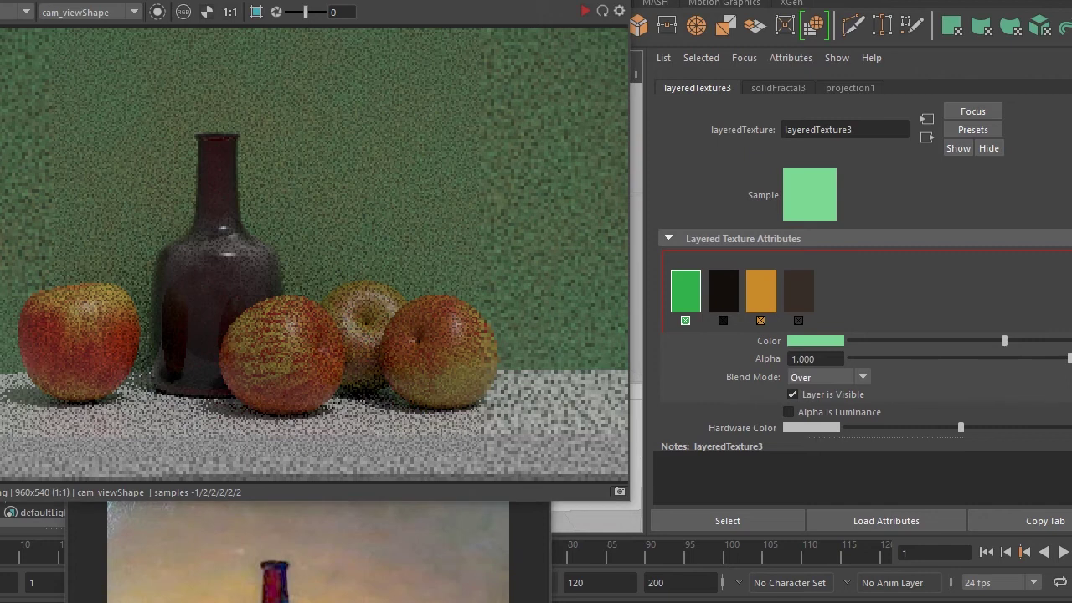
Connect a Volume Noise to the new layer's Color, then break that connection again
left_click(1024, 343)
left_click(536, 155)
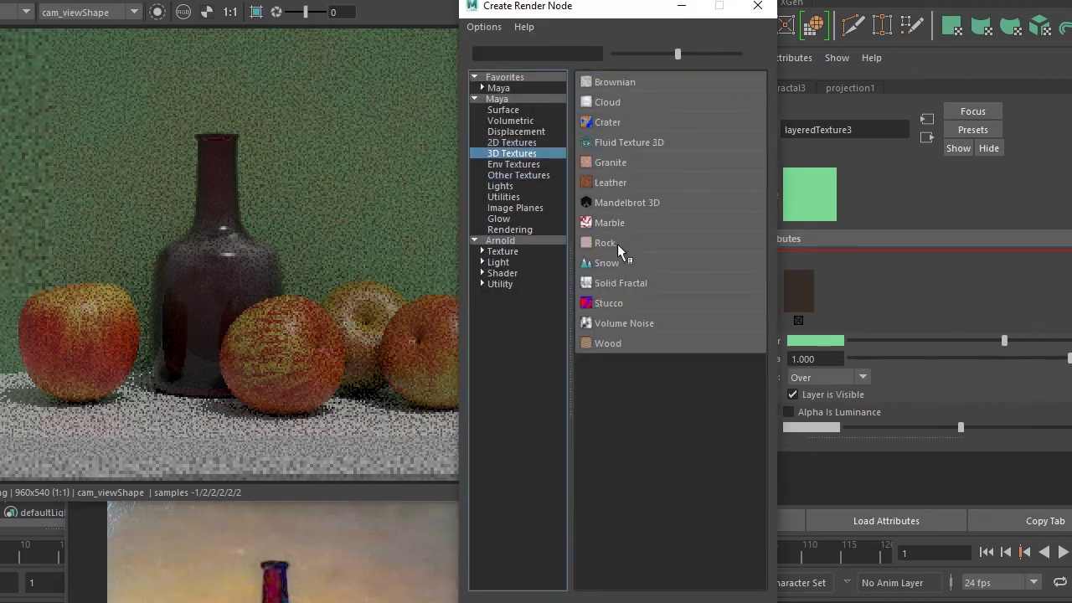
left_click(659, 326)
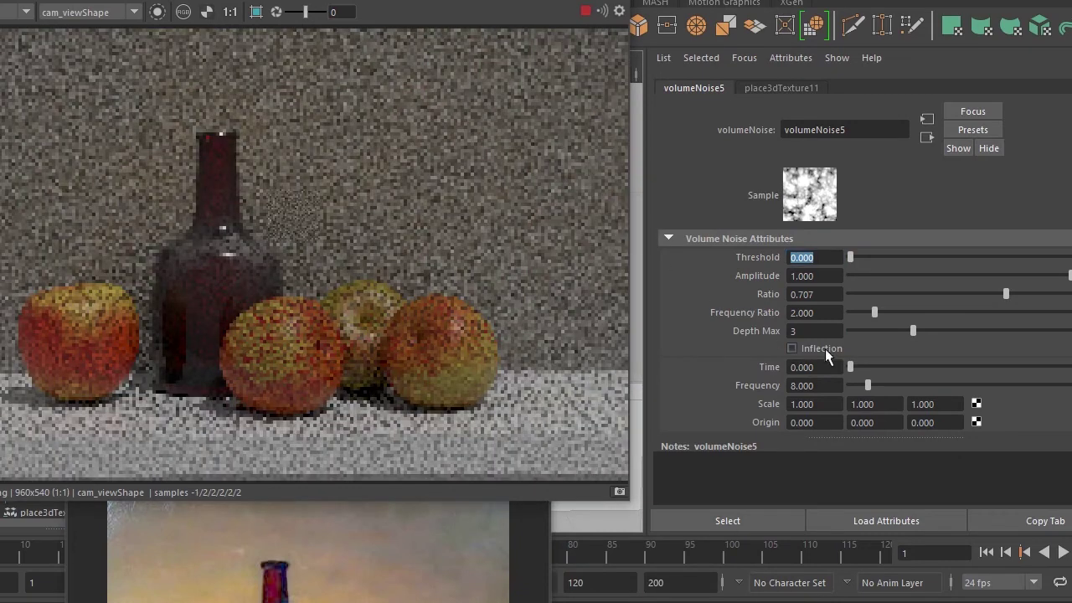
left_click(918, 140)
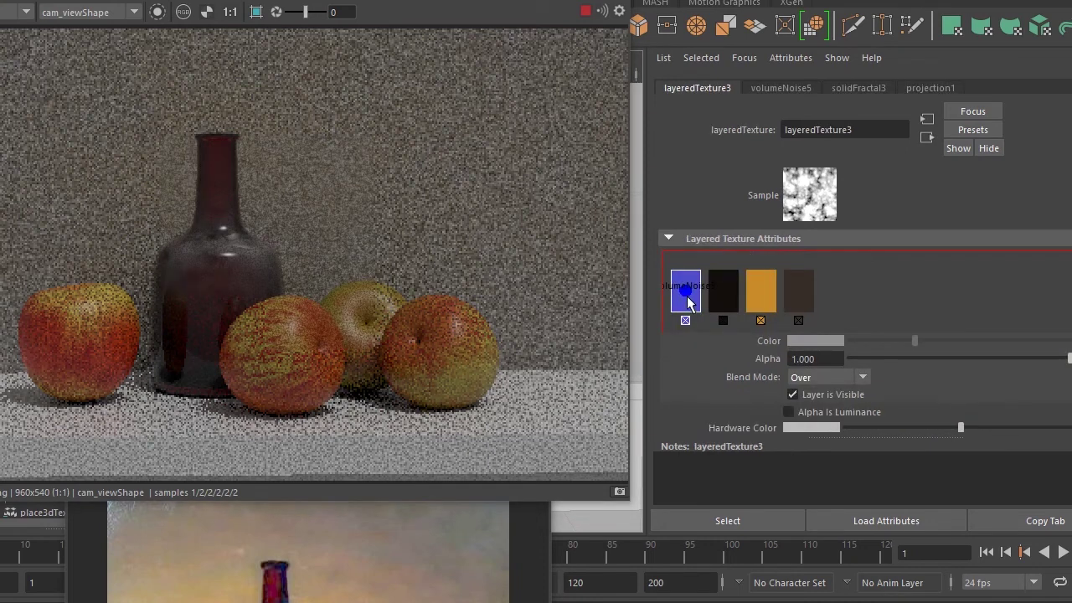
right_click(759, 341)
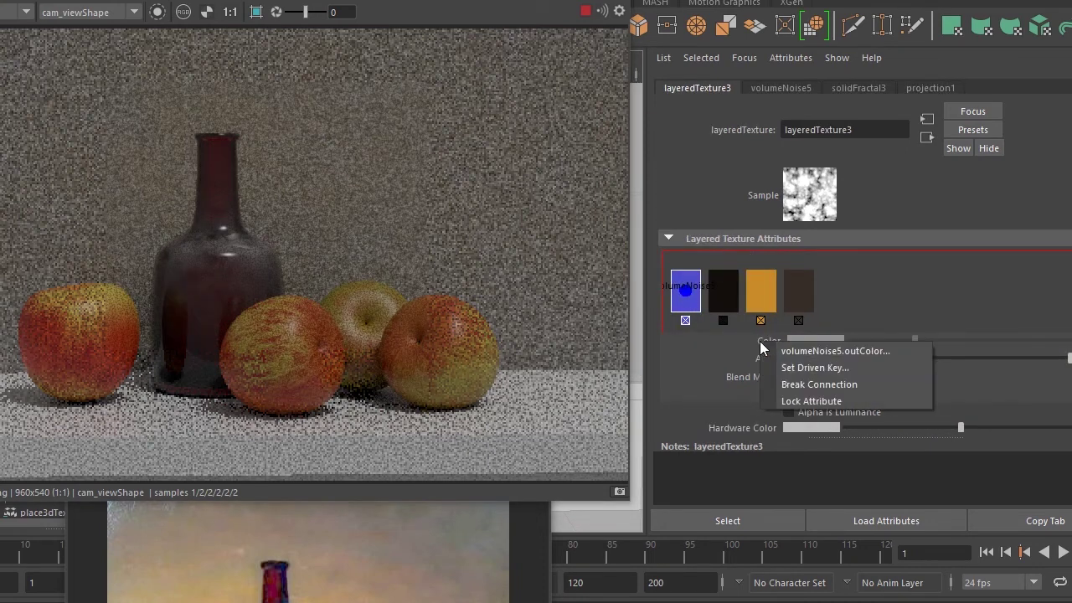
left_click(781, 383)
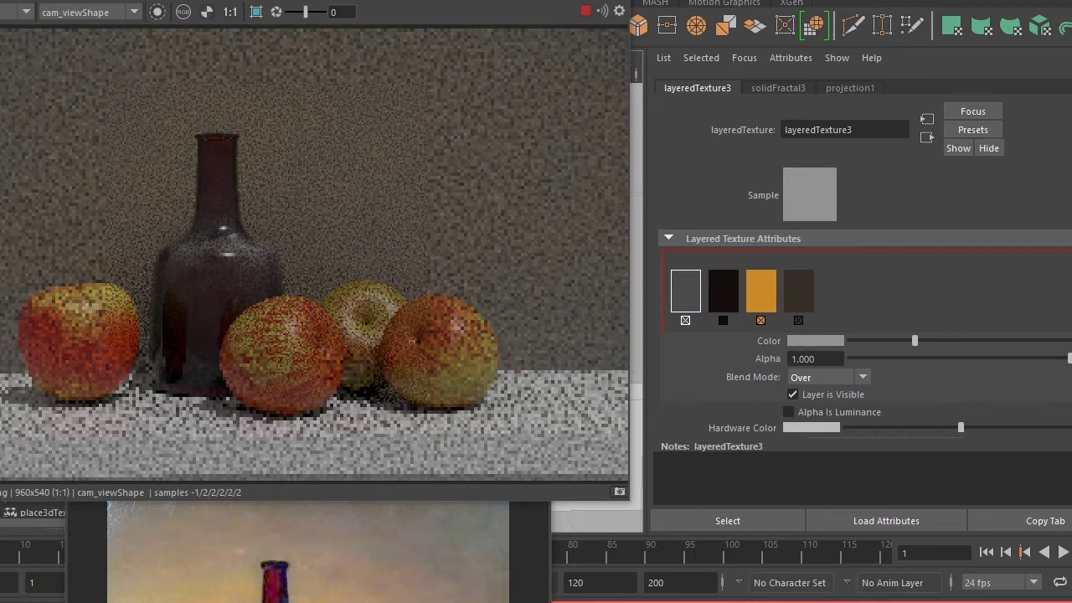
left_click(1068, 341)
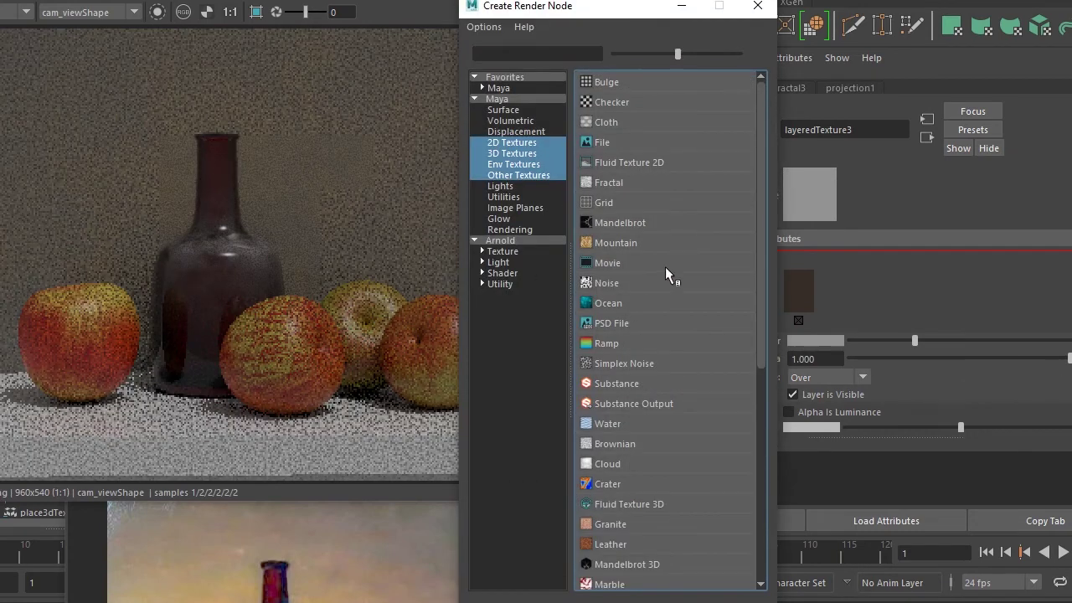
Create another Volume Noise with Alpha Is Luminance on and noise type SpaceTime
left_click(515, 155)
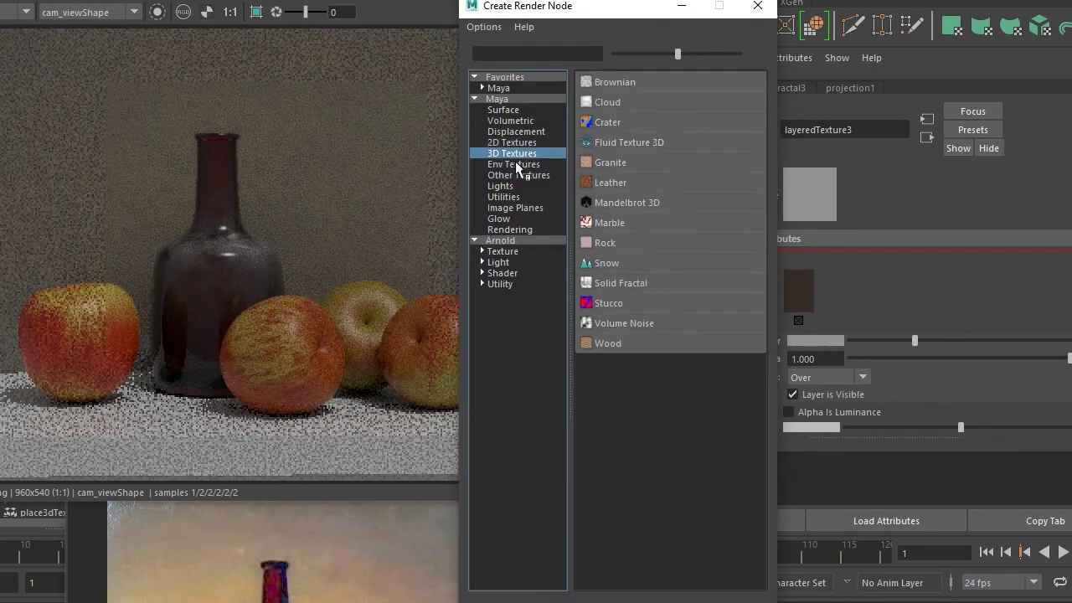
left_click(640, 324)
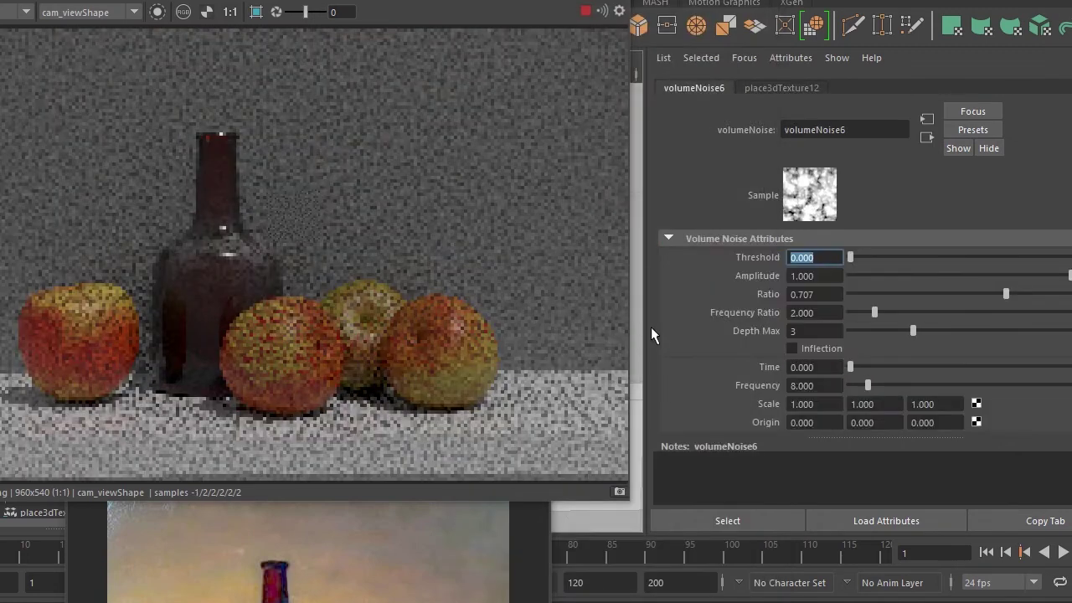
scroll(805, 416, "down", 3)
left_click(716, 346)
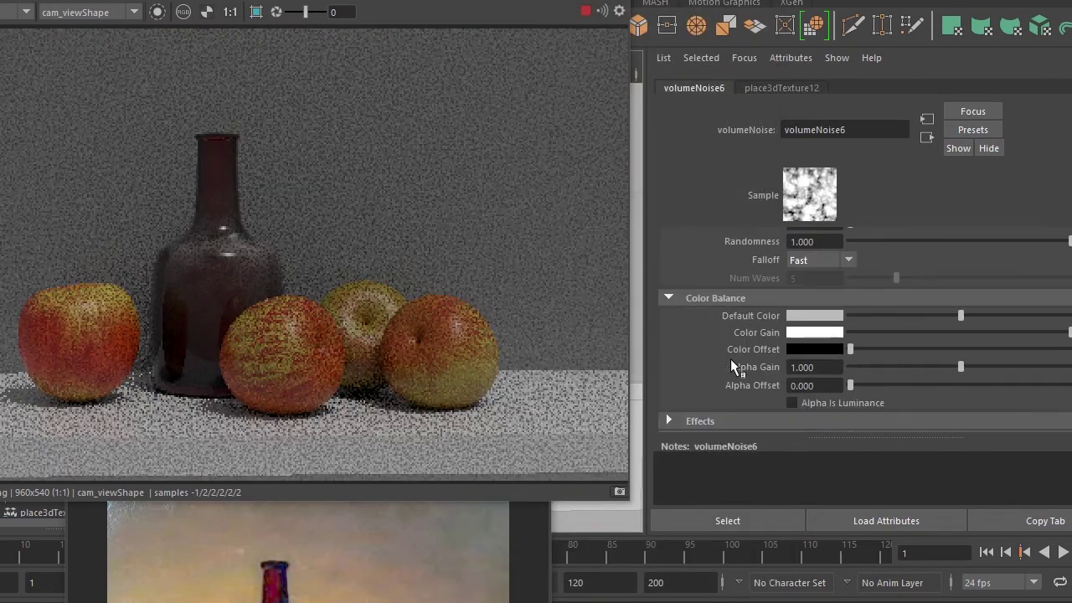
scroll(806, 356, "down", 1)
left_click(806, 356)
scroll(716, 301, "up", 3)
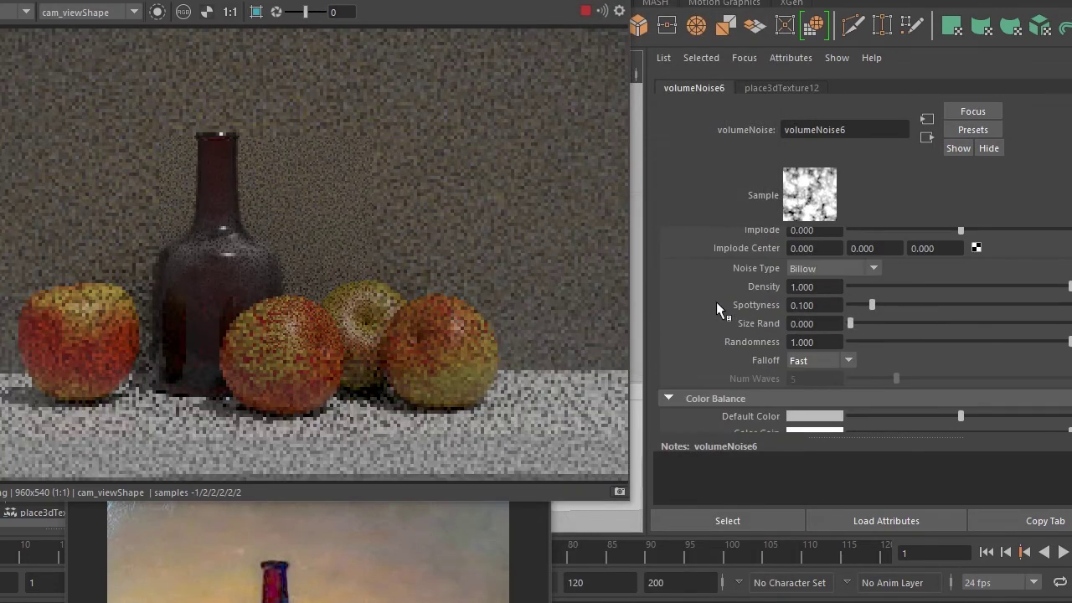
scroll(716, 302, "up", 1)
left_click(836, 368)
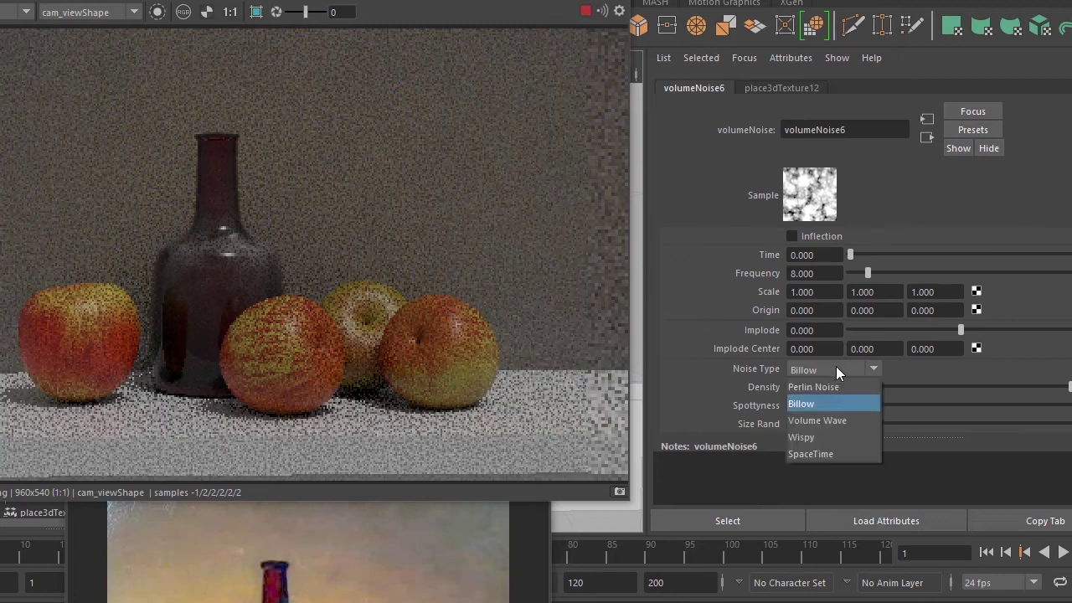
left_click(830, 452)
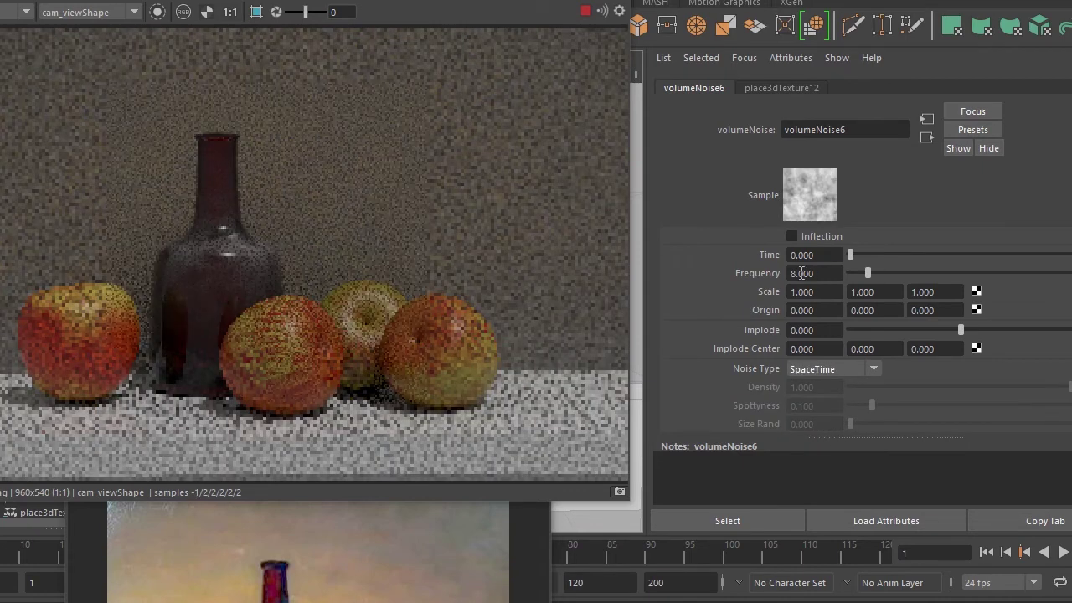
Set place3dTexture12 scale to 50 on X, Y and Z
left_click(804, 294)
type("50")
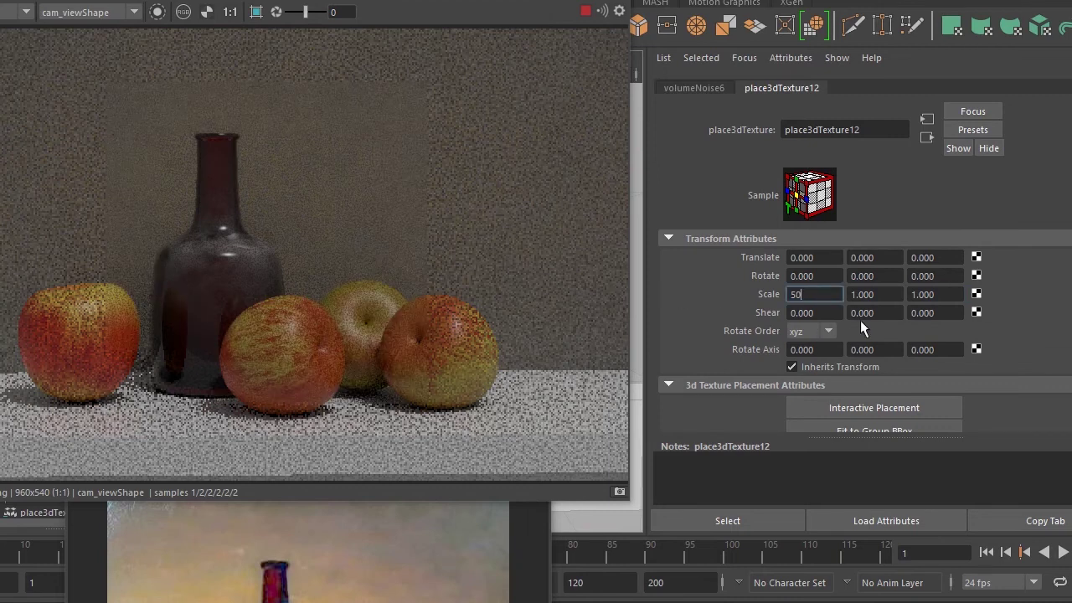
key("Tab")
type("50")
key("Tab")
type("50")
key("Return")
left_click(708, 83)
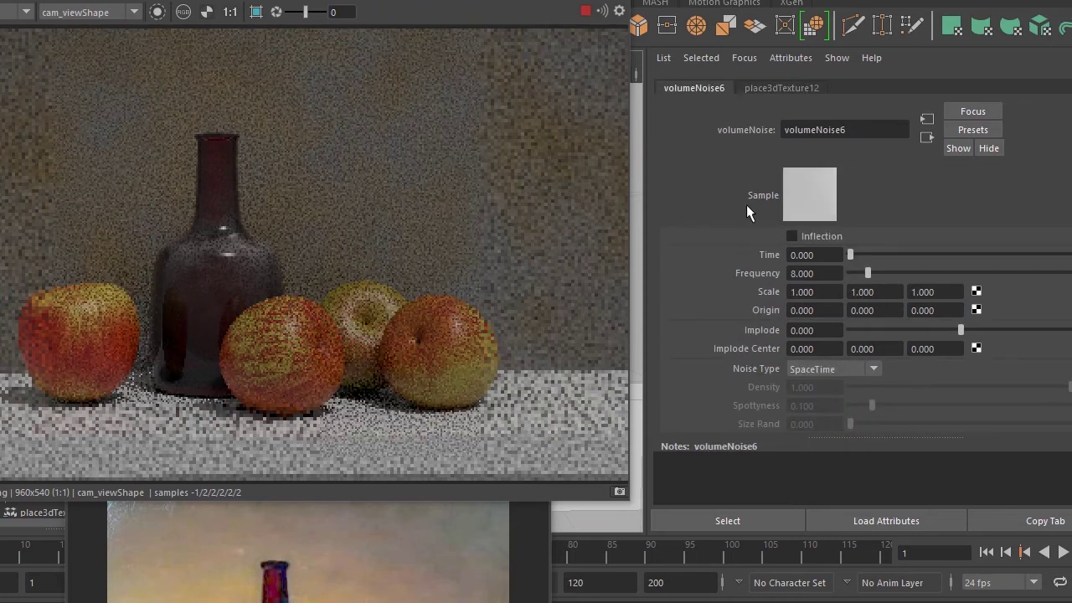
left_click(927, 138)
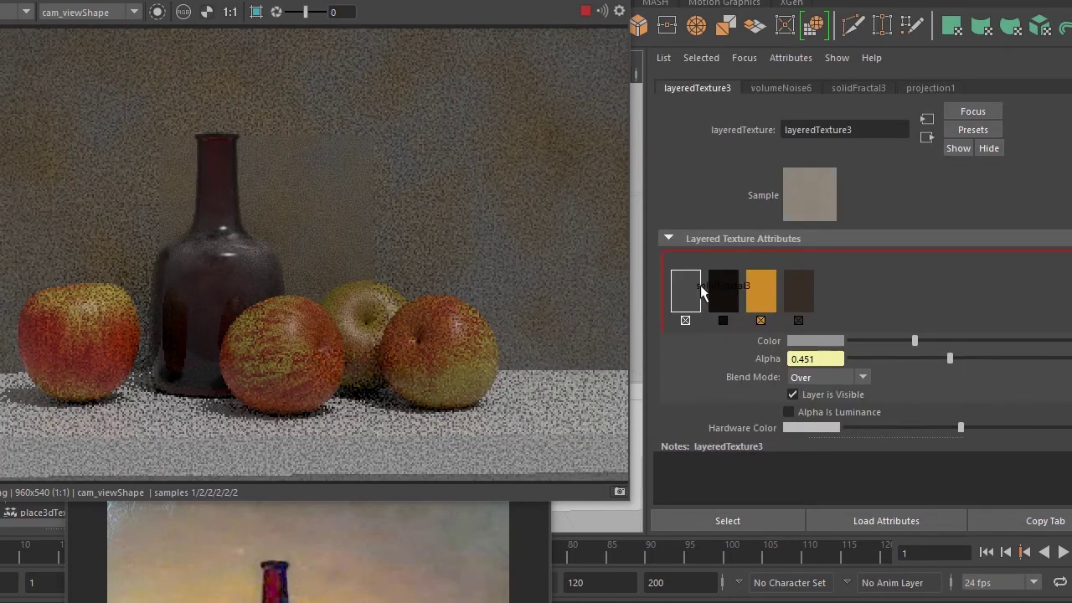
Recolour layeredTexture3's first layer a dark tan brown (hue about 37, saturation 0.79)
left_click(704, 293)
left_click(716, 320)
left_click_drag(914, 341, 872, 340)
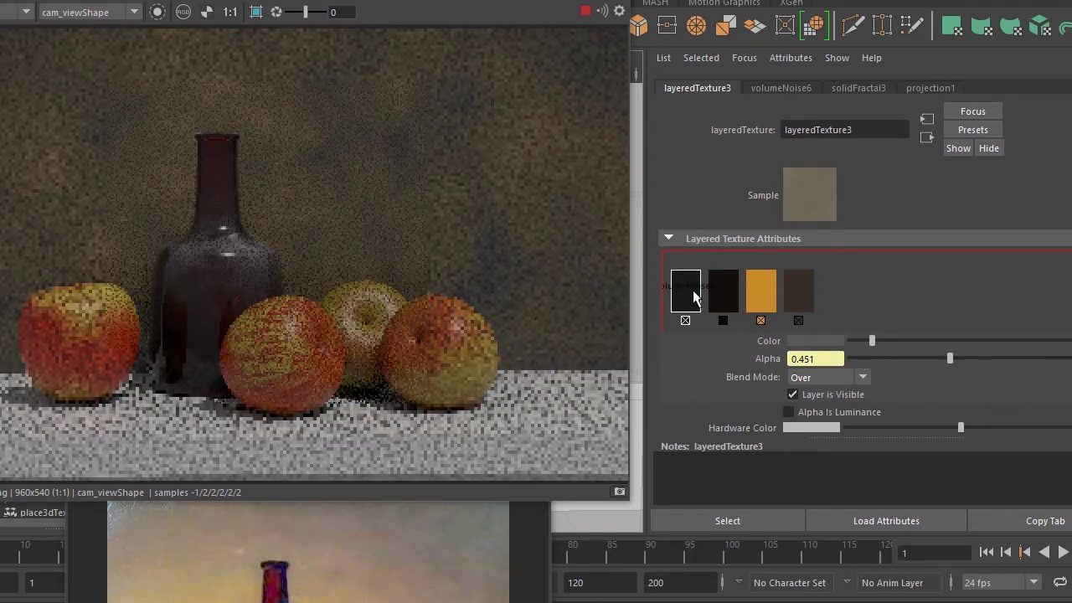
left_click(828, 335)
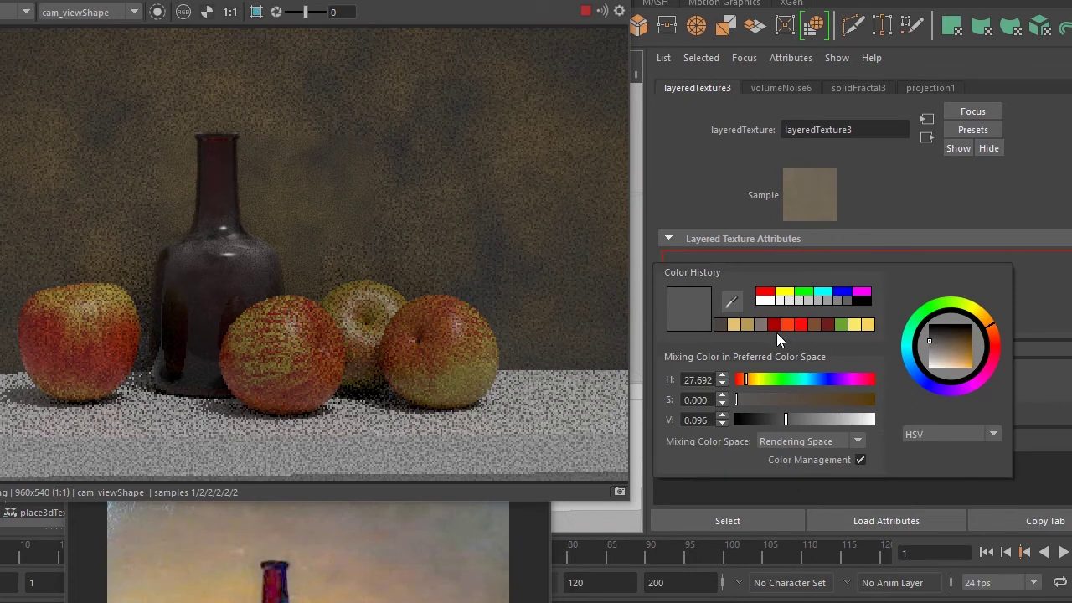
left_click(733, 325)
left_click_drag(867, 416, 811, 429)
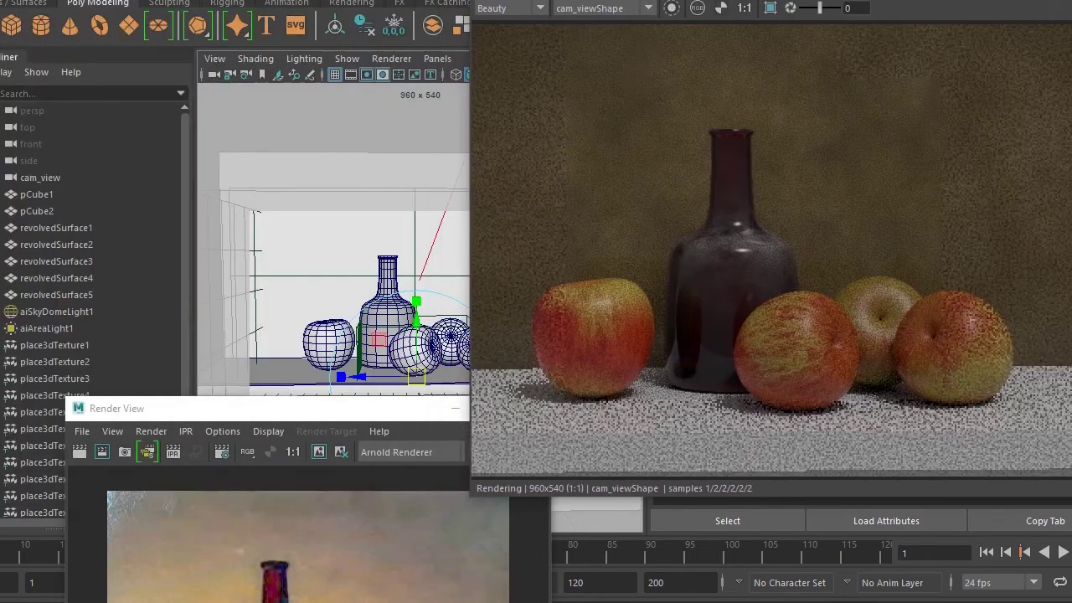
Assign pCube1 a new aiStandardSurface material and rename it ground_shader
left_click_drag(330, 412, 244, 578)
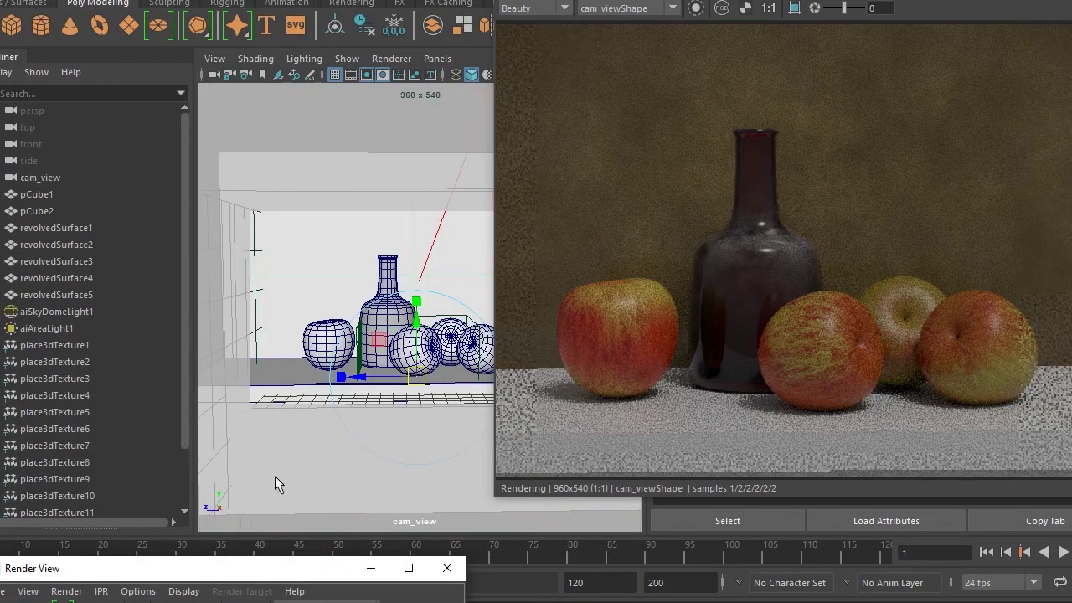
left_click(278, 385)
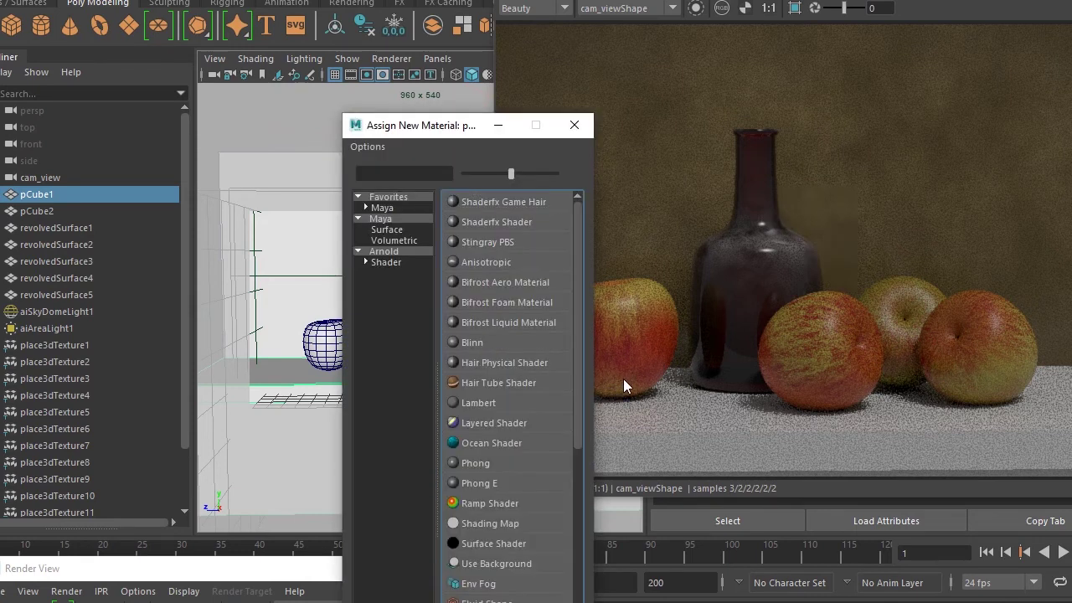
left_click_drag(444, 125, 328, 32)
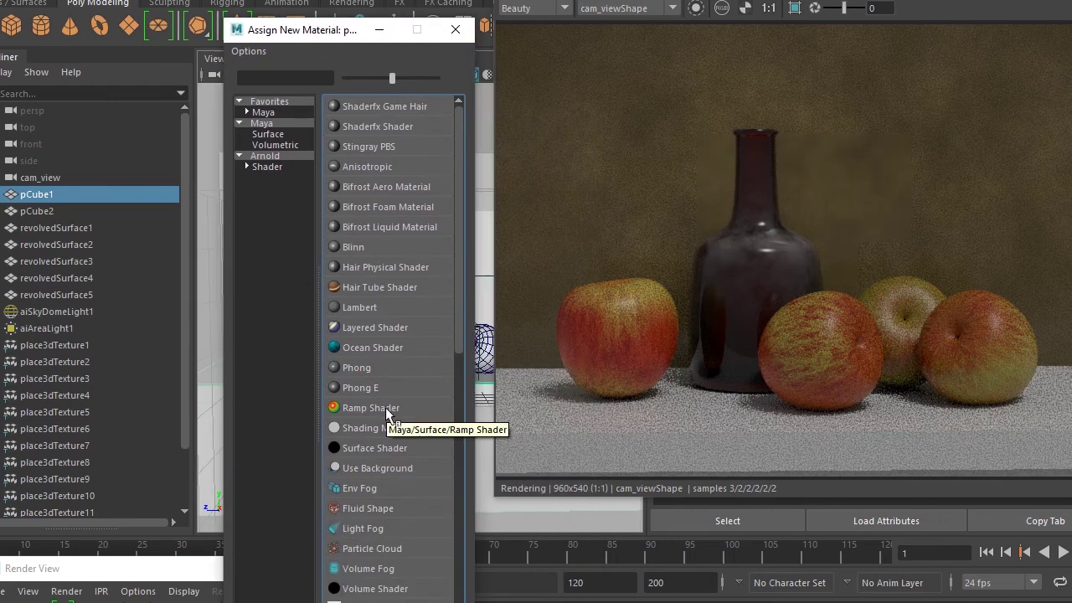
left_click(263, 167)
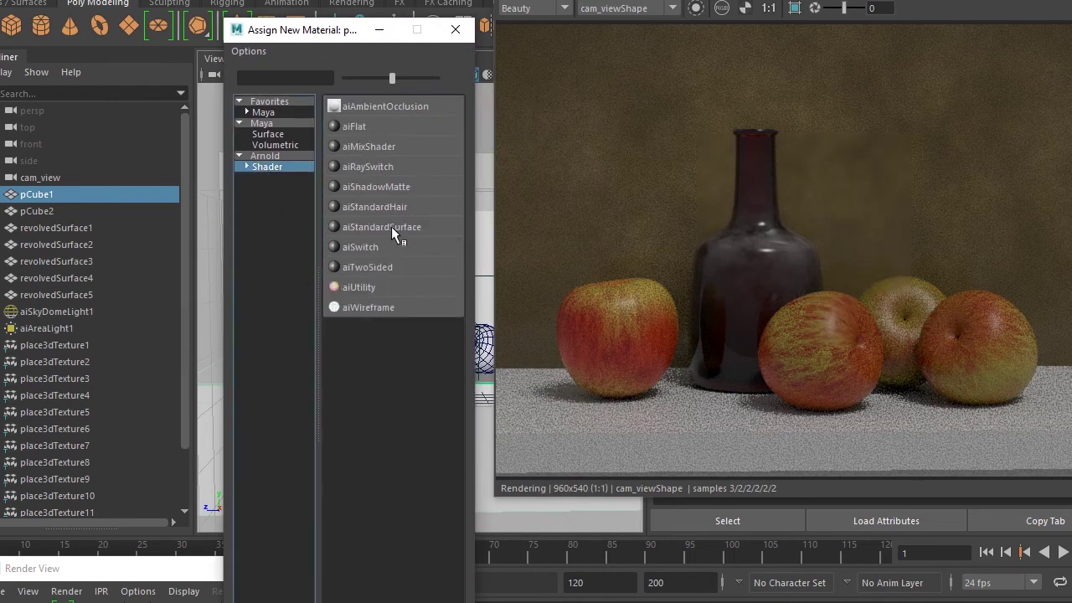
left_click(391, 226)
left_click_drag(828, 21, 325, 8)
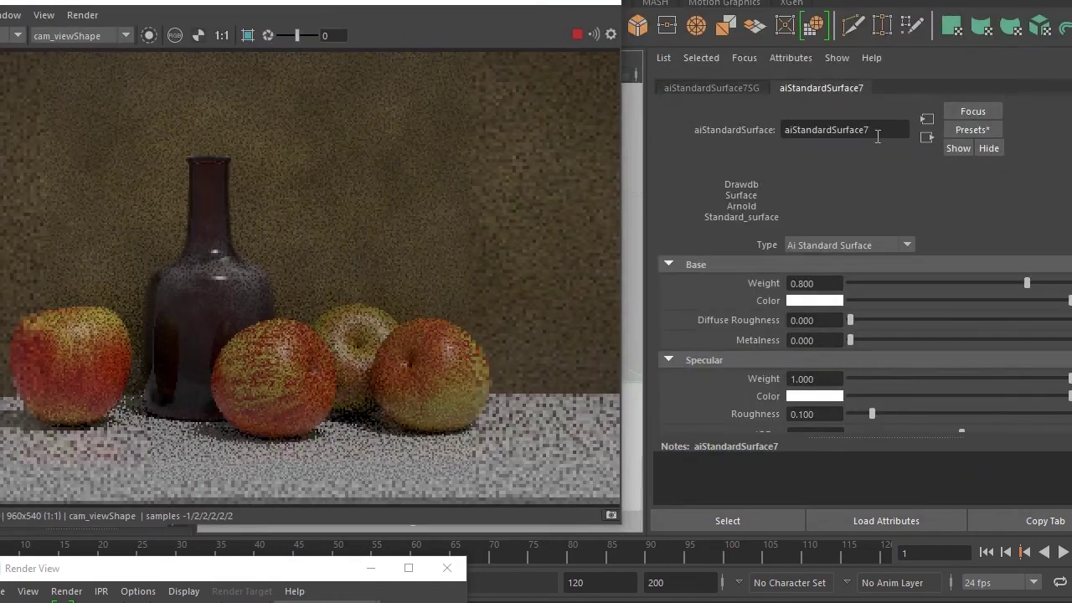
double_click(844, 130)
type("ground_shader")
key("Return")
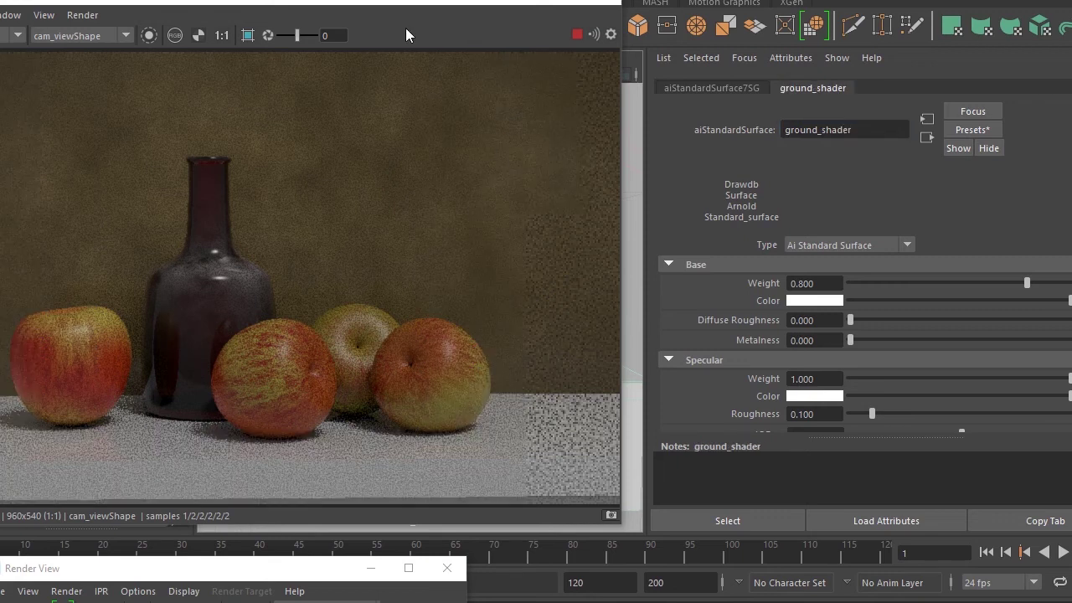
left_click_drag(436, 3, 476, 0)
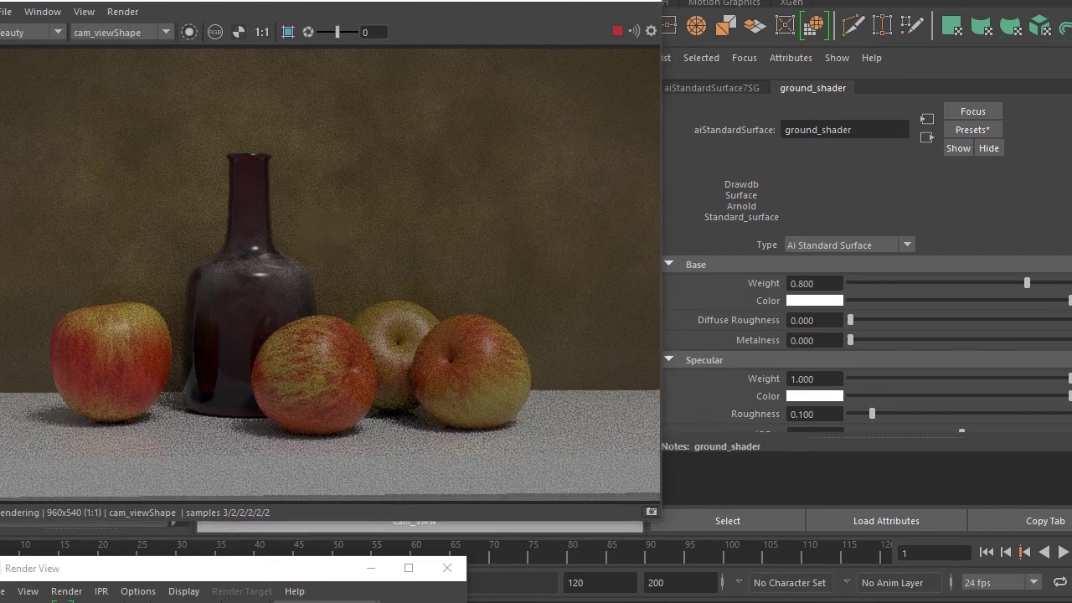
Map ground_shader's Base Color to a Layered Texture and colour its layer a greyish brown
left_click(1070, 300)
left_click(503, 153)
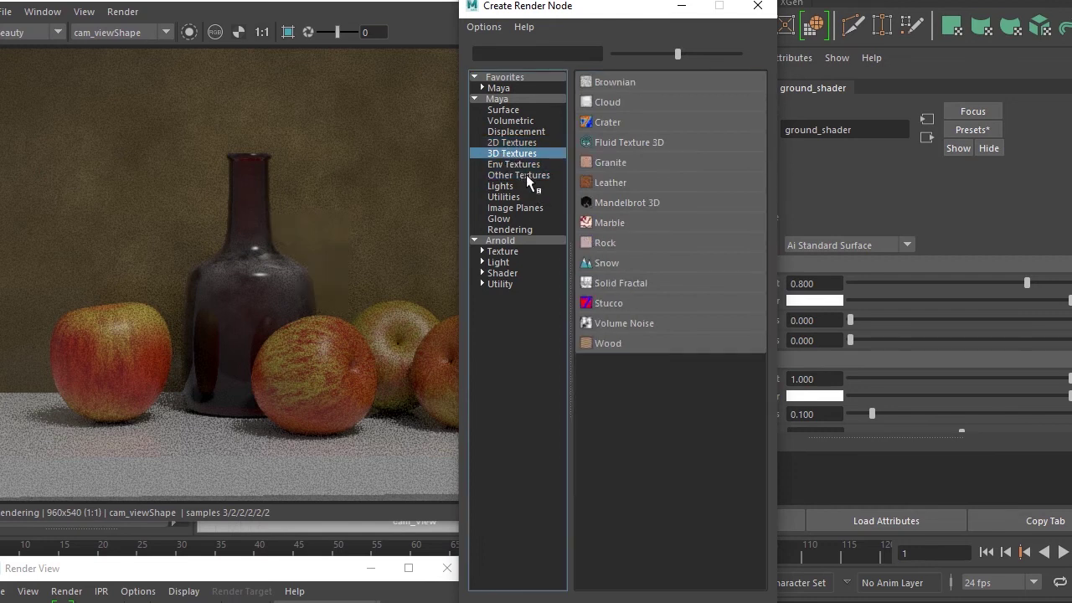
left_click(536, 175)
left_click(623, 82)
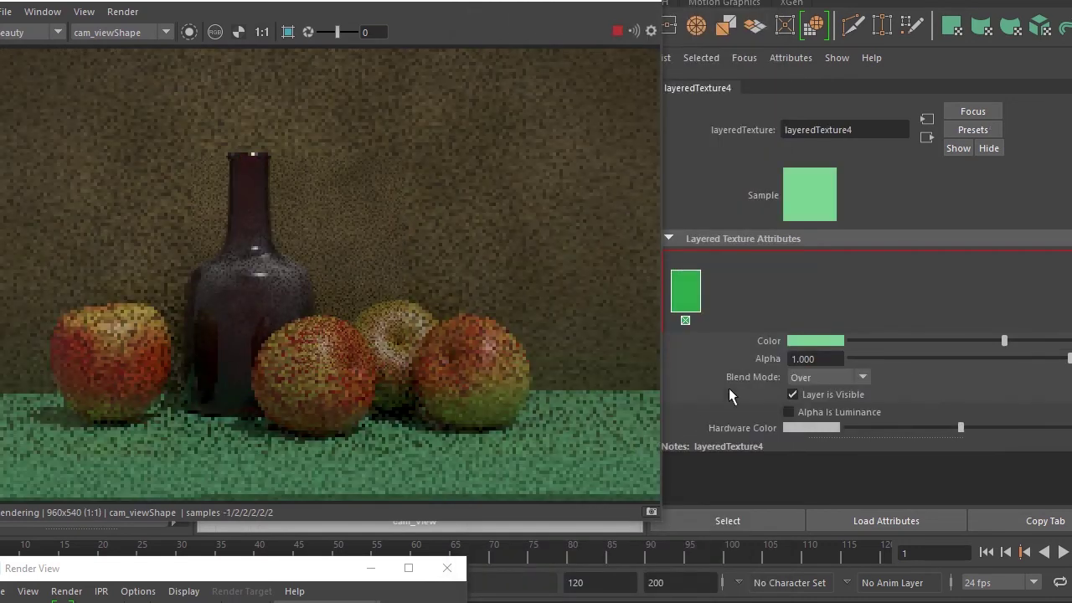
left_click(819, 339)
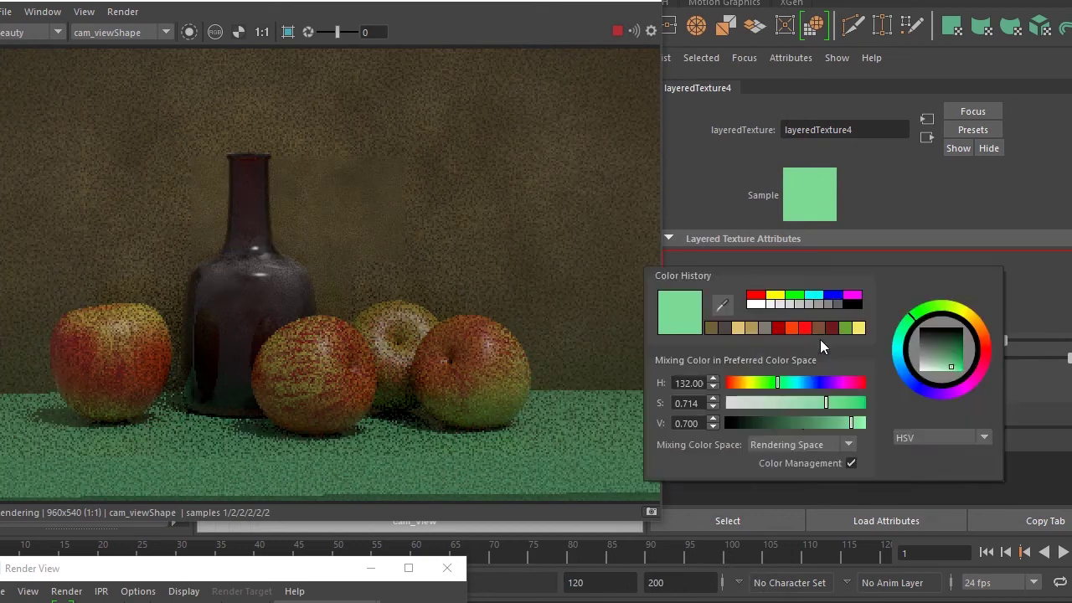
left_click(708, 328)
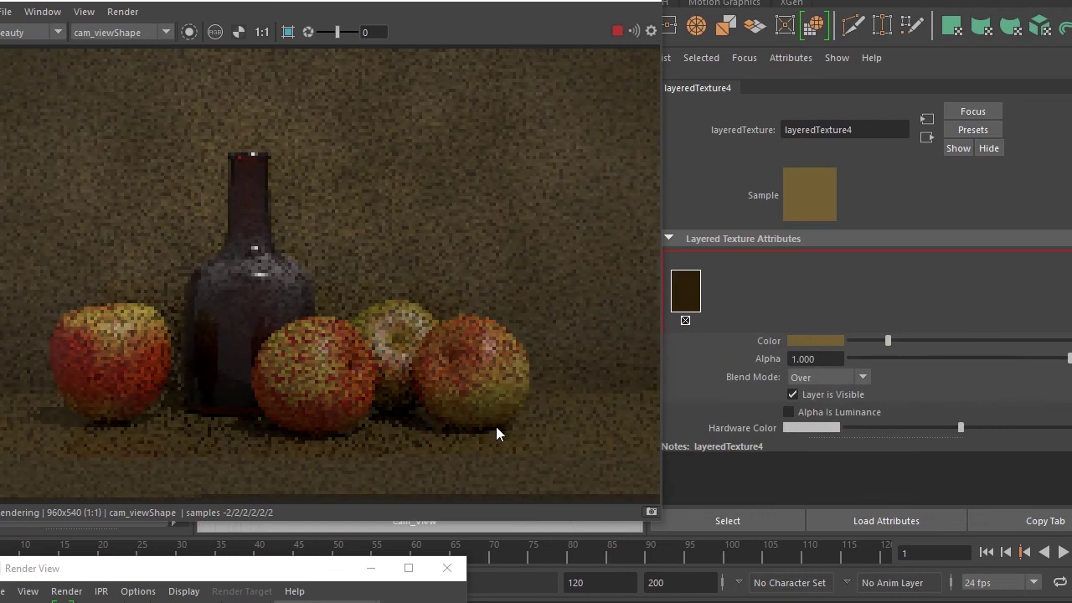
left_click(816, 340)
left_click_drag(739, 384, 737, 383)
left_click_drag(803, 405, 790, 405)
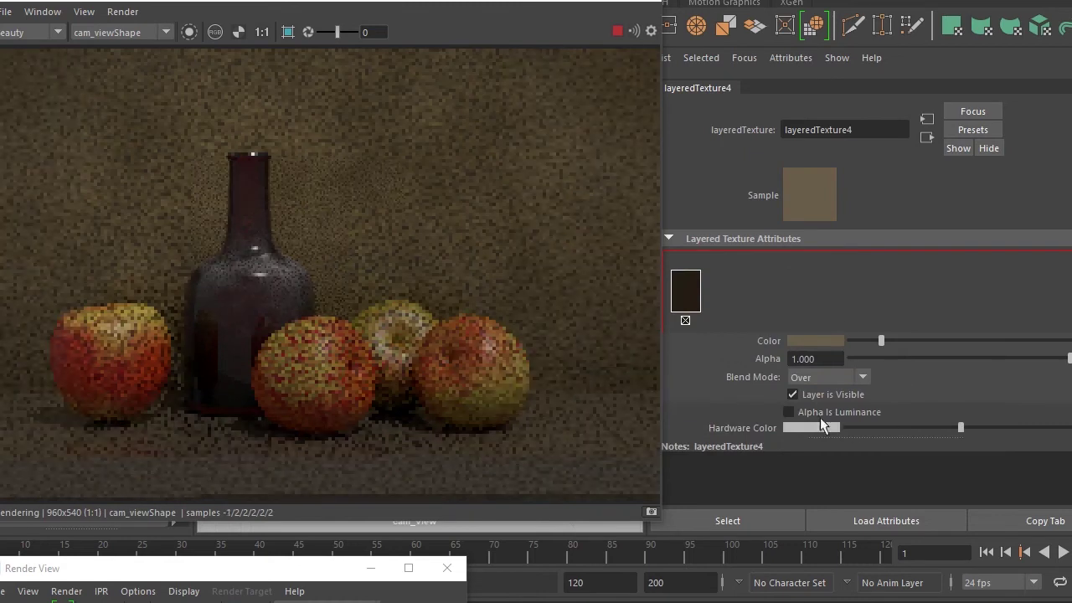
Add a second layer, move it to the top and colour it dark brown
left_click(753, 293)
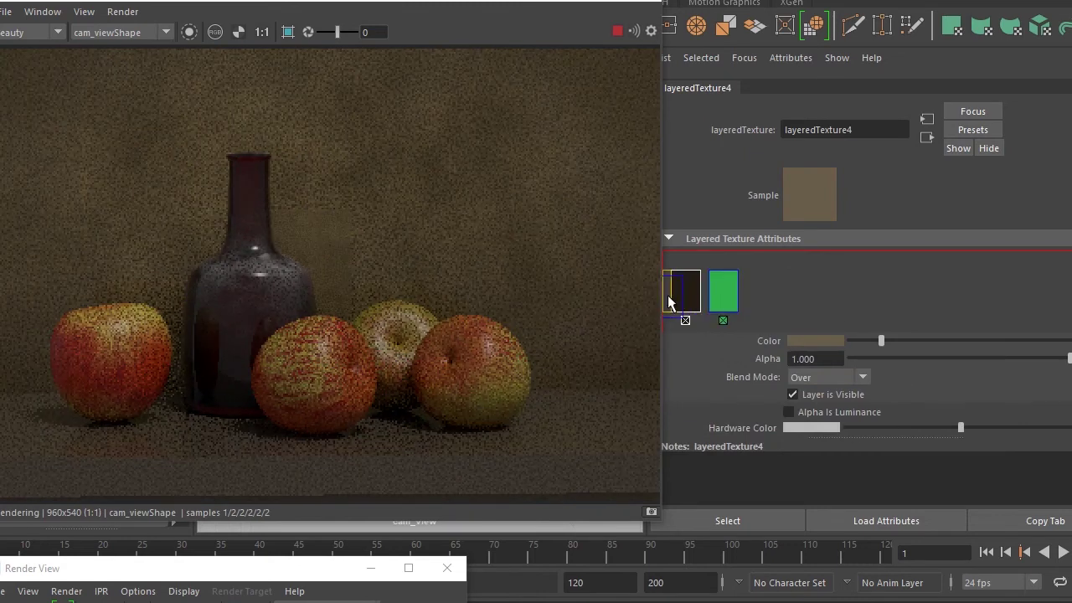
middle_click_drag(669, 302, 670, 300)
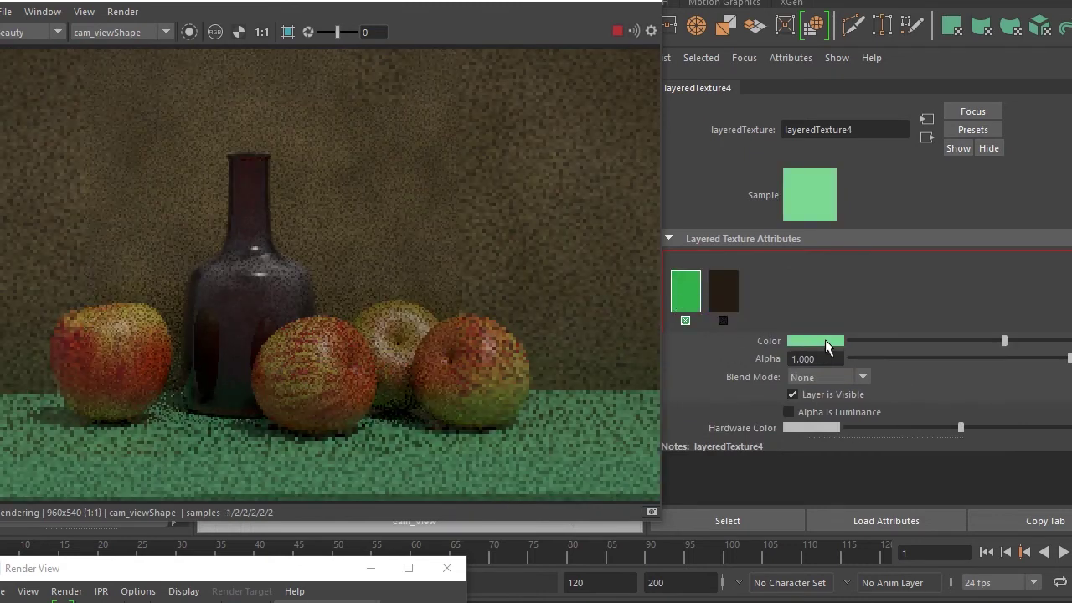
left_click(826, 341)
left_click(929, 360)
left_click_drag(881, 341, 865, 341)
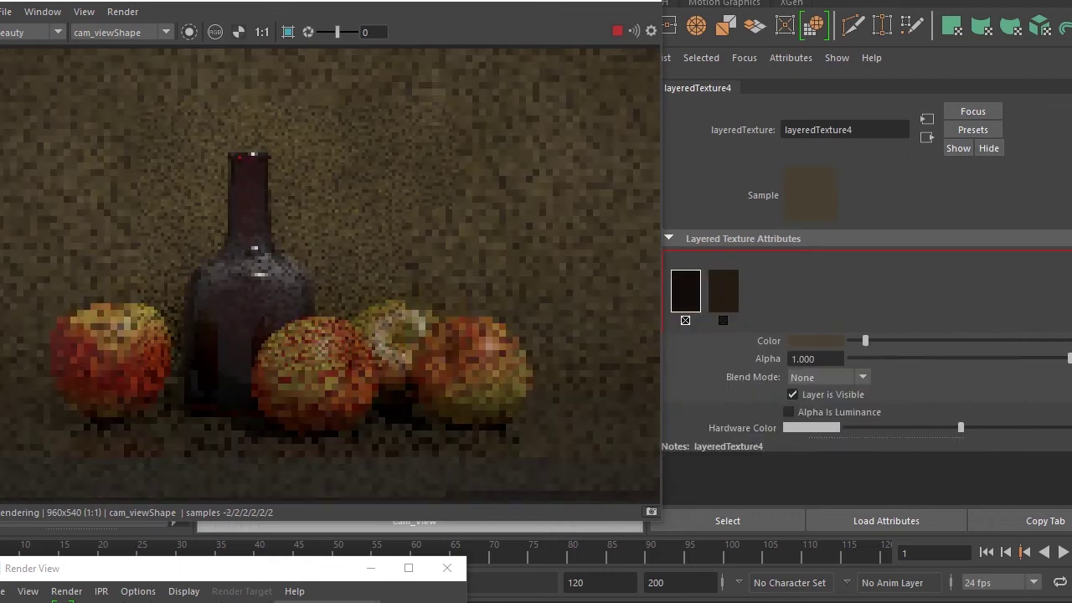
left_click(513, 144)
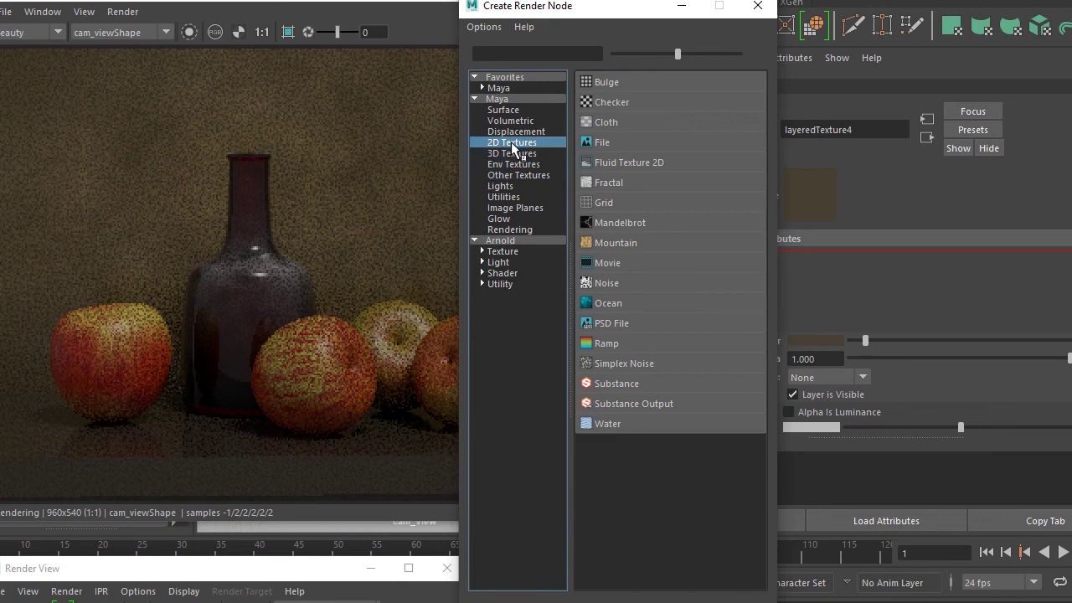
Plug a Fractal texture into the ground layer with Alpha Is Luminance enabled
left_click(609, 181)
scroll(846, 357, "down", 3)
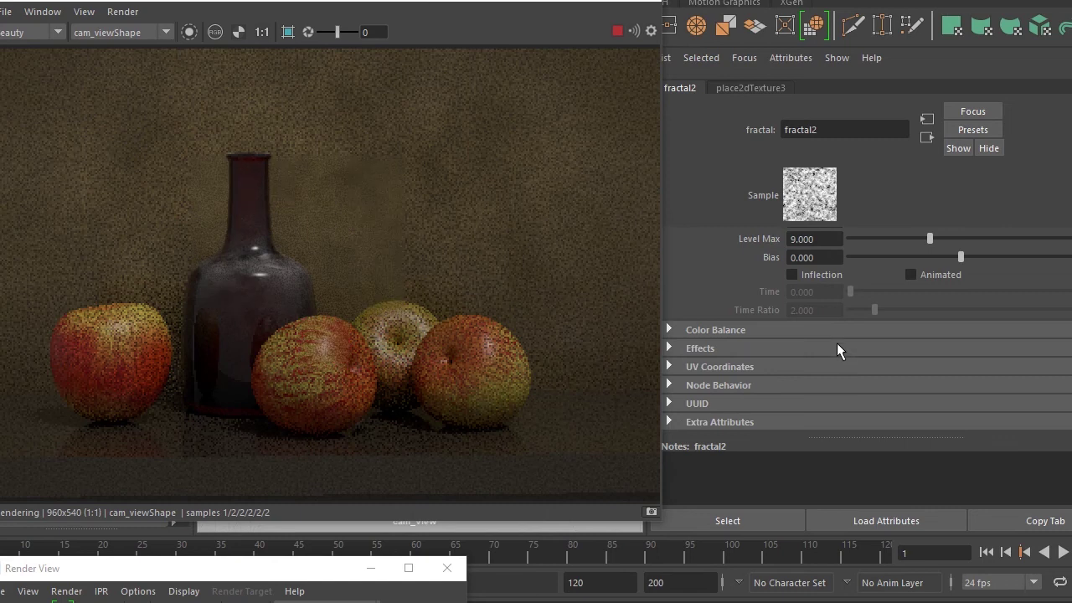
left_click(714, 329)
left_click(806, 332)
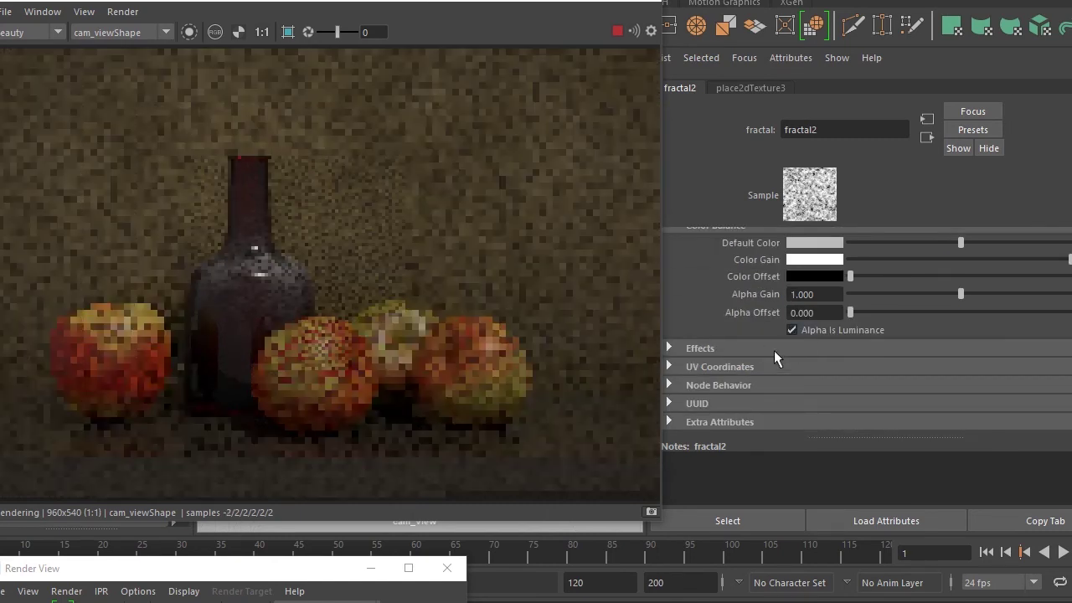
left_click(927, 137)
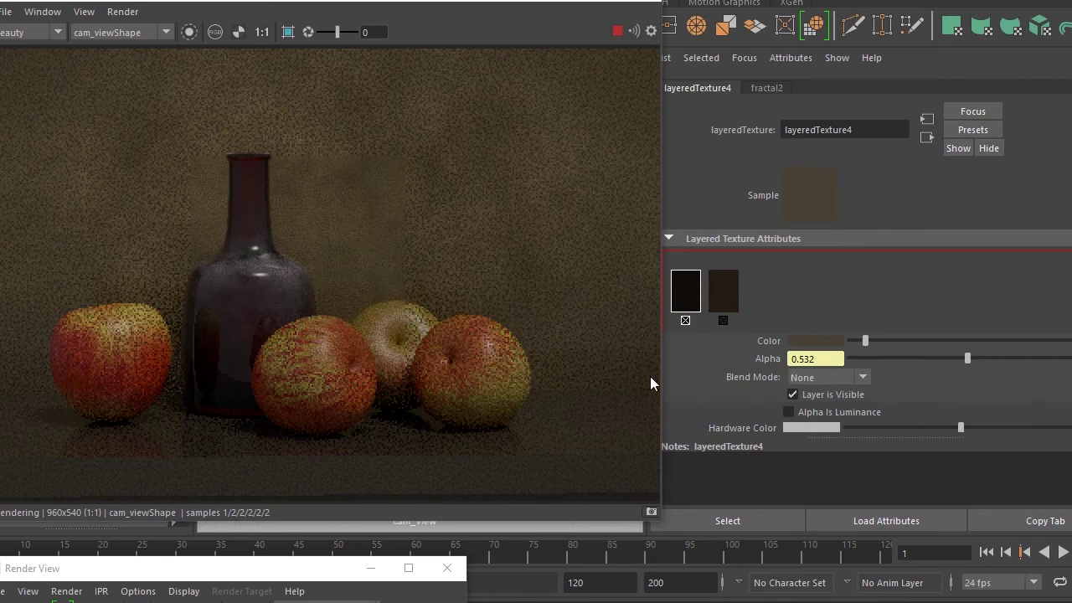
Render only the ground strip, make the second layer red with Over blending, and remove a stray green layer
left_click(287, 32)
left_click_drag(39, 357, 353, 434)
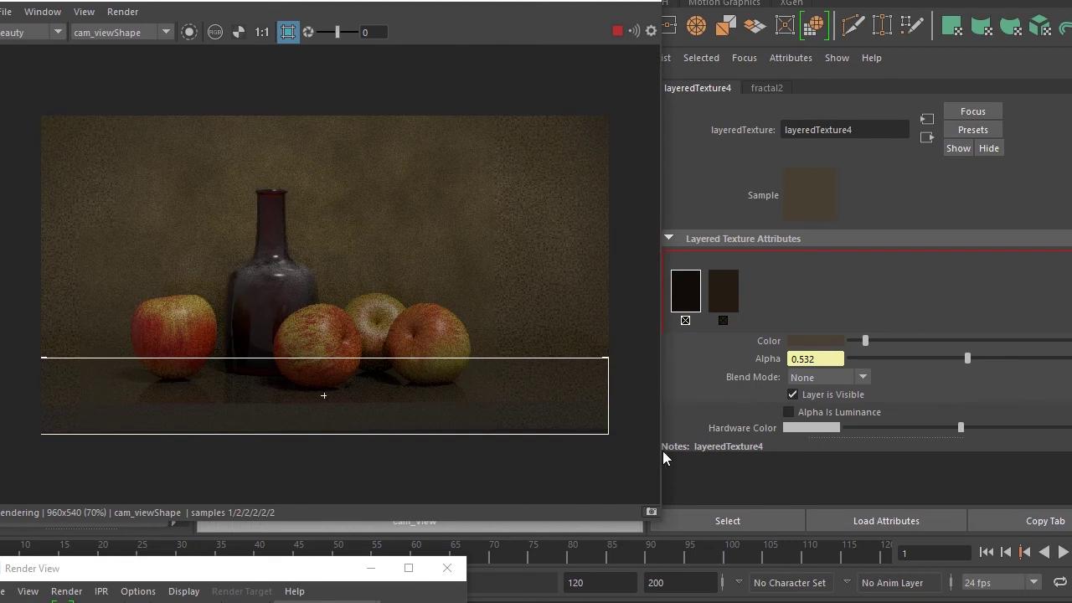
scroll(452, 438, "up", 1)
left_click(725, 299)
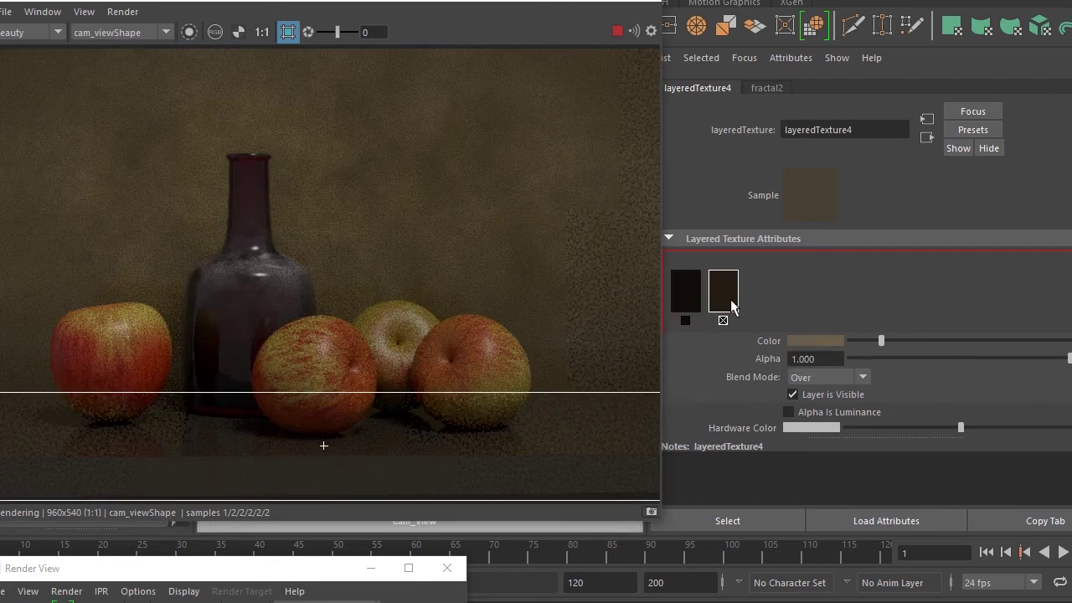
left_click(812, 339)
left_click(749, 301)
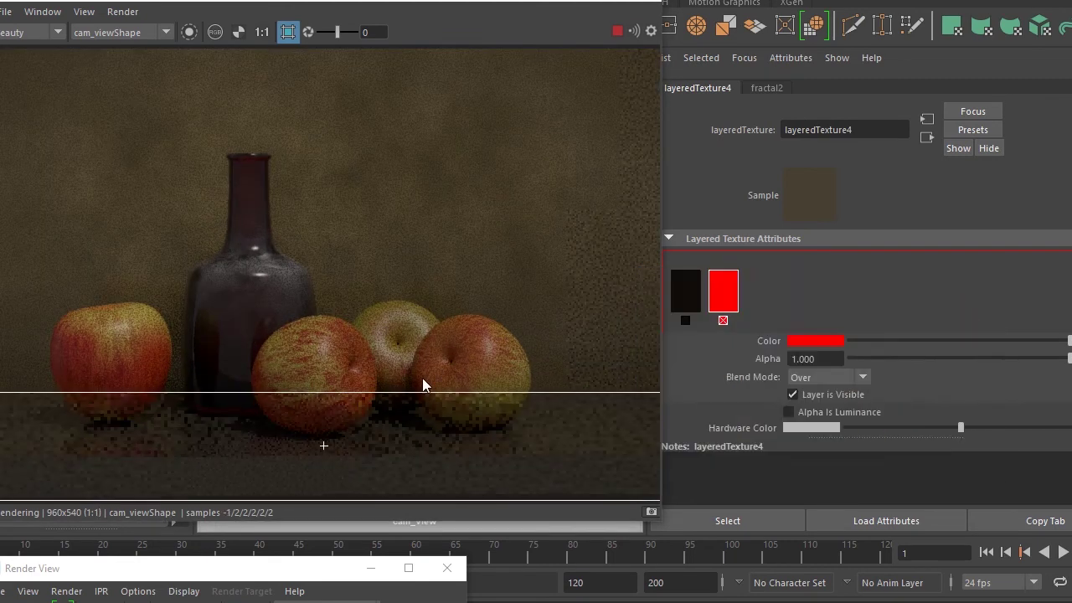
left_click(701, 291)
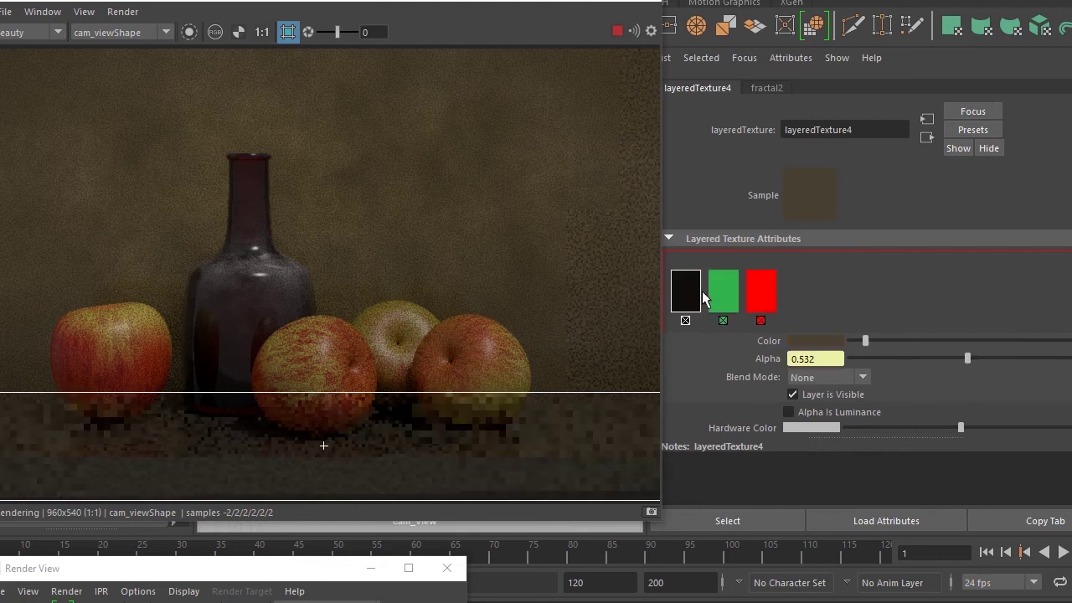
left_click(724, 321)
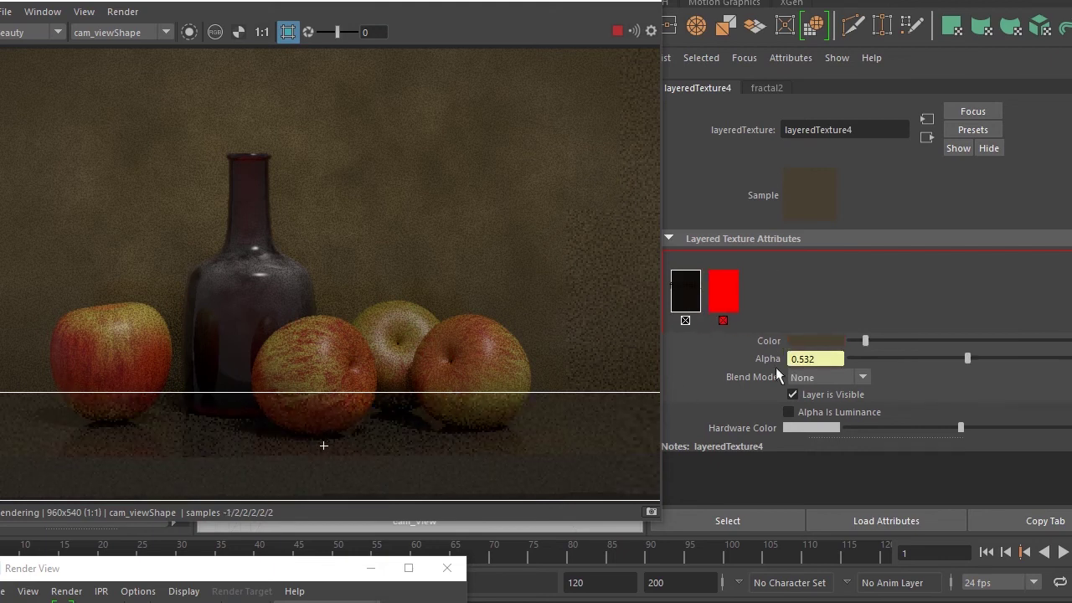
left_click(822, 377)
left_click(813, 412)
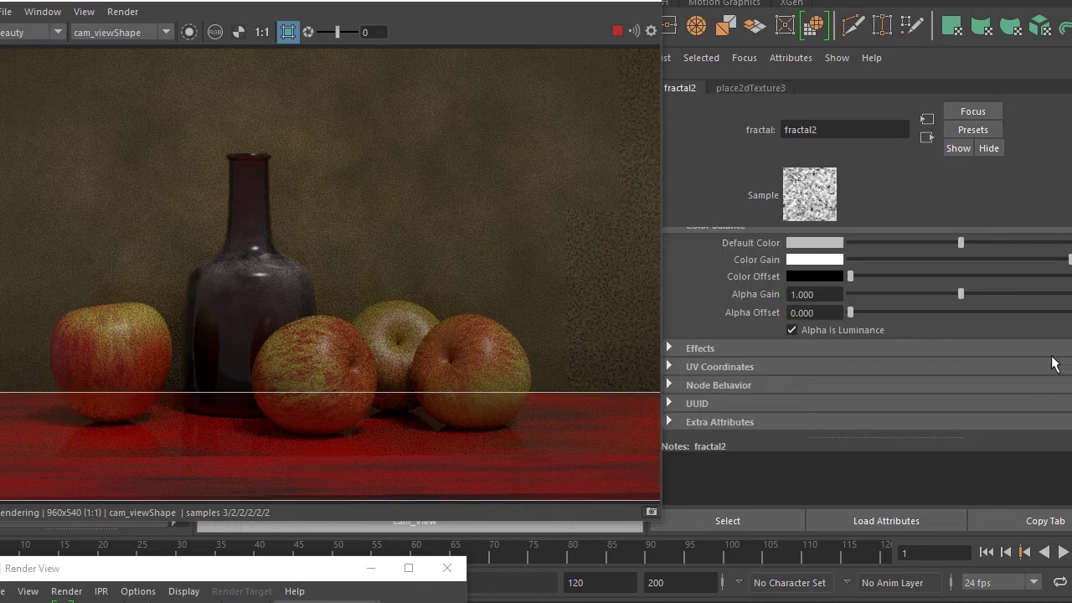
left_click(745, 89)
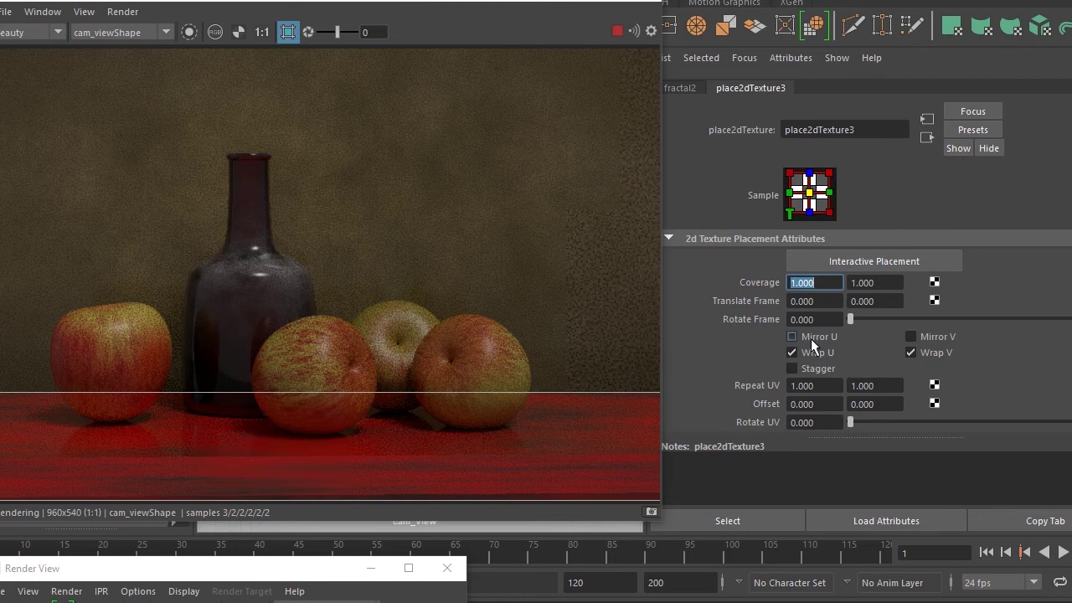
Set place2dTexture3 Repeat UV to 5 and 5
left_click(826, 384)
type("5")
key("Tab")
type("5")
key("Return")
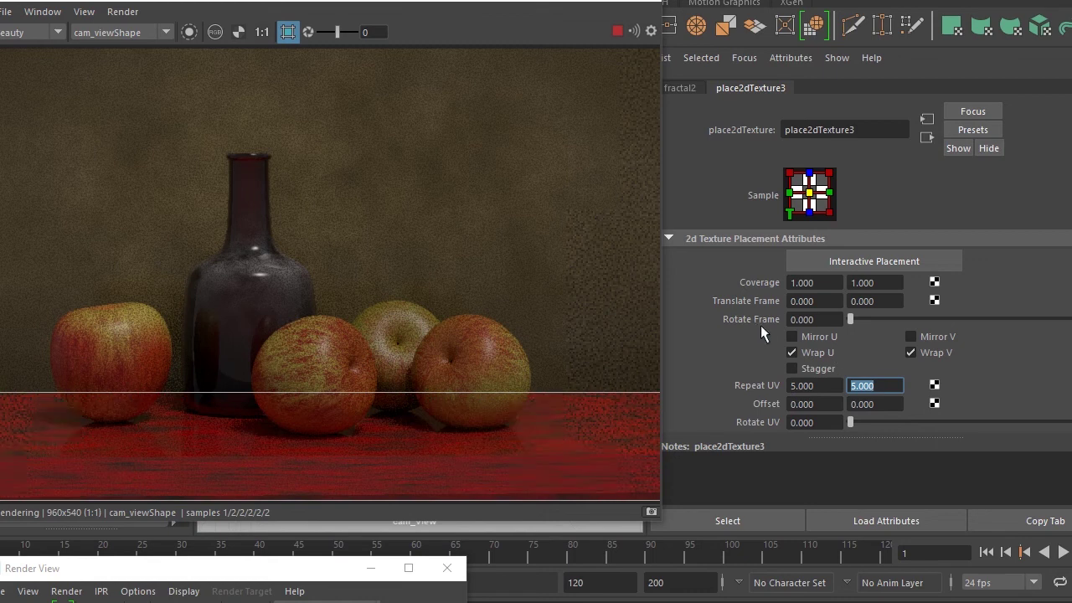
Recolour layeredTexture4's red layer a dark brown from the colour history
left_click(692, 90)
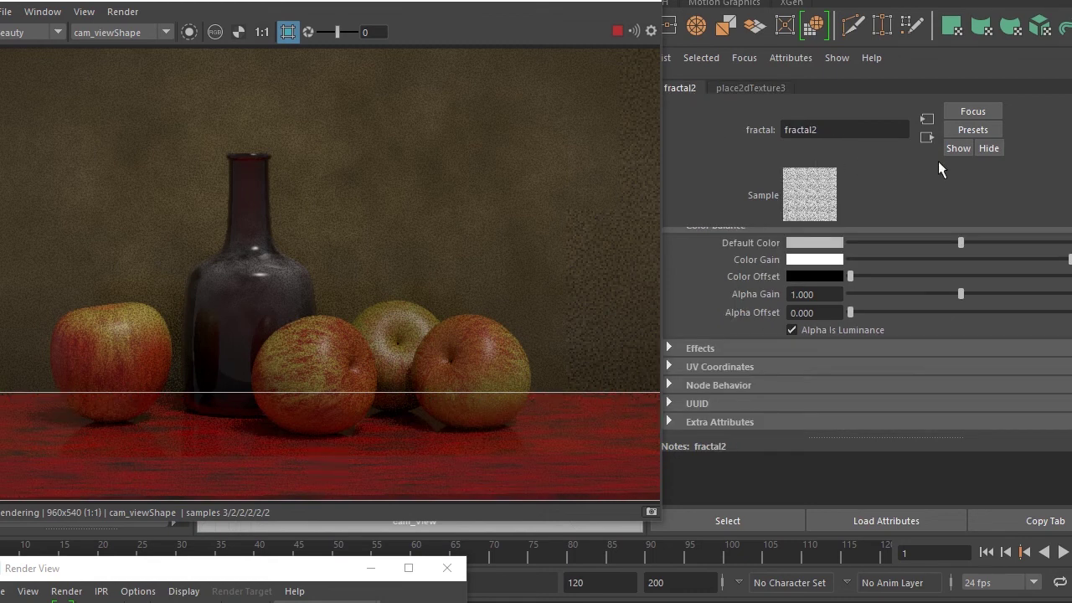
left_click(927, 137)
left_click(724, 296)
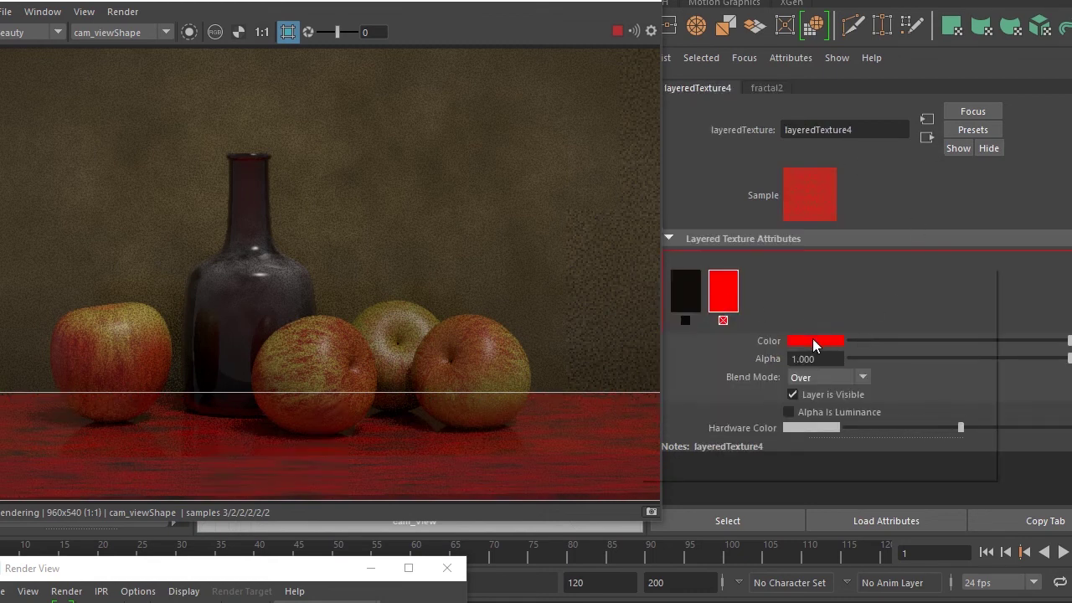
left_click(815, 342)
left_click(717, 327)
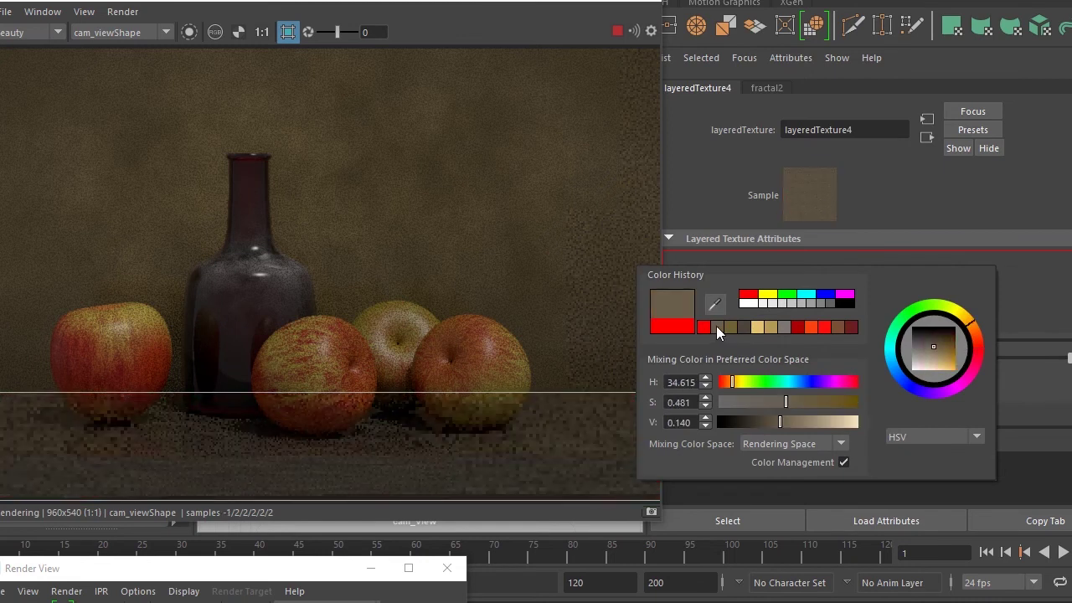
left_click(727, 329)
left_click(720, 326)
left_click_drag(737, 389, 732, 385)
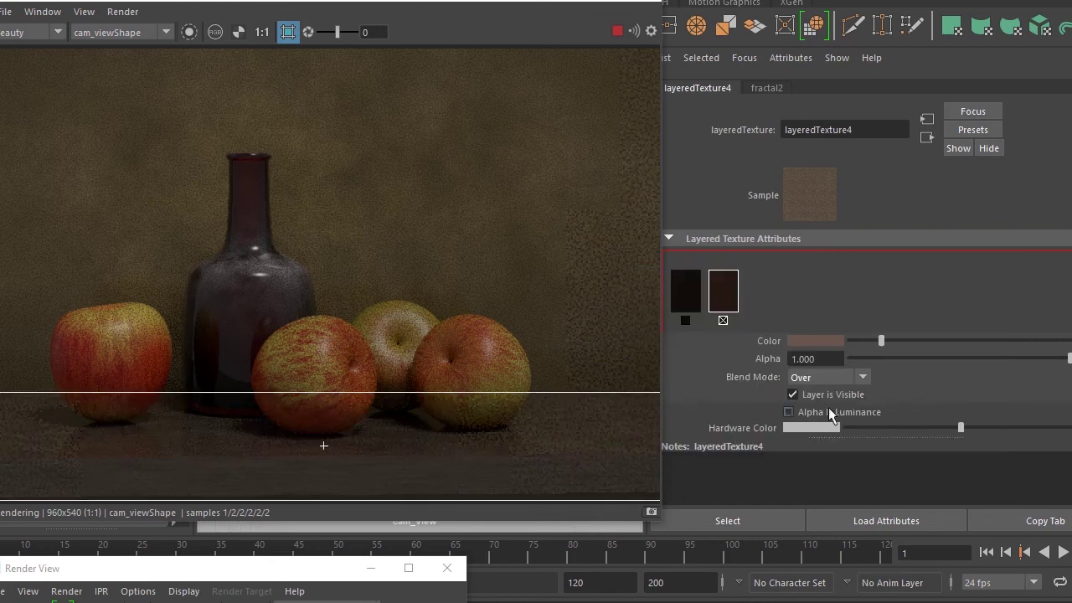
Give ground_shader a Specular Roughness of 0.4 after briefly trying 0.6
left_click(928, 137)
type("0.6")
key("Return")
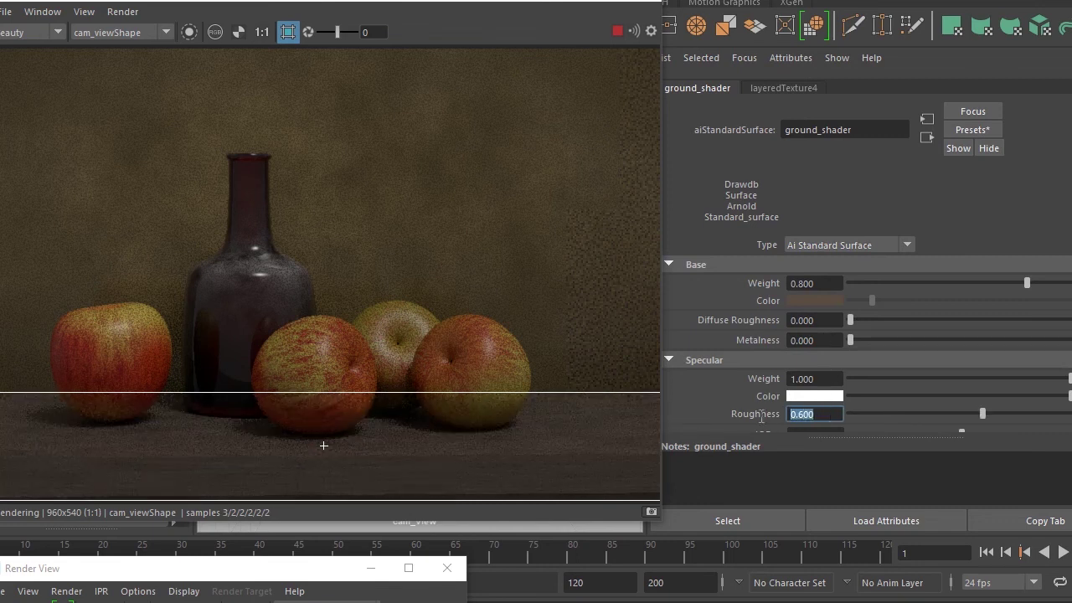
type("0.")
type("4")
key("Return")
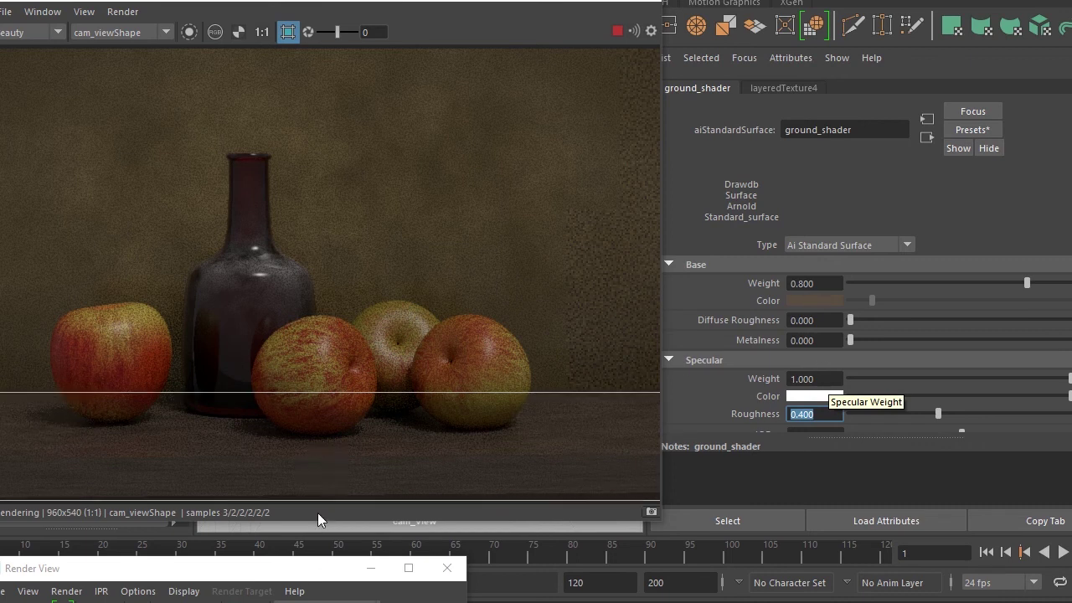
scroll(387, 439, "down", 1)
scroll(387, 439, "up", 1)
scroll(386, 439, "down", 1)
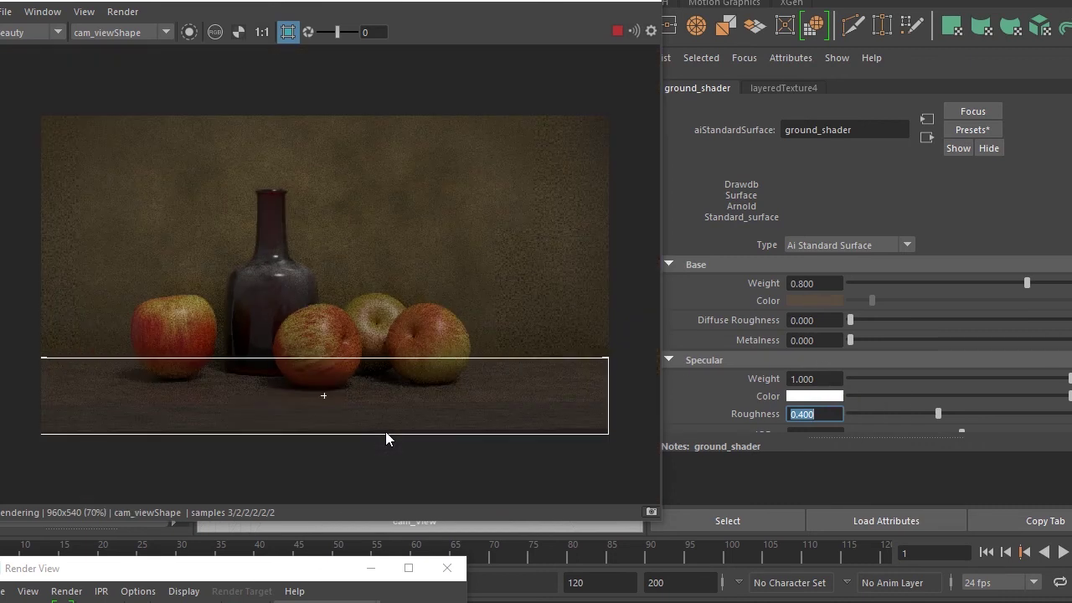
scroll(386, 439, "up", 1)
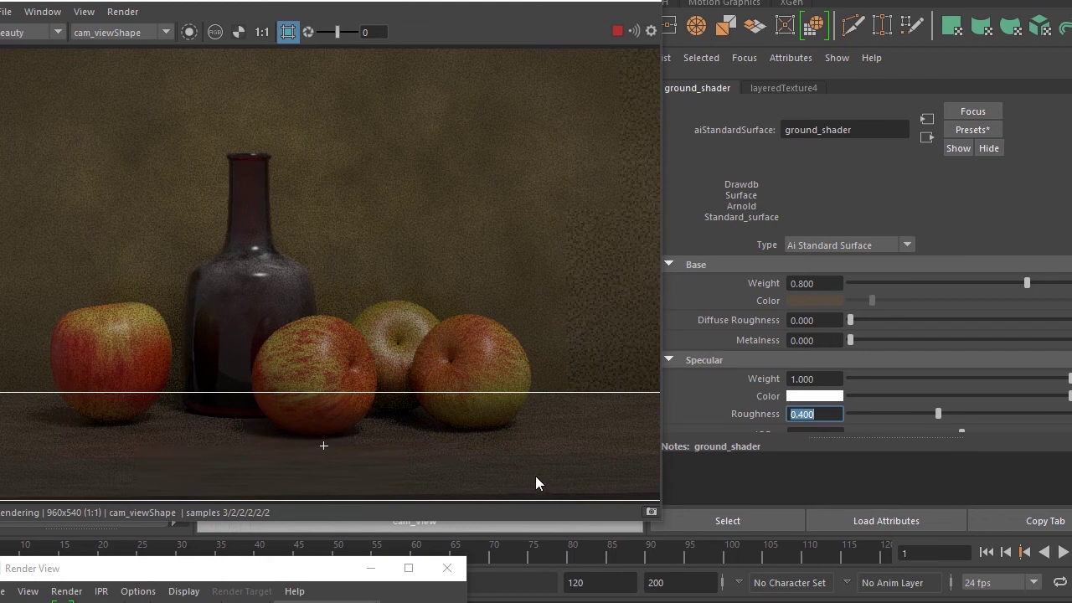
left_click_drag(492, 2, 973, 16)
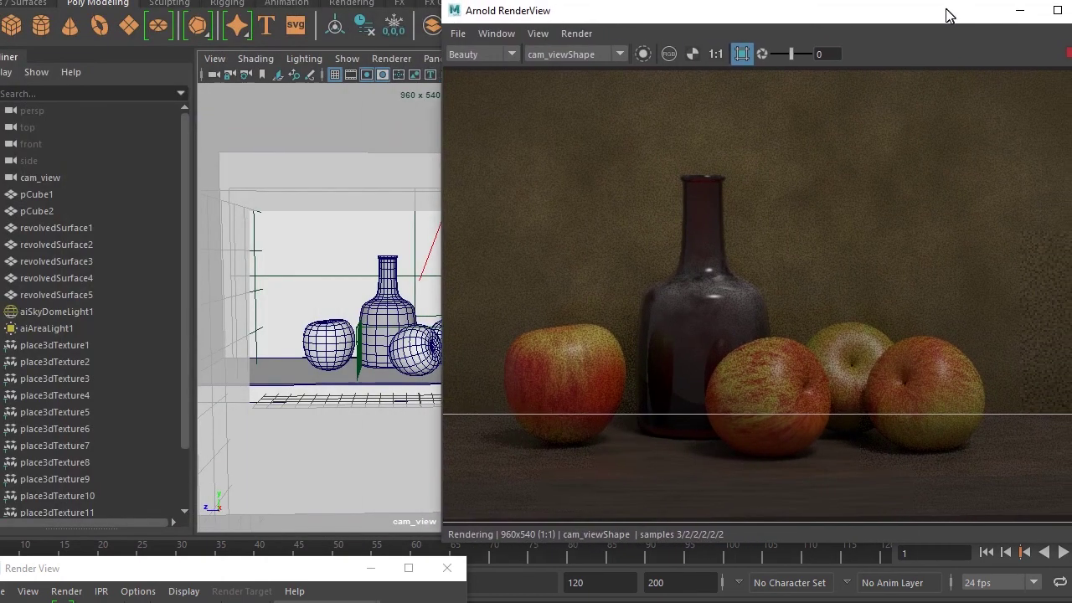
Turn off Render Region and restart the IPR so the whole frame renders
left_click_drag(974, 16, 860, 11)
scroll(725, 243, "down", 1)
left_click(657, 48)
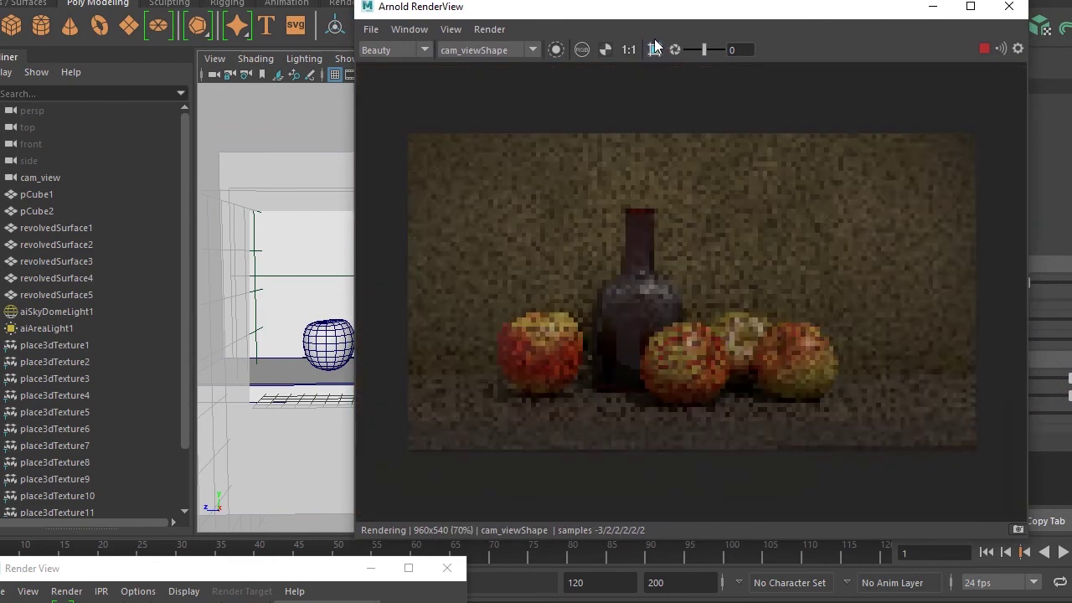
scroll(643, 241, "up", 1)
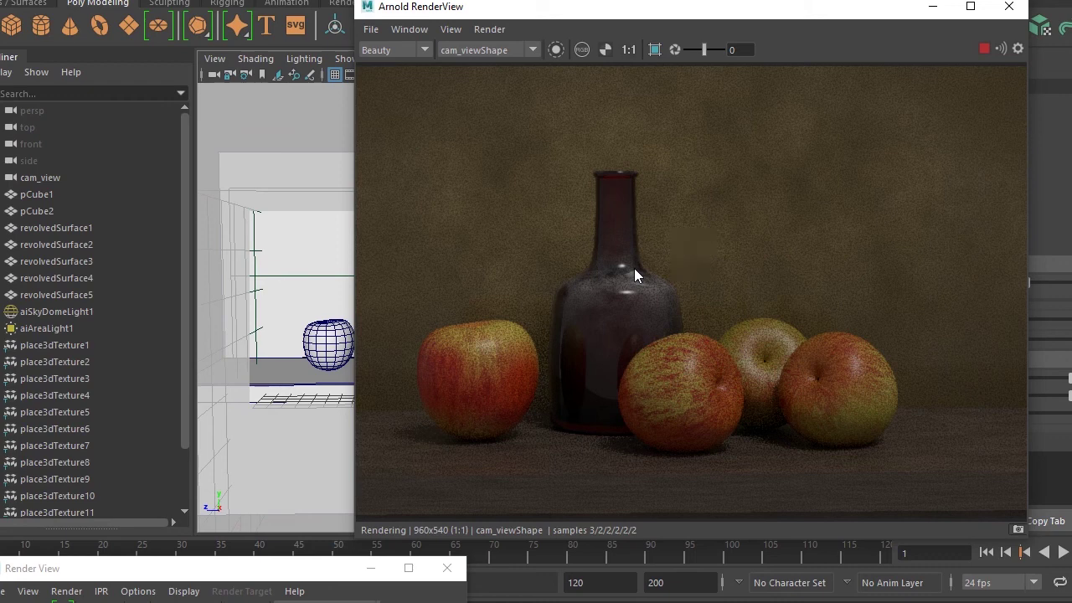
scroll(704, 319, "down", 2)
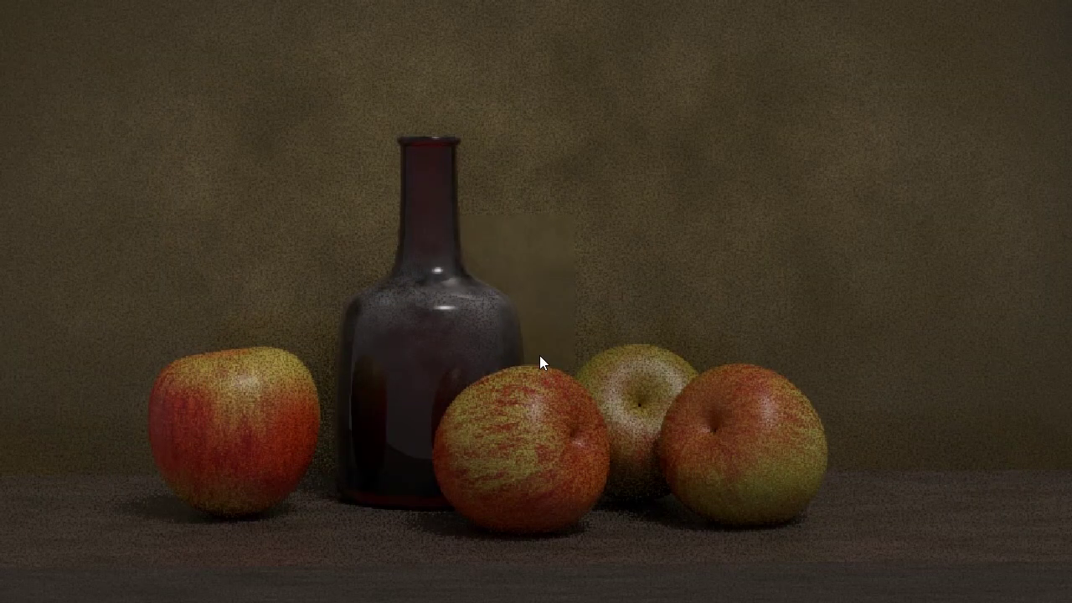
scroll(539, 355, "down", 2)
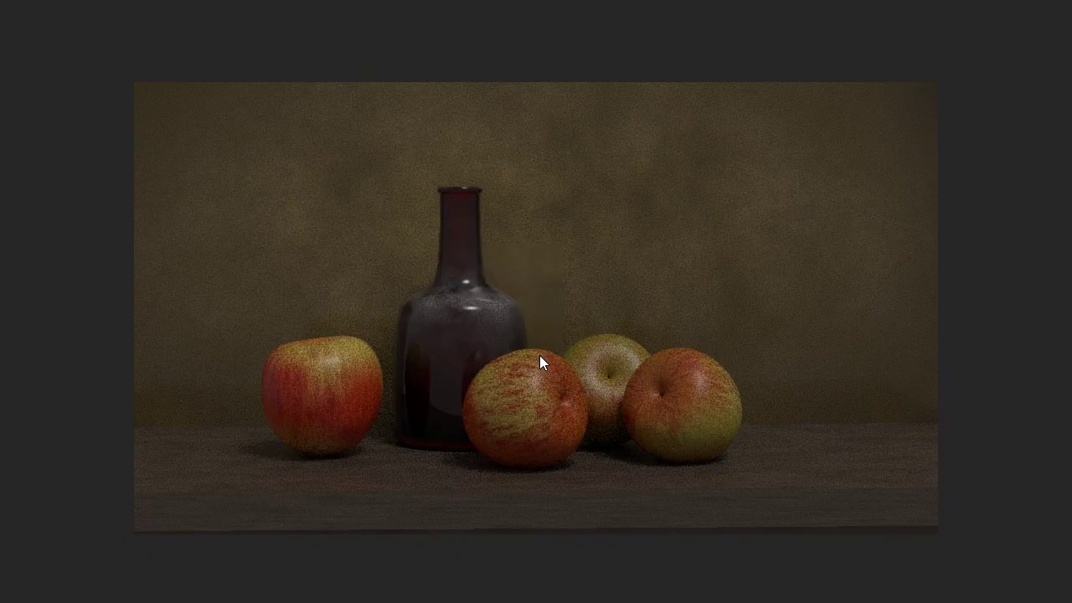
scroll(539, 361, "up", 2)
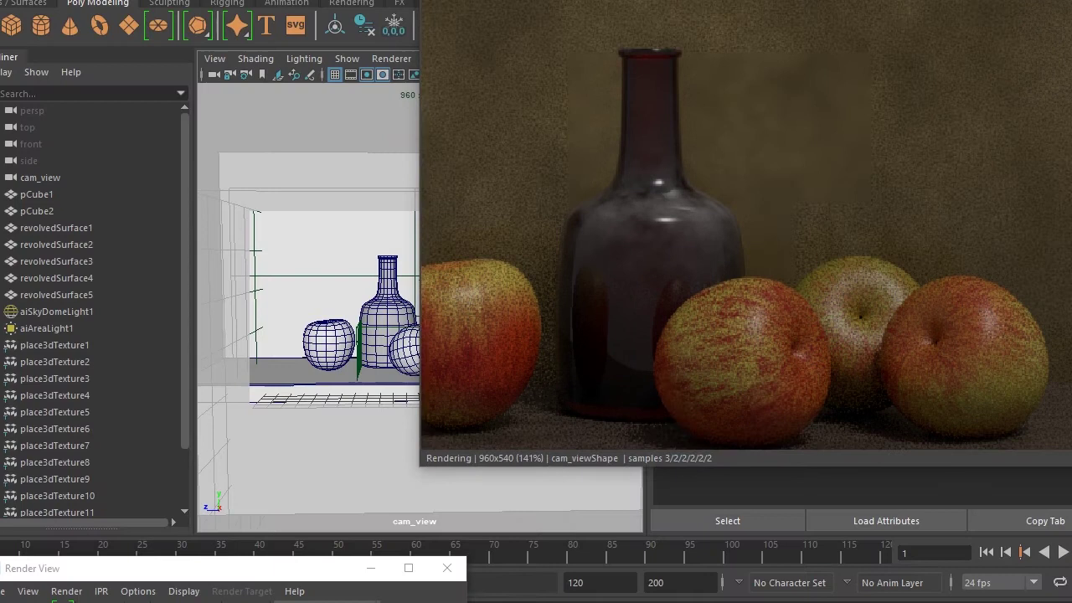
scroll(615, 203, "down", 3)
scroll(636, 204, "up", 2)
scroll(670, 200, "down", 2)
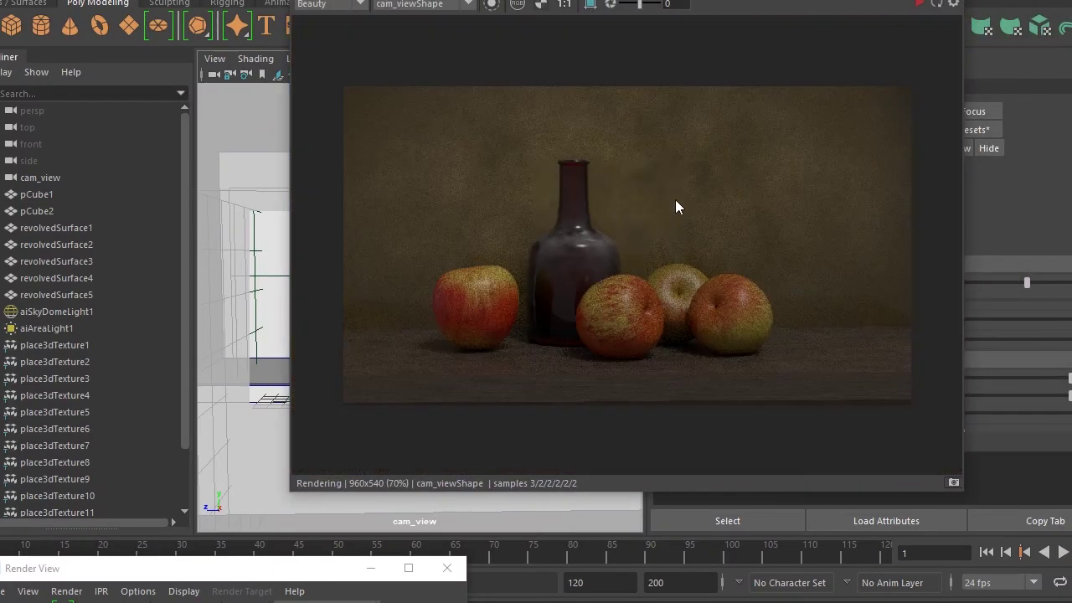
left_click(919, 6)
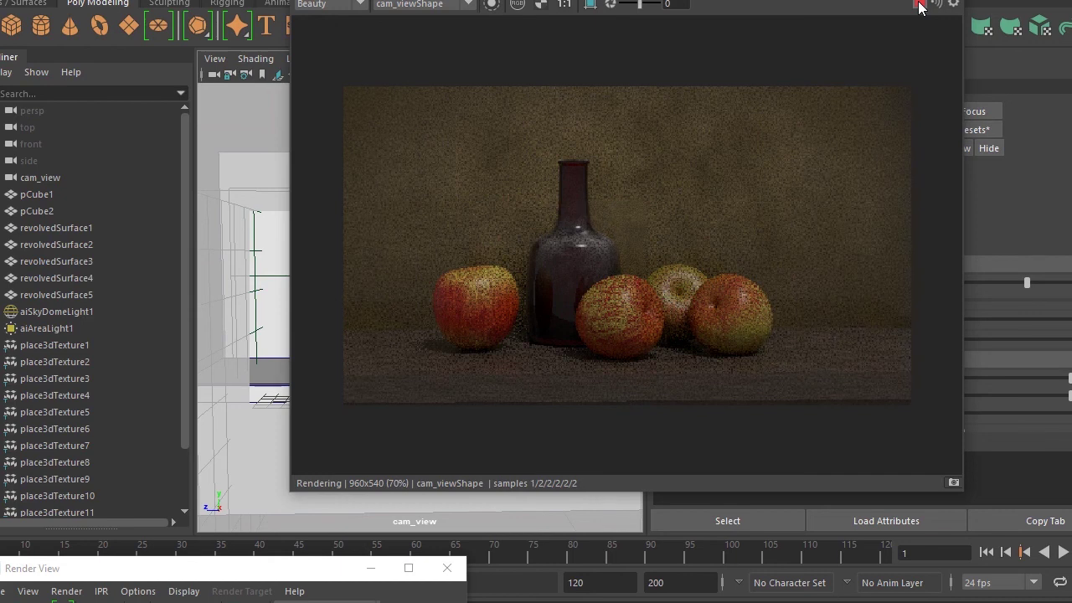
Move the RenderView window left, enlarge it, and show the render at actual size
left_click_drag(717, 21, 454, 23)
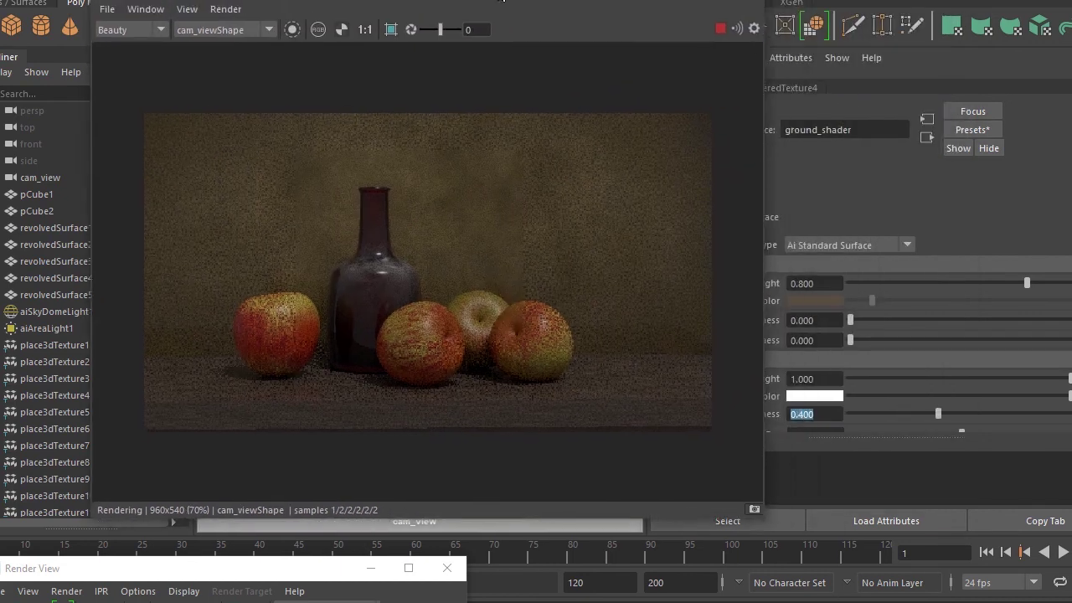
left_click_drag(700, 499, 995, 577)
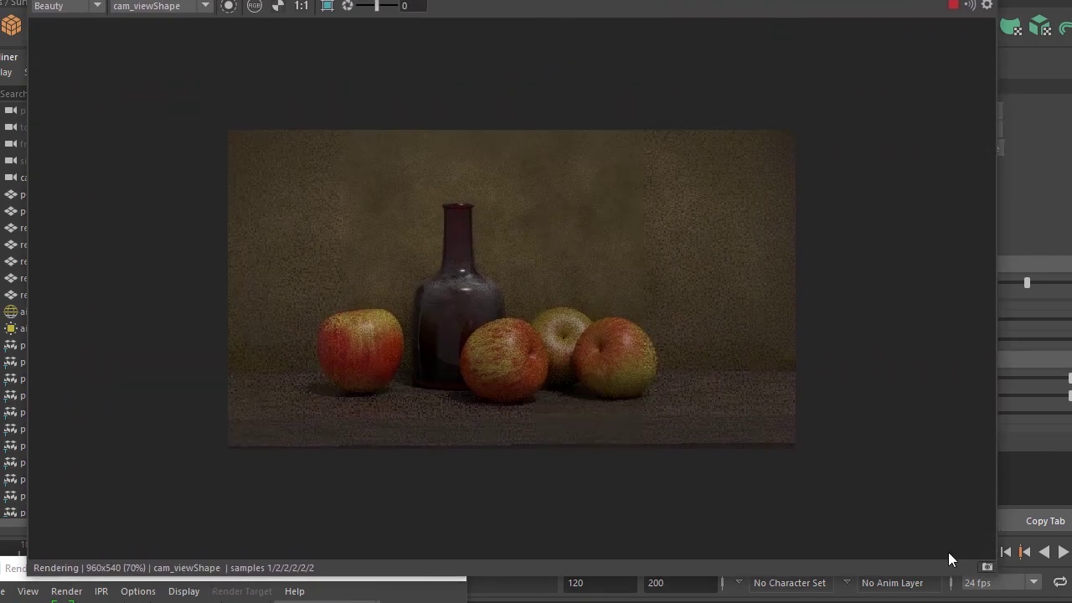
key("Home")
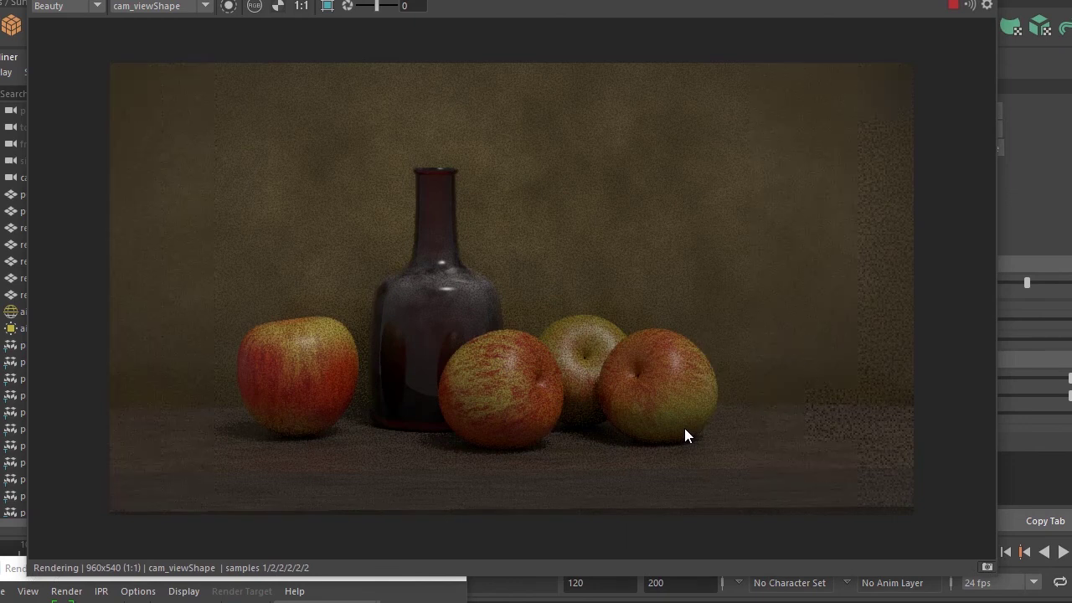